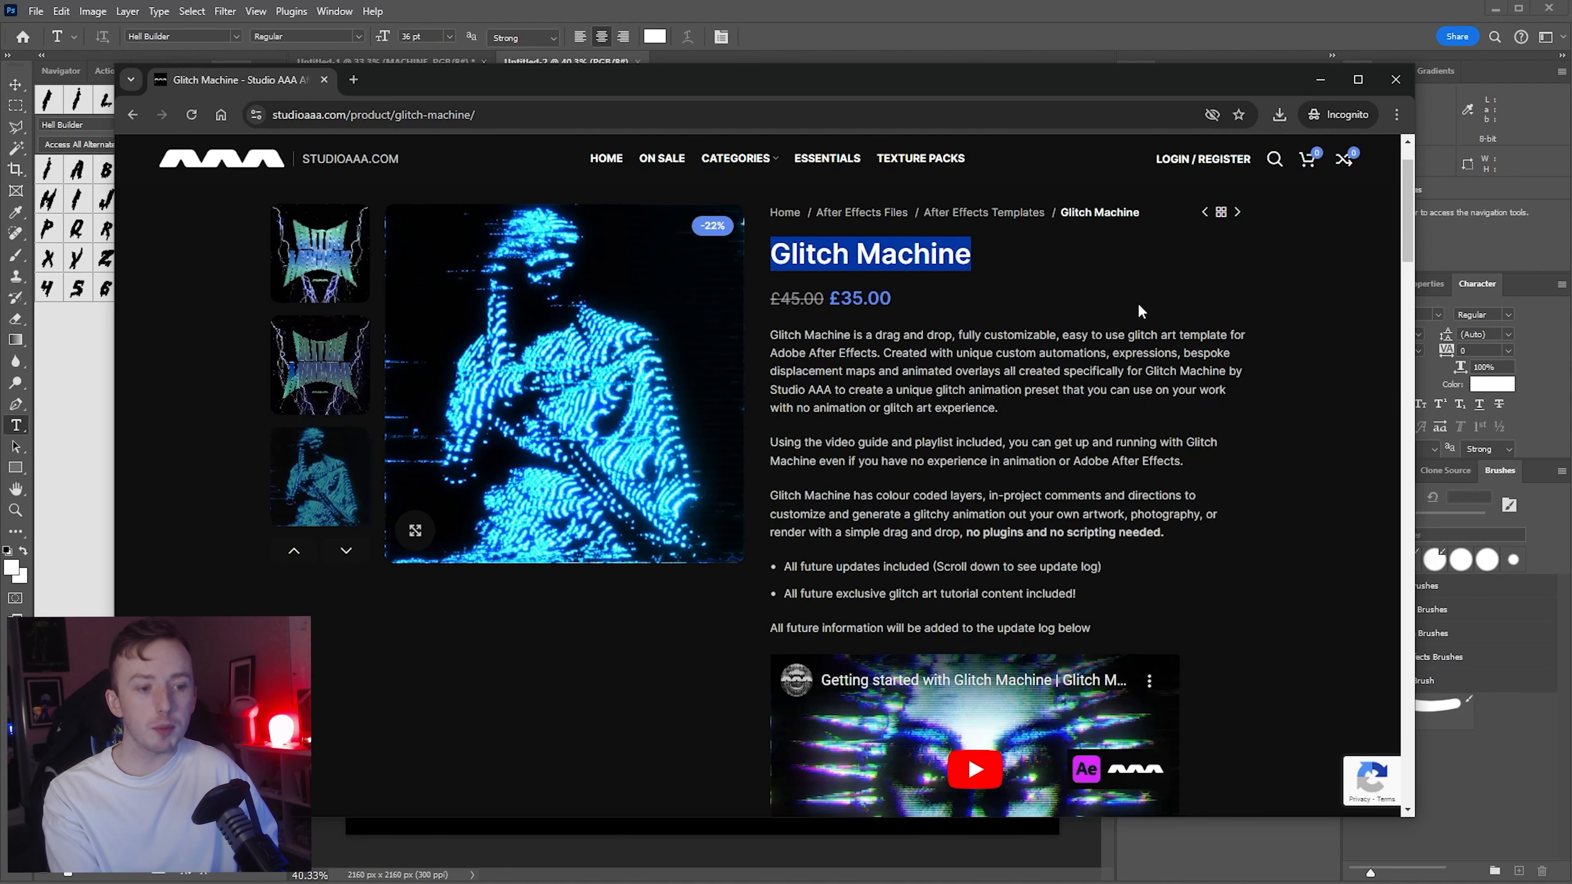
Step: Look through the Glitch Machine product page and its effect examples, and return to the black Photoshop canvas
scroll(1142, 311, up, 1)
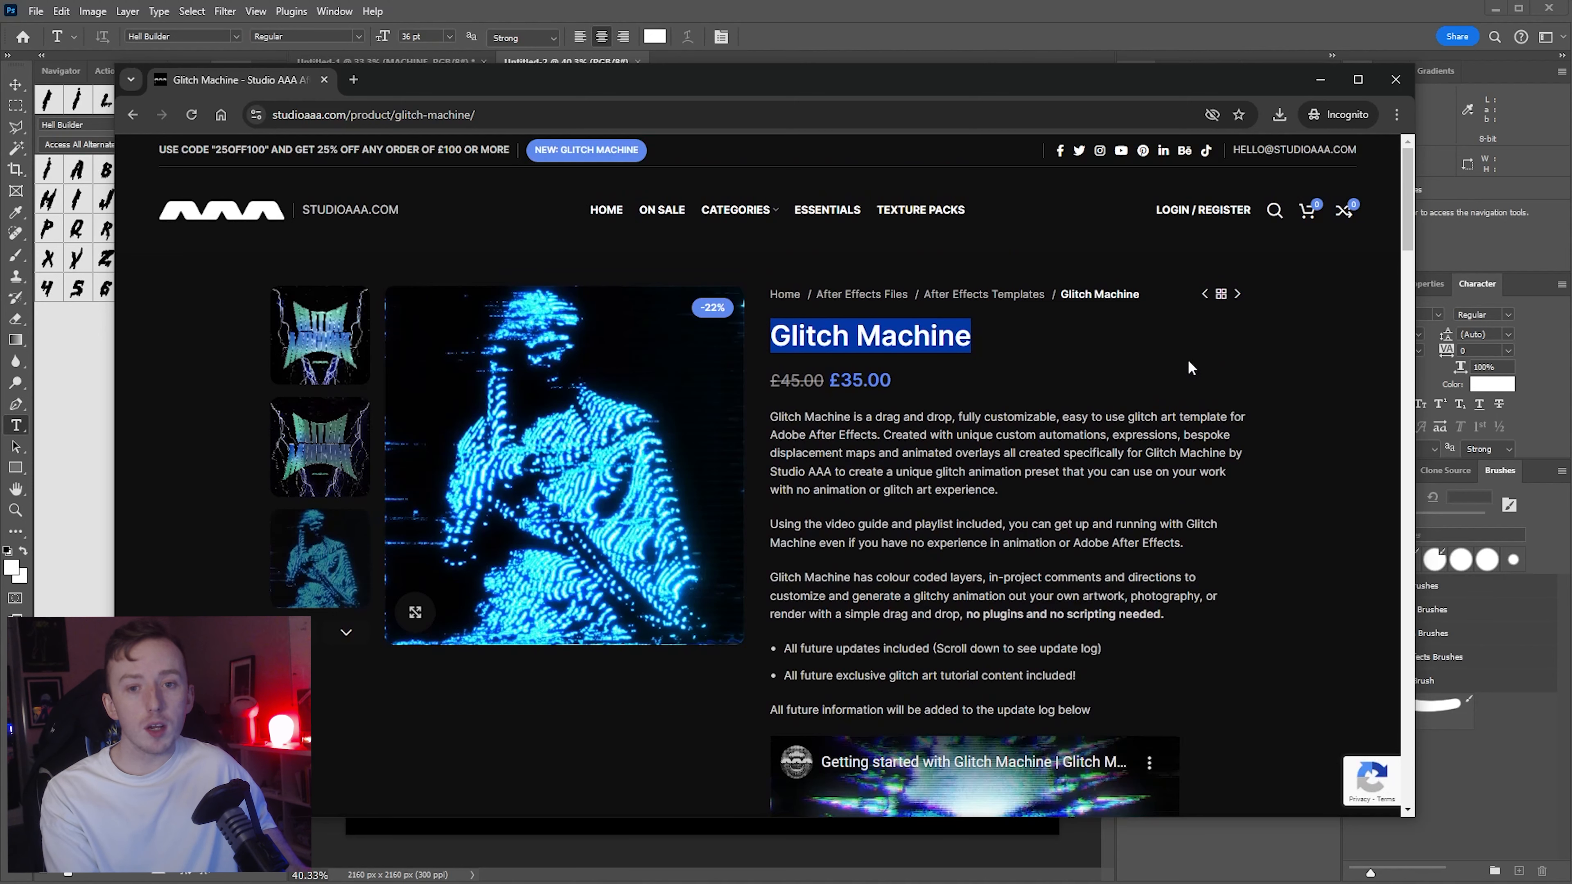
scroll(1204, 391, down, 10)
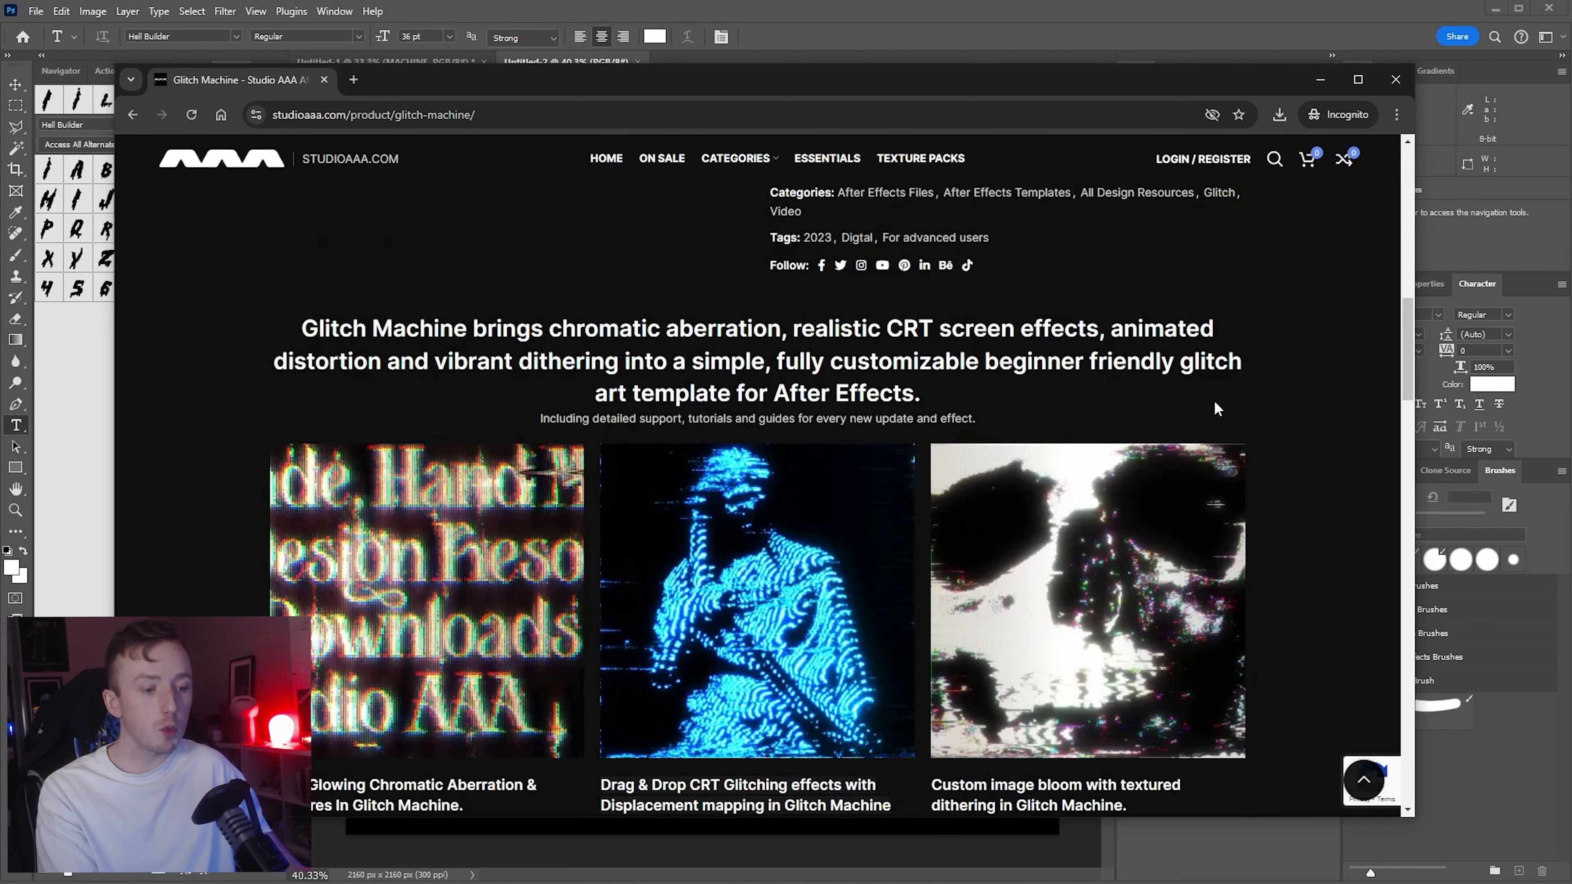
scroll(1214, 401, down, 12)
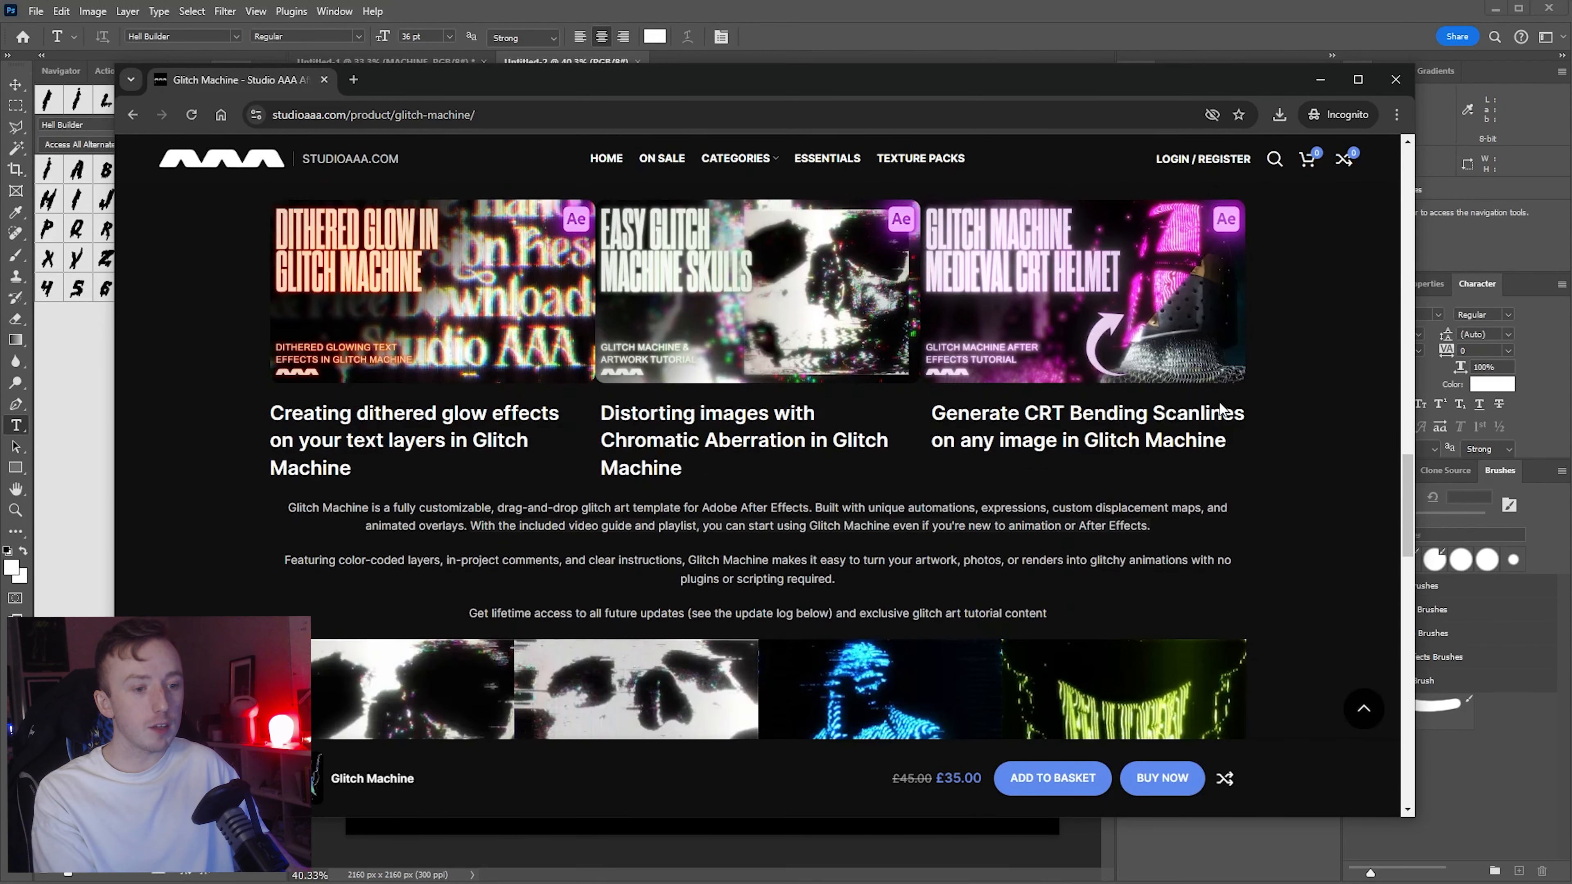
scroll(1220, 408, up, 20)
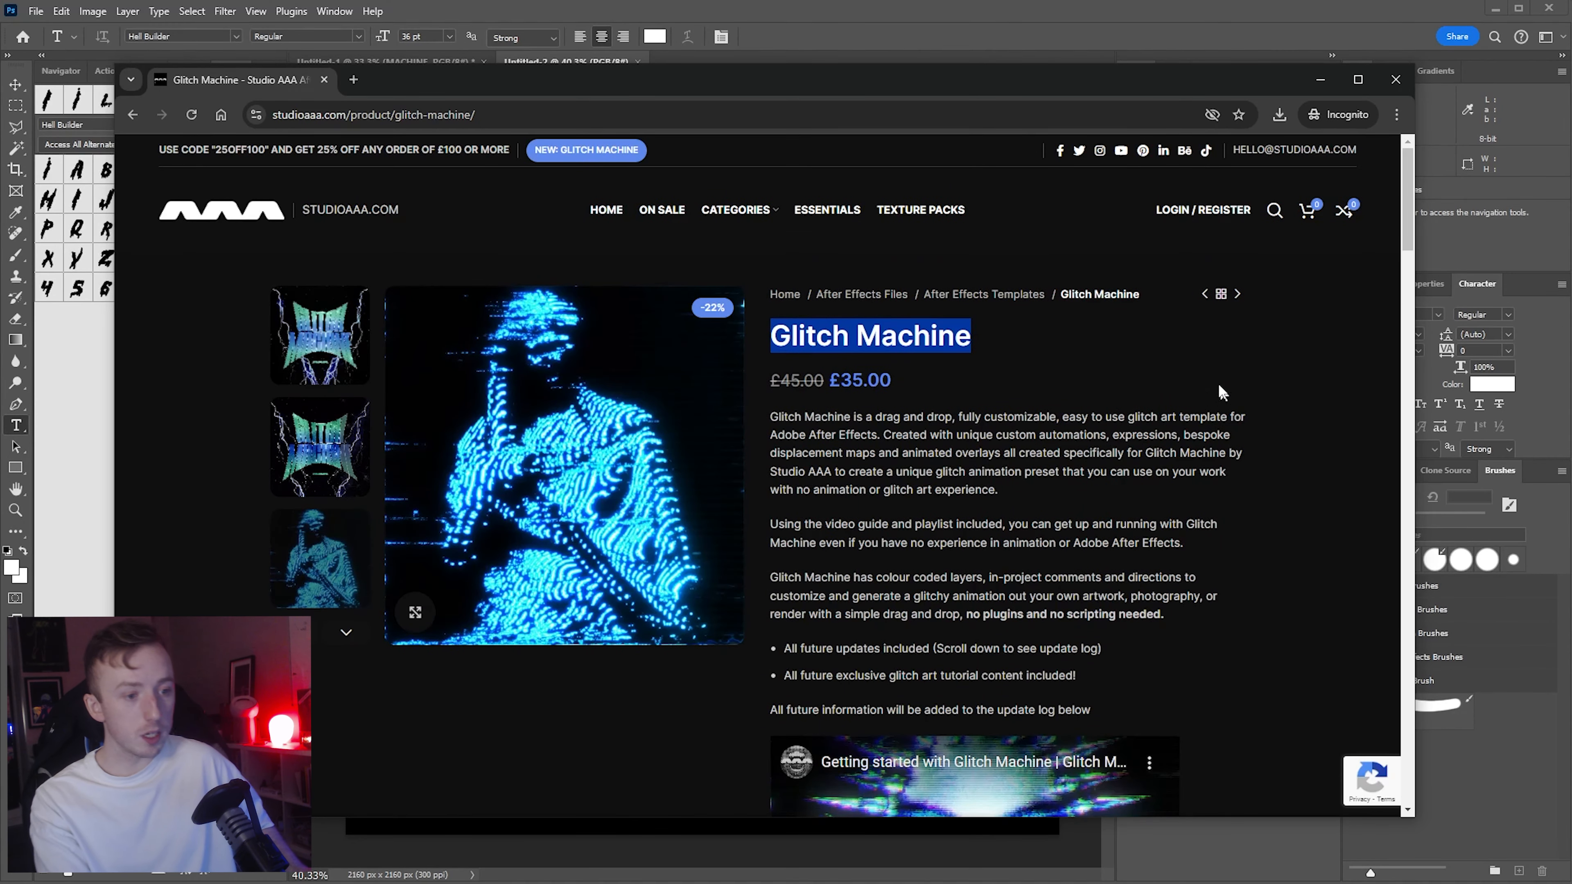
click(1323, 79)
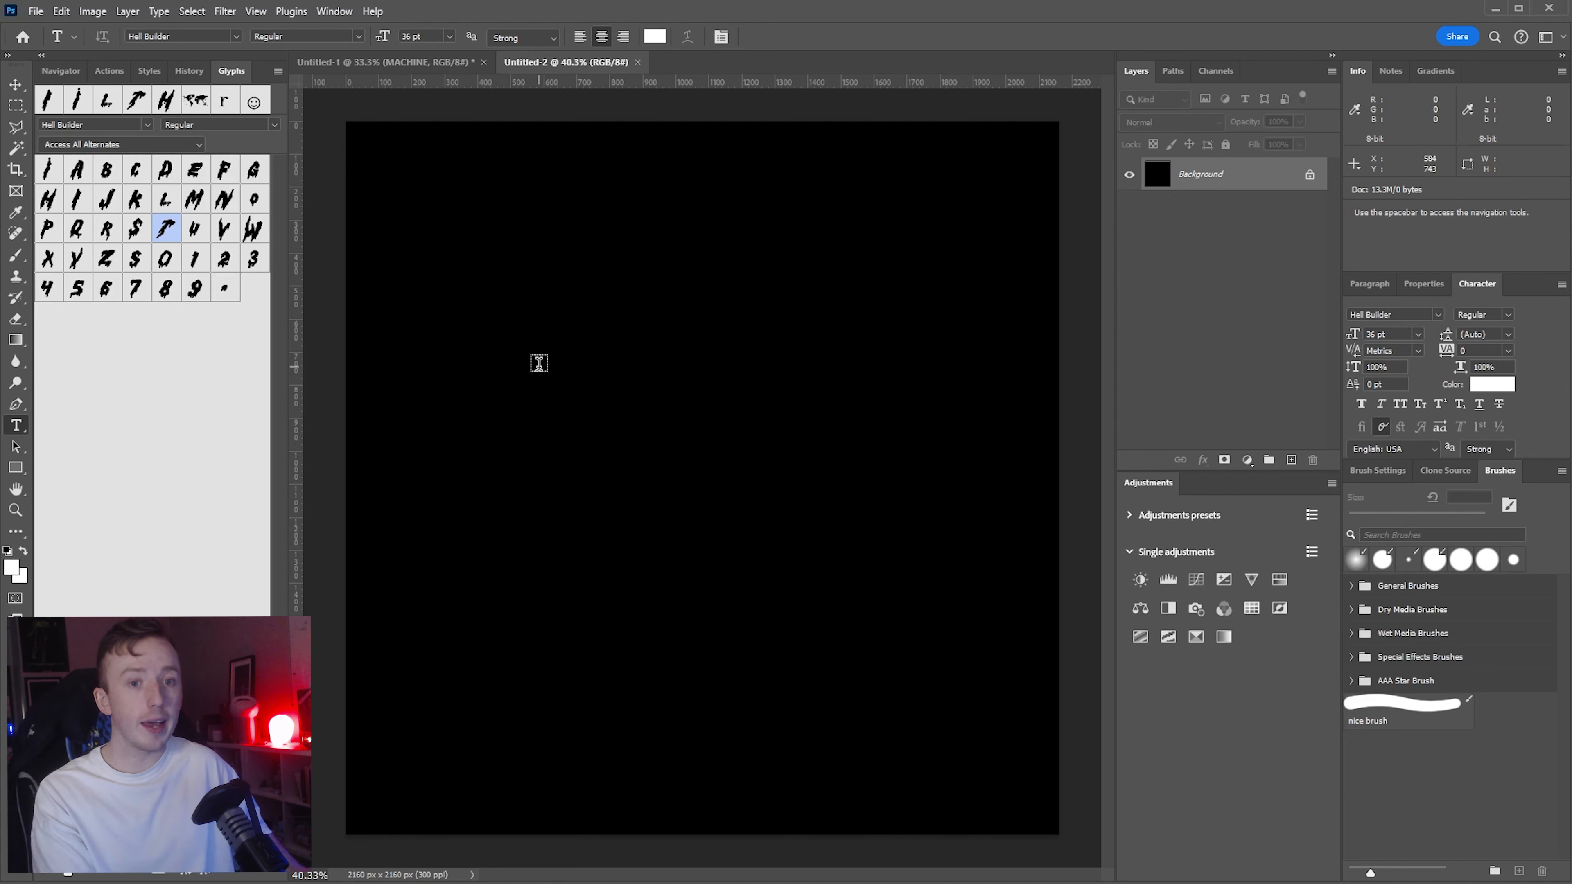
Step: Add a white text layer reading GLITCH on the canvas in Hell Builder Regular at 36 pt
click(539, 364)
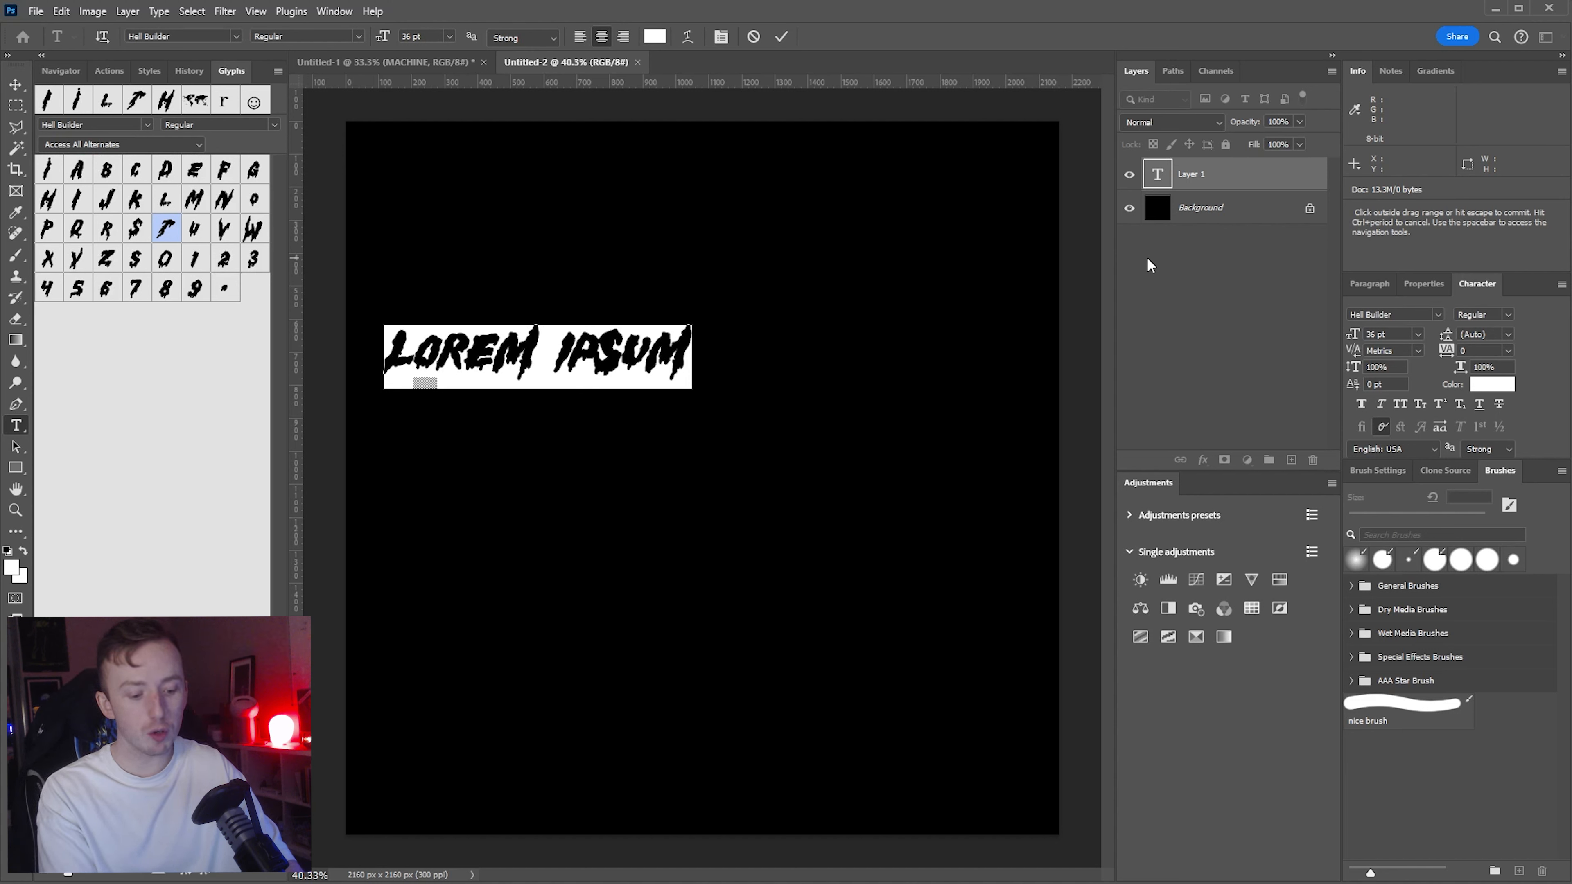
text(GLIT)
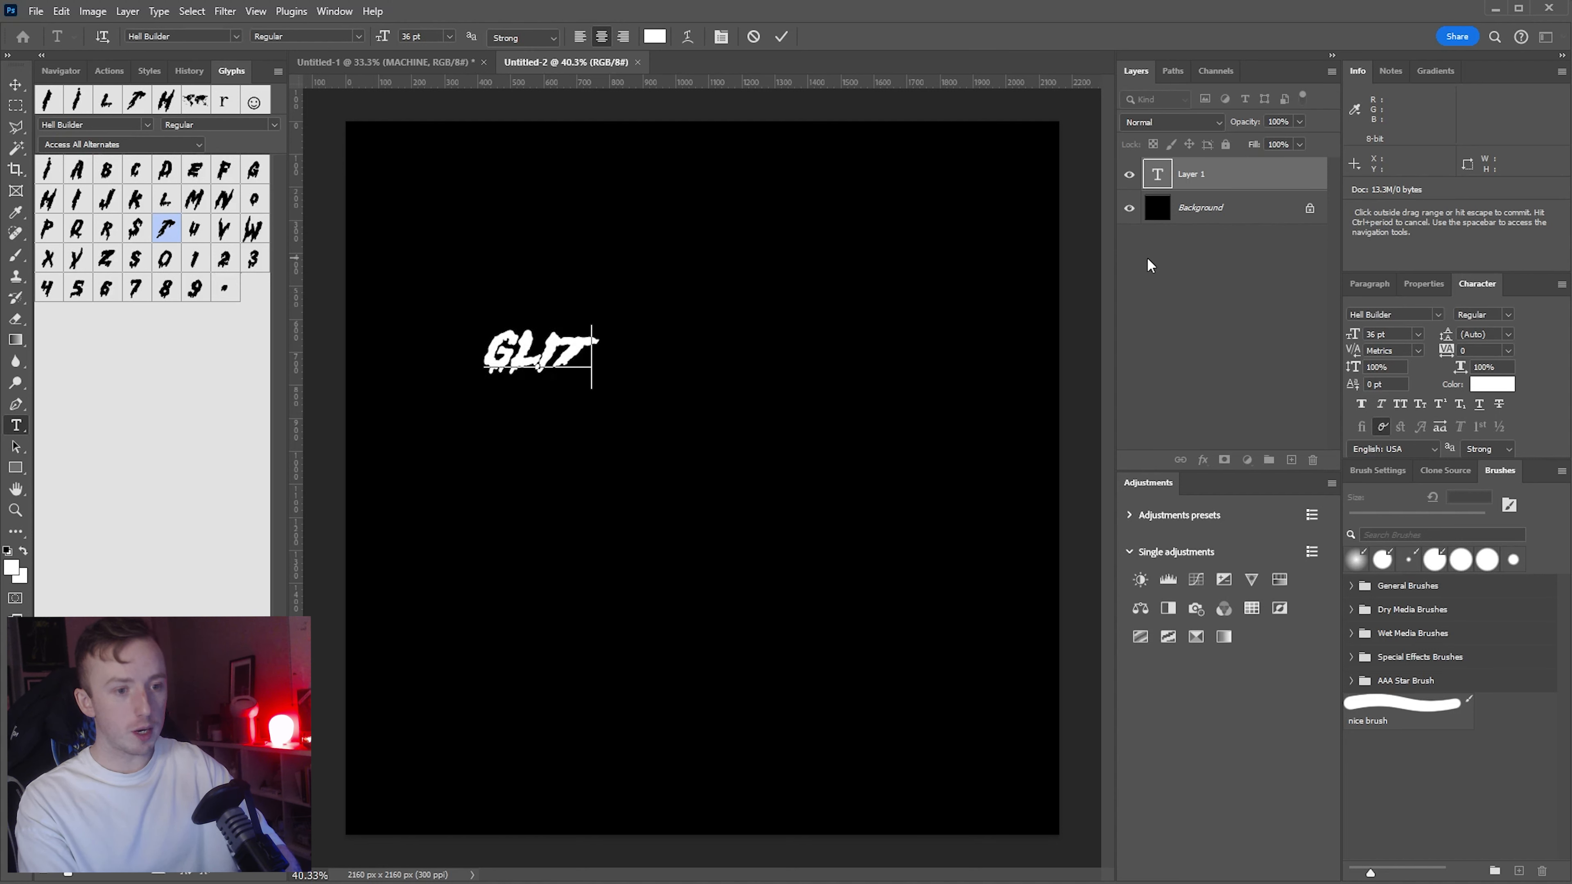
text(CH)
key(ctrl+Return)
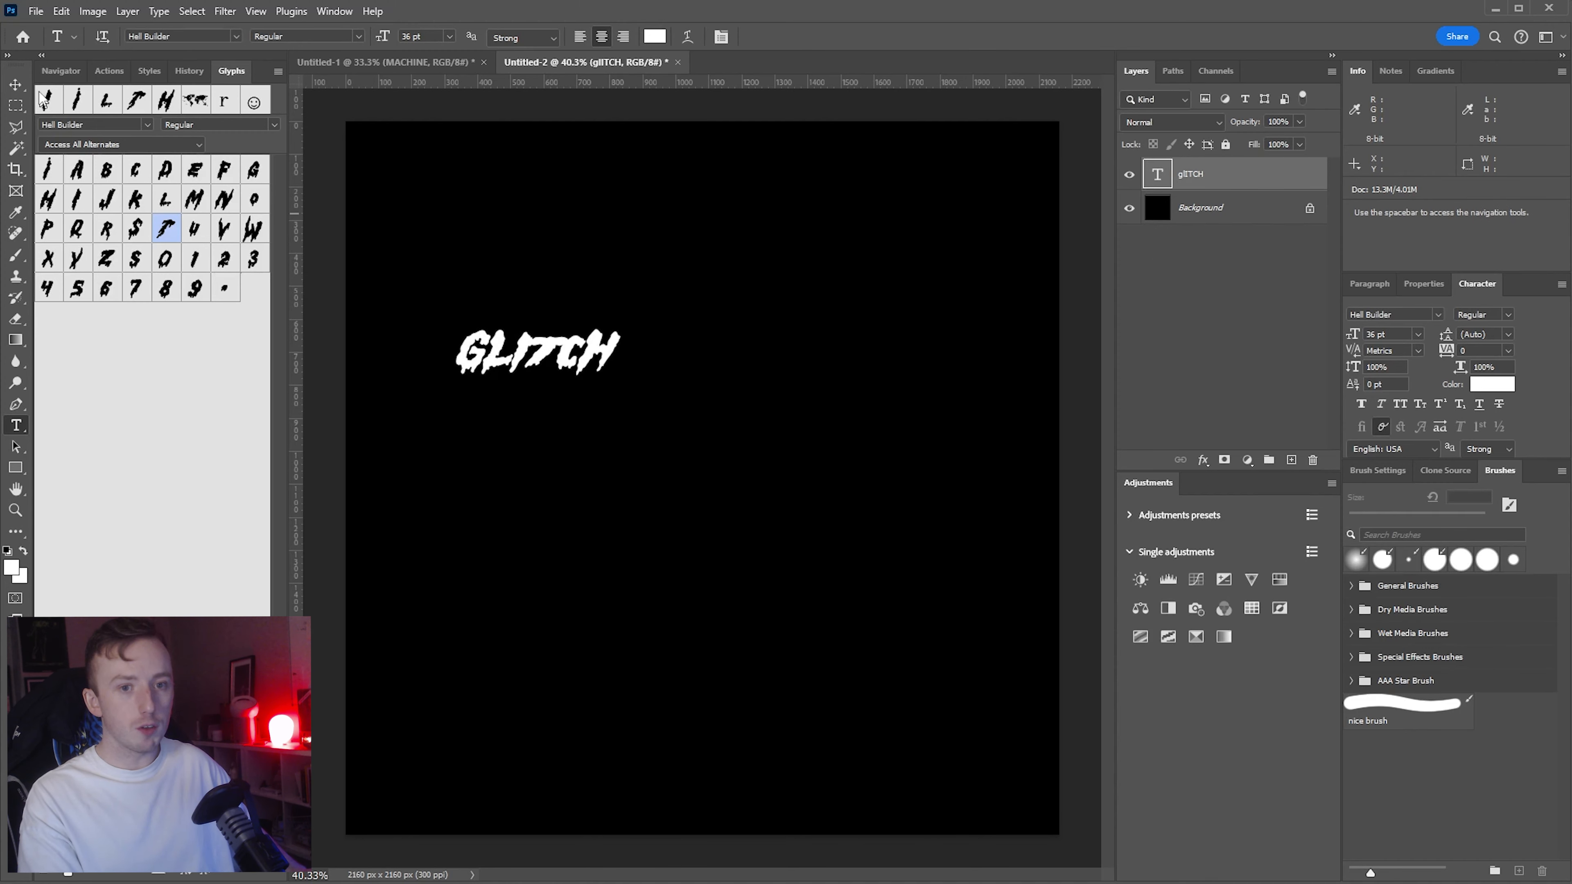
Step: Enlarge the GLITCH text to about 78.4 pt and place it in the upper middle of the canvas
key(v)
drag(803, 291, 901, 346)
drag(721, 384, 919, 330)
Step: Duplicate the GLITCH text below the original and change the copy's wording to MACHINE
drag(849, 373, 814, 551)
double_click(1158, 174)
text(MACHINE)
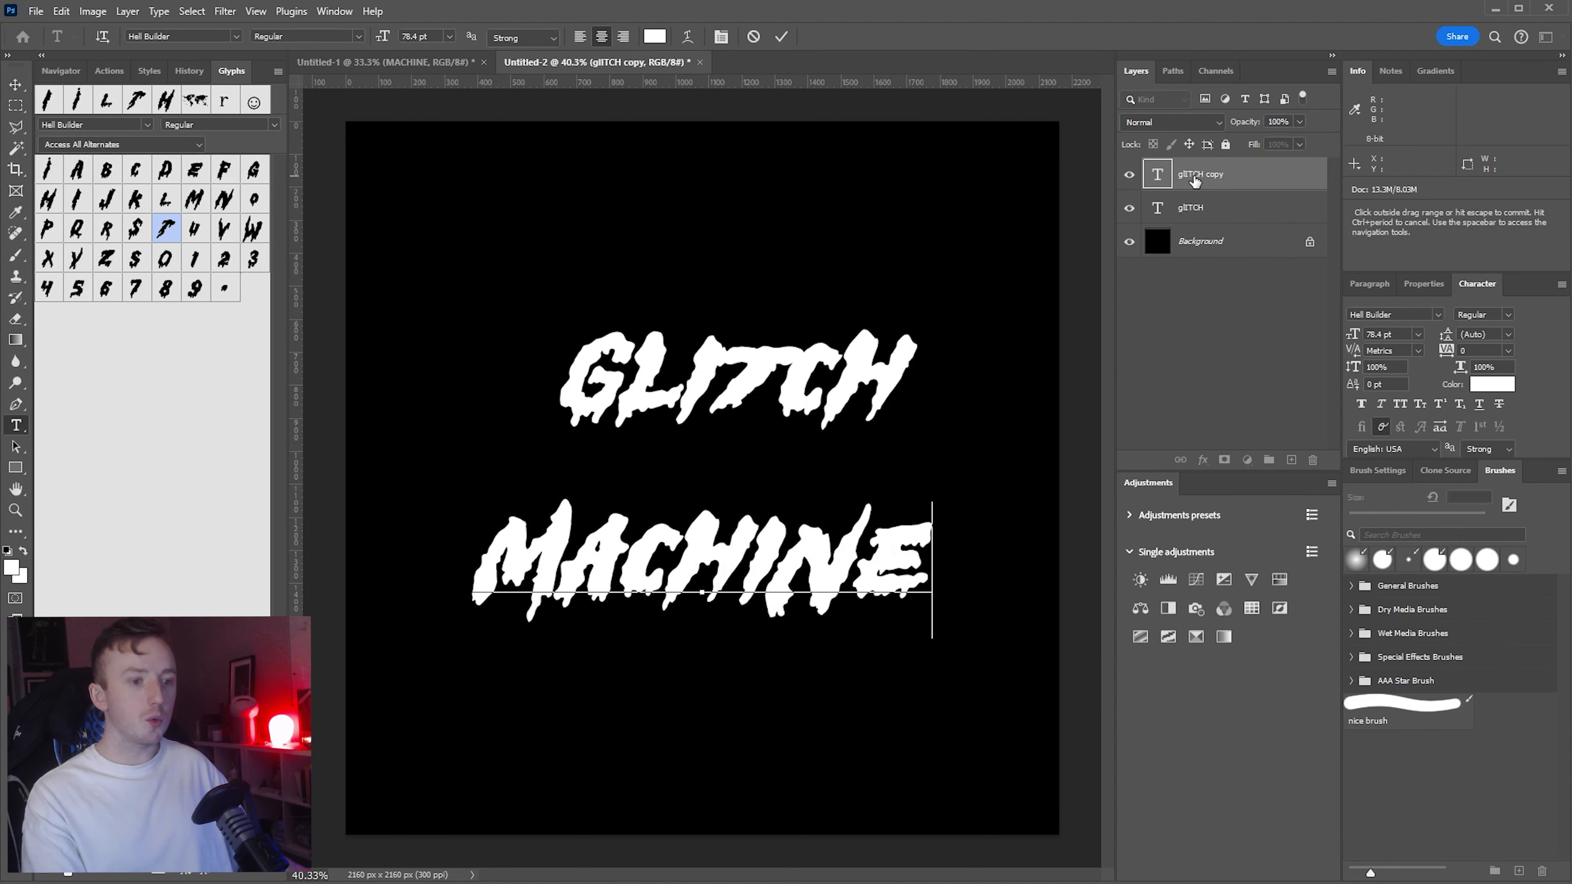
key(ctrl+Return)
key(v)
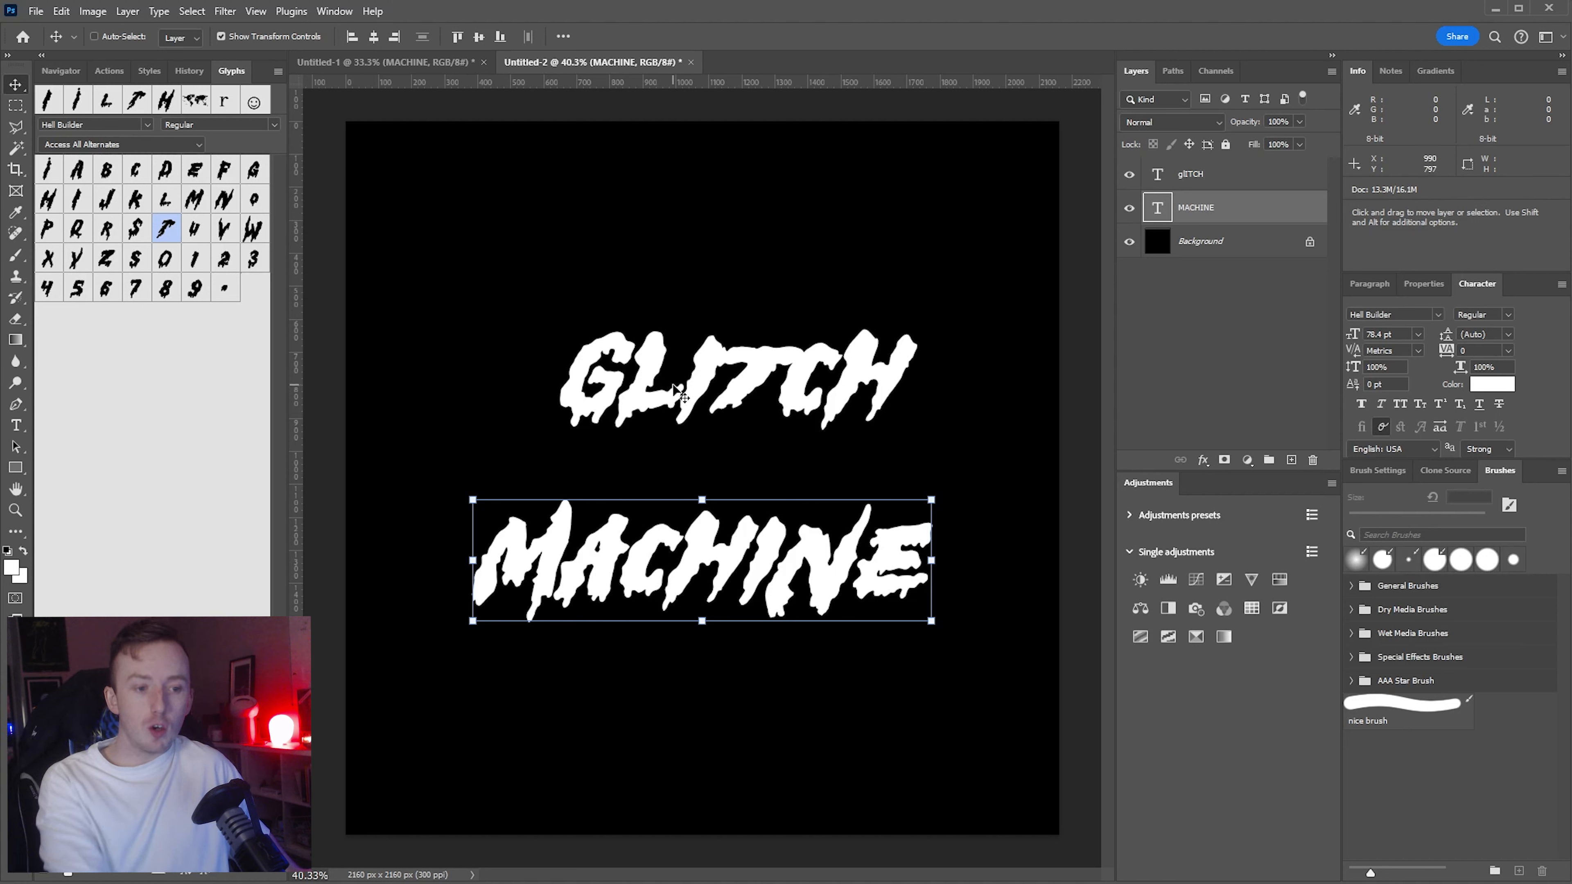
Step: Close the gap between the two words by moving MACHINE up and GLITCH down
click(760, 319)
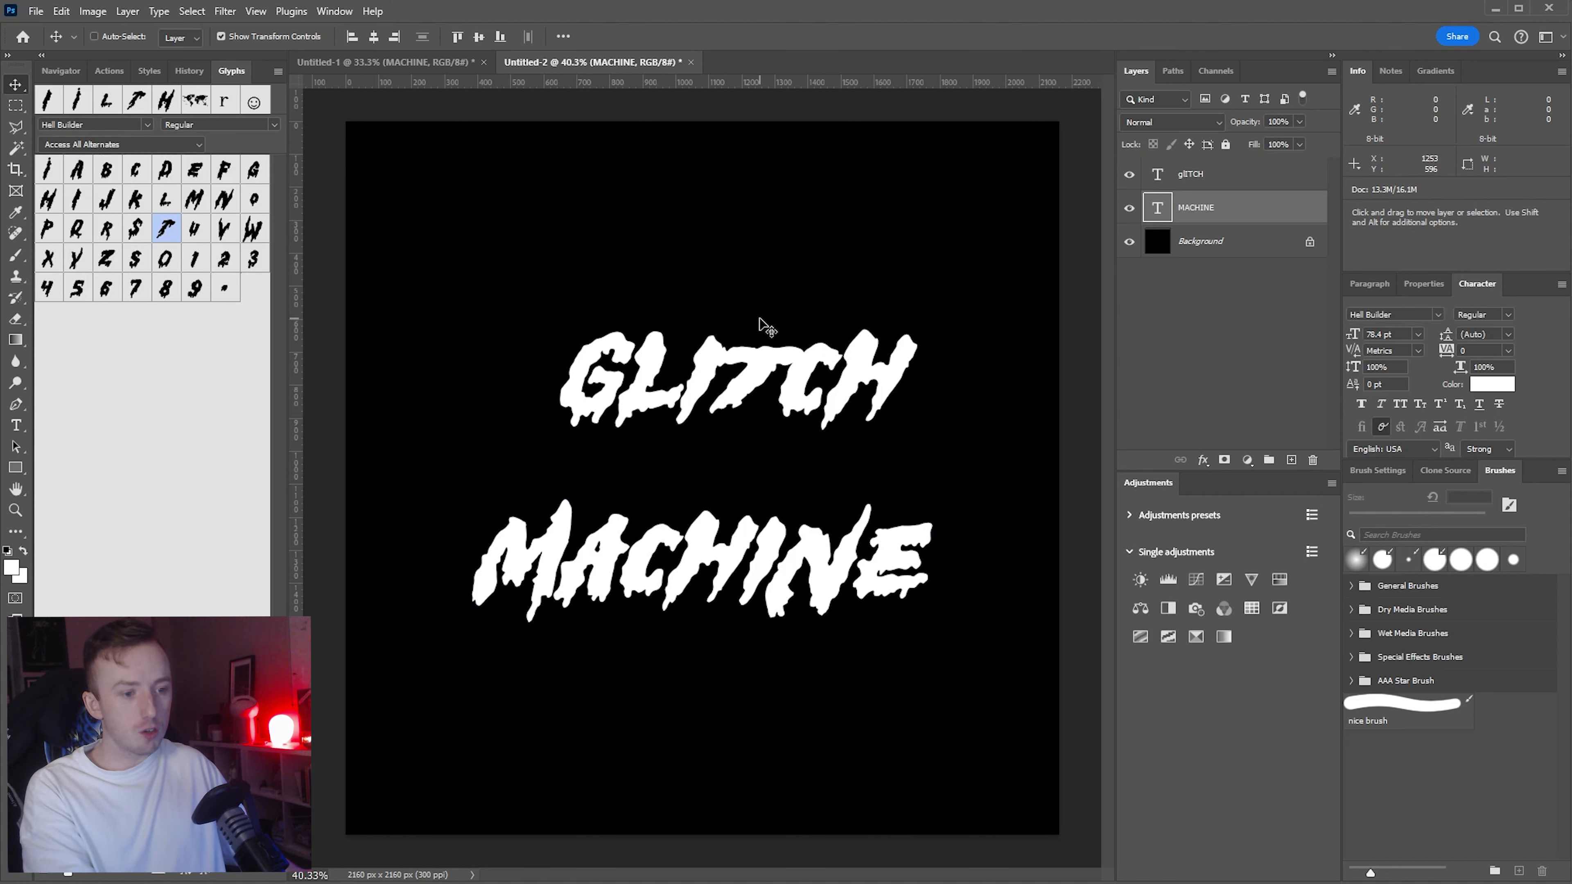
drag(766, 326, 771, 304)
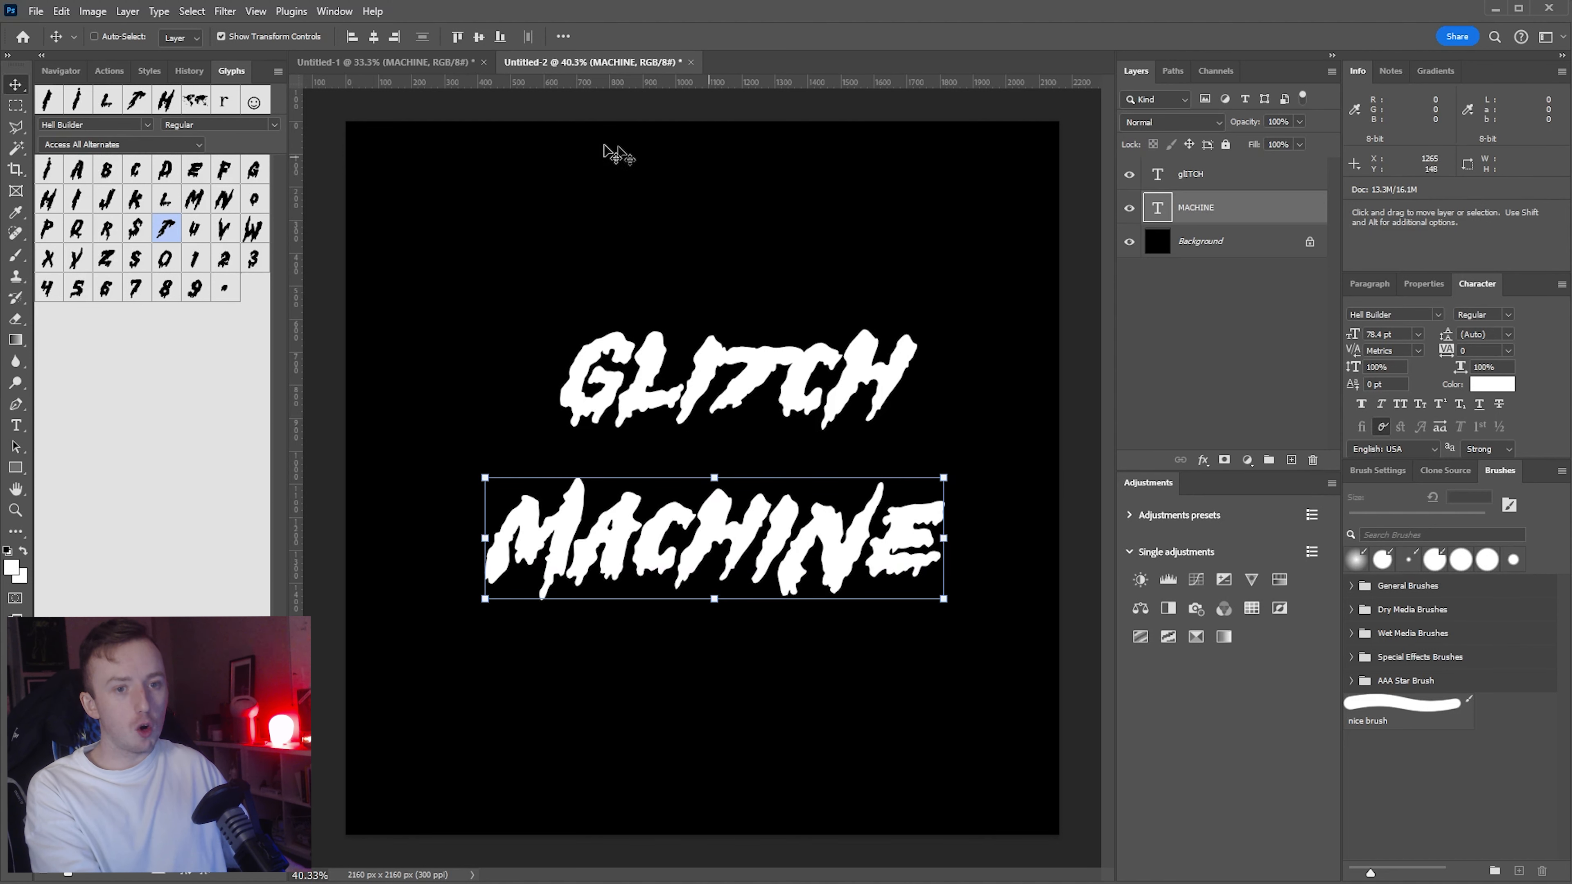
click(1260, 183)
drag(766, 224, 758, 264)
Step: Warp the MACHINE text with the Arc Lower style, bending its lower edge downward
click(1266, 208)
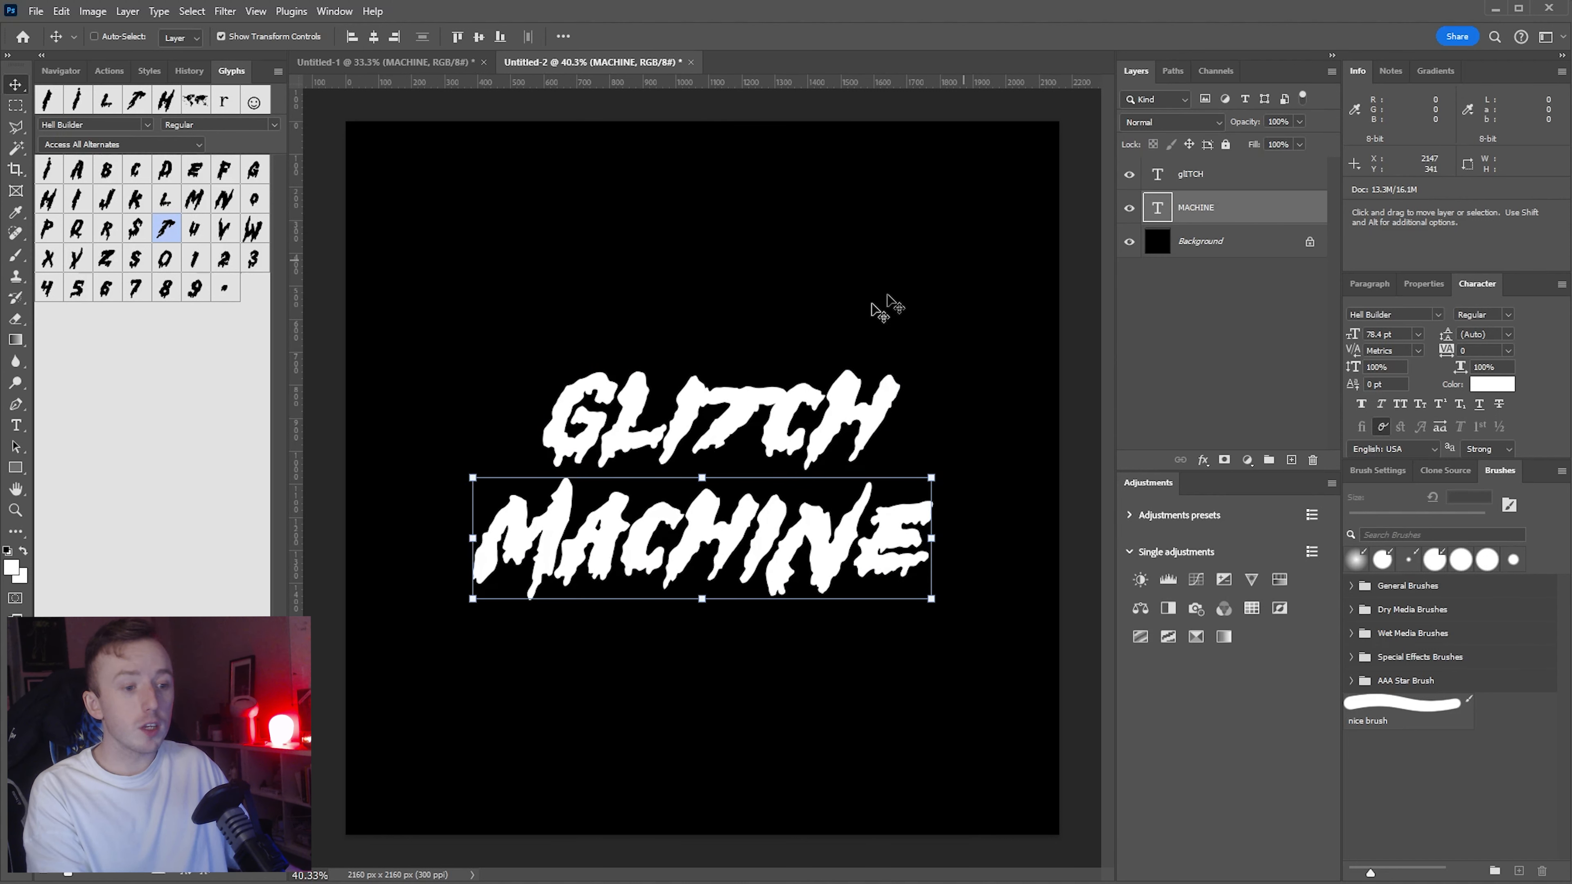
click(702, 475)
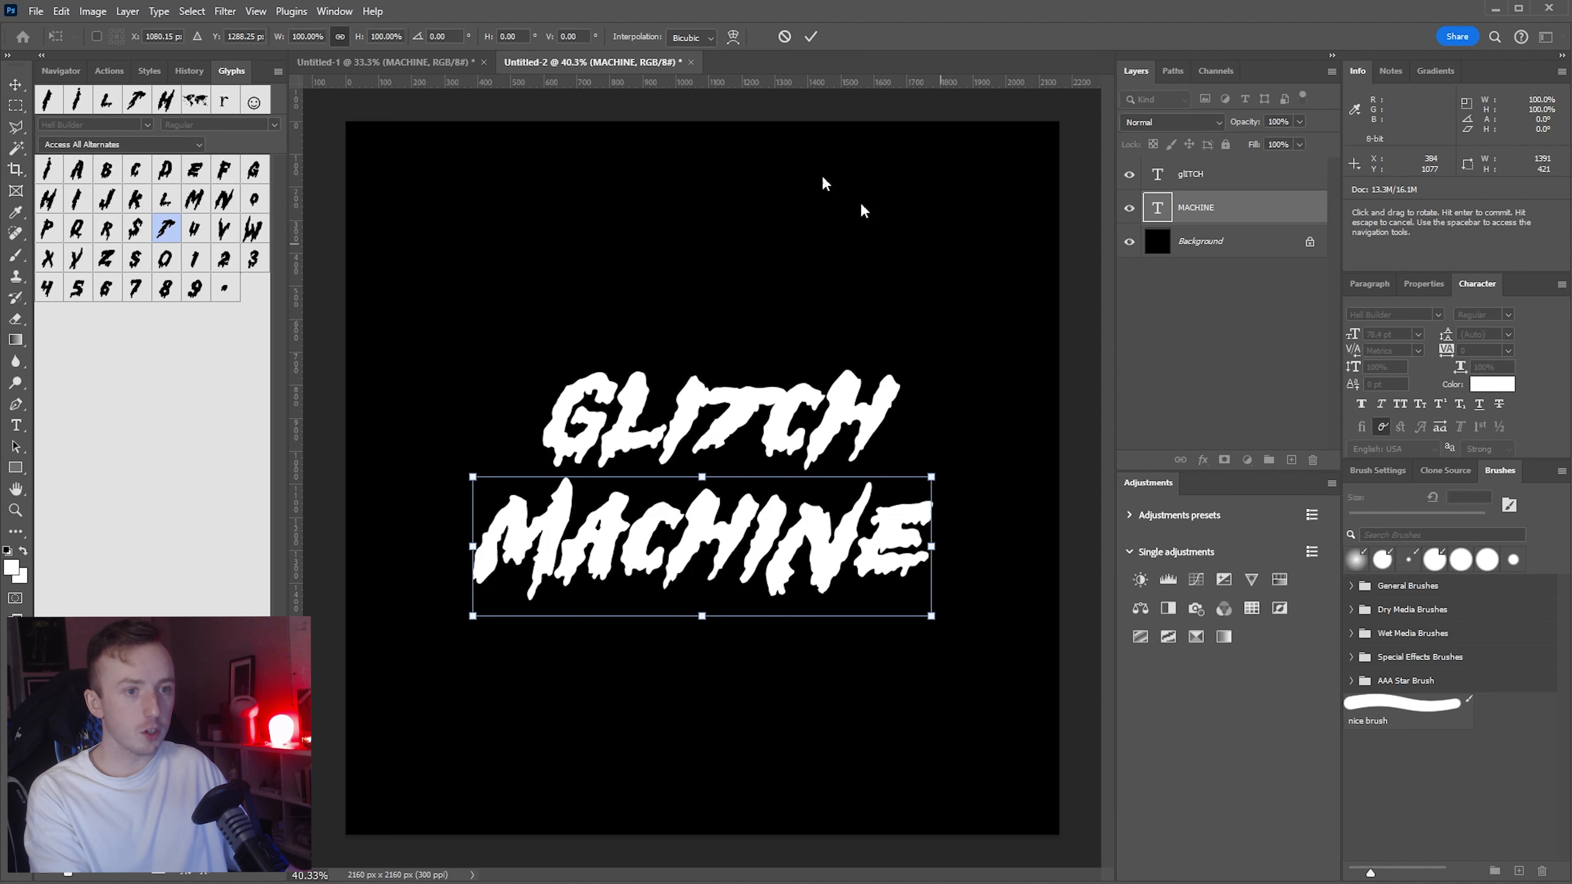
click(732, 37)
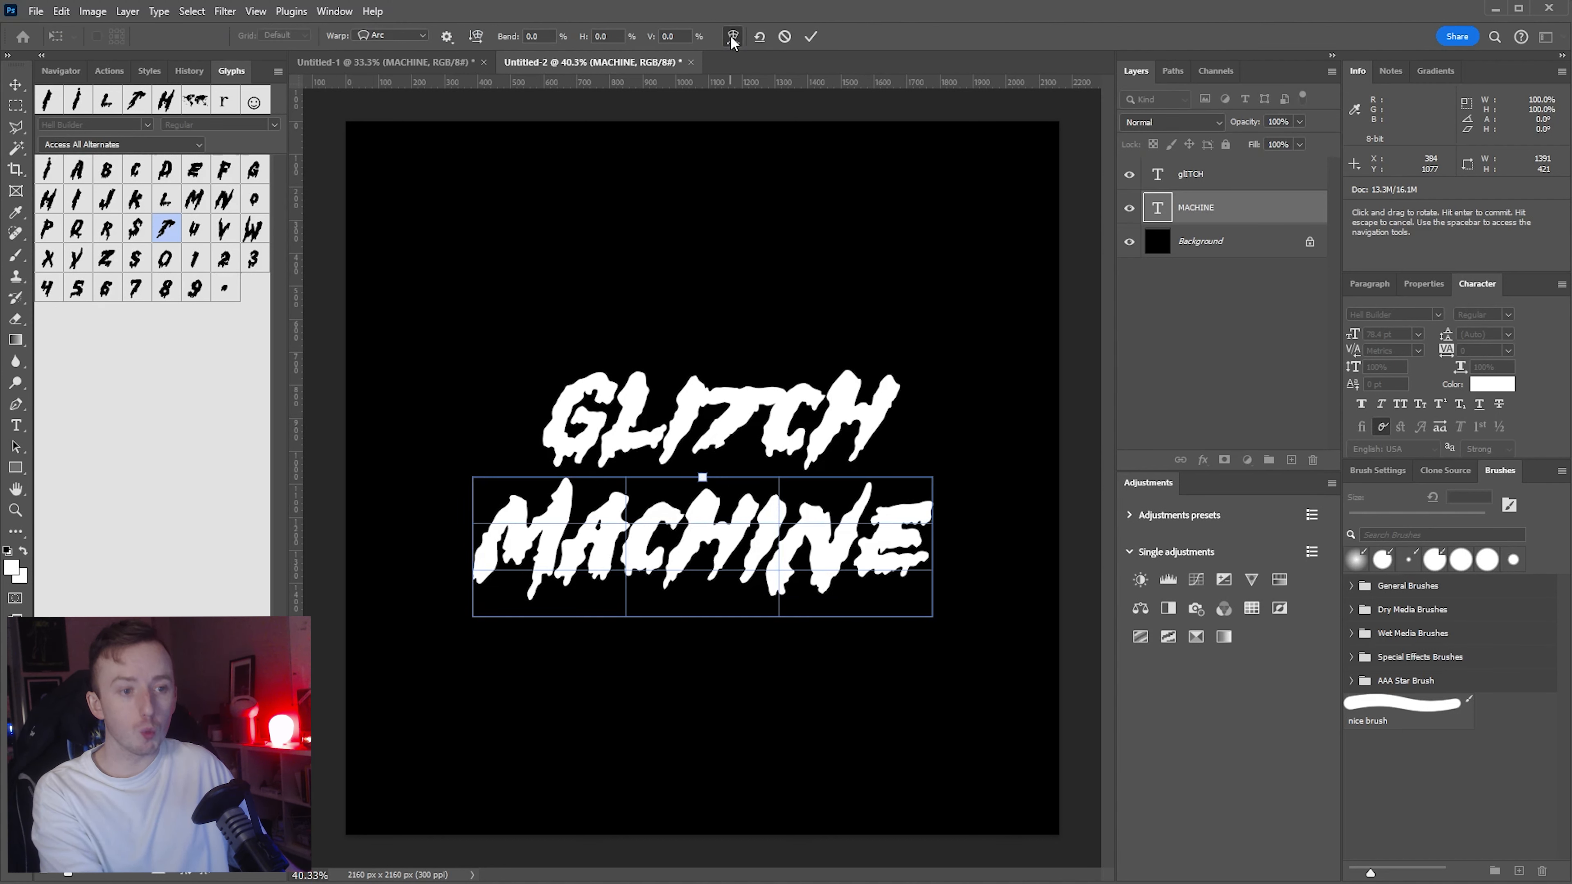
click(390, 36)
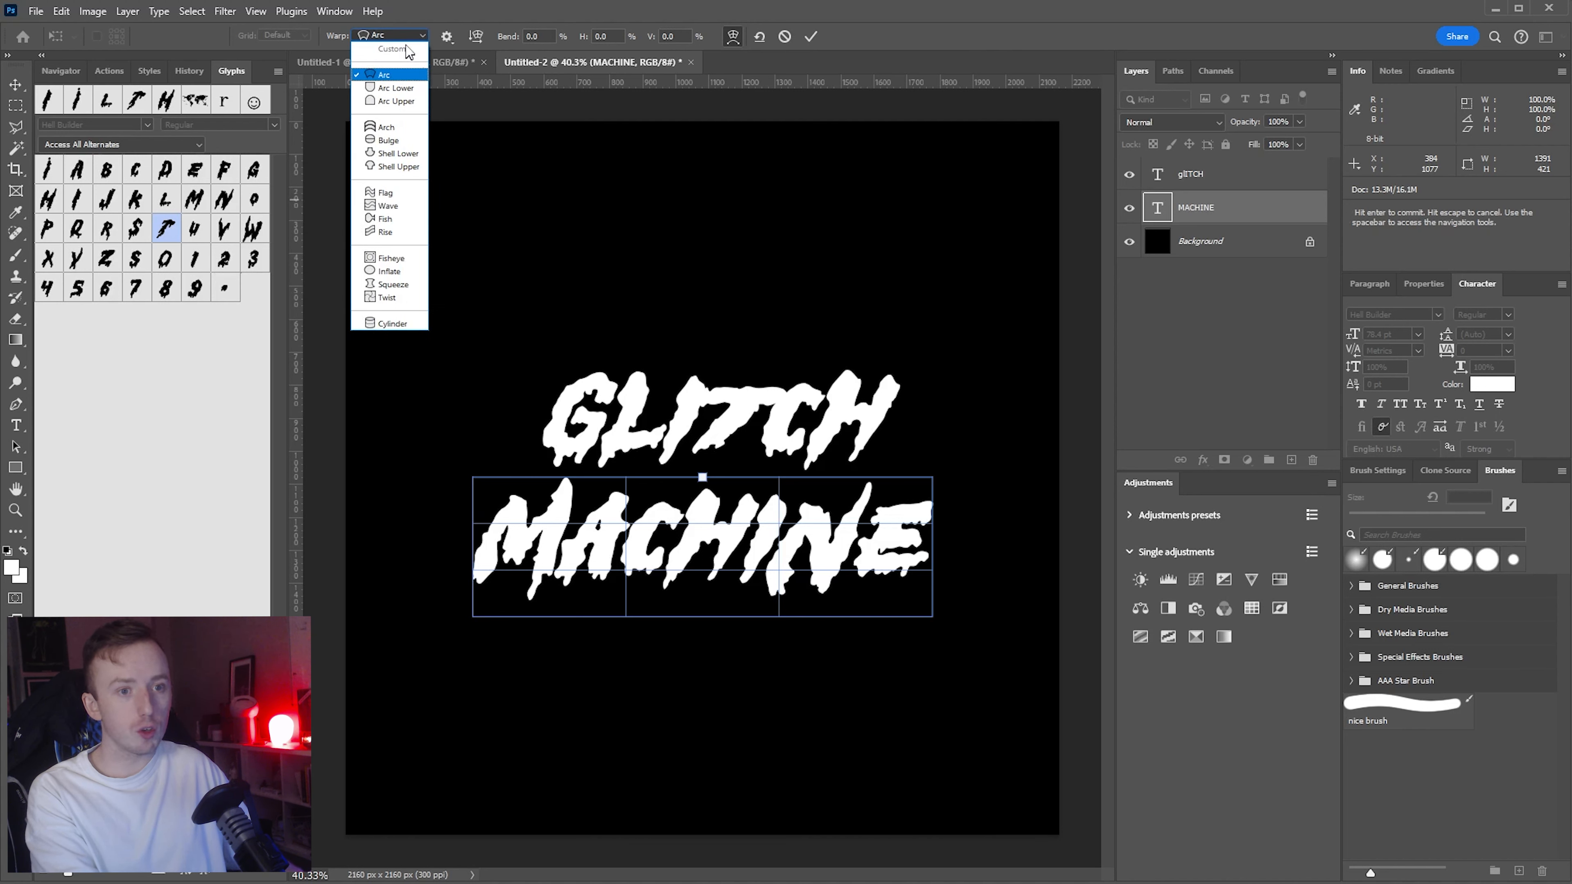
click(409, 91)
mouse_move(706, 715)
mouse_down()
mouse_move(699, 613)
mouse_move(707, 723)
mouse_move(703, 699)
mouse_up()
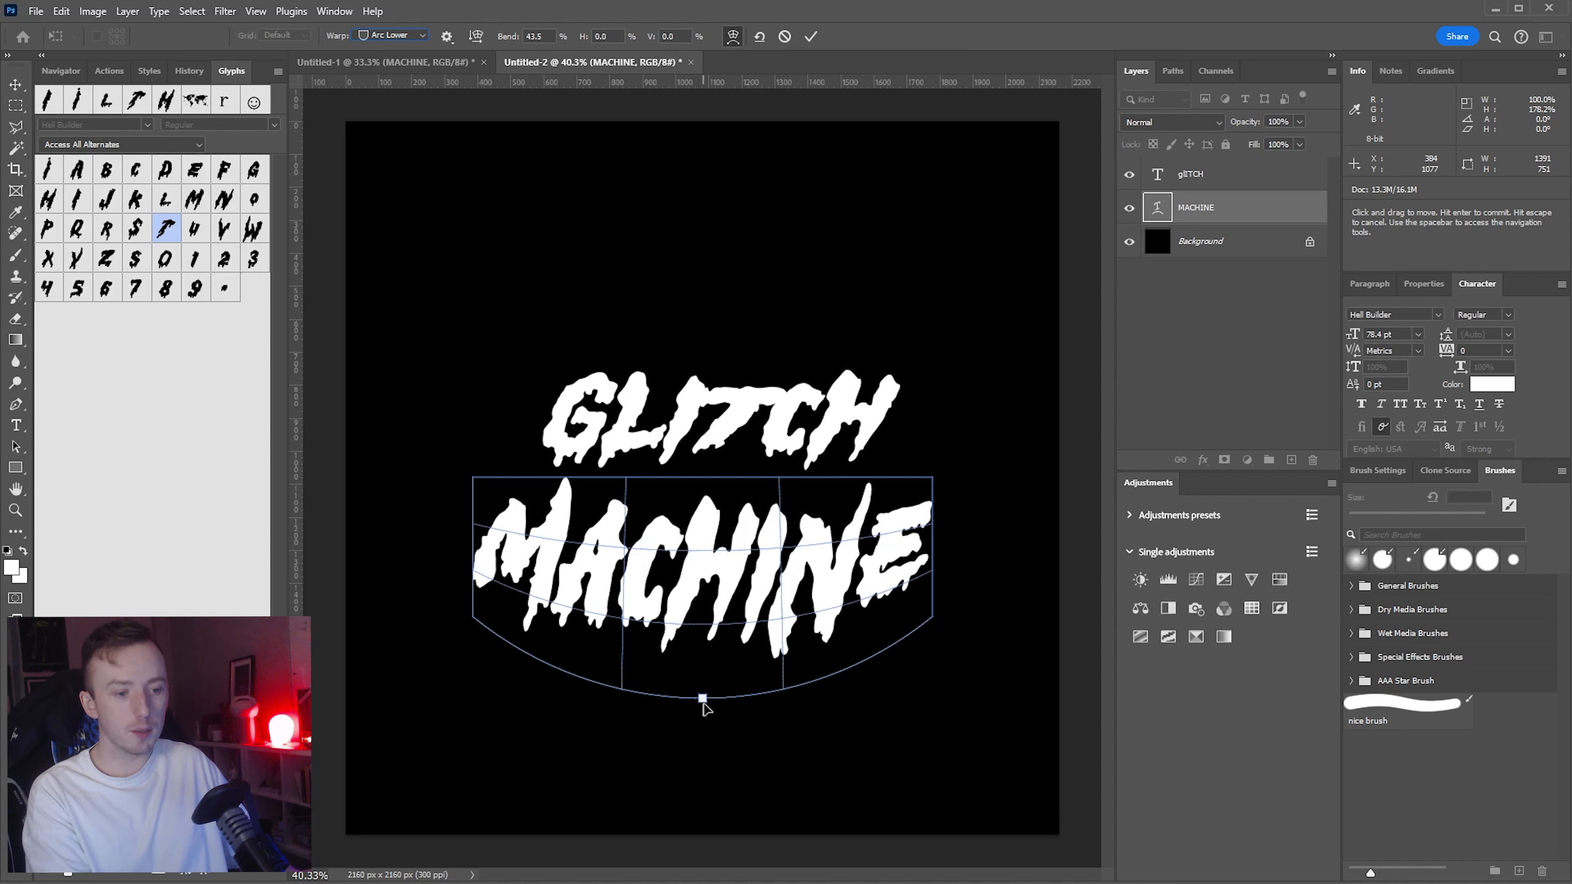
mouse_move(703, 698)
mouse_down()
mouse_move(704, 742)
mouse_move(703, 717)
mouse_up()
key(Return)
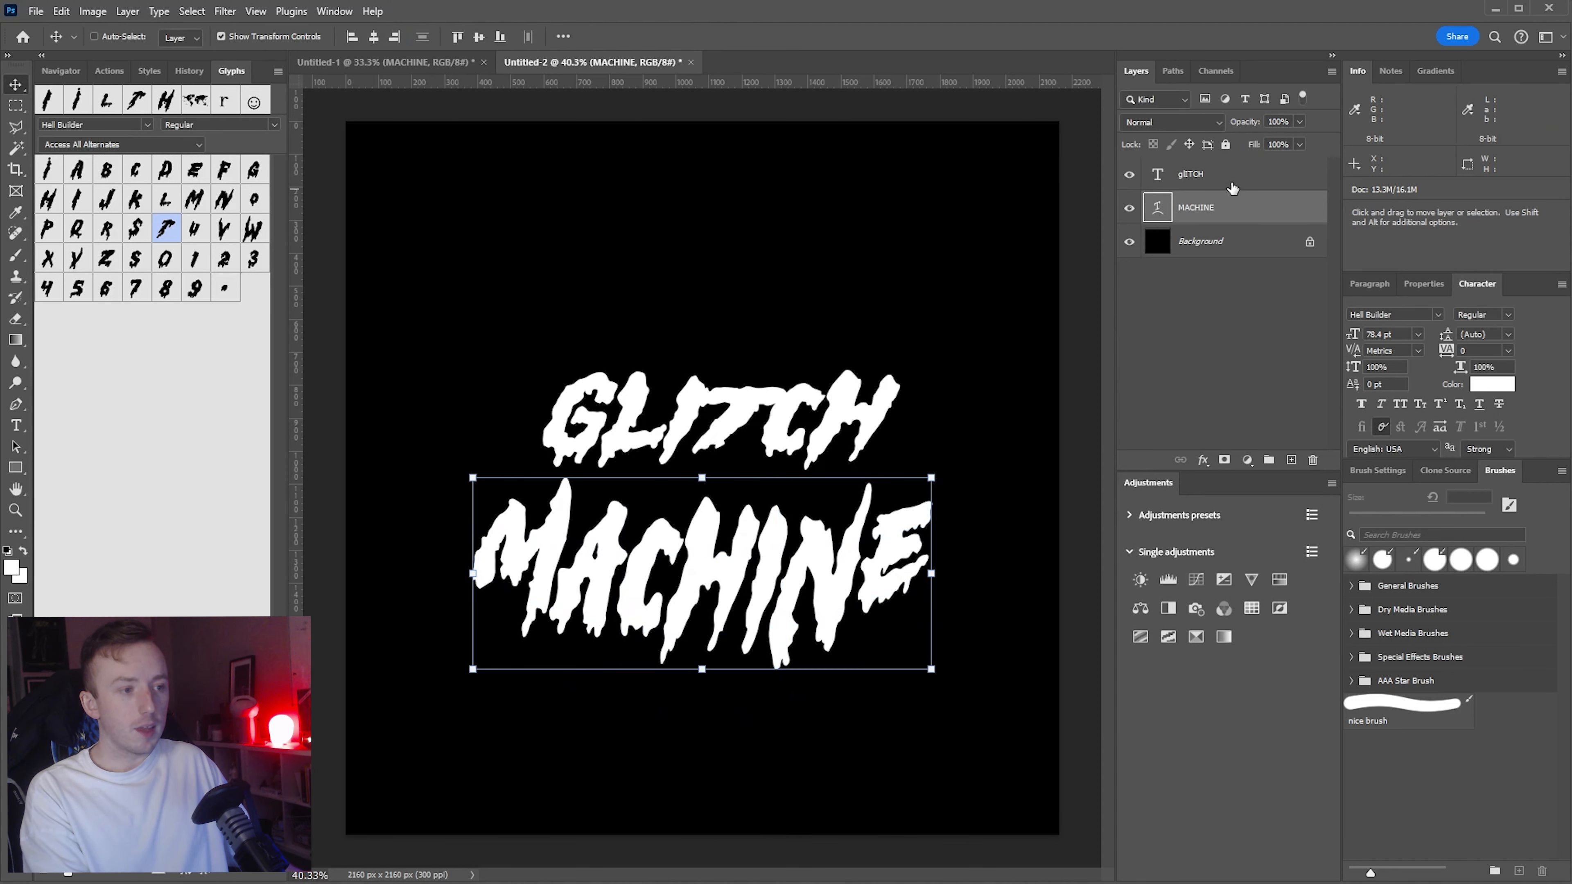
Step: Move GLITCH slightly closer to MACHINE and warp it with the Arc Upper style at 50% bend
click(1232, 184)
drag(822, 232, 821, 239)
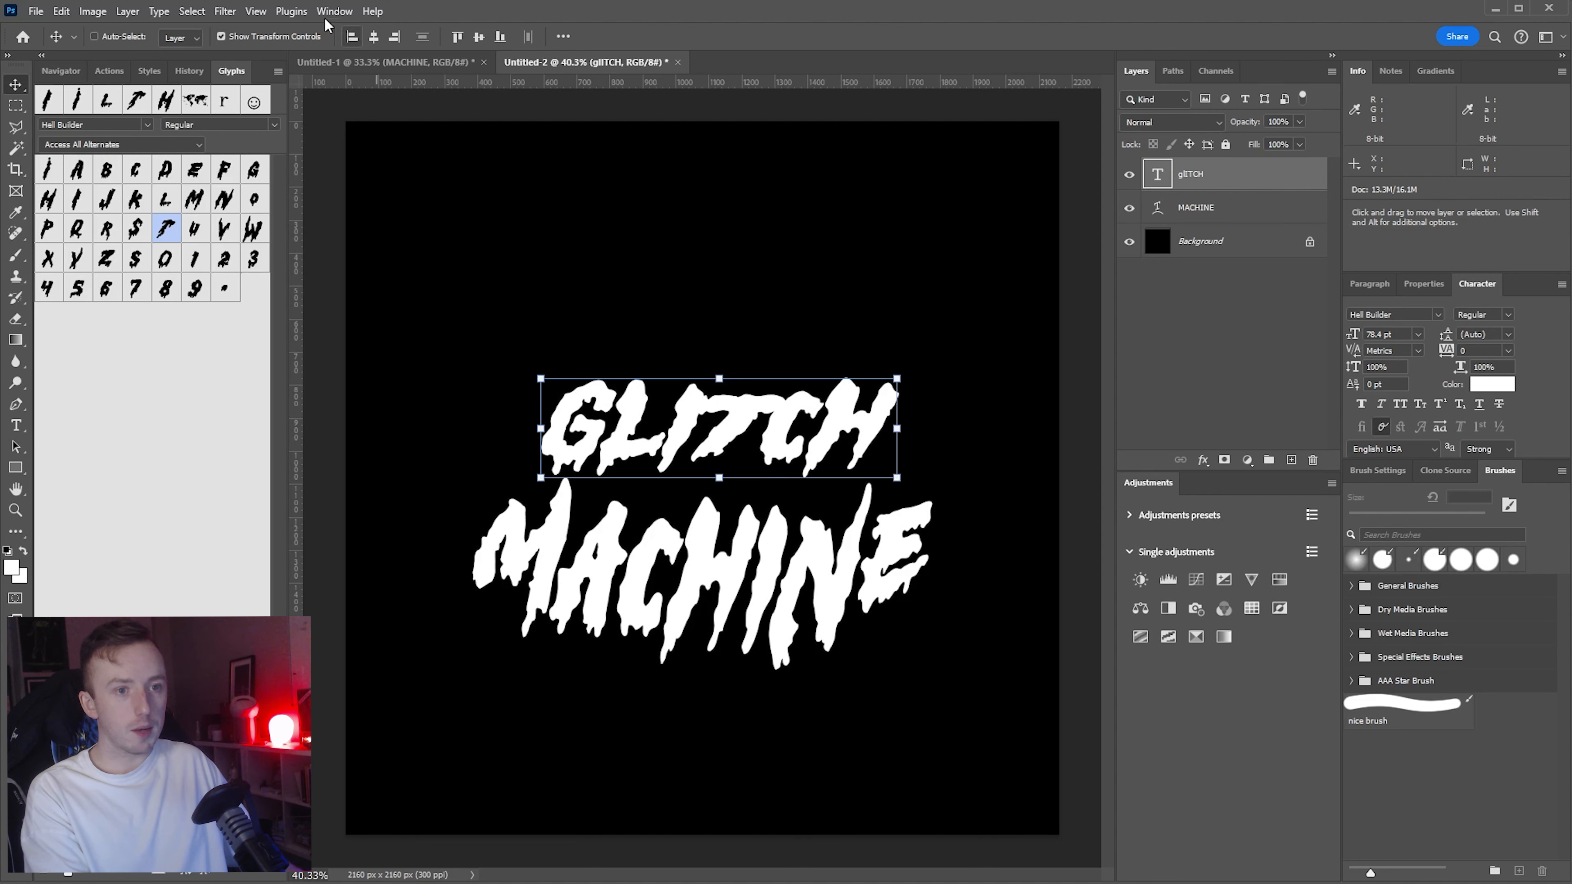
click(542, 376)
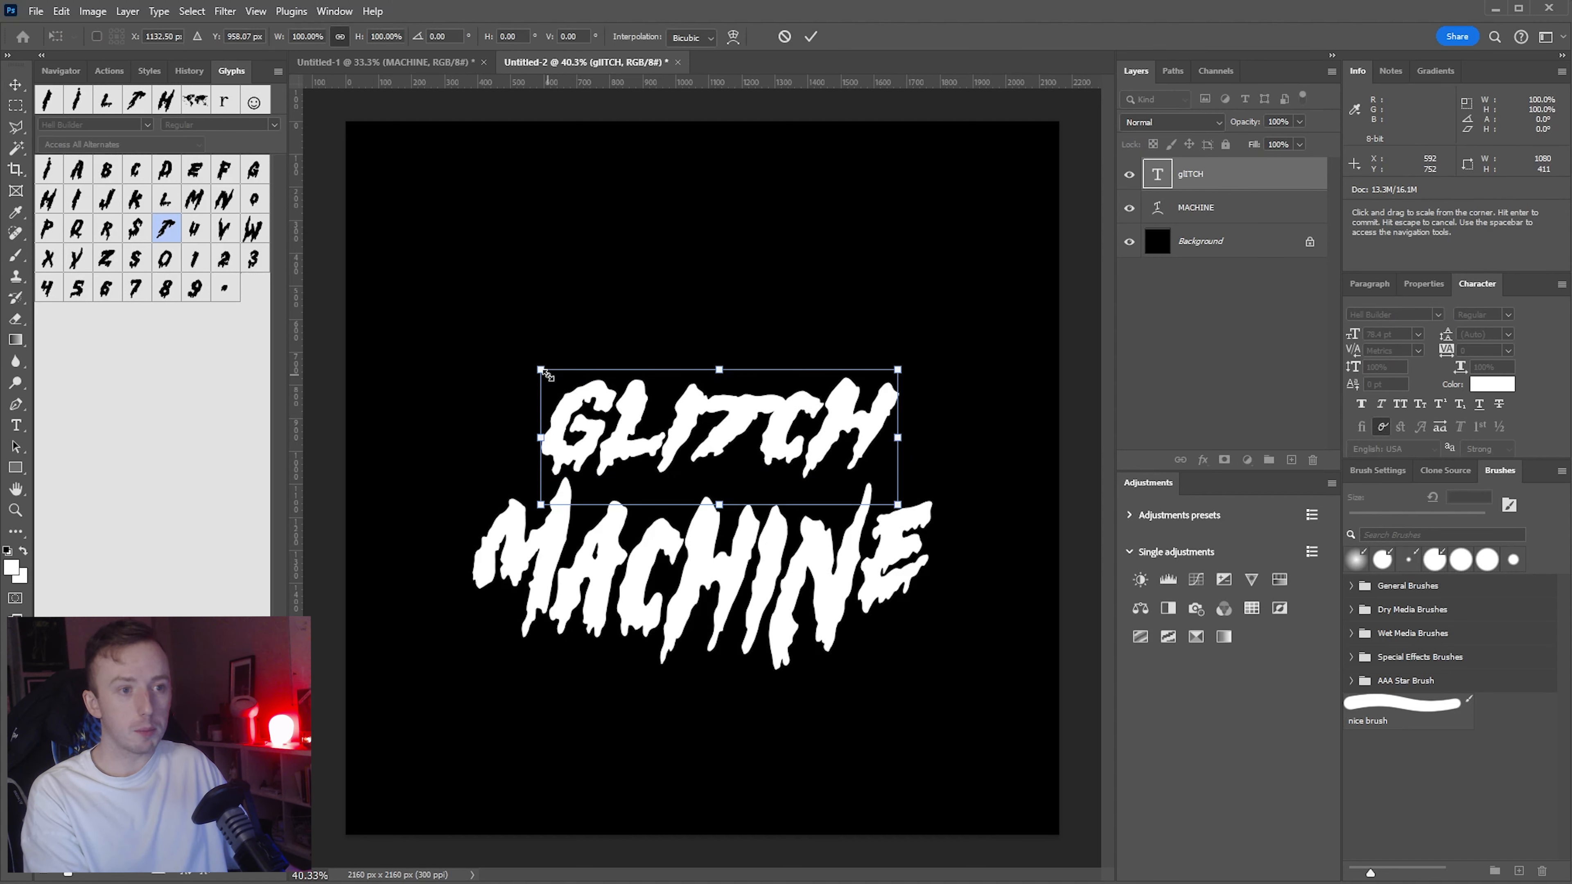
click(733, 37)
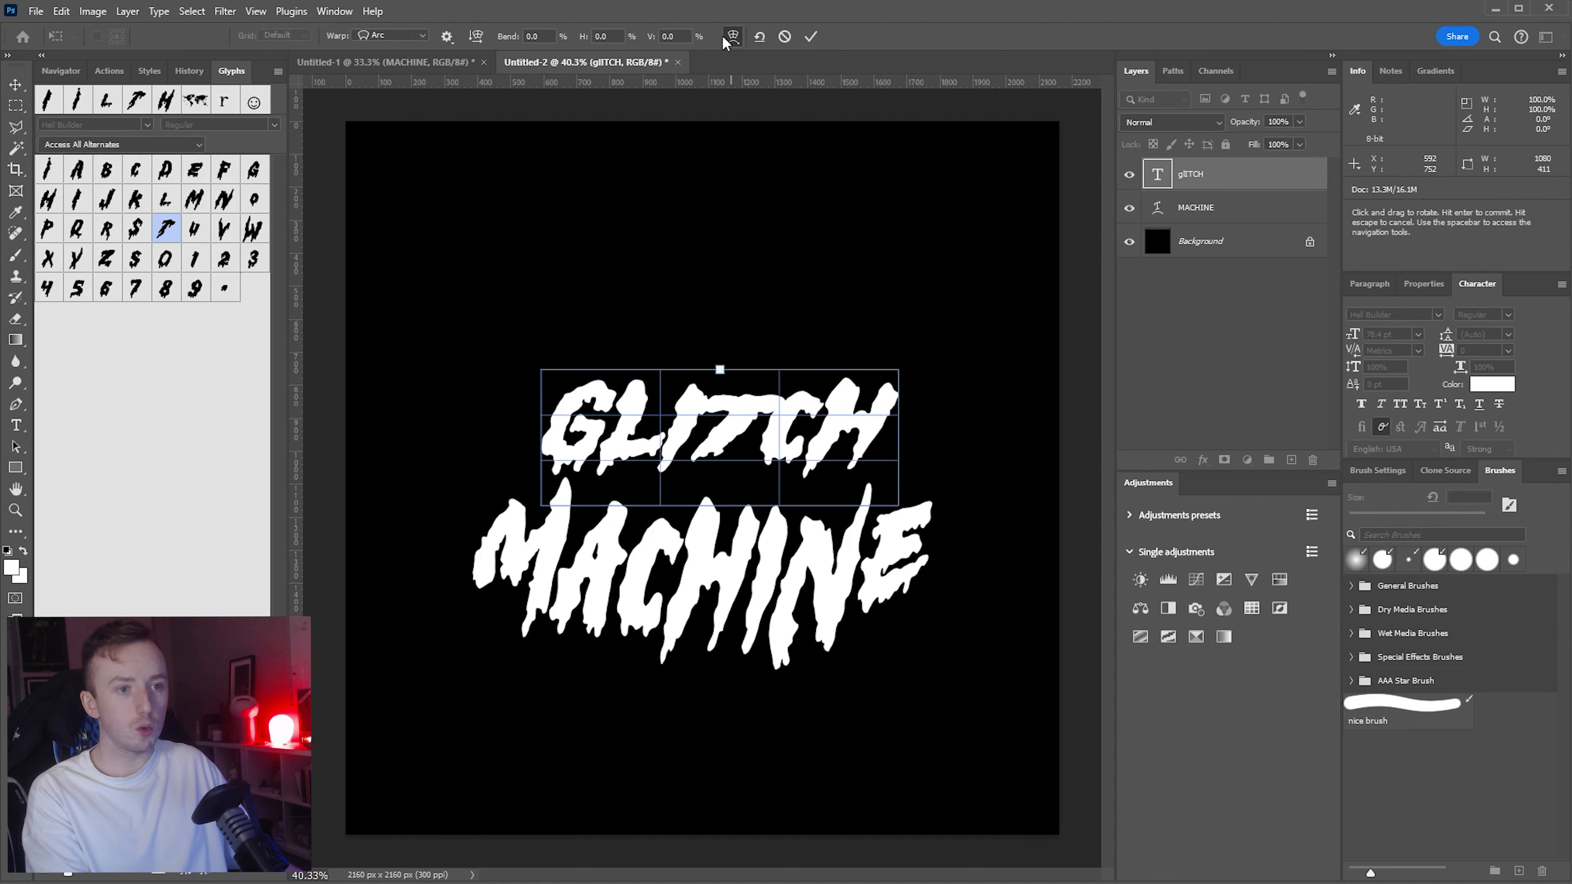
click(392, 35)
click(381, 112)
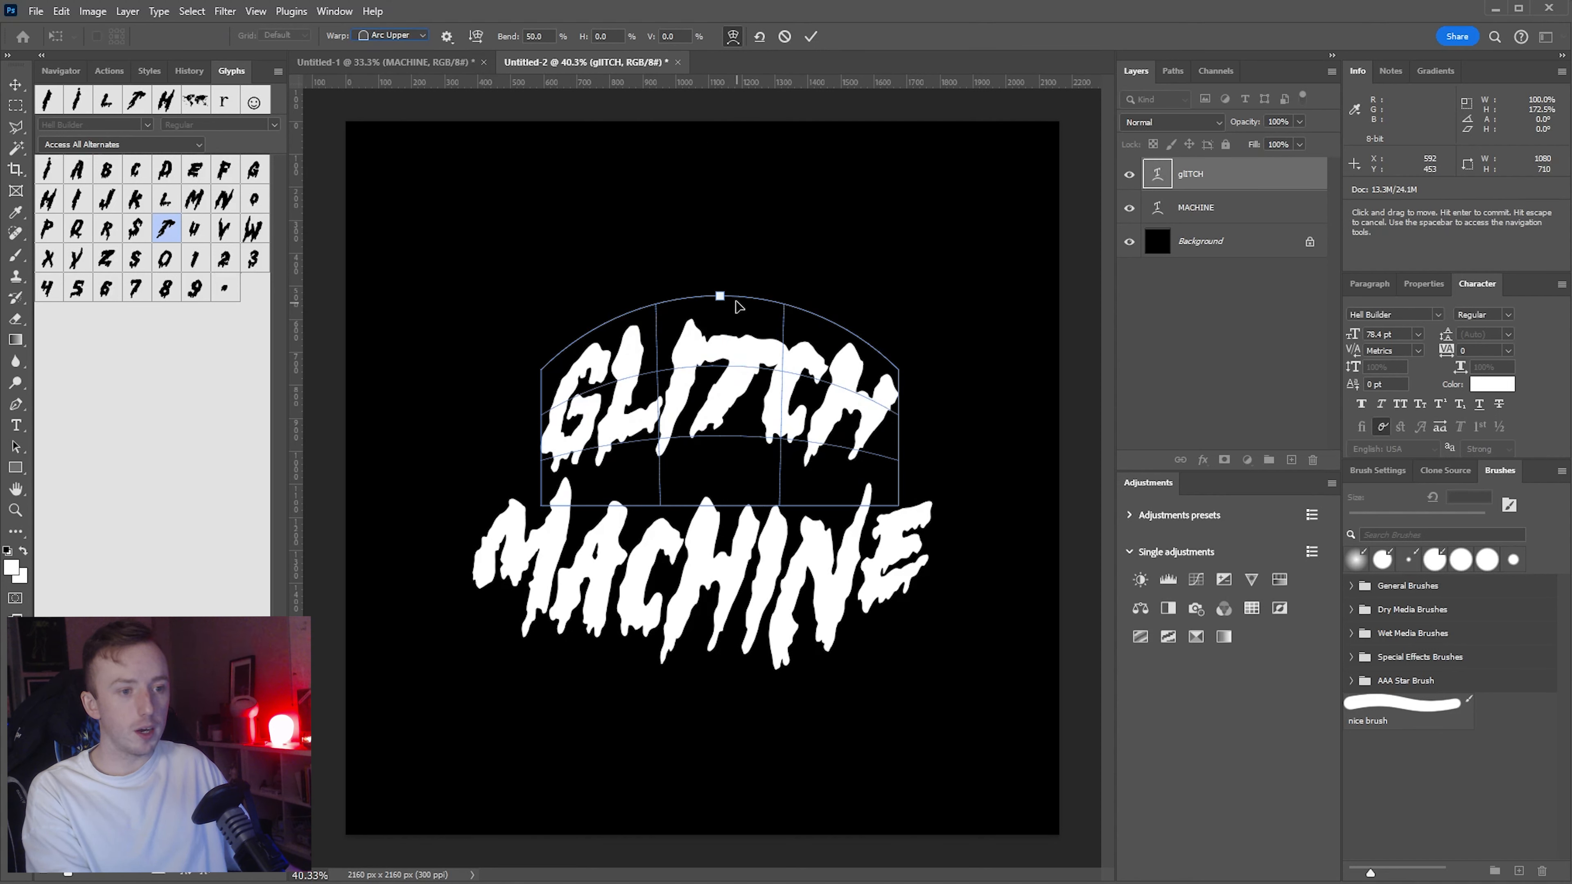
click(785, 36)
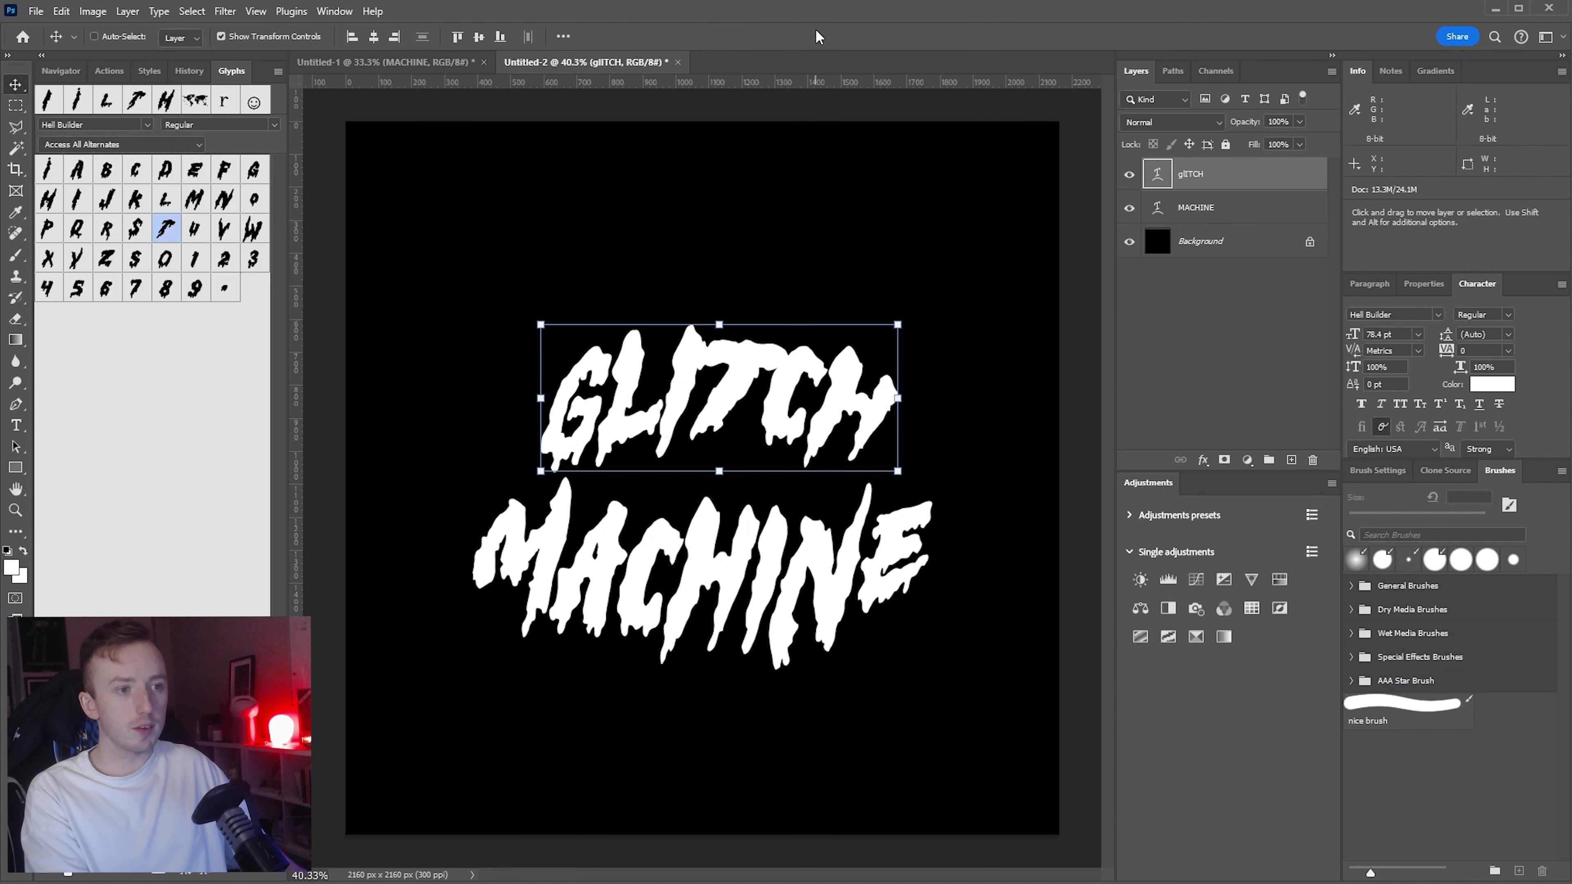
Step: Stretch GLITCH to about 112.5% width and 84.9% height, and position it centrally just above MACHINE
drag(769, 341, 776, 347)
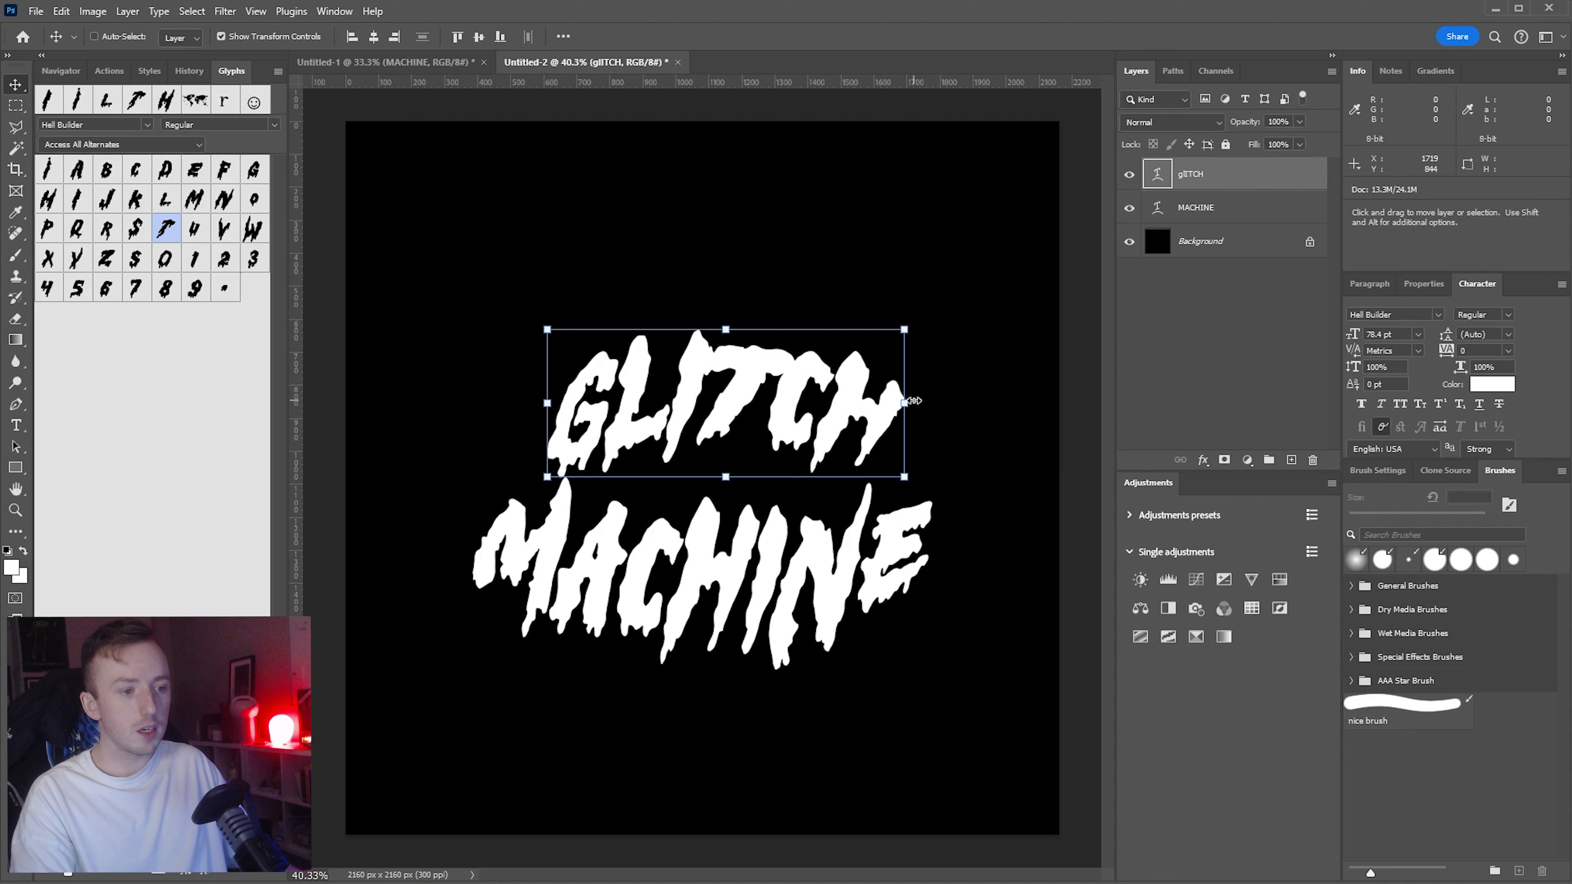
drag(915, 401, 965, 400)
mouse_move(896, 309)
mouse_down()
mouse_move(948, 310)
mouse_move(903, 330)
mouse_up()
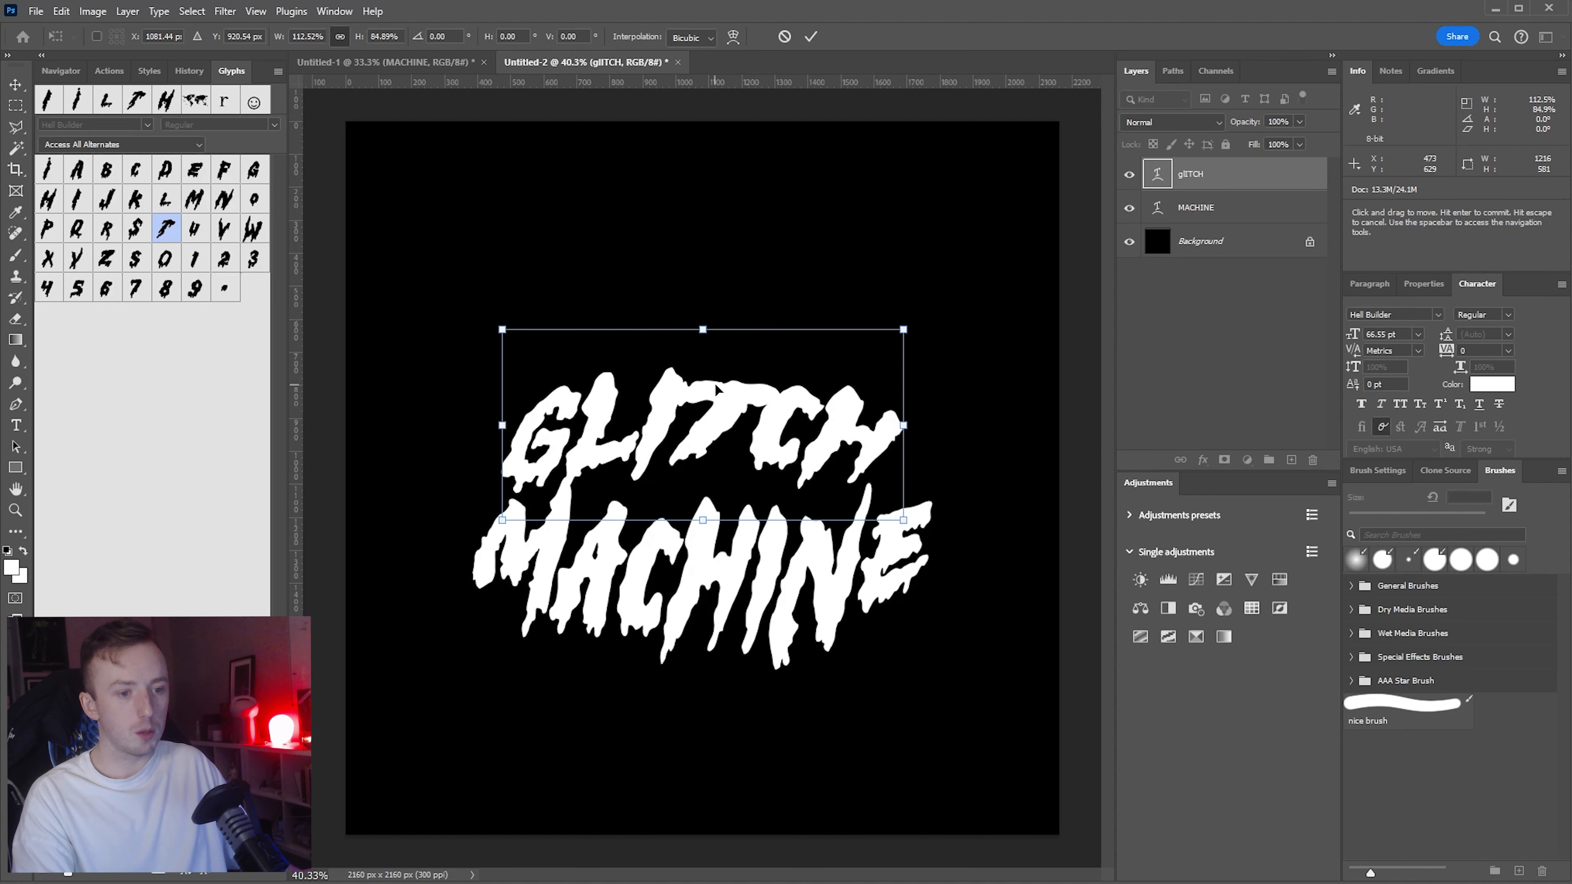
drag(715, 390, 725, 389)
Step: Fine-tune GLITCH to about 119.9% width and 85.7% height, fitting its drips closely against the tops of MACHINE's letters
scroll(565, 492, up, 6)
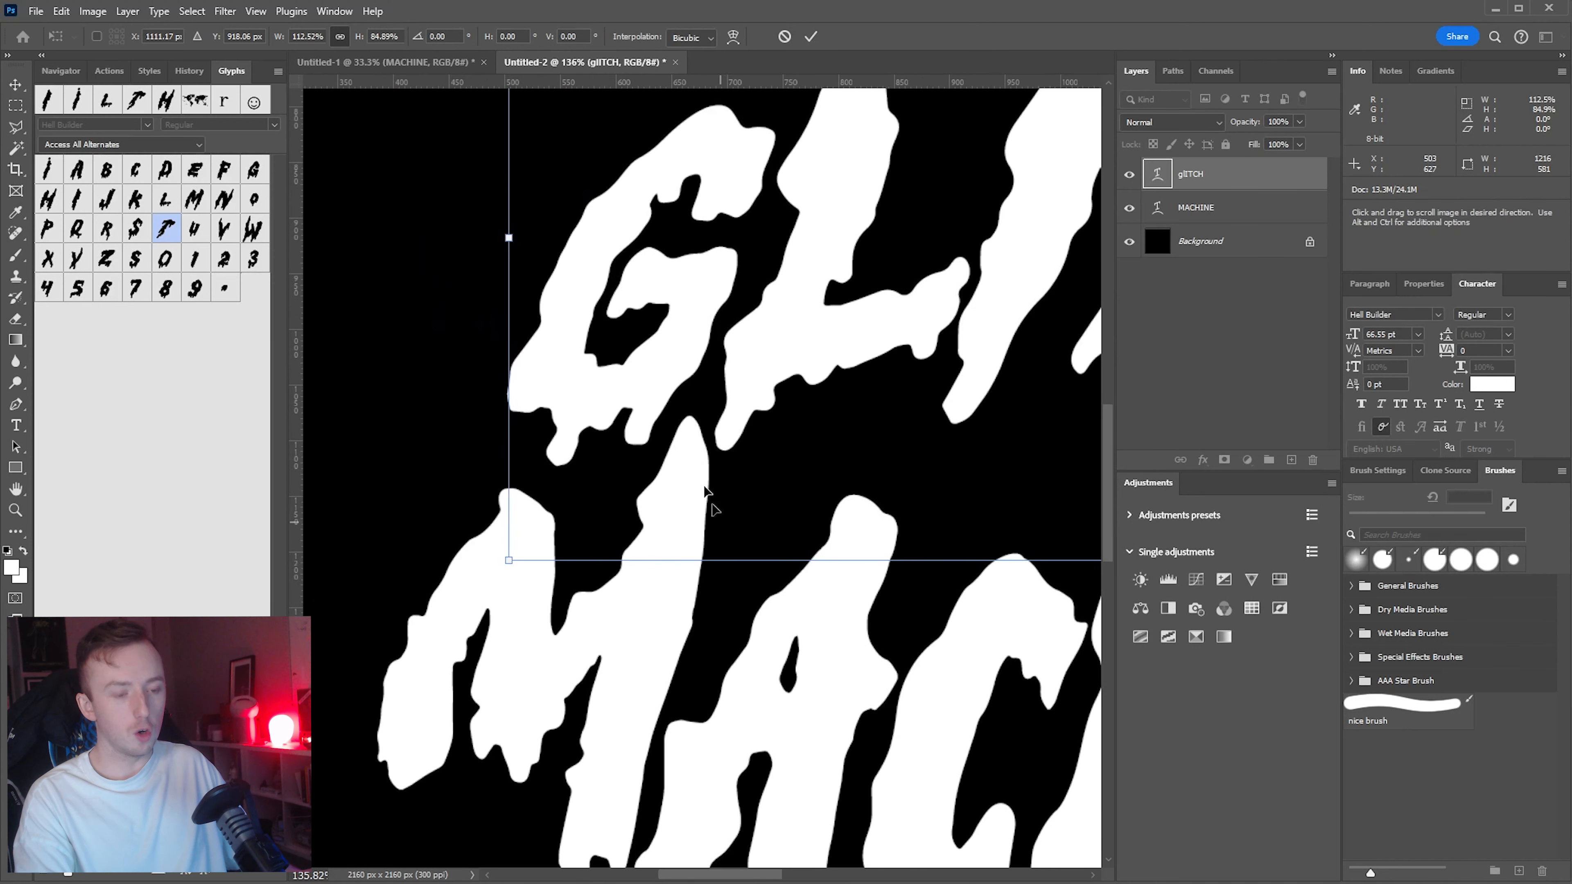
drag(839, 303, 839, 313)
key(space)
drag(941, 675, 412, 542)
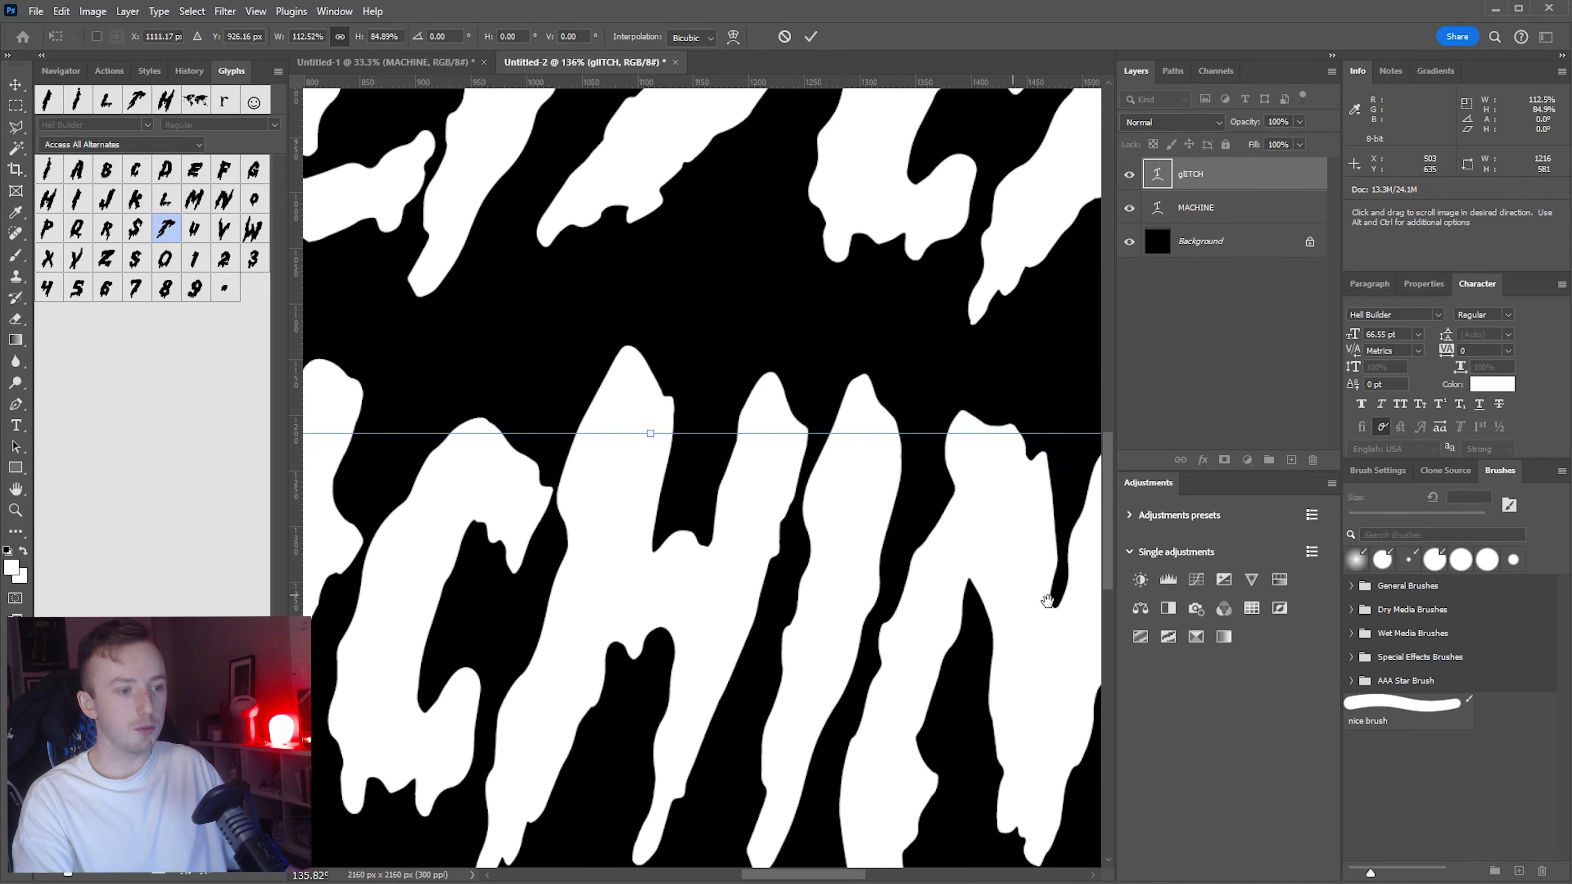
drag(1052, 598, 832, 692)
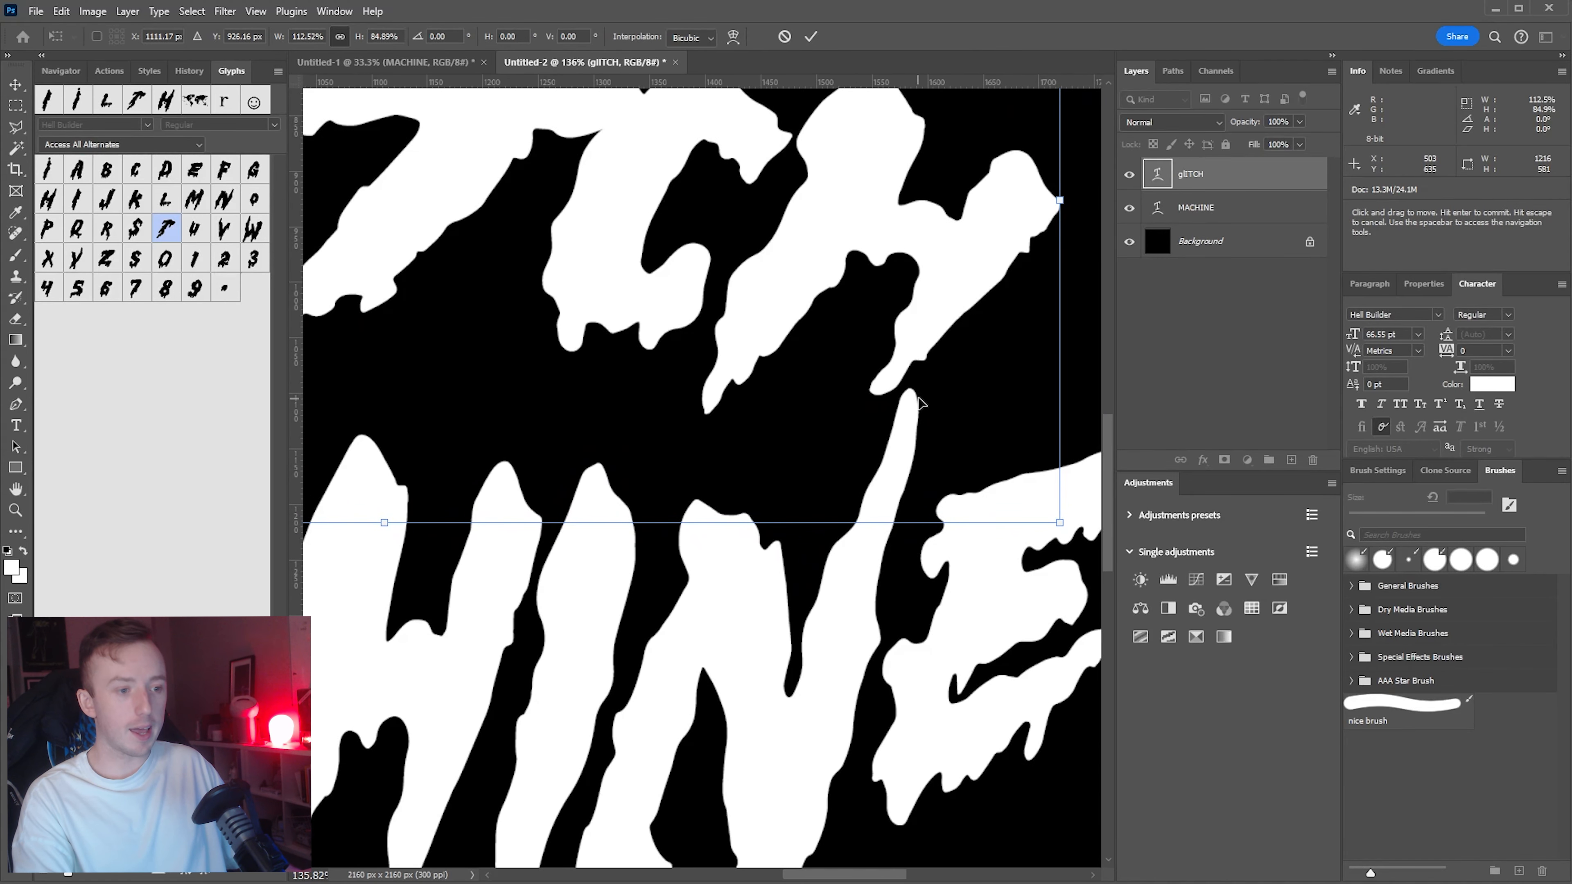
scroll(871, 330, down, 6)
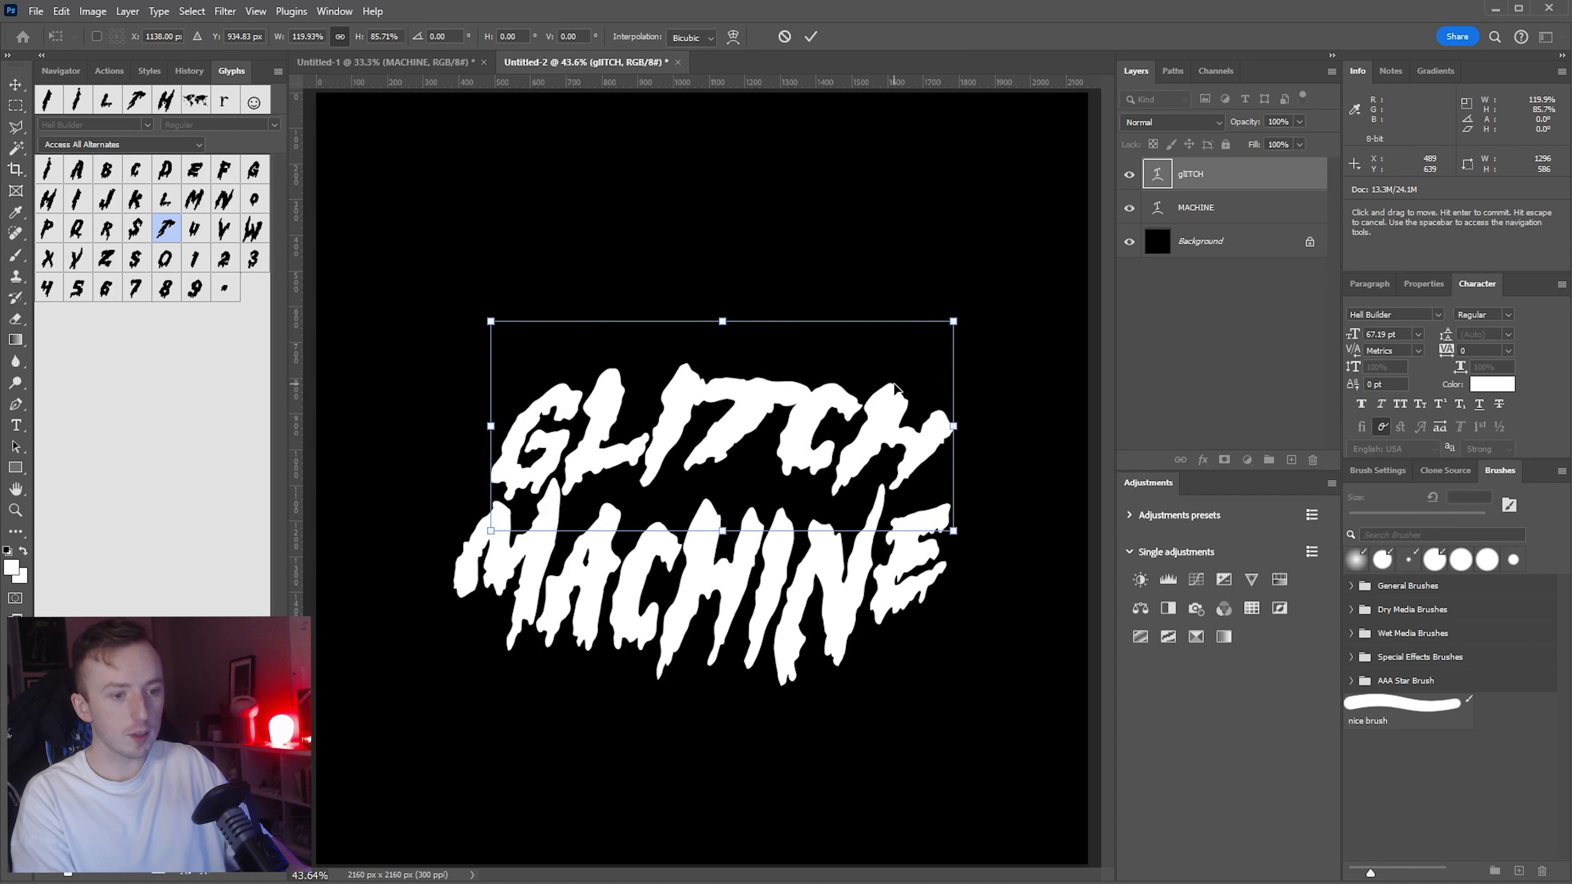
drag(896, 388, 896, 389)
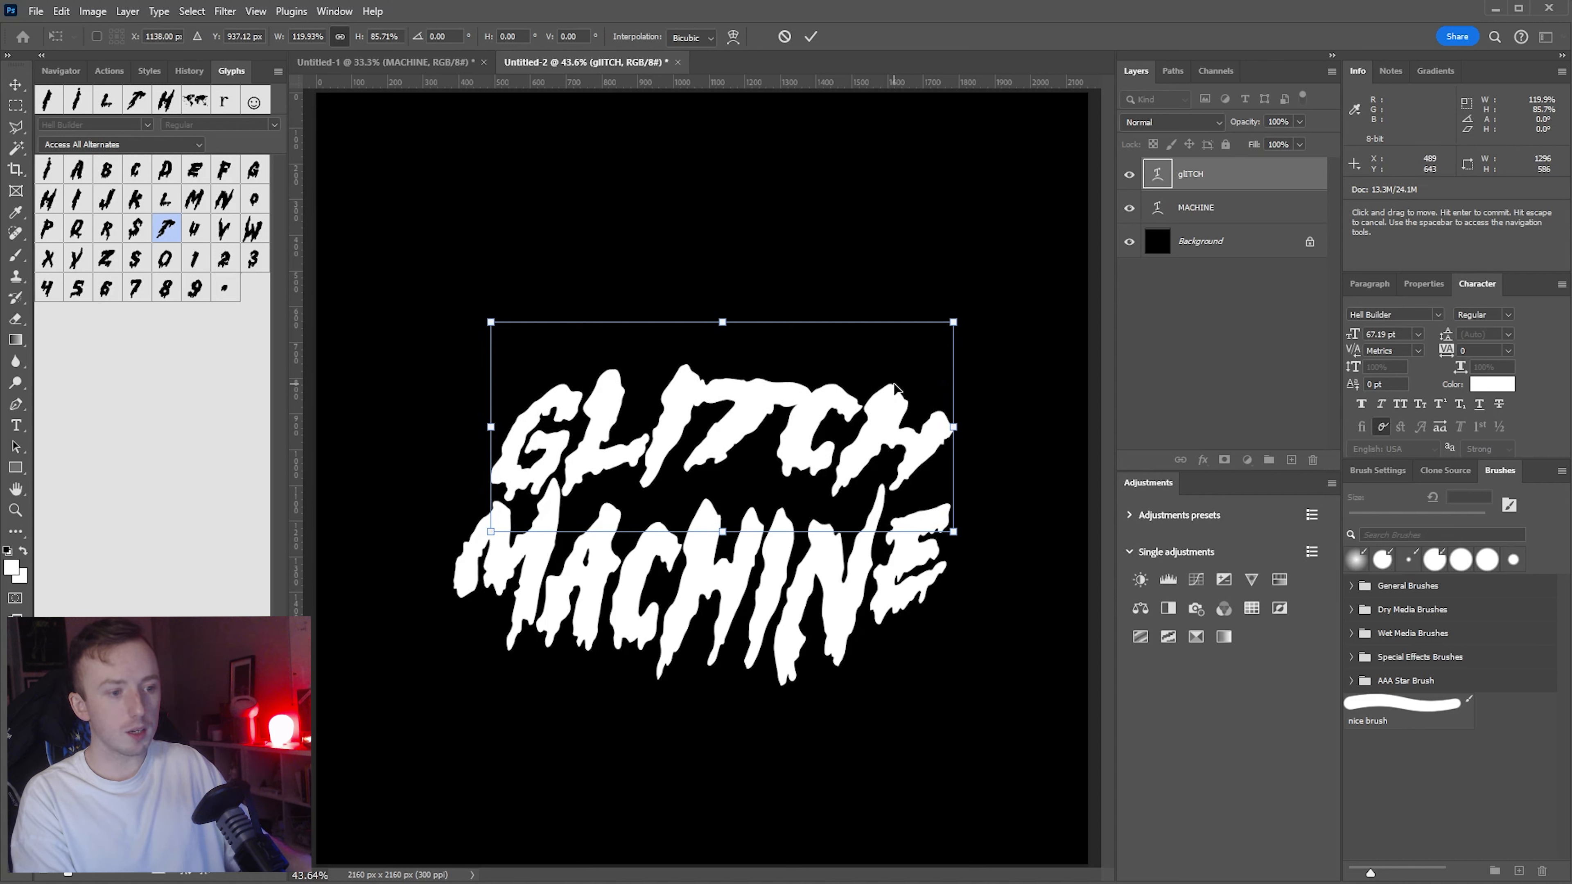
click(1248, 301)
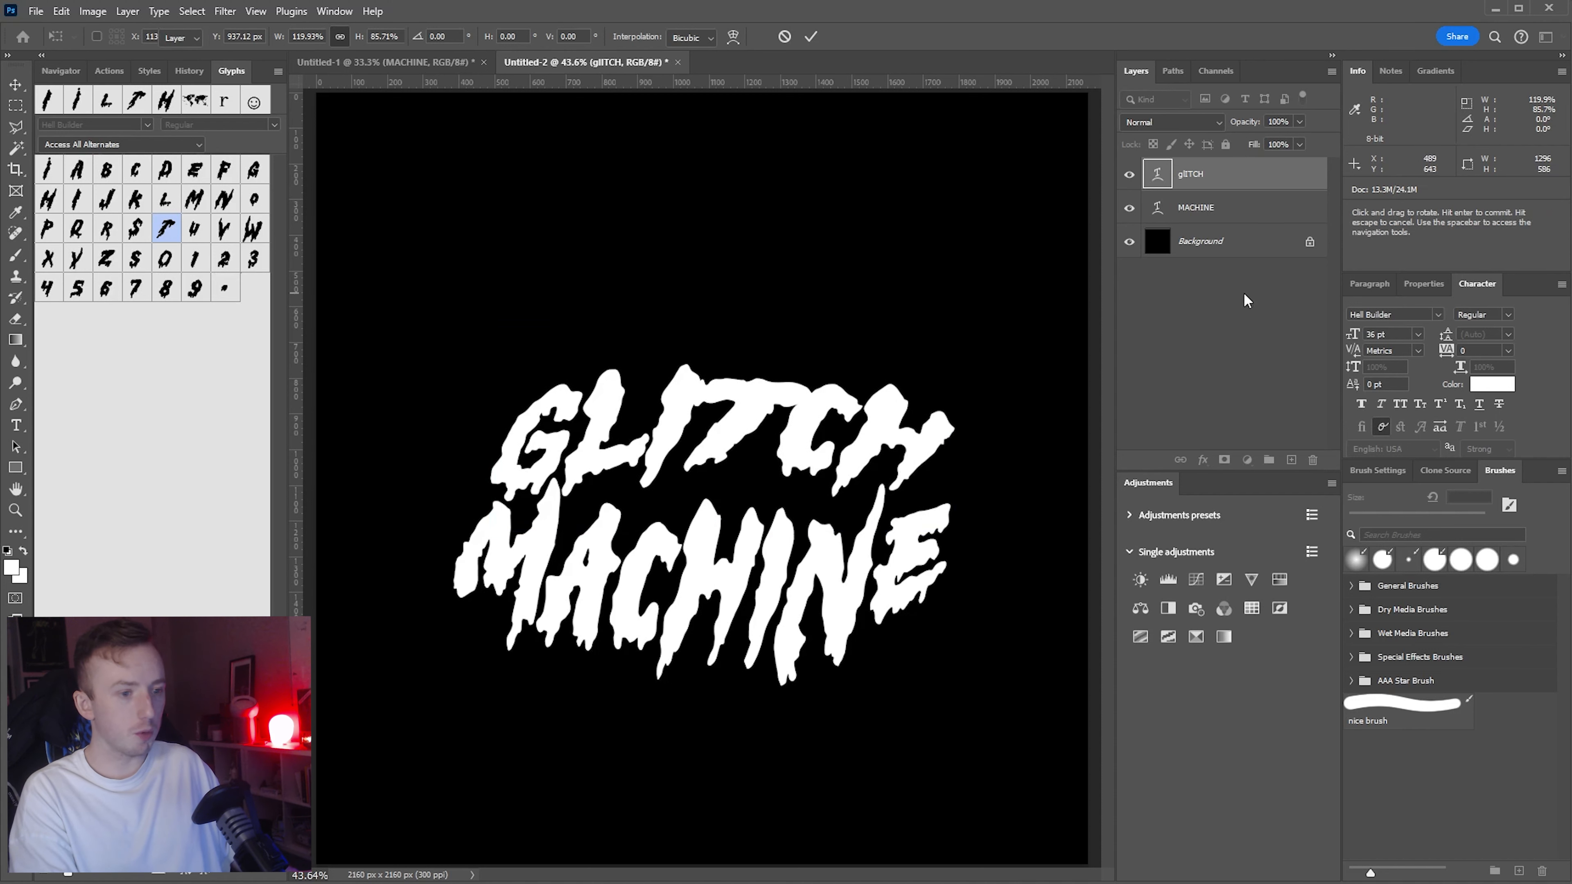
Step: Replace the final H in GLITCH with the alternate H glyph from the Hell Builder font
click(1206, 173)
double_click(858, 466)
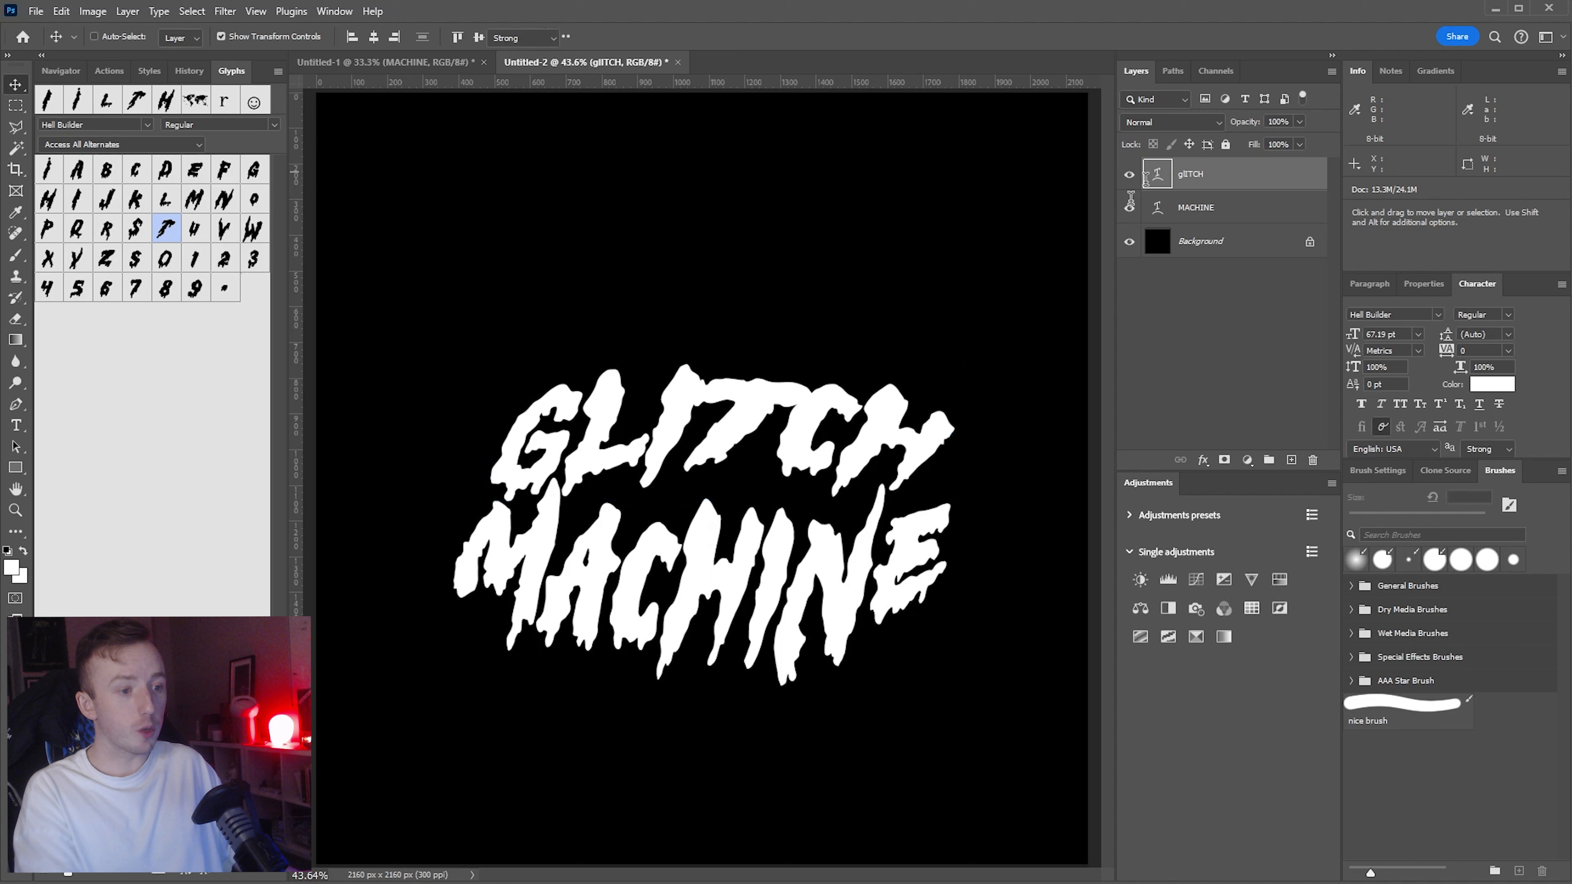
click(857, 458)
key(shift+Right)
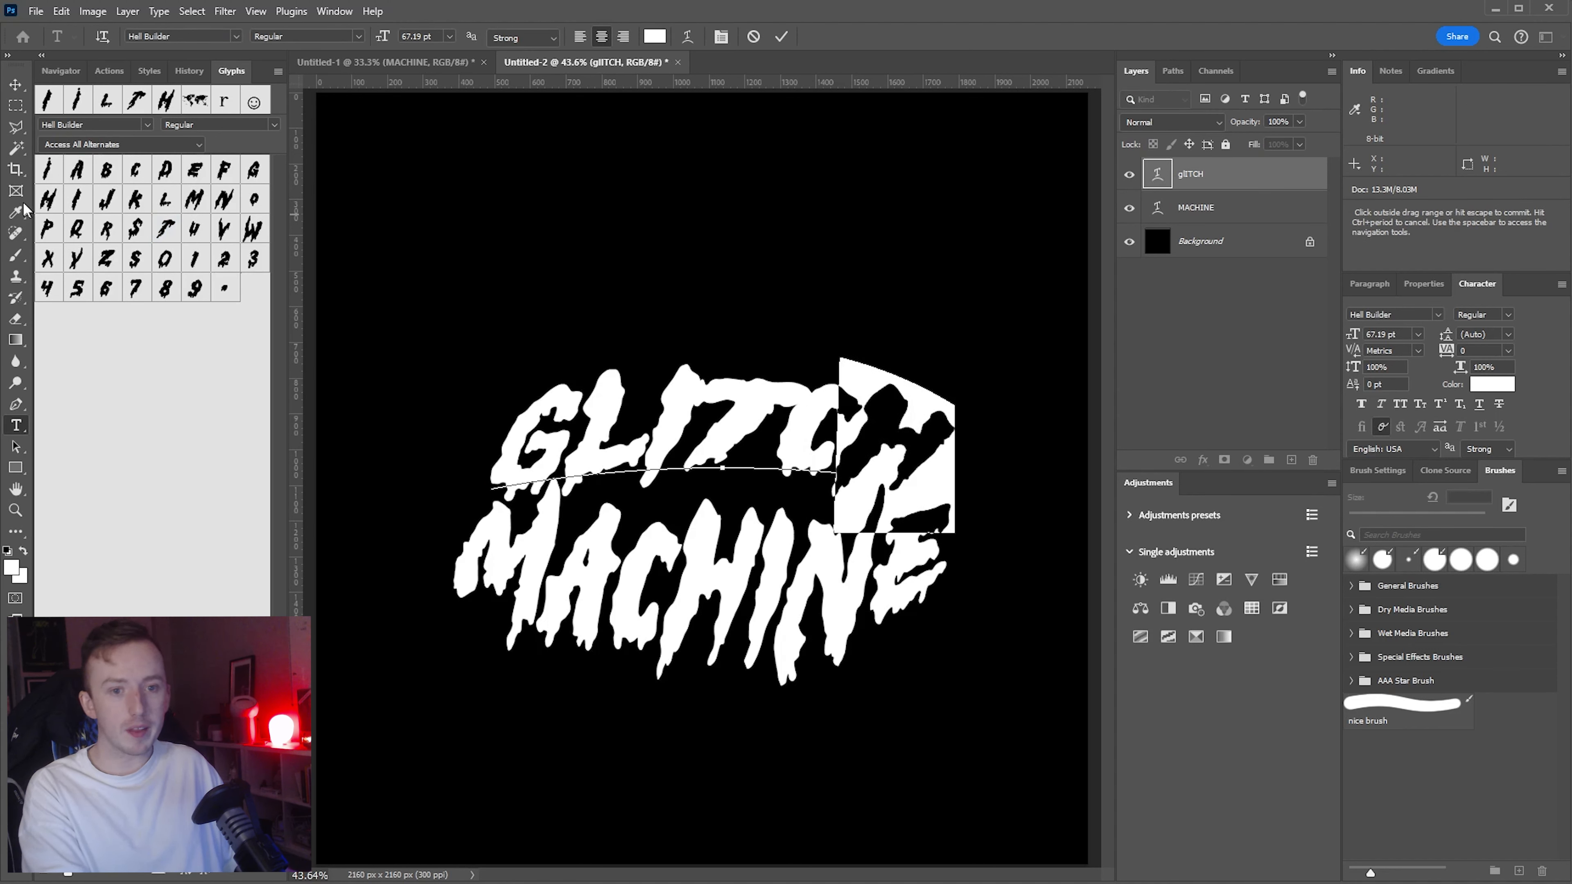
double_click(48, 199)
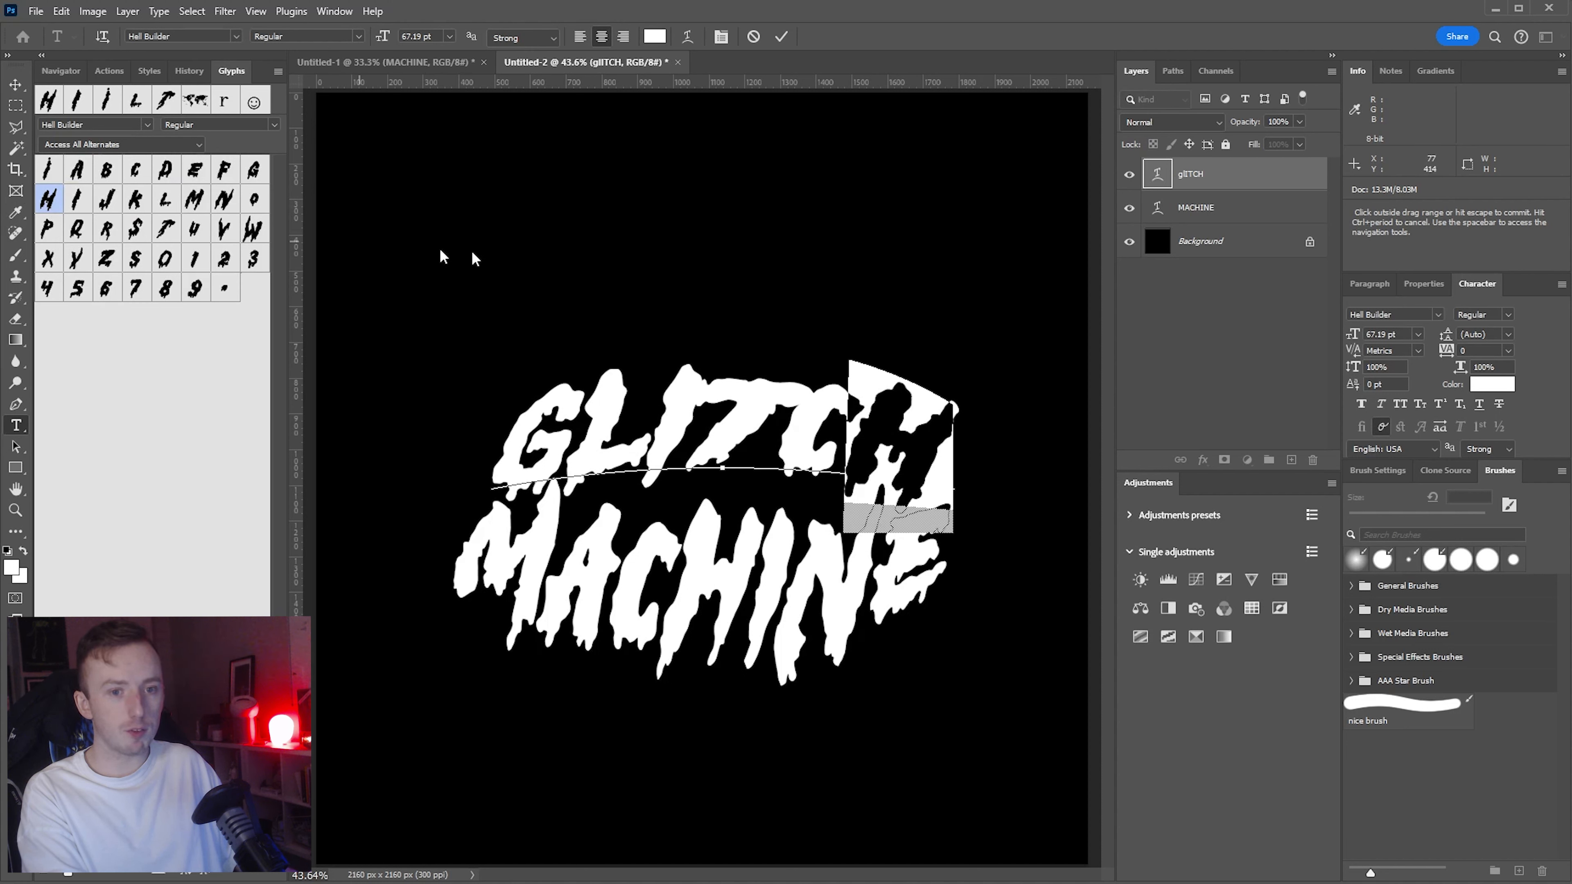
click(624, 252)
double_click(835, 412)
drag(863, 428, 922, 437)
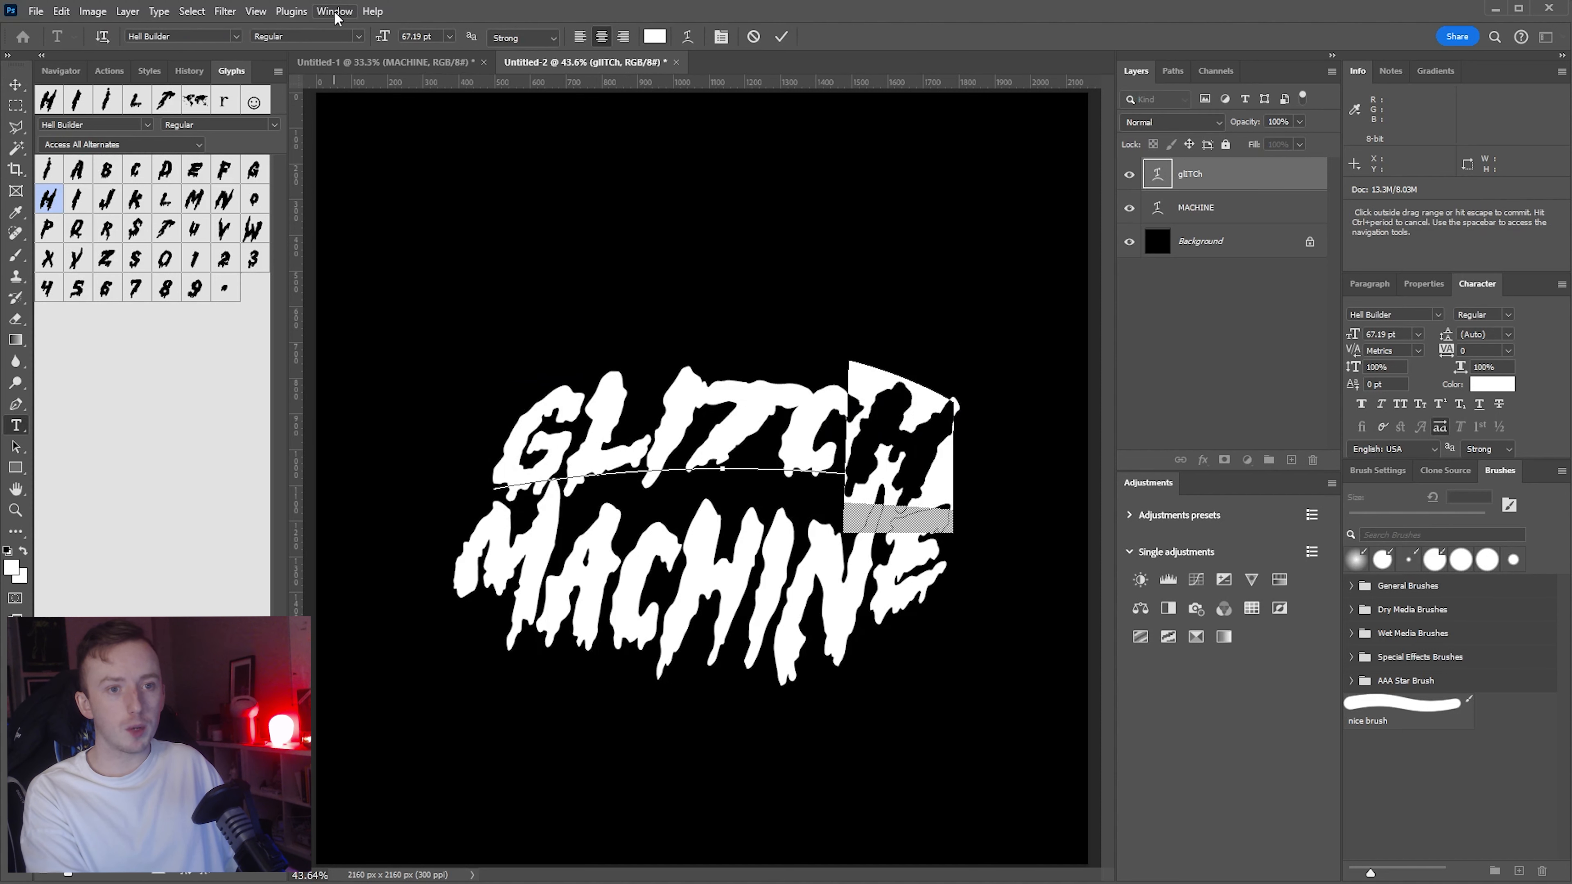
click(337, 11)
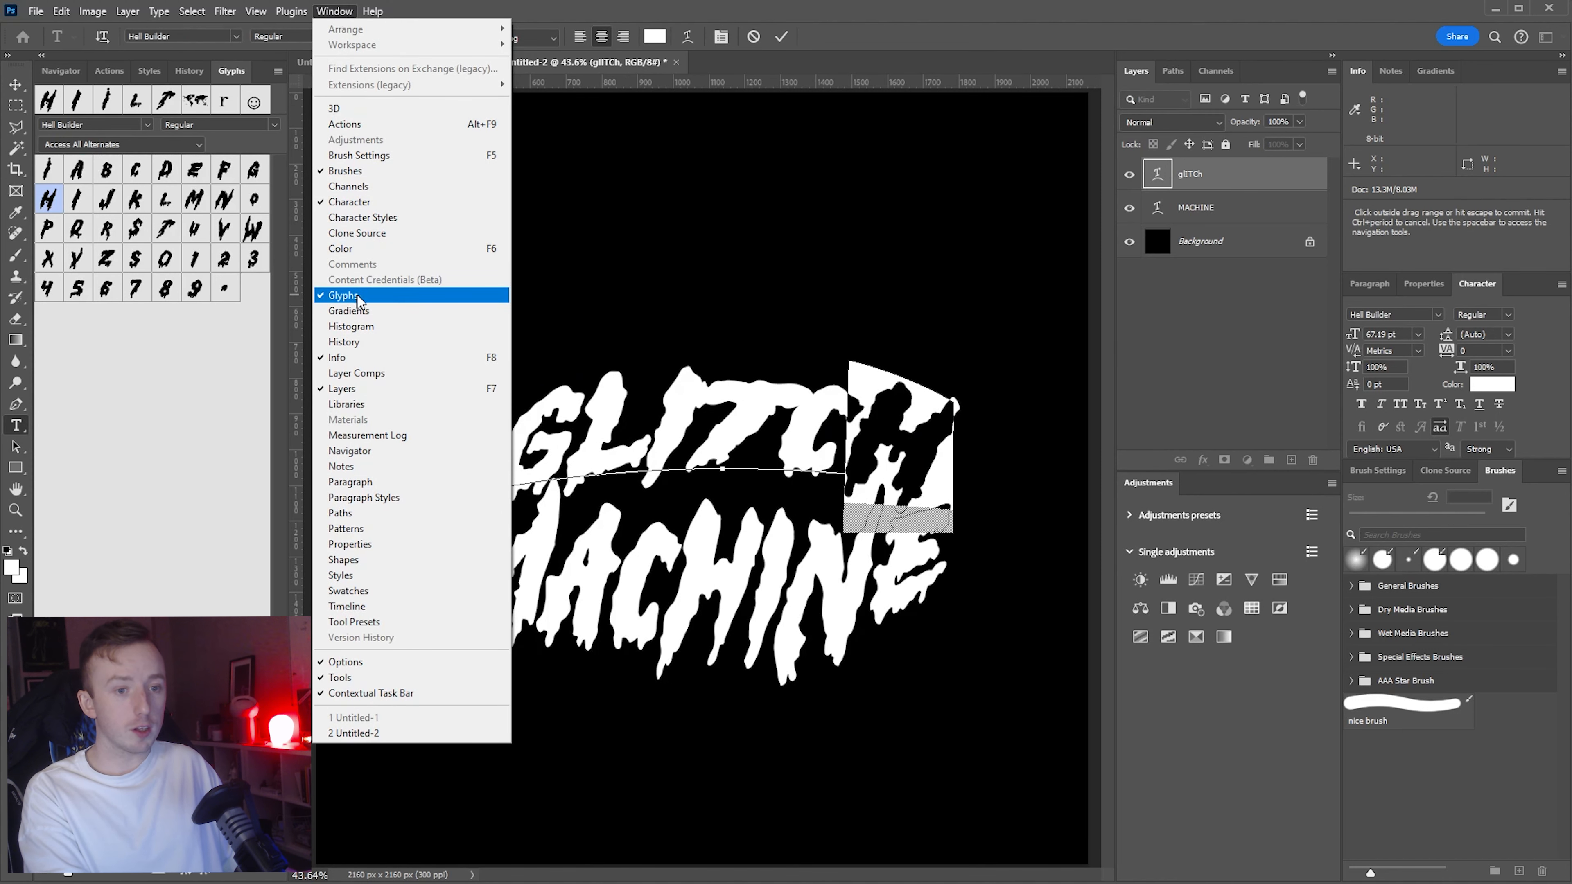
click(835, 274)
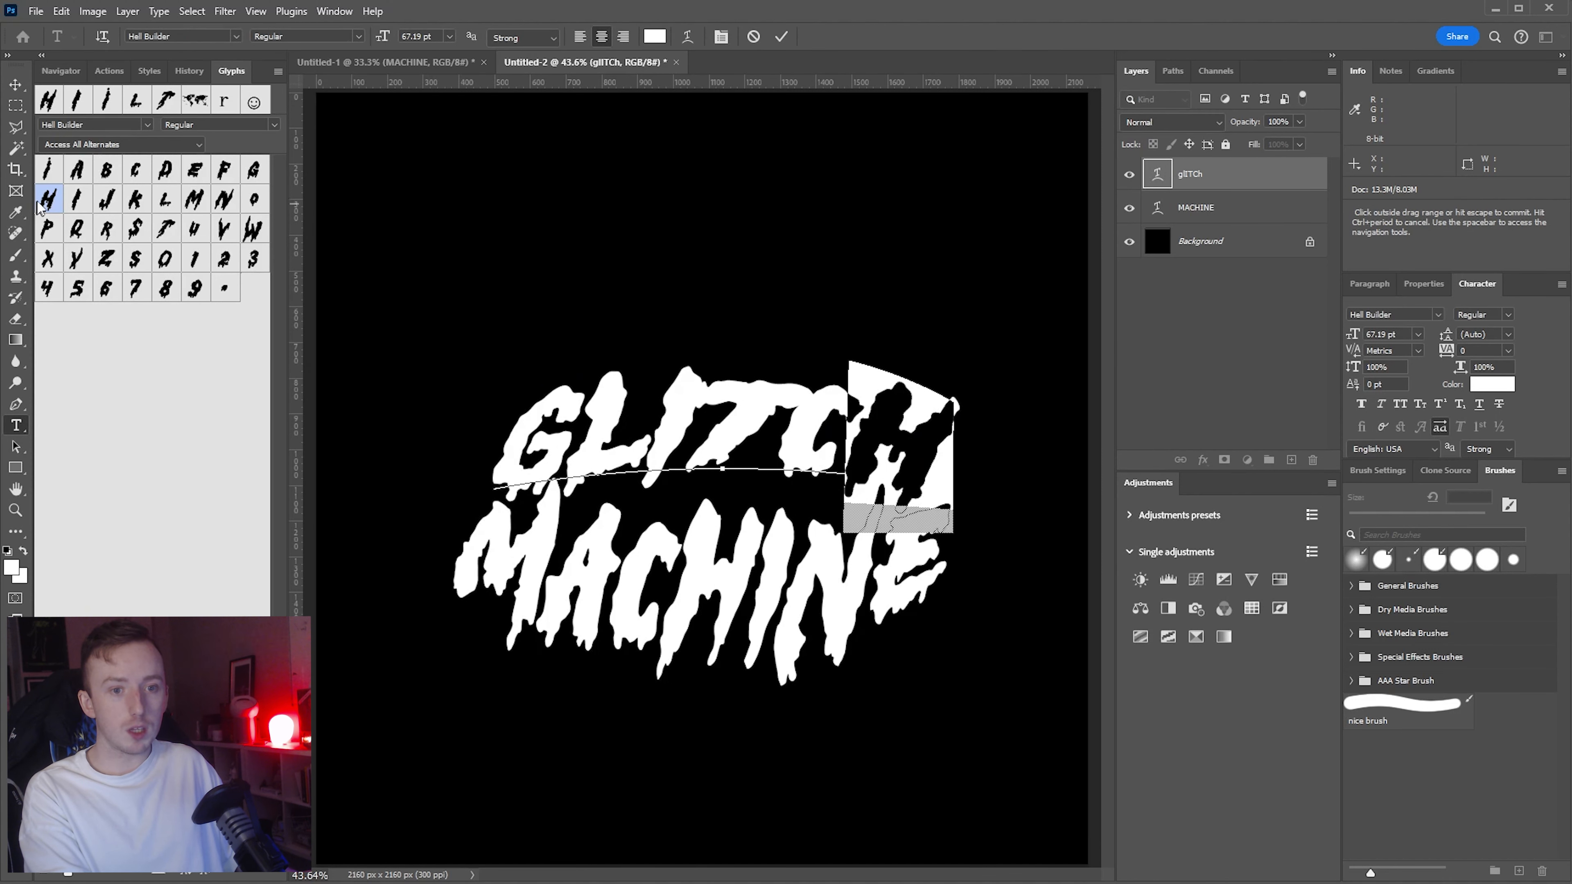
click(730, 364)
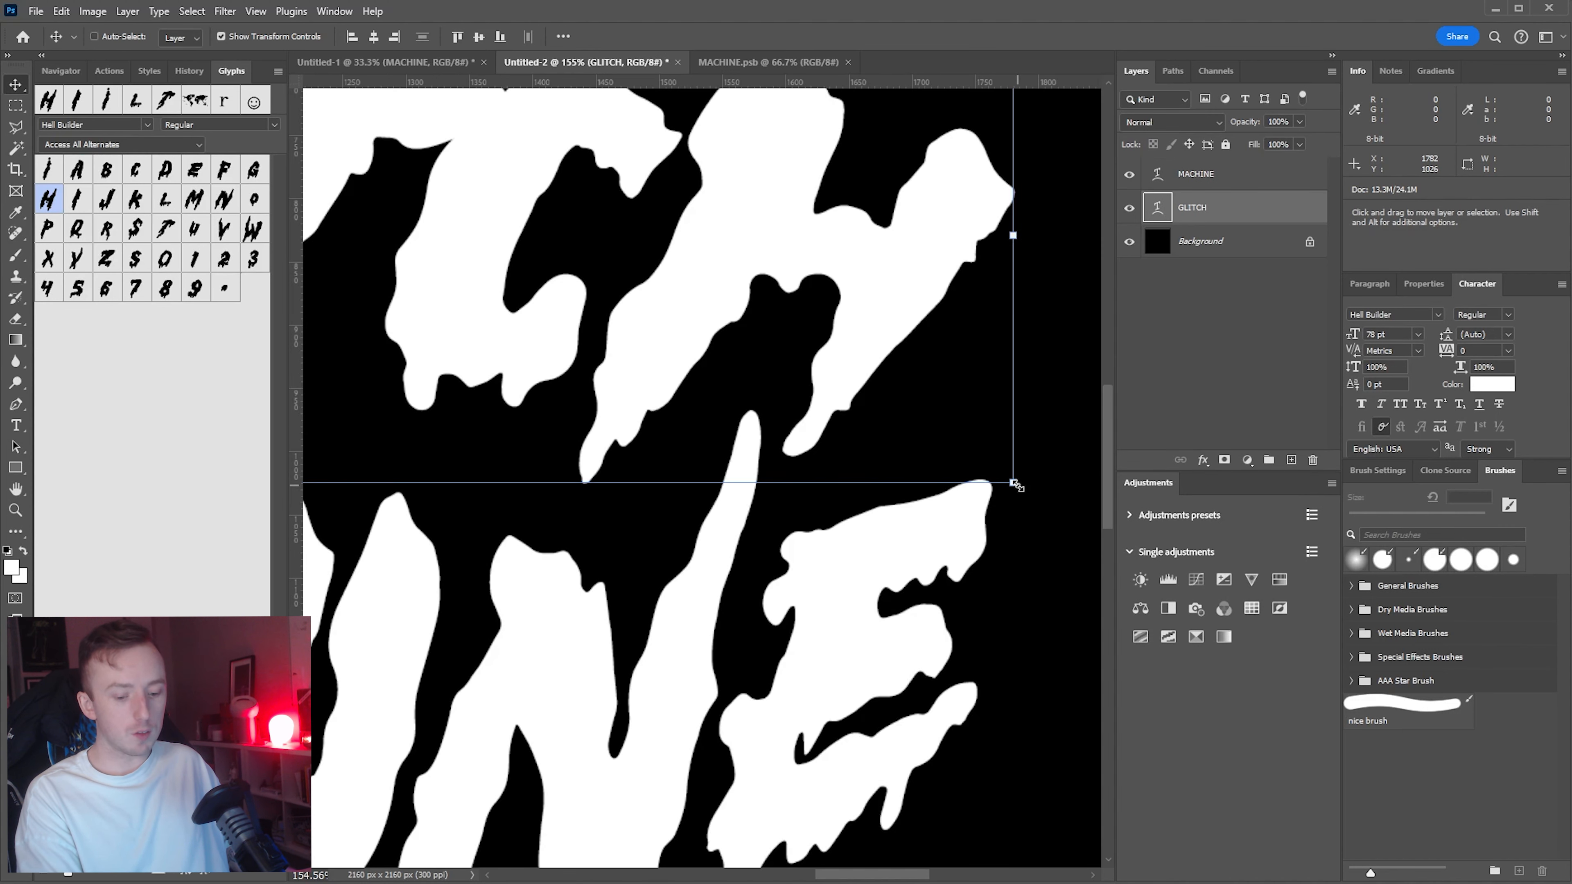
Step: Skew GLITCH vertically by about 2.1° at about 99.3% width so its lower edge sits closer to MACHINE's letters
drag(1013, 483, 1024, 495)
key(ctrl+z)
drag(1015, 560, 1018, 463)
scroll(845, 472, down, 3)
scroll(850, 480, down, 5)
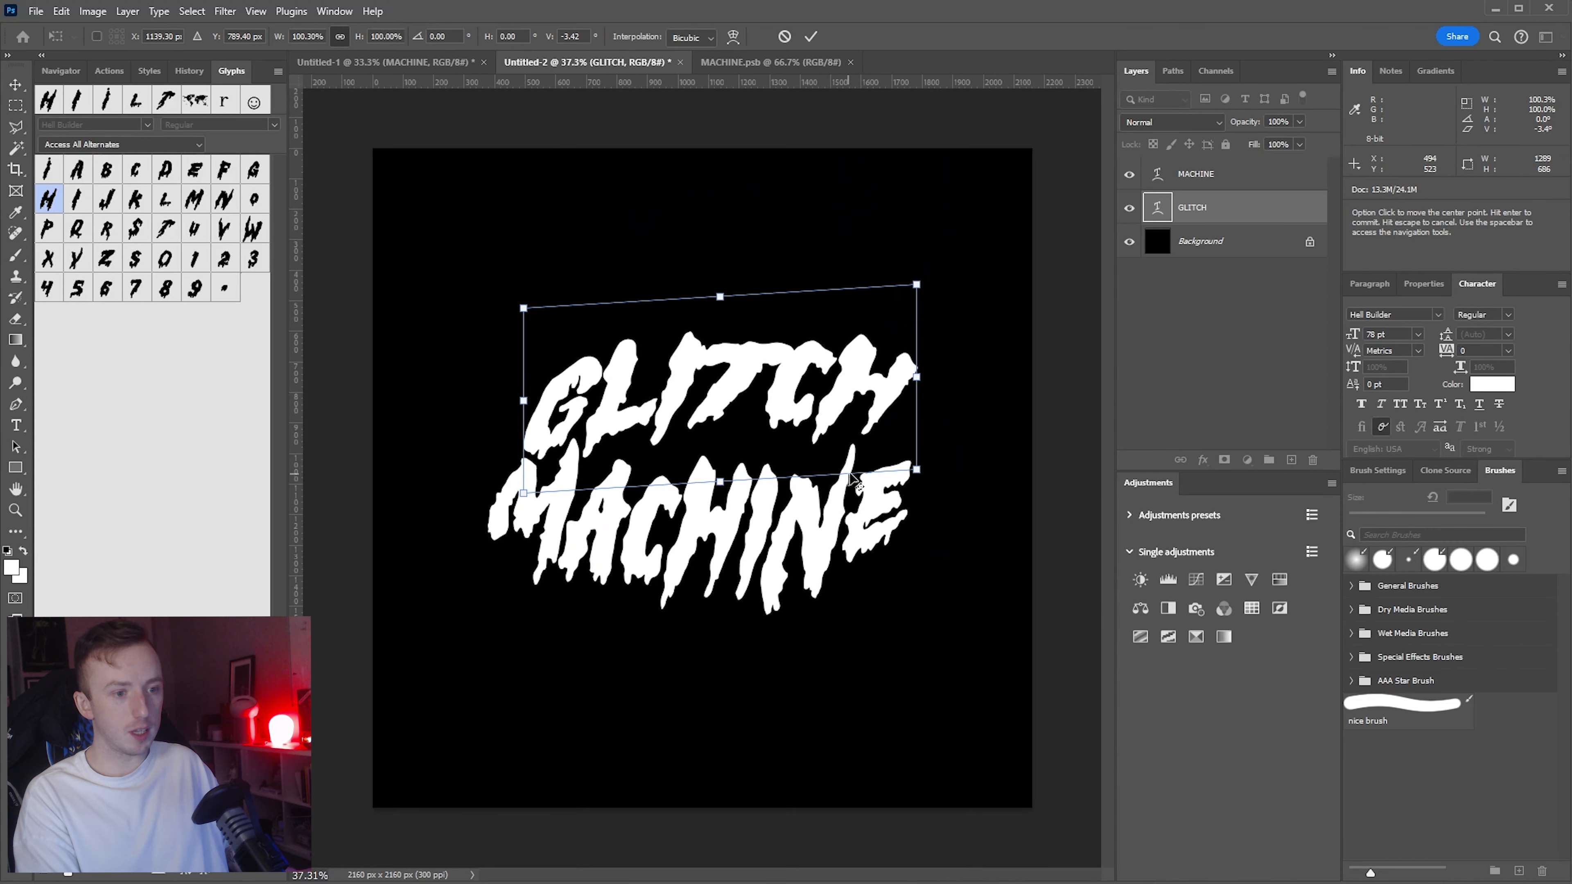
drag(923, 482, 914, 509)
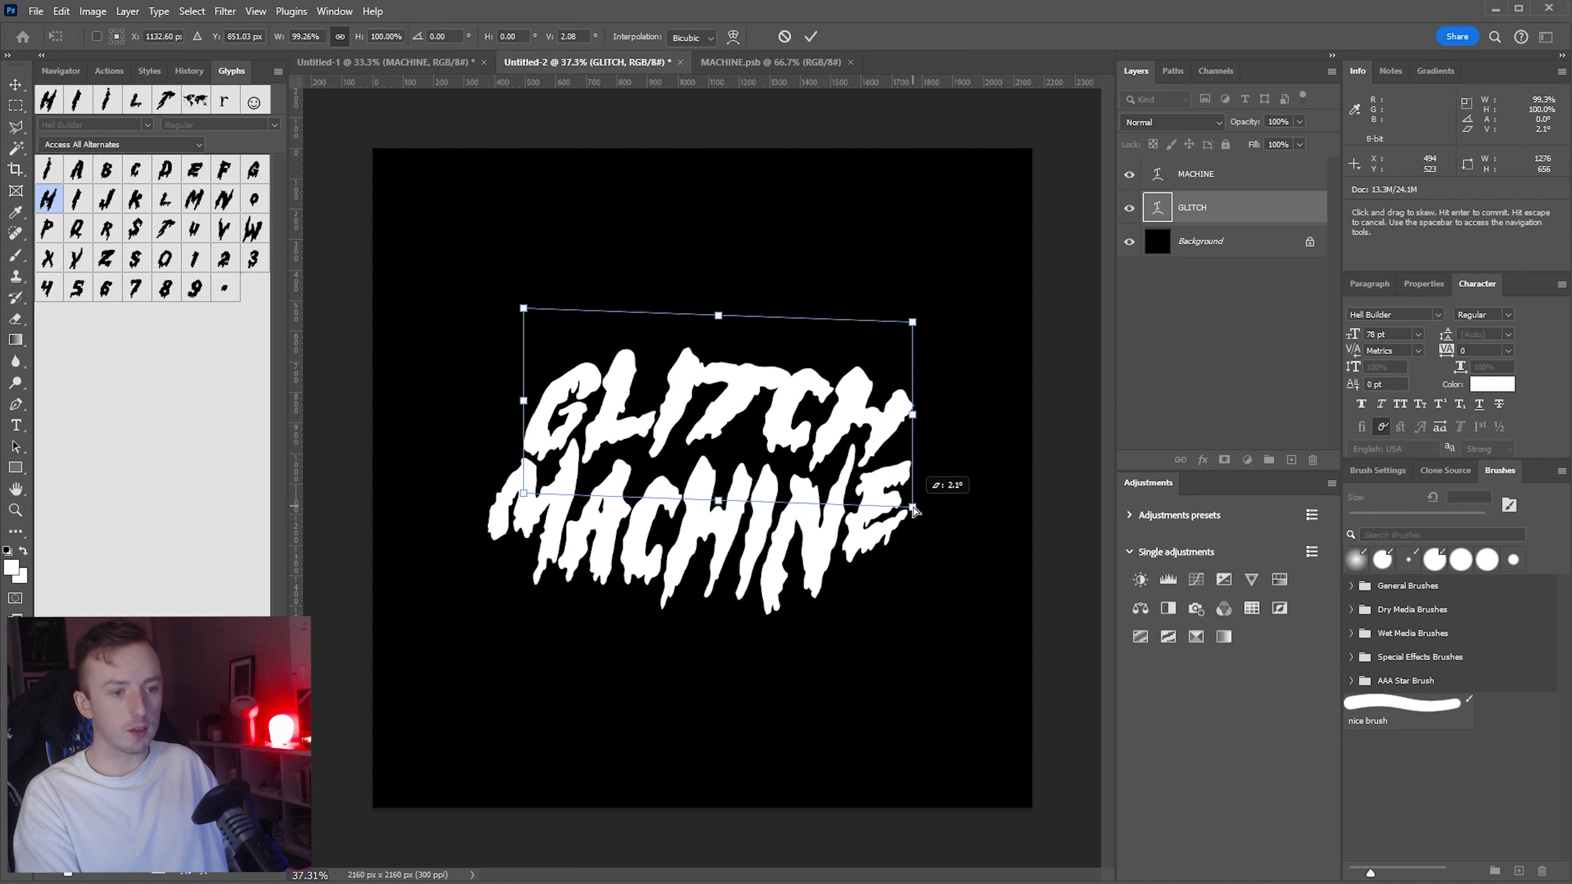
key(Return)
Step: Convert the warped GLITCH text layer to a smart object
right_click(1205, 213)
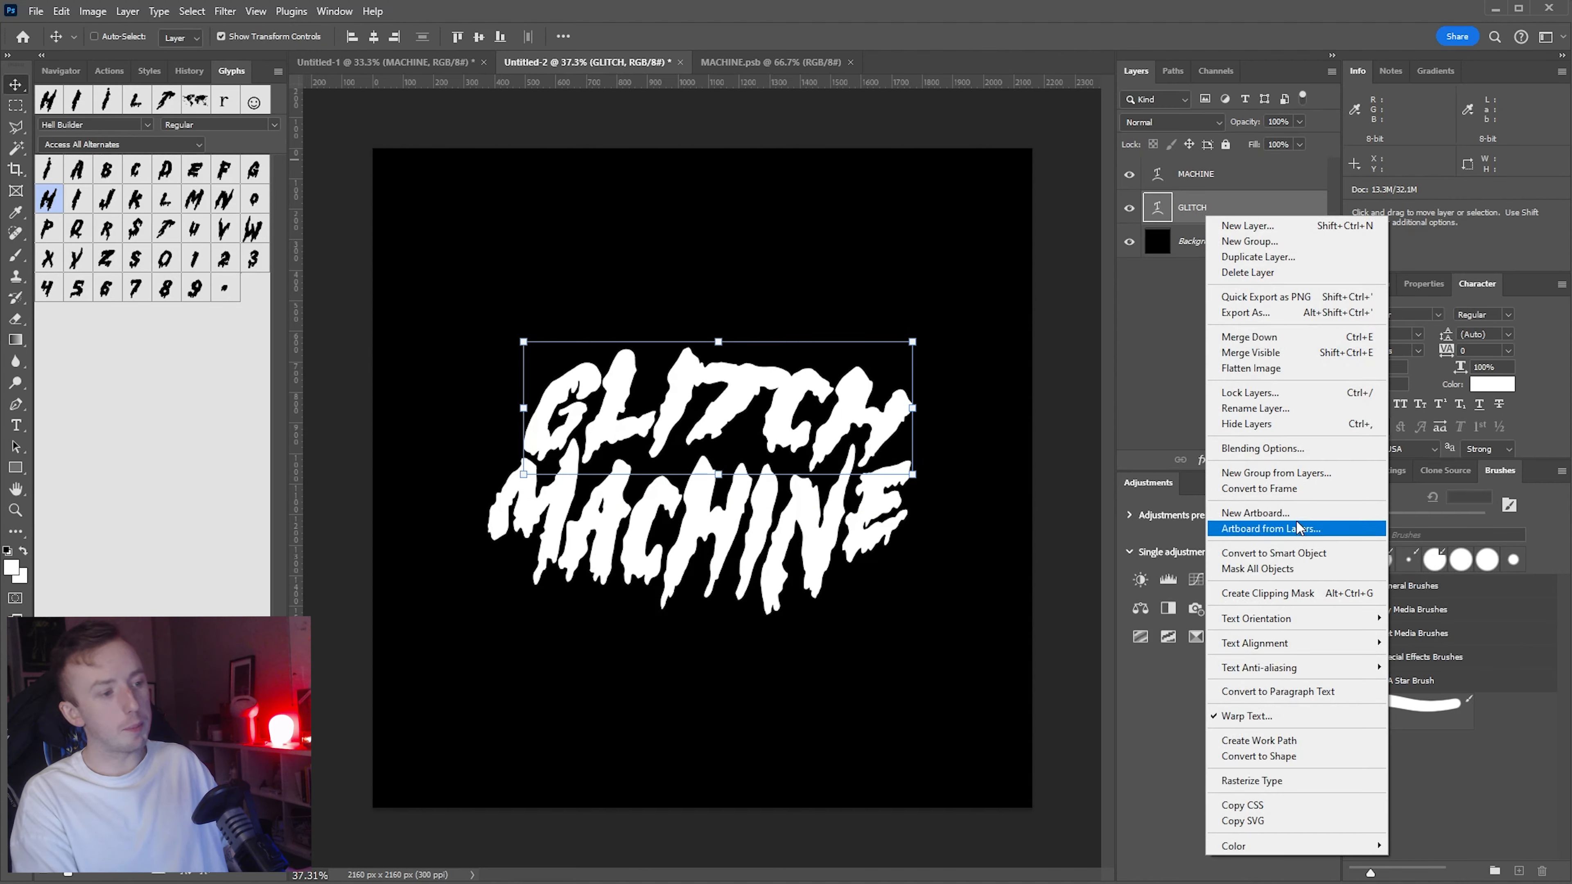
click(1300, 555)
drag(915, 350, 965, 317)
key(ctrl+z)
click(811, 36)
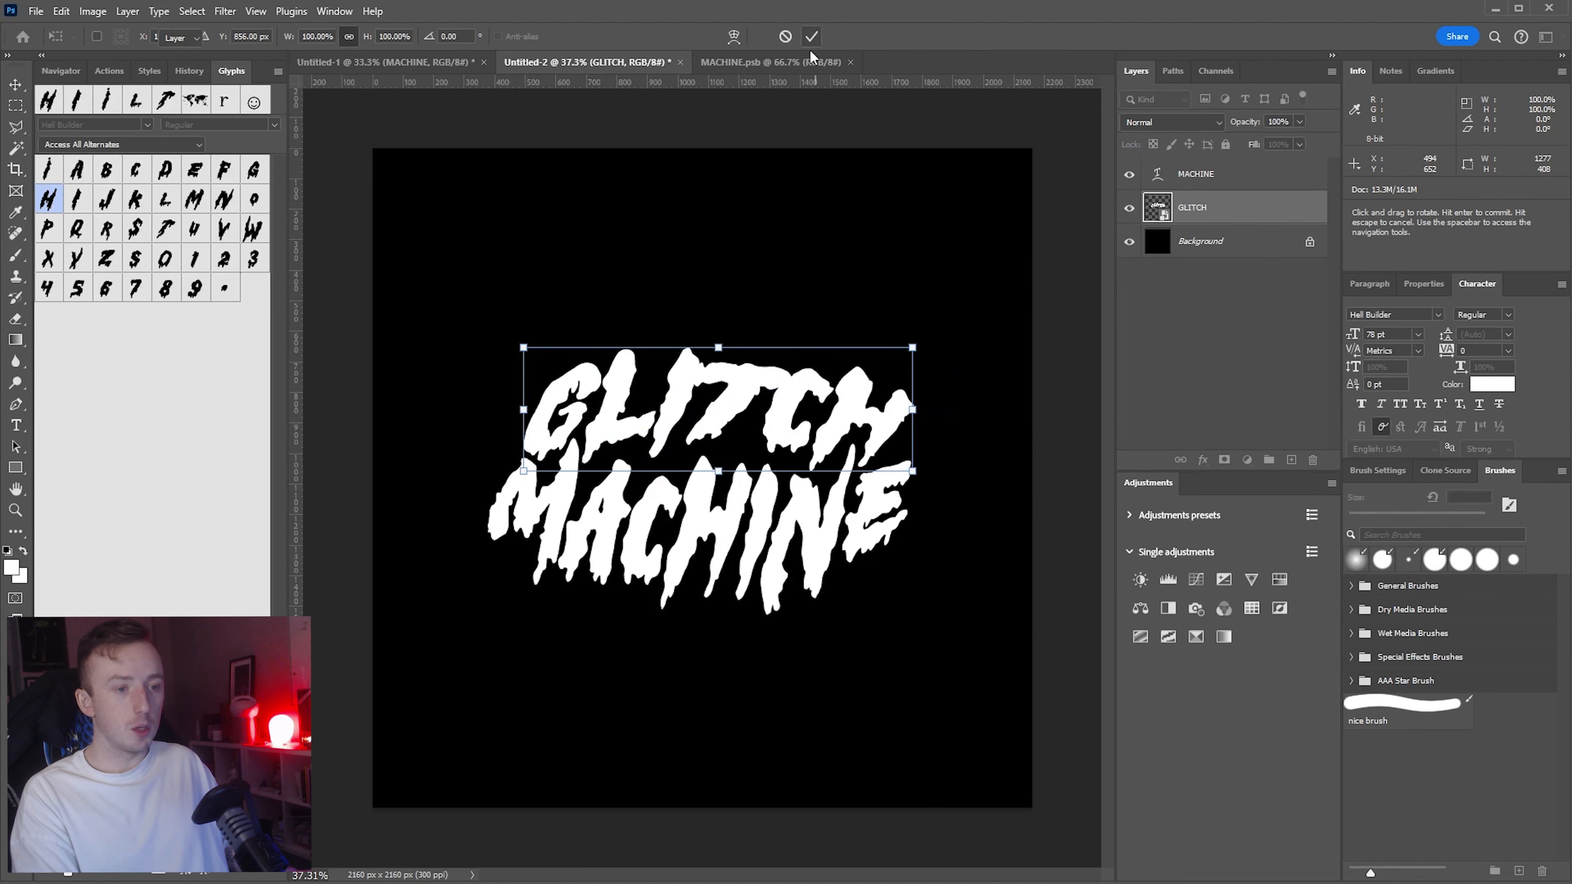
scroll(721, 489, up, 7)
scroll(721, 489, down, 3)
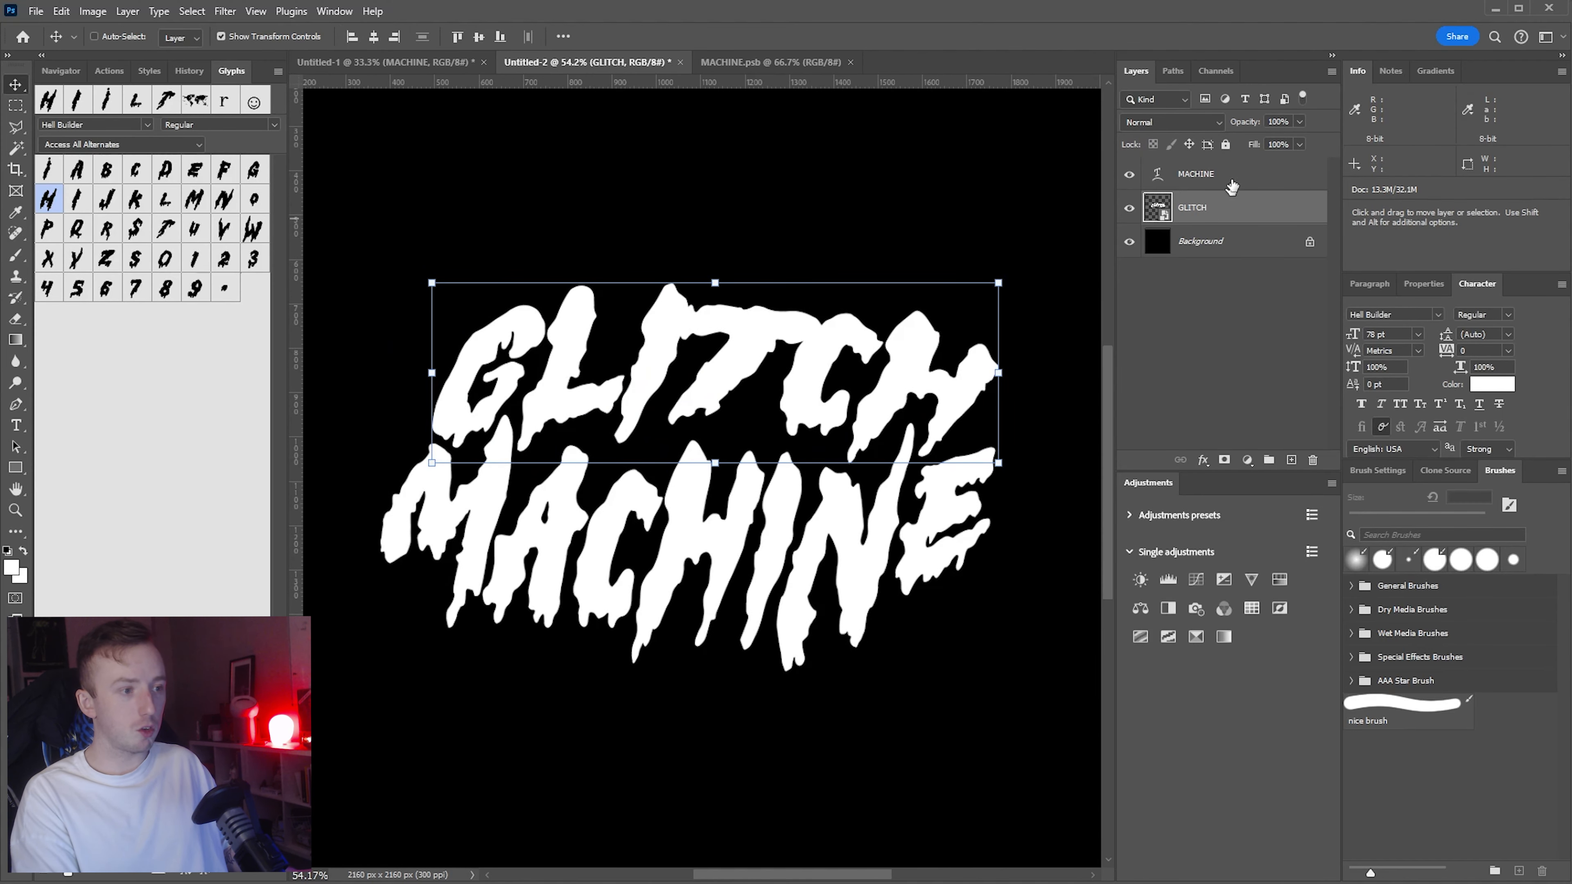
Step: Combine the MACHINE and GLITCH layers into a single smart object
shift+click(1232, 186)
right_click(1233, 176)
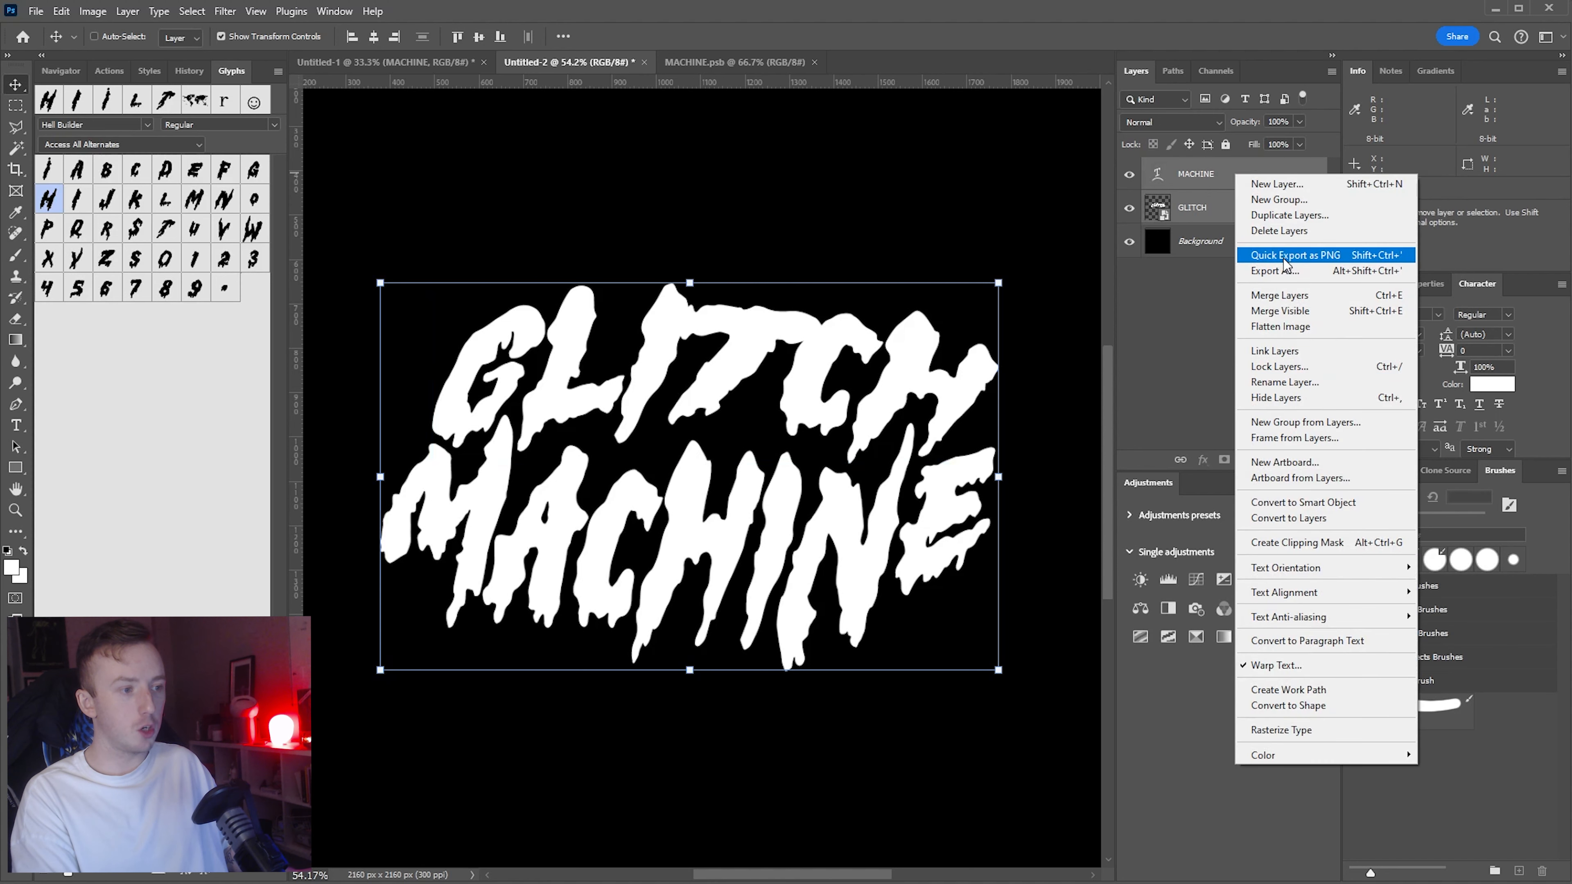
click(1320, 503)
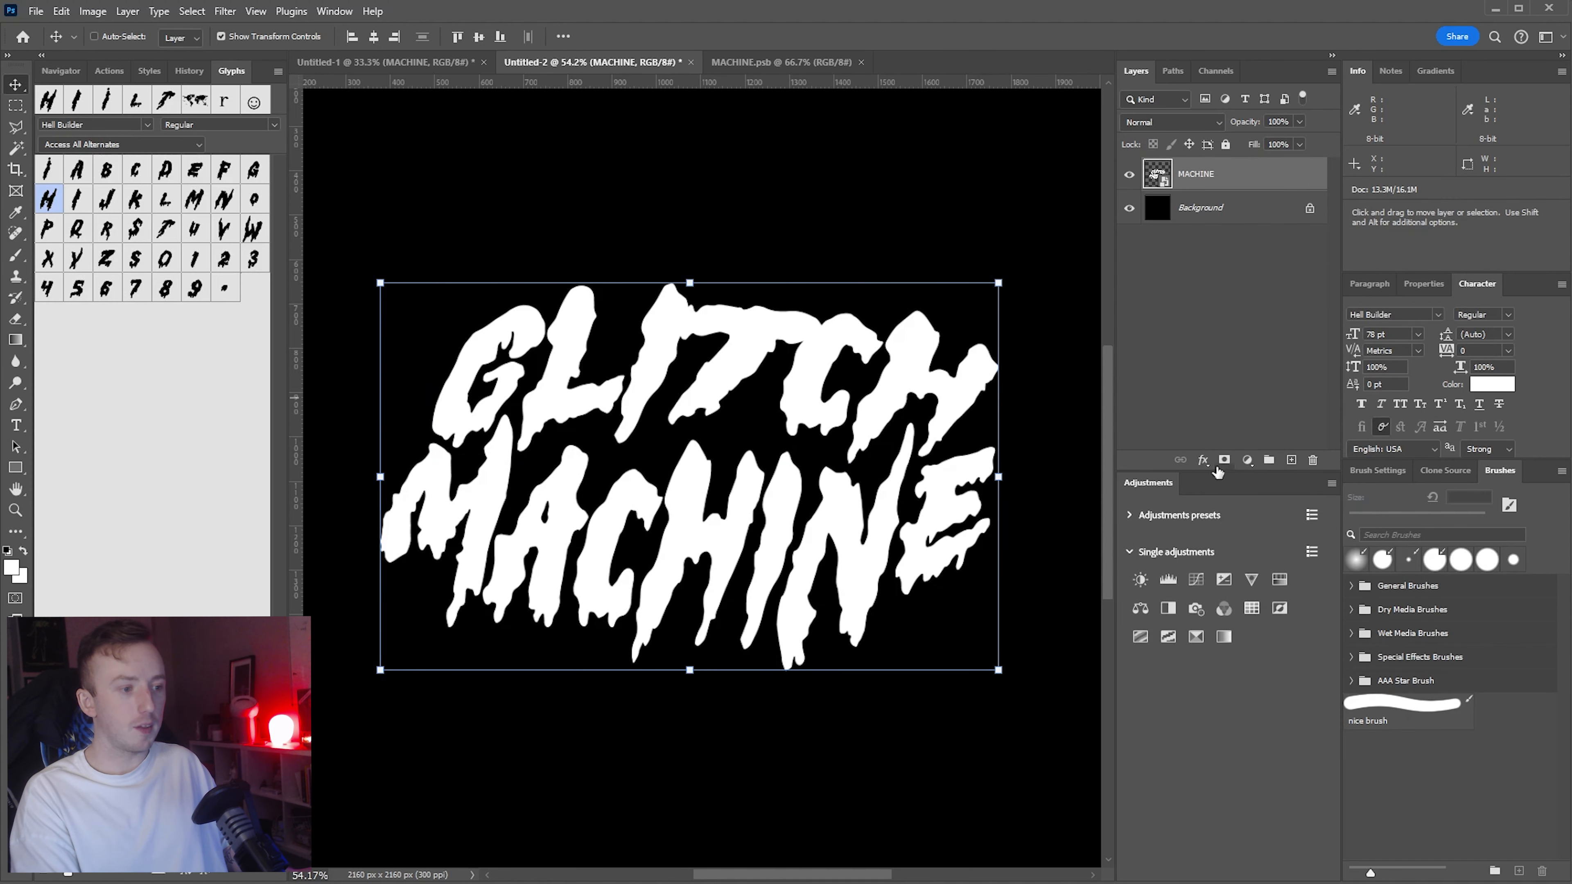
Step: Add a Bevel & Emboss effect to the combined logo layer, keeping its settings open beside the artwork
click(1205, 460)
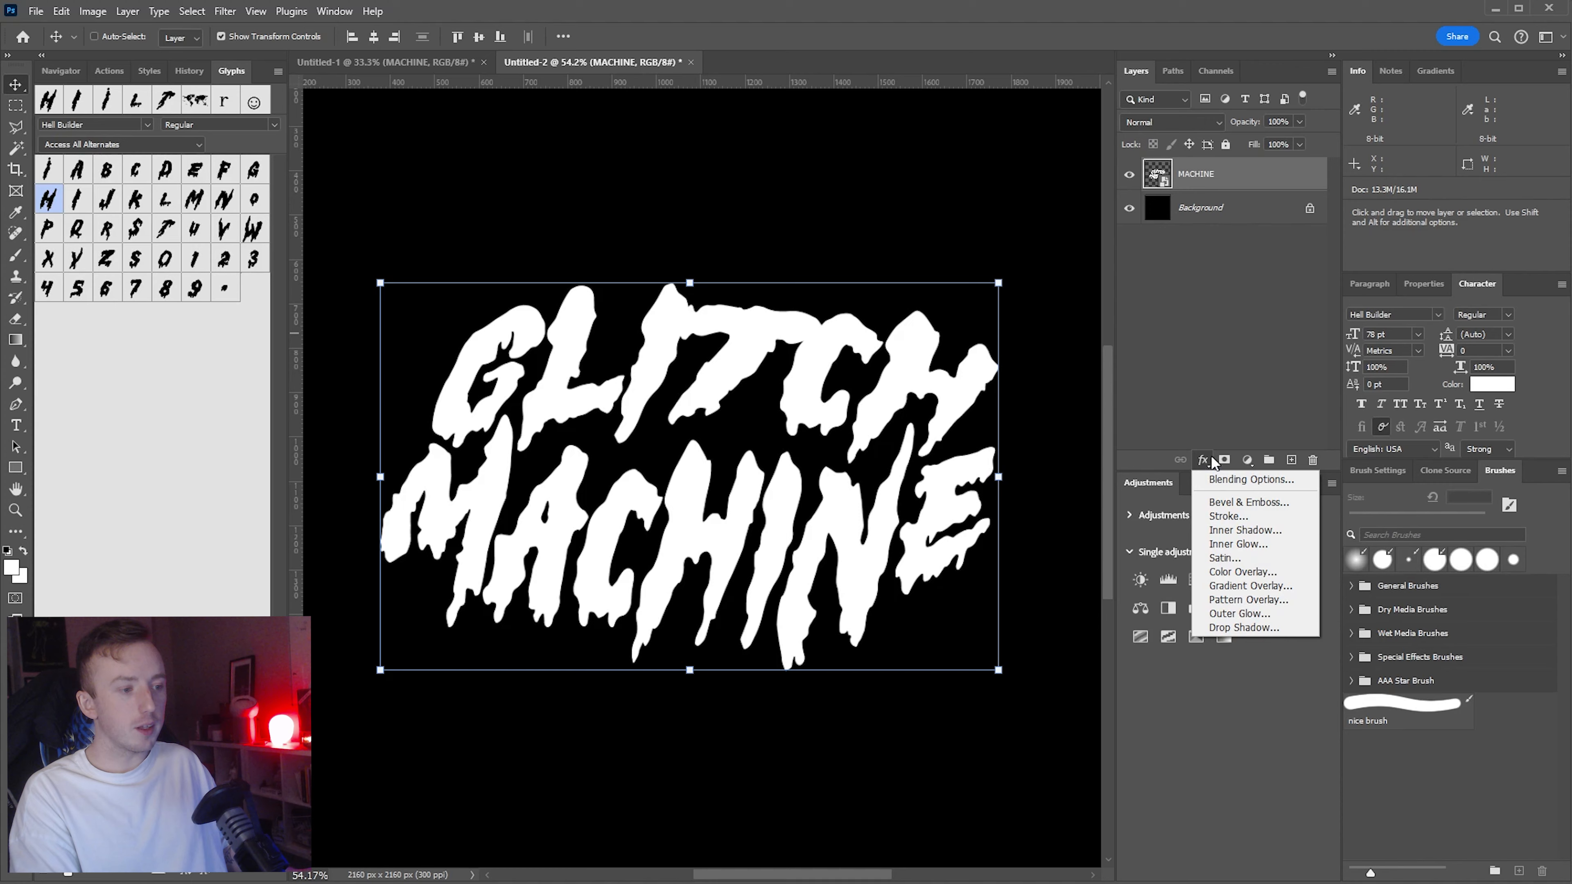
click(1228, 504)
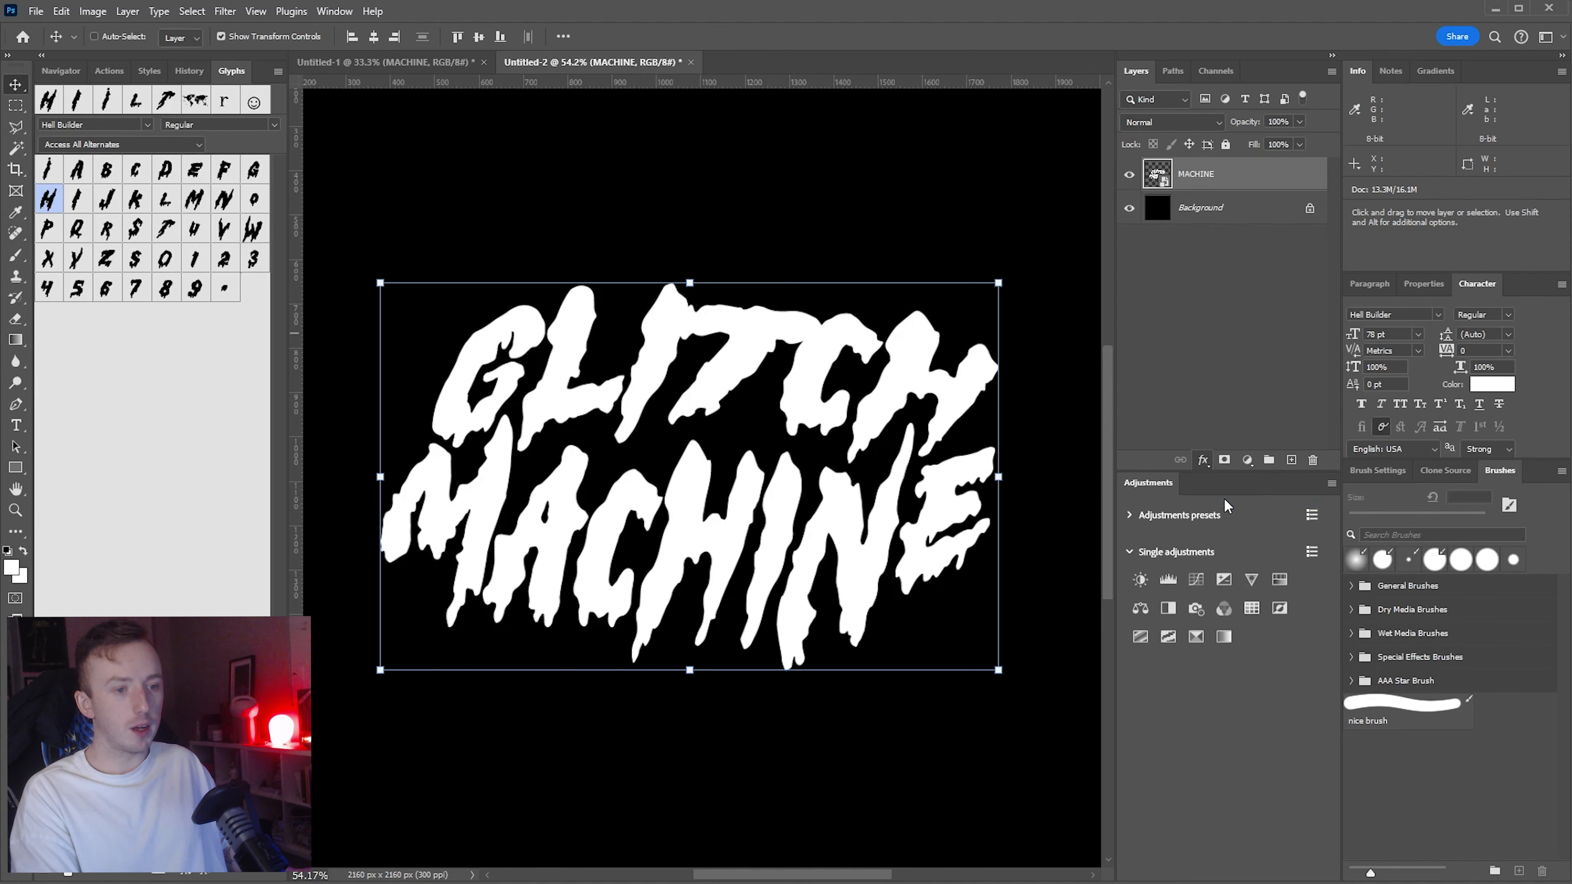
drag(1215, 604, 1215, 602)
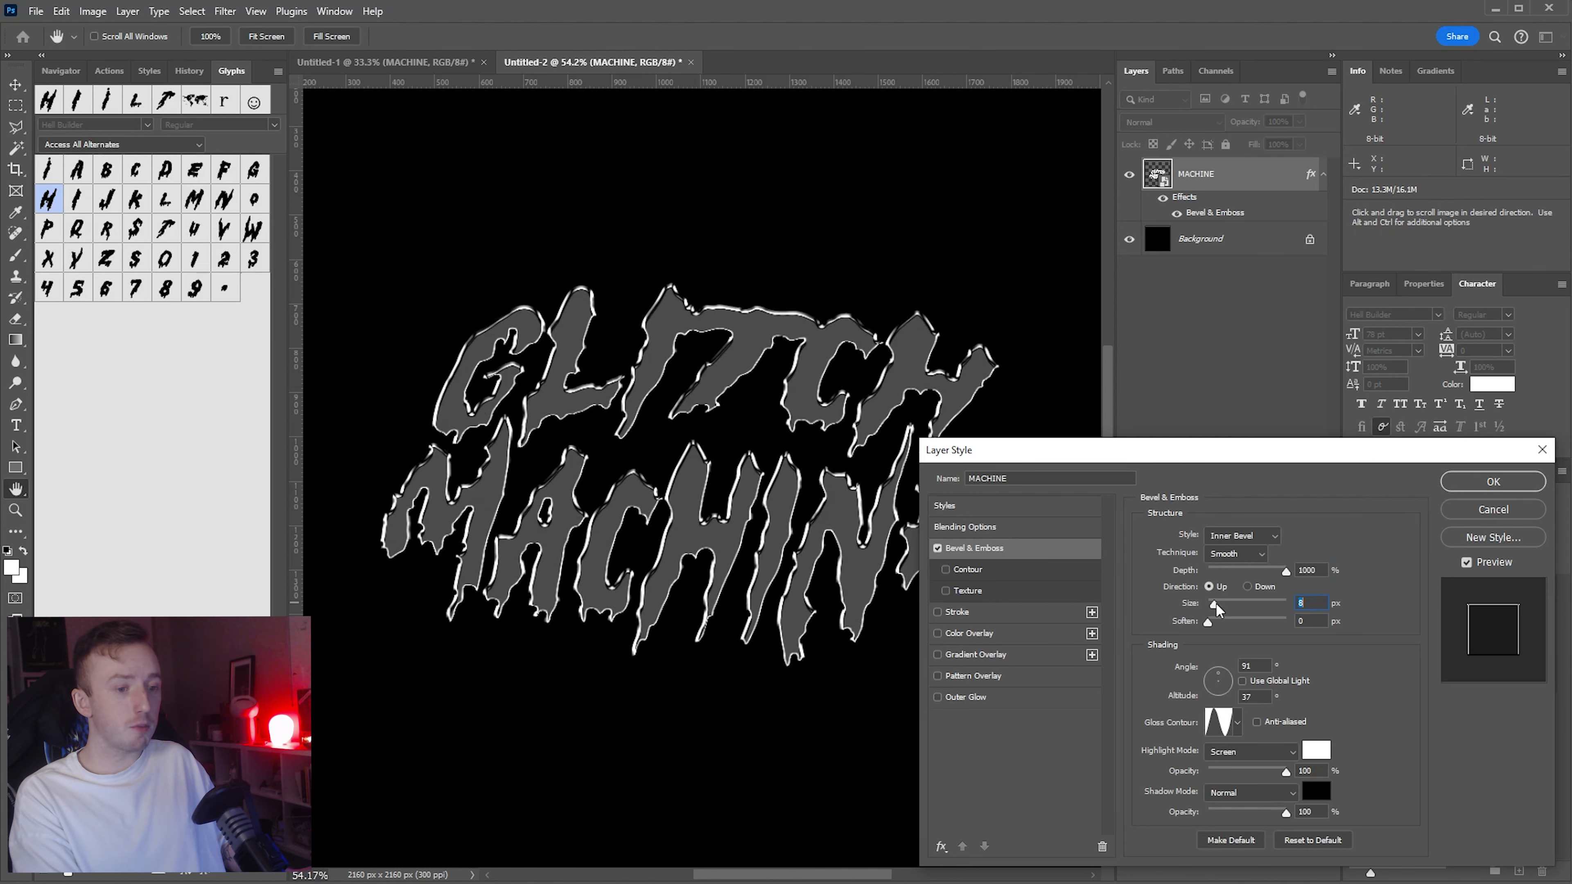
drag(1120, 460, 1106, 433)
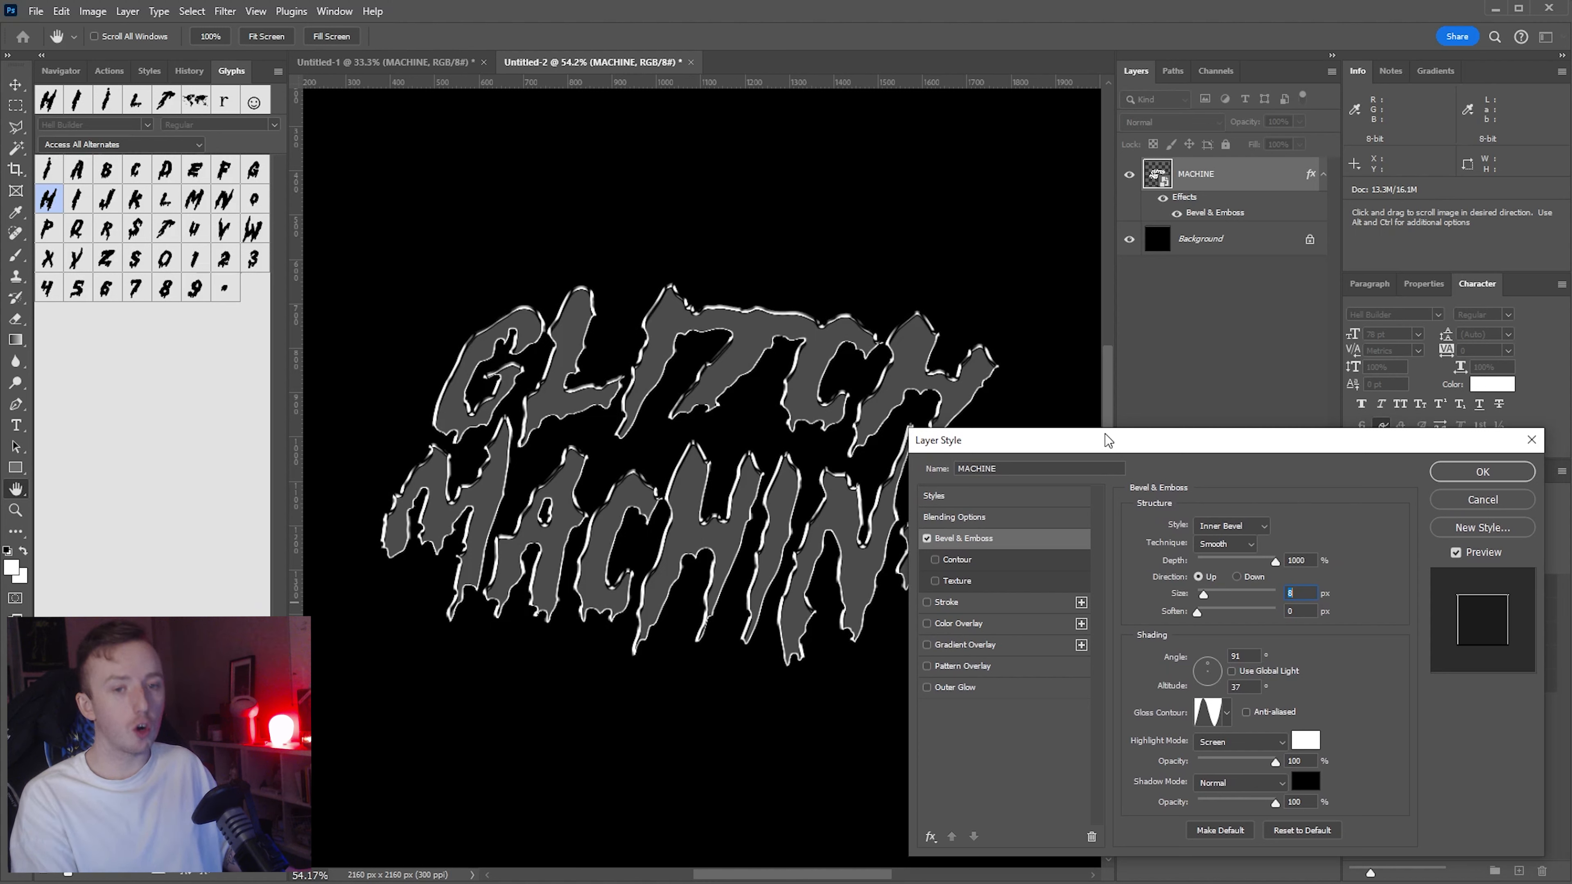
click(979, 534)
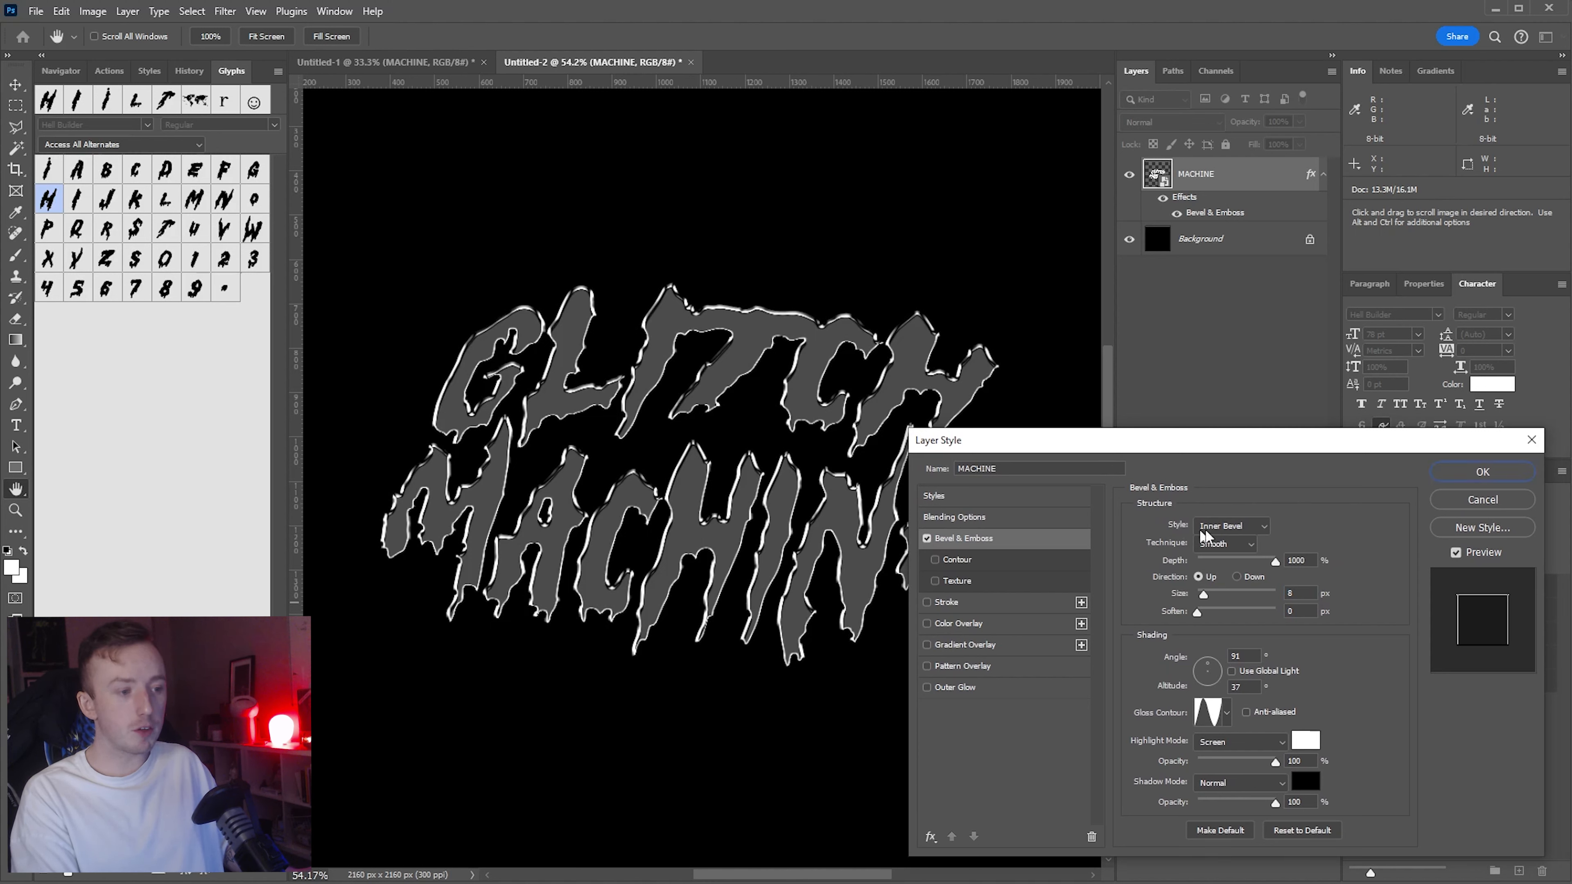
Step: Set the bevel to the Inner Bevel style with the Smooth technique and a size of 8 px
click(1238, 527)
click(1229, 559)
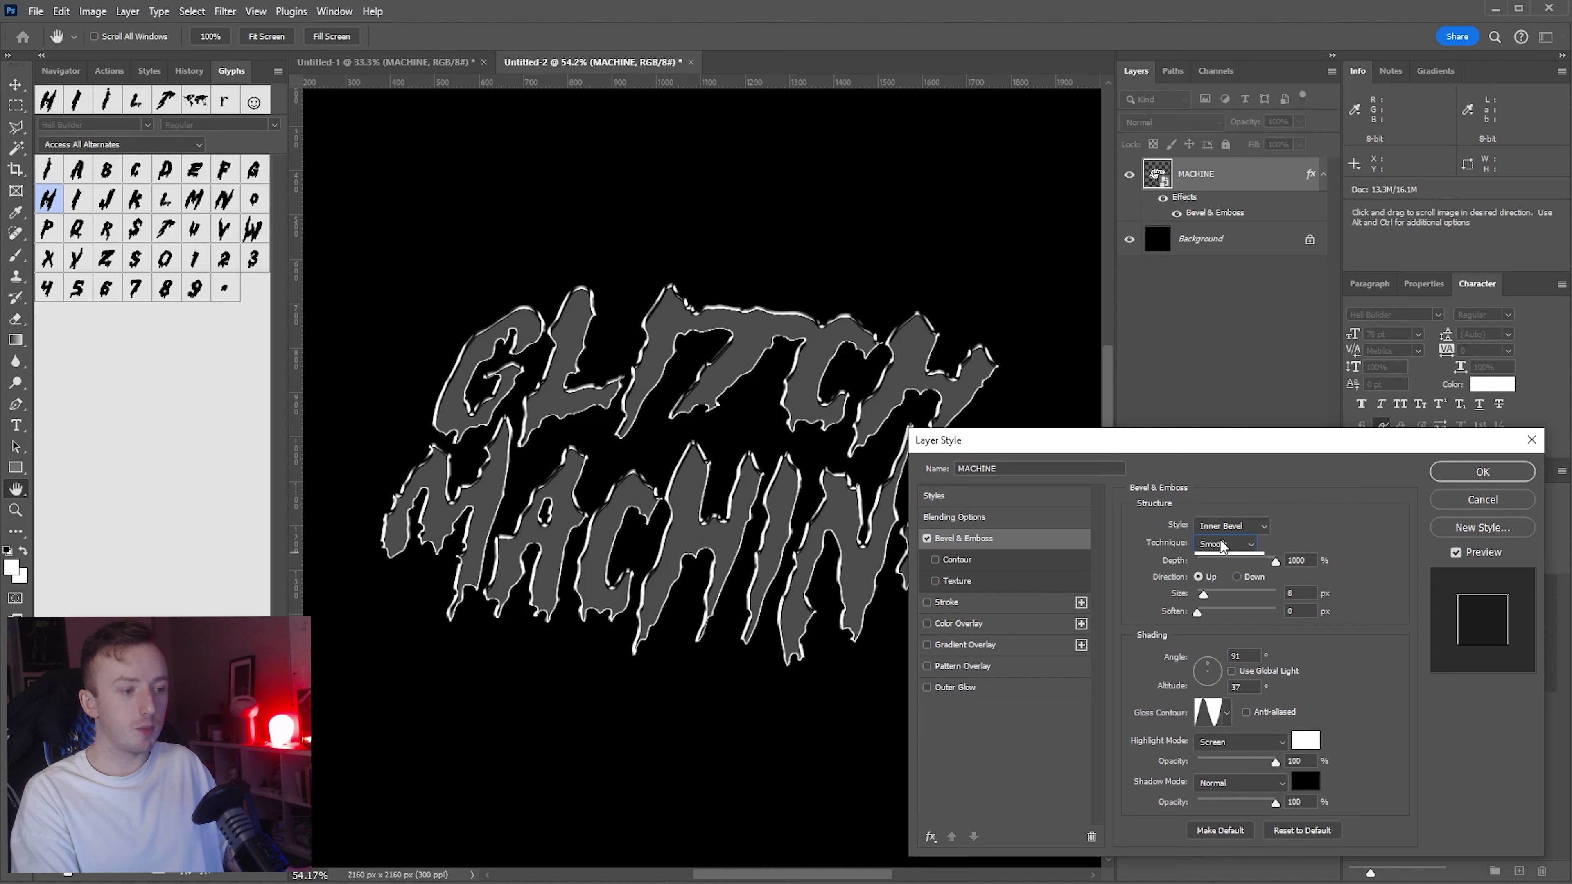
click(1226, 543)
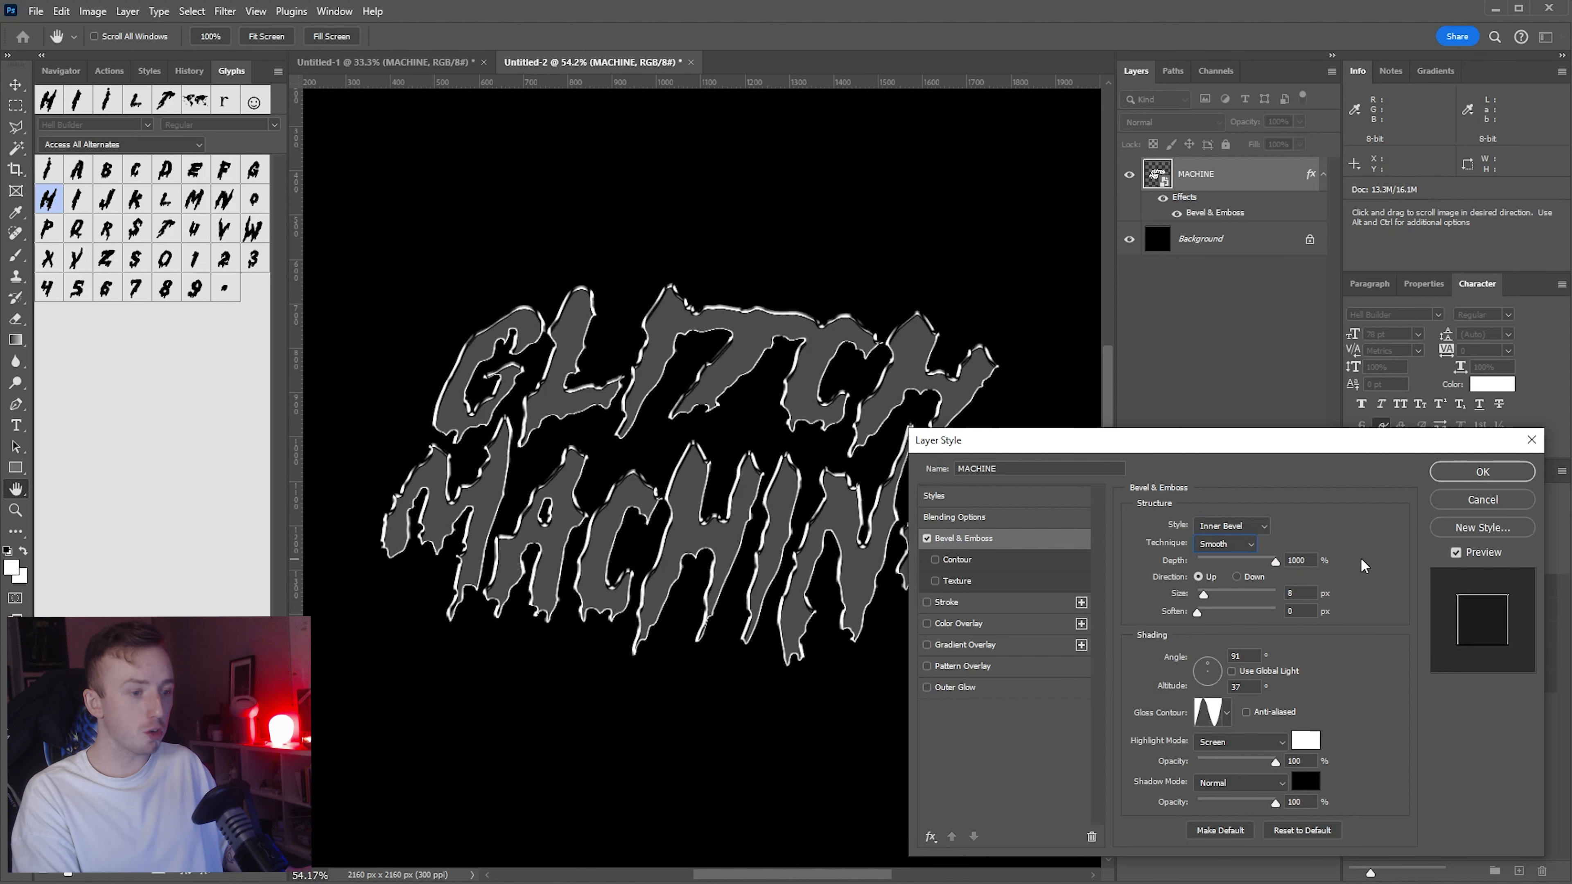
drag(1210, 594, 1204, 596)
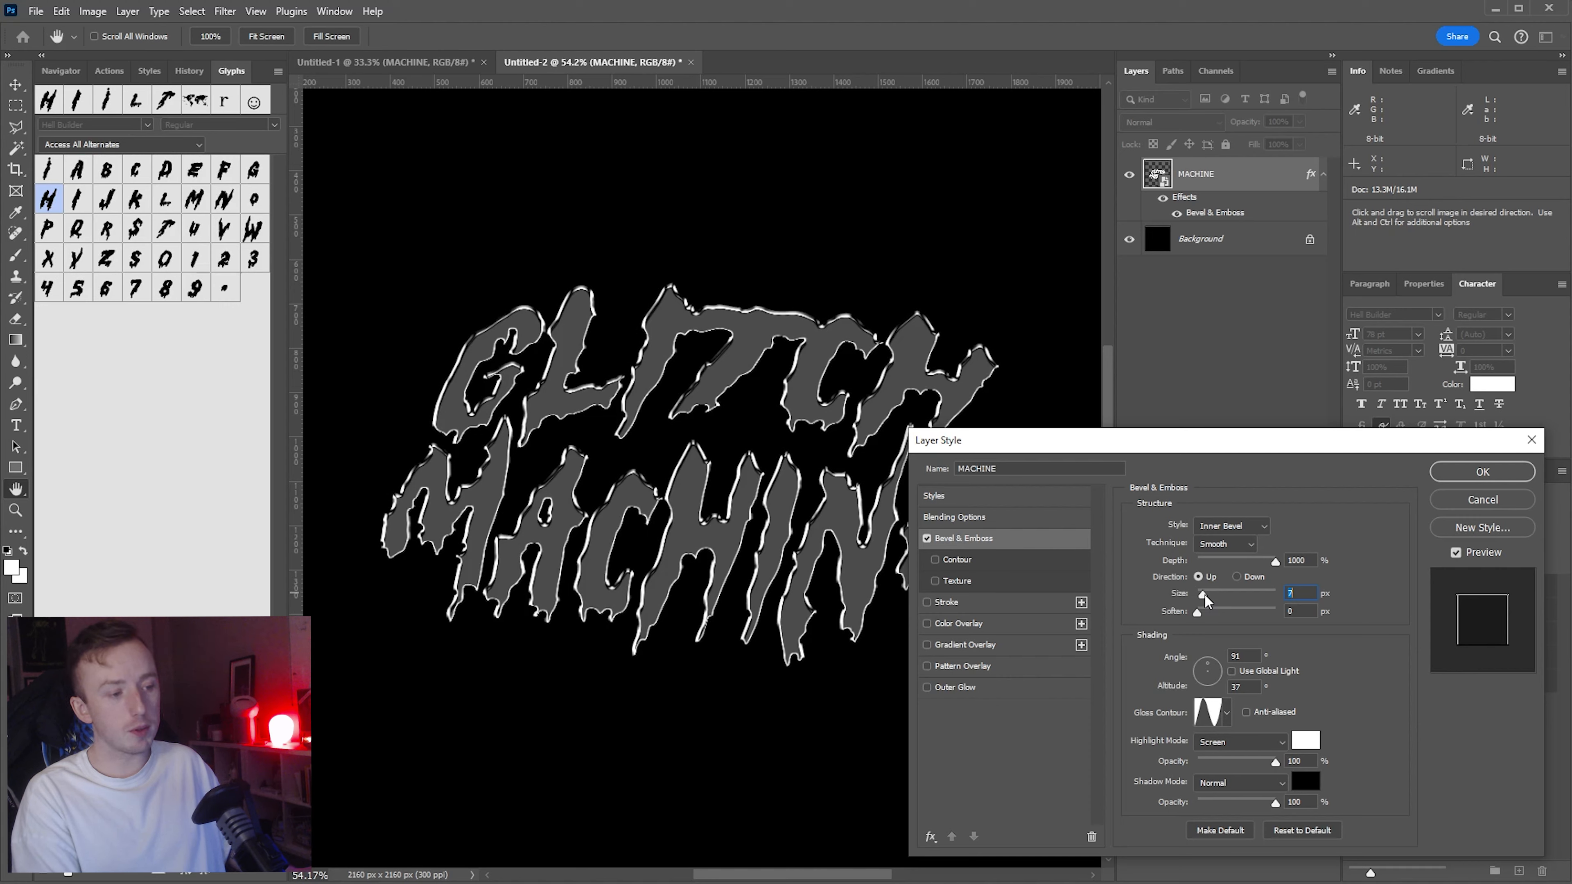
mouse_move(1210, 590)
mouse_down()
mouse_move(1233, 592)
mouse_move(1205, 593)
mouse_up()
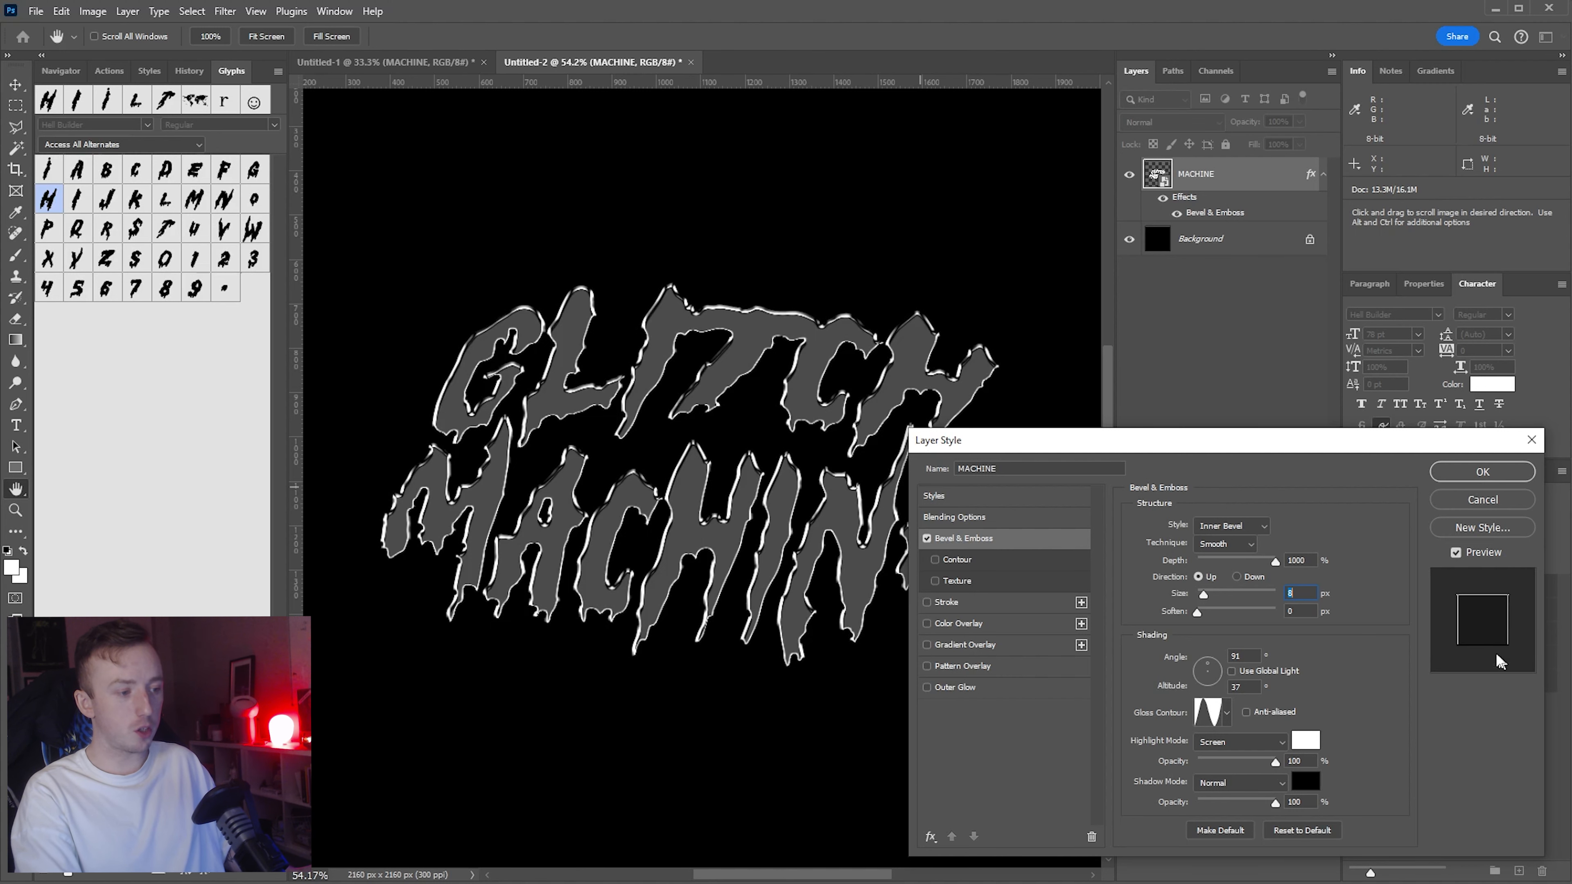
Step: Try different light directions for the bevel shading and set its angle to 91°
click(1206, 683)
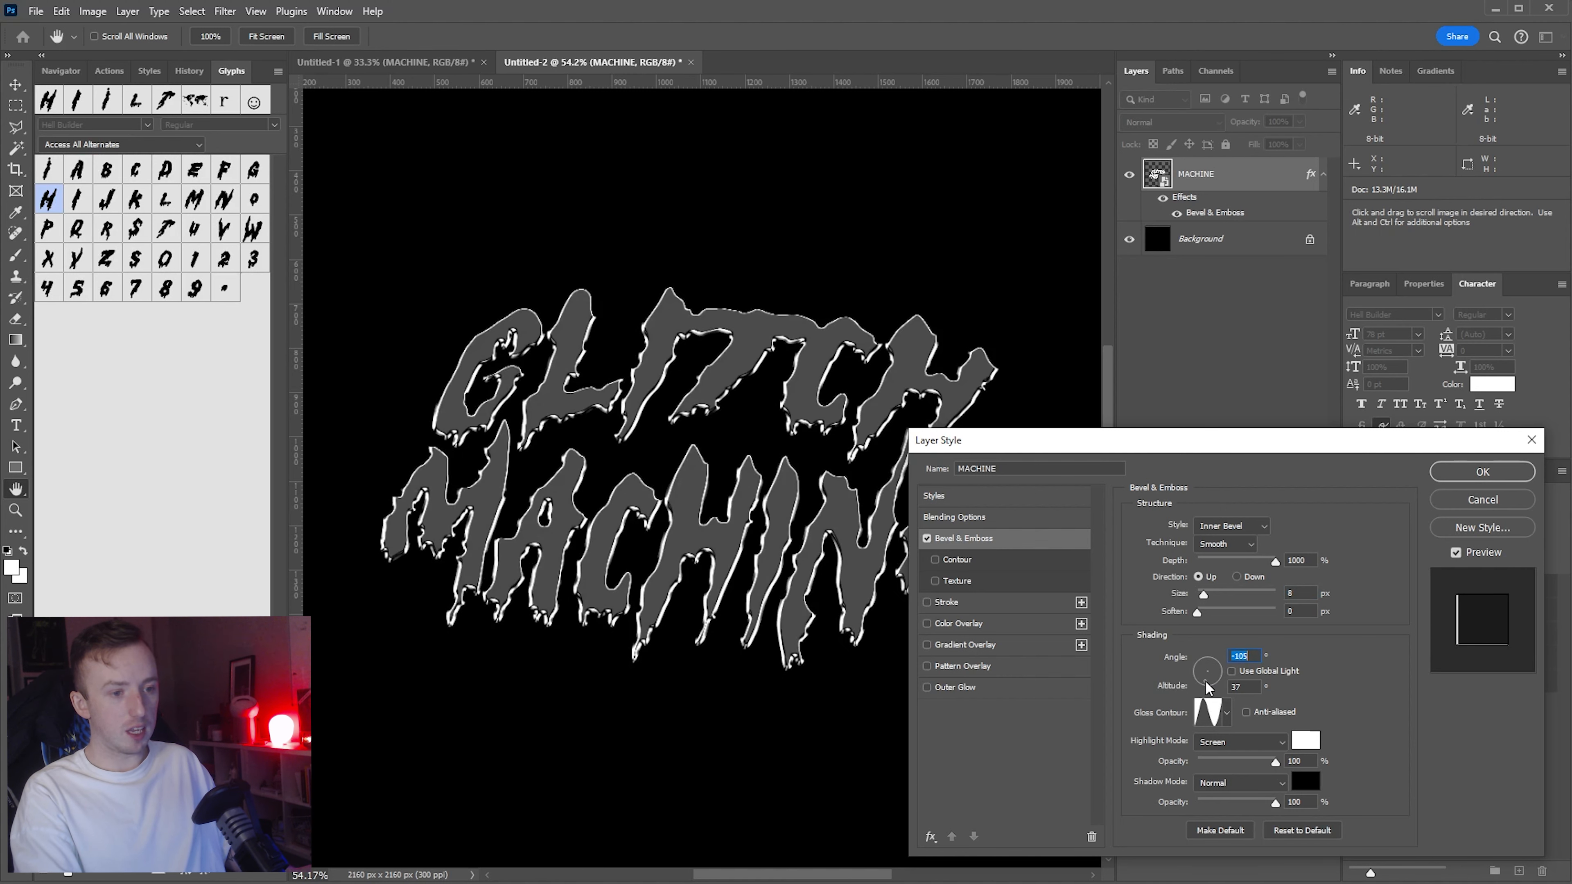
drag(1206, 688, 1212, 686)
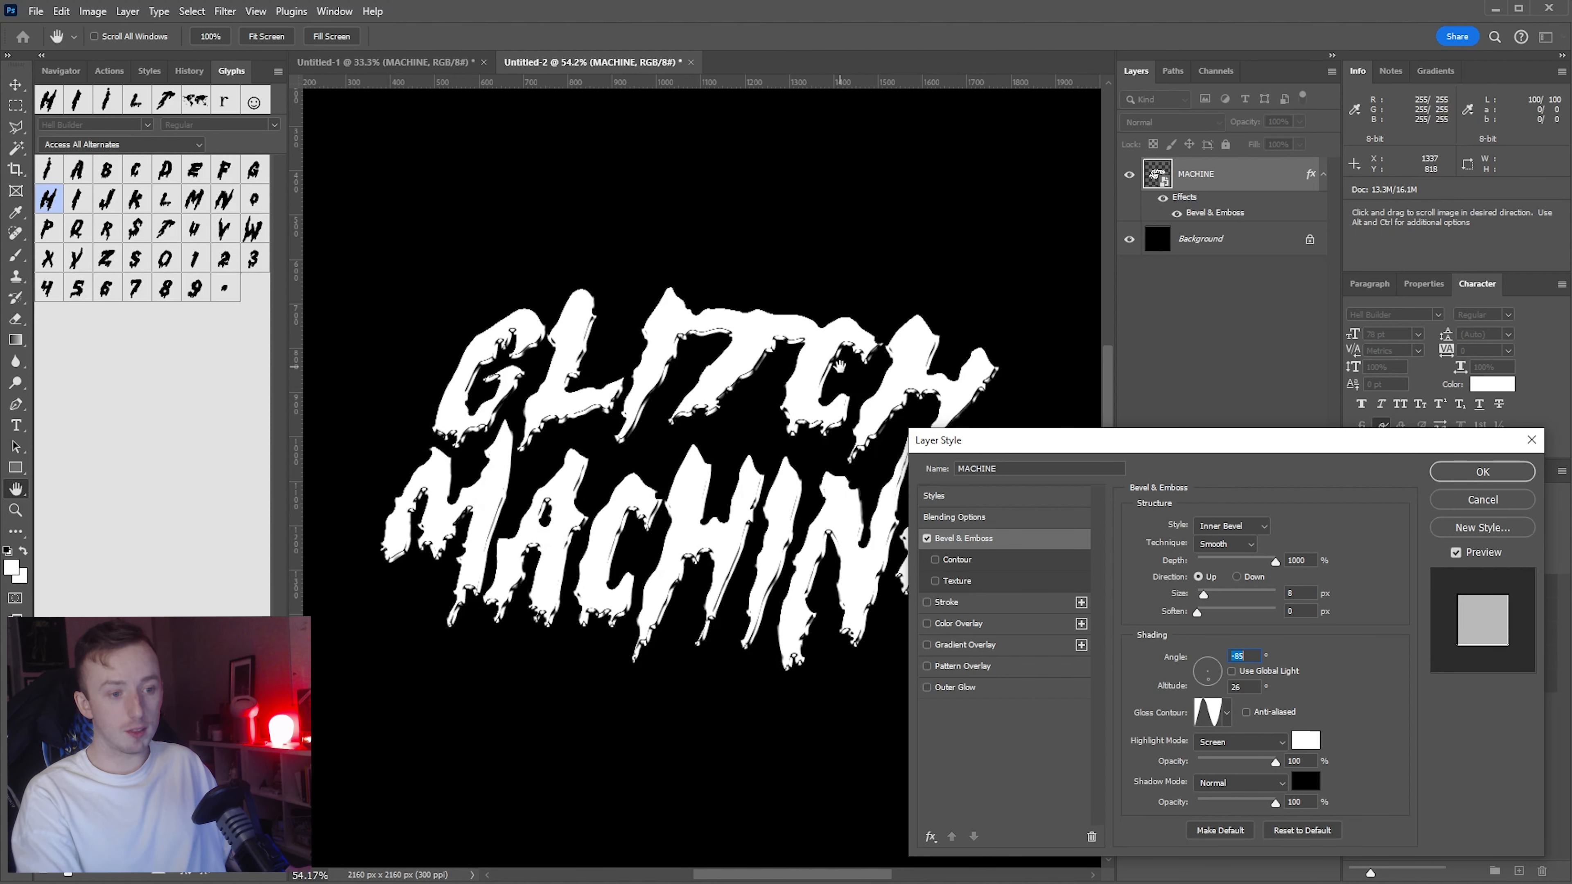
click(1206, 662)
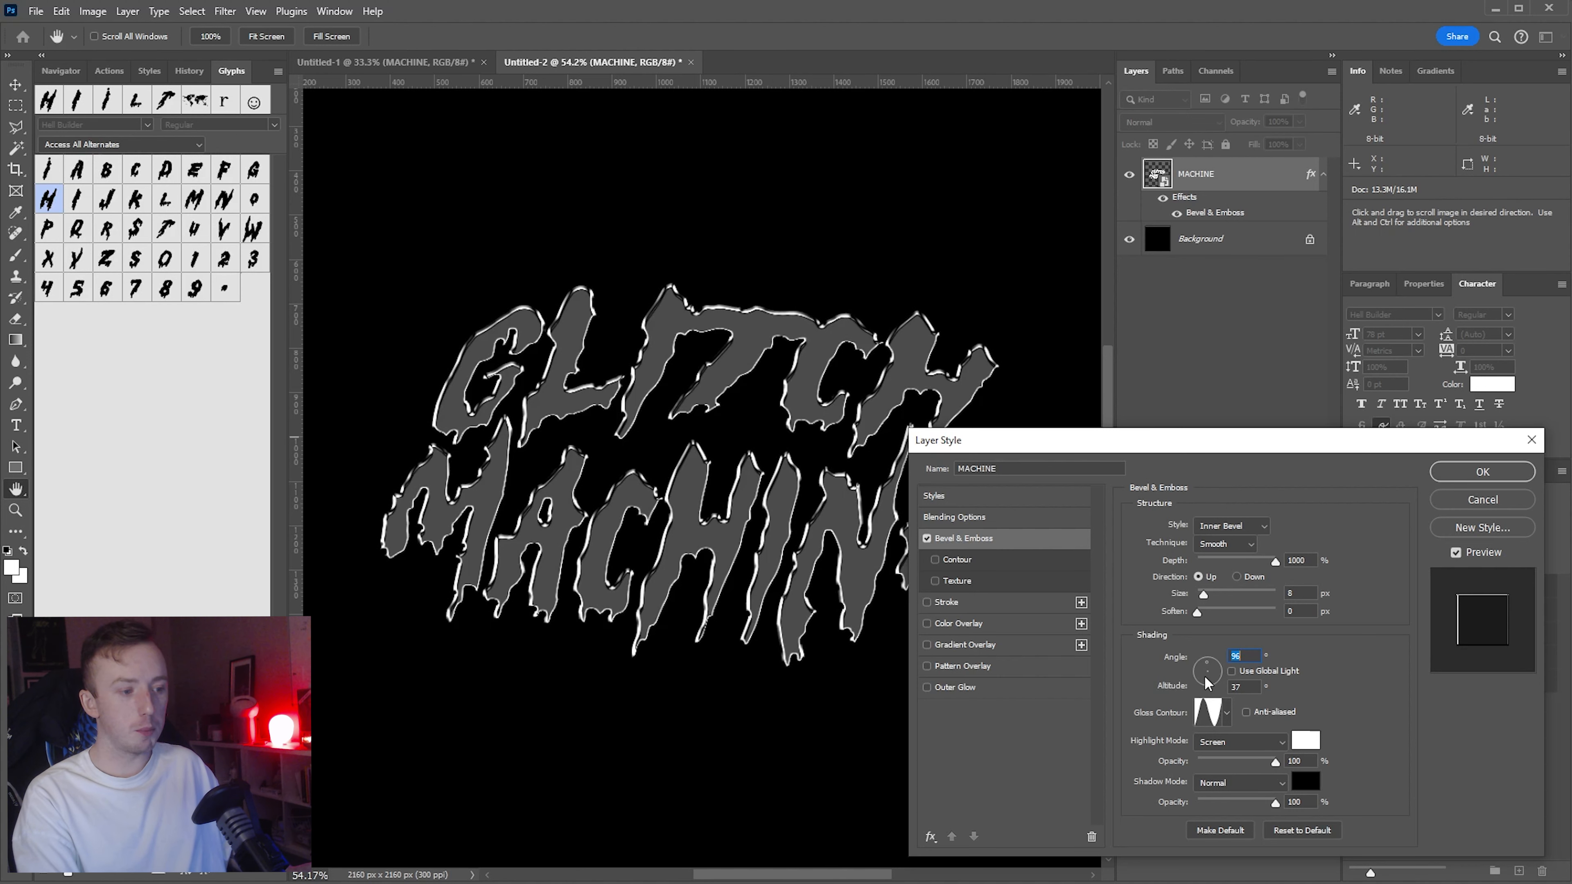
drag(1206, 683, 1209, 667)
text(91)
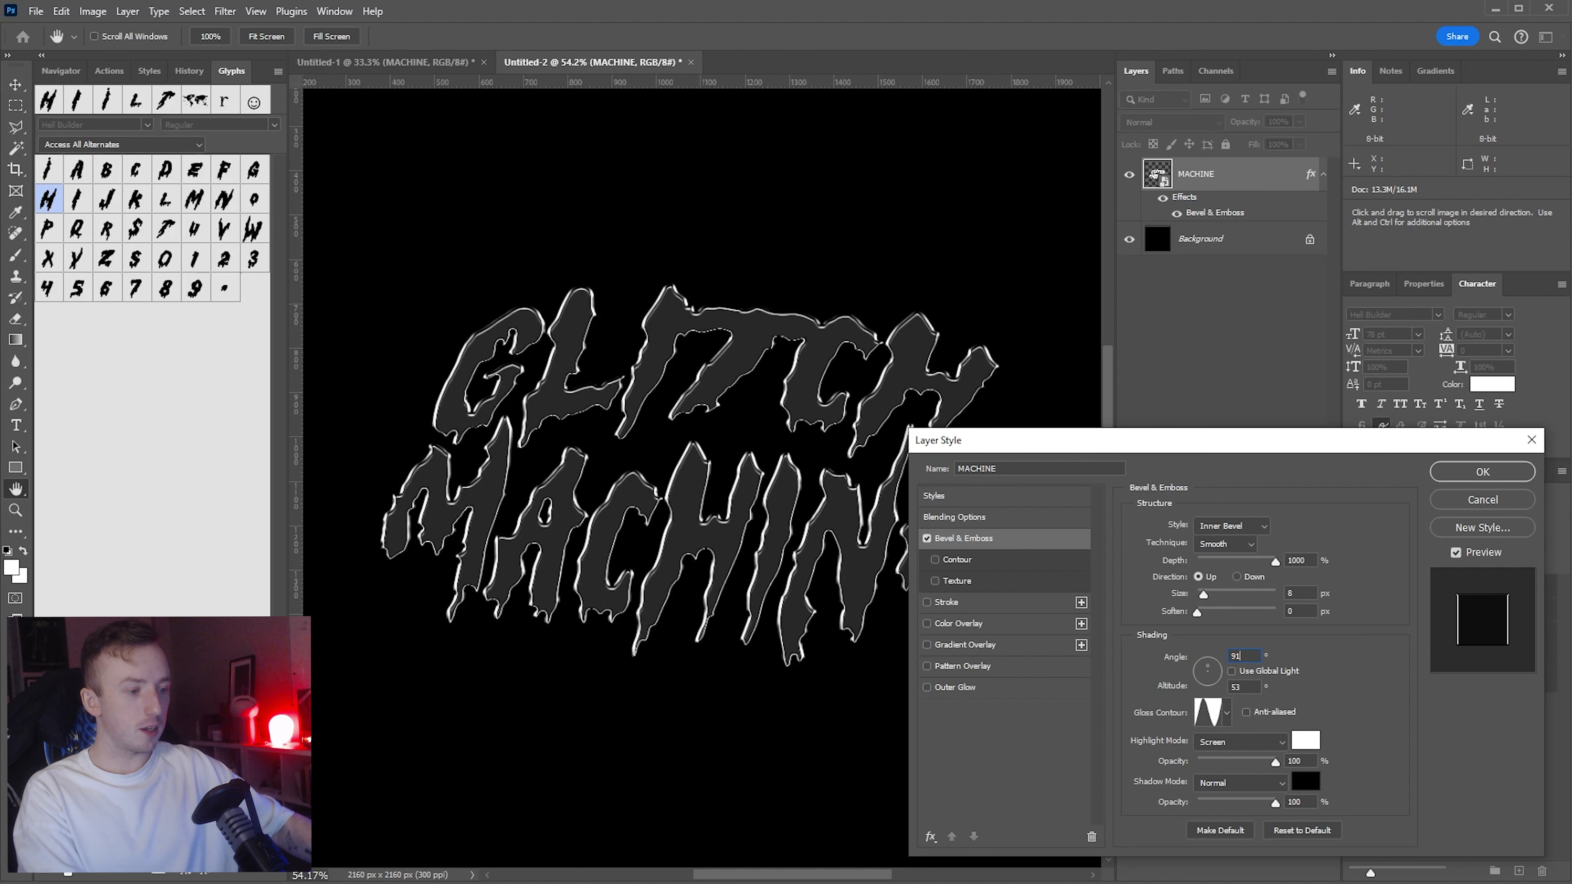
Step: Compare altitudes of 60° and 40° for the bevel's light, and set the altitude to 50°
double_click(1251, 688)
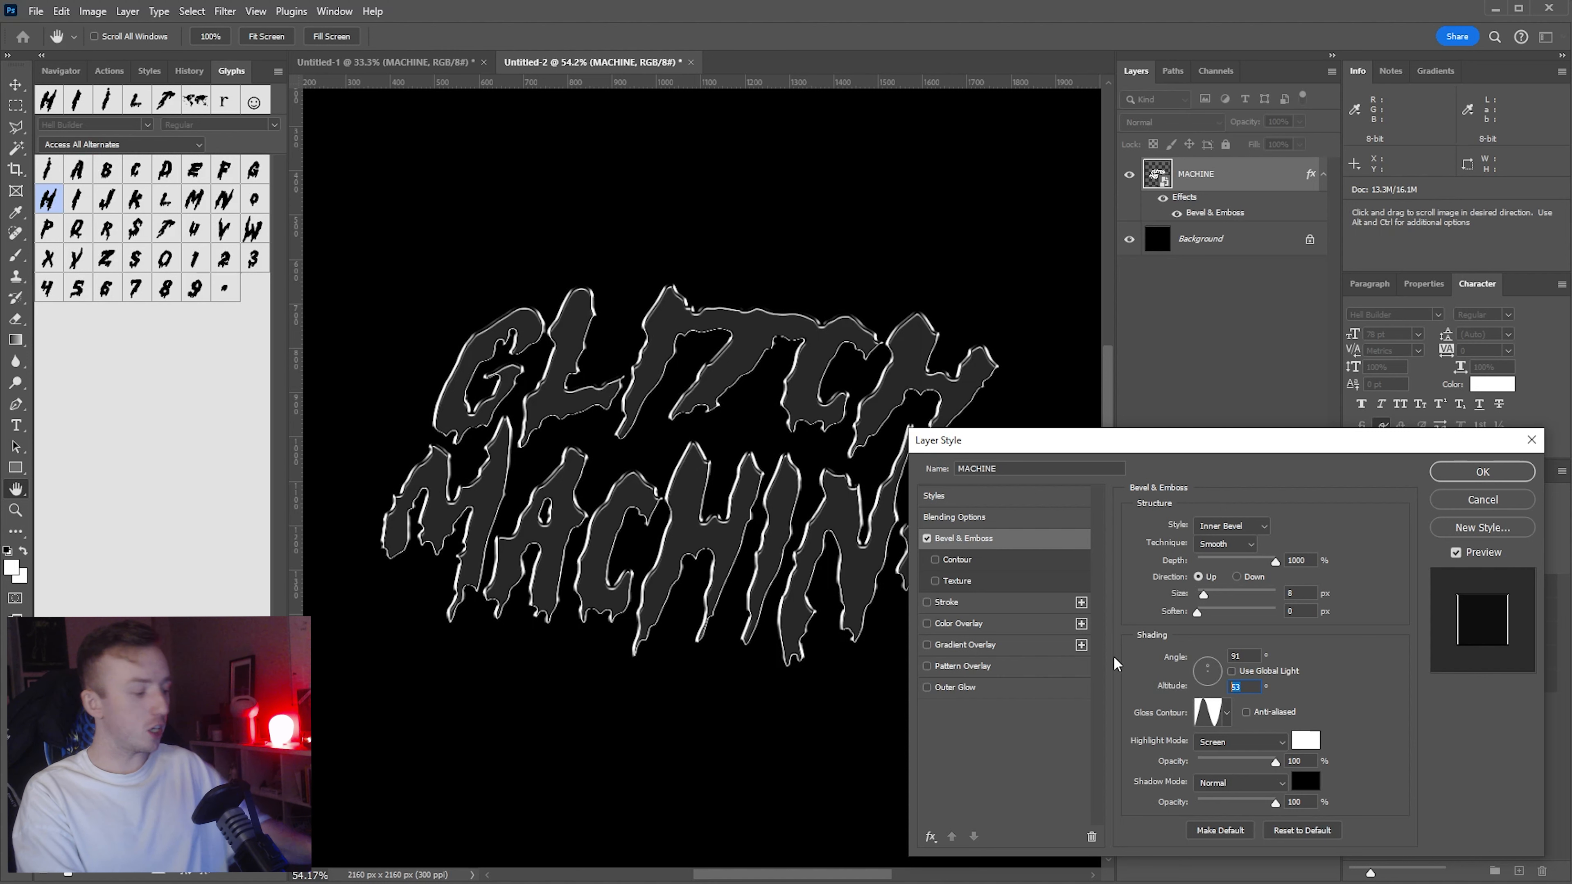
text(60)
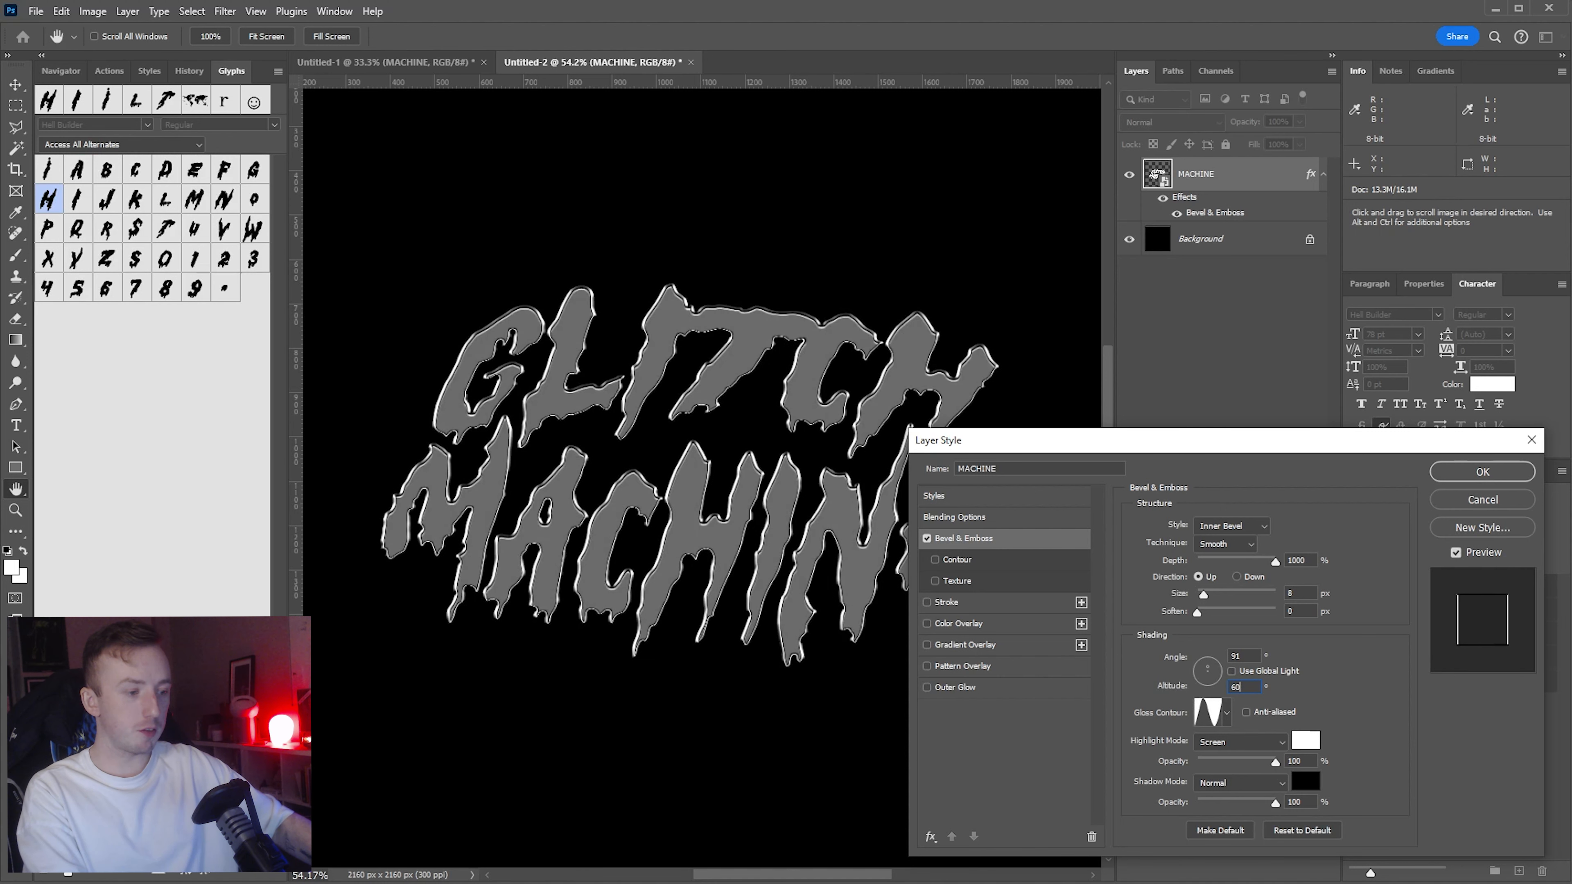
drag(1243, 686, 1181, 688)
text(40)
text(50)
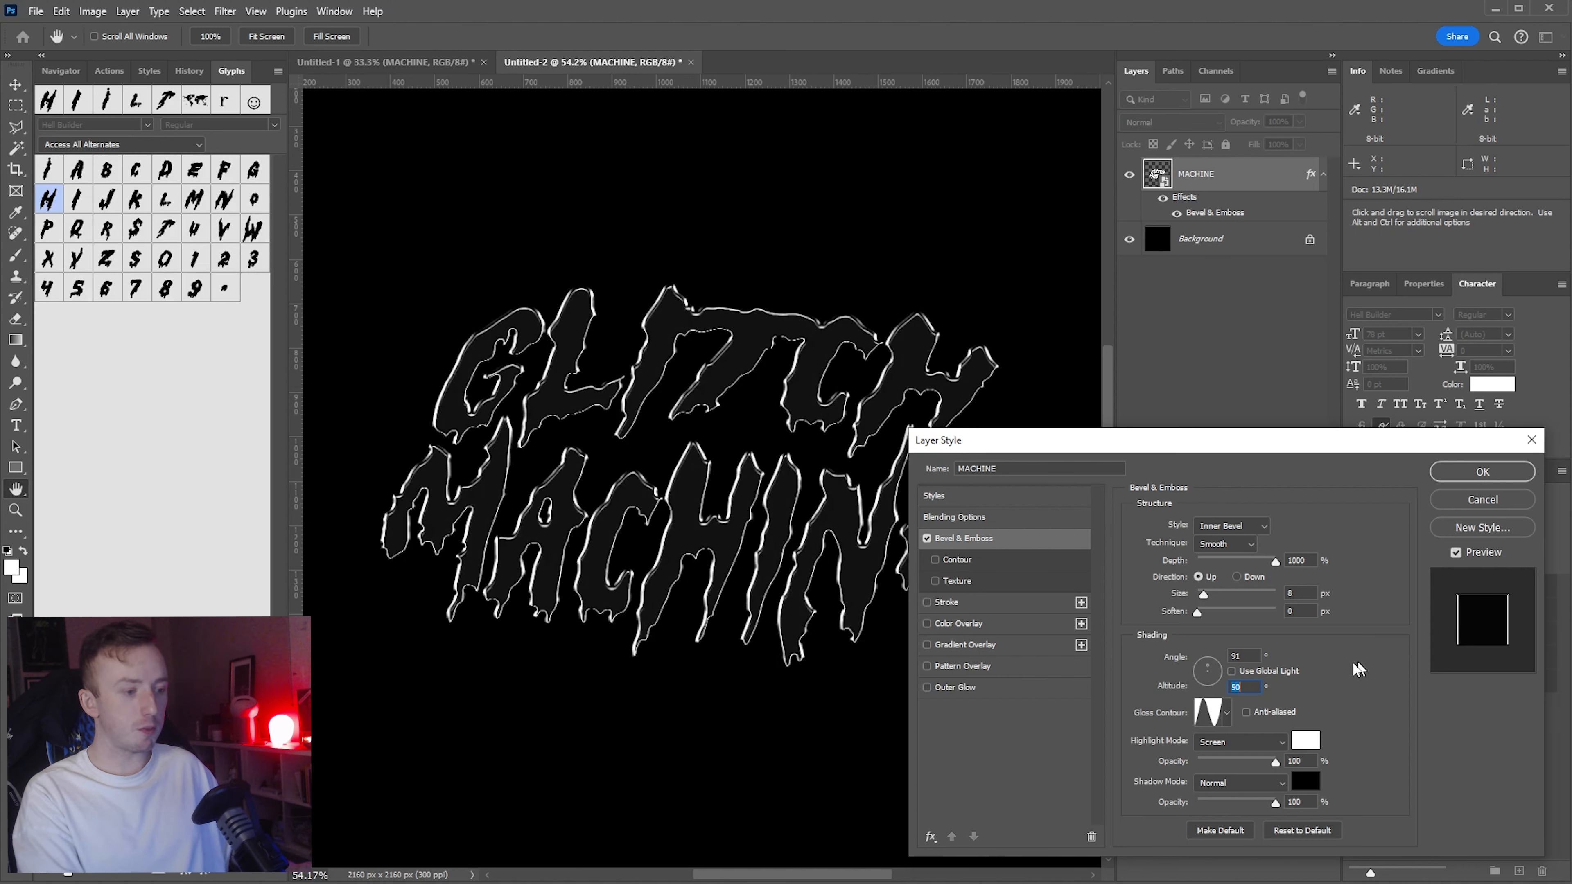
Step: Try reshaping the curve of the bevel's Ring gloss contour in the Contour Editor
click(1226, 712)
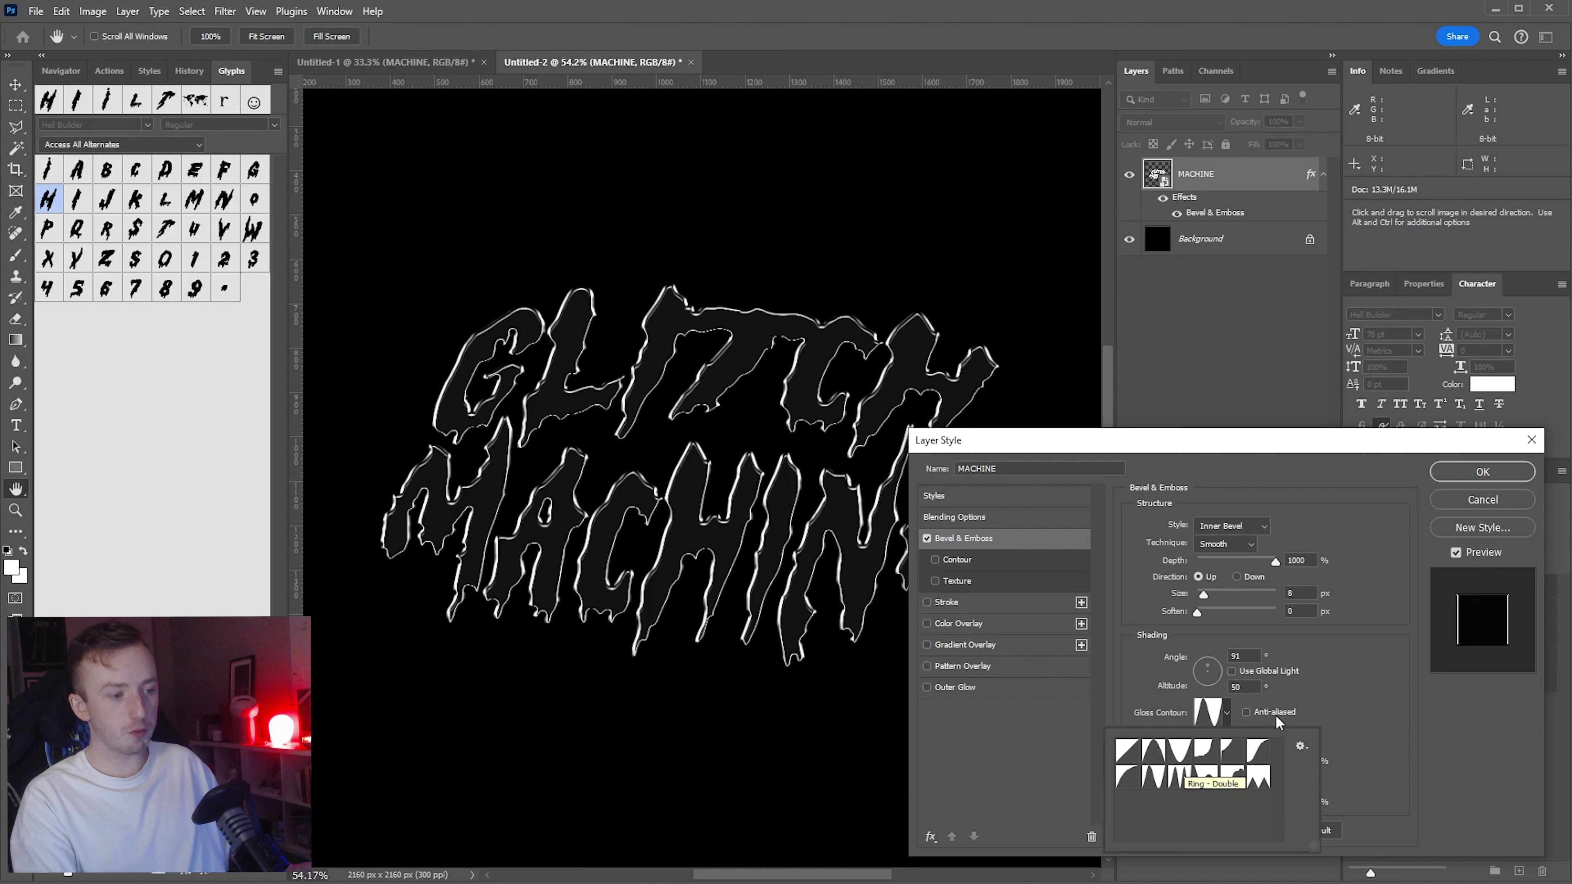
click(1221, 707)
click(1204, 712)
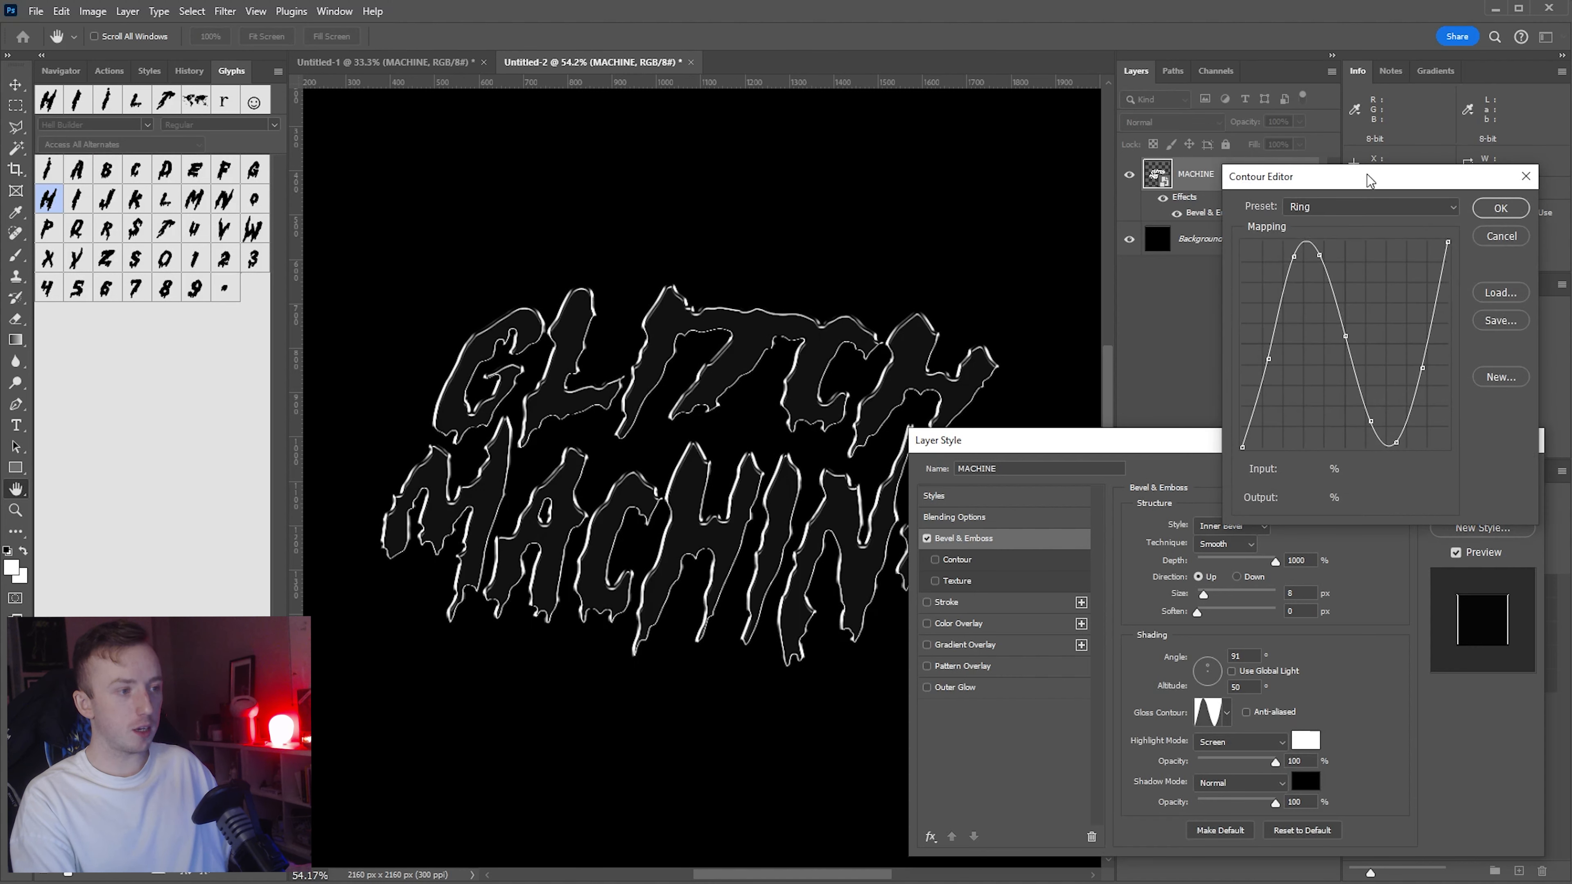
drag(1368, 179, 1175, 196)
drag(1125, 273, 1158, 295)
key(ctrl+z)
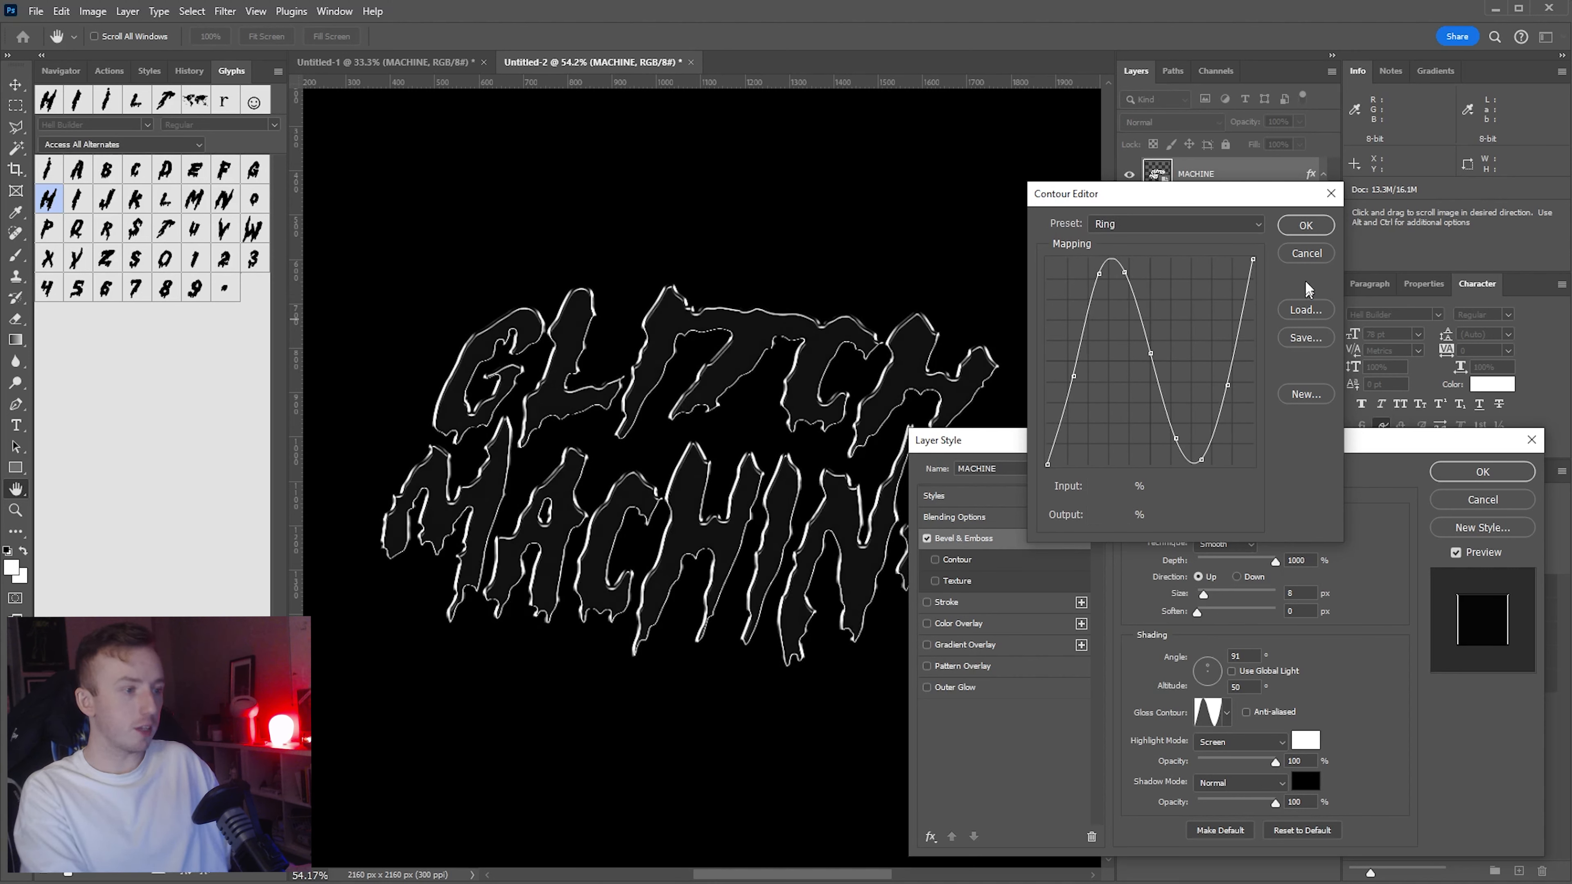
click(1311, 254)
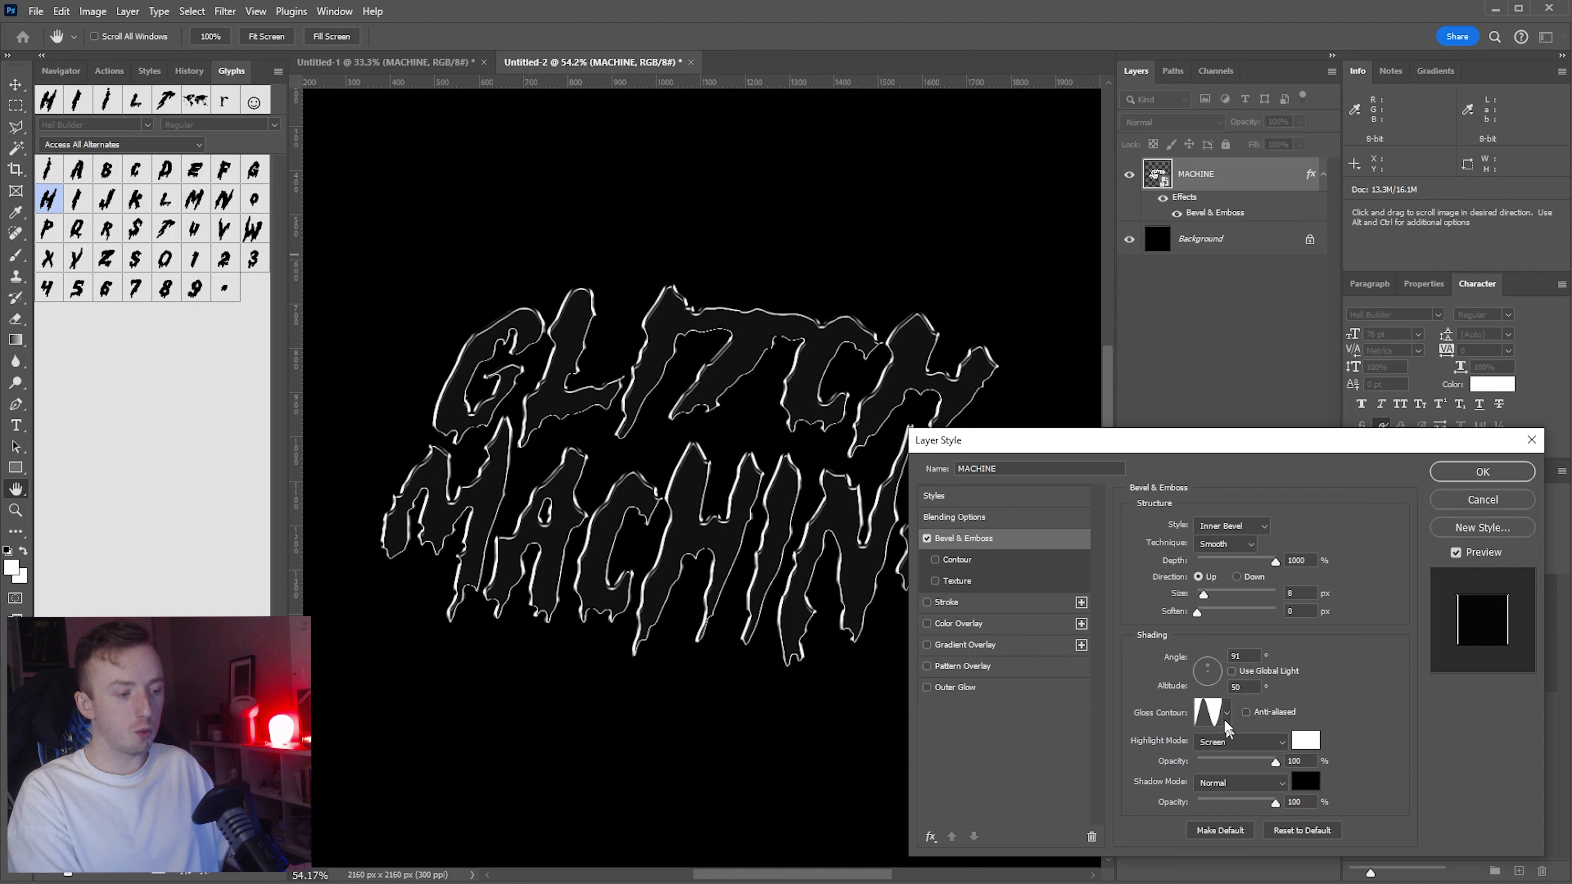
click(1203, 715)
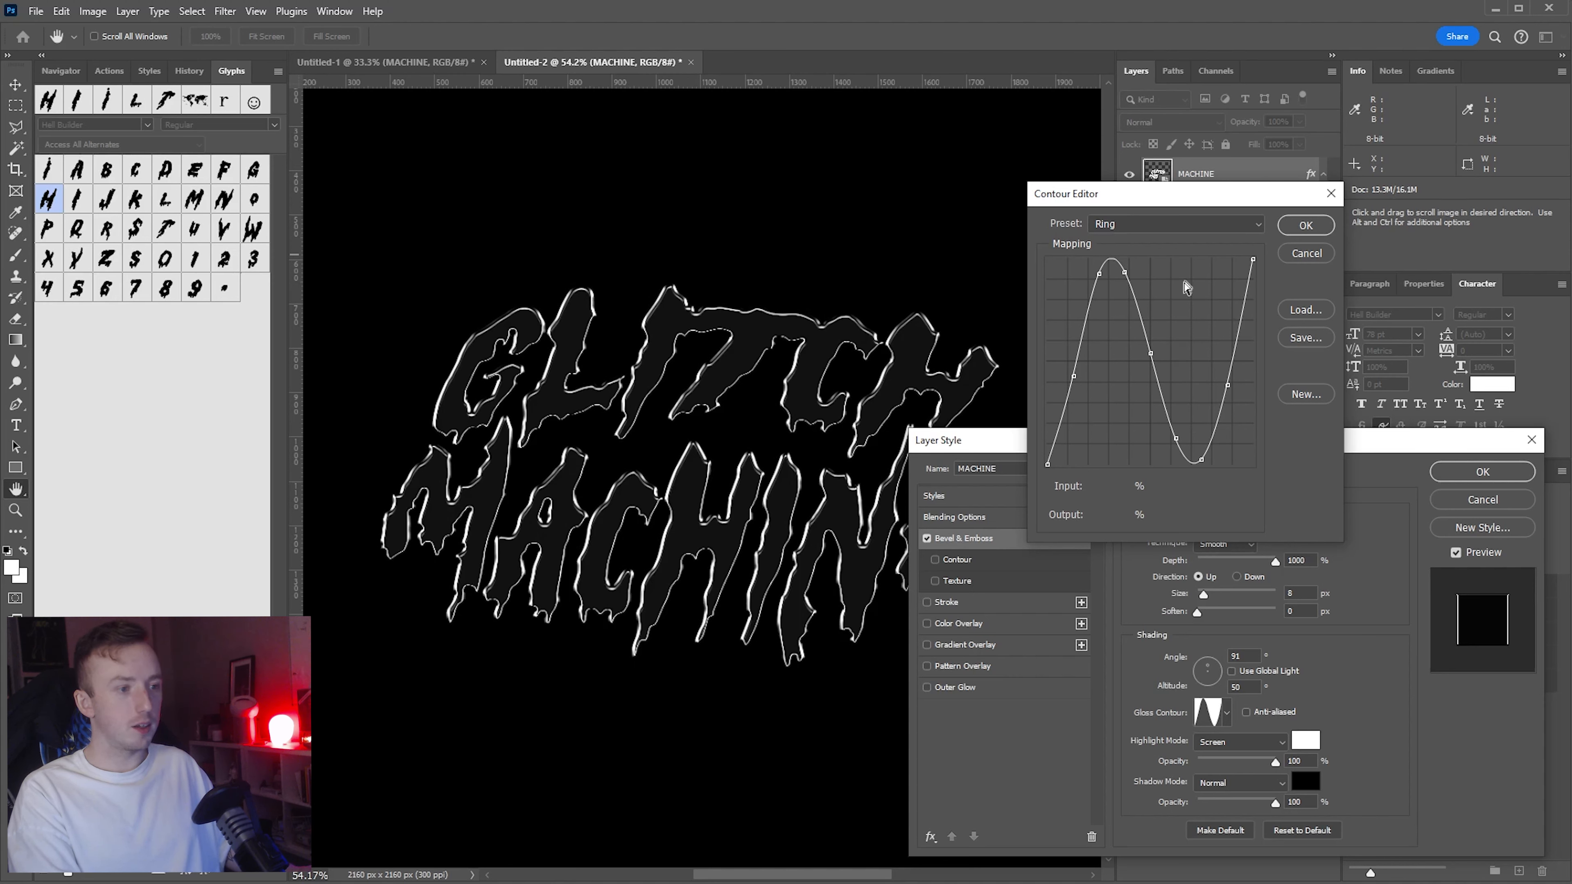
click(1316, 225)
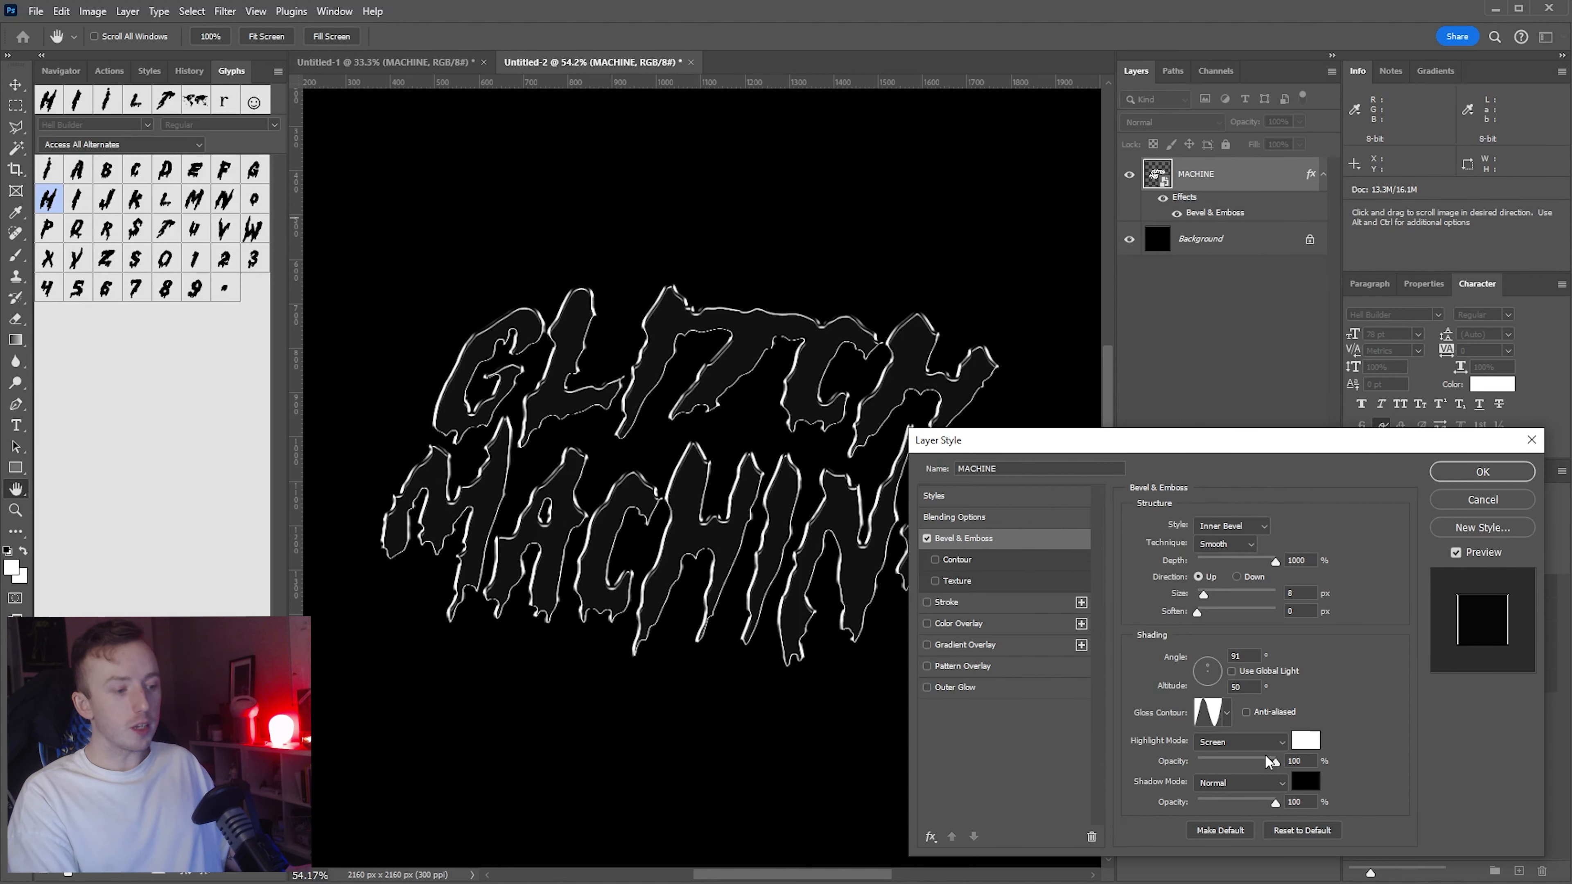
Step: Set the bevel's highlight mode to Normal with 100% opacity
drag(1275, 762, 1189, 772)
click(1243, 741)
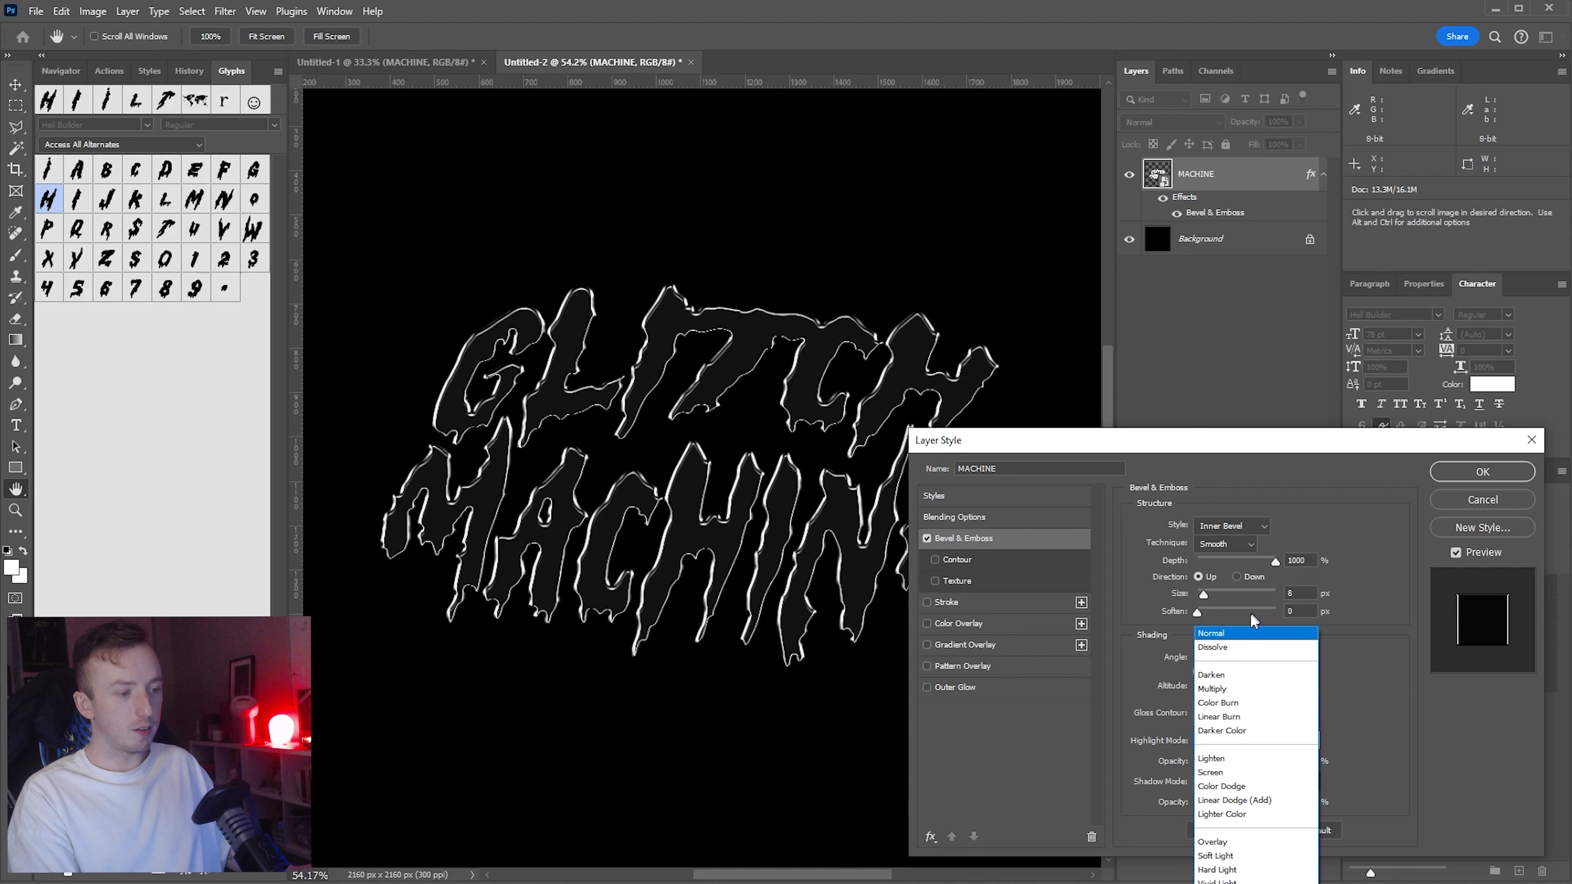
click(1251, 634)
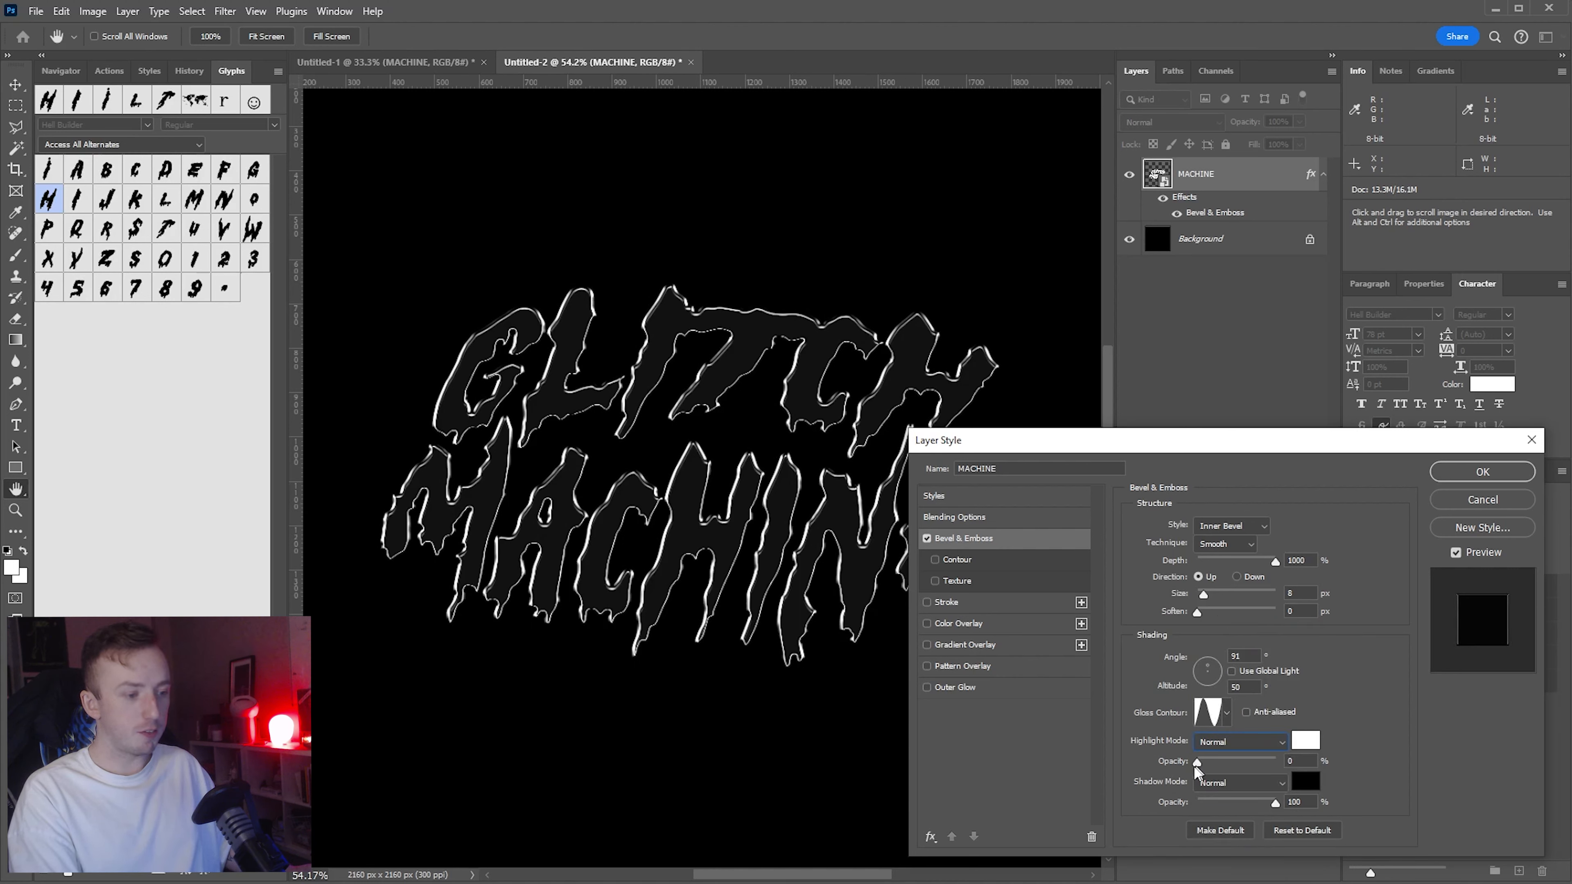
drag(1197, 763, 1462, 775)
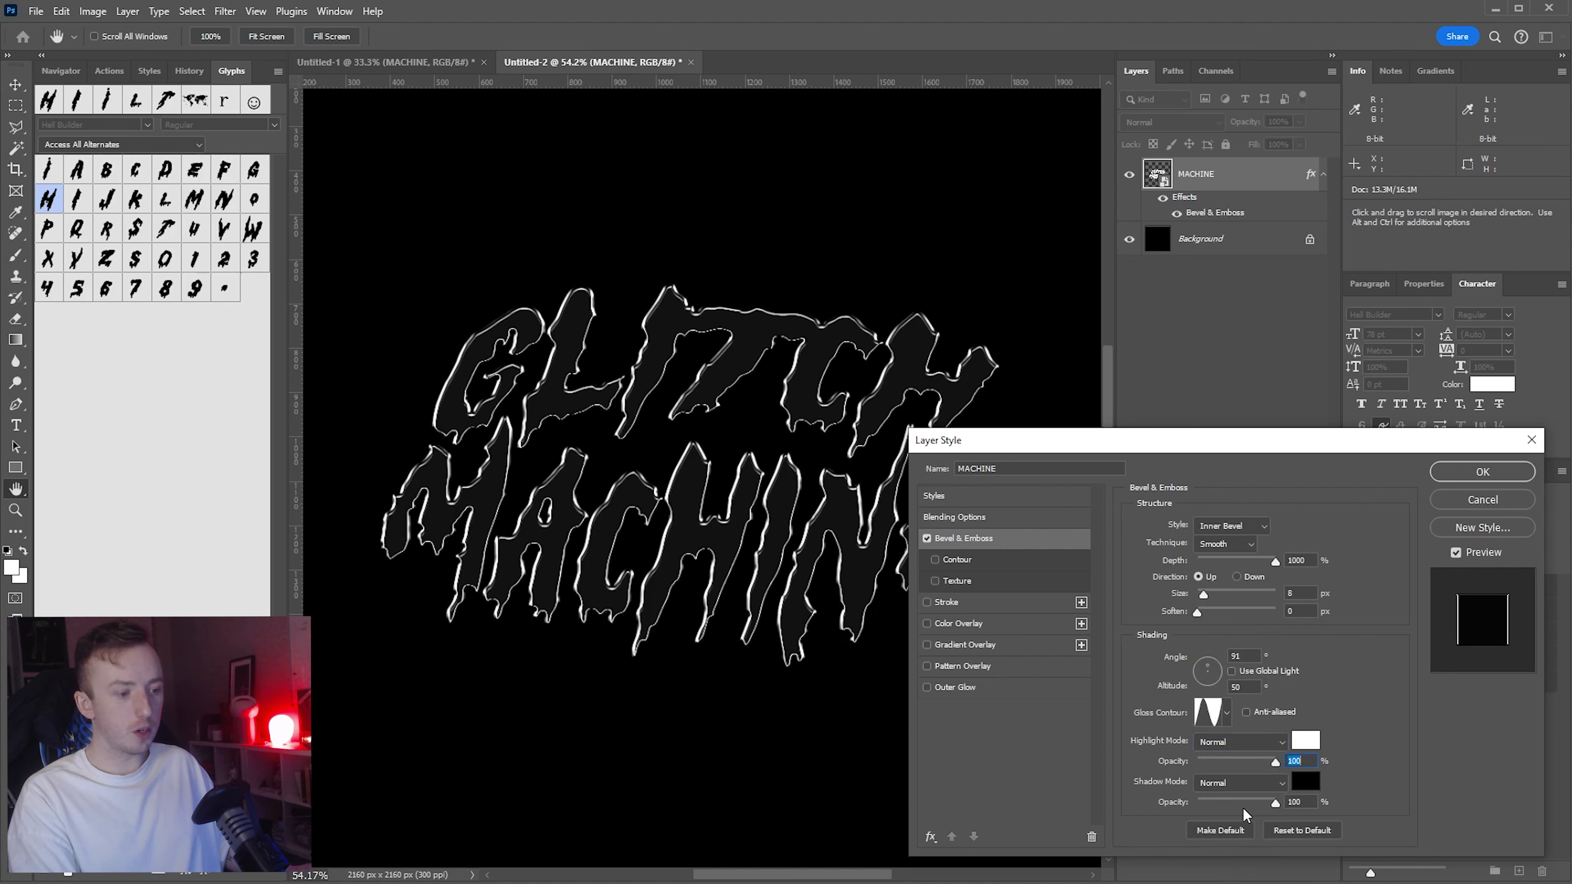
Step: Try a shadow opacity of 0% for the bevel and undo it
mouse_move(1248, 802)
mouse_down()
mouse_move(1198, 803)
mouse_move(1276, 802)
mouse_up()
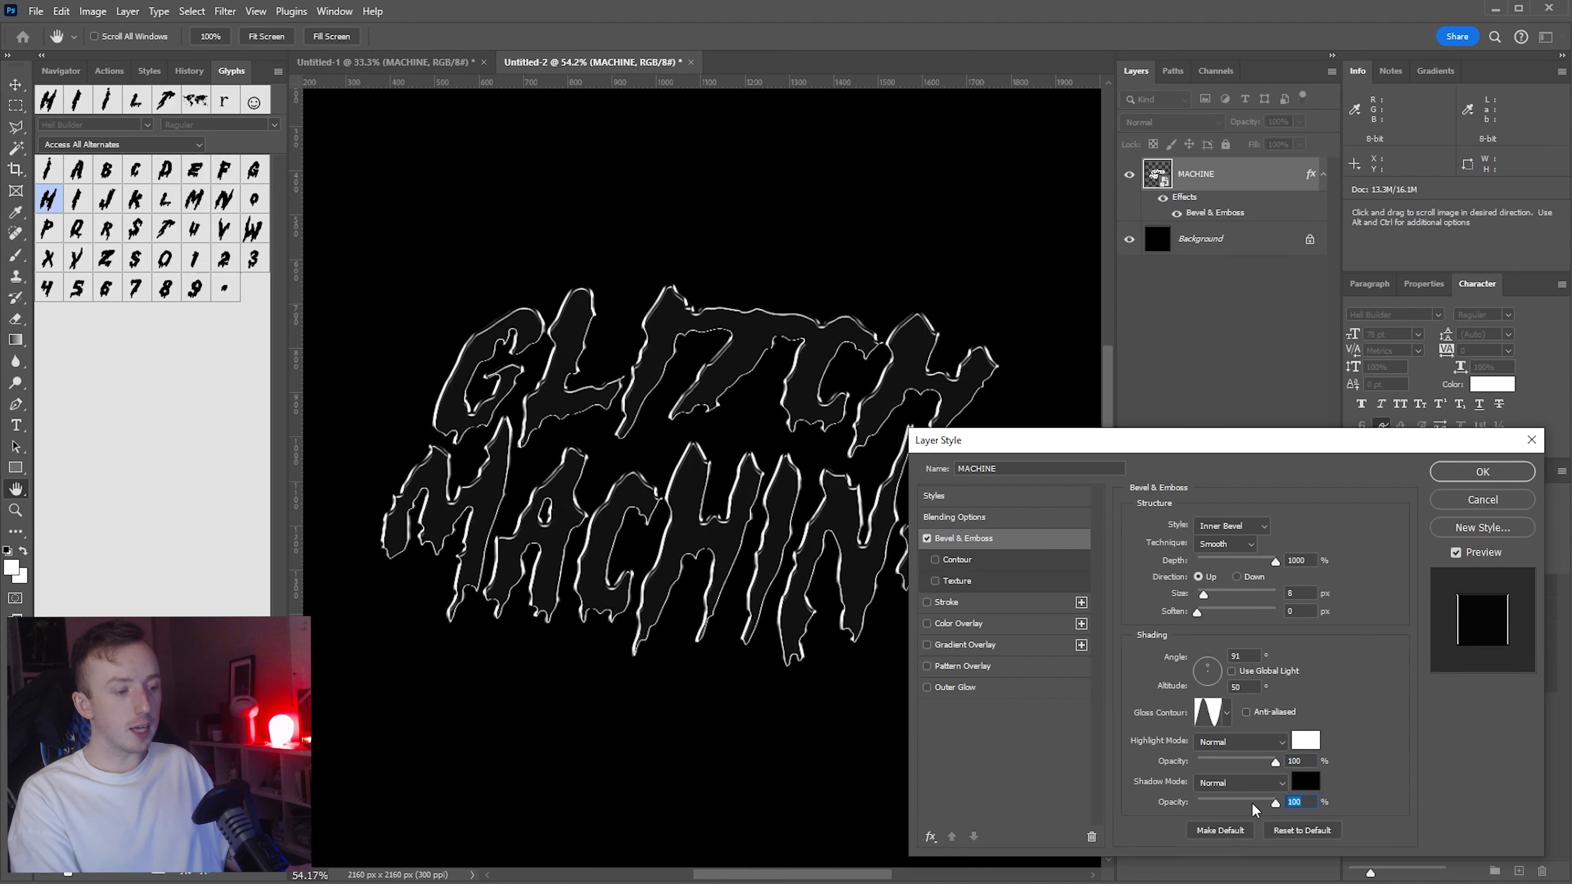
text(0)
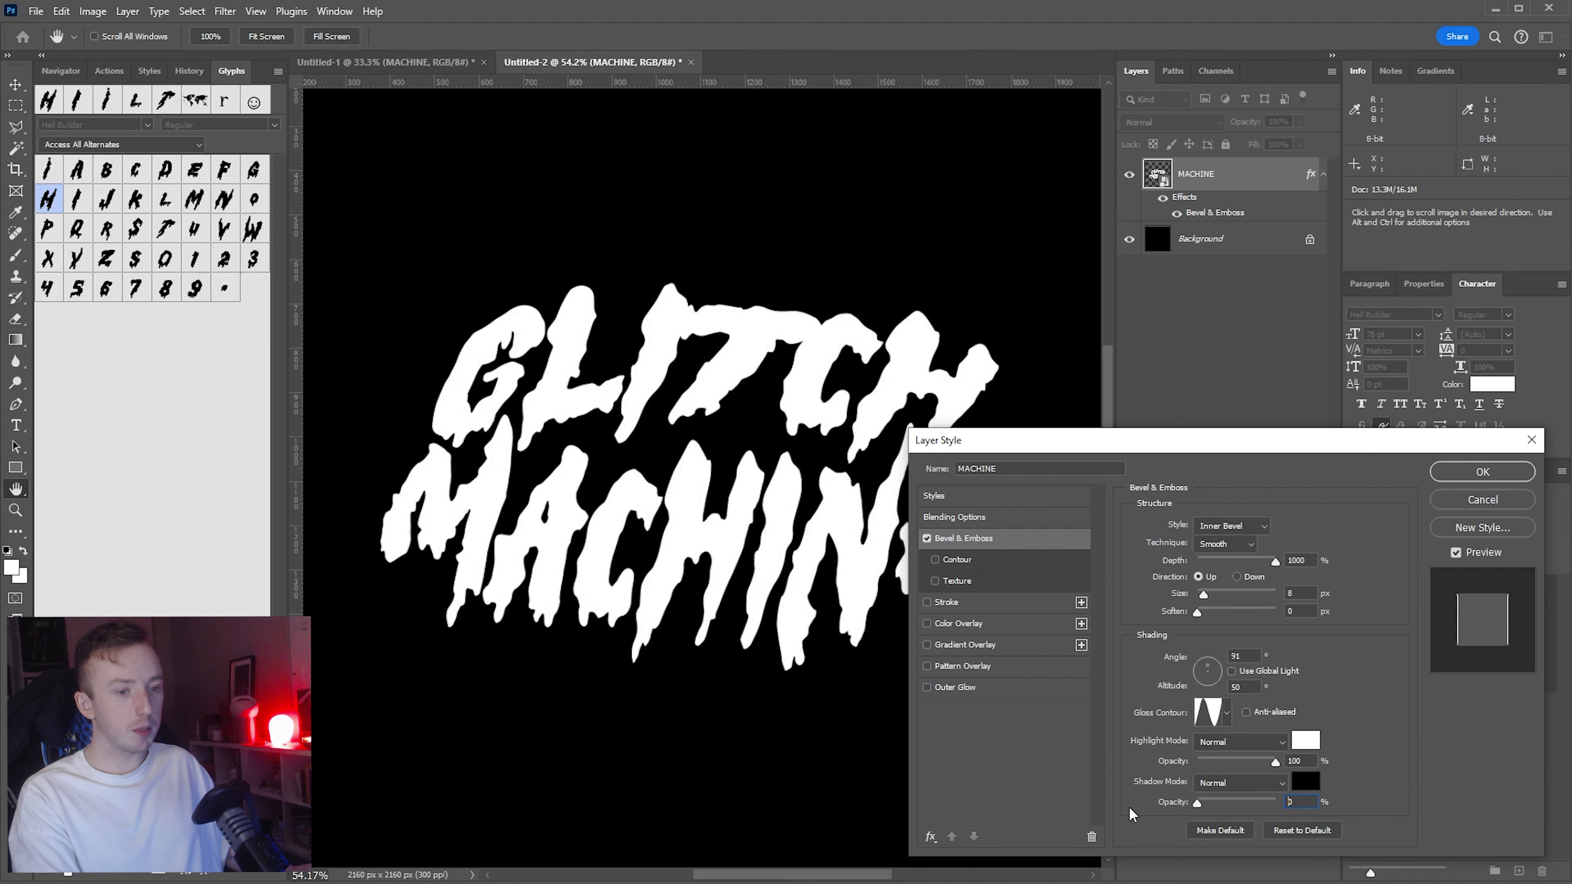
key(ctrl+z)
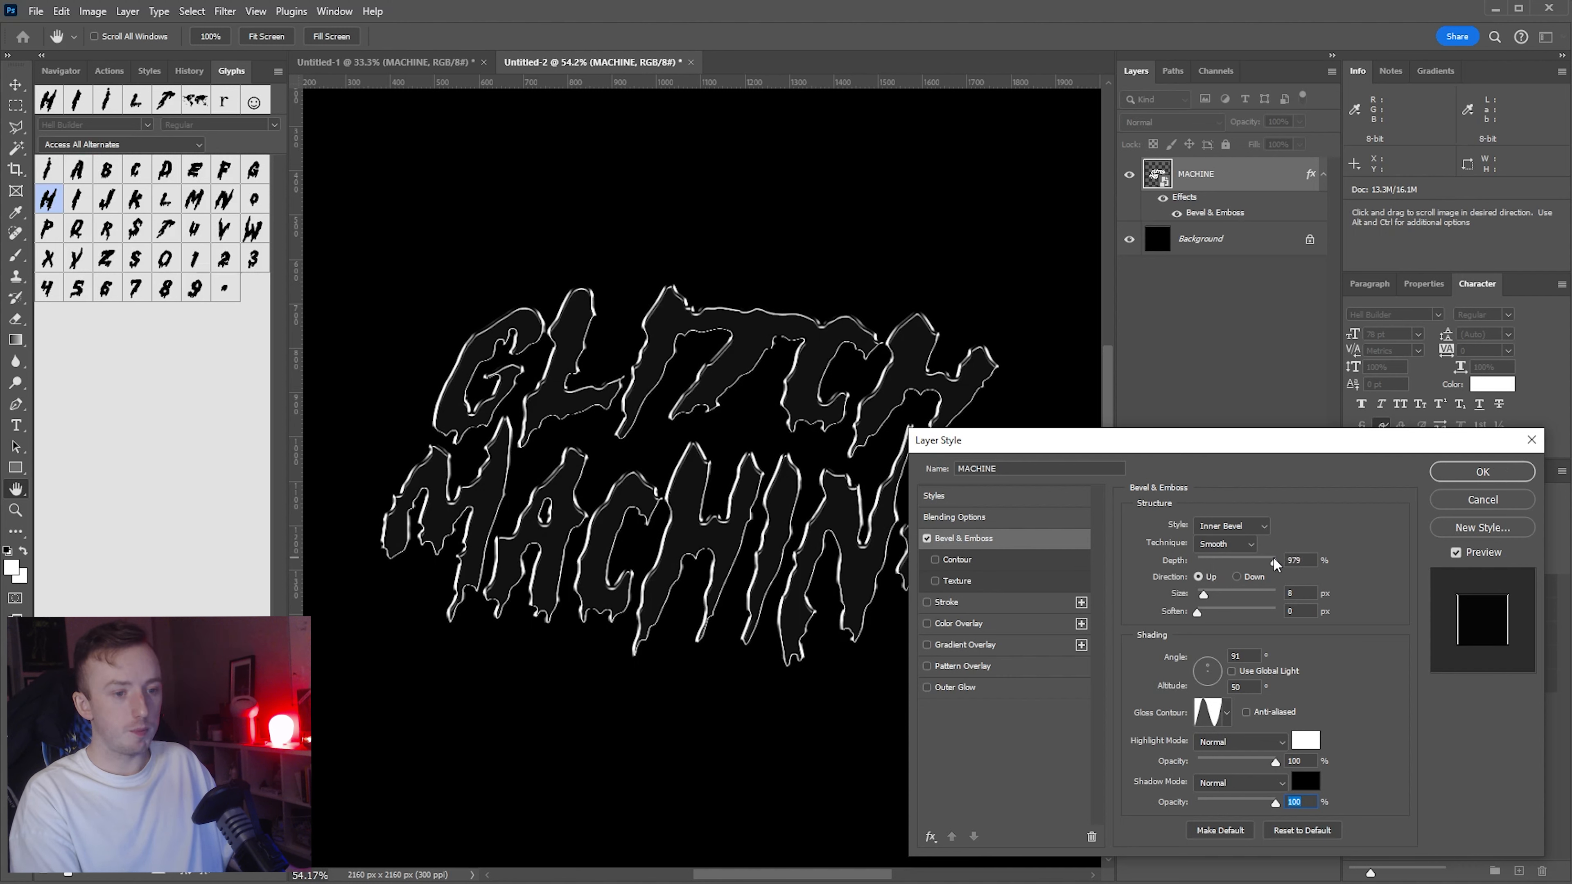
Step: Set the bevel's depth to 1000% and apply the layer style
mouse_move(1274, 560)
mouse_down()
mouse_move(1199, 560)
mouse_move(1293, 557)
mouse_up()
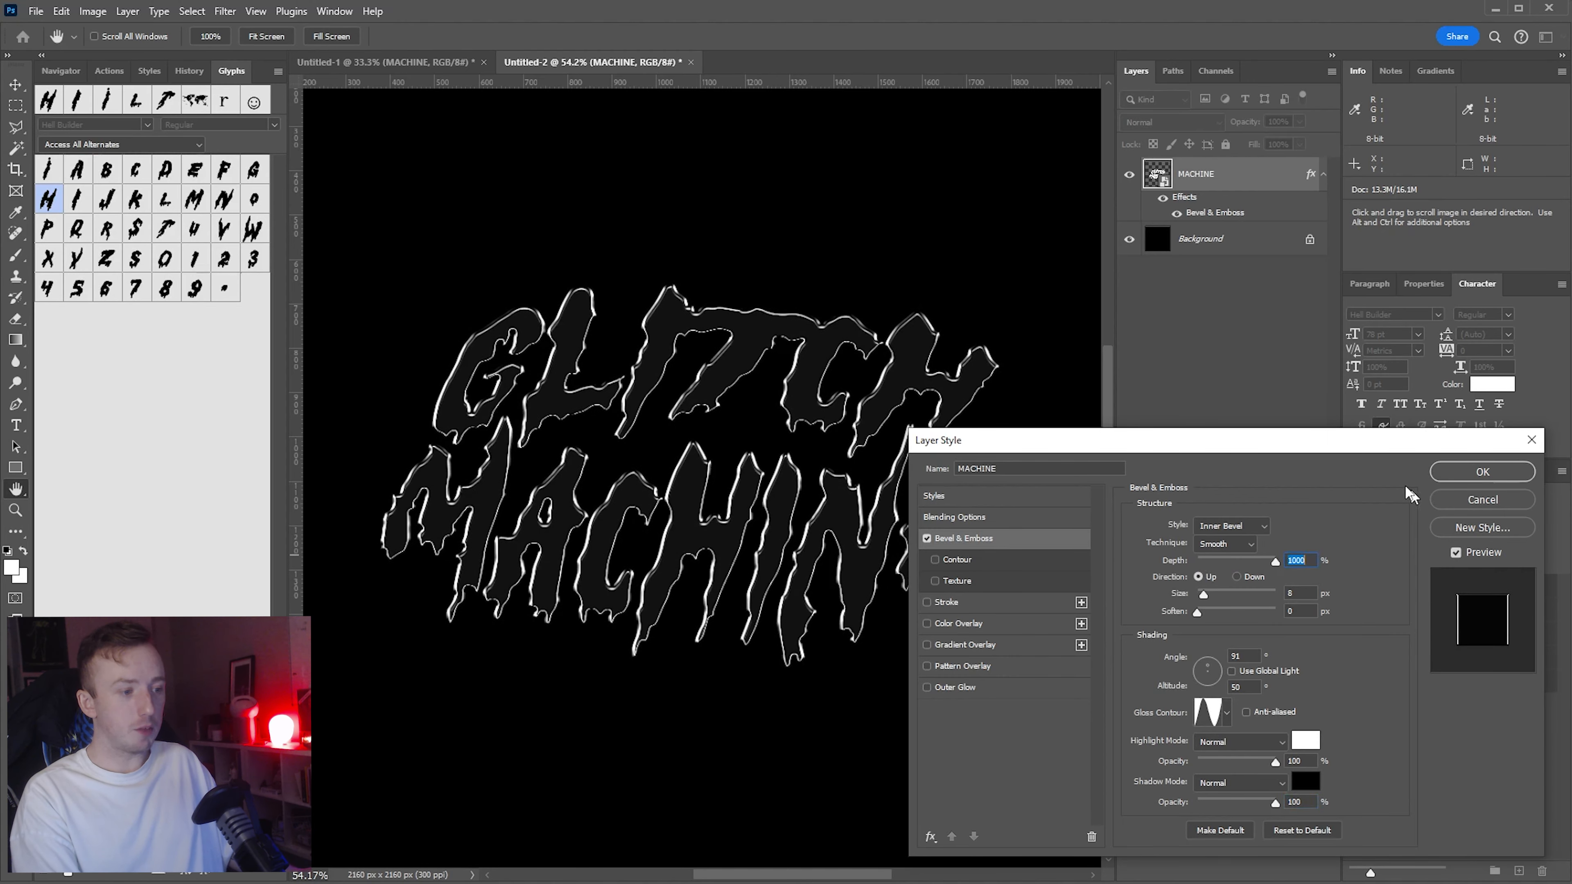
click(1483, 472)
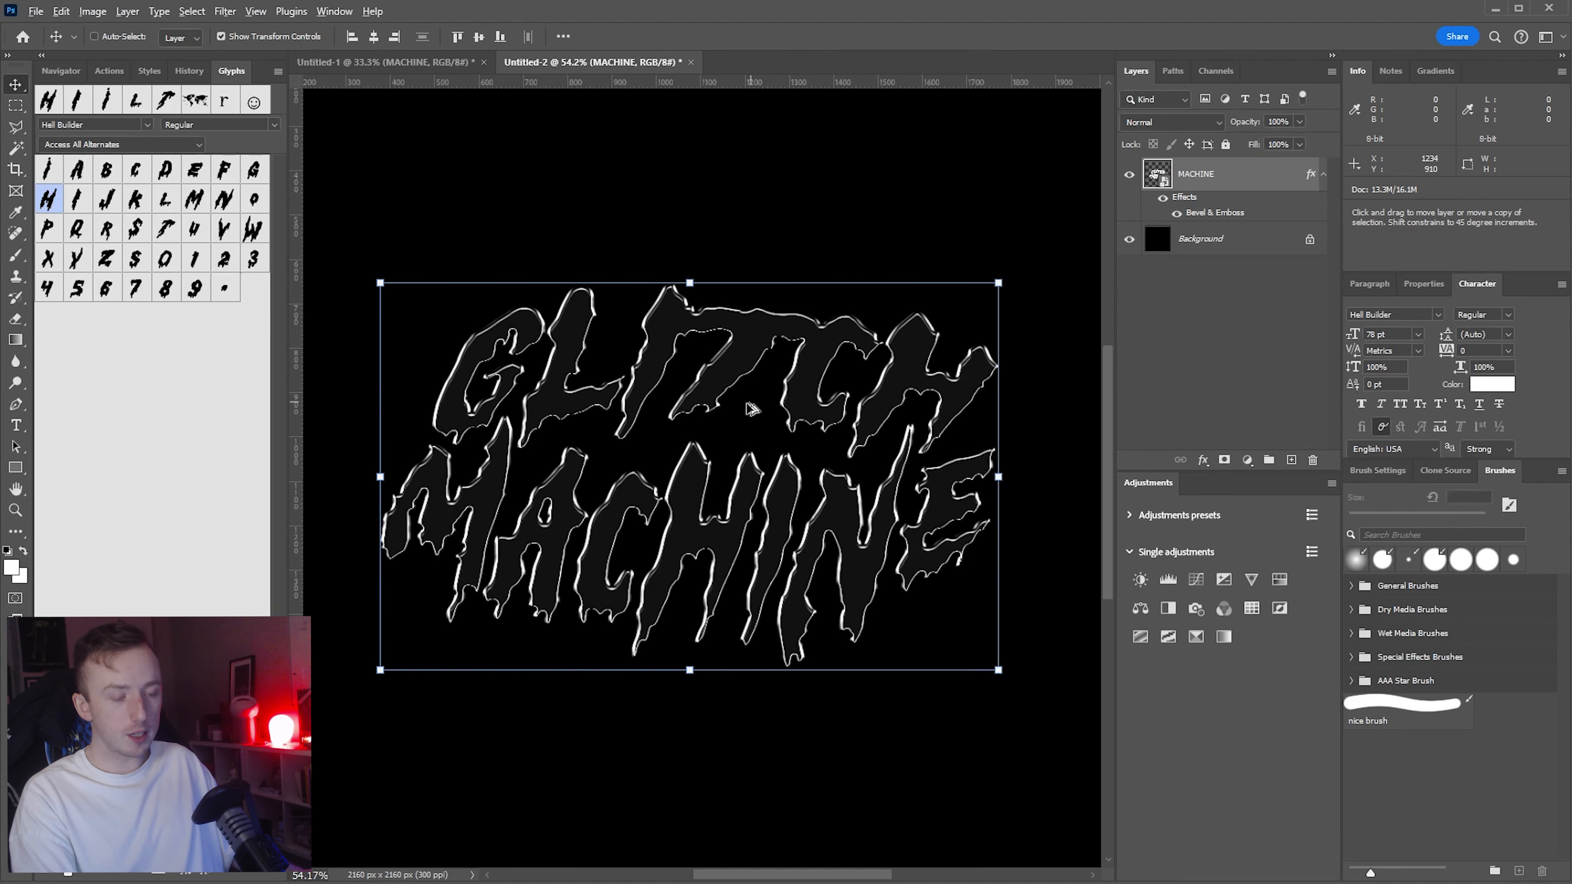
Step: Inspect the bevelled letter edges up close, sample the dark fill inside the H and check its colour code
scroll(748, 406, up, 4)
scroll(552, 376, down, 6)
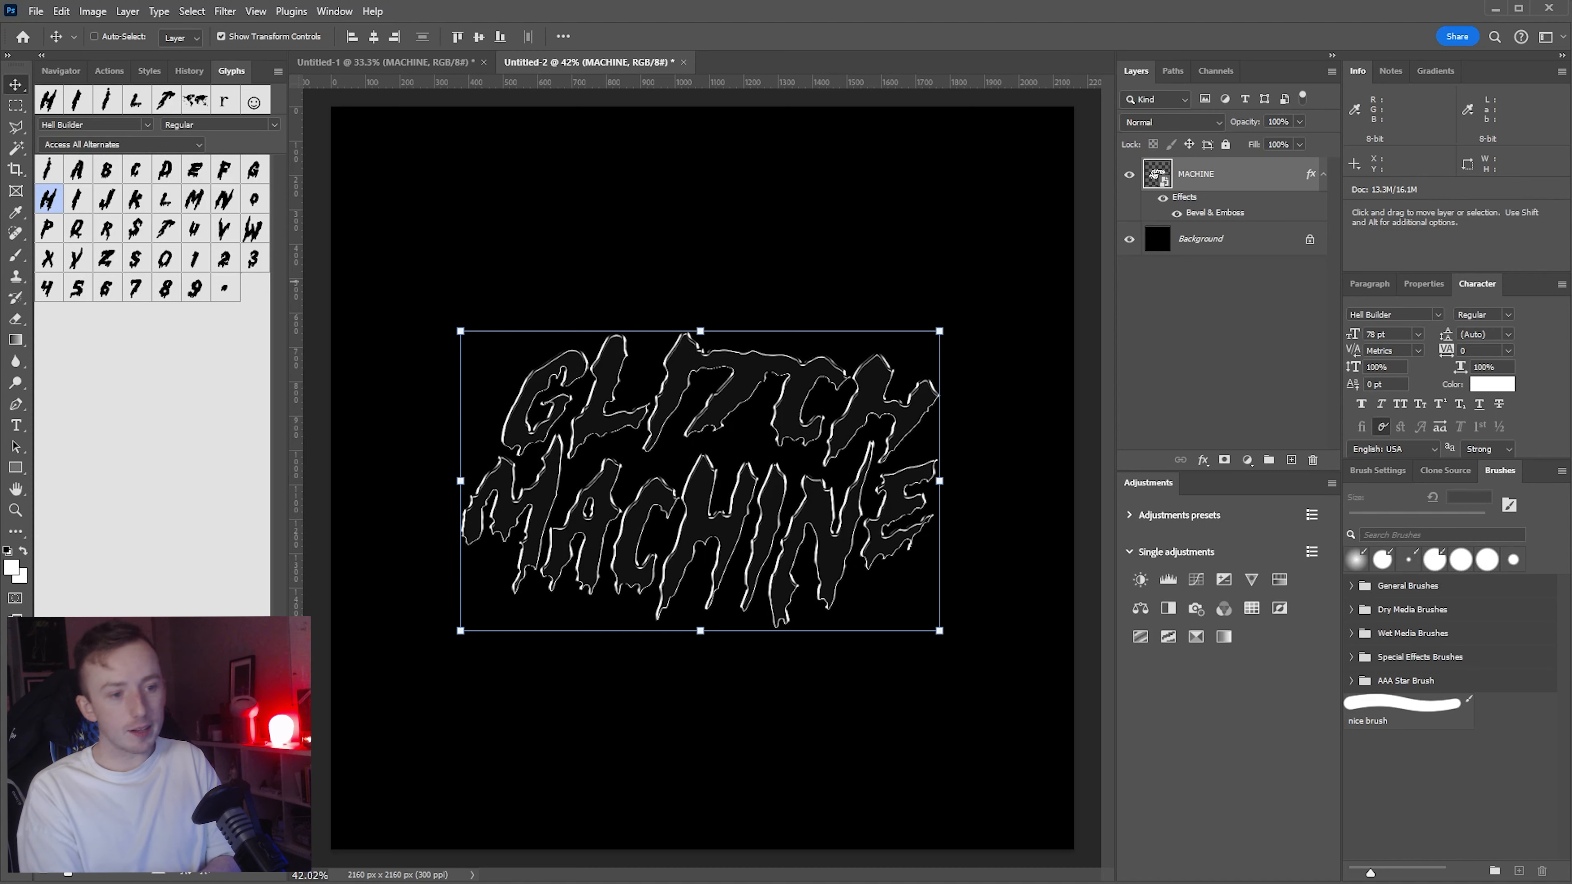
scroll(736, 439, up, 5)
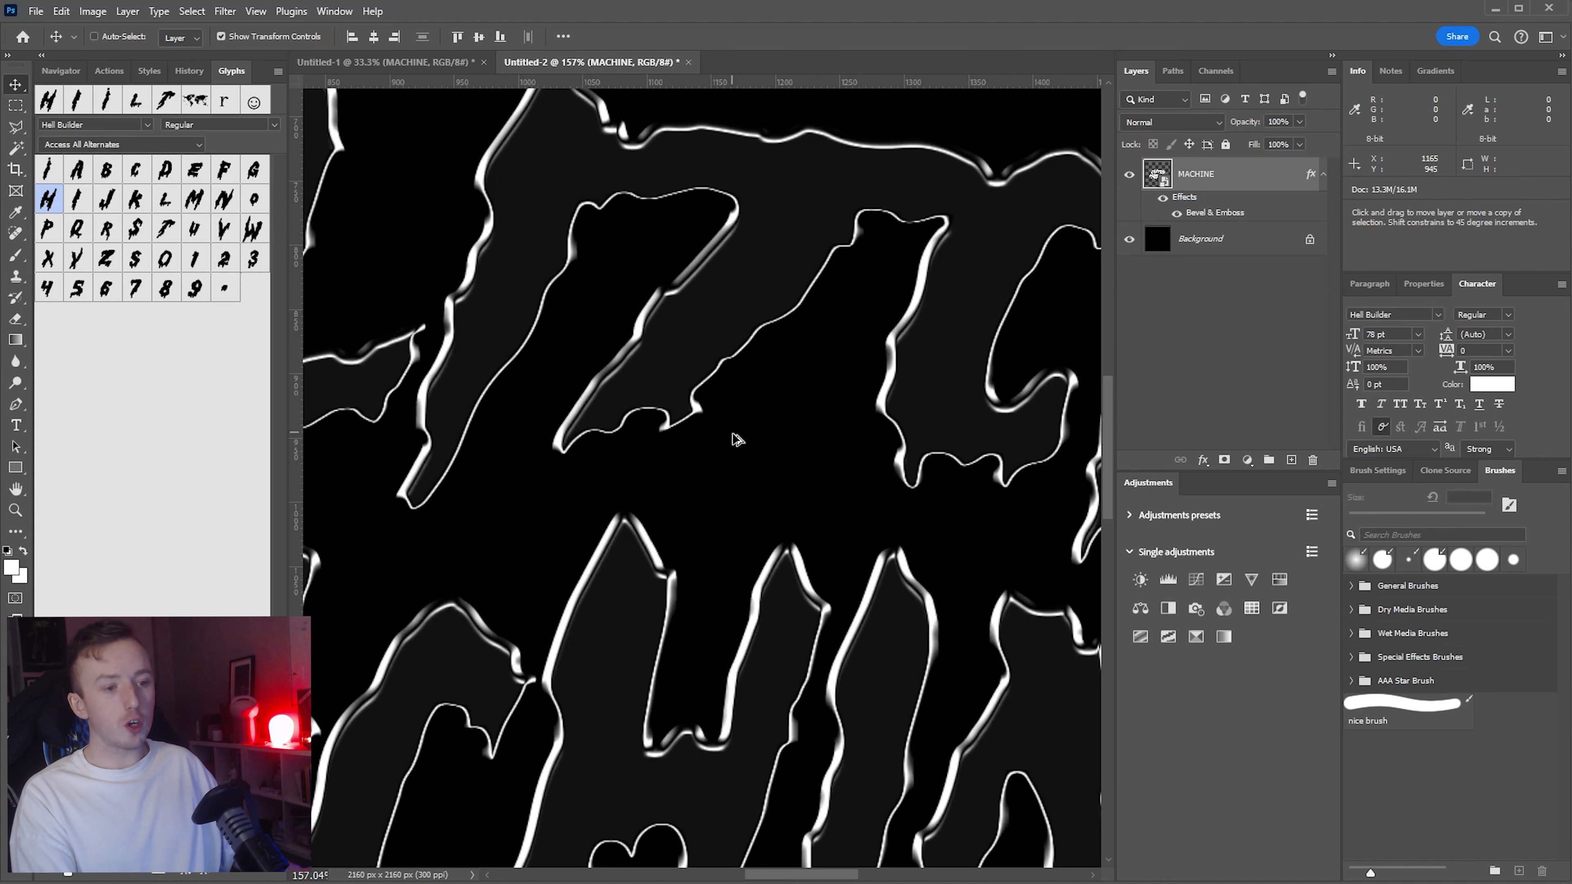
scroll(678, 597, up, 3)
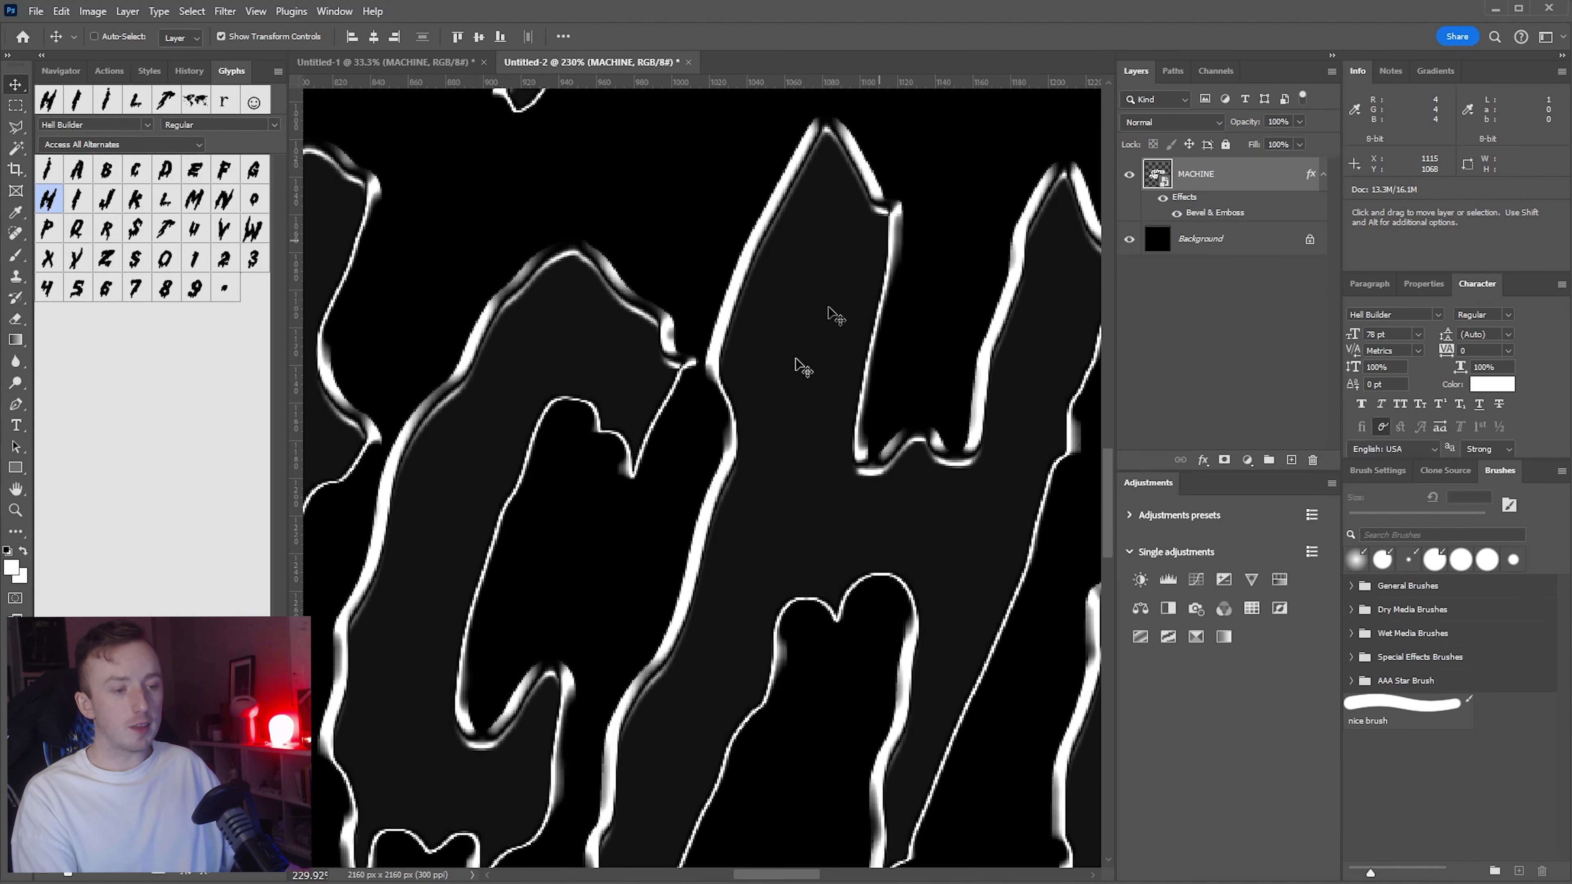
key(i)
click(833, 408)
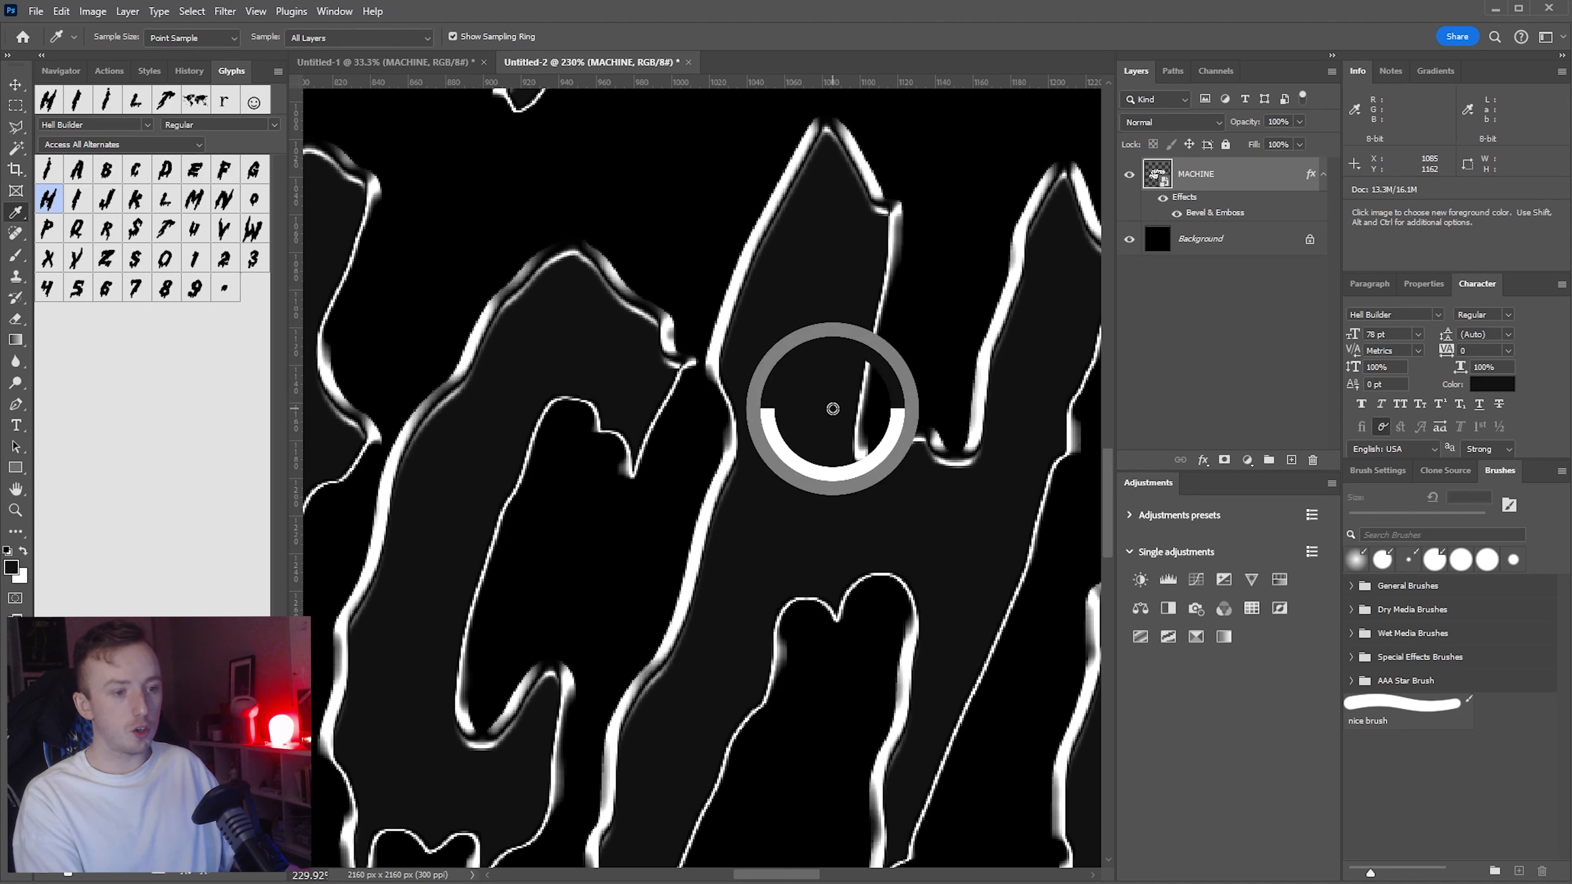
click(1493, 384)
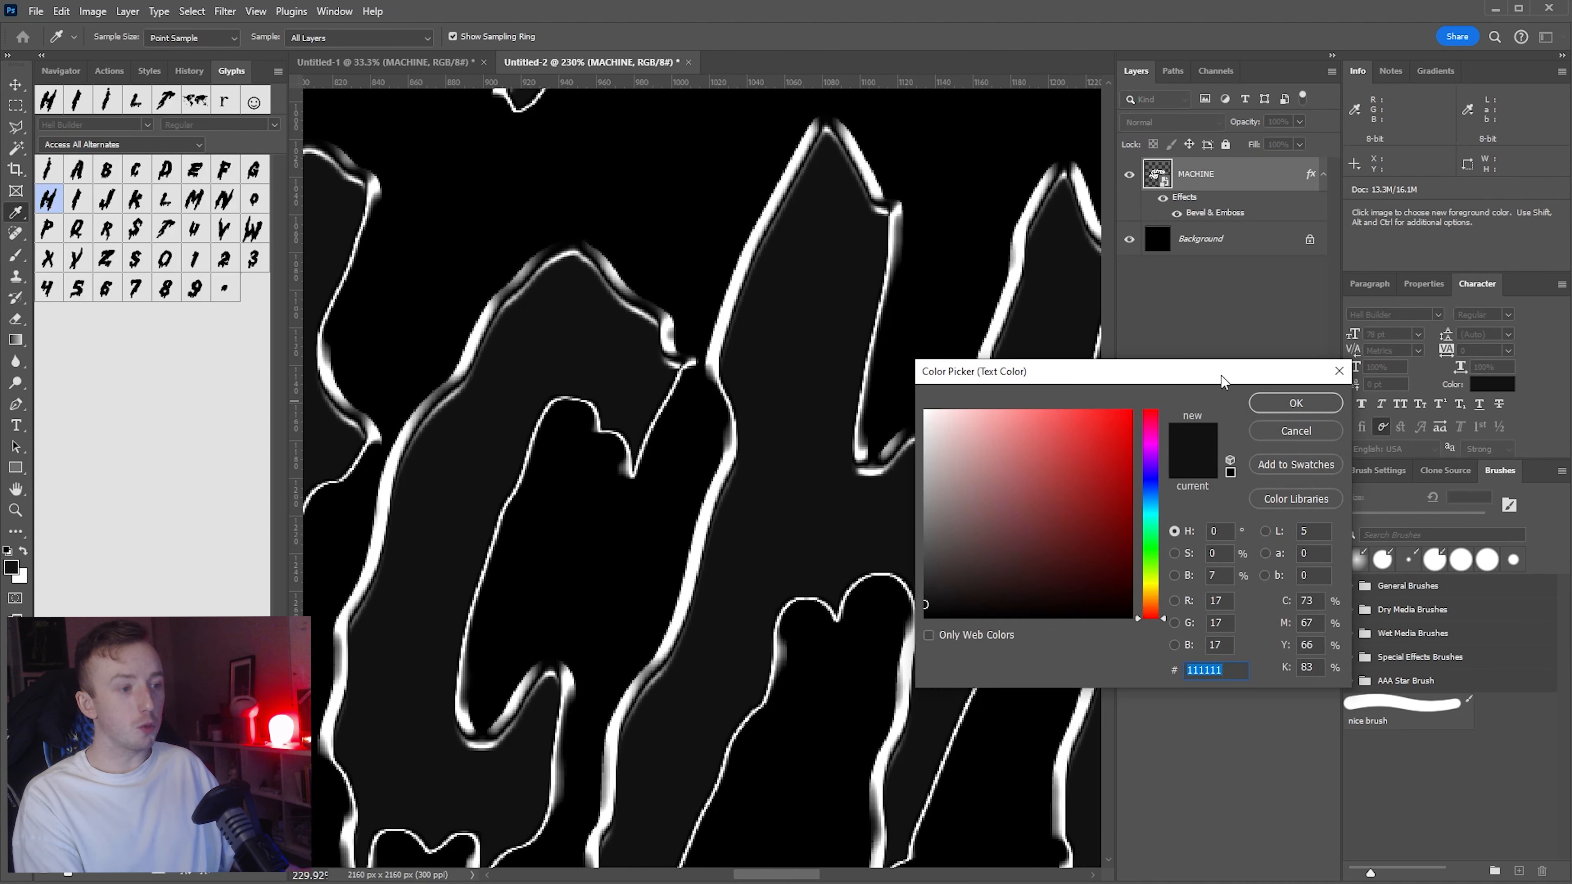
drag(1220, 379, 1310, 497)
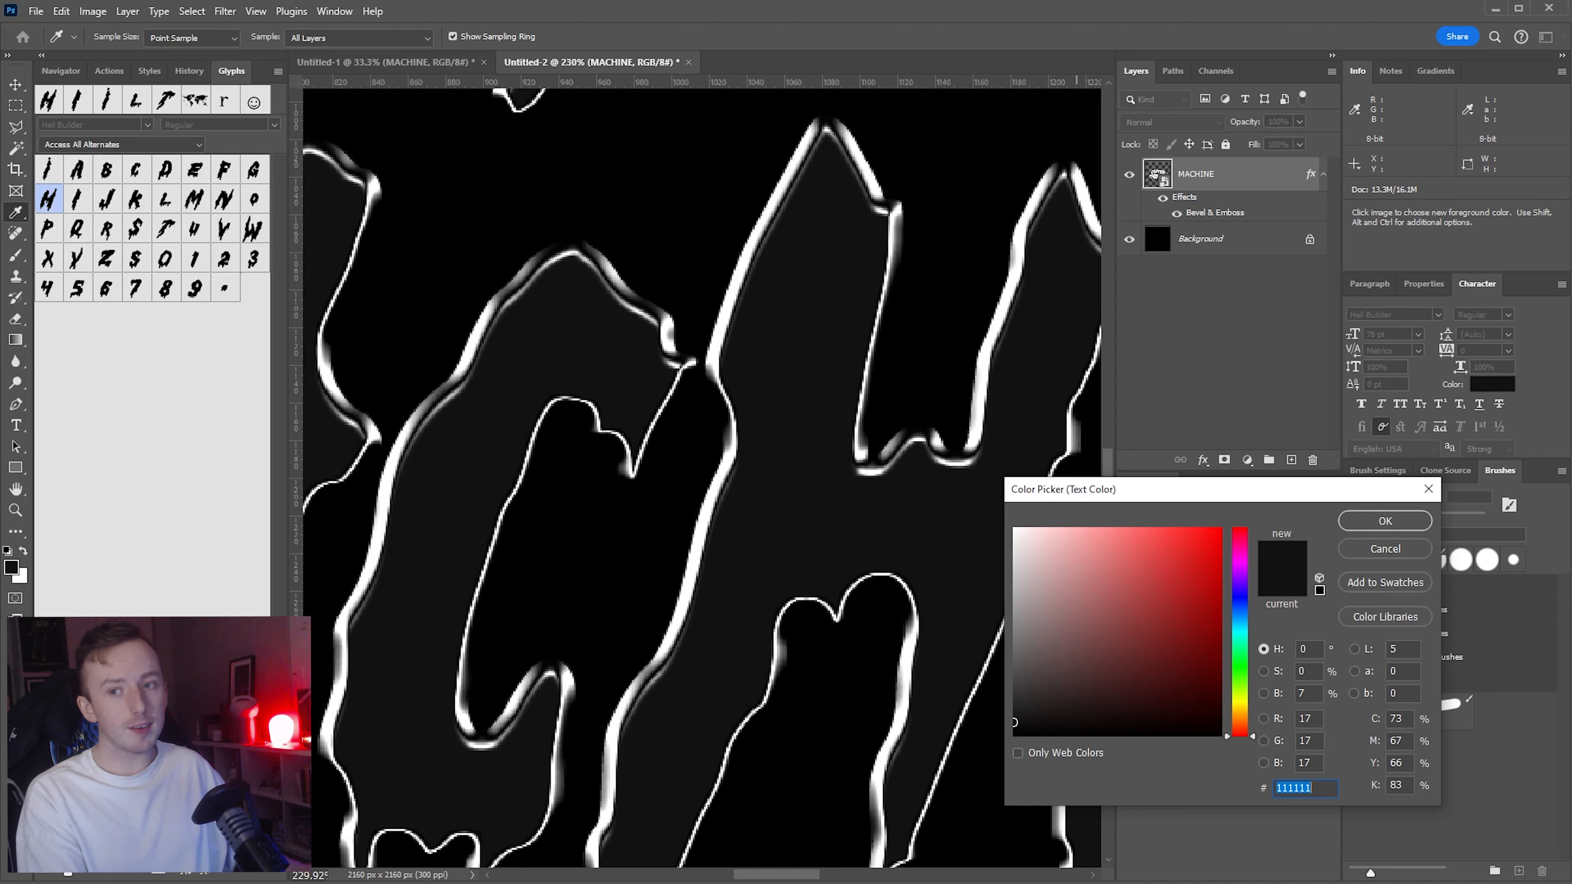
click(1395, 549)
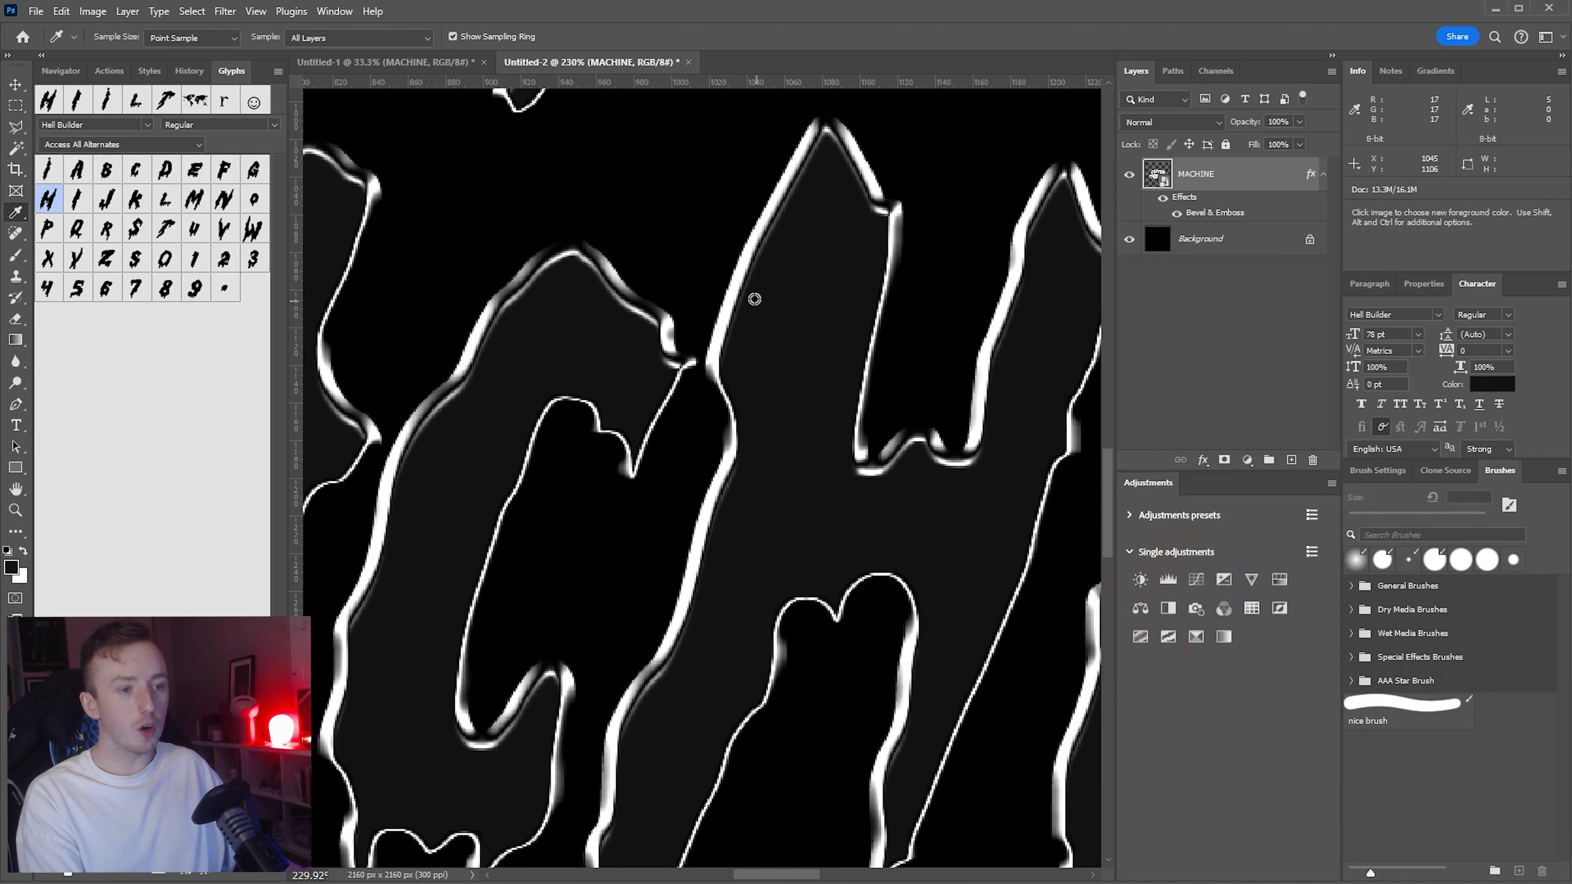
Step: Sample the bright outline of the H, check its colour code, and view the whole artwork
click(732, 280)
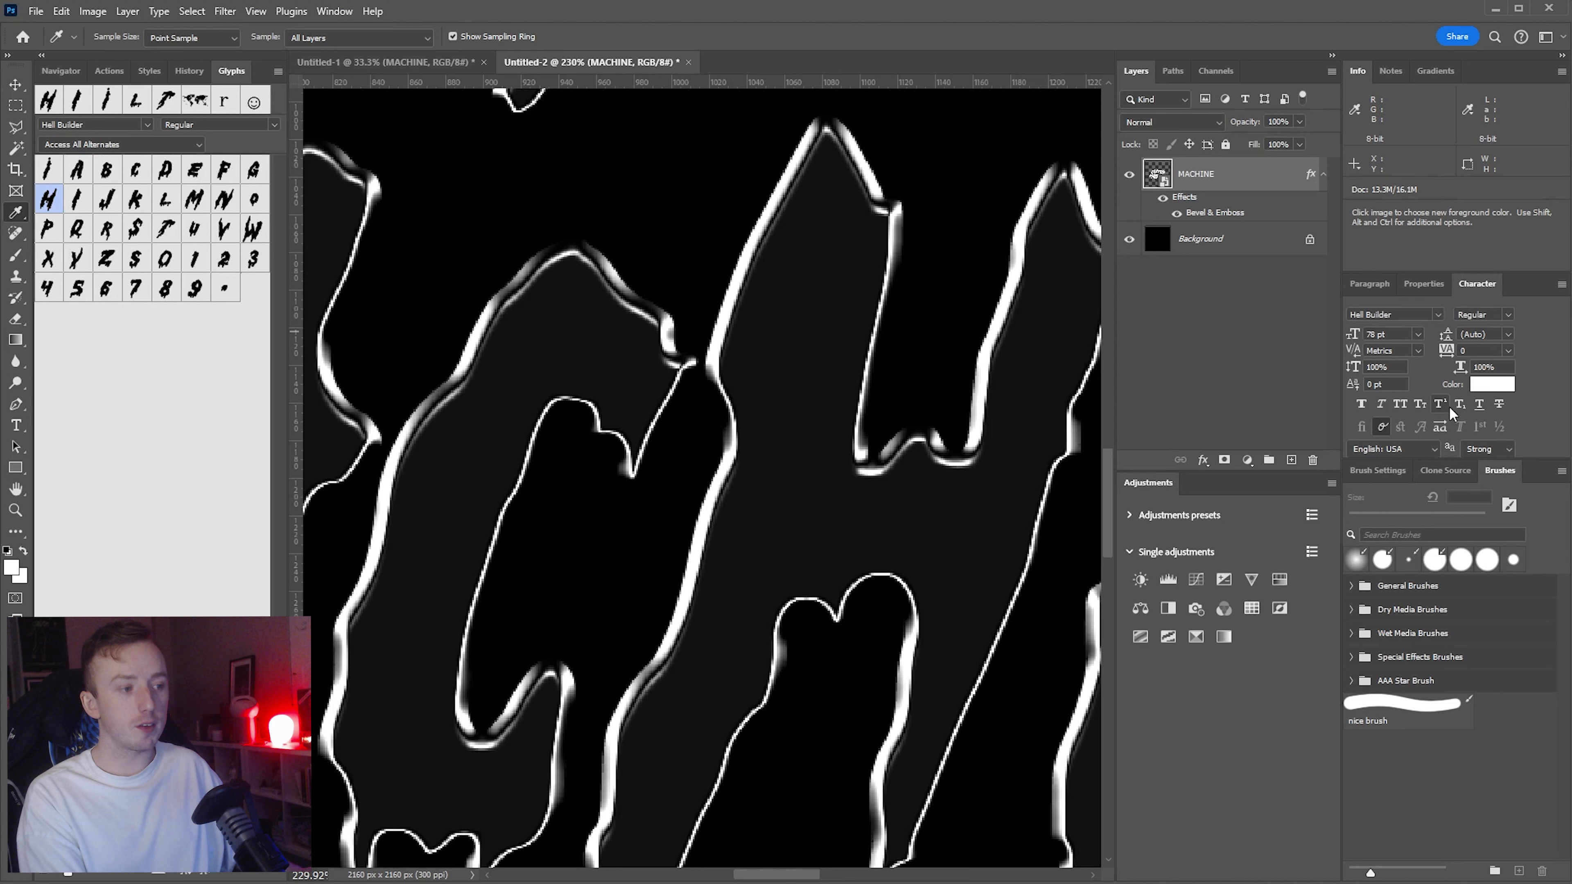
click(1488, 385)
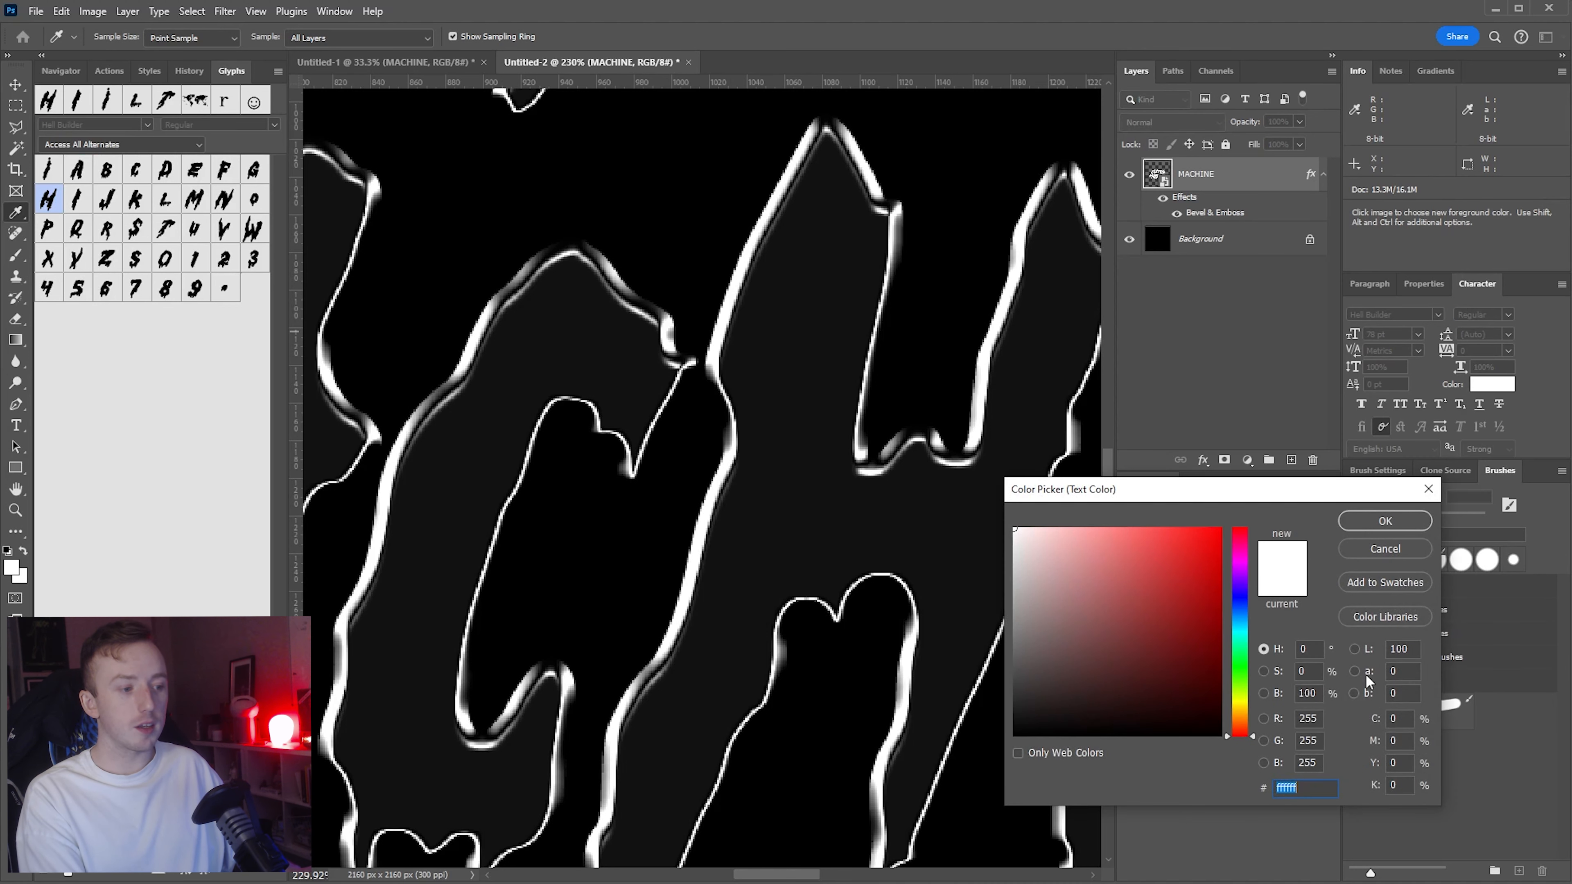
click(1404, 519)
key(ctrl+0)
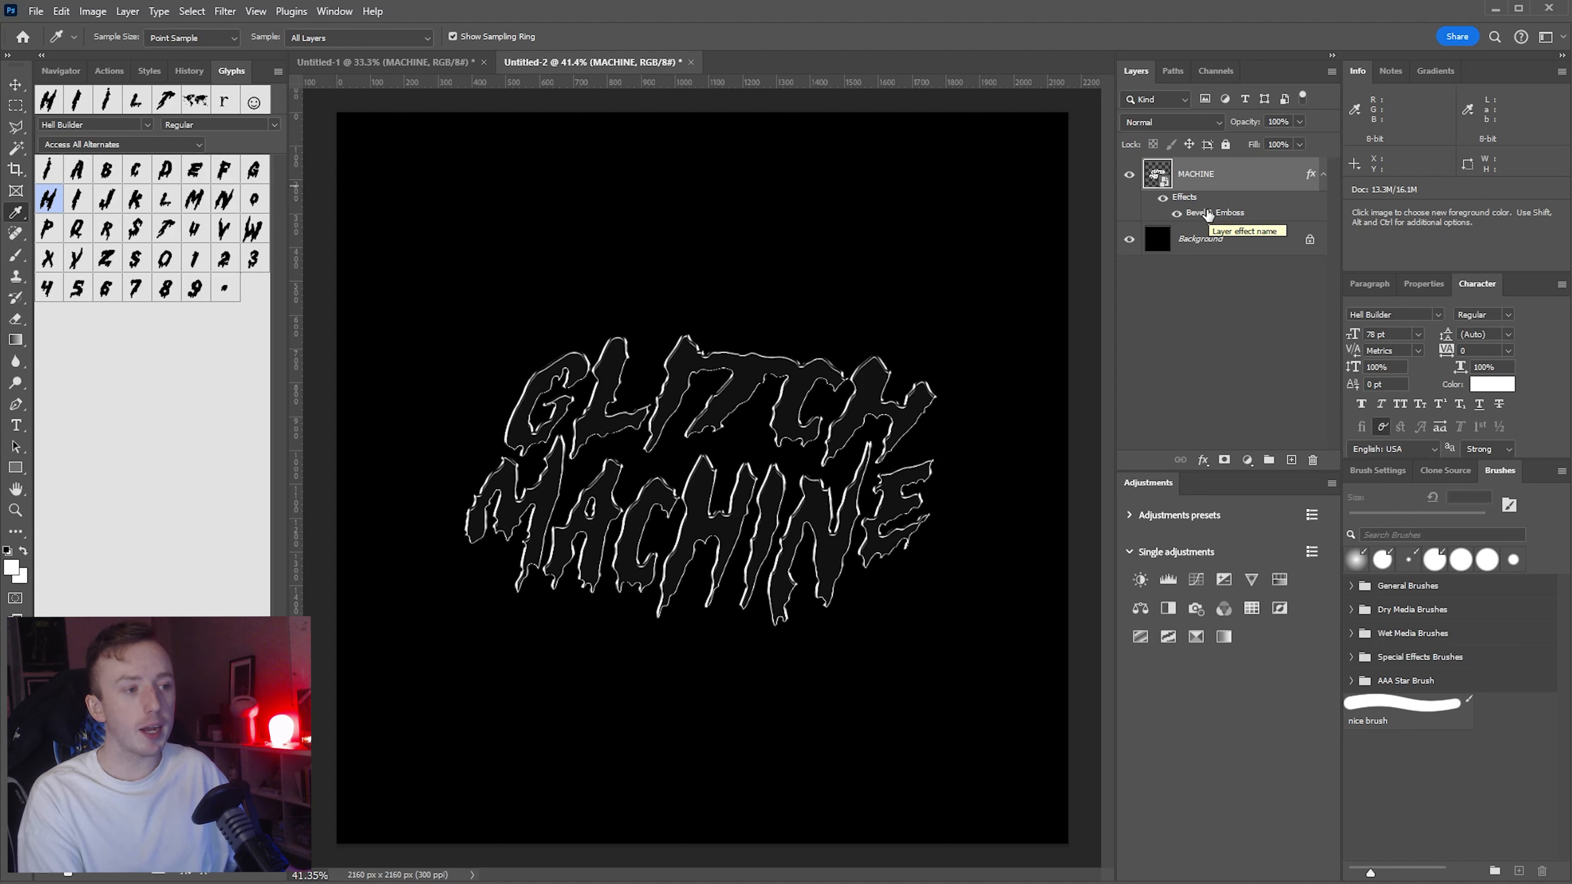
Step: Apply a Fisheye warp with a negative bend to the GLITCH MACHINE lettering so it pinches inward
key(v)
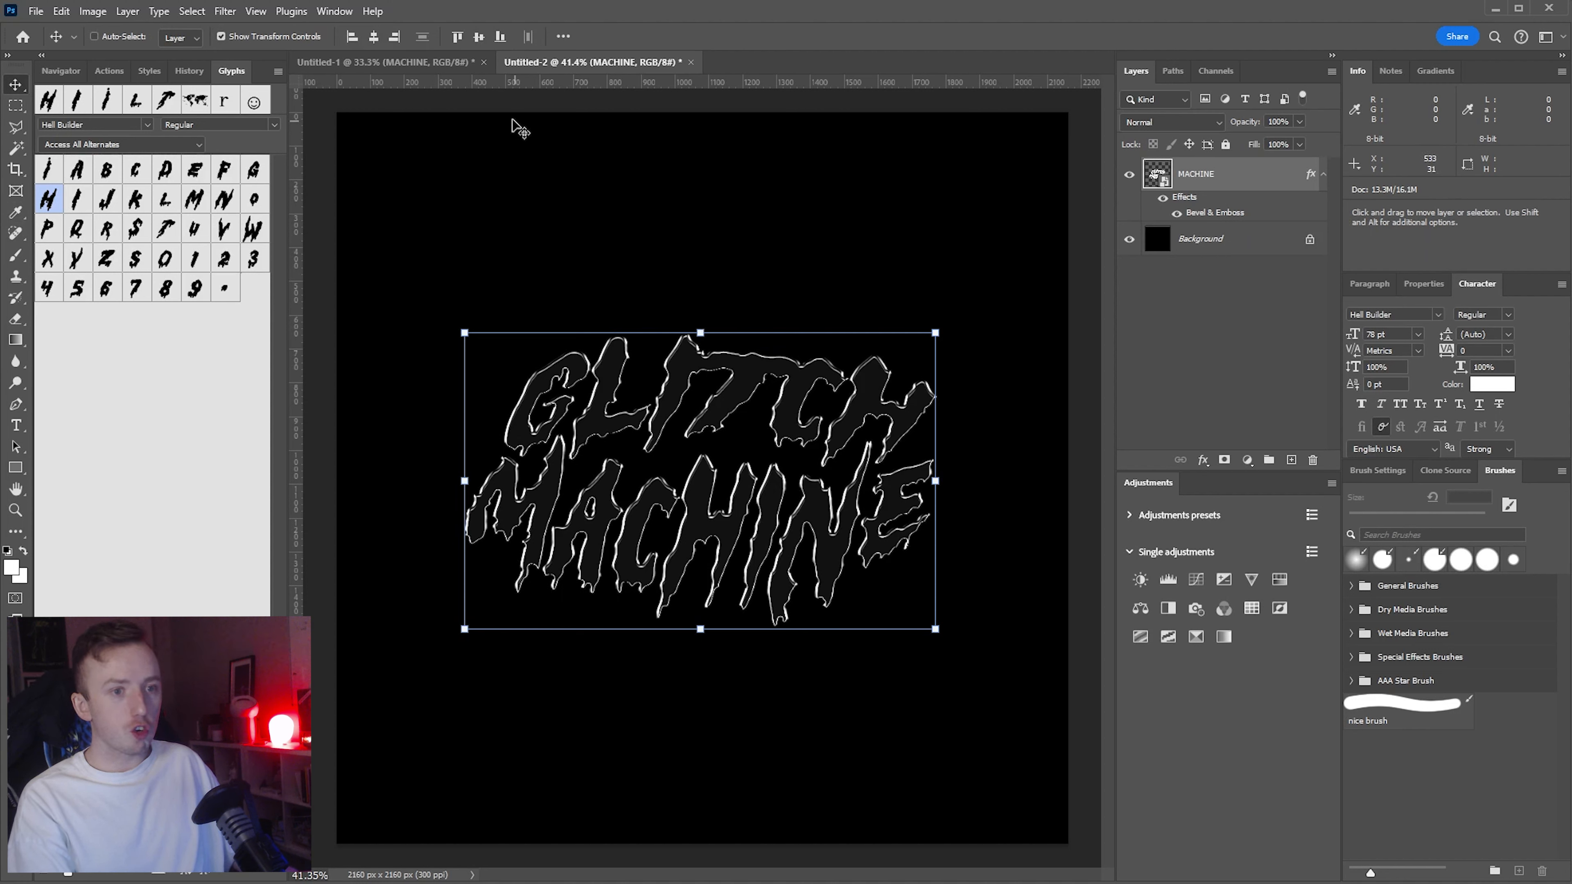
click(703, 323)
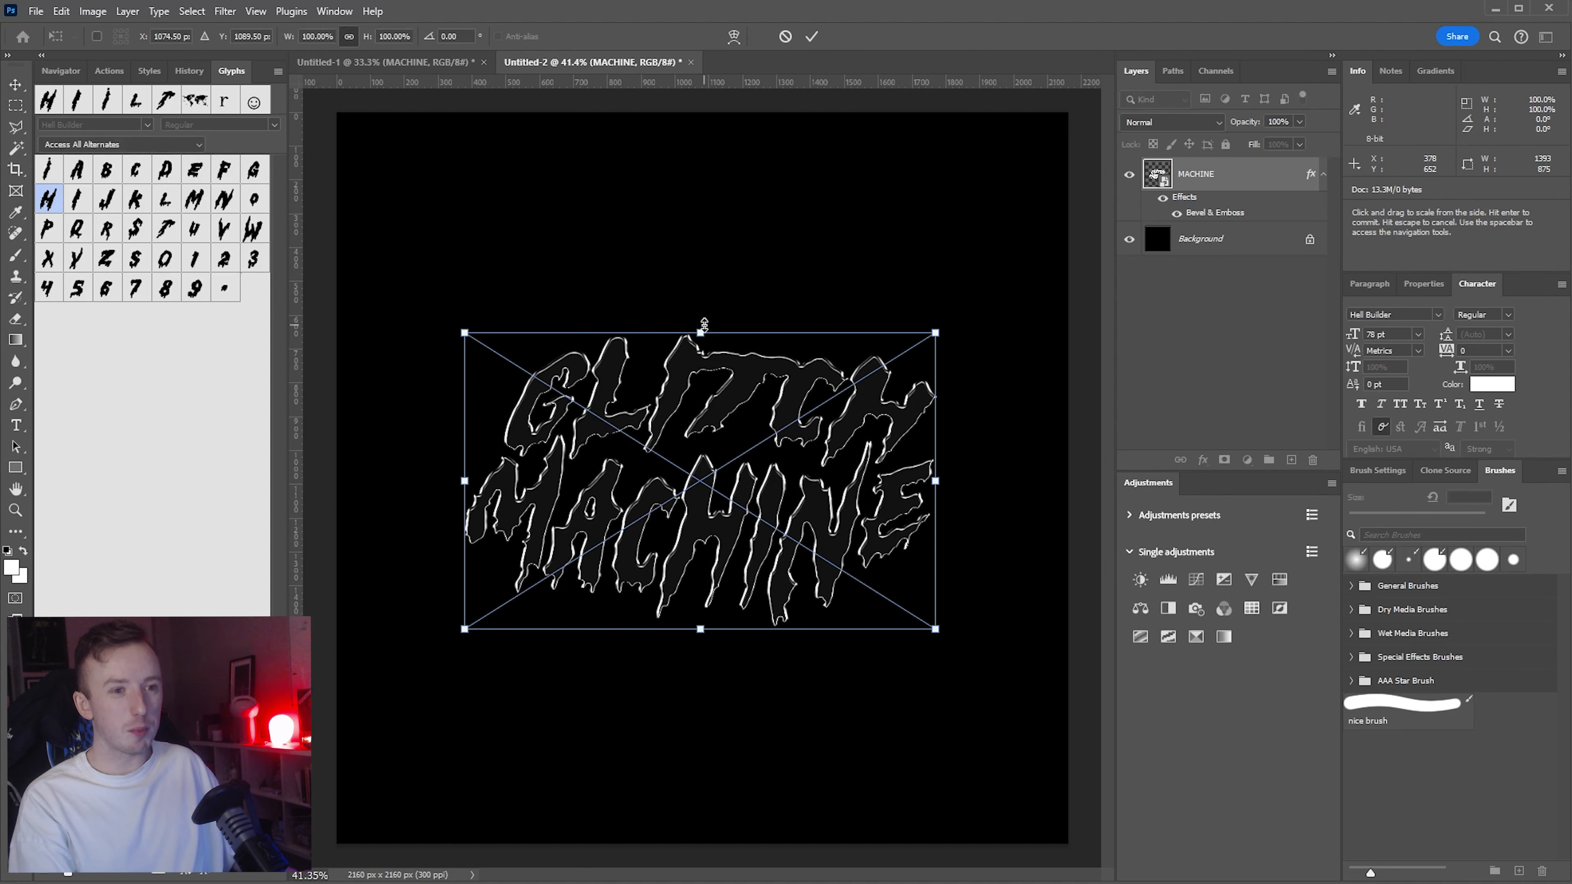
click(733, 36)
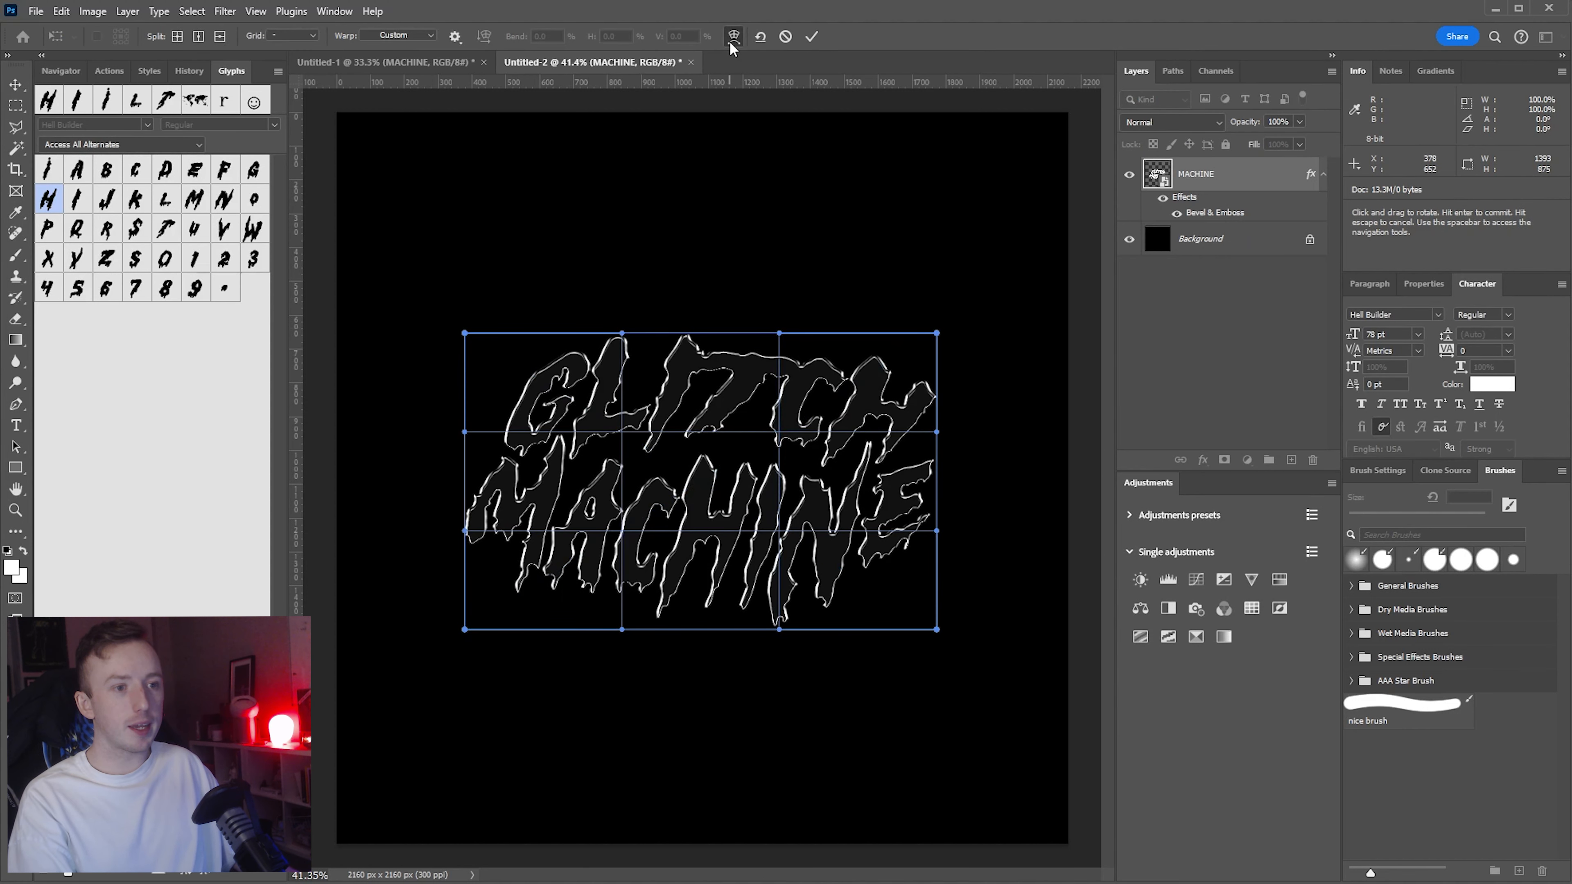
click(423, 36)
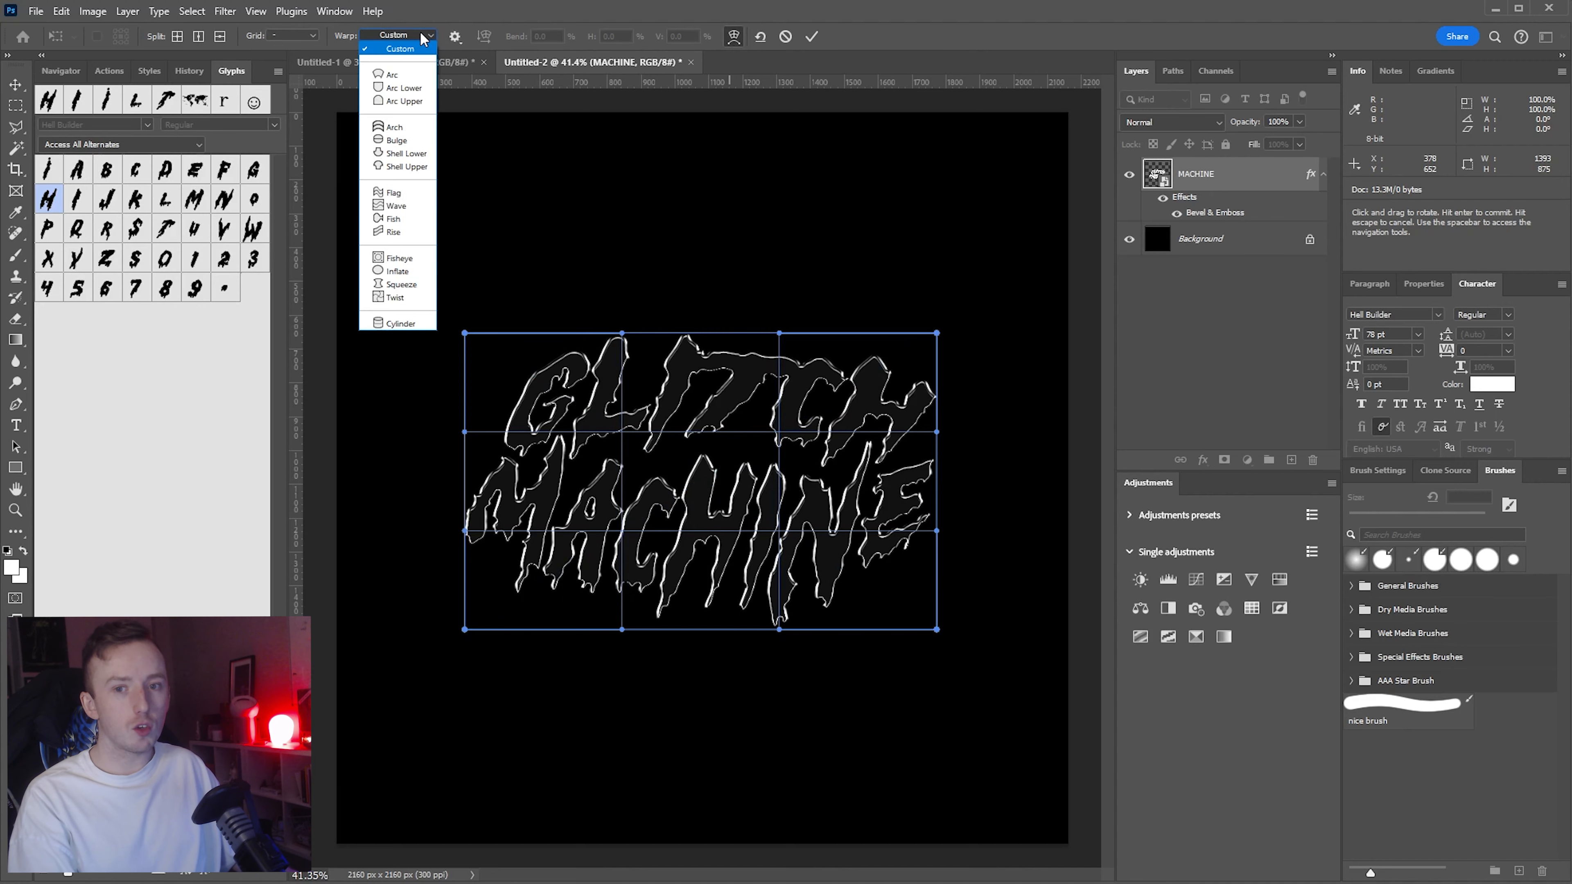
click(399, 258)
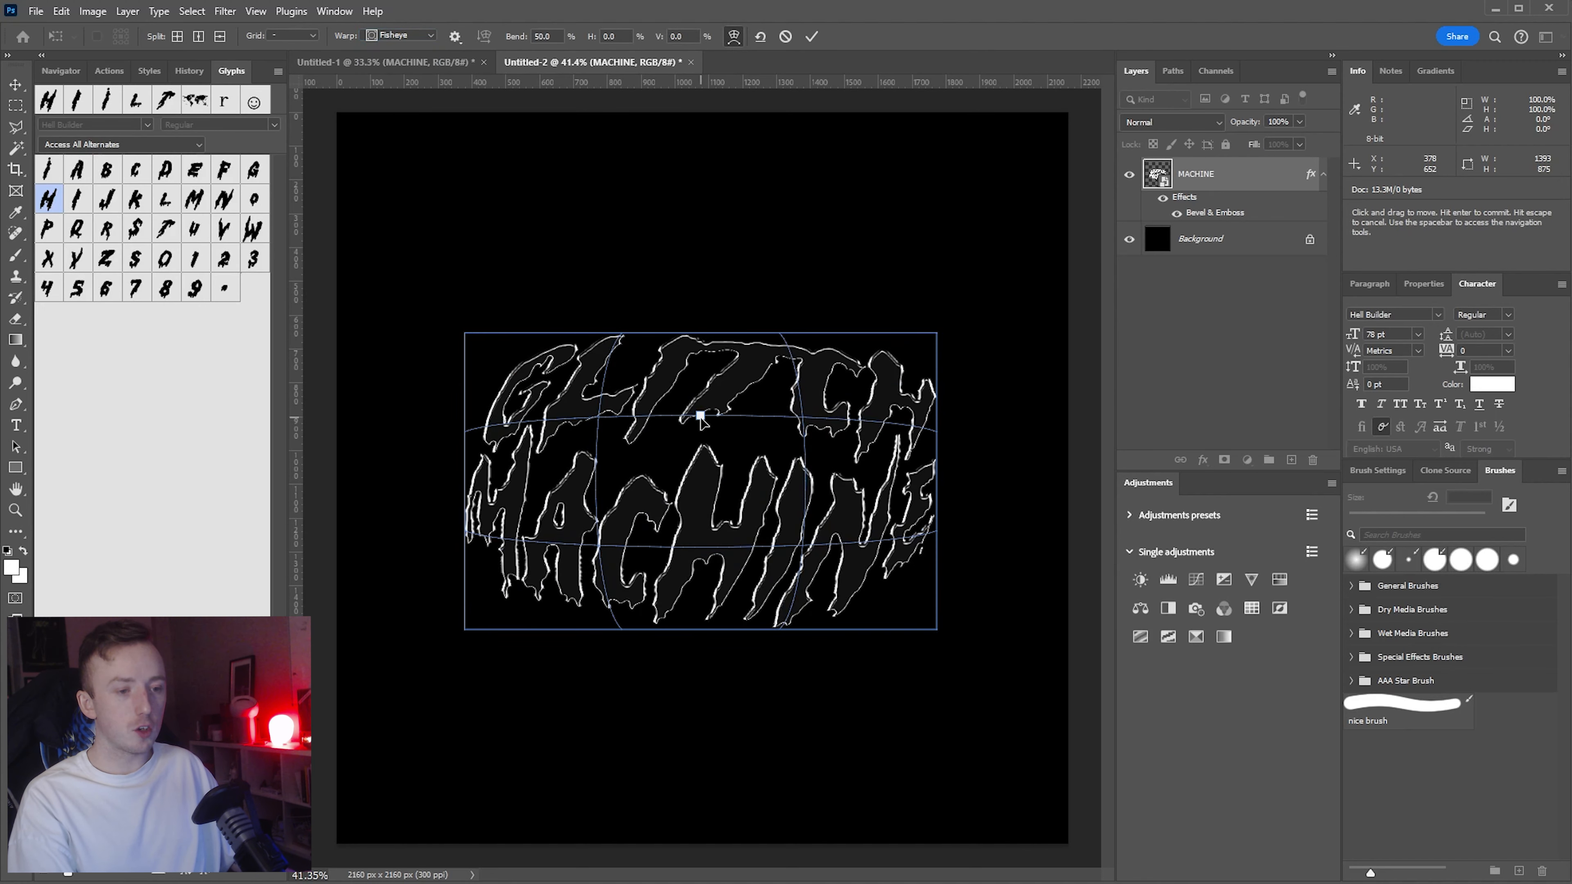
drag(701, 419, 701, 447)
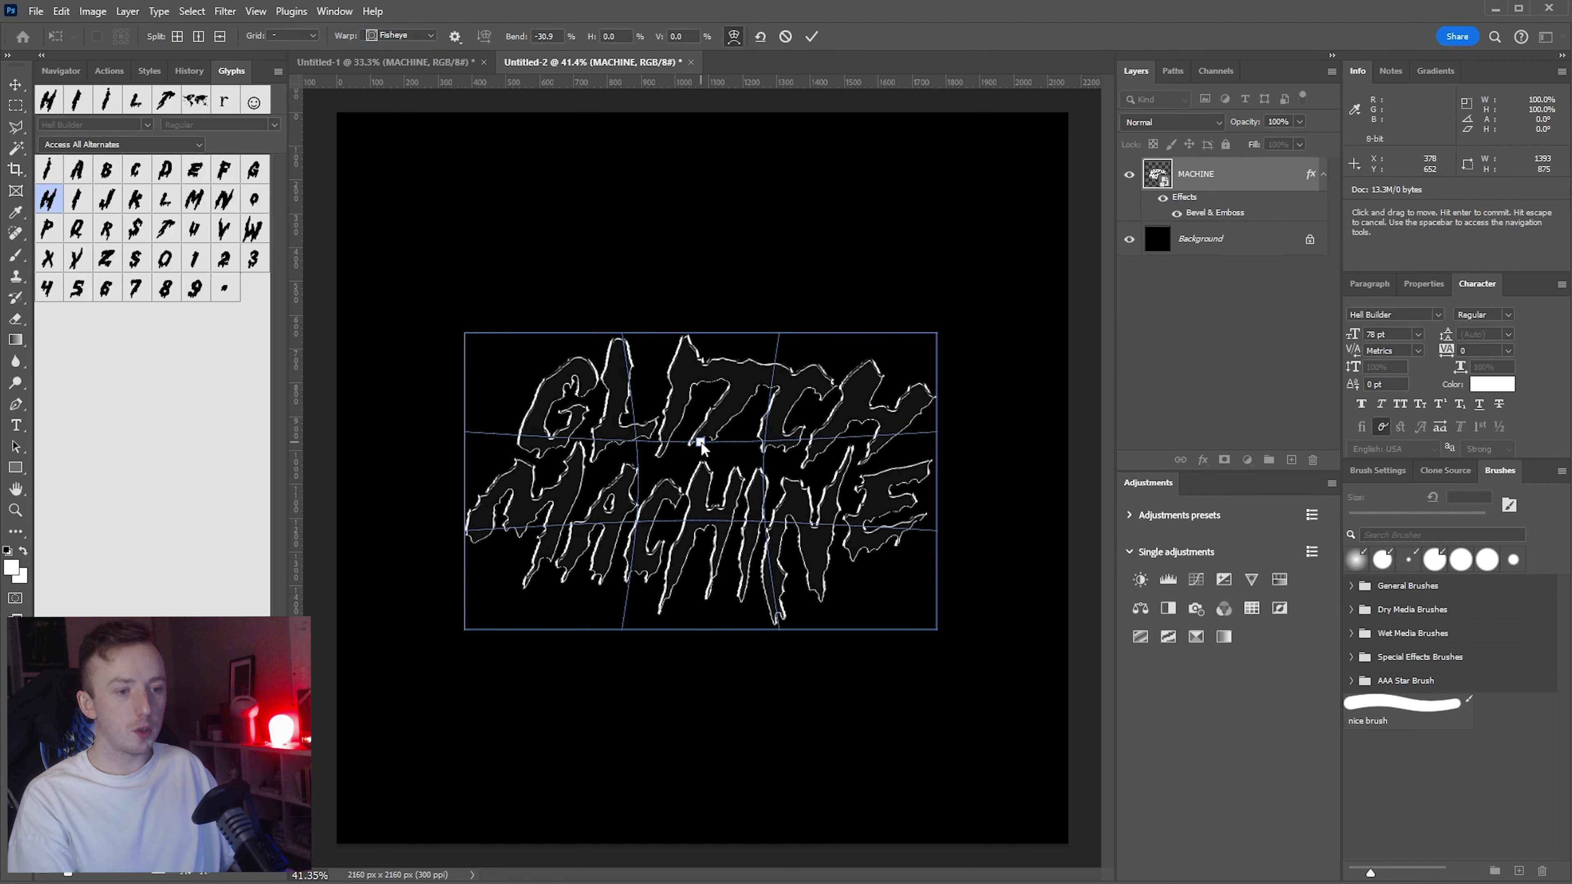
click(810, 37)
Step: Stretch the warped lettering taller around its centre and widen it slightly
key(ctrl+t)
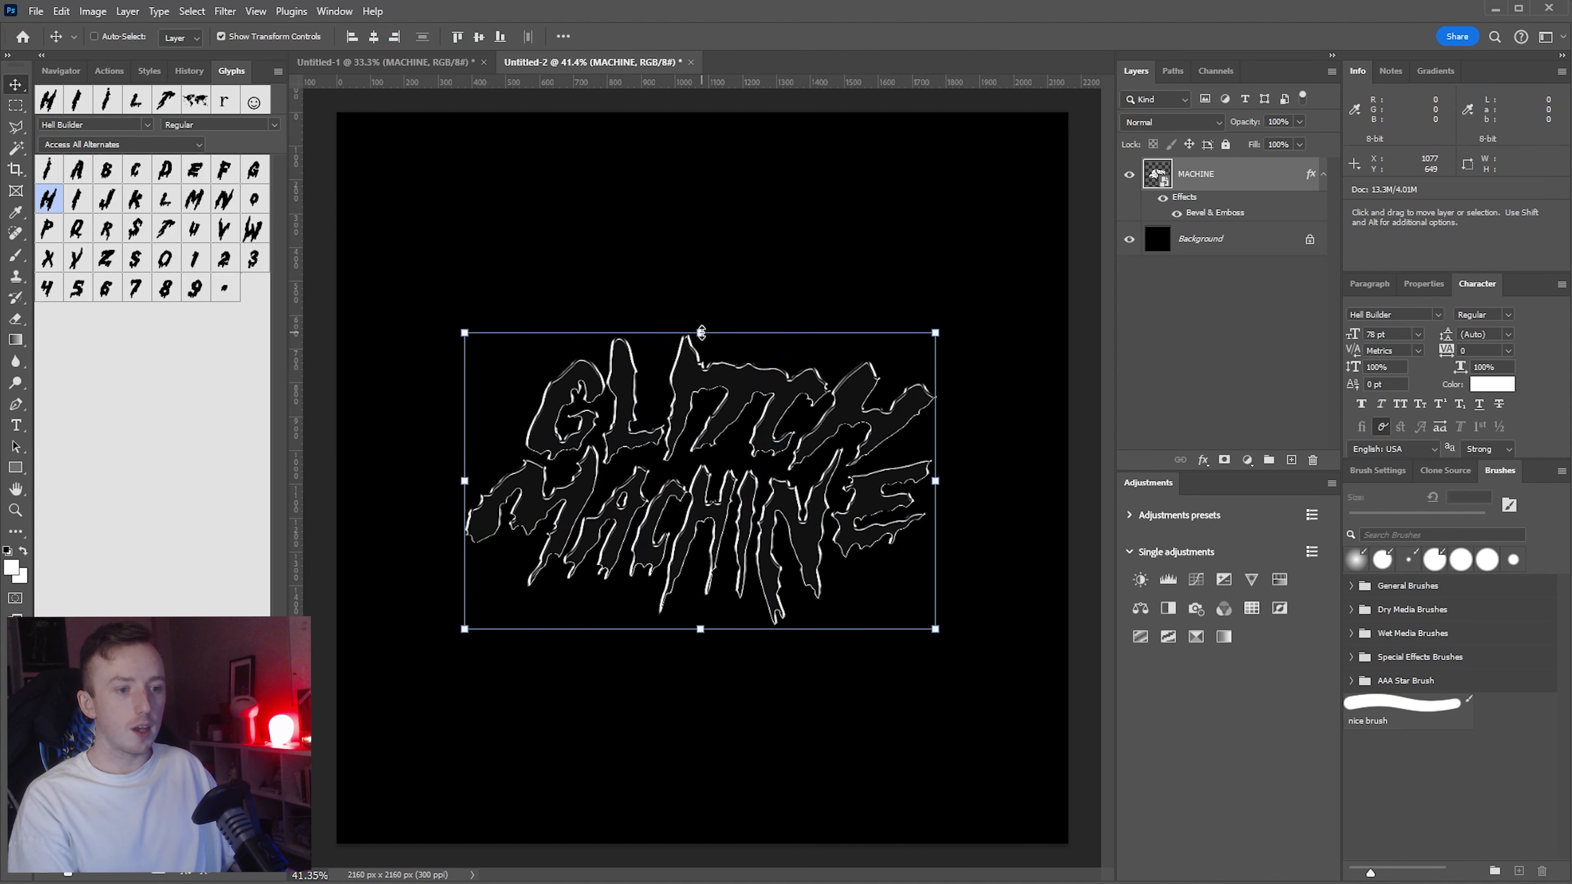
drag(701, 333, 701, 304)
key(Return)
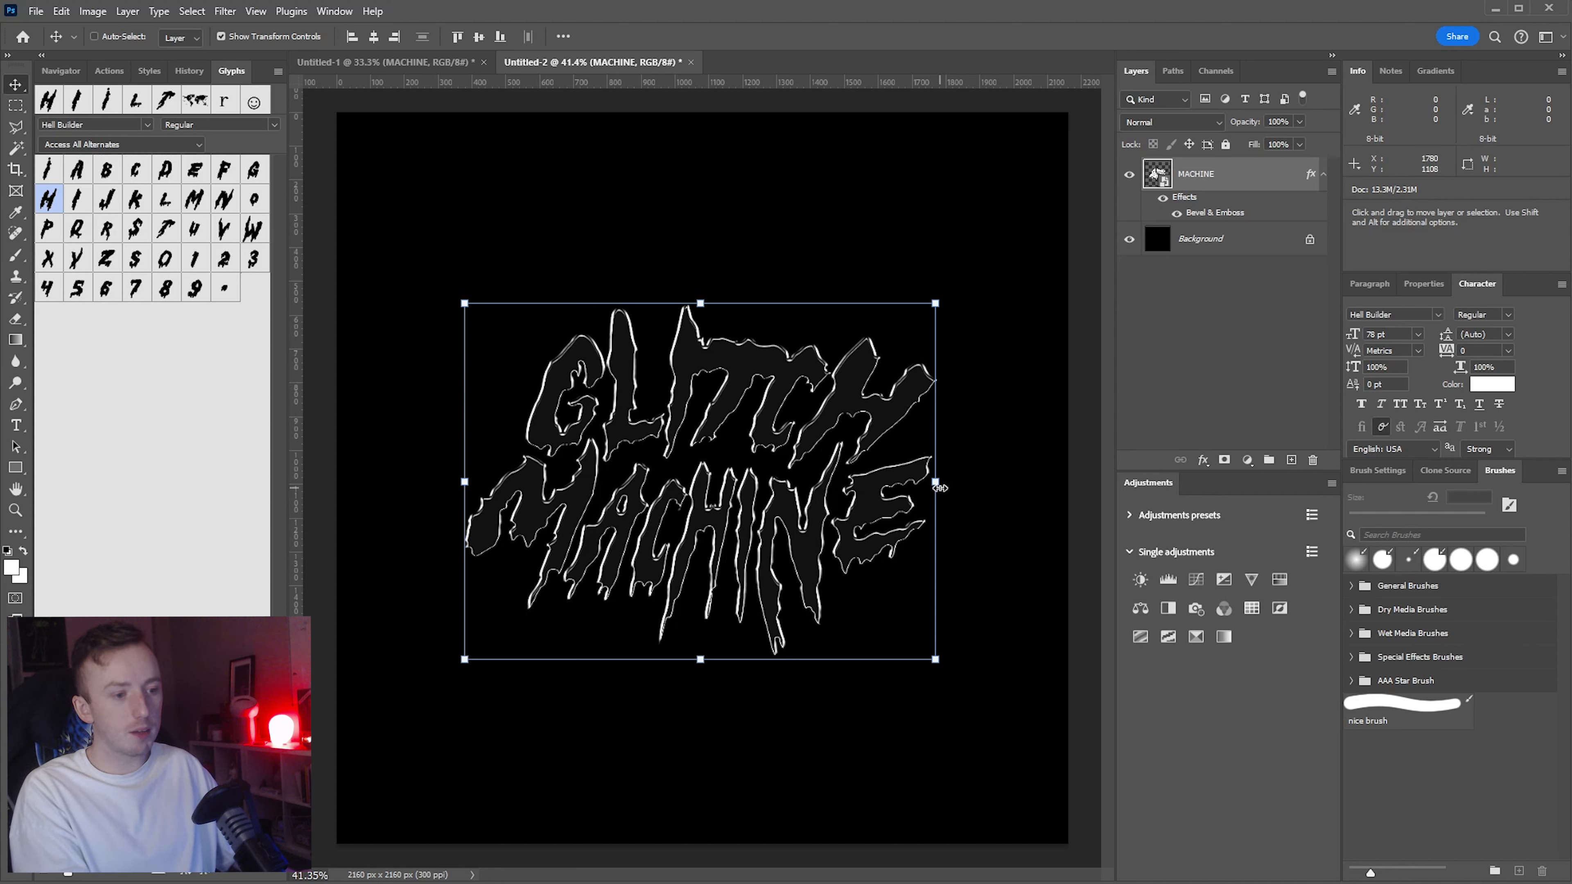
click(938, 487)
click(812, 36)
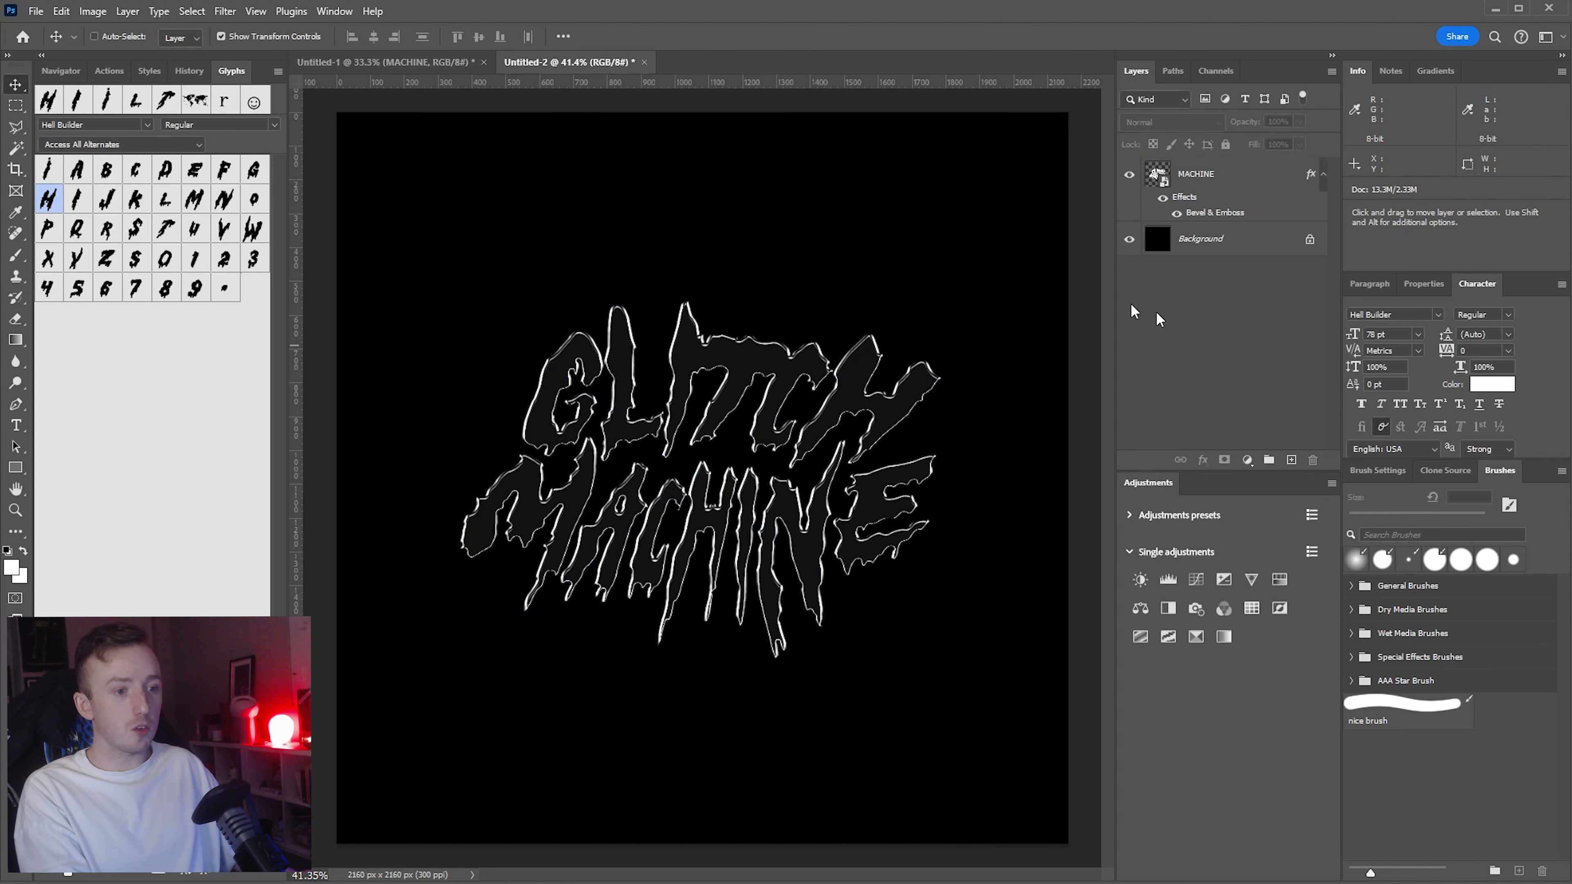
Step: Save a copy of the finished lettering artwork as a JPG image
click(37, 11)
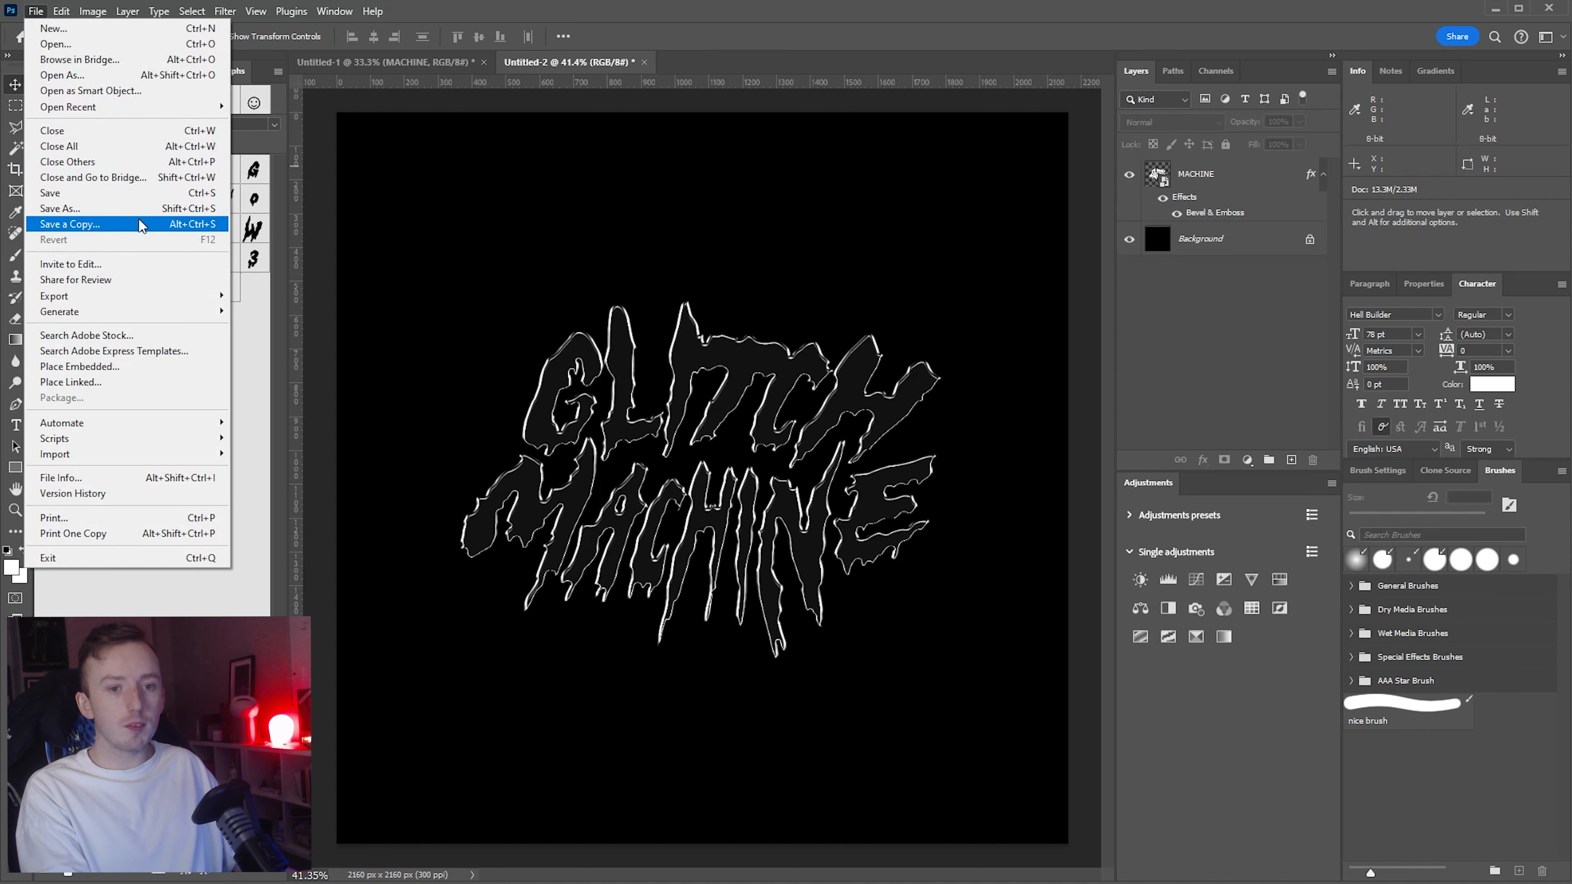
click(139, 220)
click(1097, 249)
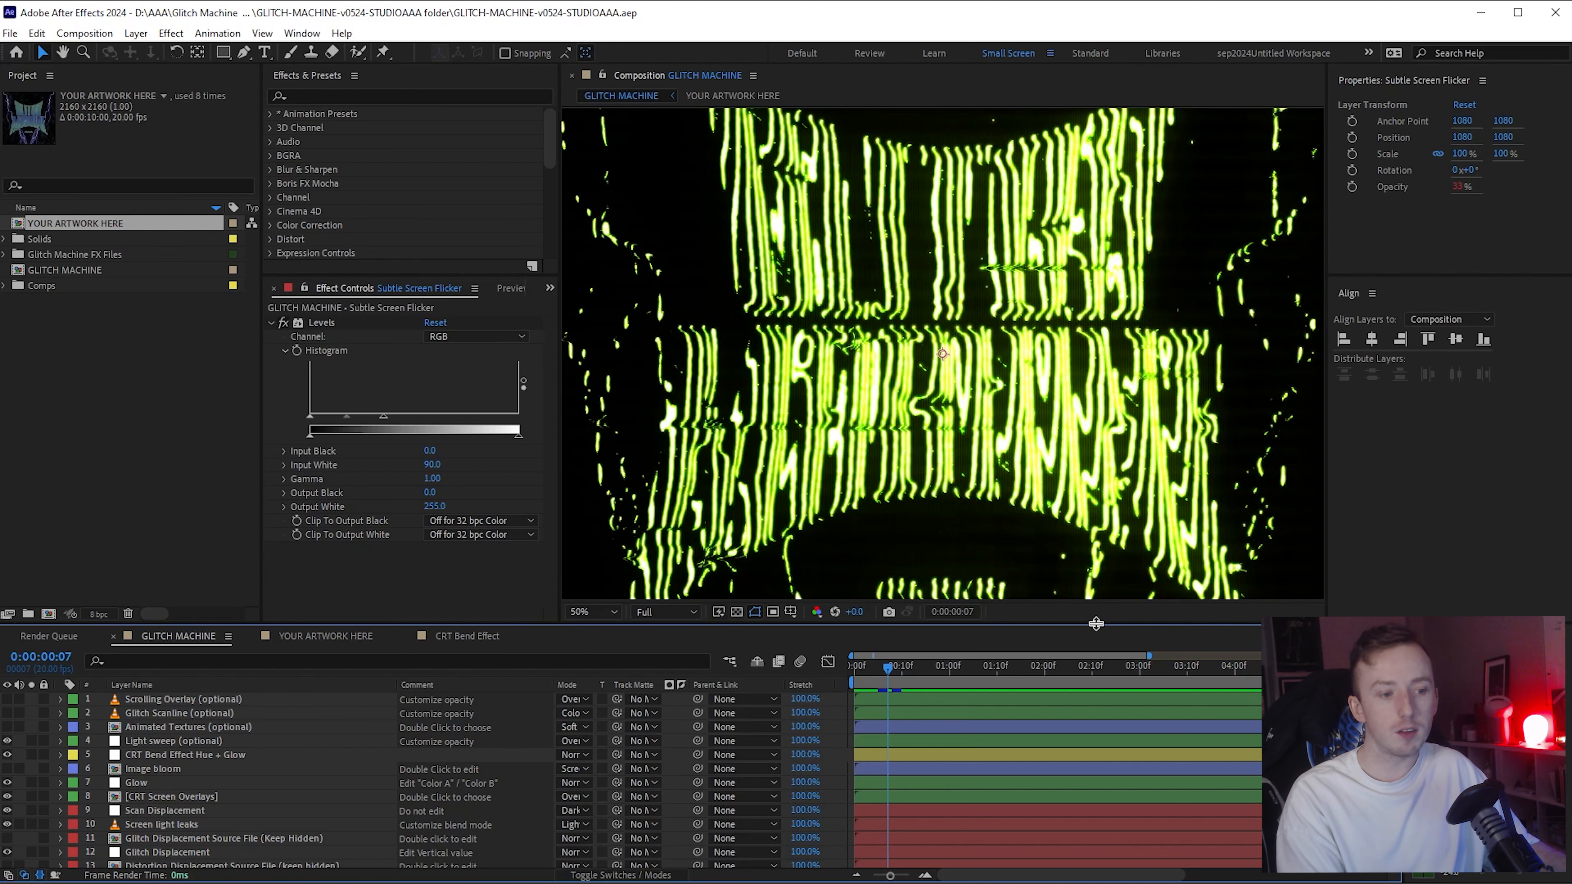
Step: In After Effects, replace the example art in the YOUR ARTWORK HERE composition with Untitled-1.jpg and view it in the GLITCH MACHINE composition
drag(1097, 623, 785, 348)
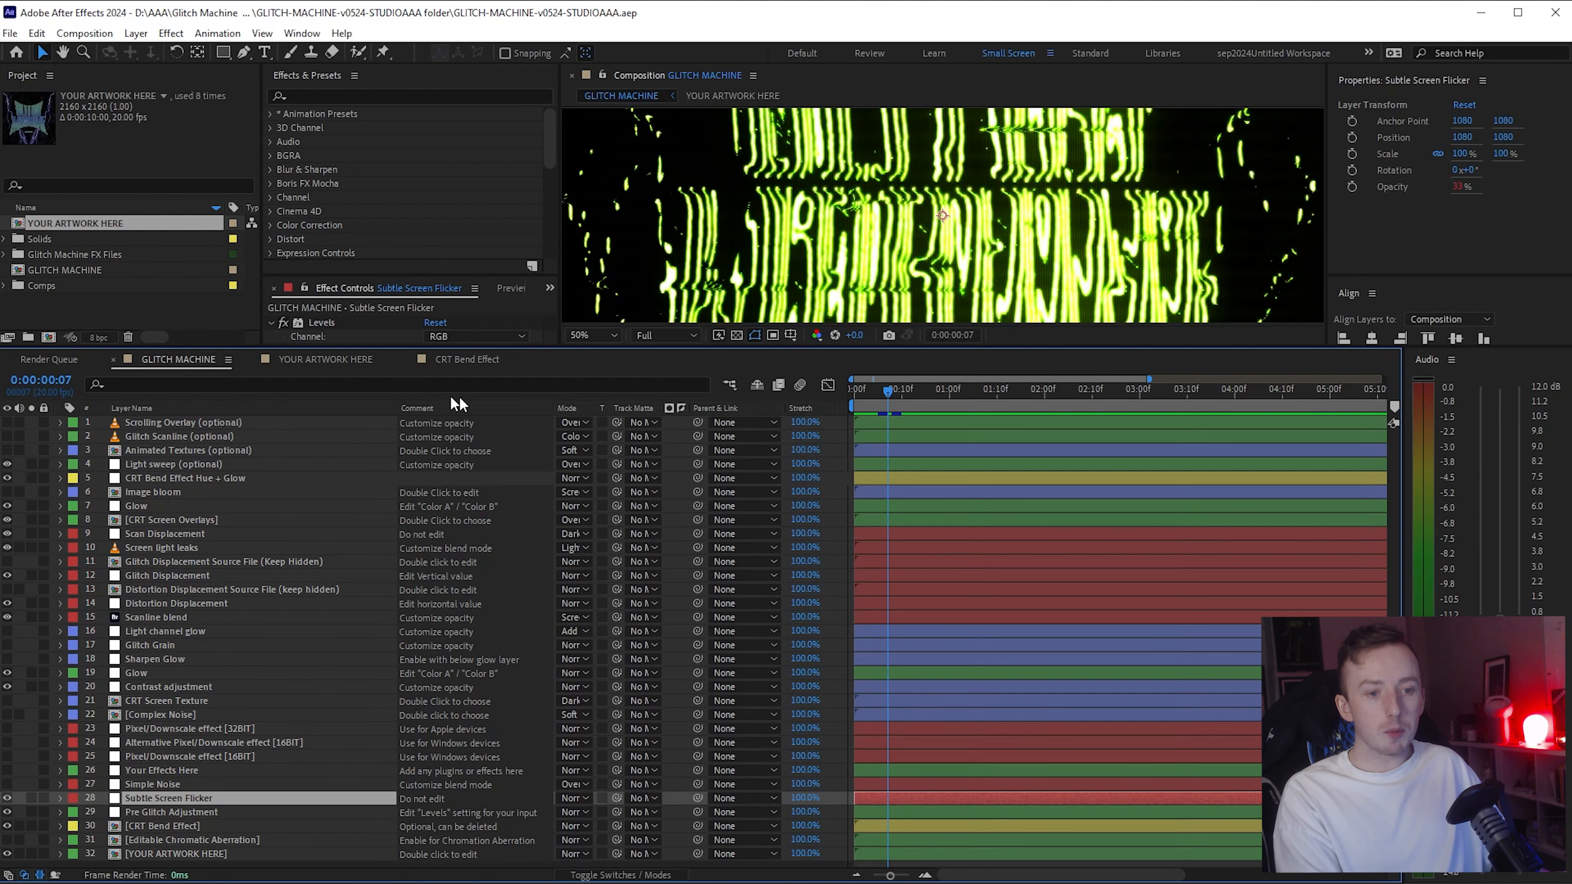
click(303, 361)
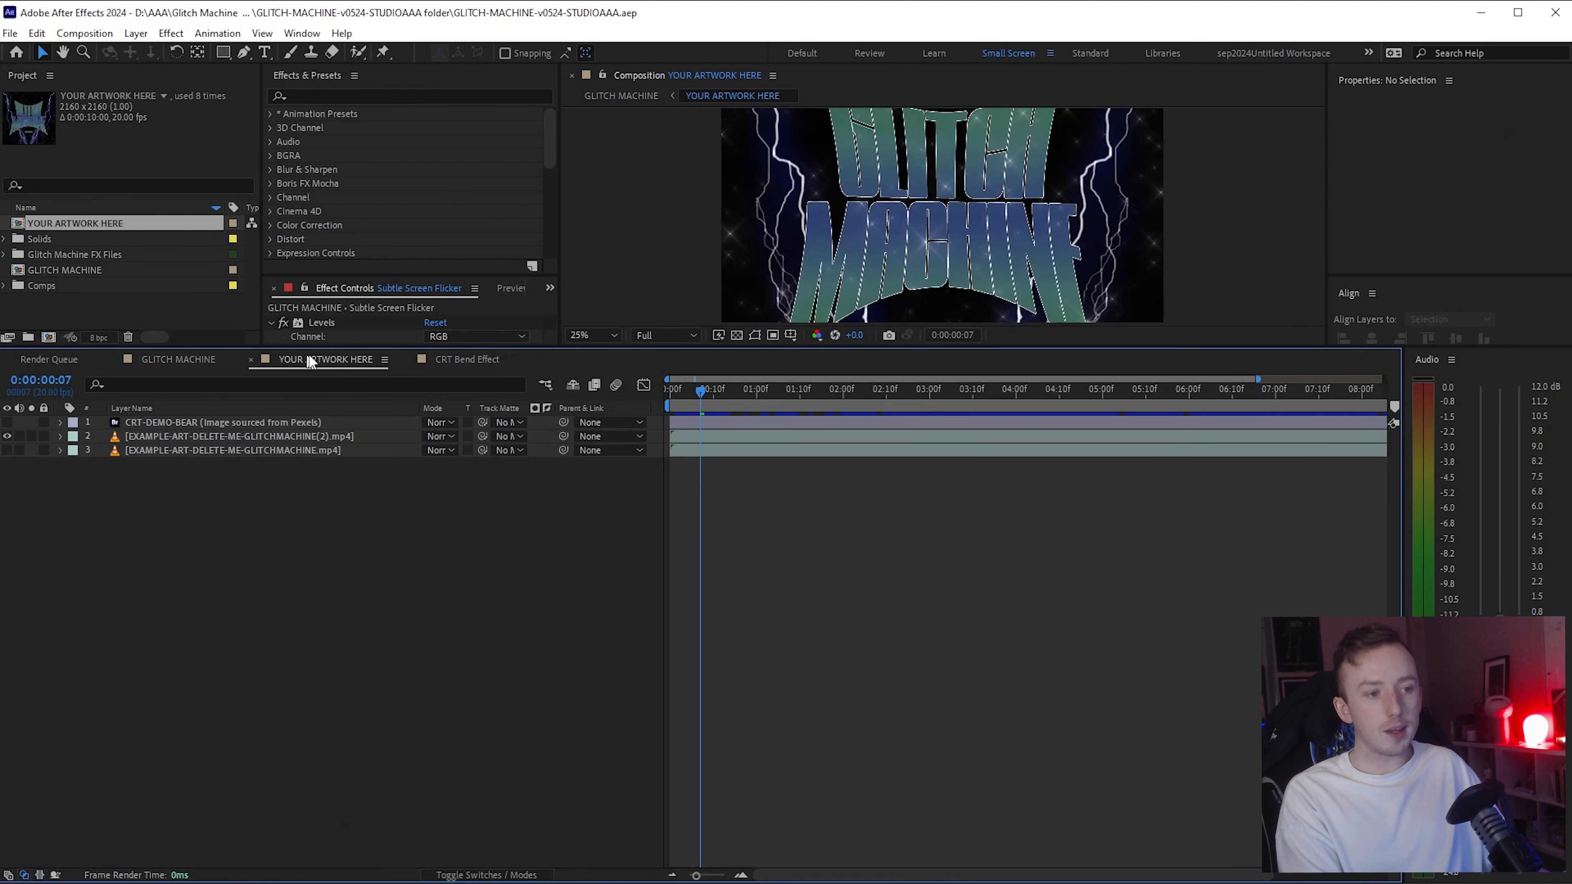
drag(1076, 346, 1052, 515)
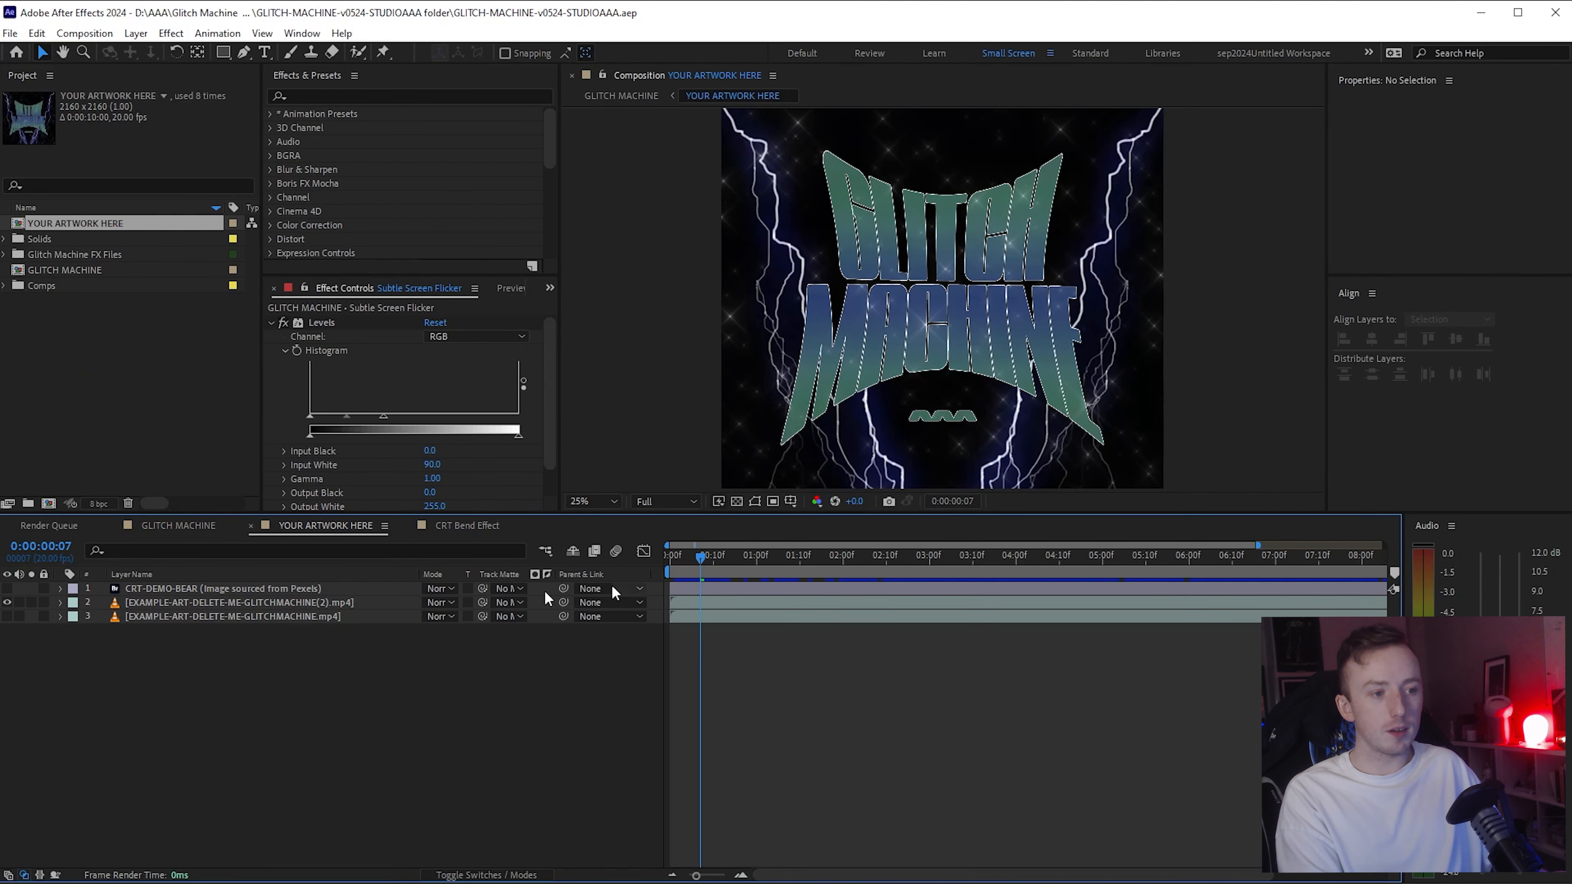
click(8, 602)
drag(1570, 446, 249, 752)
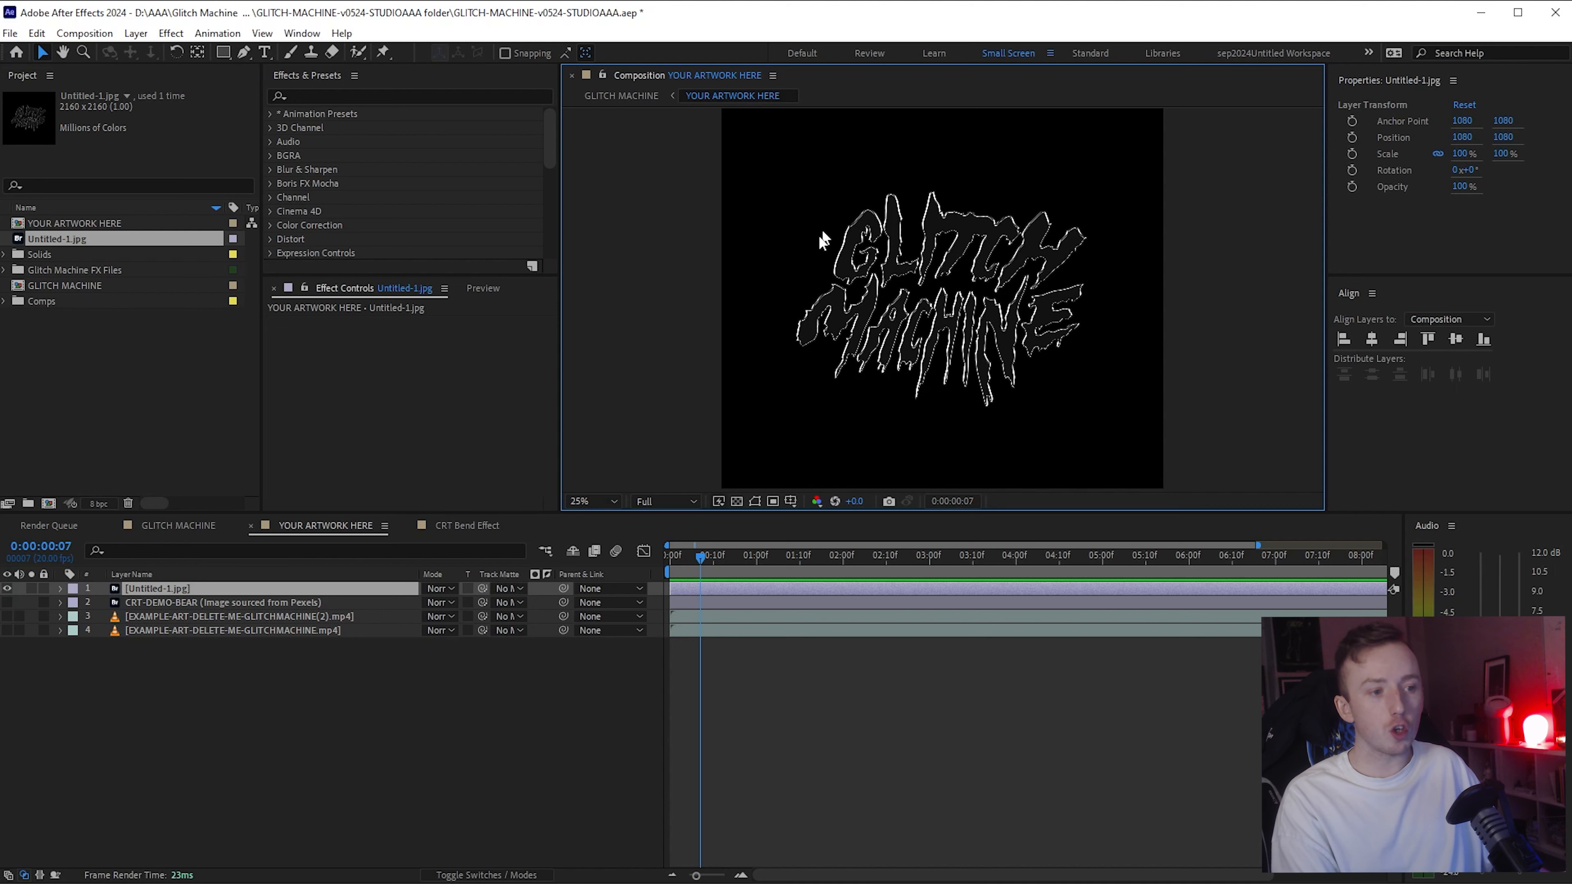
key(period)
click(182, 525)
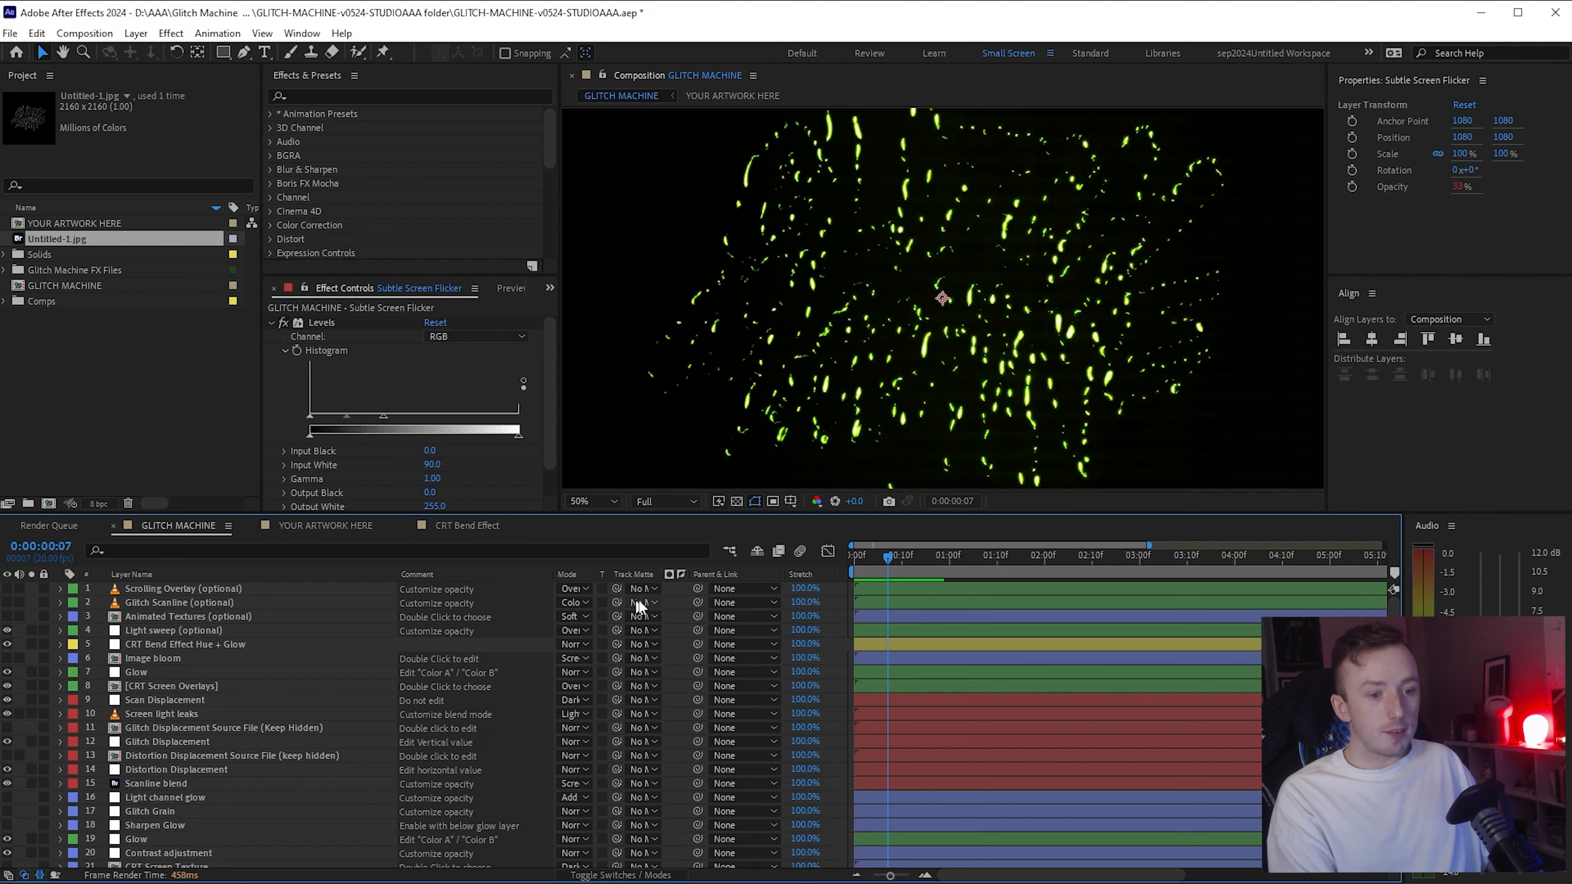
Step: In the CRT Bend Effect composition, hide the Animated Threshold layer and show the Static Threshold layer
click(467, 527)
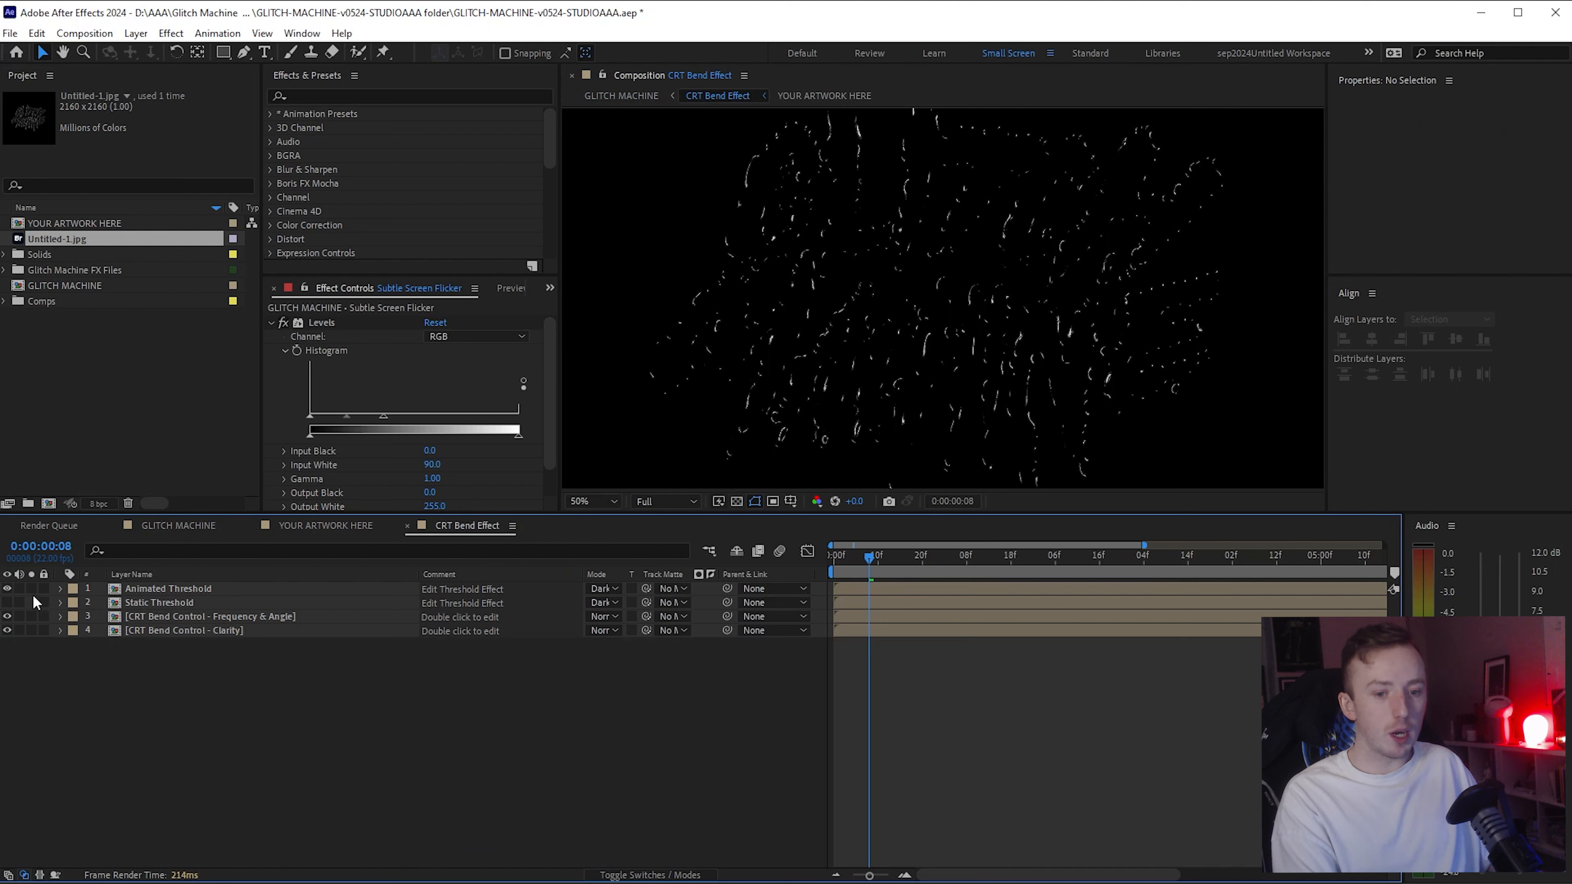
click(7, 589)
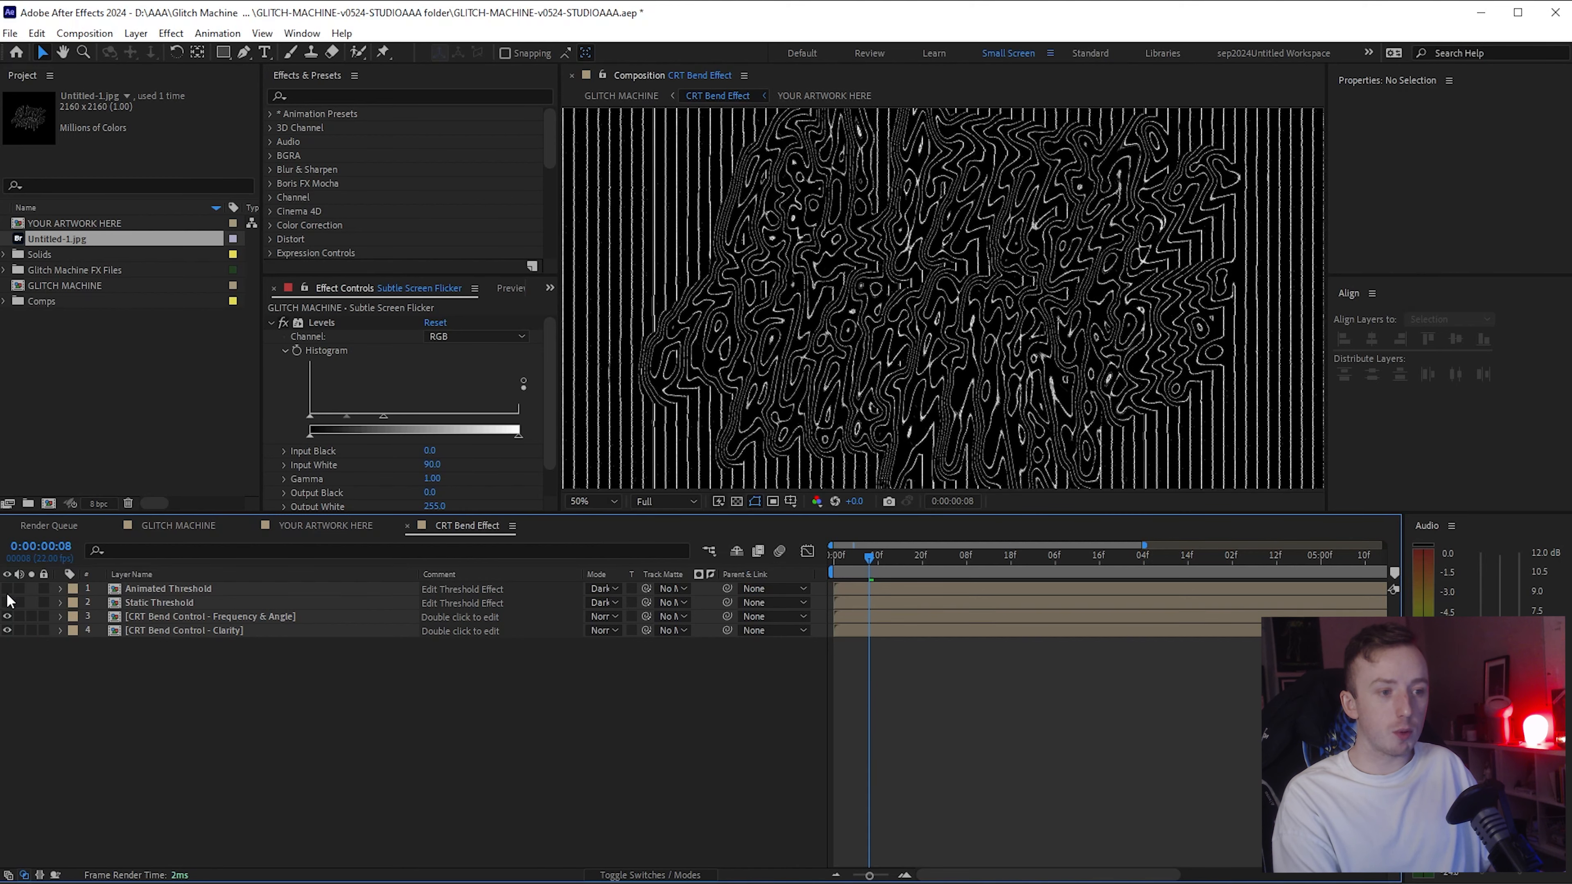
click(8, 603)
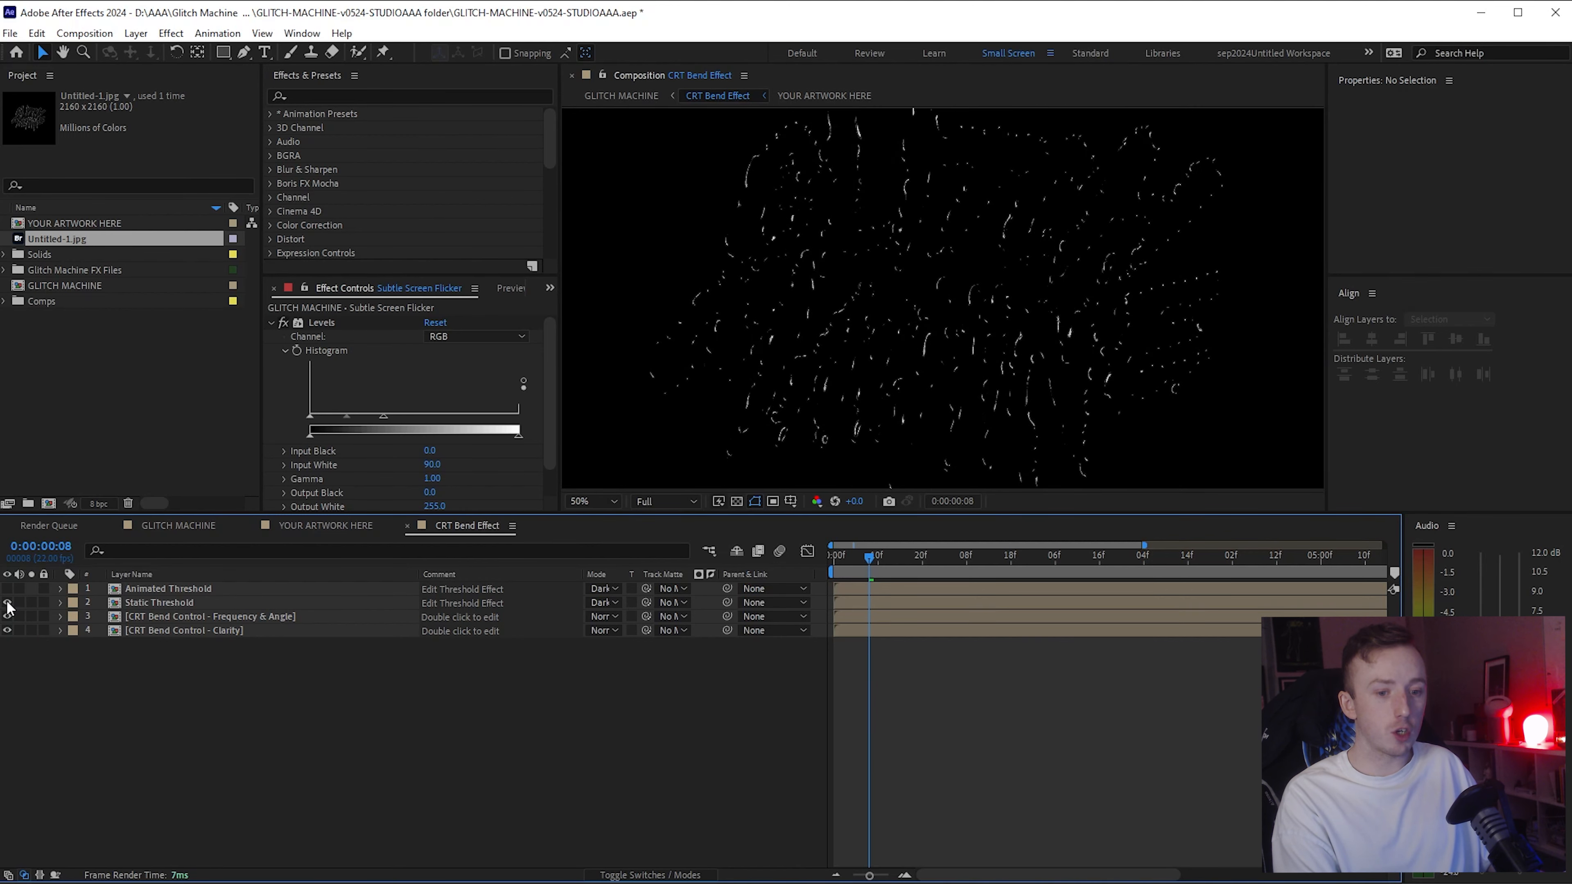
Step: In the CRT Bend Control - Clarity composition, set the Clarity Controls layer's Gaussian Blur blurriness to 182.3
click(211, 632)
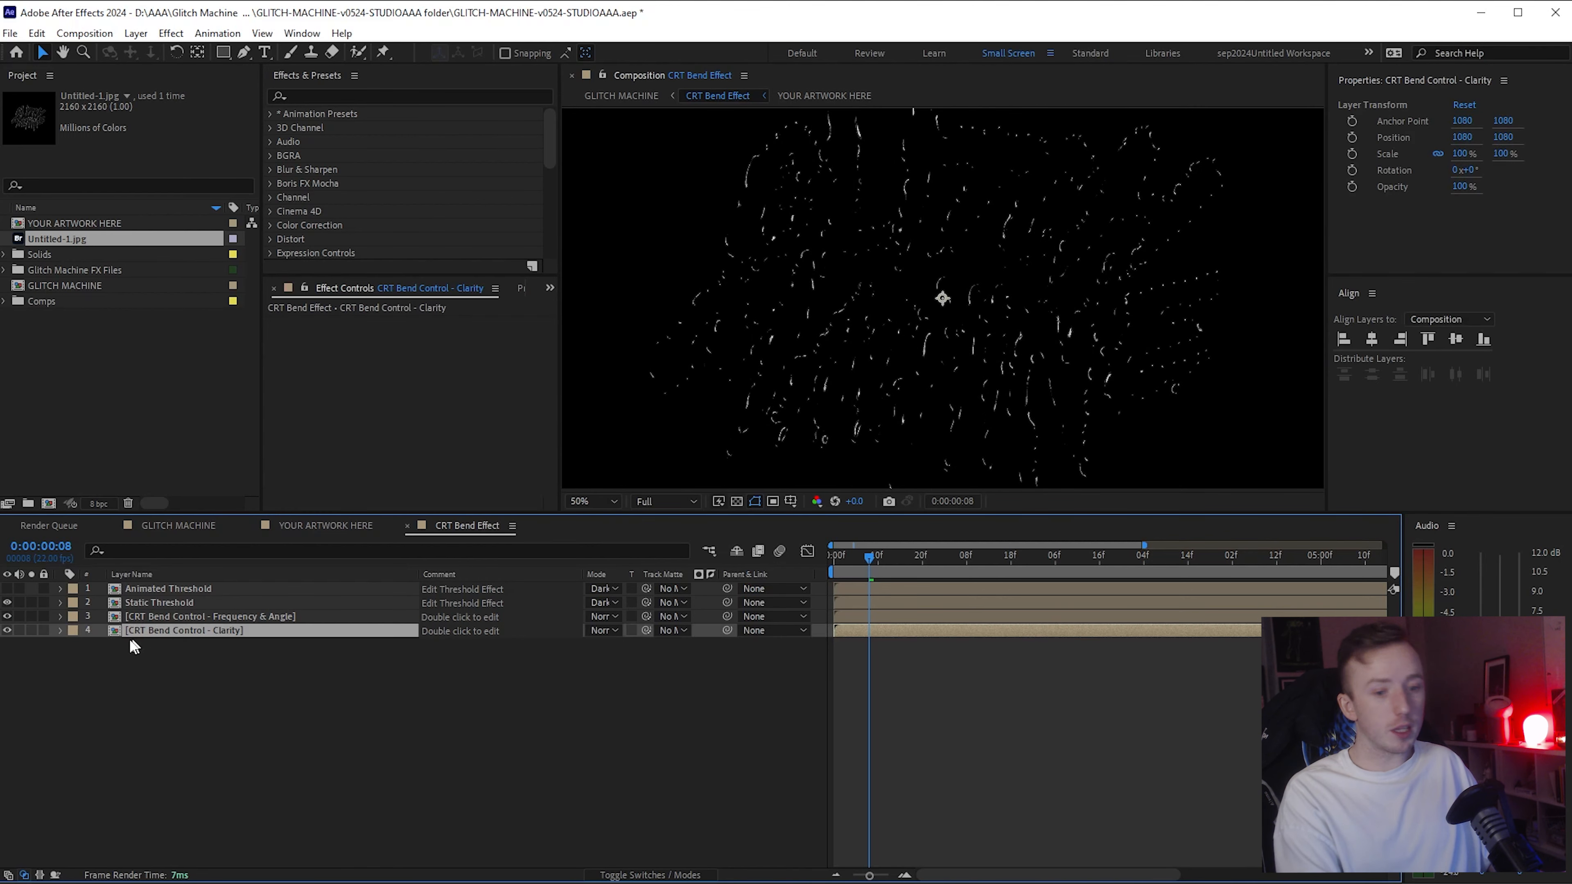
double_click(203, 632)
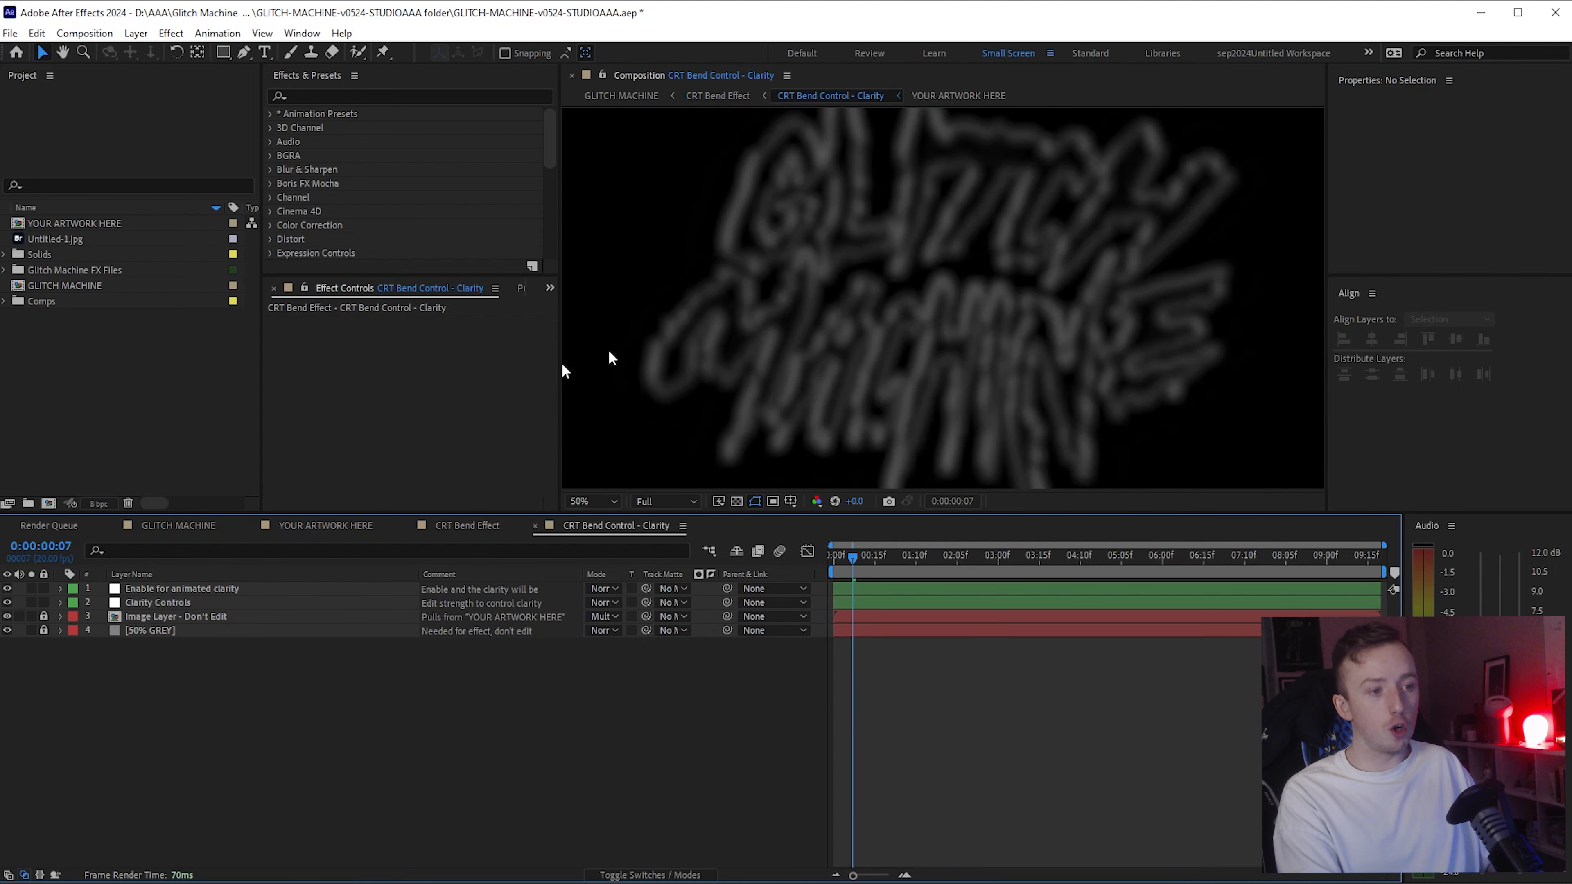
click(152, 602)
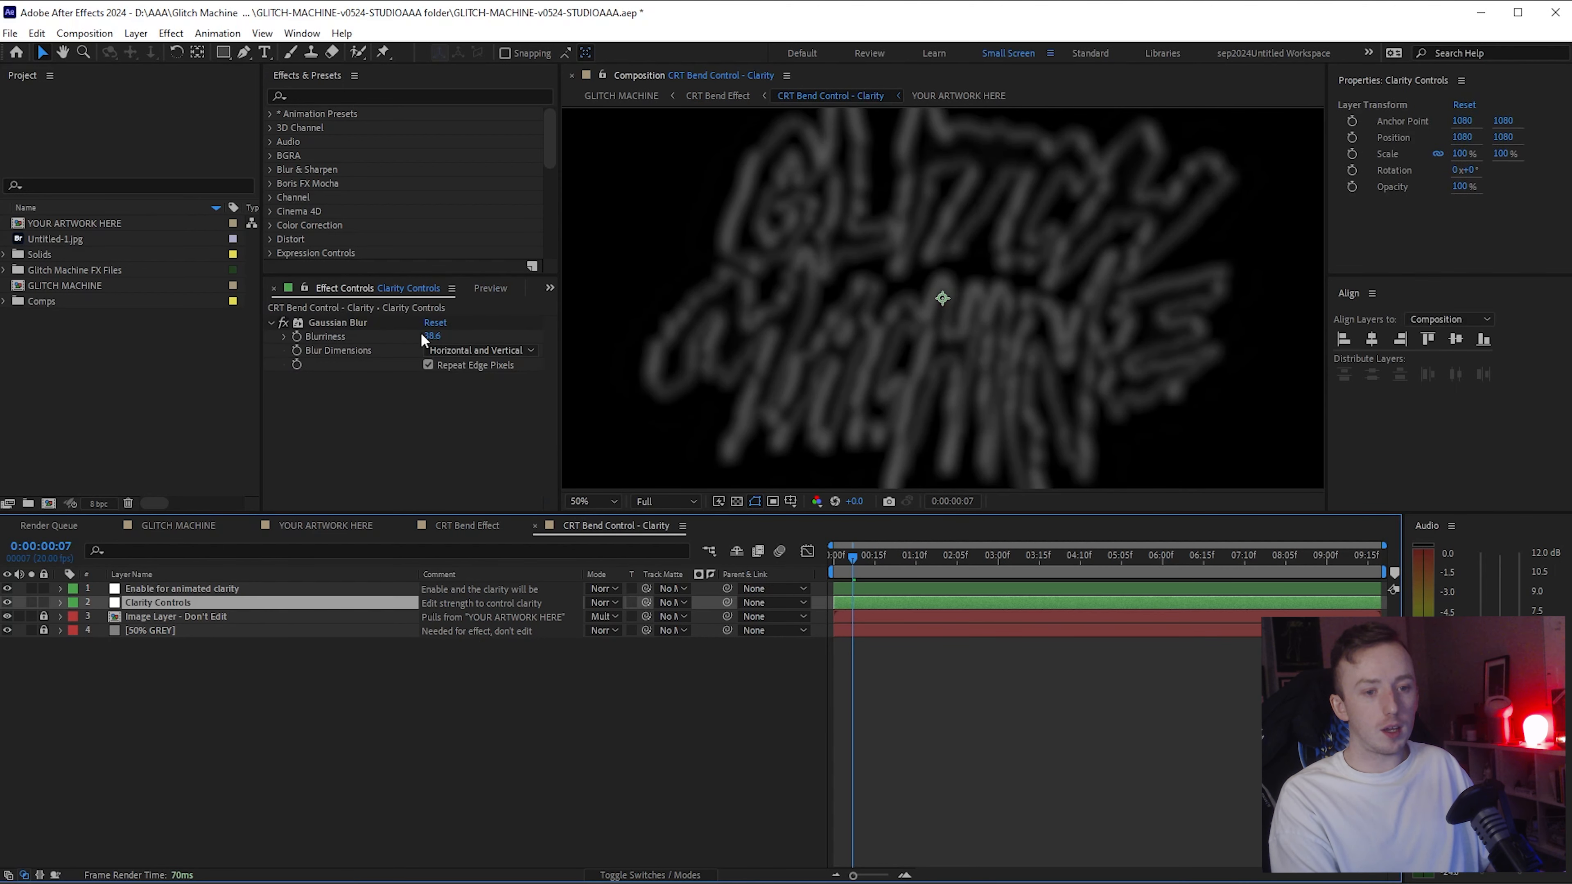
drag(433, 336, 1410, 308)
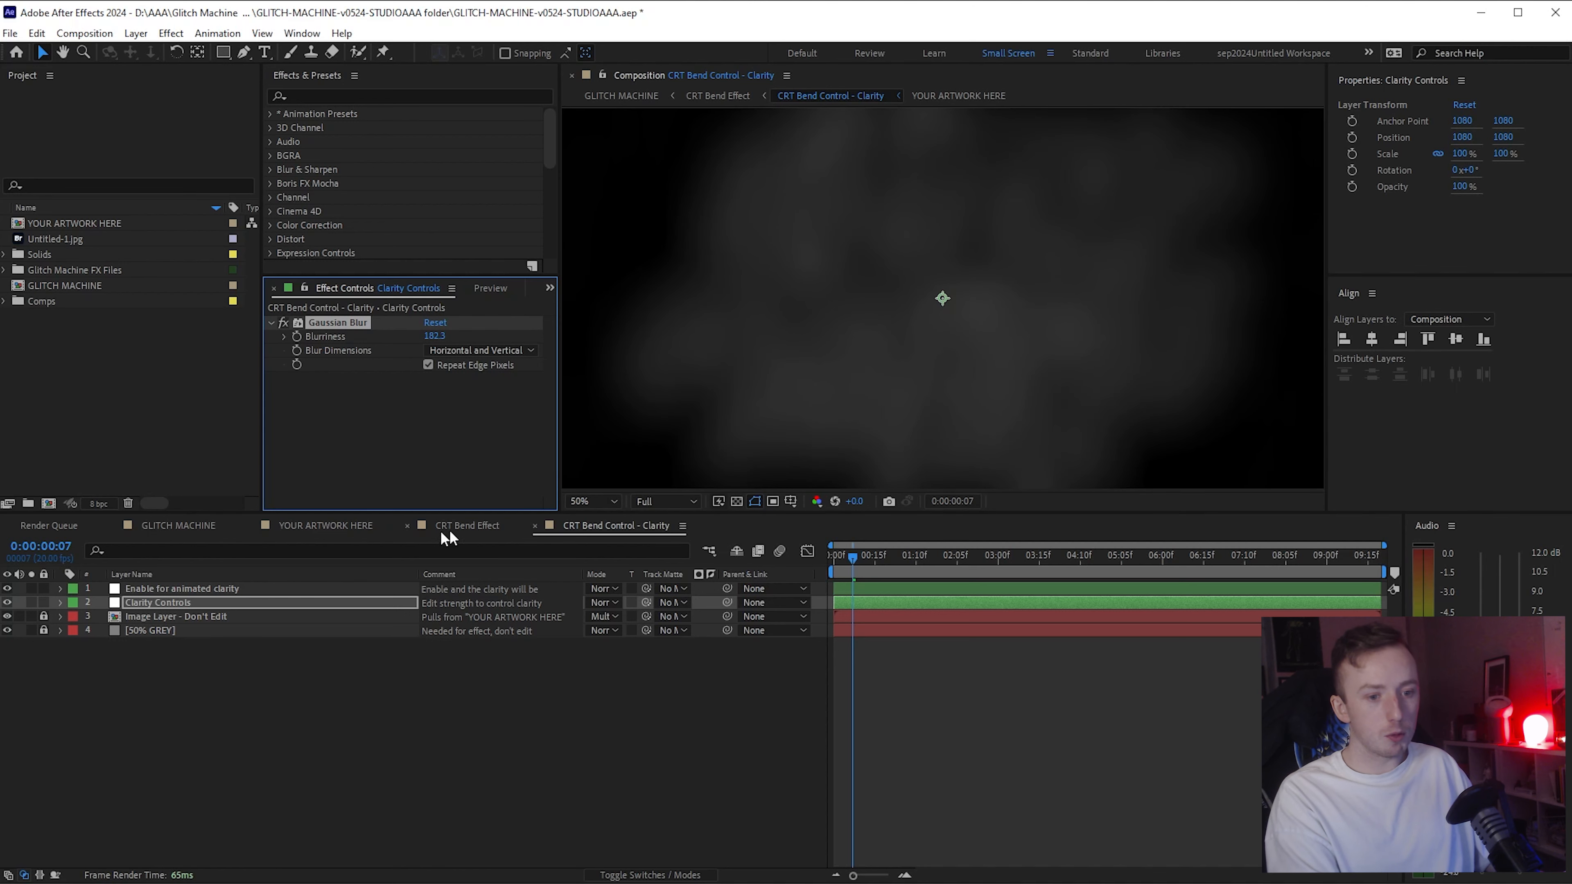
Step: In the CRT Bend Effect composition, set the Static Threshold layer's threshold to 9.6 and check it in the GLITCH MACHINE composition
click(478, 527)
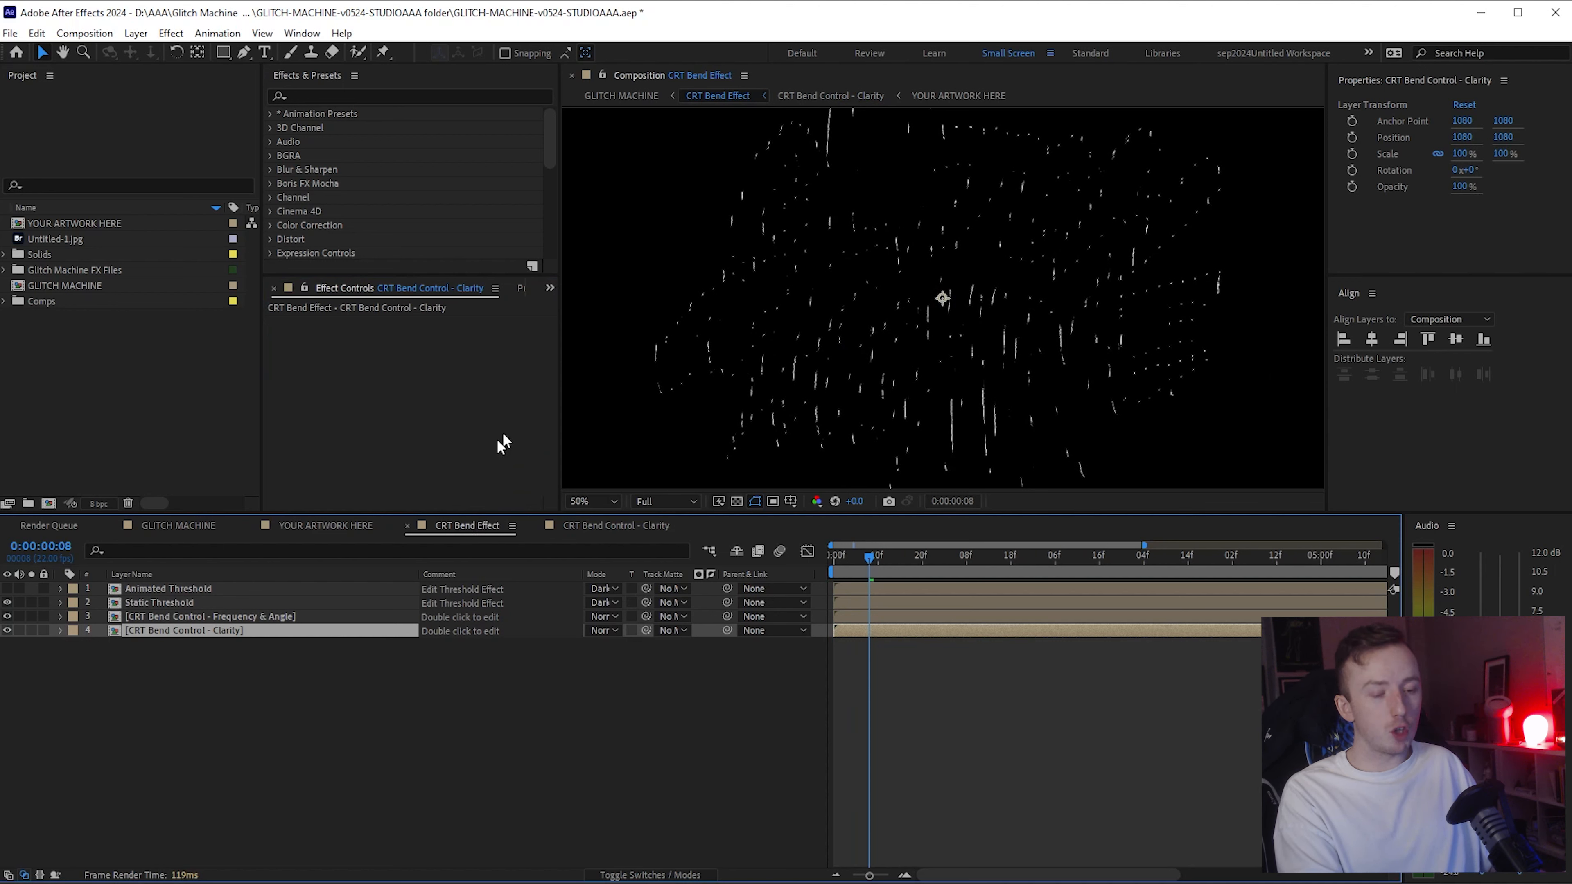
click(147, 602)
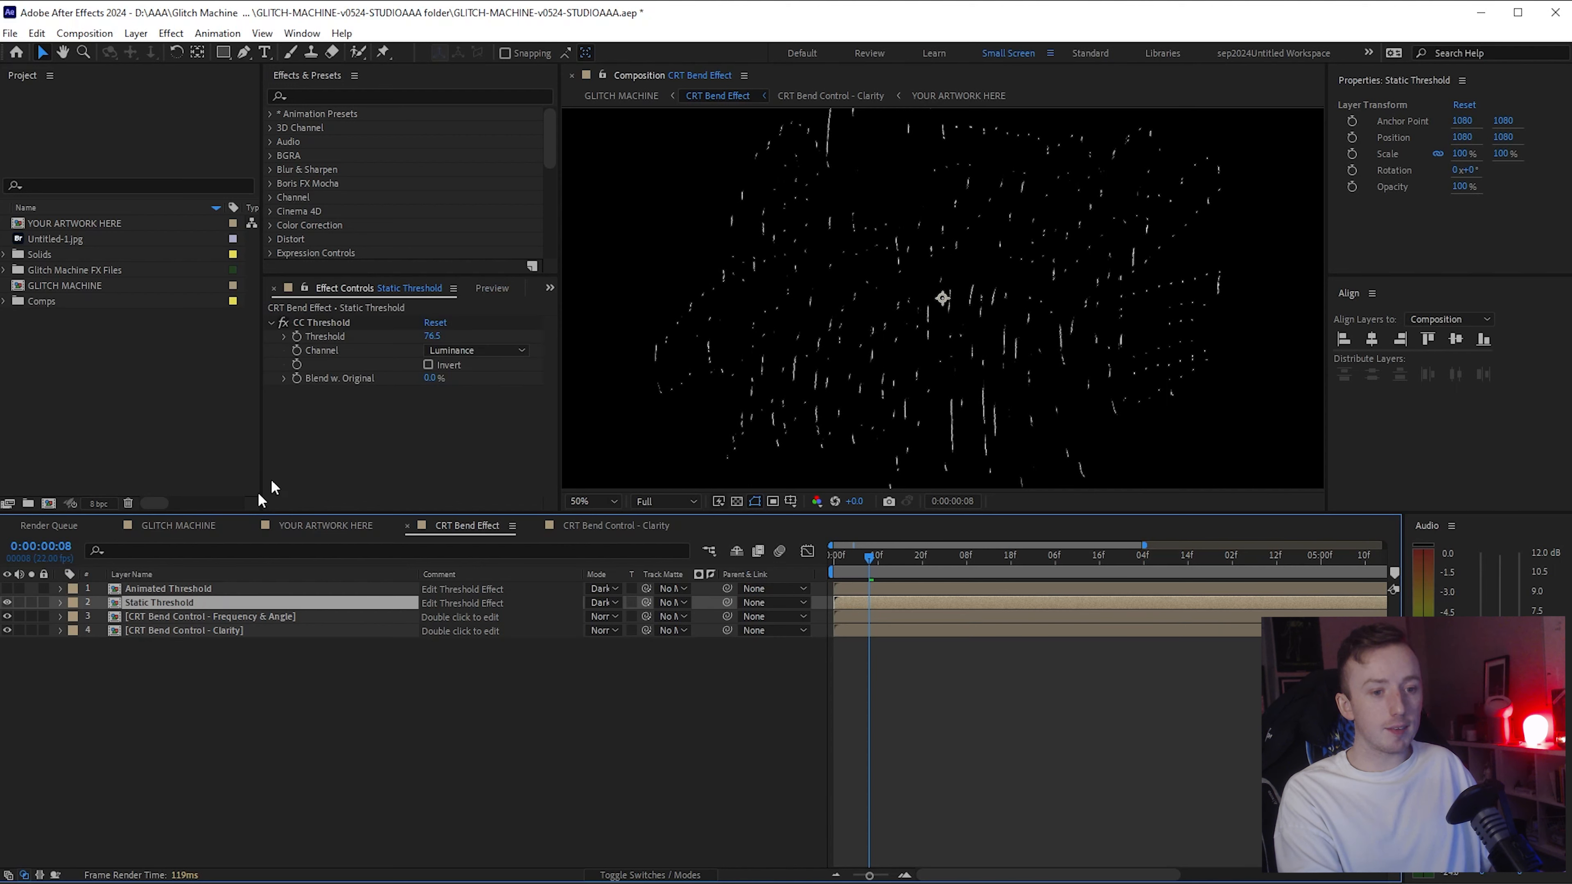
click(284, 337)
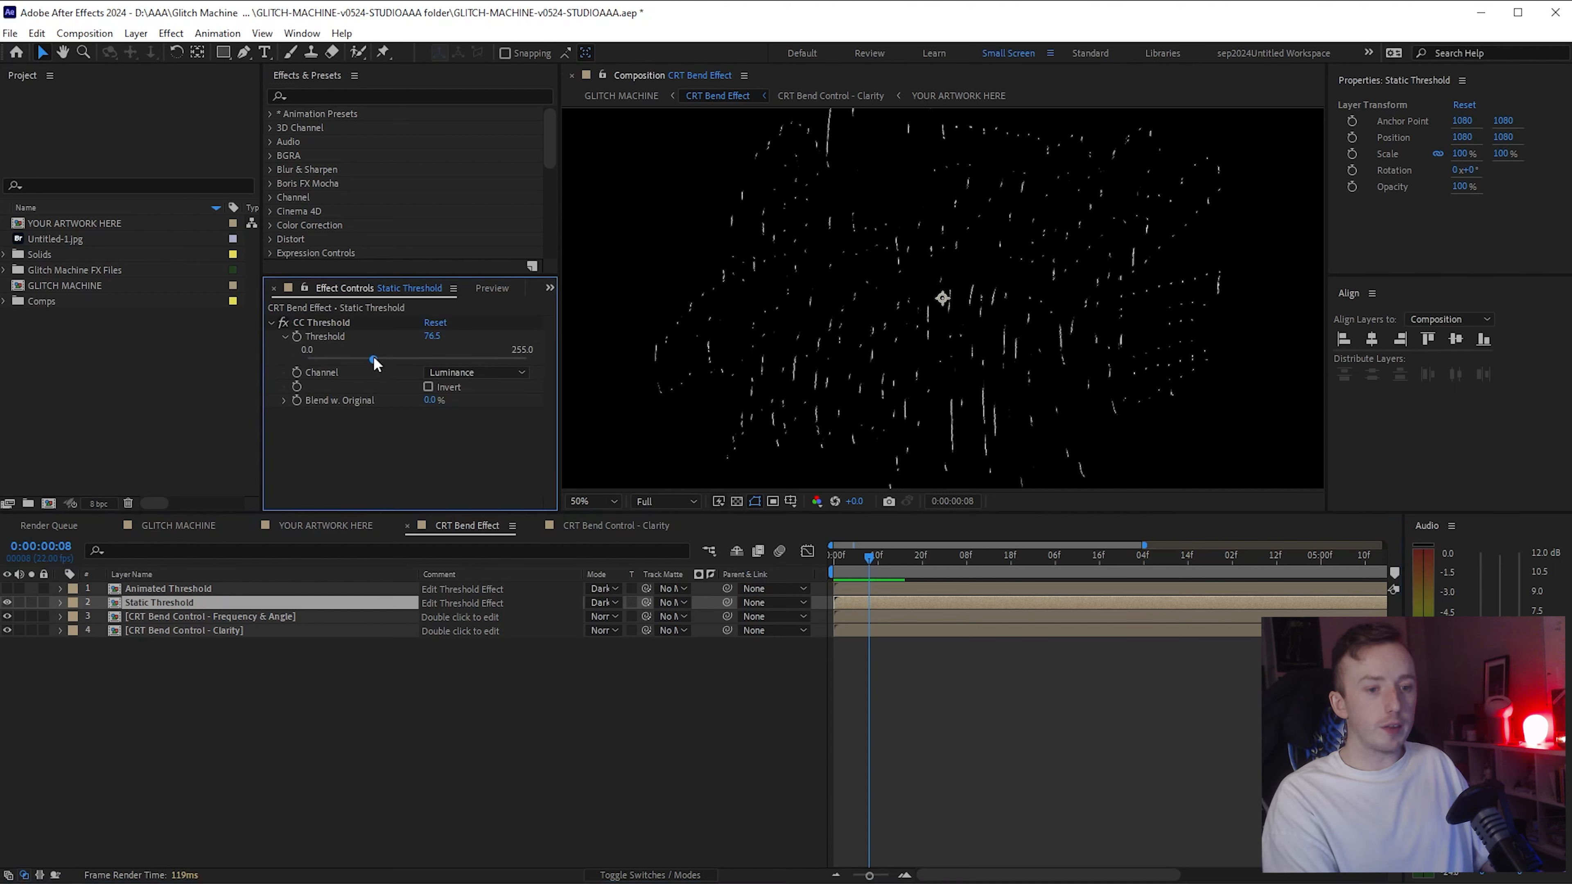
drag(375, 360, 317, 361)
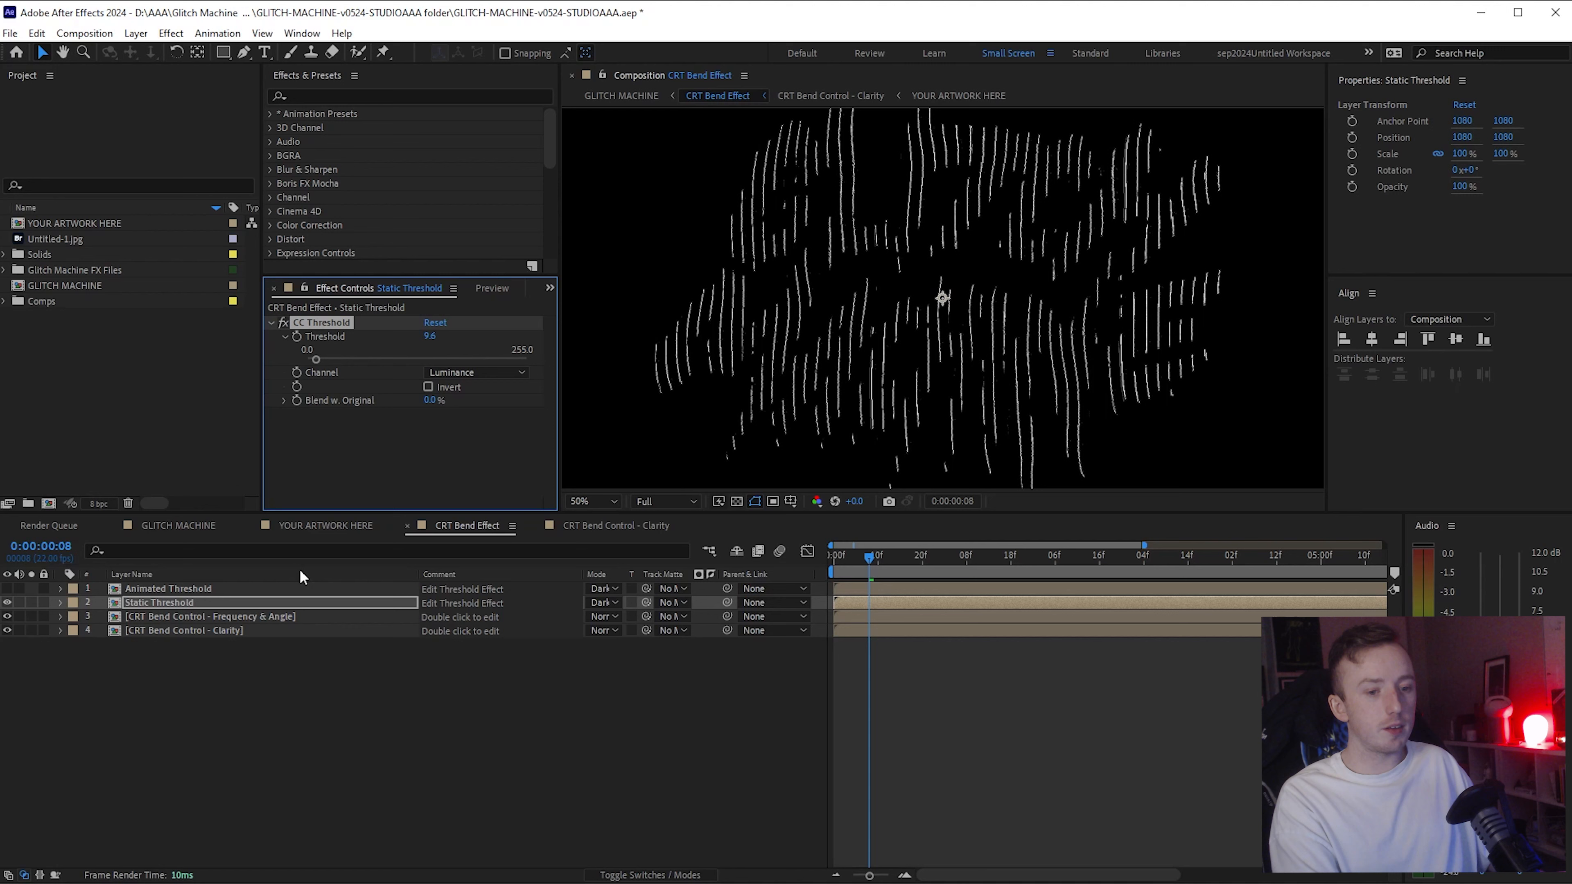
click(148, 527)
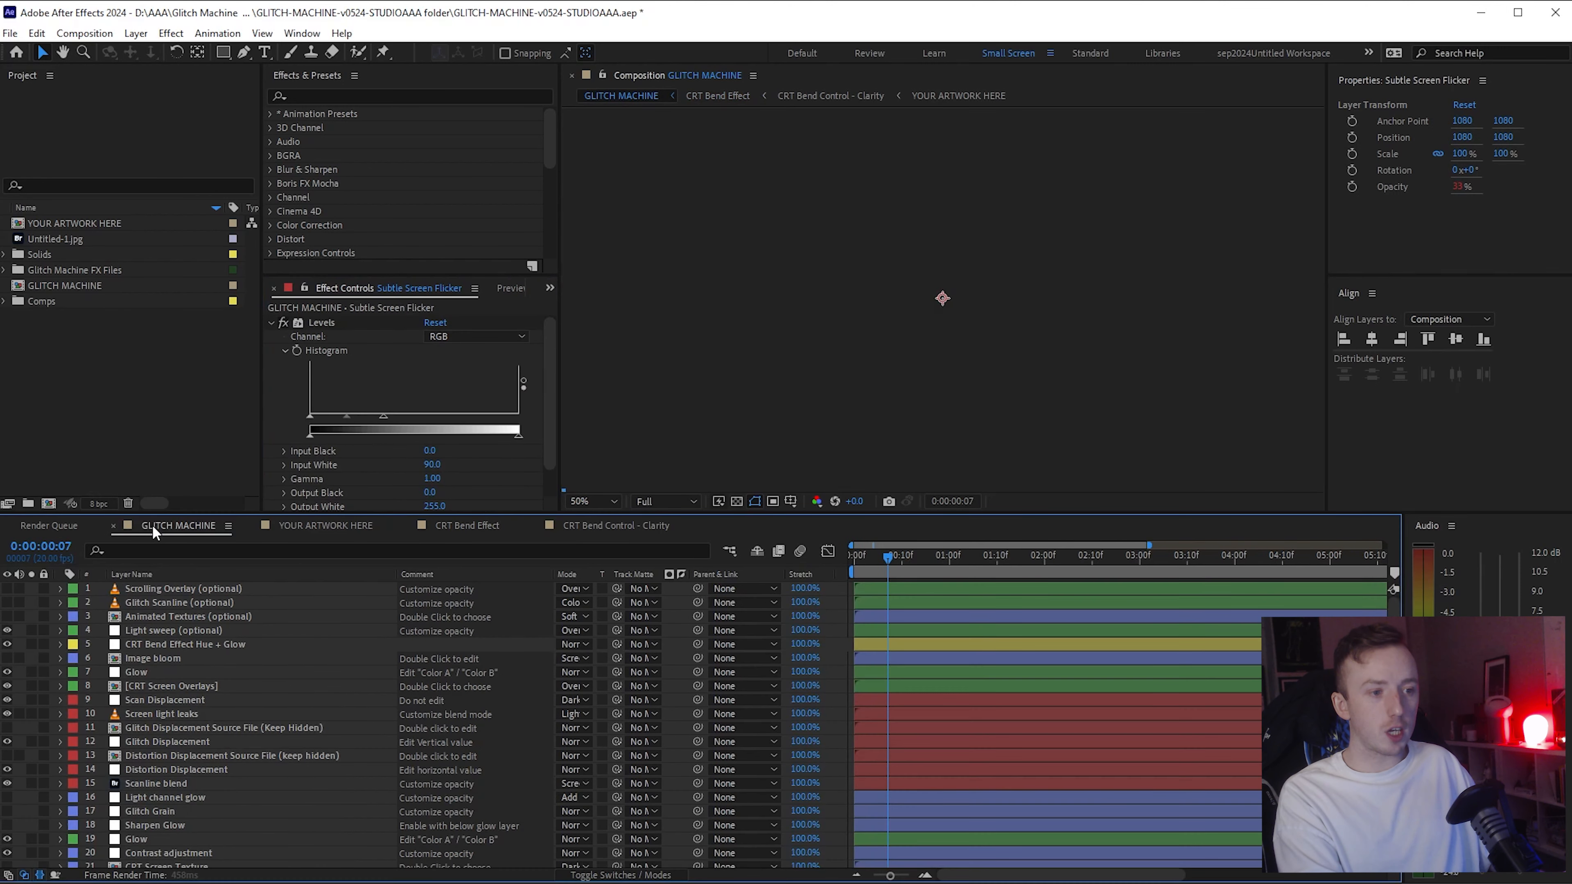
Step: In the CRT Bend Control - Frequency & Angle composition, set the GLITCH-MACHINE-NOISE-LOOP2.mp4 layer's rotation to 8°
click(576, 527)
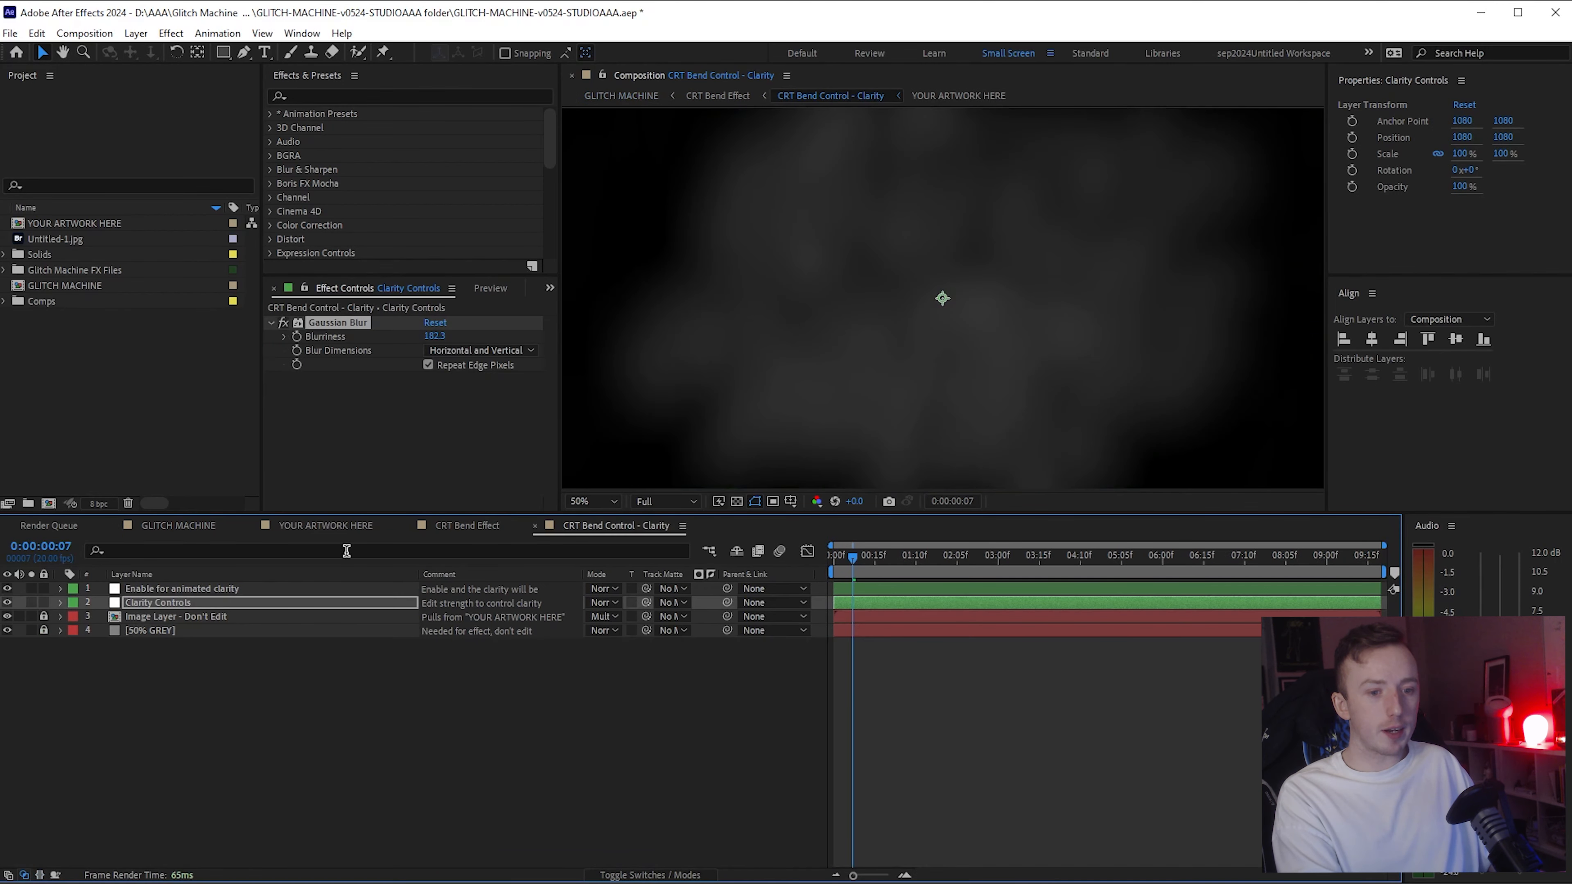
click(427, 536)
double_click(242, 614)
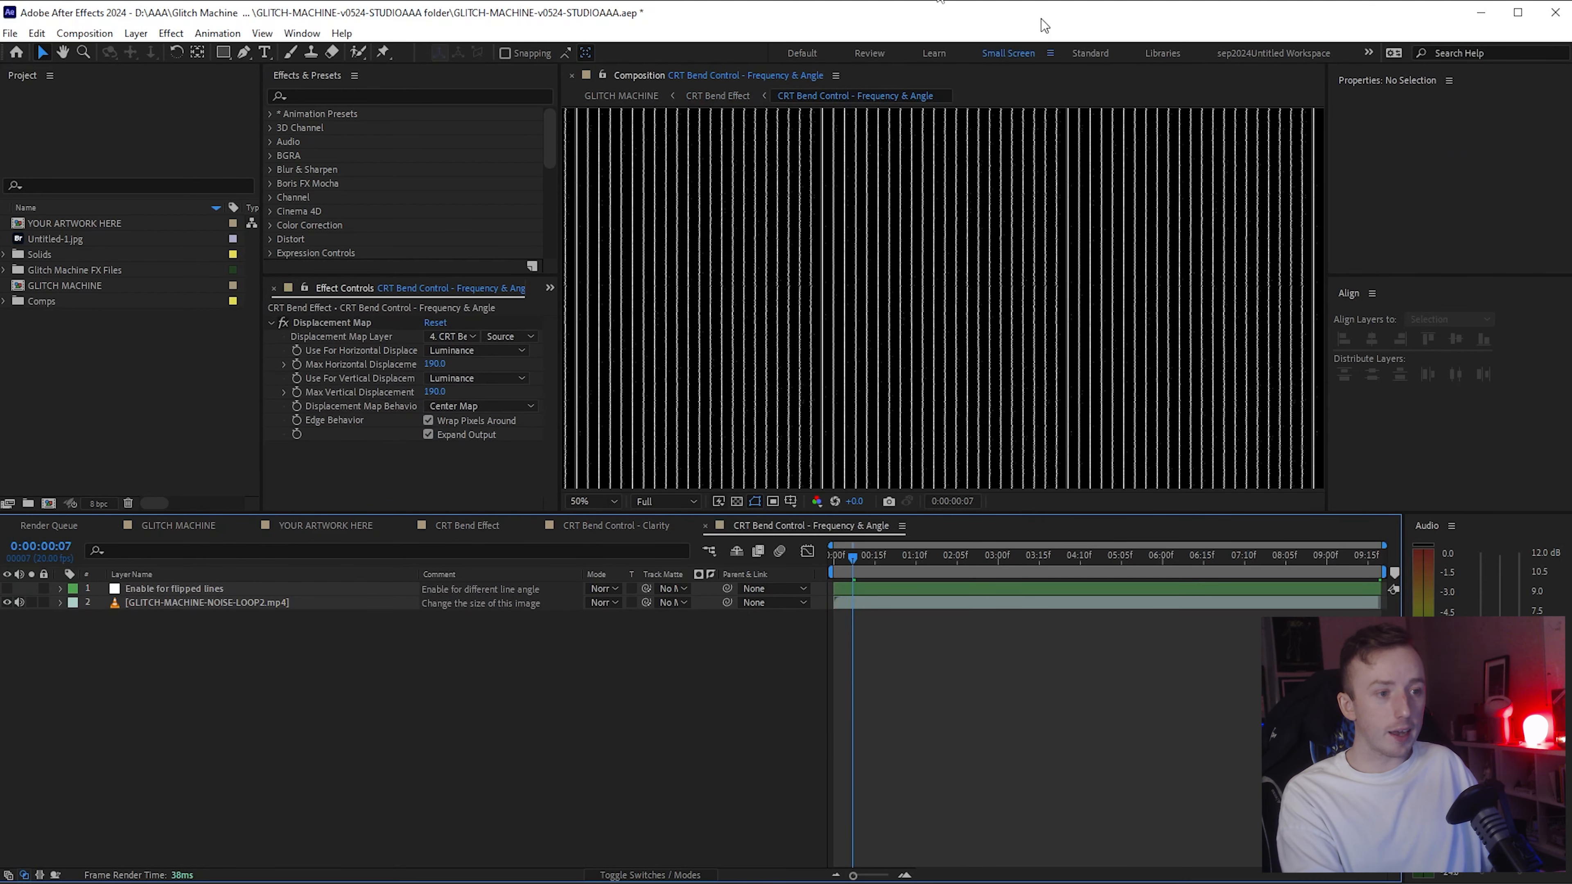
click(470, 527)
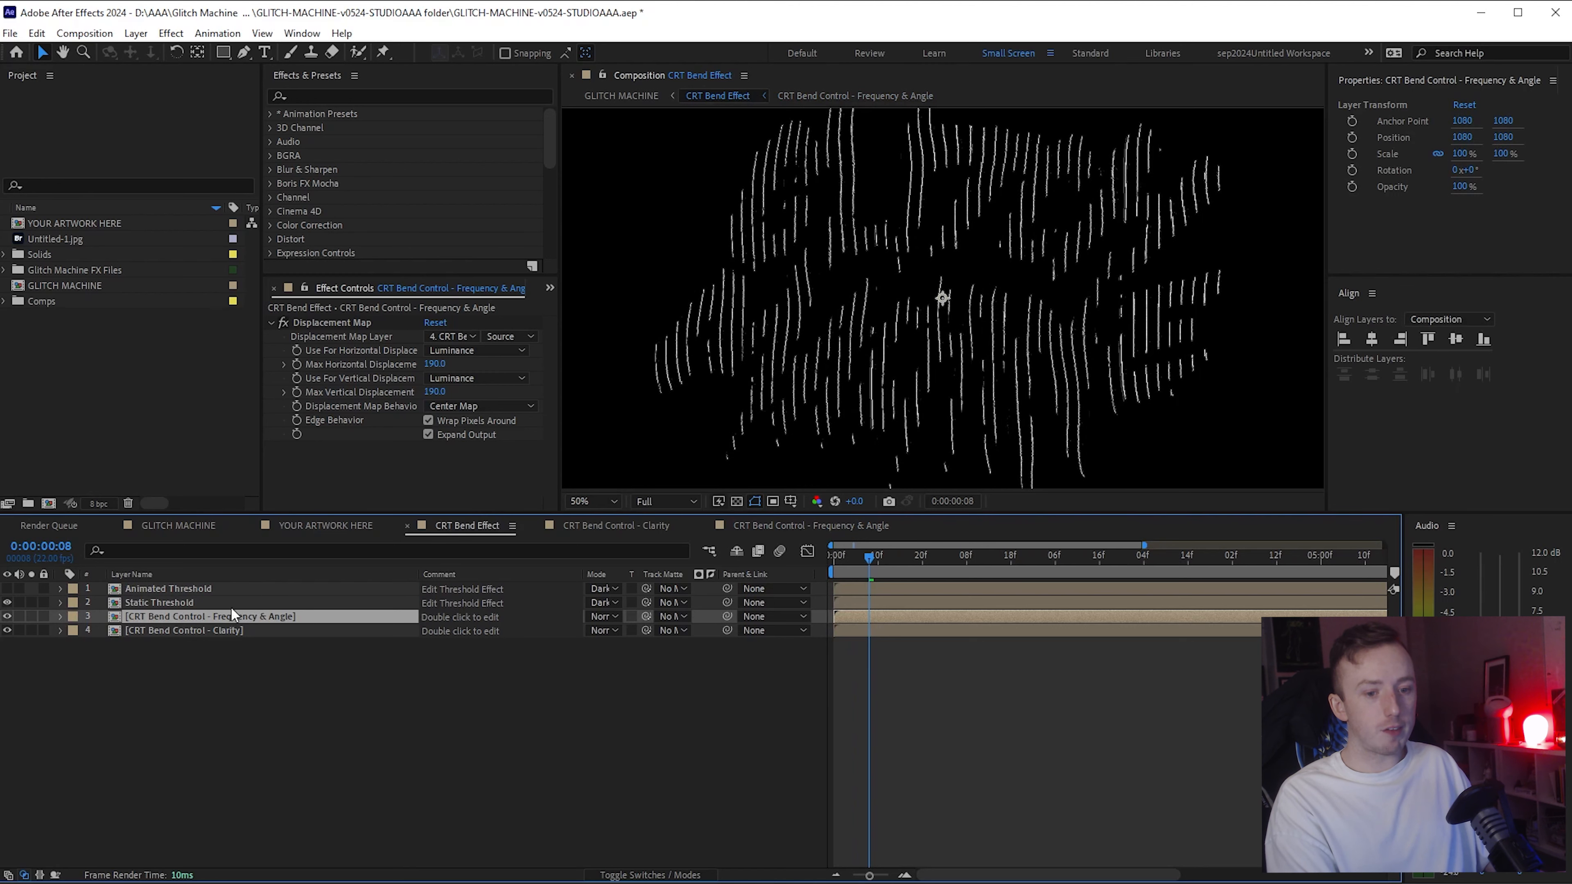
double_click(226, 619)
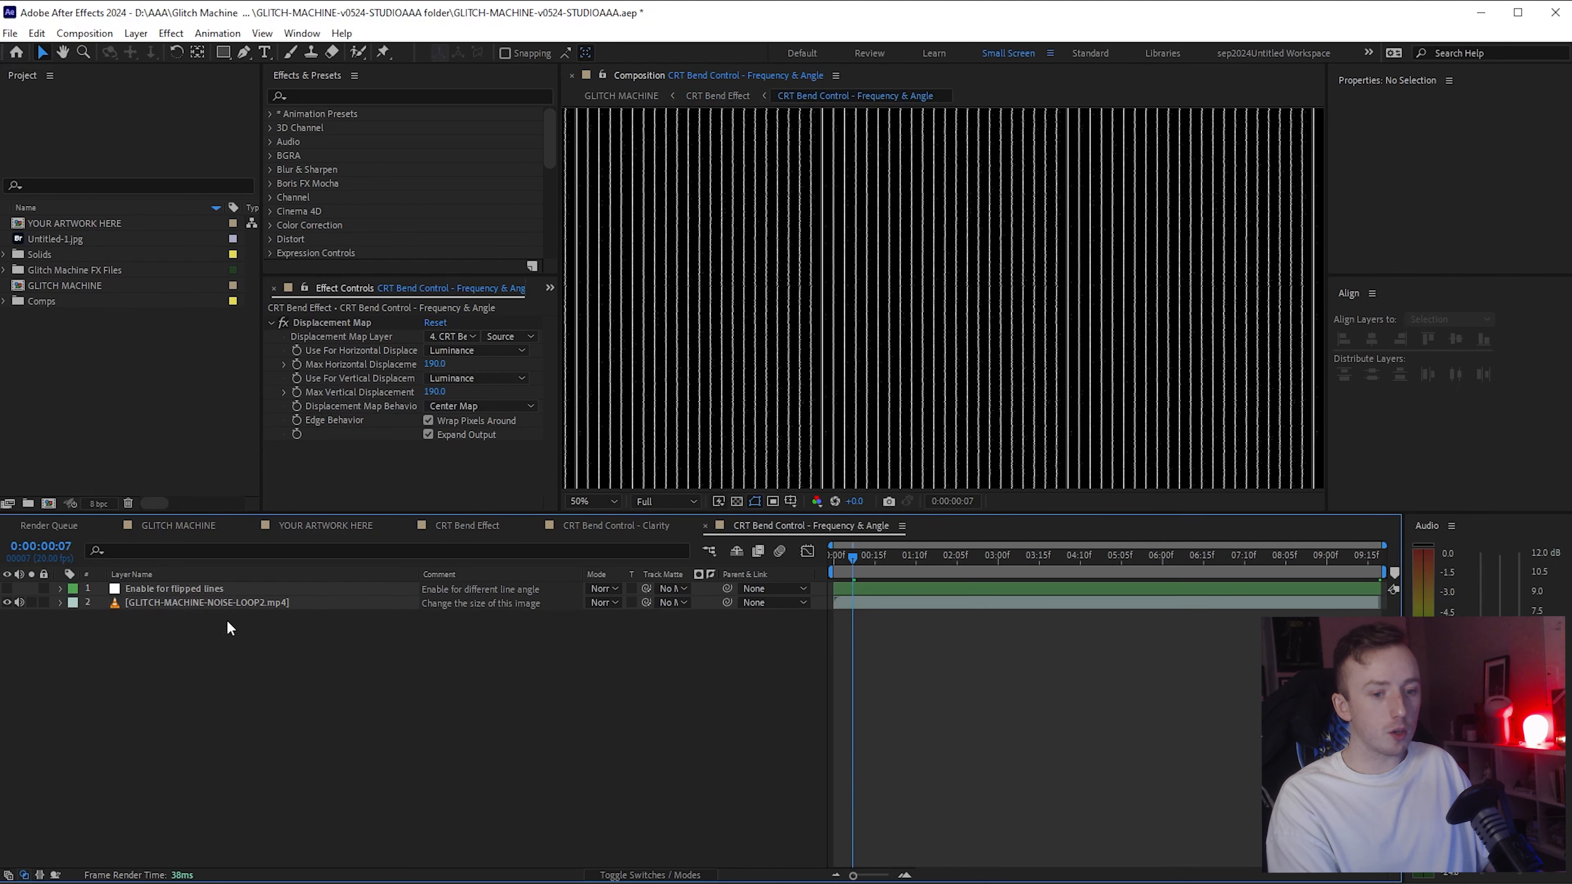
click(169, 602)
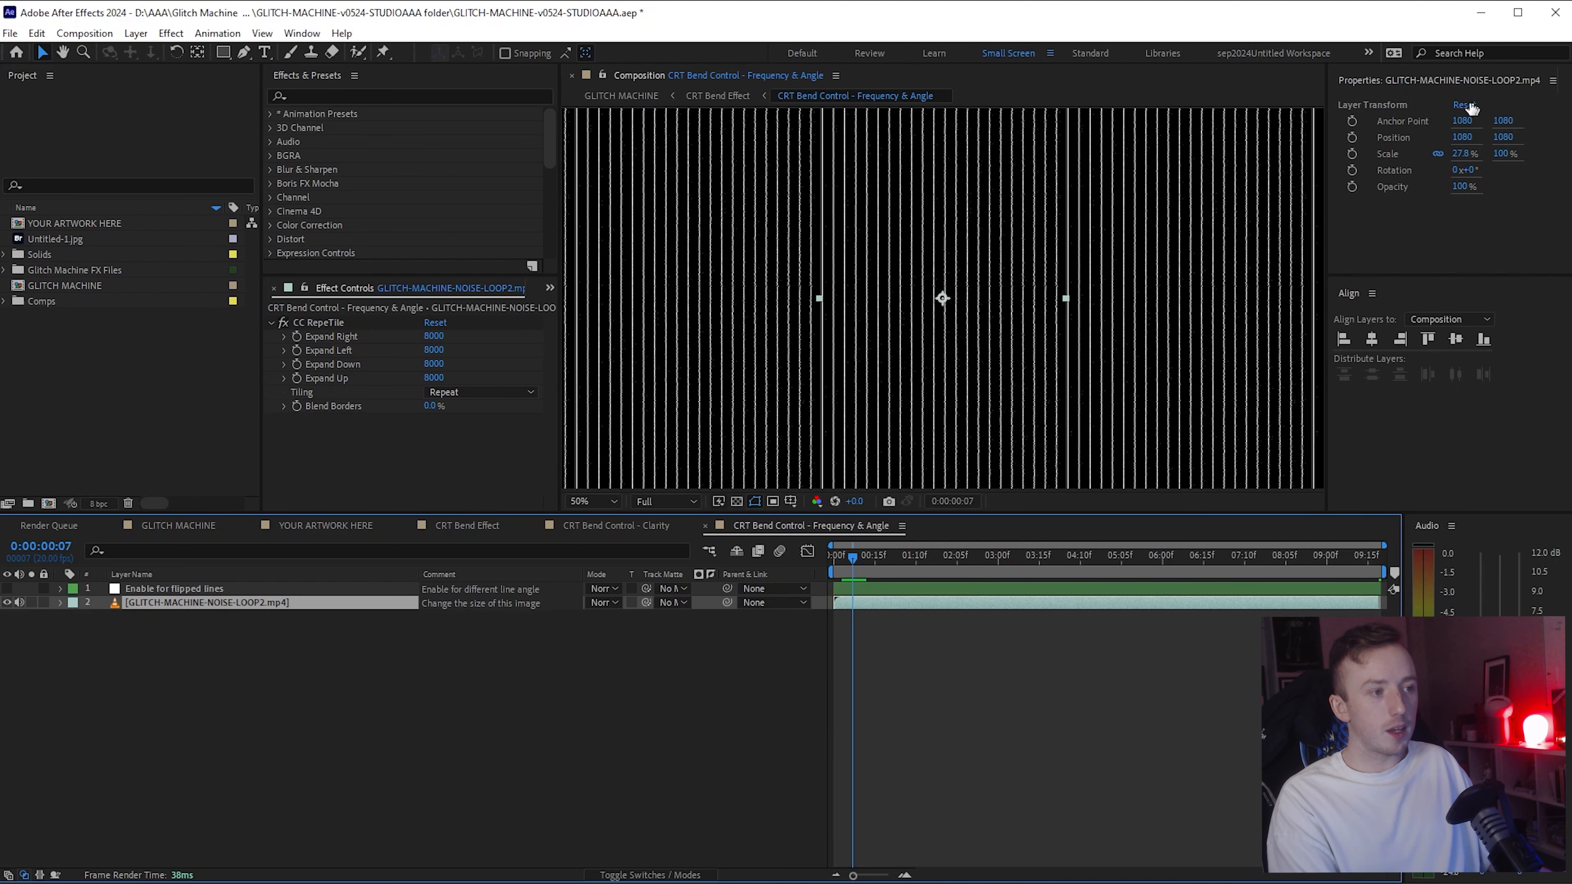
click(301, 32)
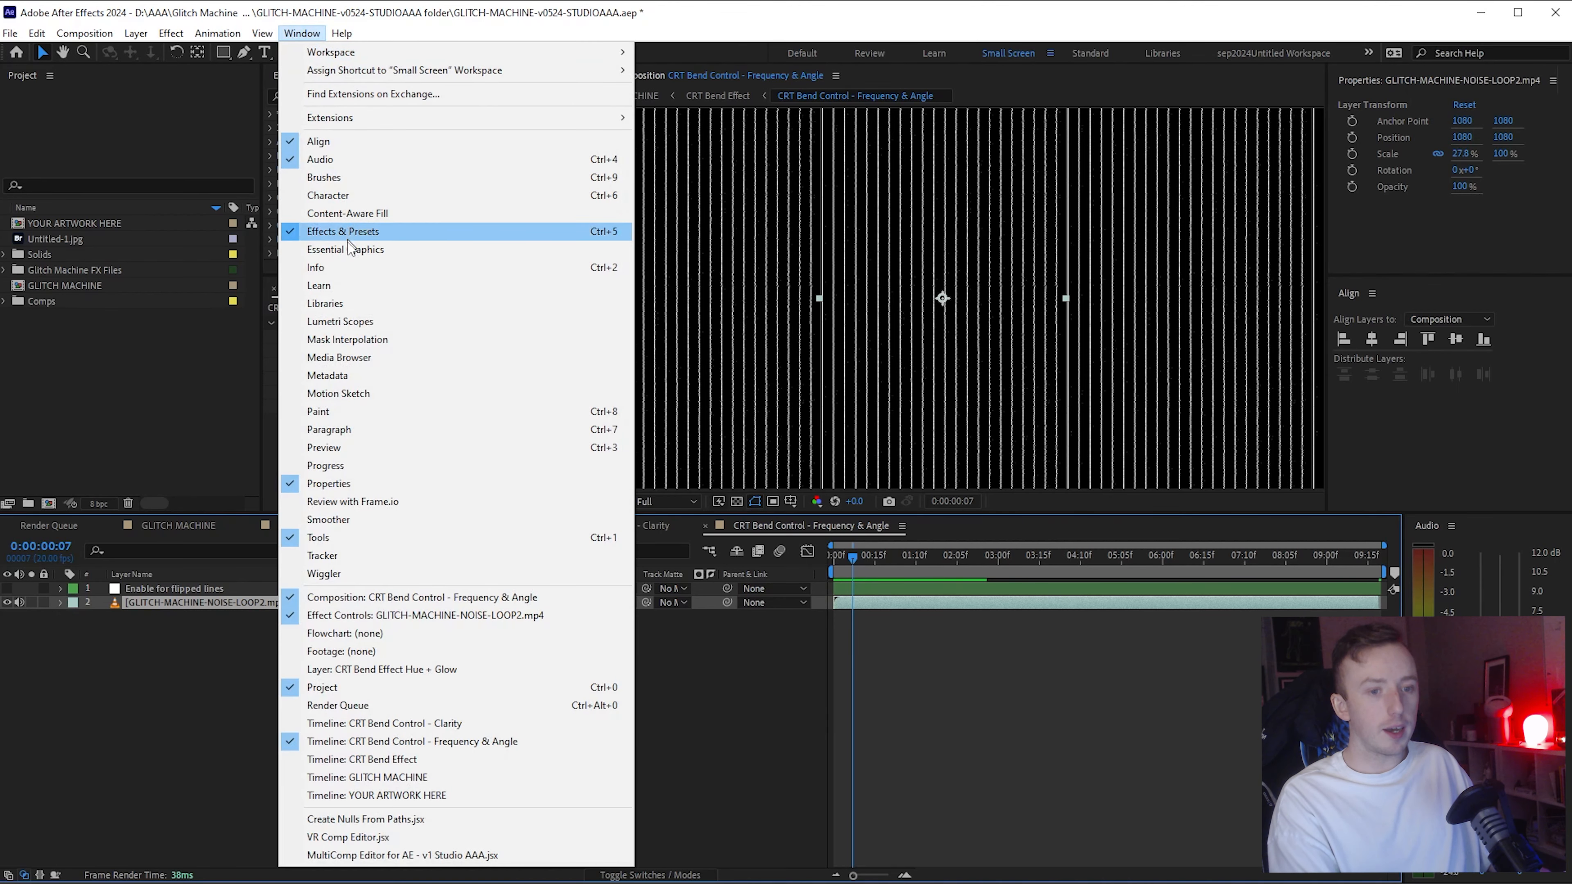
click(371, 484)
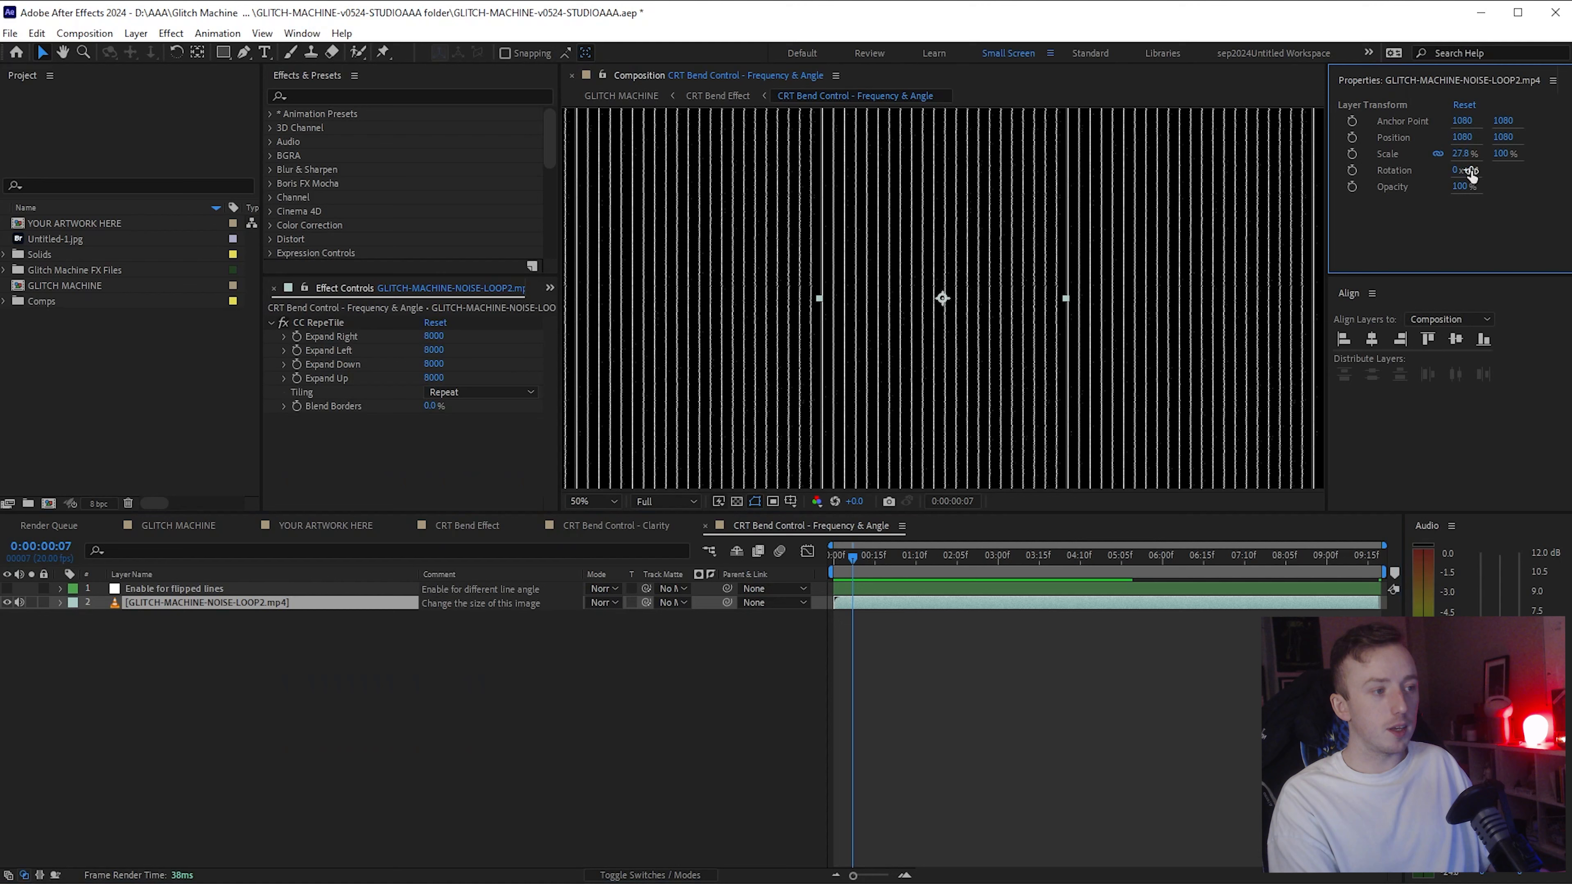
drag(1471, 171, 1481, 171)
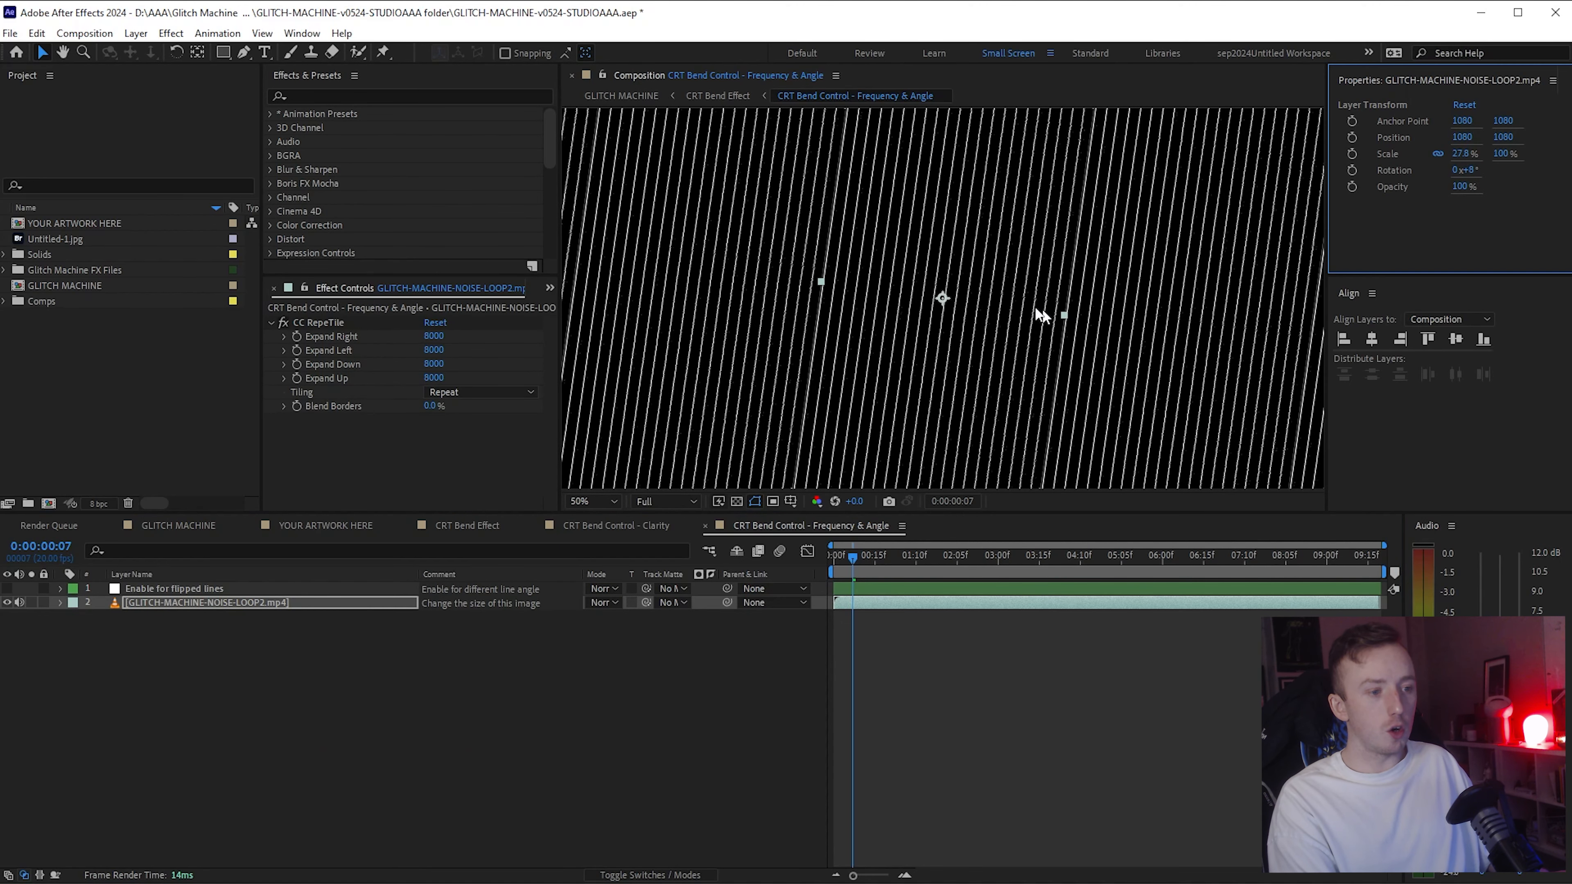
Step: Try the noise loop layer's horizontal scale at 27.2%, 10.1% and 101.1%, comparing the line density in the GLITCH MACHINE composition
mouse_move(1064, 315)
mouse_down()
mouse_move(1158, 327)
mouse_move(1011, 306)
mouse_move(1061, 312)
mouse_up()
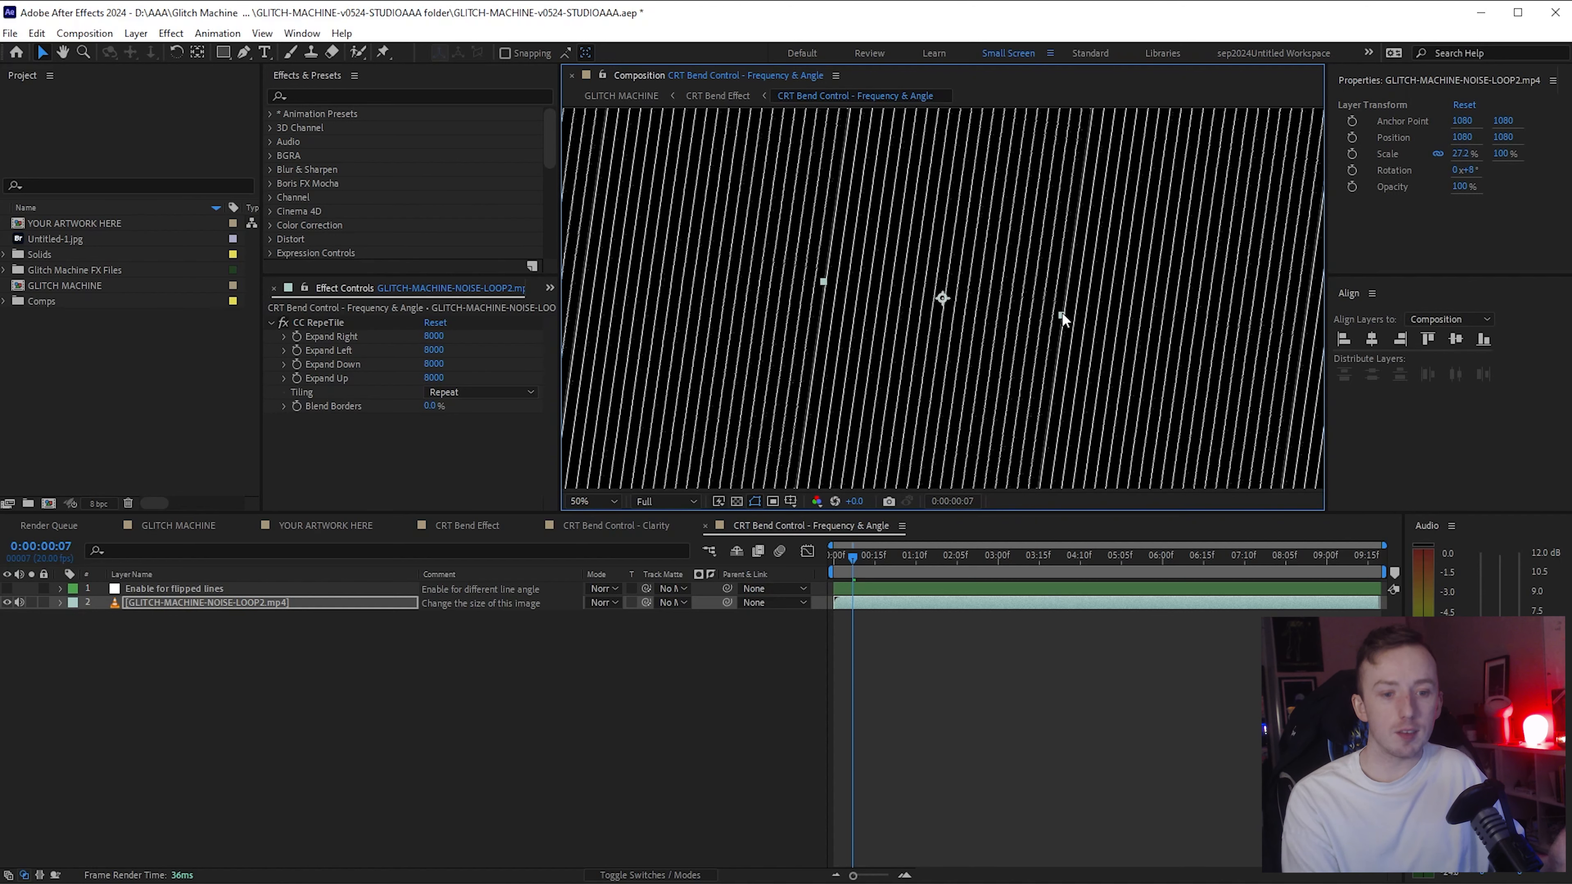
click(157, 527)
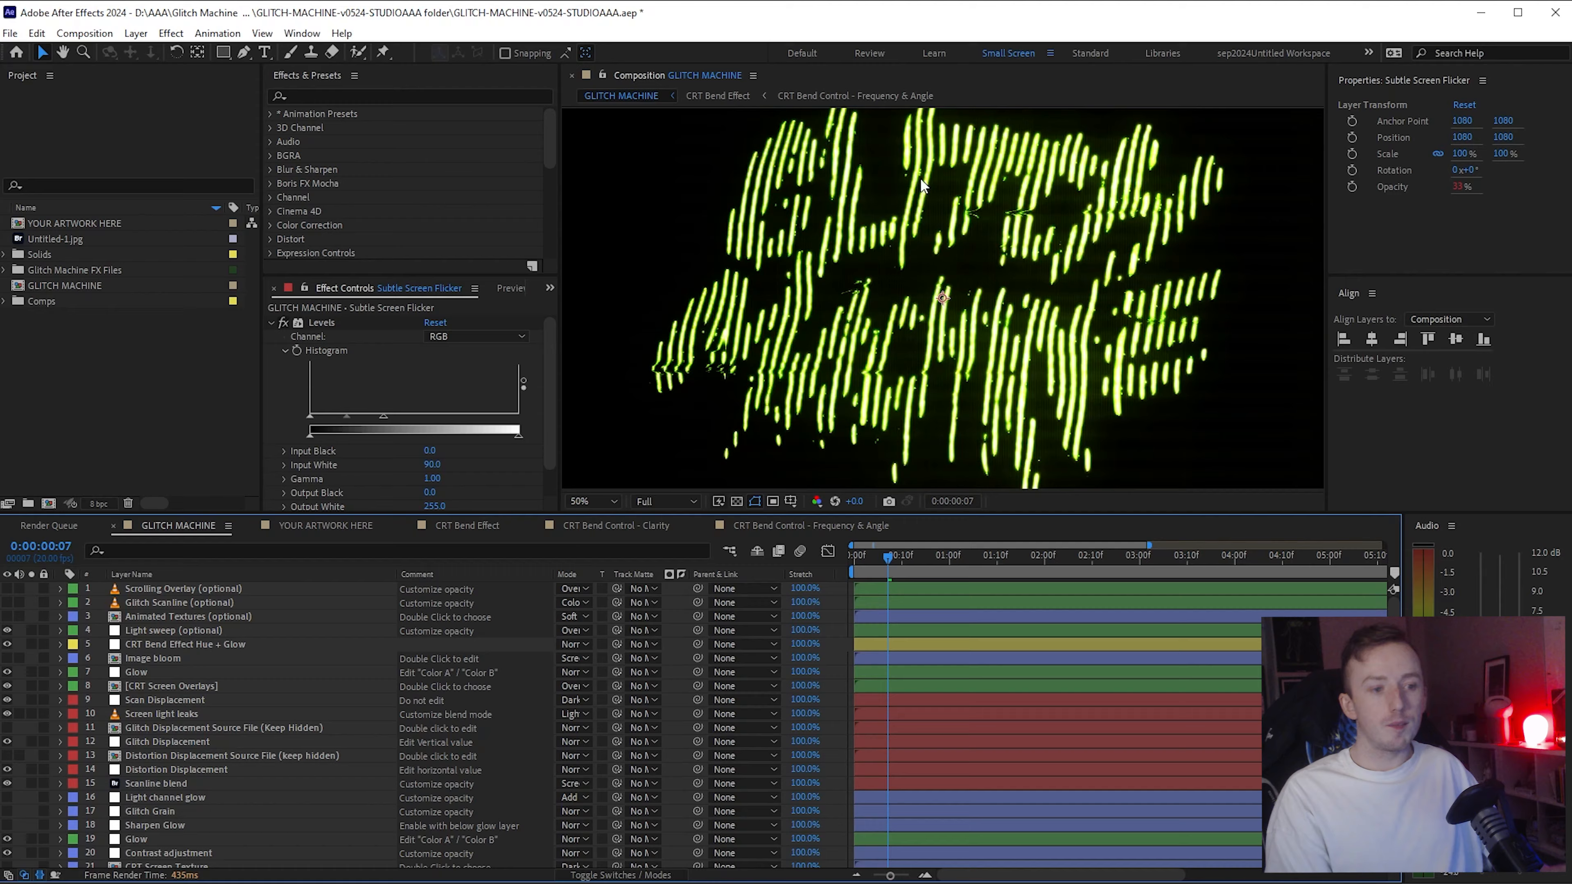
drag(1062, 315, 986, 308)
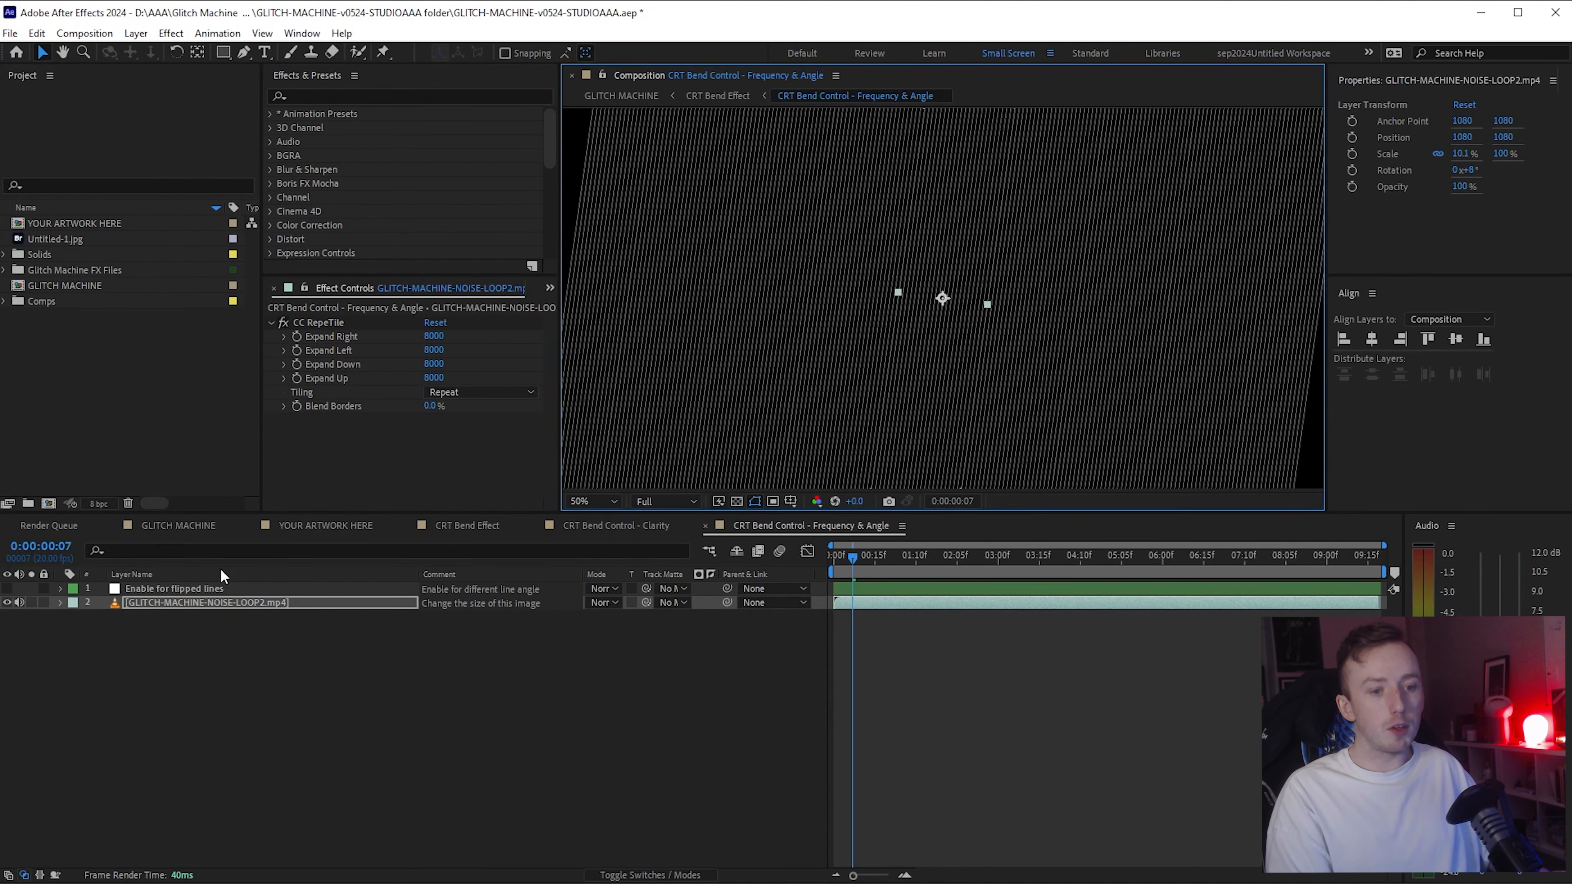
click(165, 526)
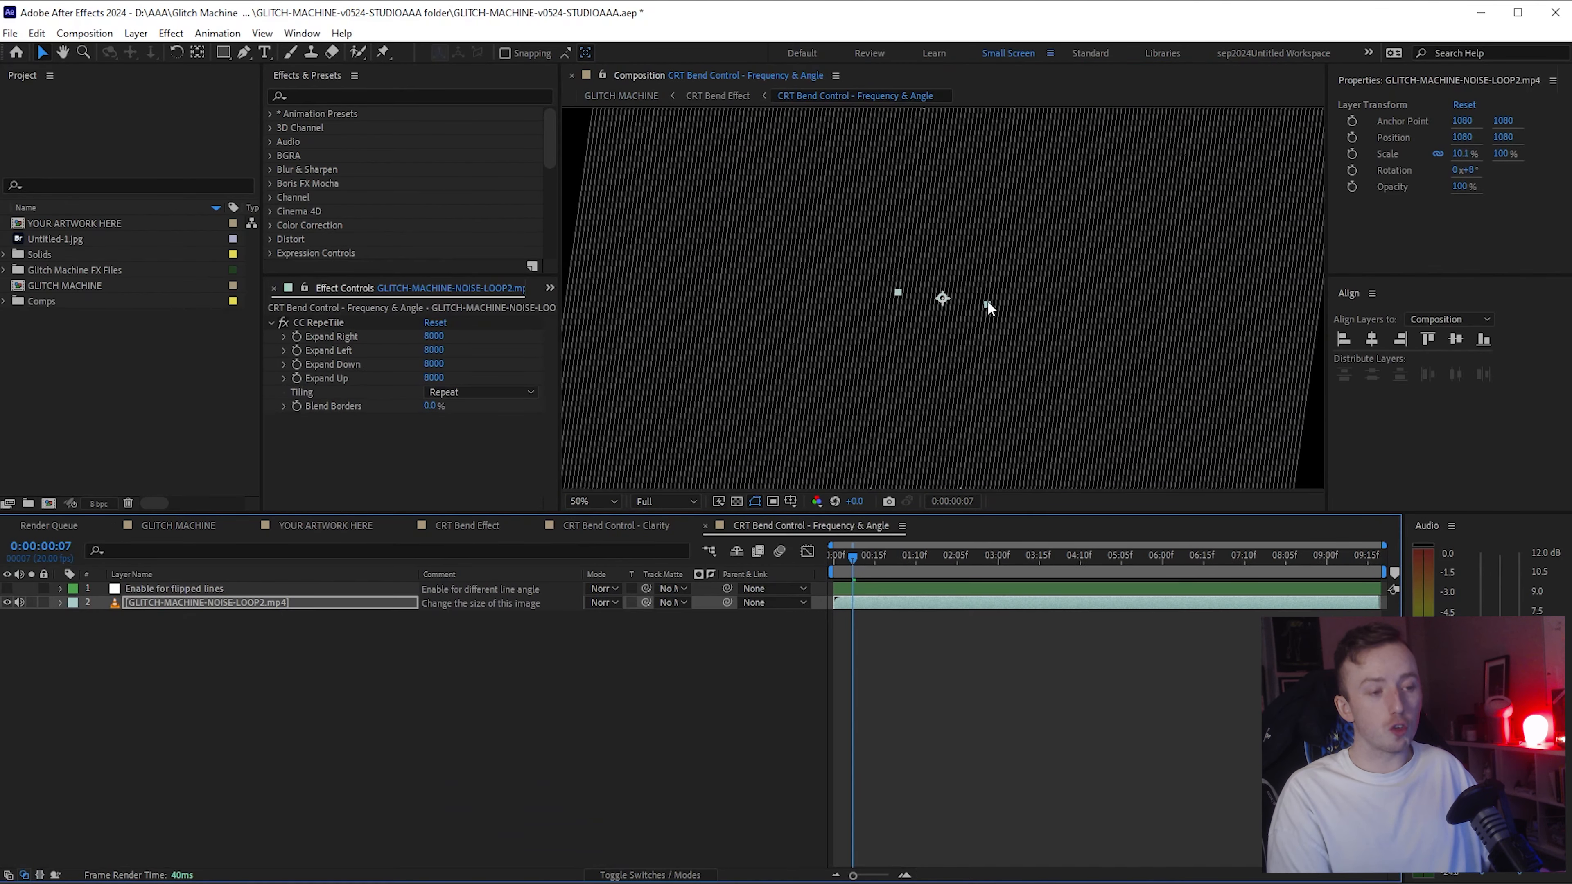
drag(987, 300, 1383, 377)
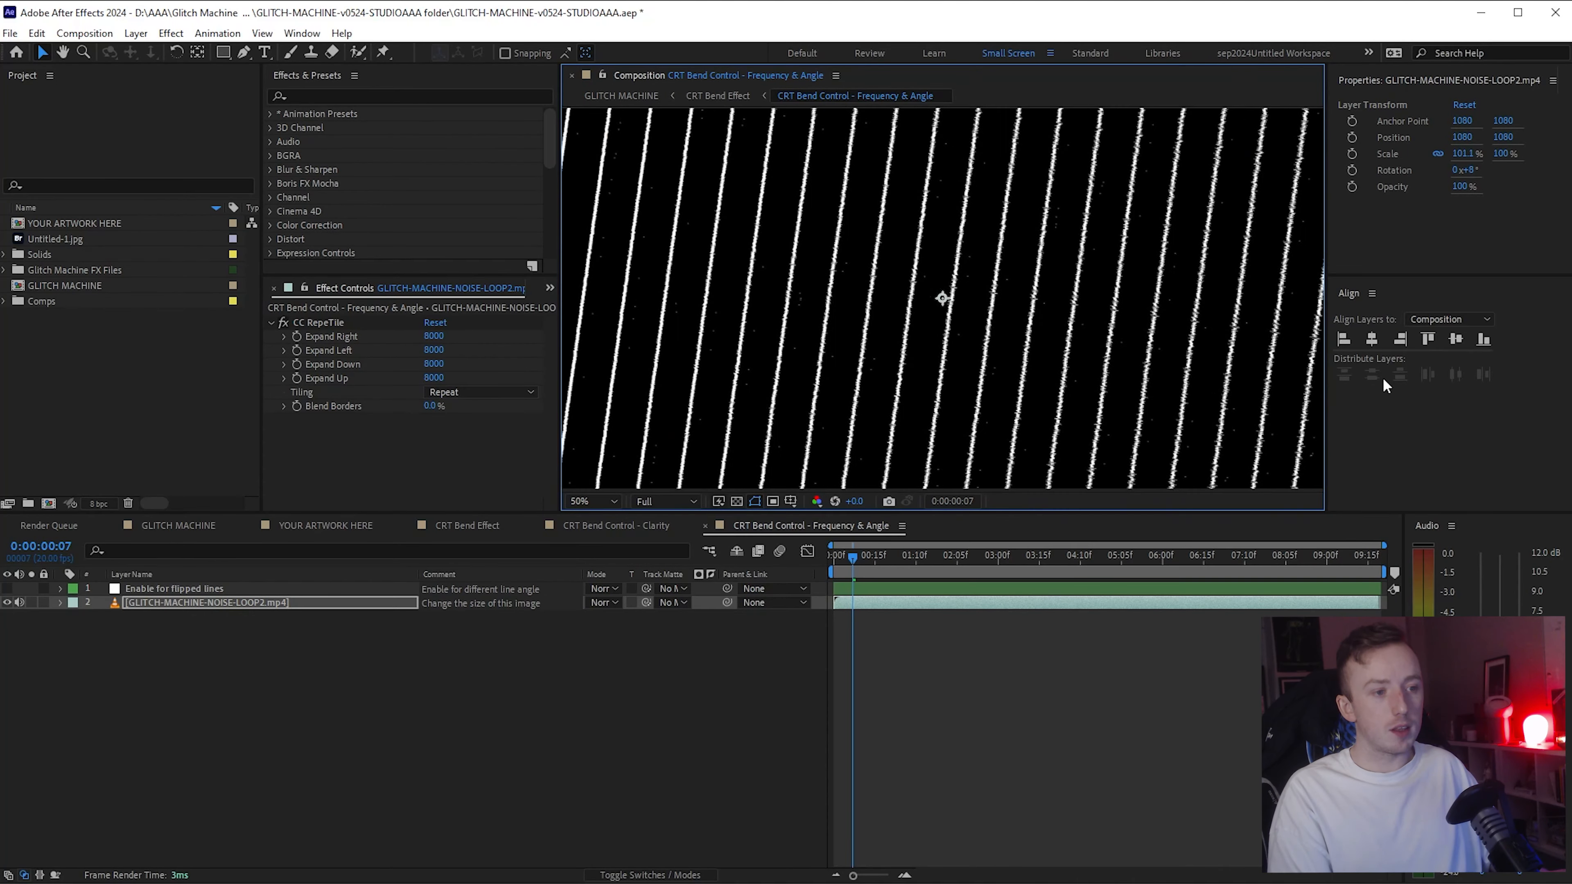
click(172, 527)
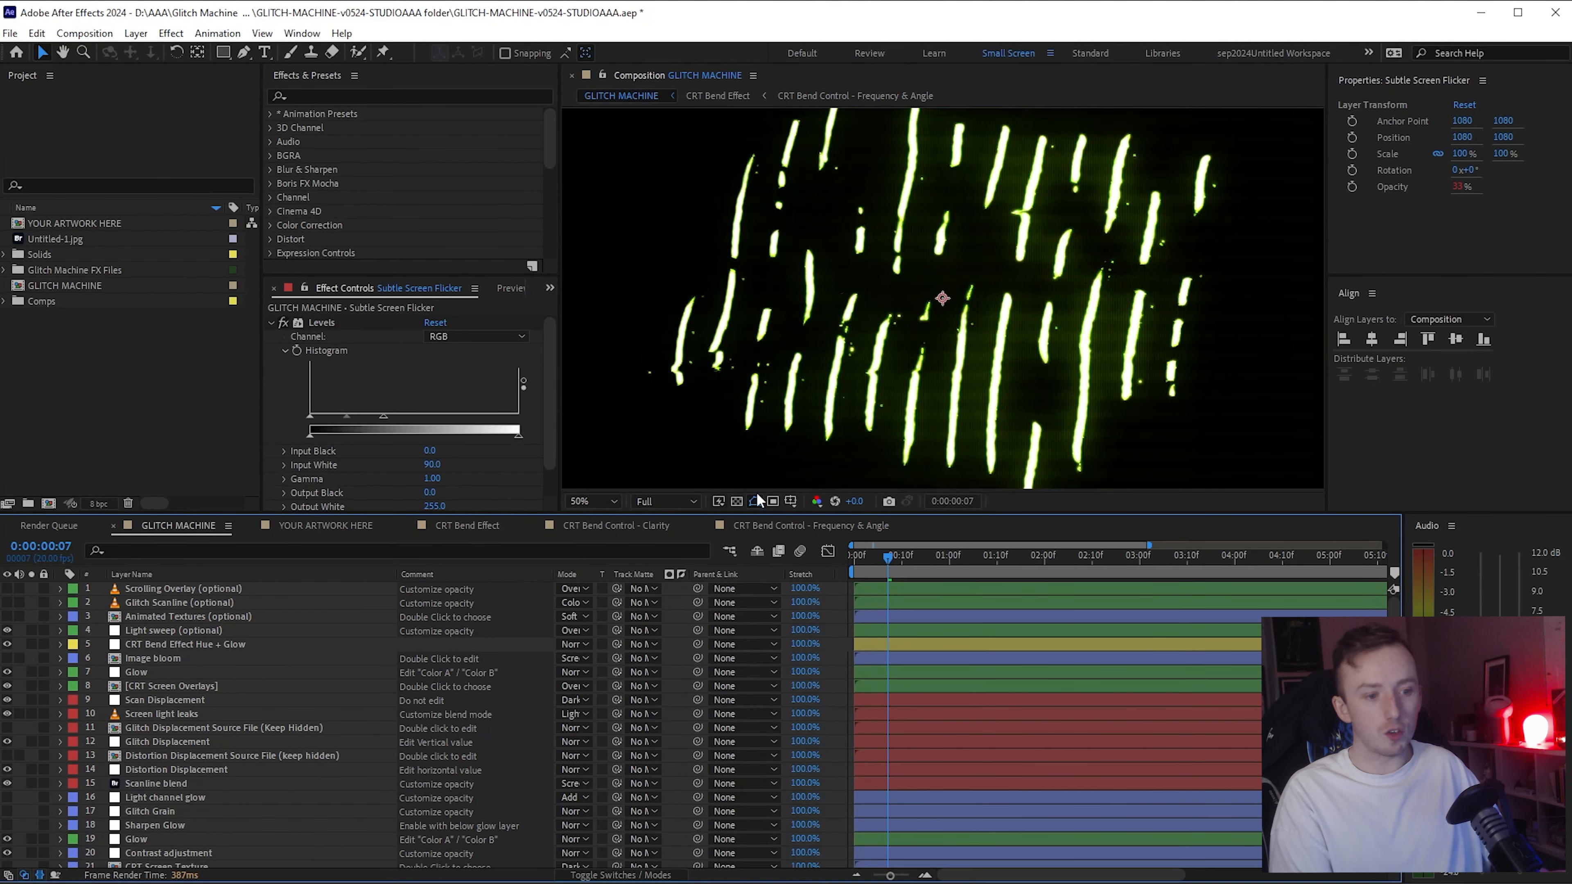
Step: Narrow the noise loop layer horizontally around its centre for finer, denser lines and check the lettering in the GLITCH MACHINE composition
click(771, 525)
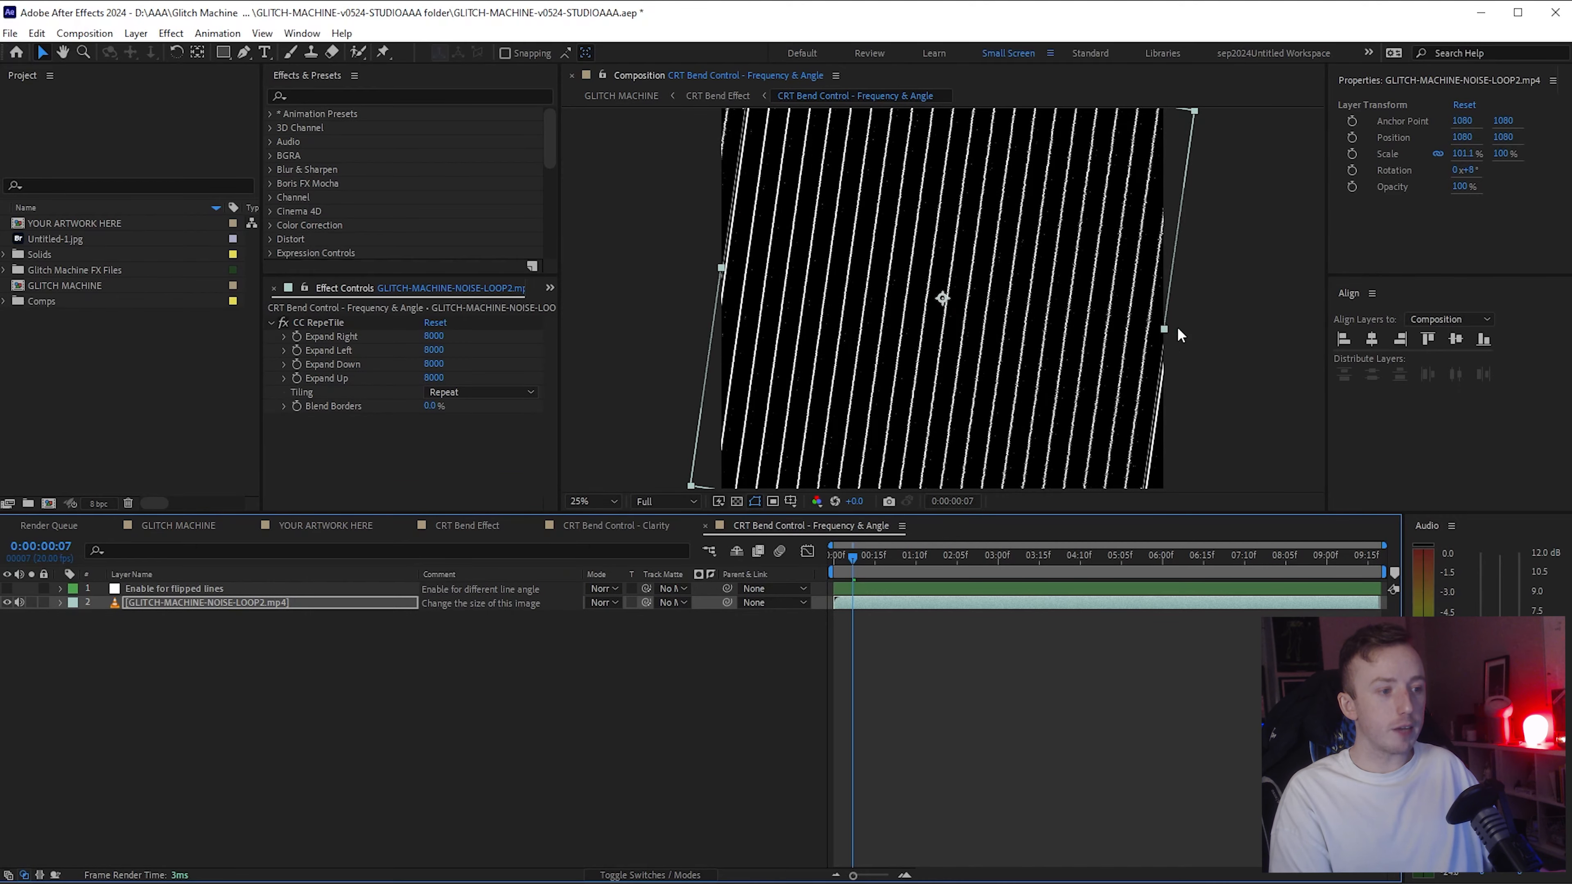
drag(1164, 329, 1015, 308)
scroll(1114, 320, up, 2)
click(168, 528)
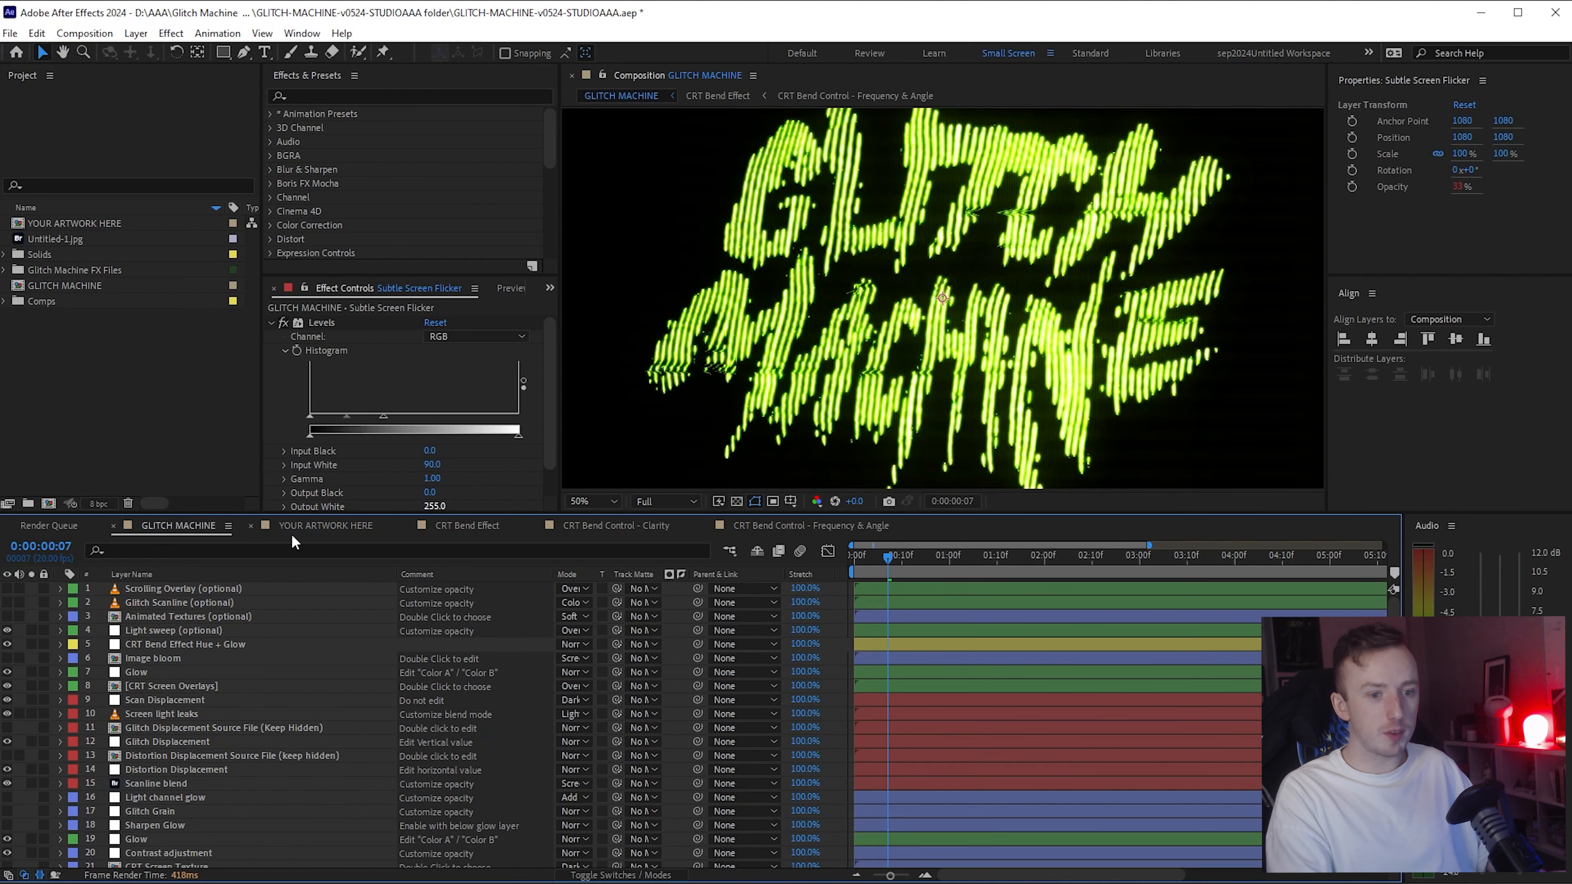
Step: In the CRT Bend Effect composition, set the Static Threshold layer's threshold to 7.6
click(467, 525)
click(167, 602)
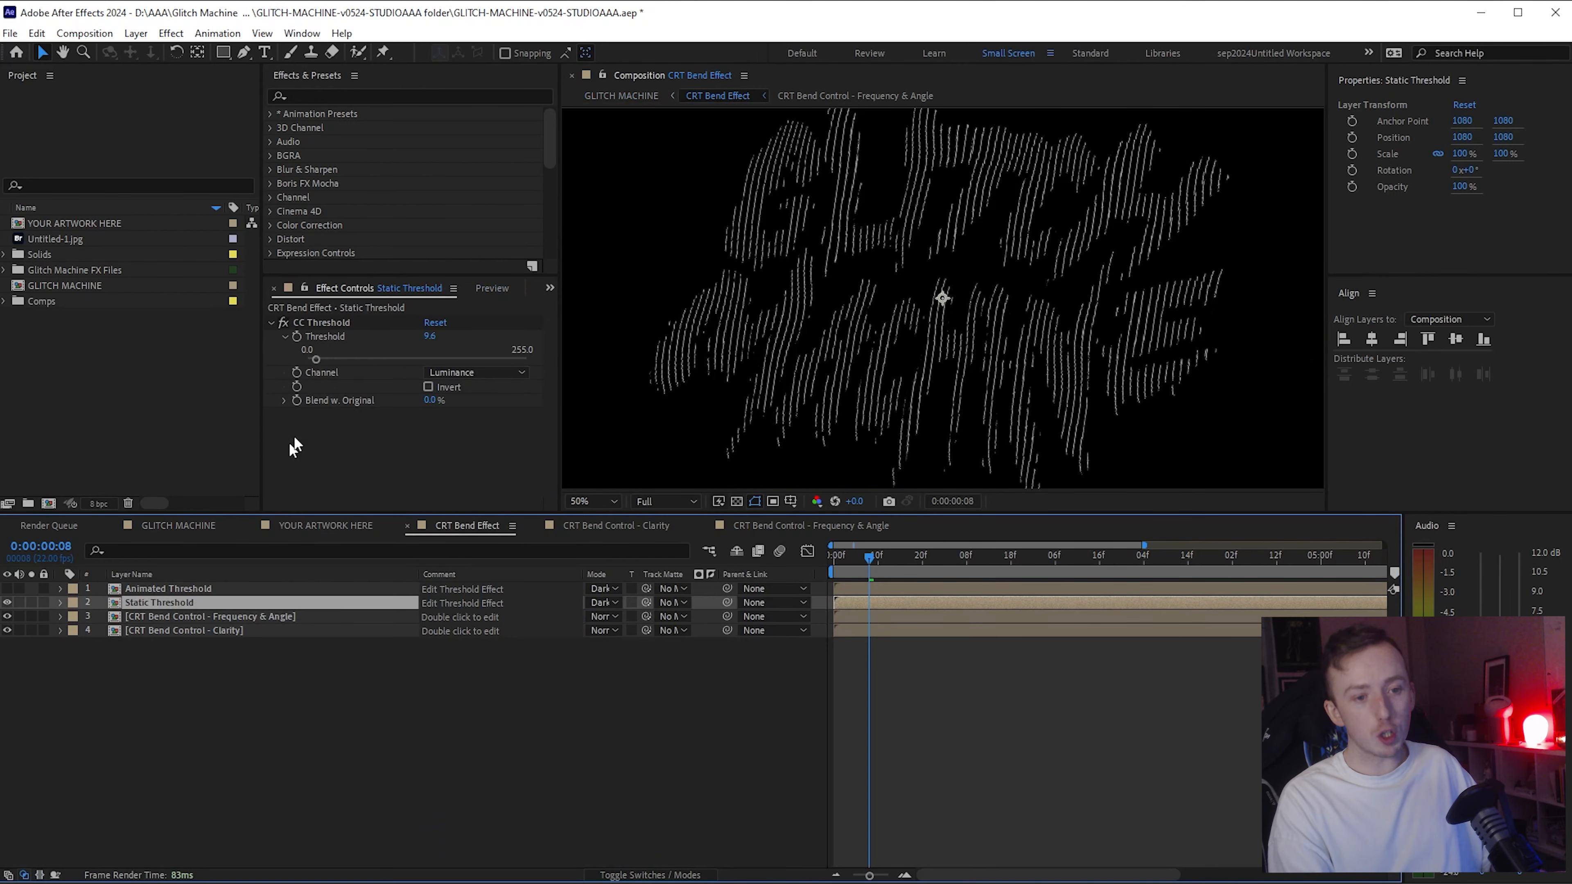
drag(322, 363, 314, 363)
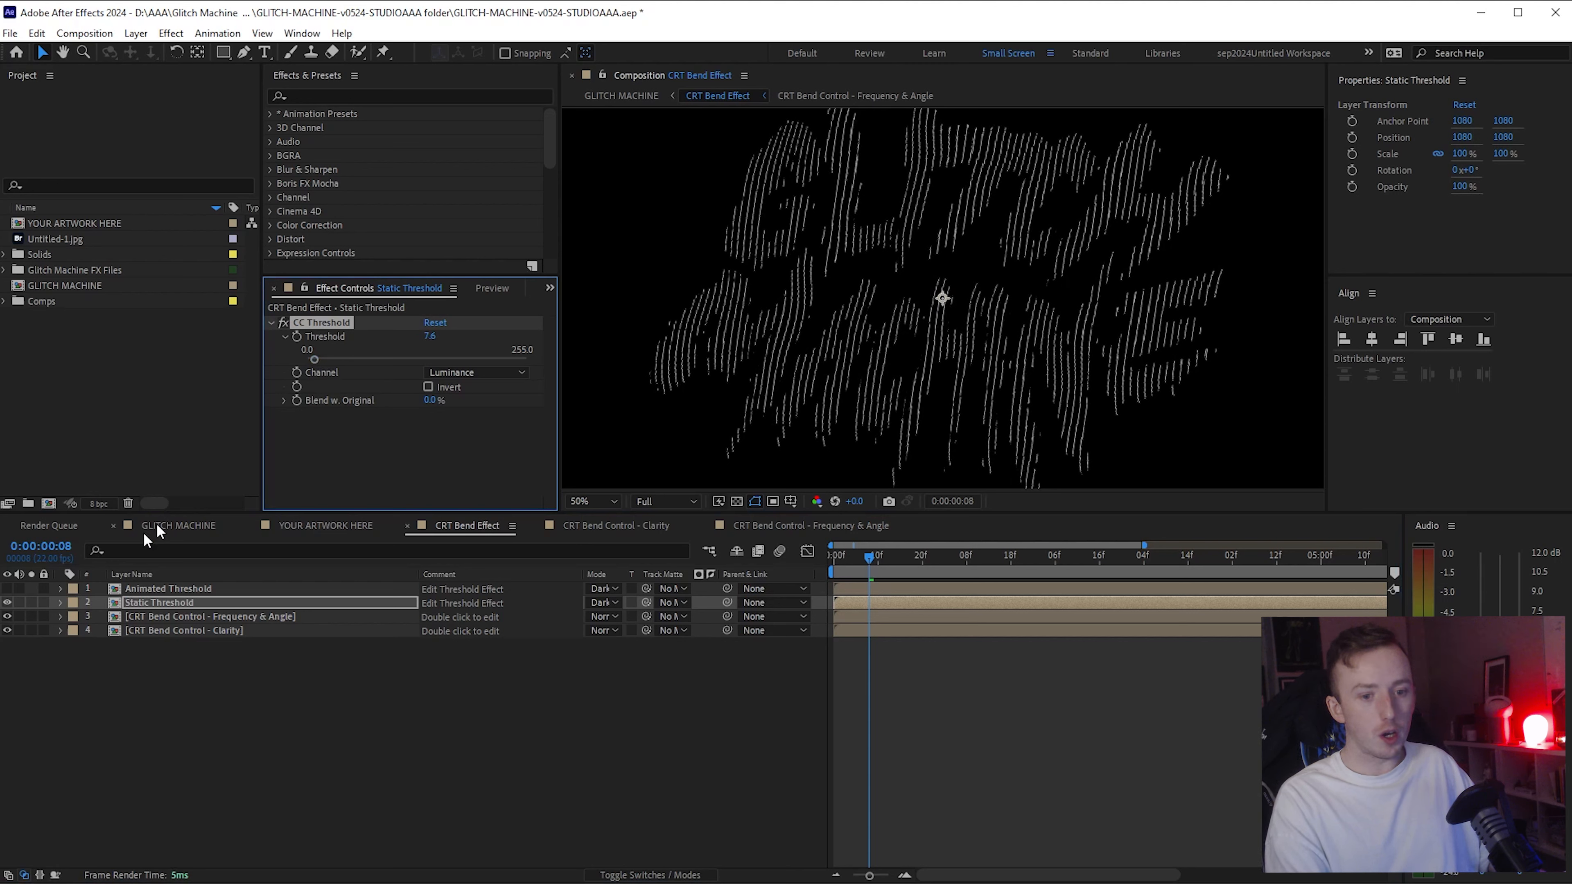
Step: Switch from the Static Threshold layer to the Animated Threshold layer and try lowering the latter's CC Threshold value
click(10, 603)
click(7, 589)
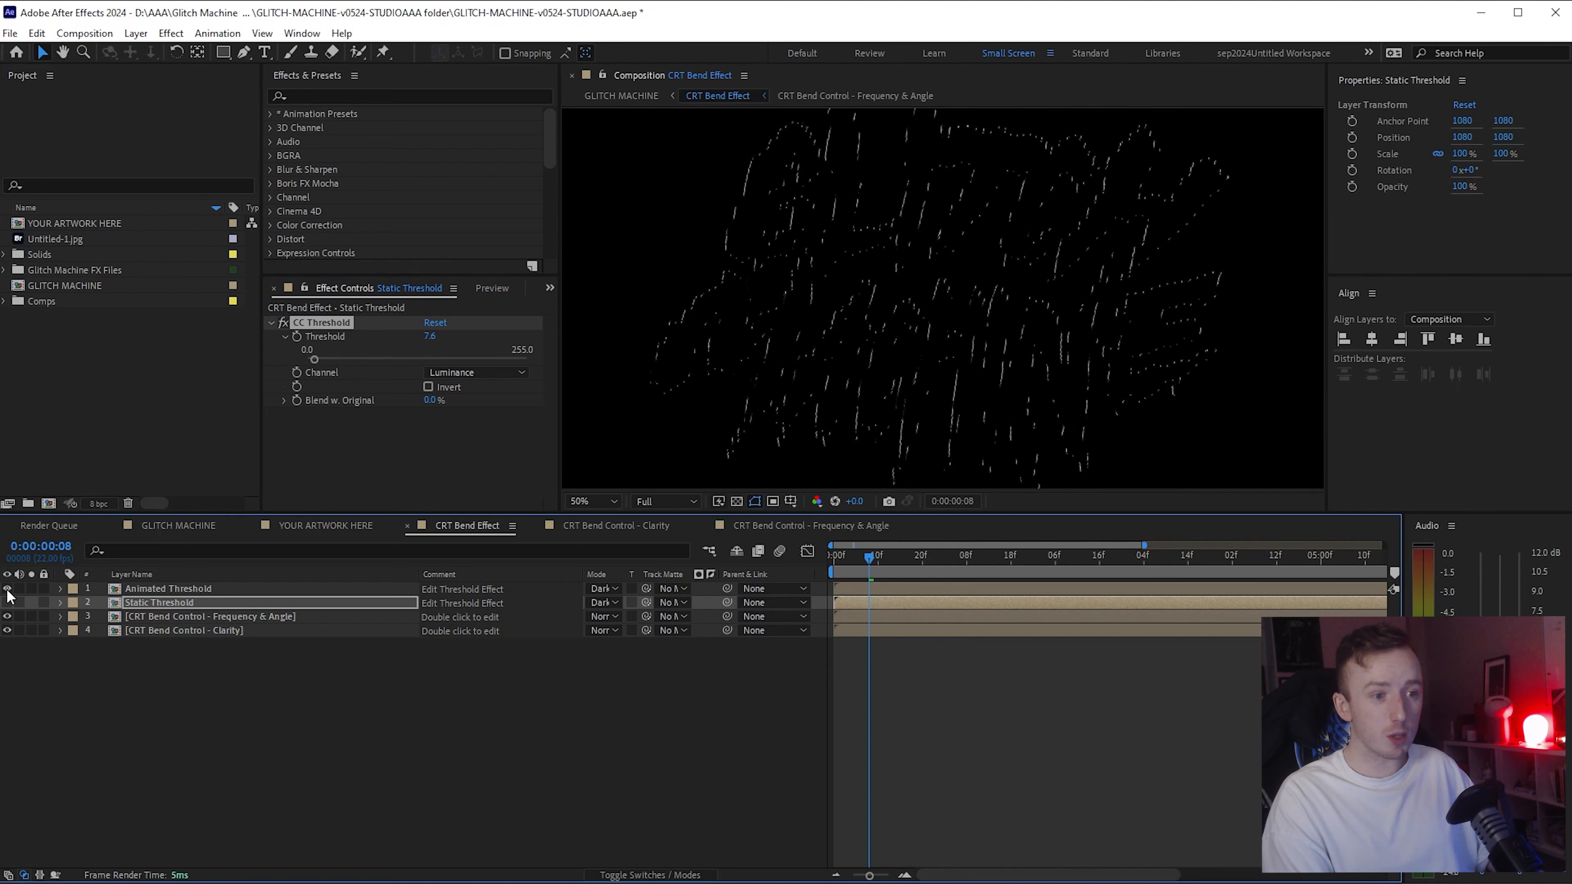
click(198, 589)
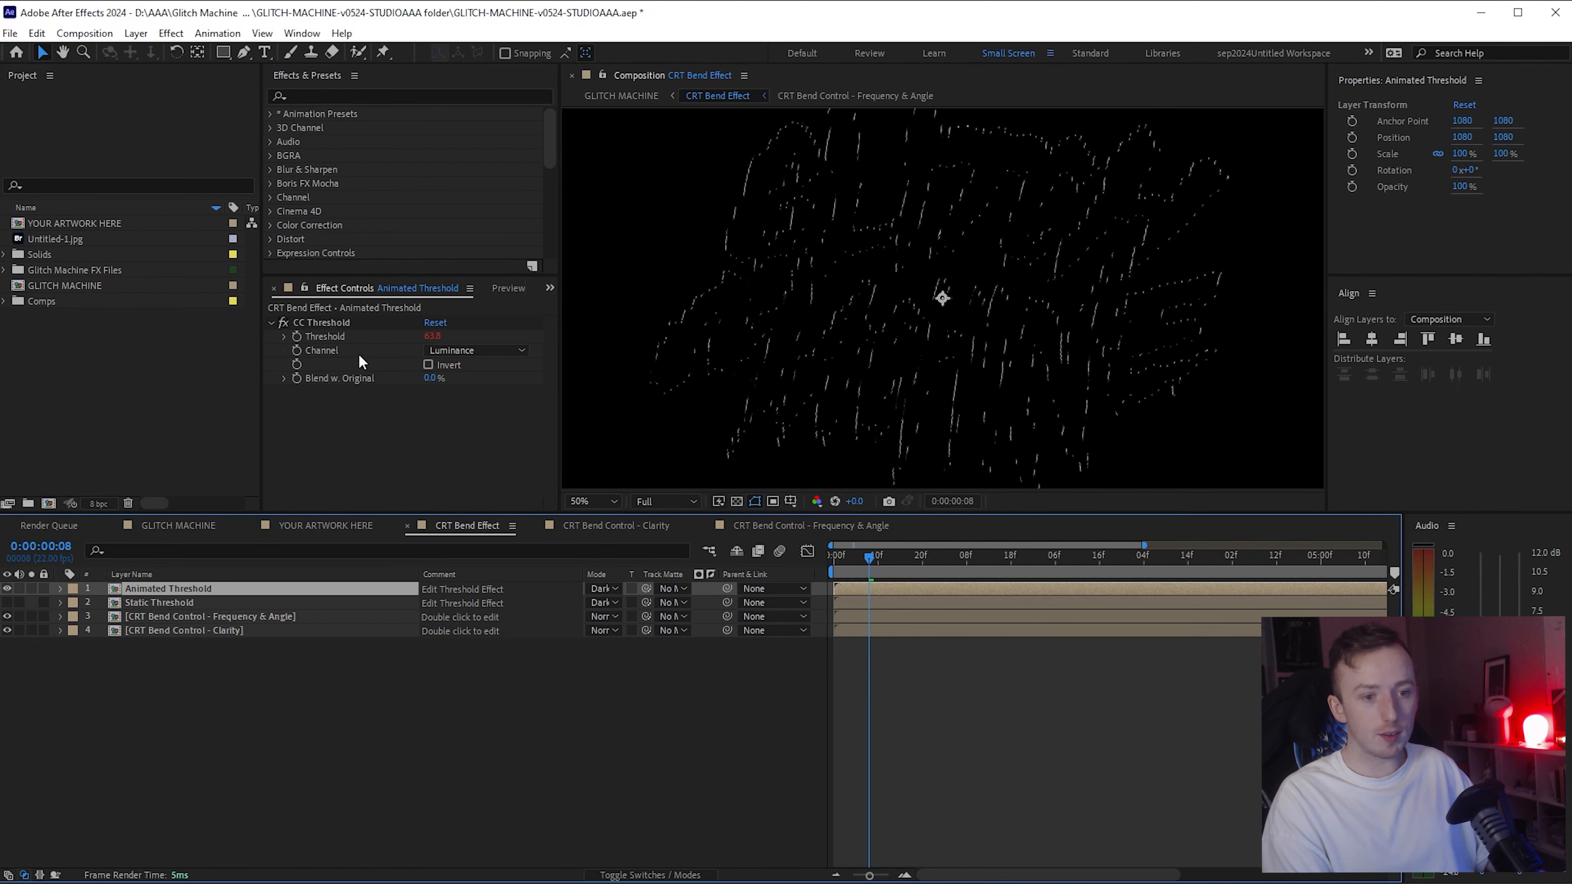
click(283, 336)
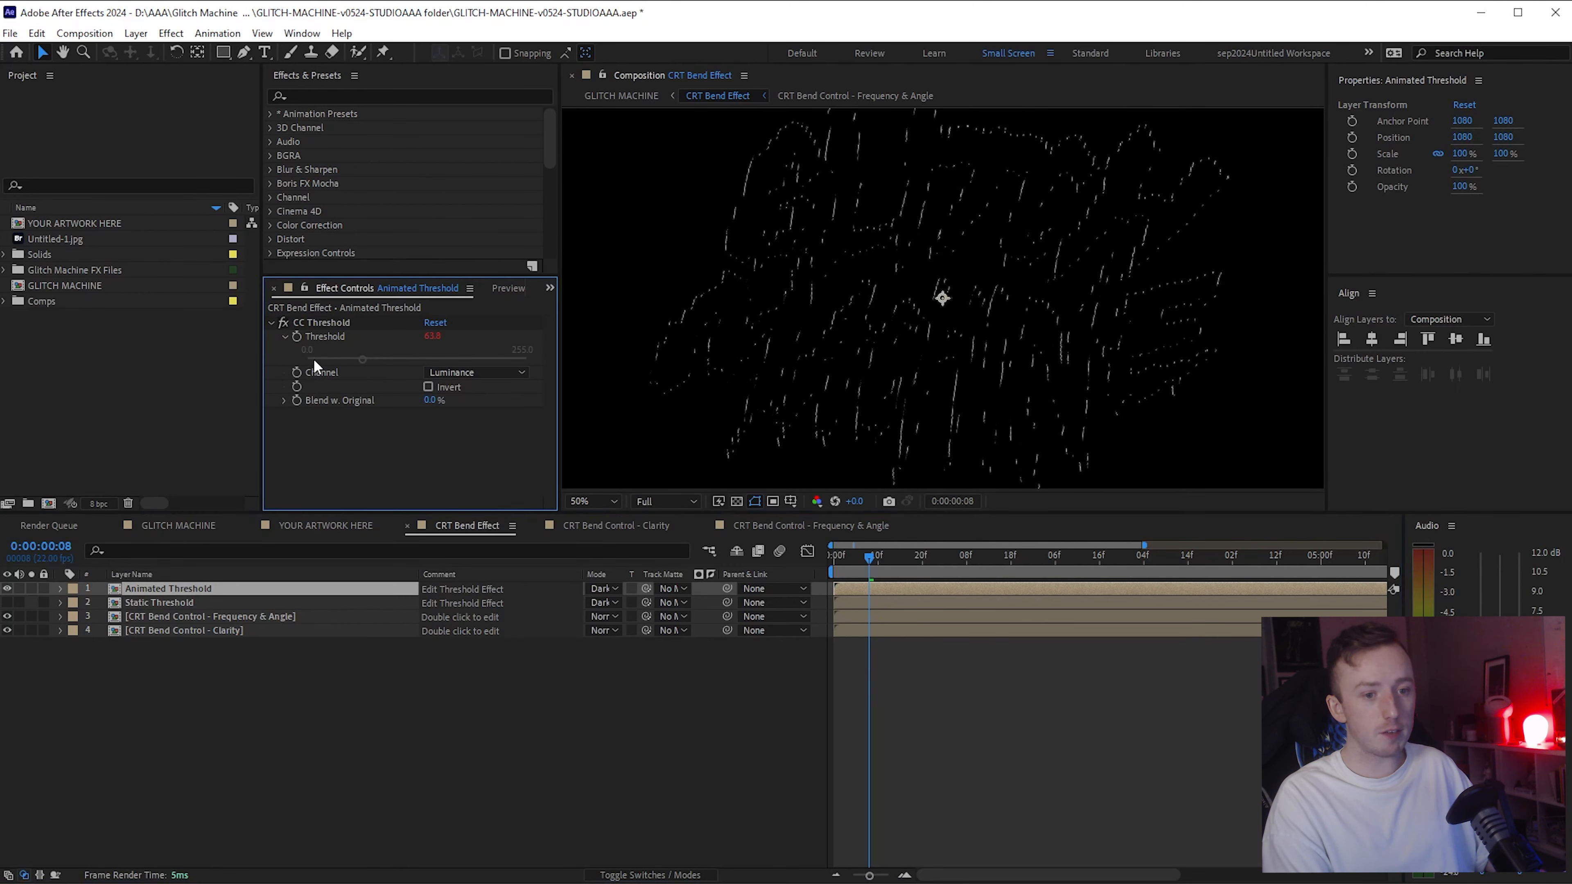
drag(427, 336, 388, 343)
click(178, 526)
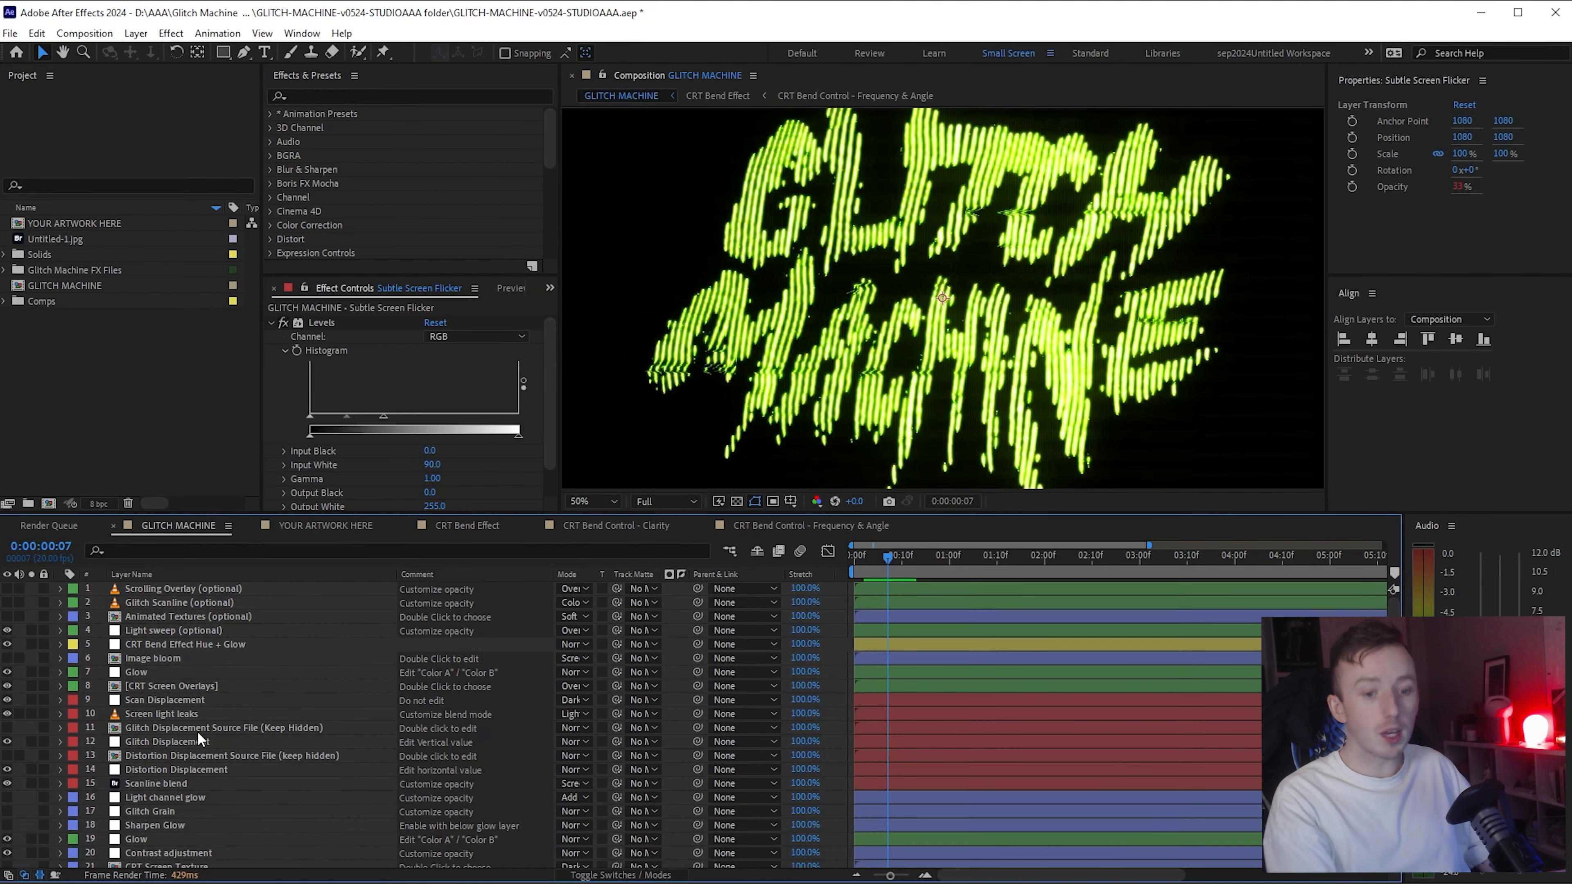
Step: Raise the Distortion Displacement layer's maximum horizontal displacement to about 244 and enlarge the composition preview area
scroll(209, 687, down, 1)
scroll(208, 687, down, 3)
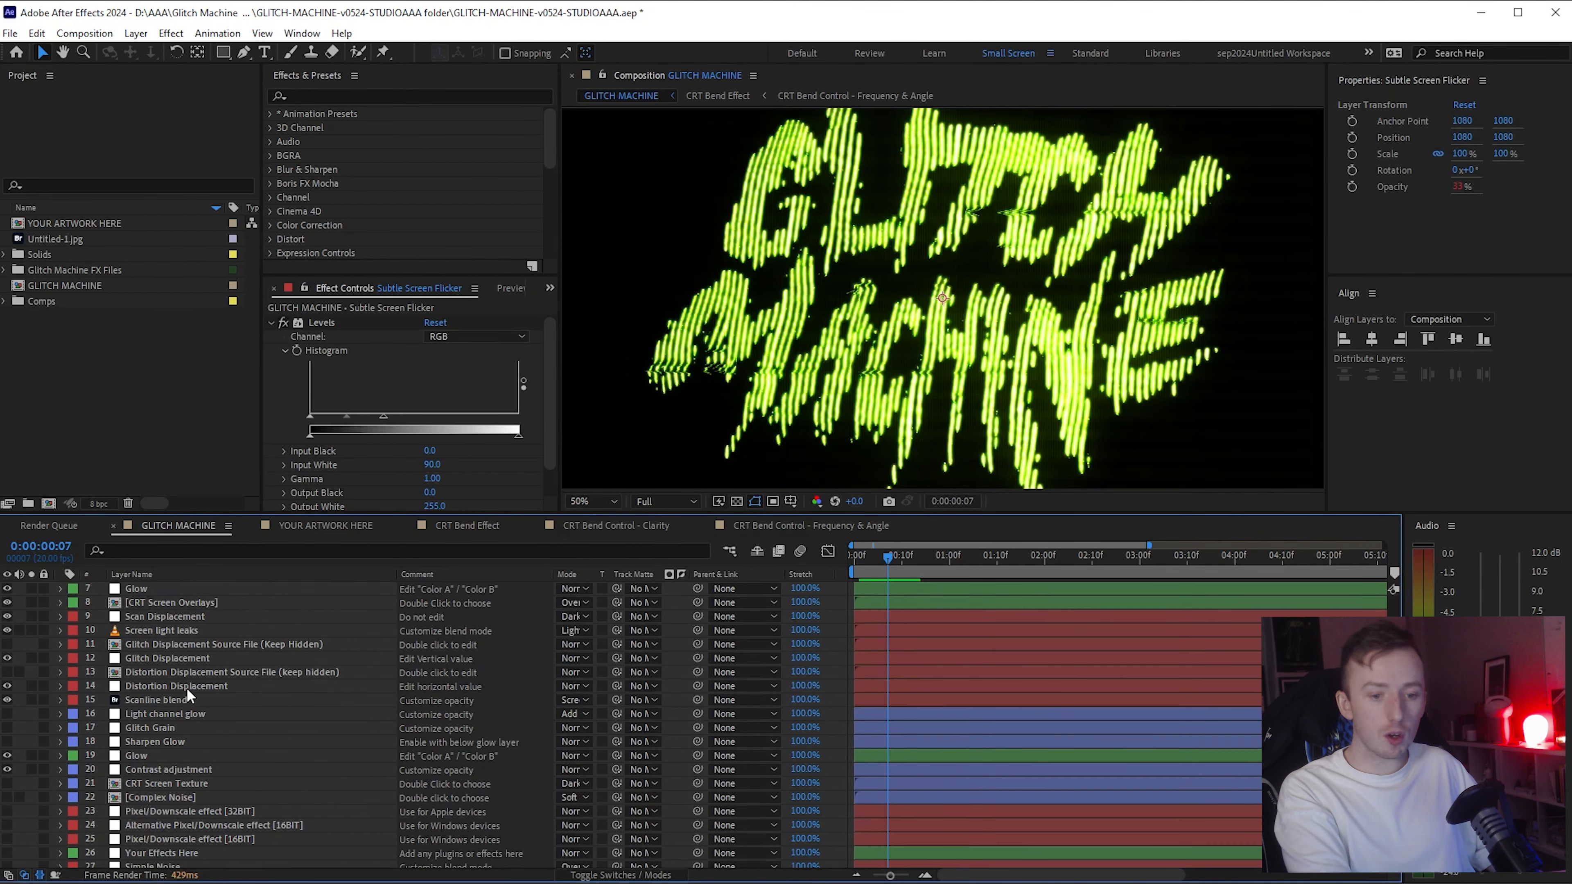
click(187, 687)
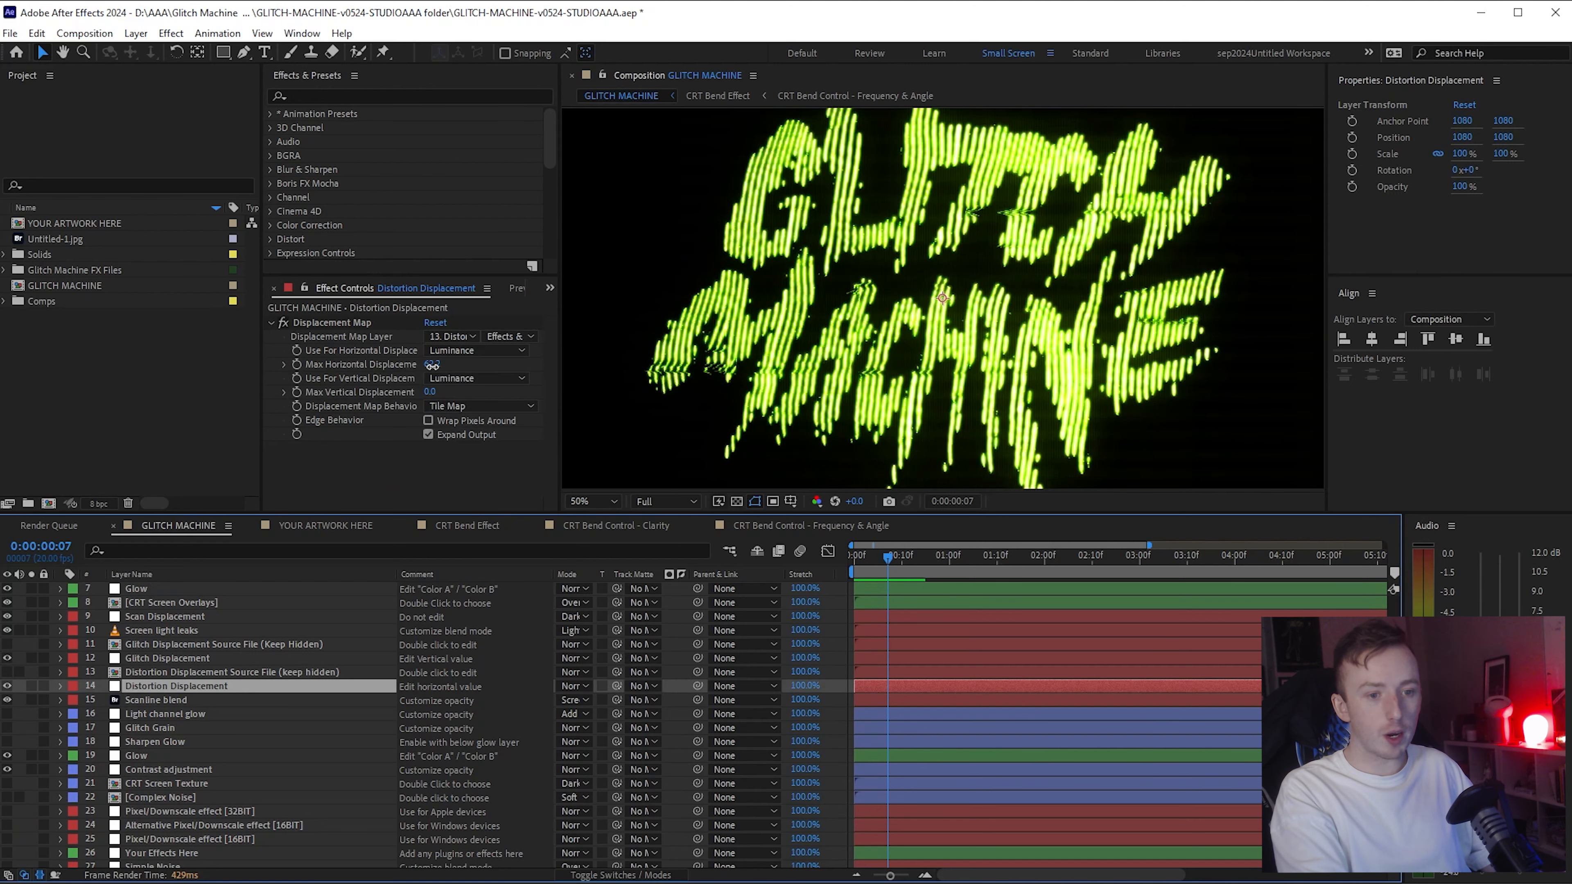
drag(432, 365, 844, 414)
drag(1042, 514, 1042, 605)
Step: Set the Colorize Hue of the CRT Bend Effect Hue + Glow layer to 0 degrees for red lettering
scroll(138, 740, up, 6)
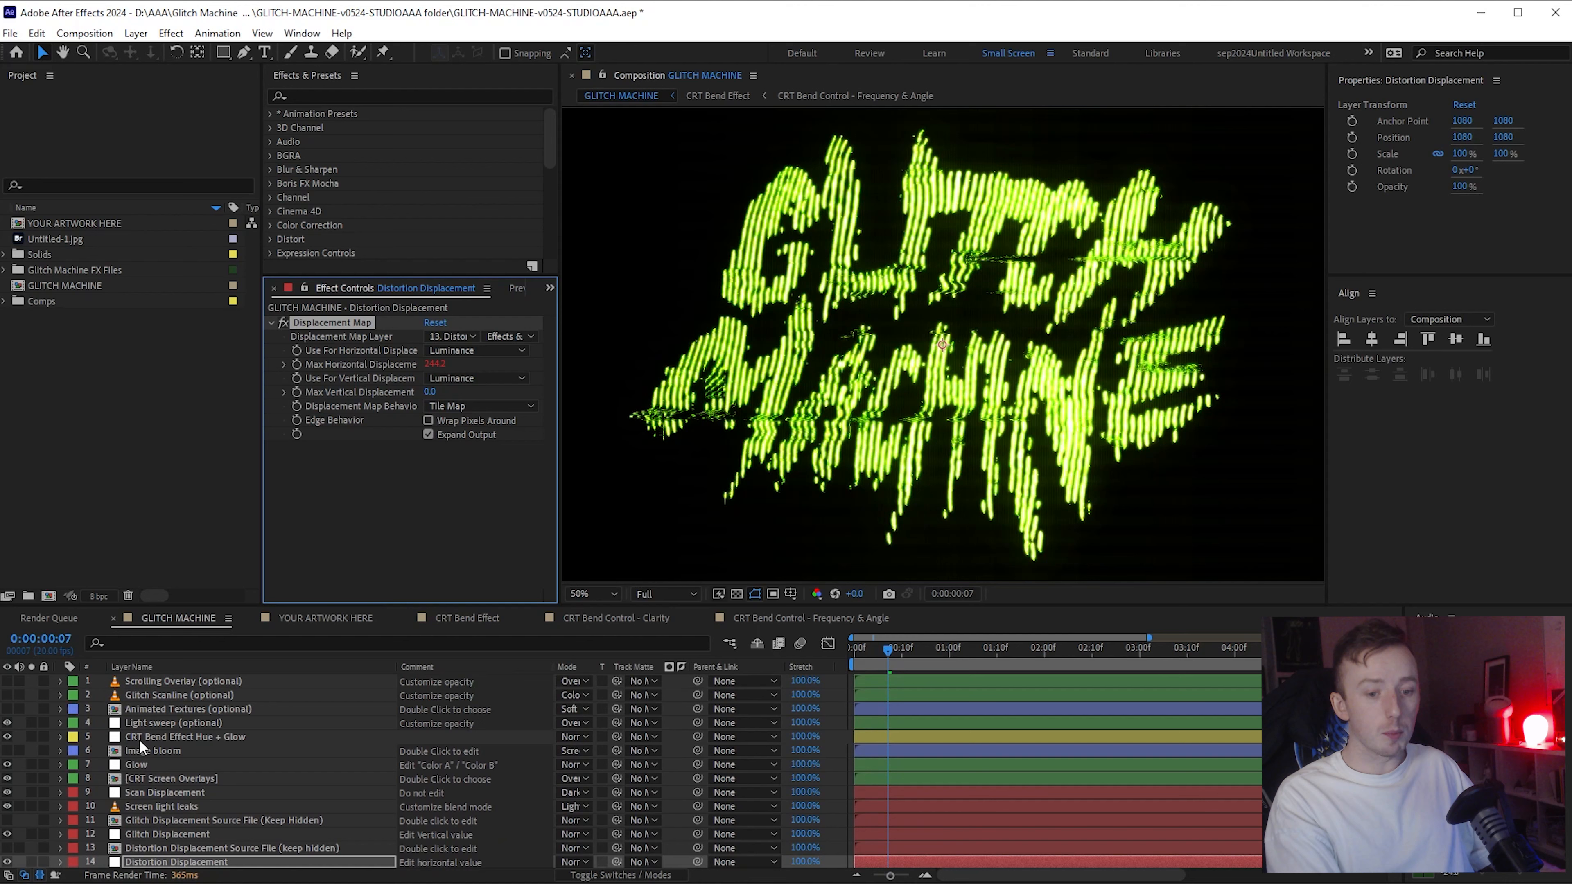
click(148, 736)
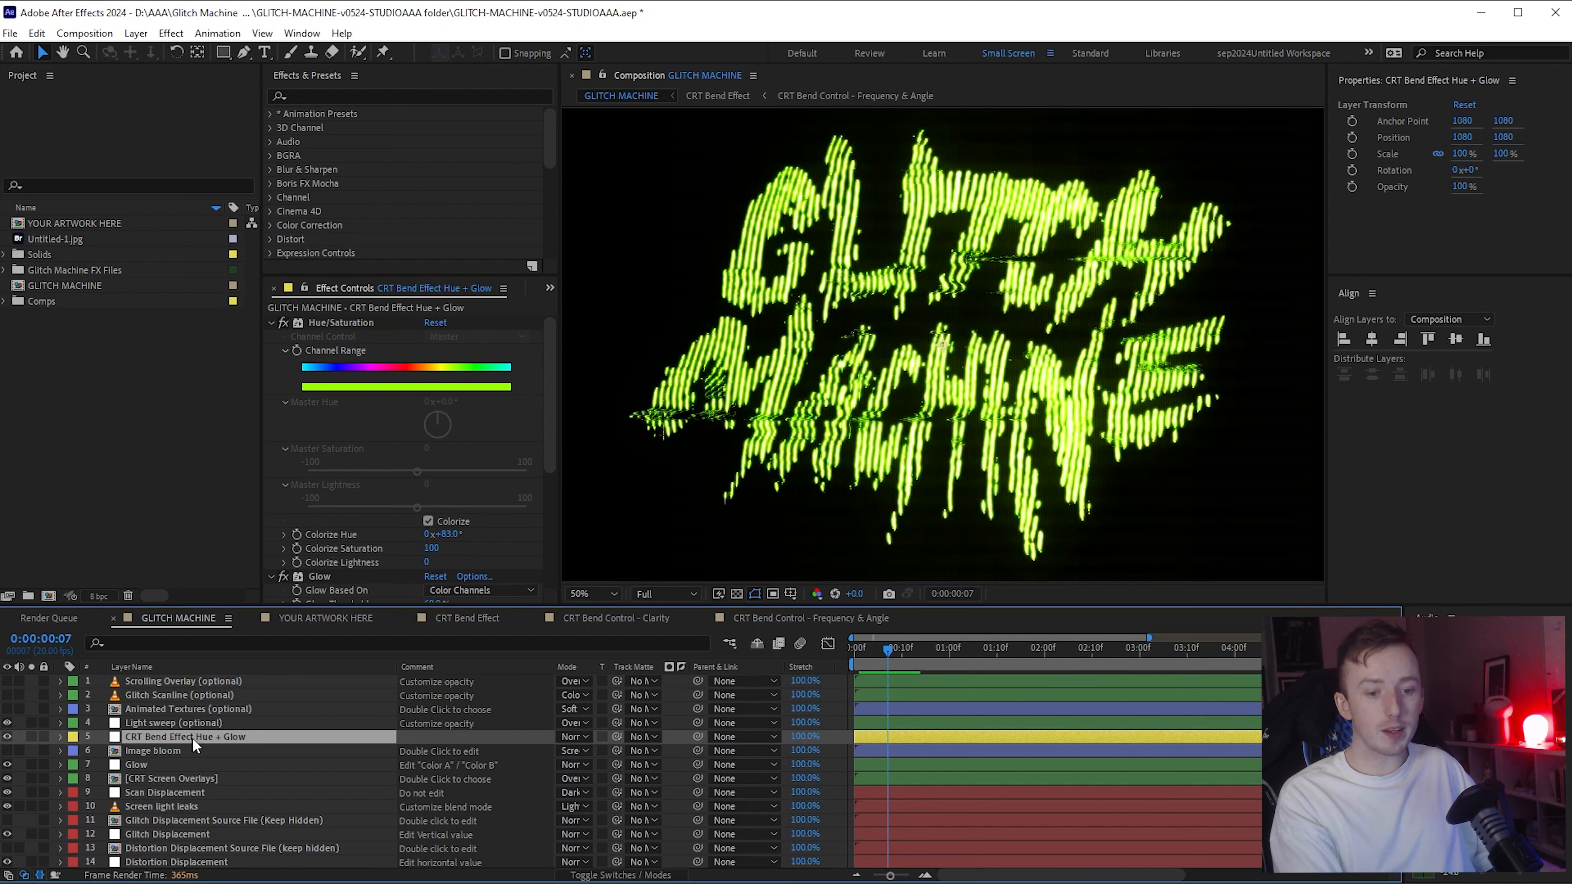
click(430, 536)
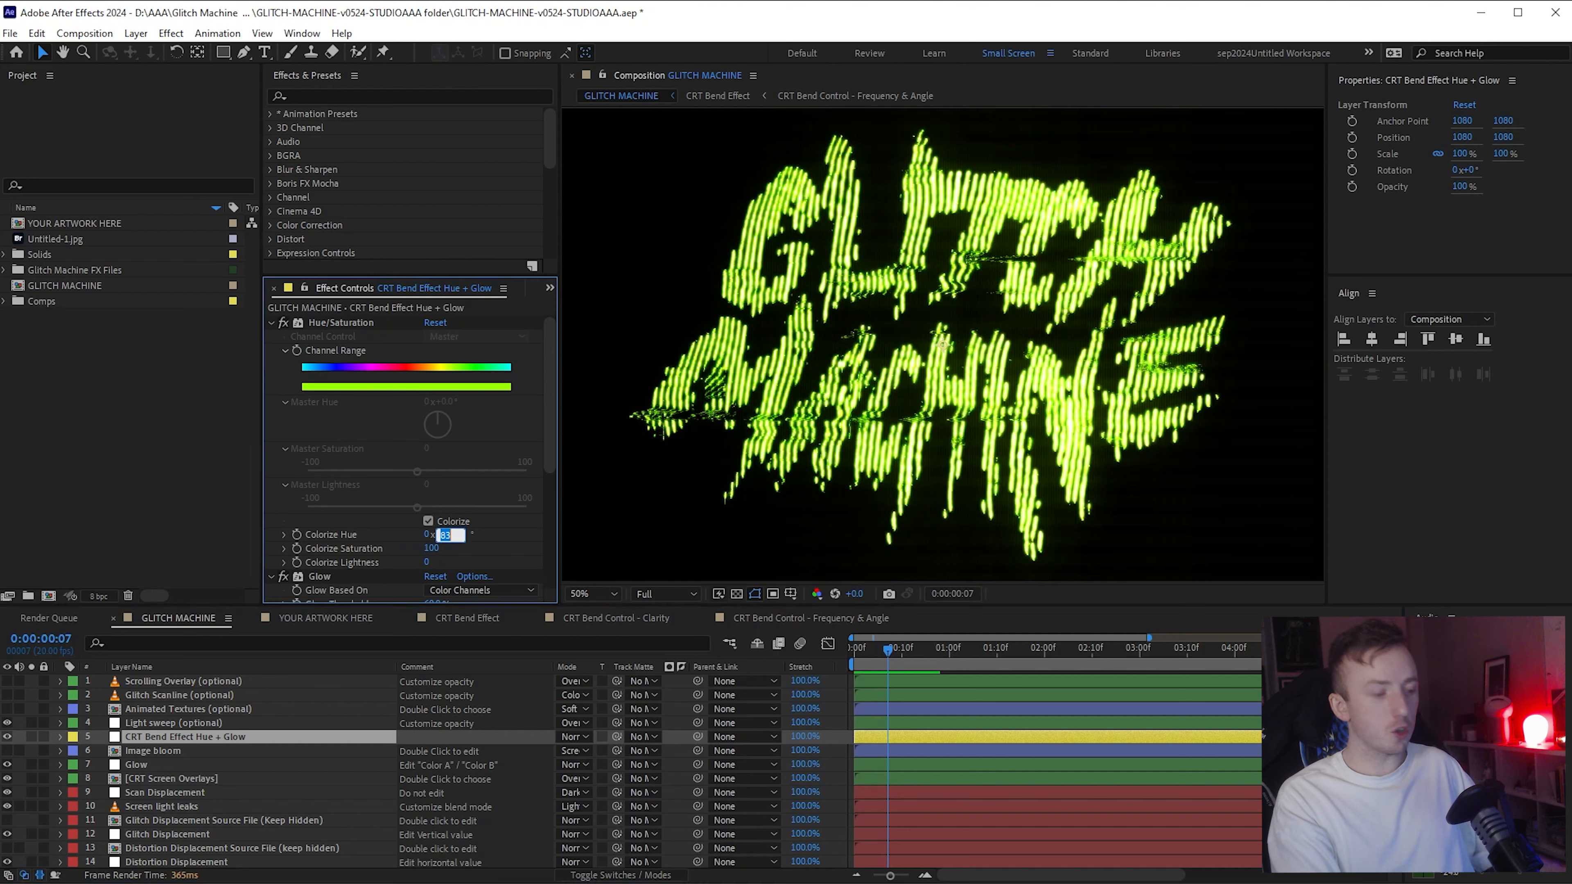
text(0)
key(Return)
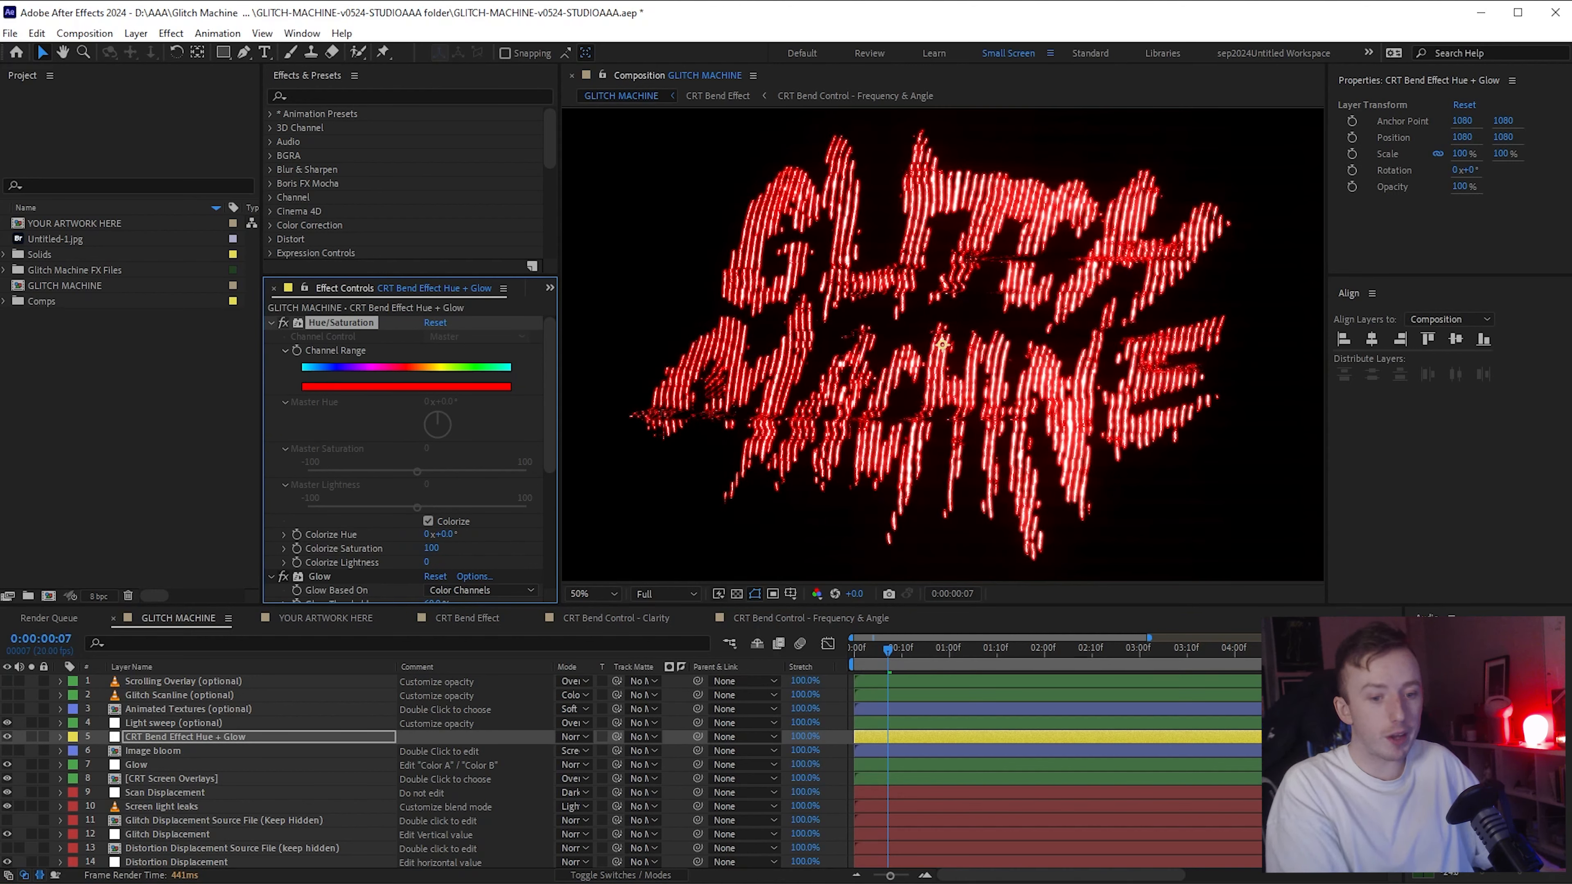
Step: Make the Image bloom layer visible and open its composition for editing
click(137, 754)
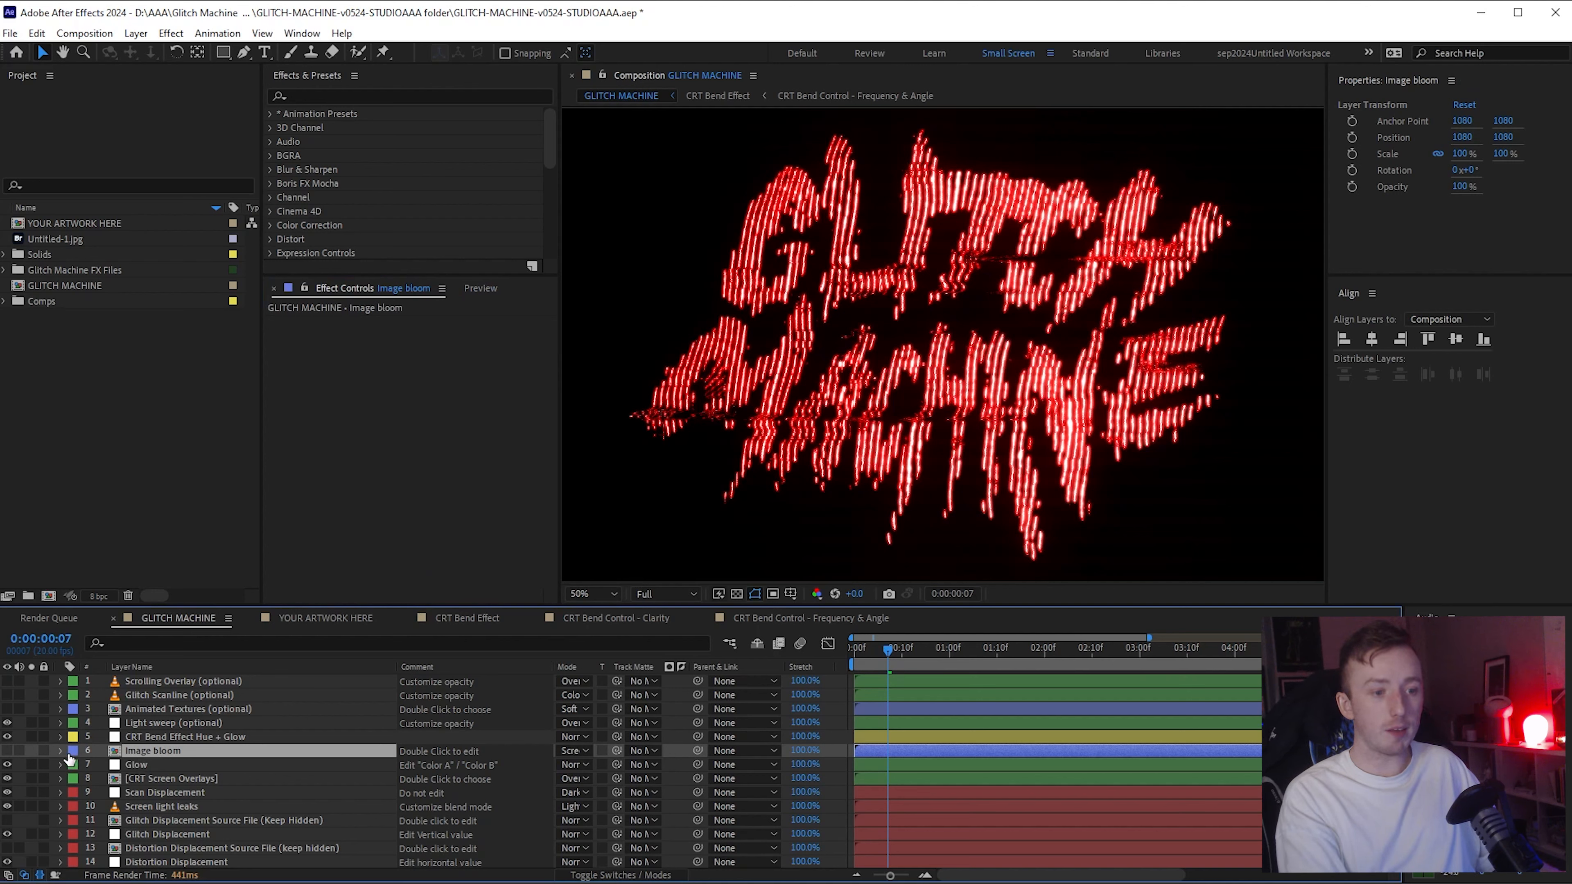
click(7, 750)
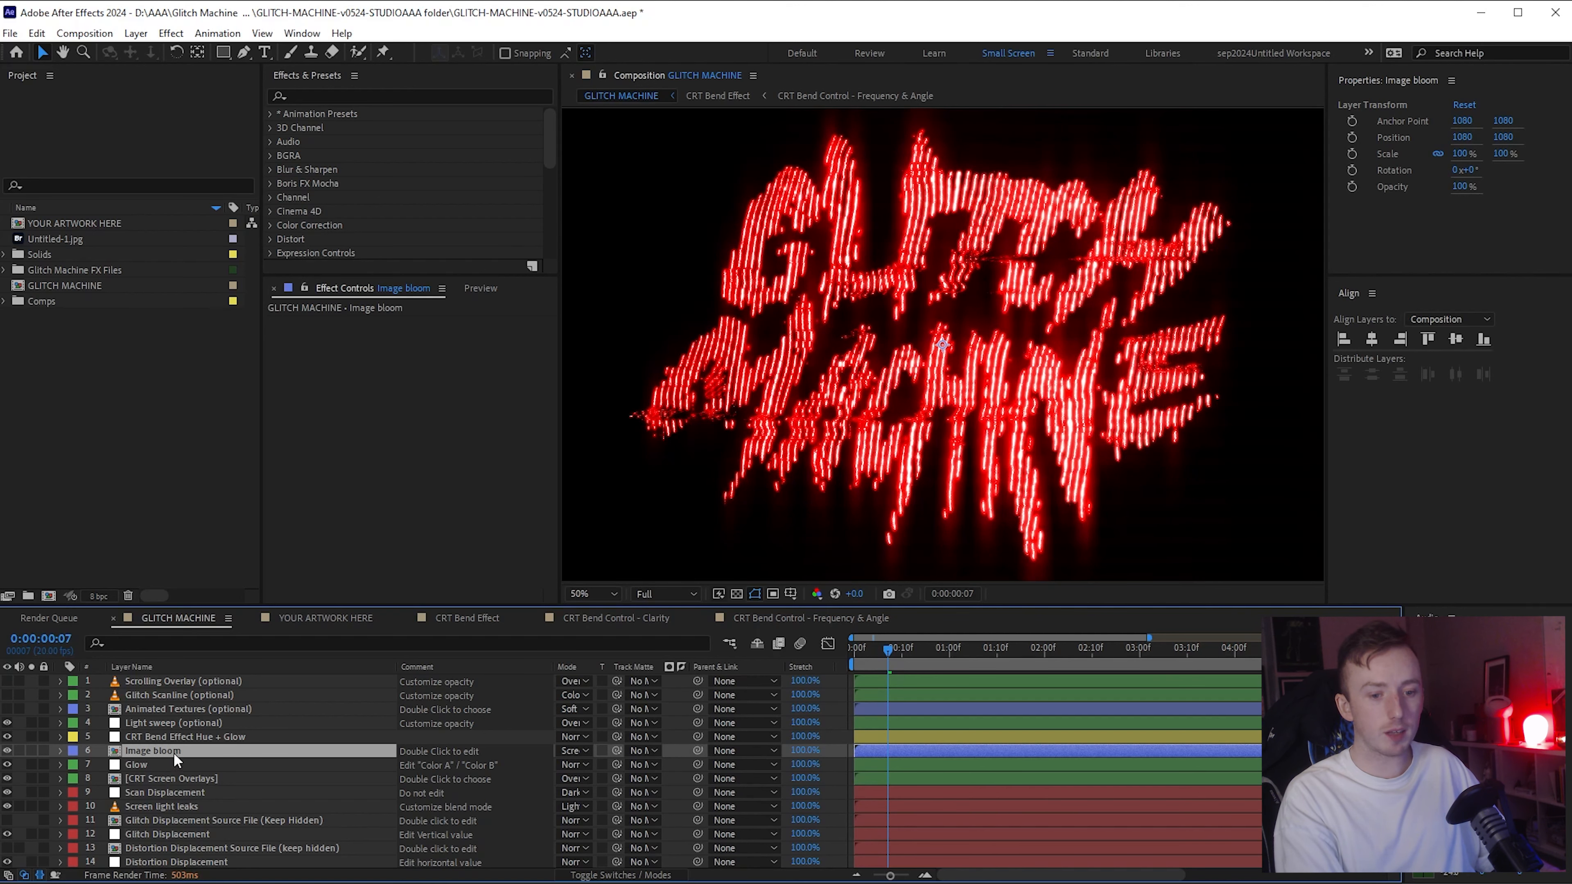
double_click(120, 752)
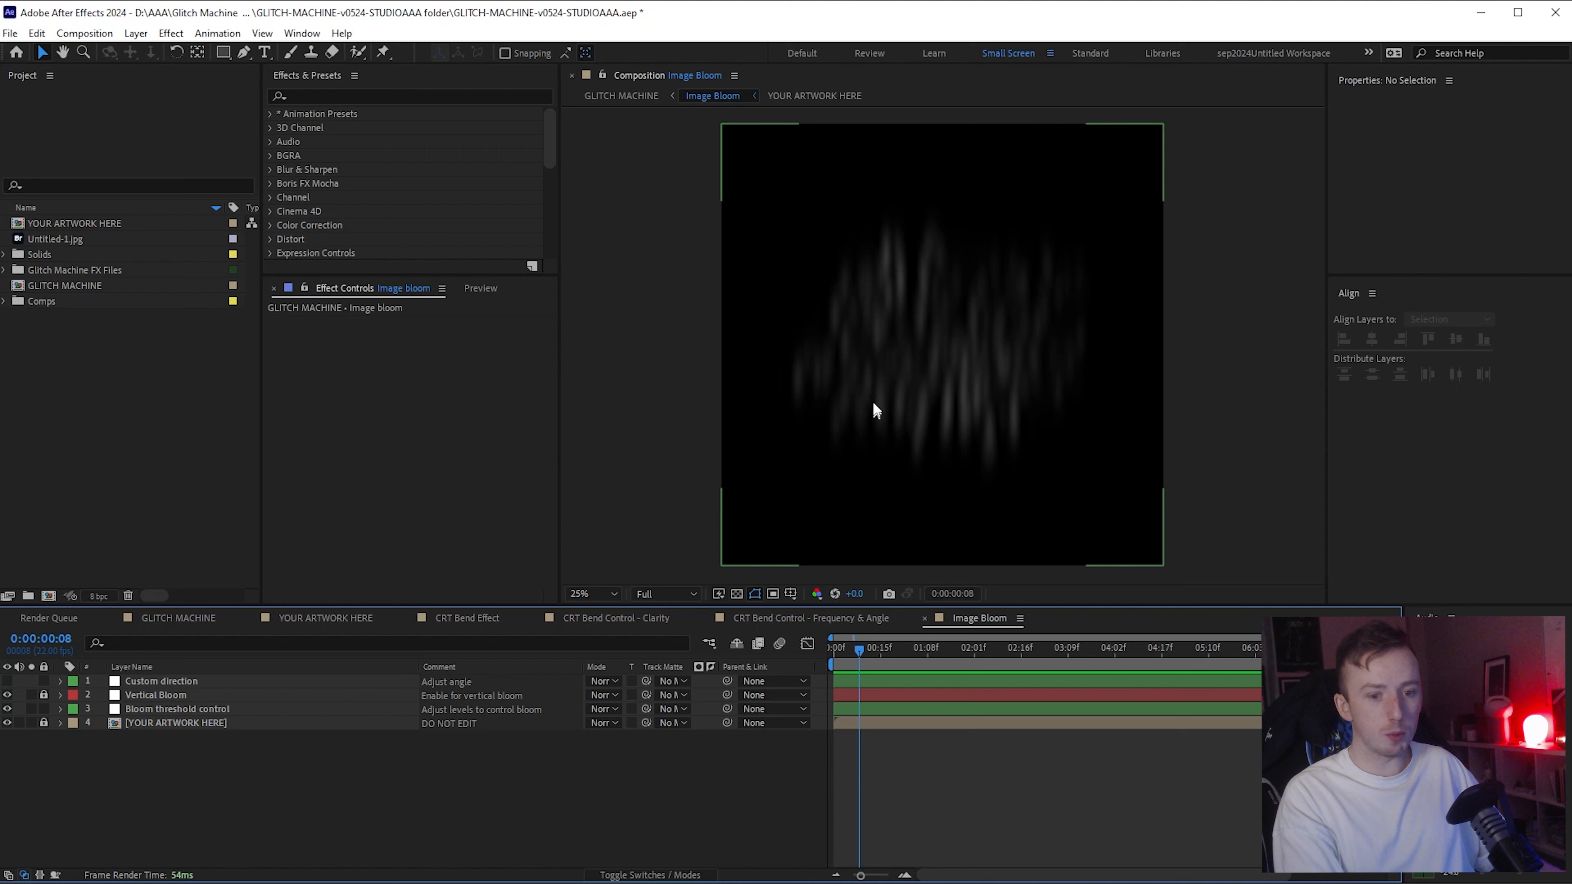
Step: Set the Bloom threshold control layer's Levels to input black 239 and gamma 0.12, and check the result in the GLITCH MACHINE composition
click(170, 708)
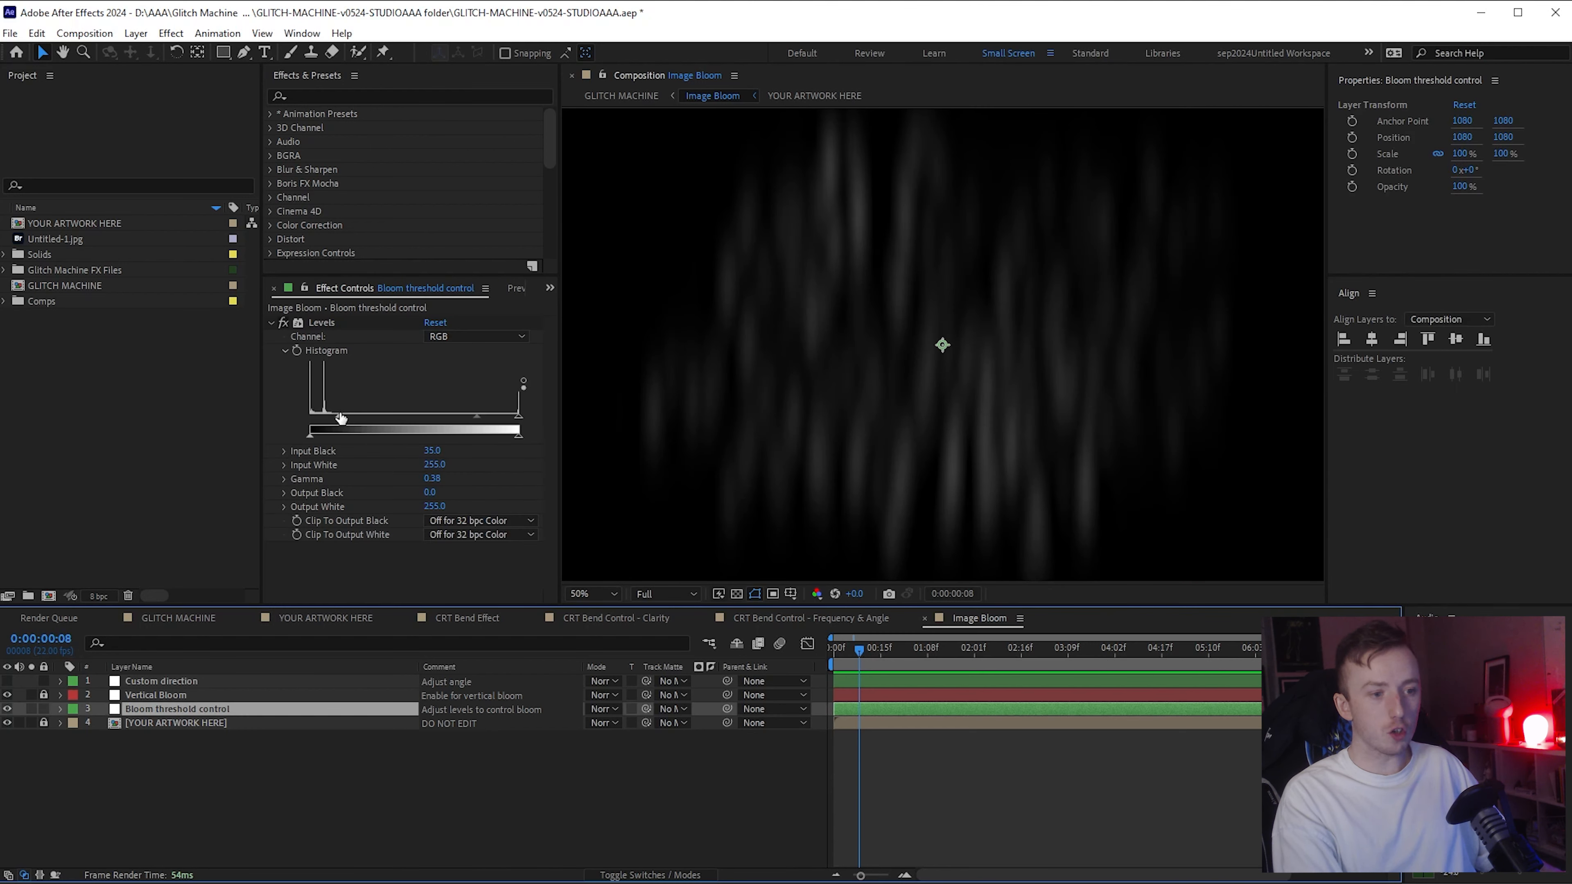
drag(339, 416, 229, 417)
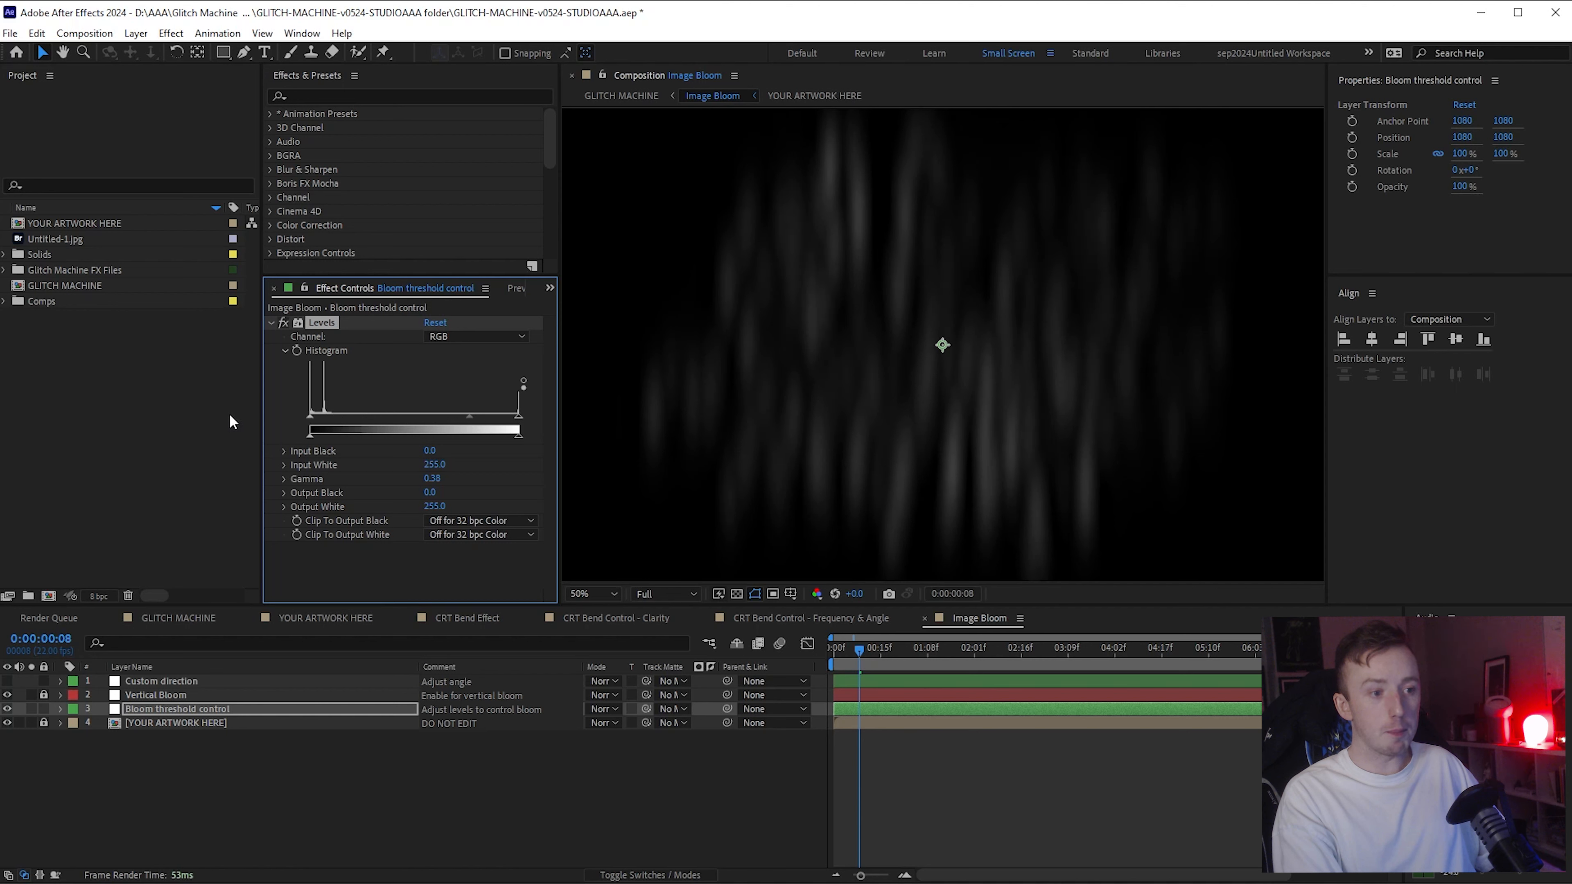
mouse_move(470, 416)
mouse_down()
mouse_move(347, 417)
mouse_move(475, 421)
mouse_up()
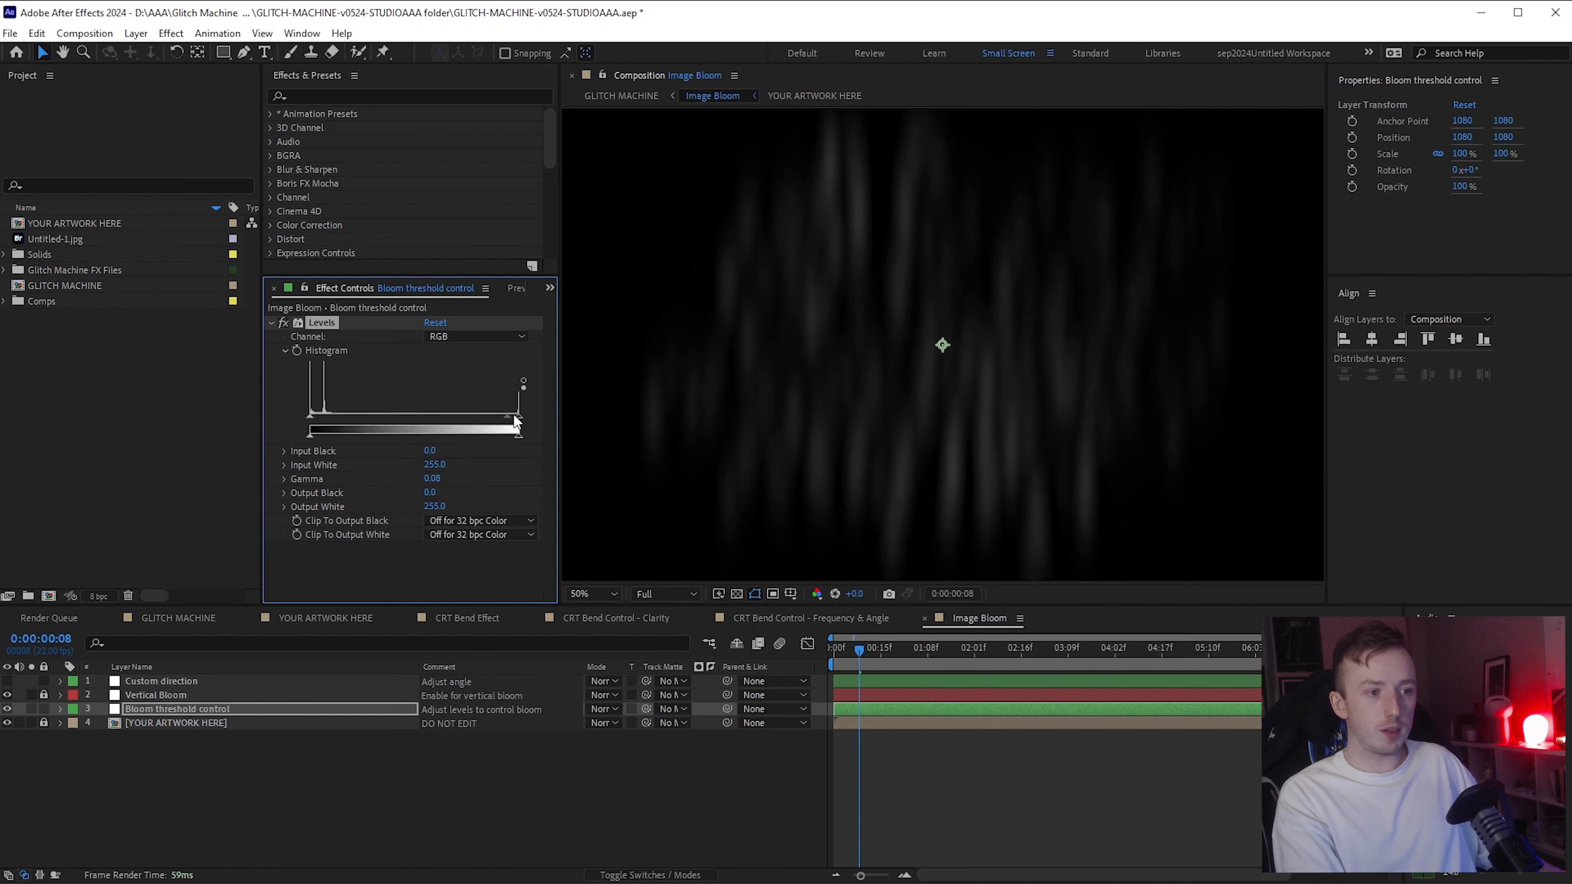
drag(311, 416, 487, 426)
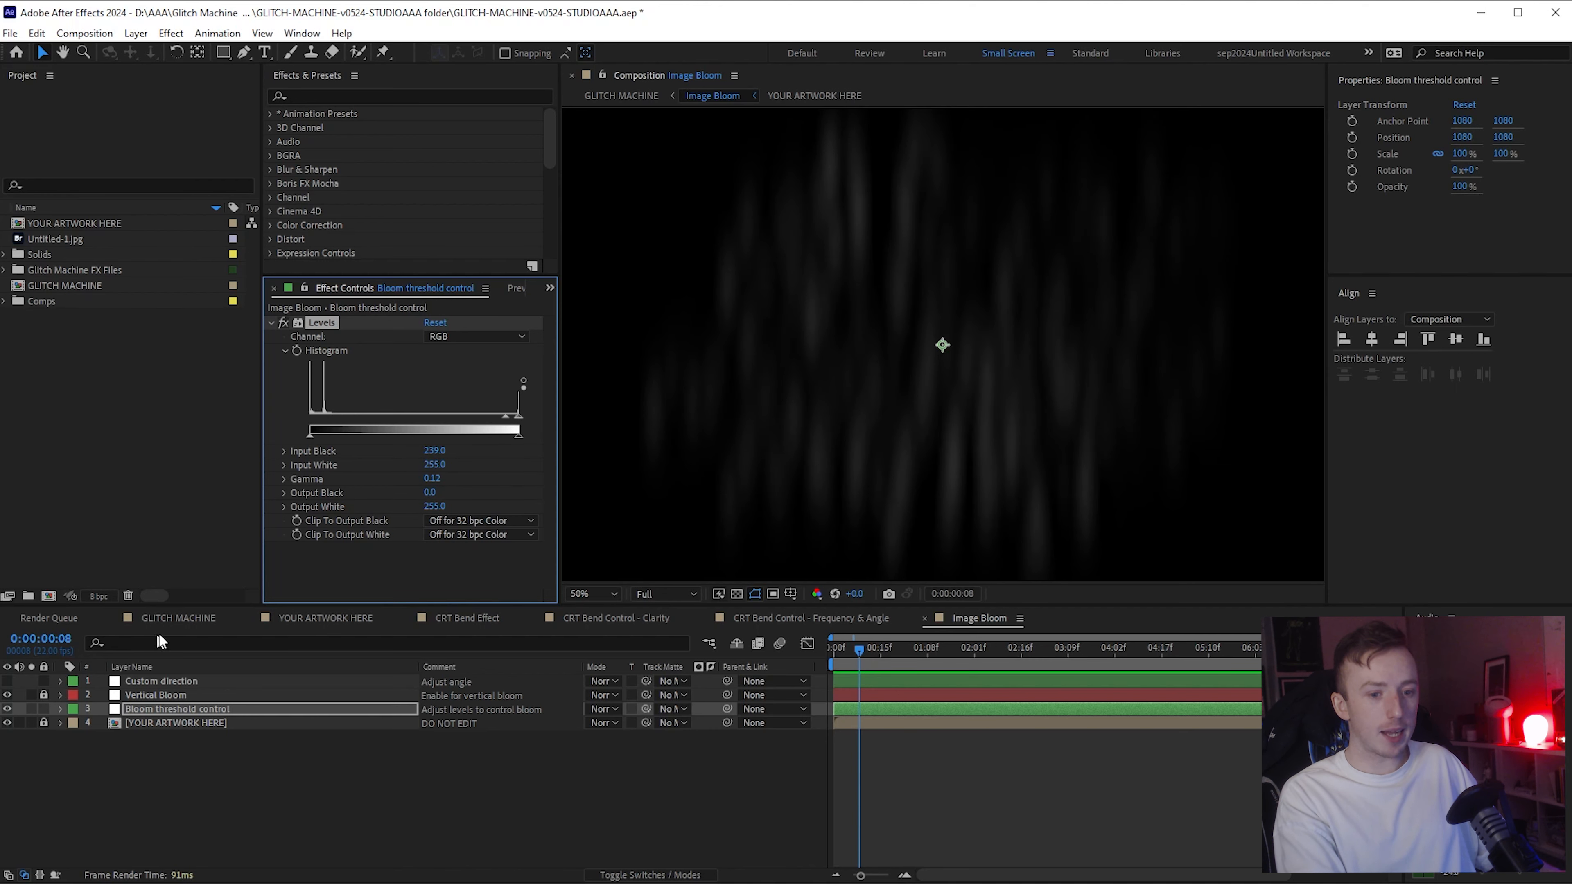
click(177, 621)
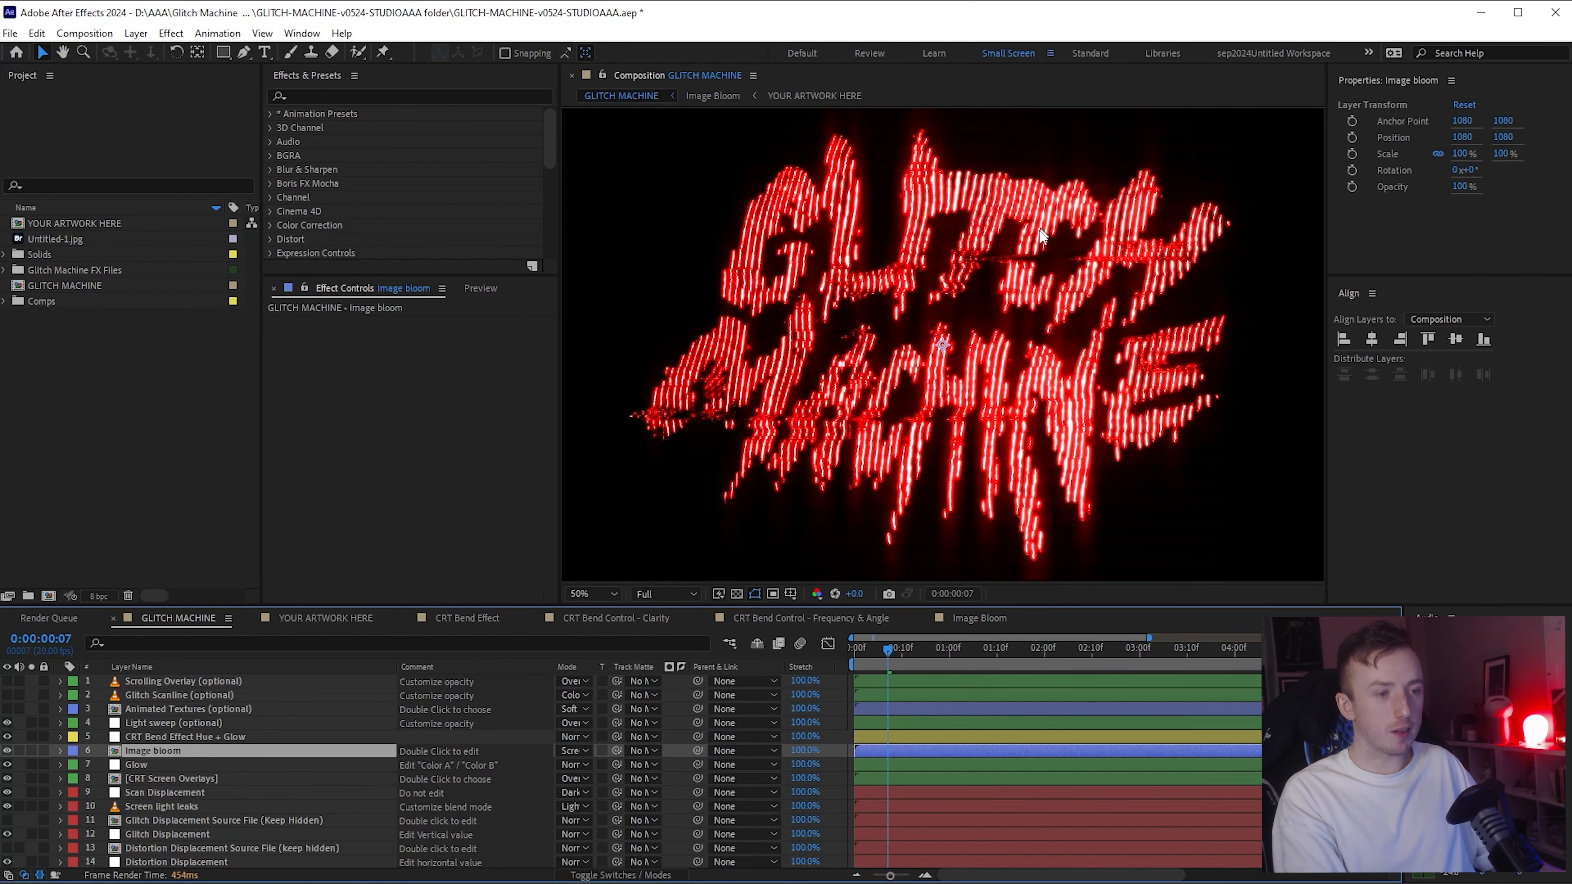
click(480, 288)
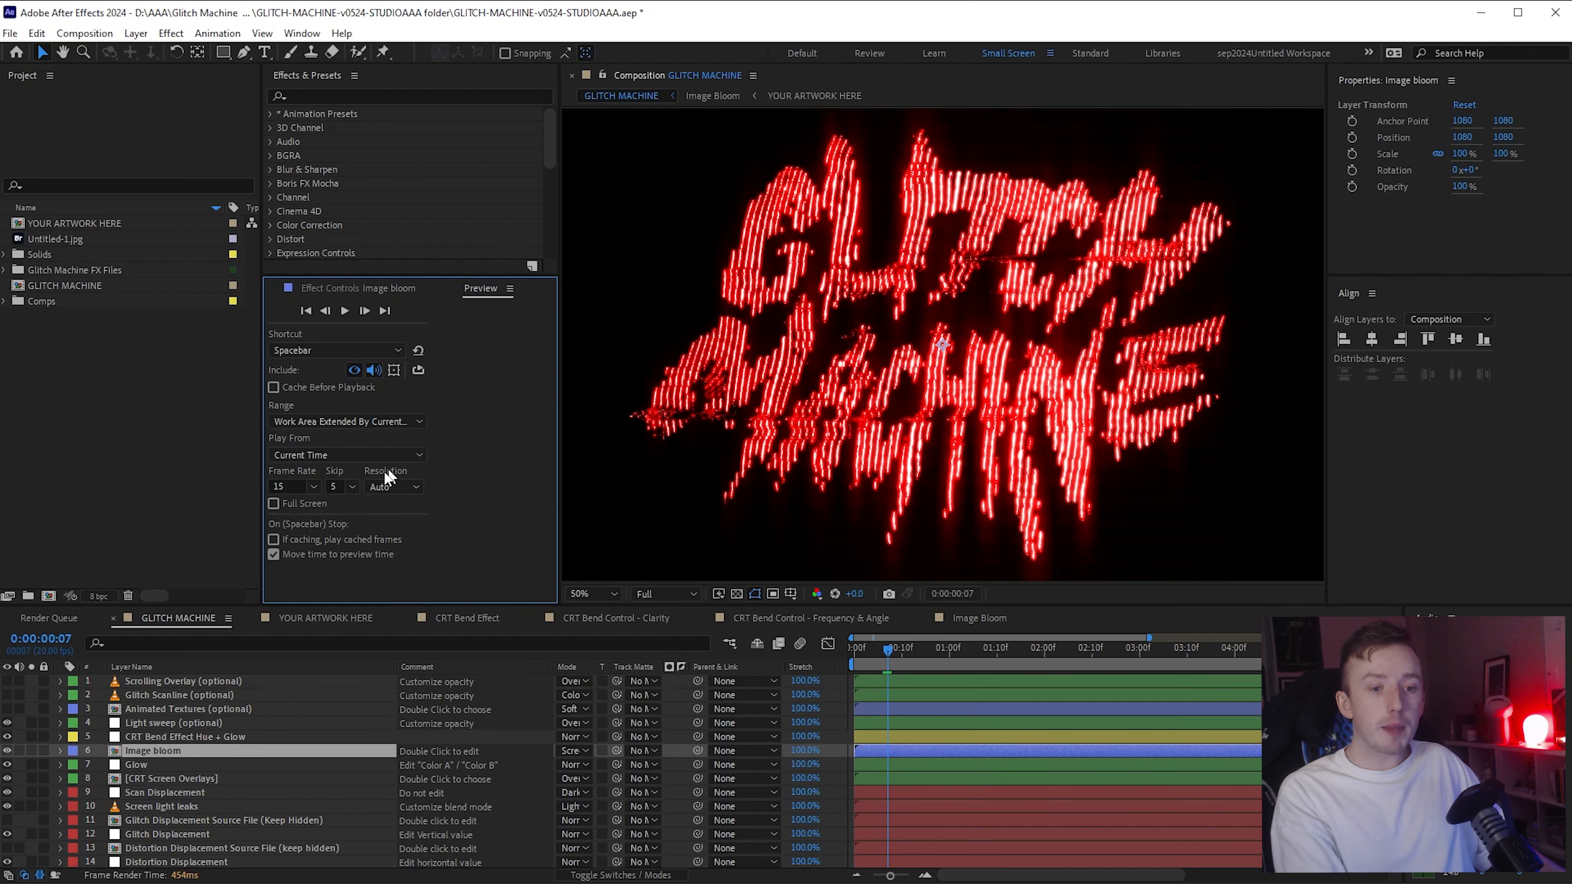
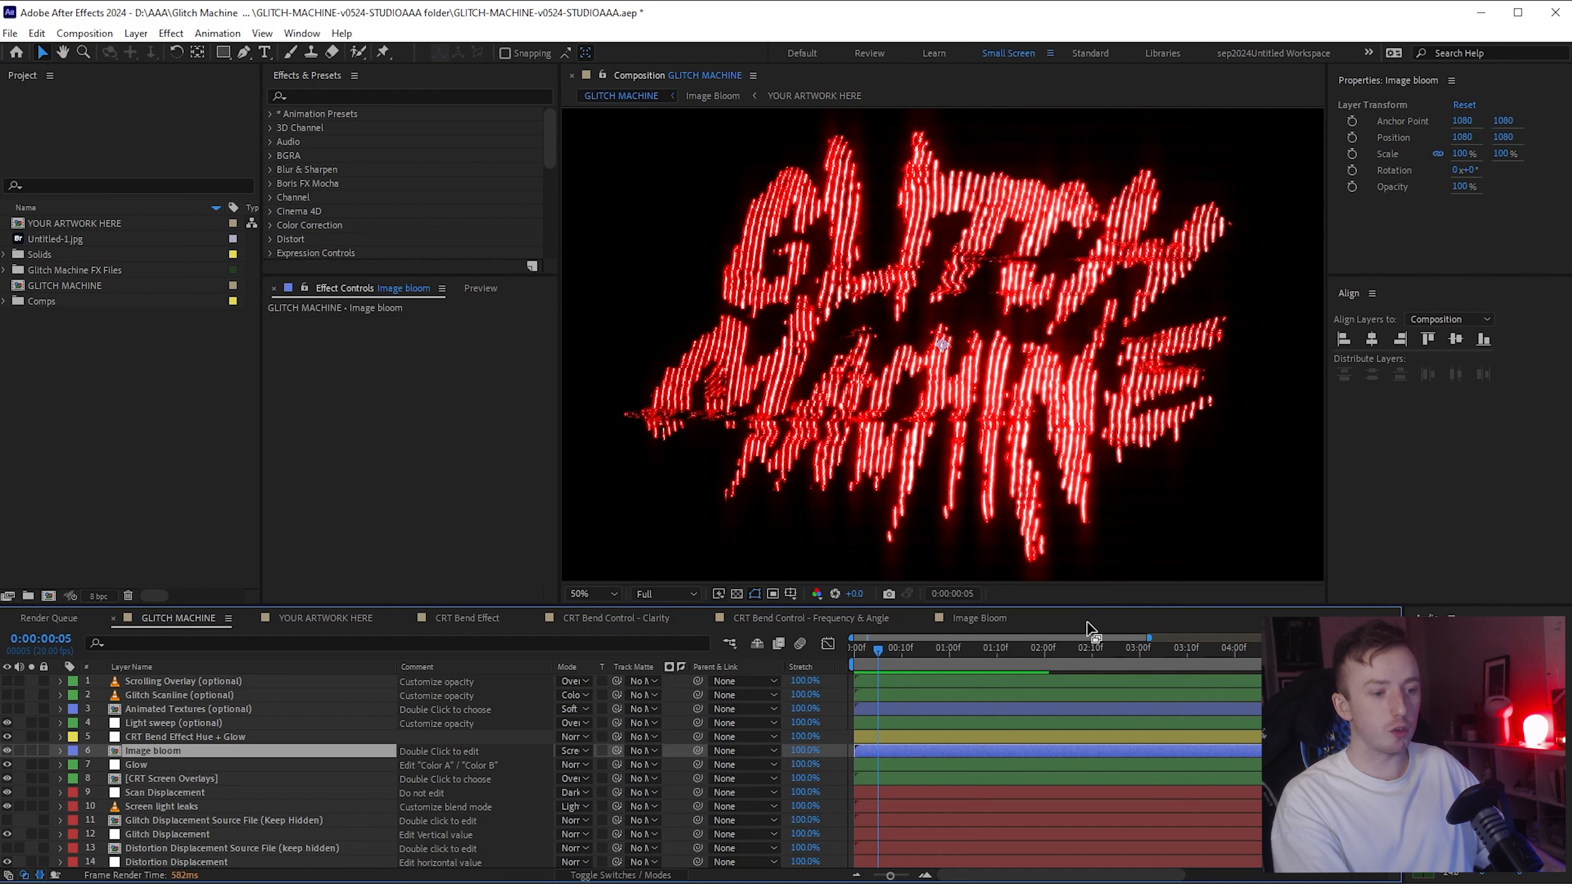
Step: Hide the CRT Bend Effect and CRT Bend Effect Hue + Glow layers and enable Editable Chromatic Aberration, checking the outlined lettering in the preview
drag(1090, 613, 1086, 303)
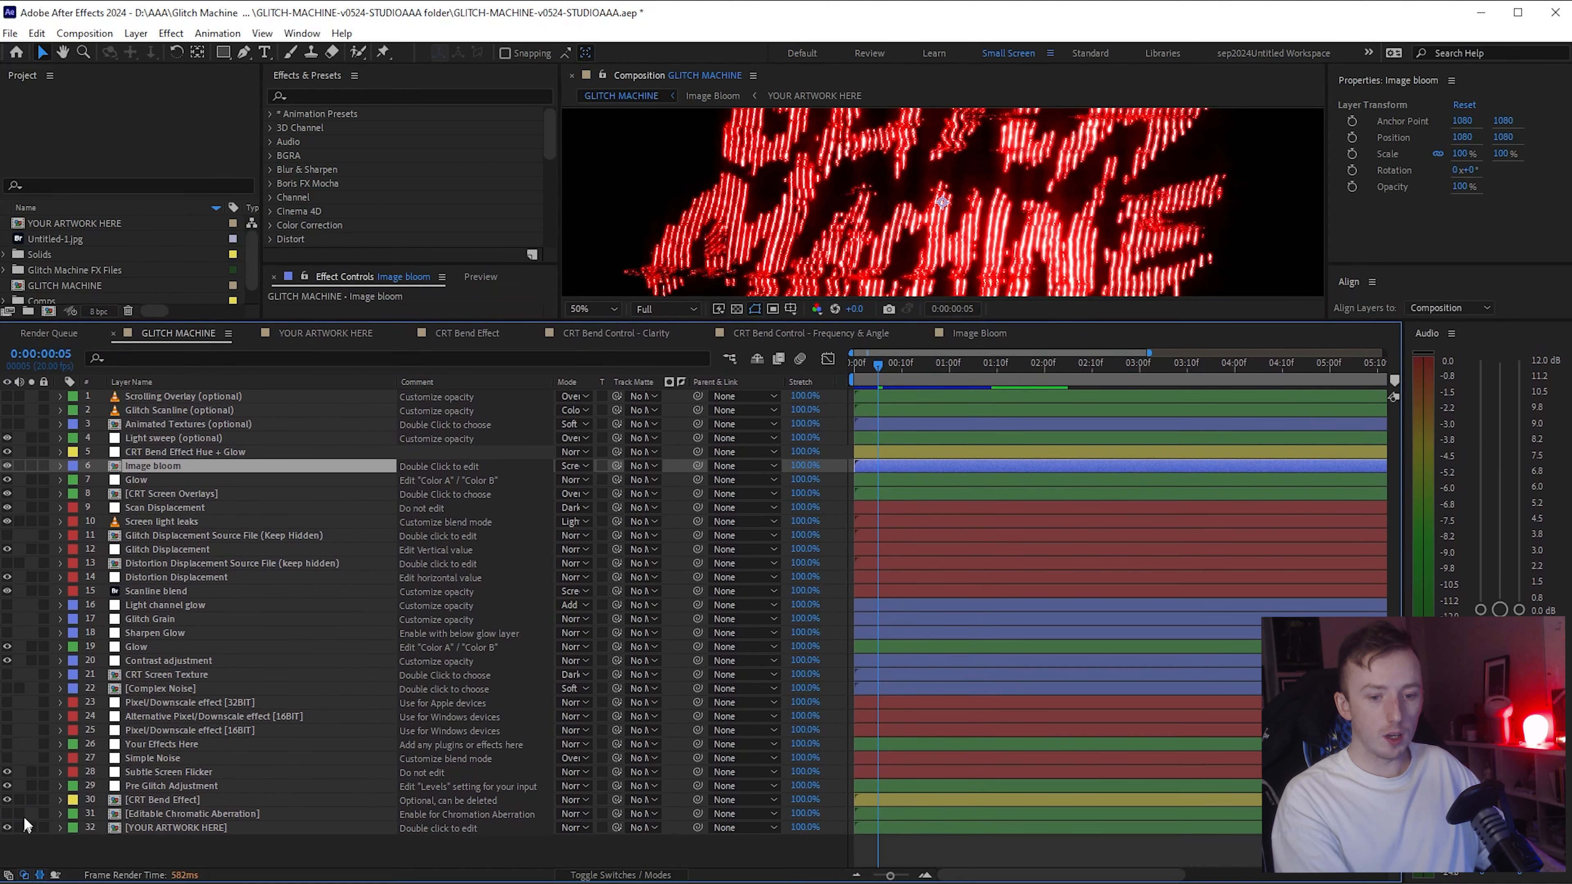
click(7, 799)
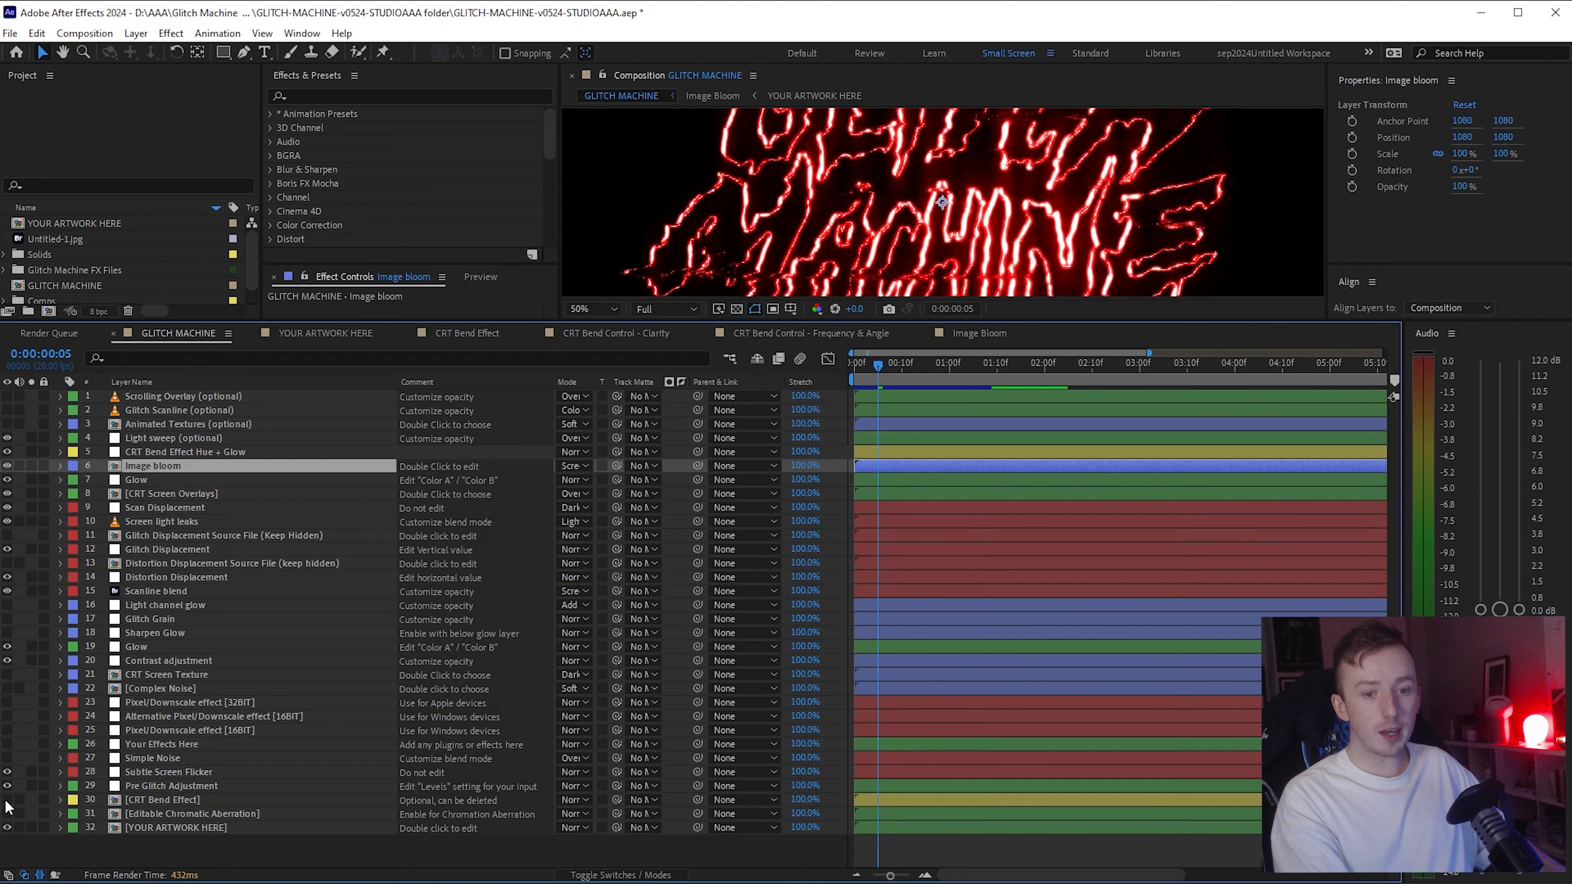
click(8, 452)
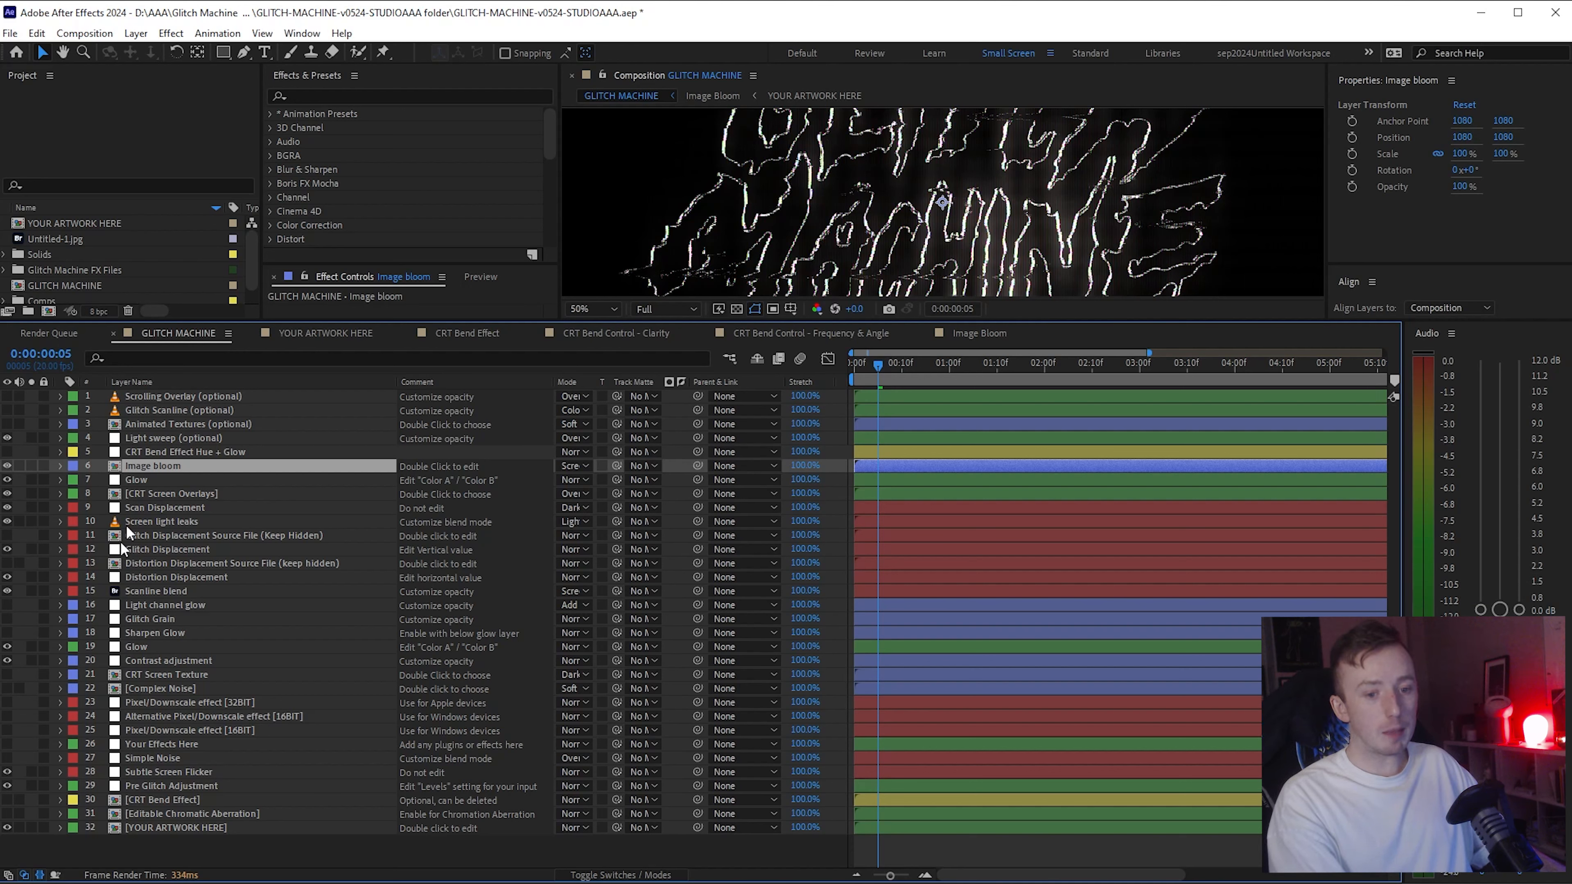
click(7, 814)
click(192, 814)
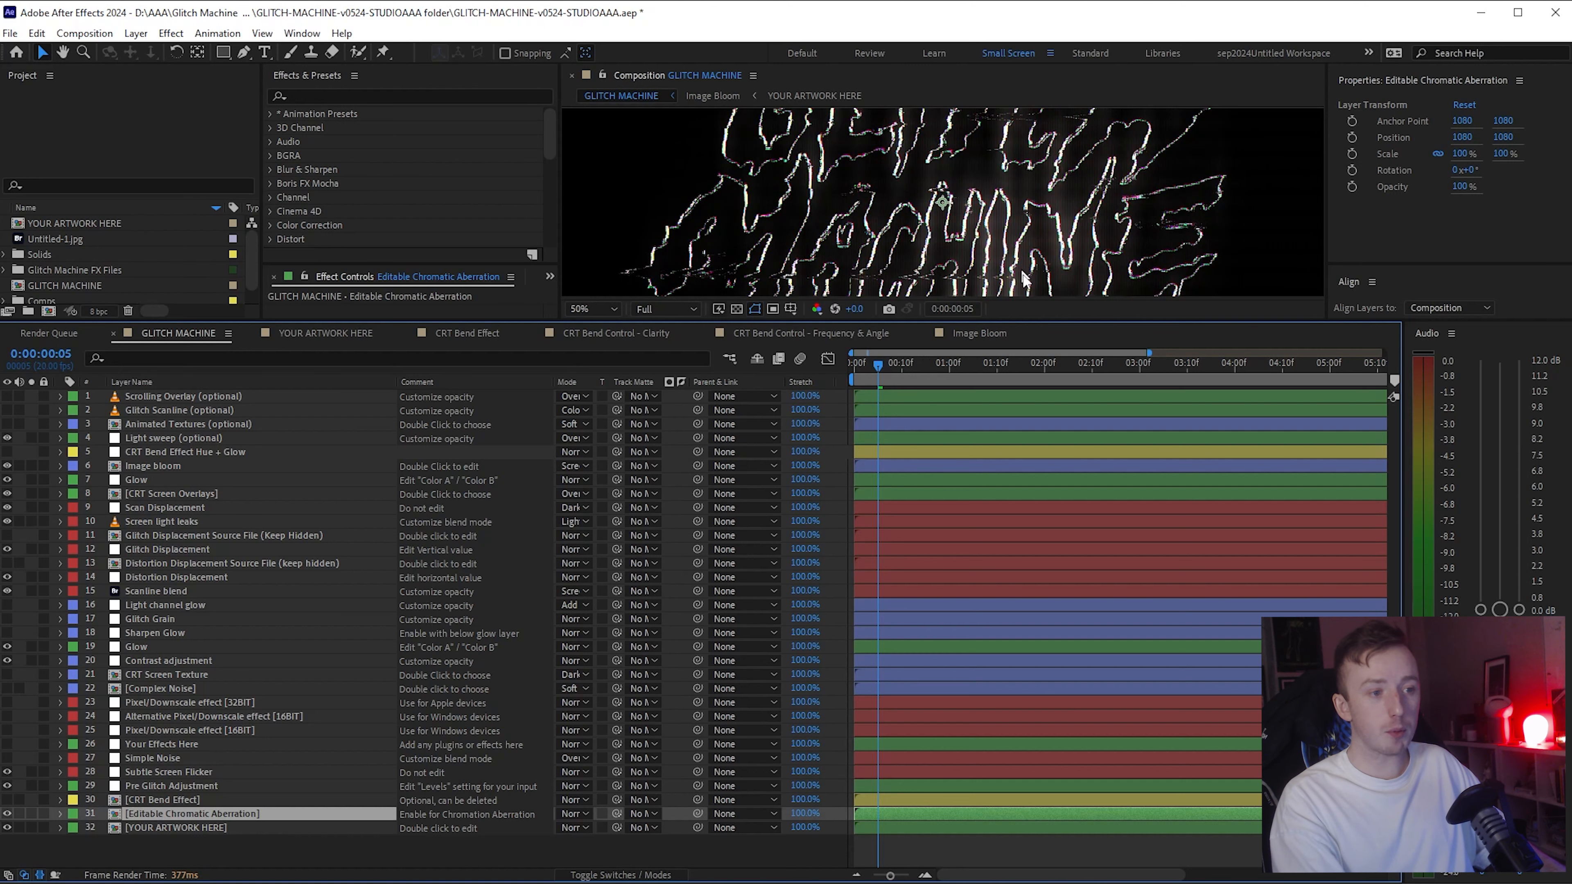
drag(1034, 318, 1033, 632)
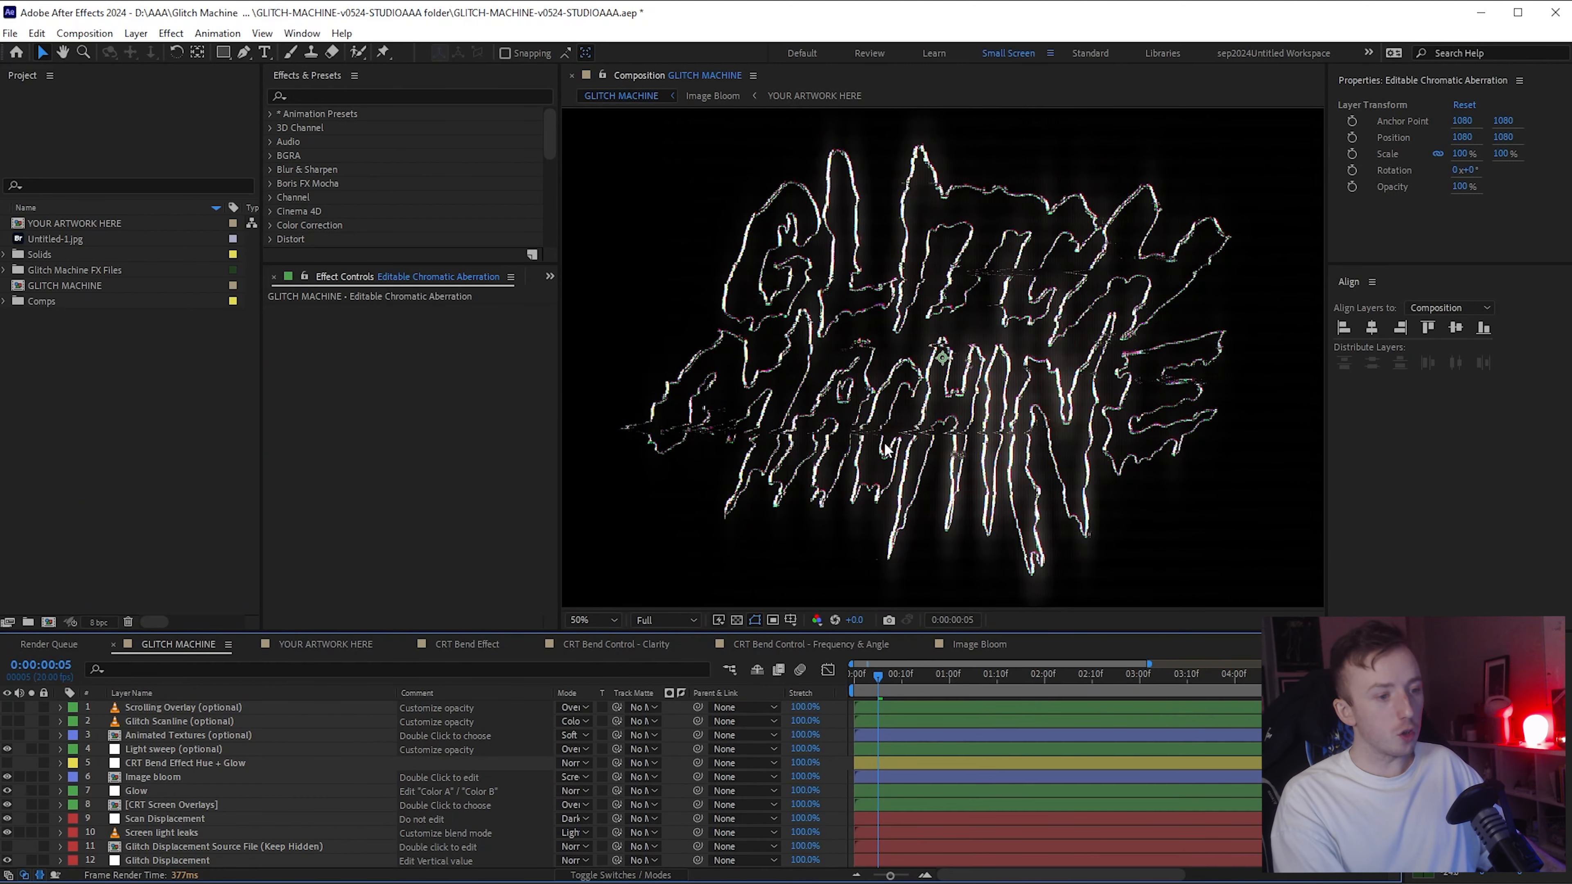
key(period)
key(period)
key(period)
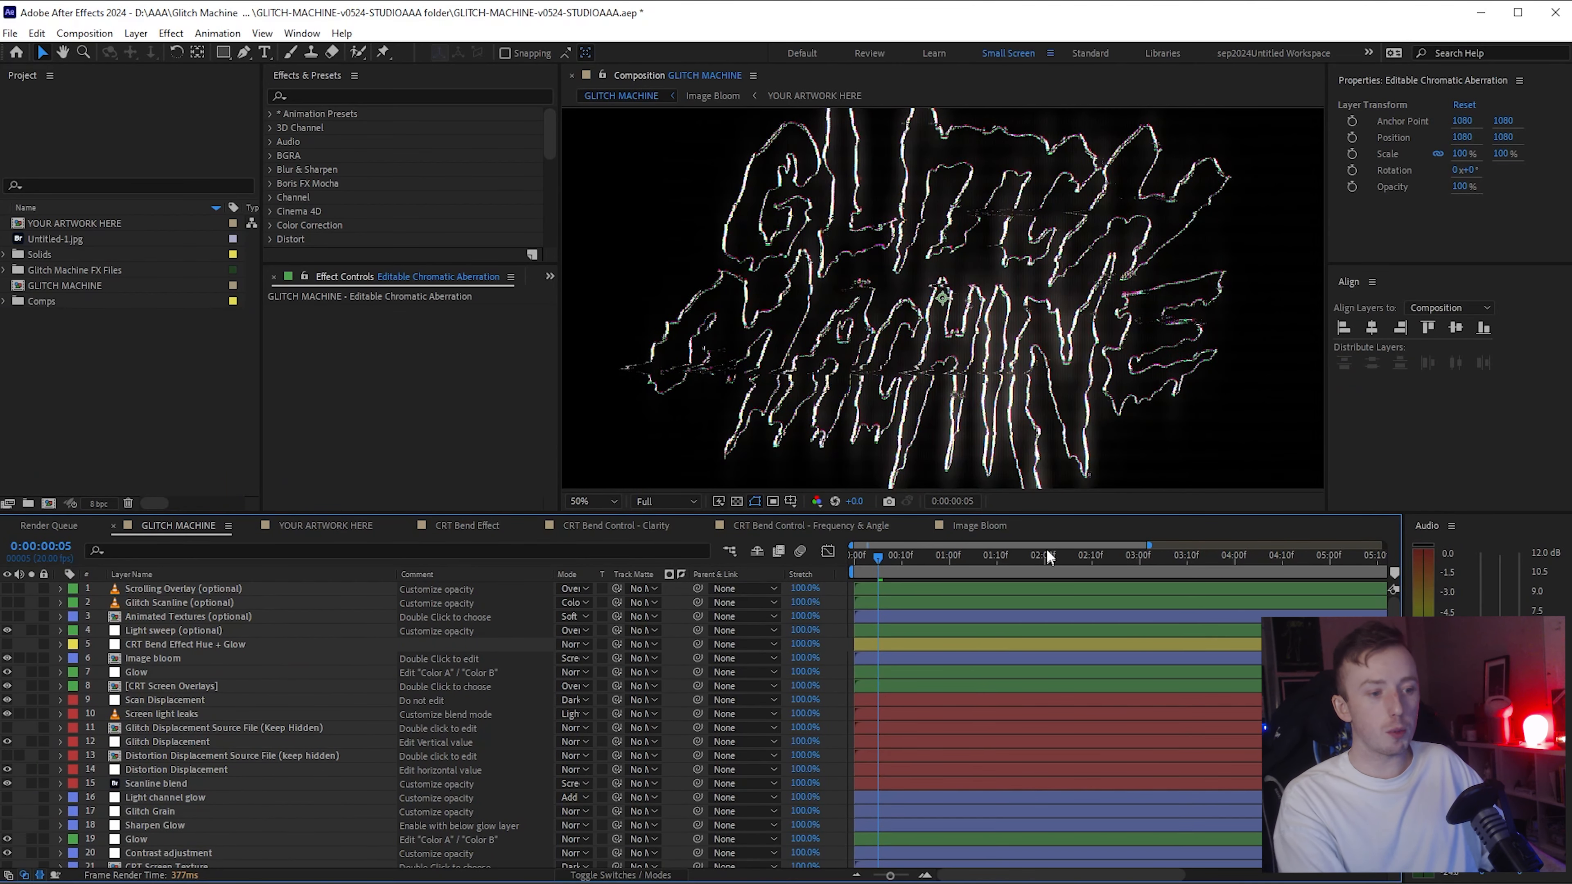
Step: Lower the Levels input white of the Pre Glitch Adjustment layer to 103
drag(1051, 513, 1055, 282)
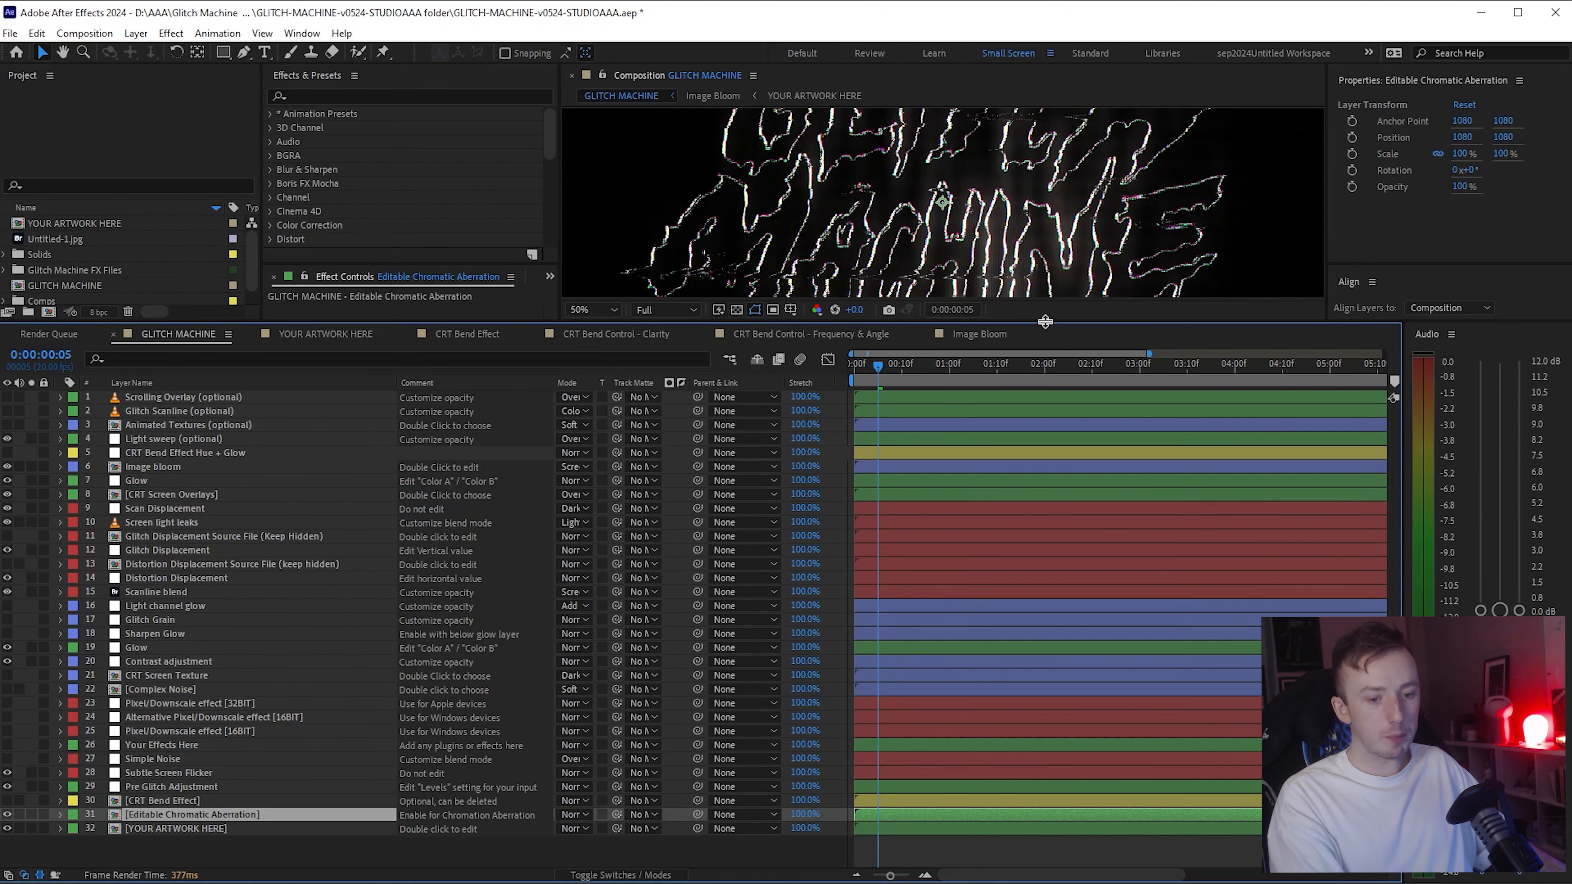
click(159, 790)
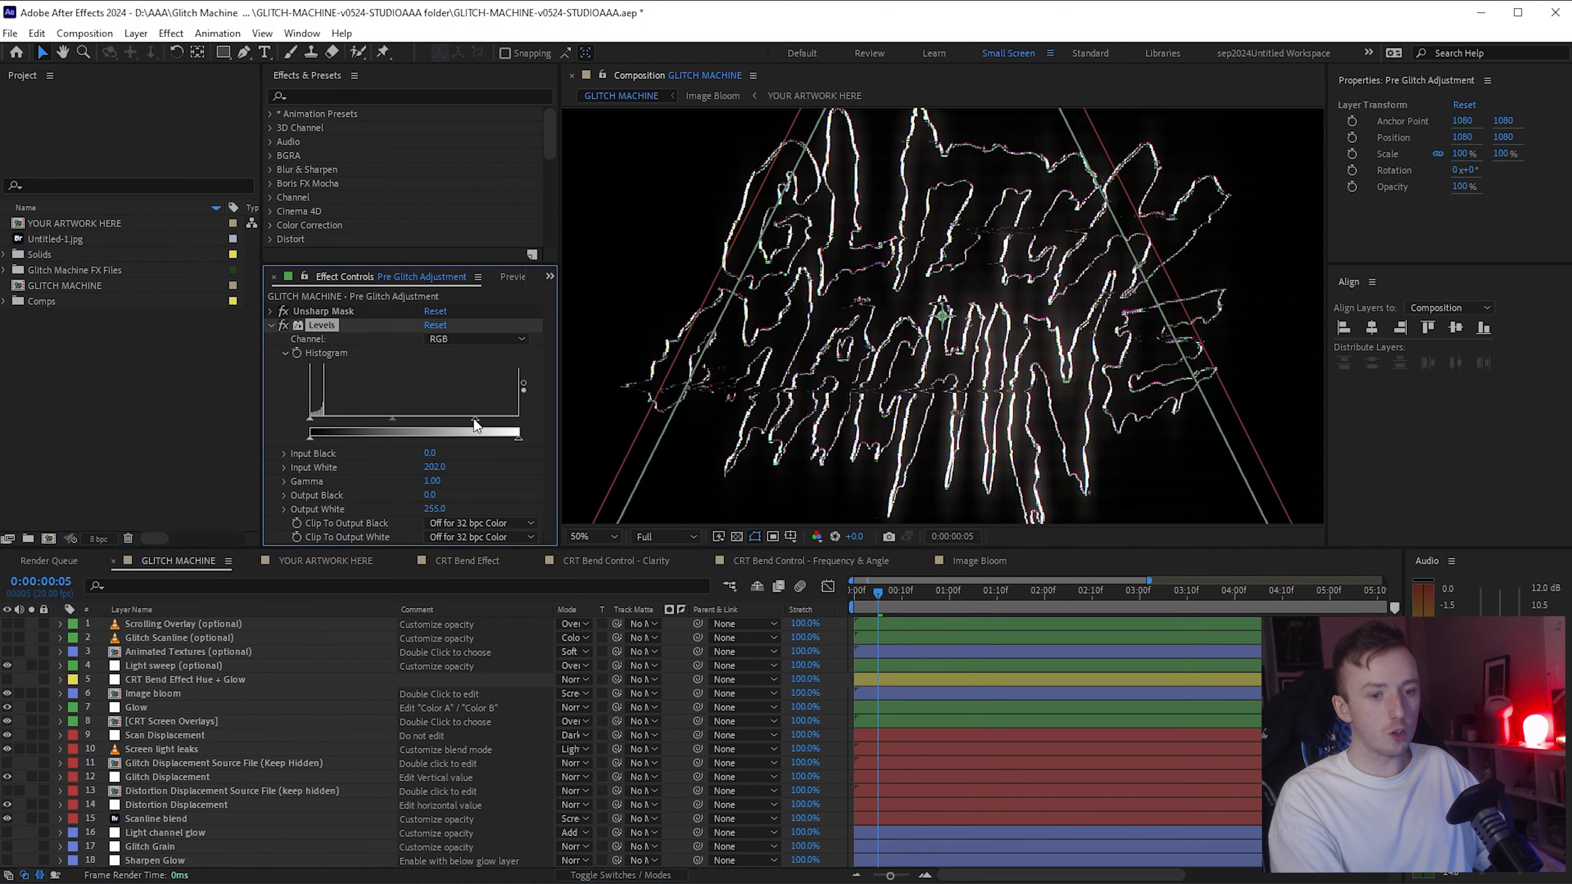
drag(474, 421, 412, 418)
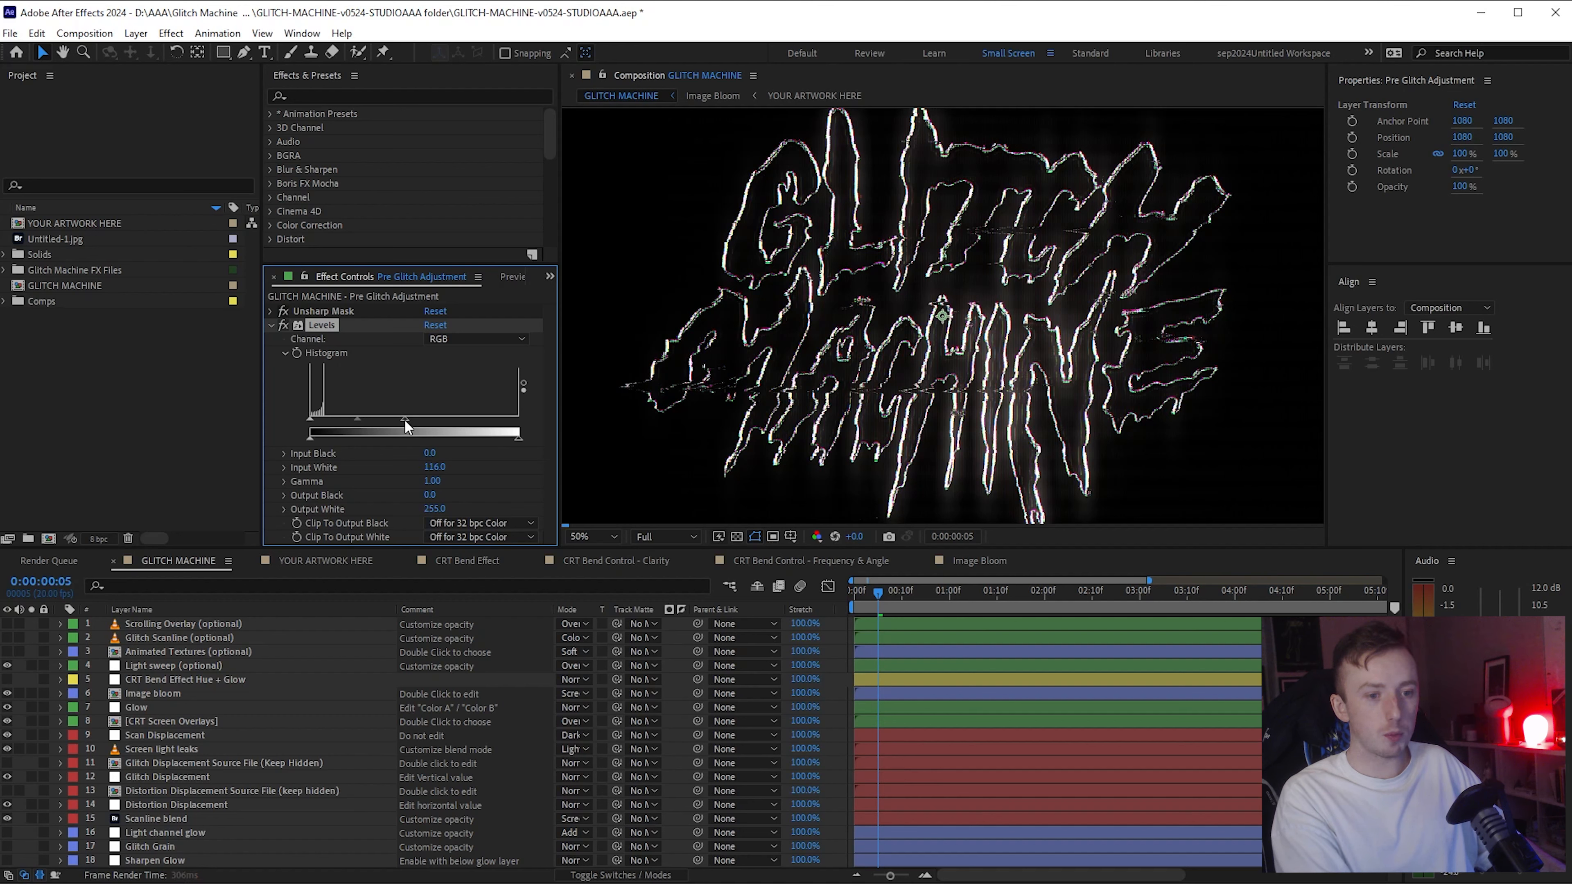
drag(405, 420, 395, 420)
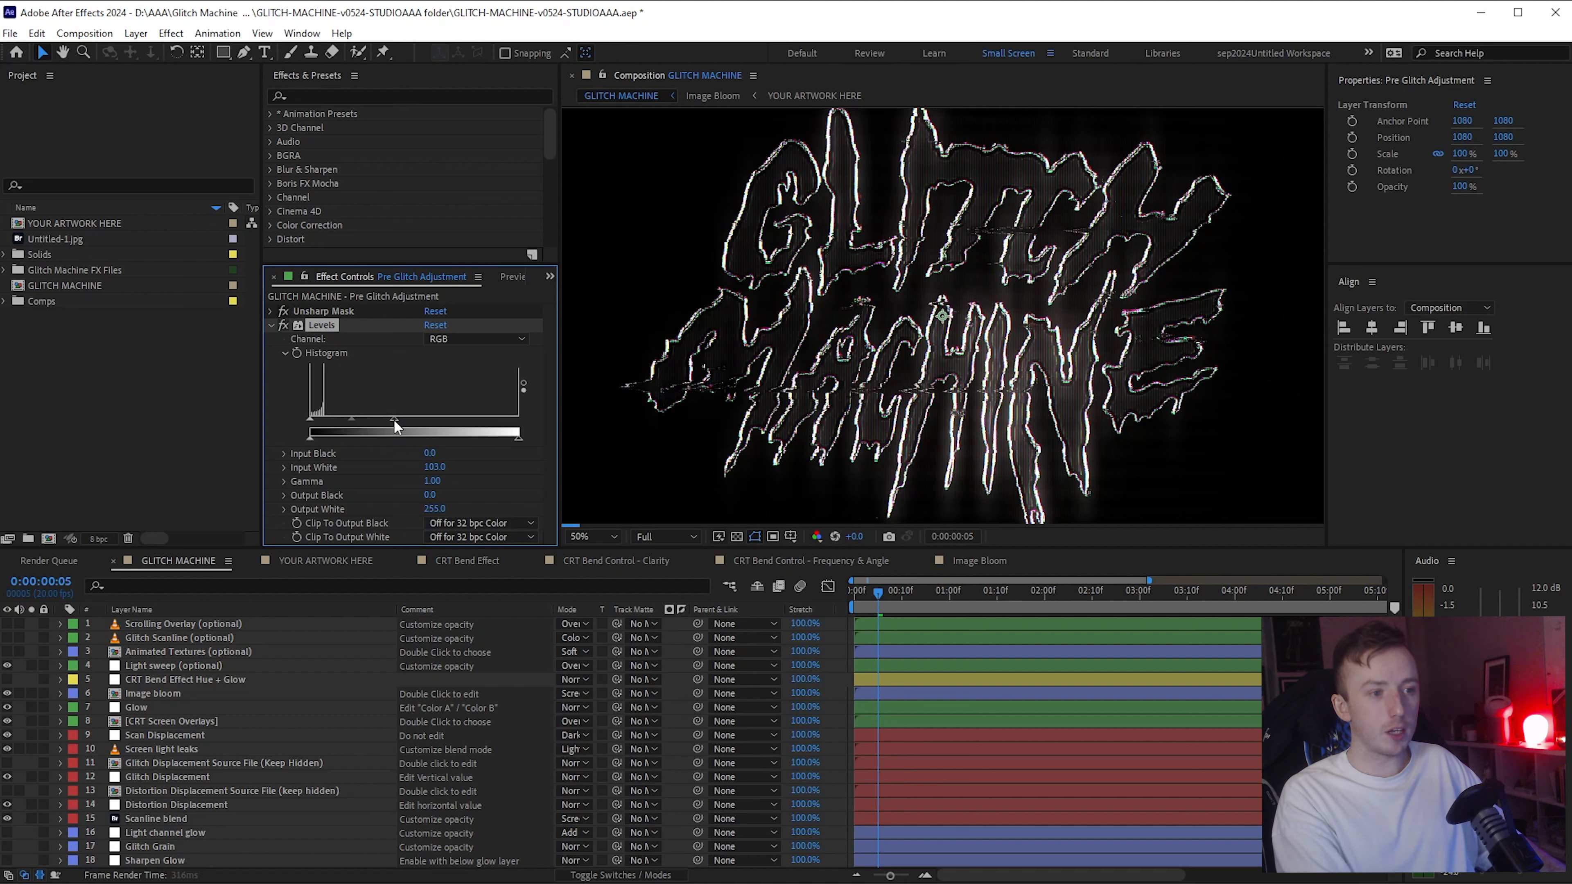
Step: Compare the Pixel/Downscale effect layers, enable the Alternative [16BIT] one and set its Mosaic to 256 horizontal and 256 vertical blocks
scroll(173, 765, down, 5)
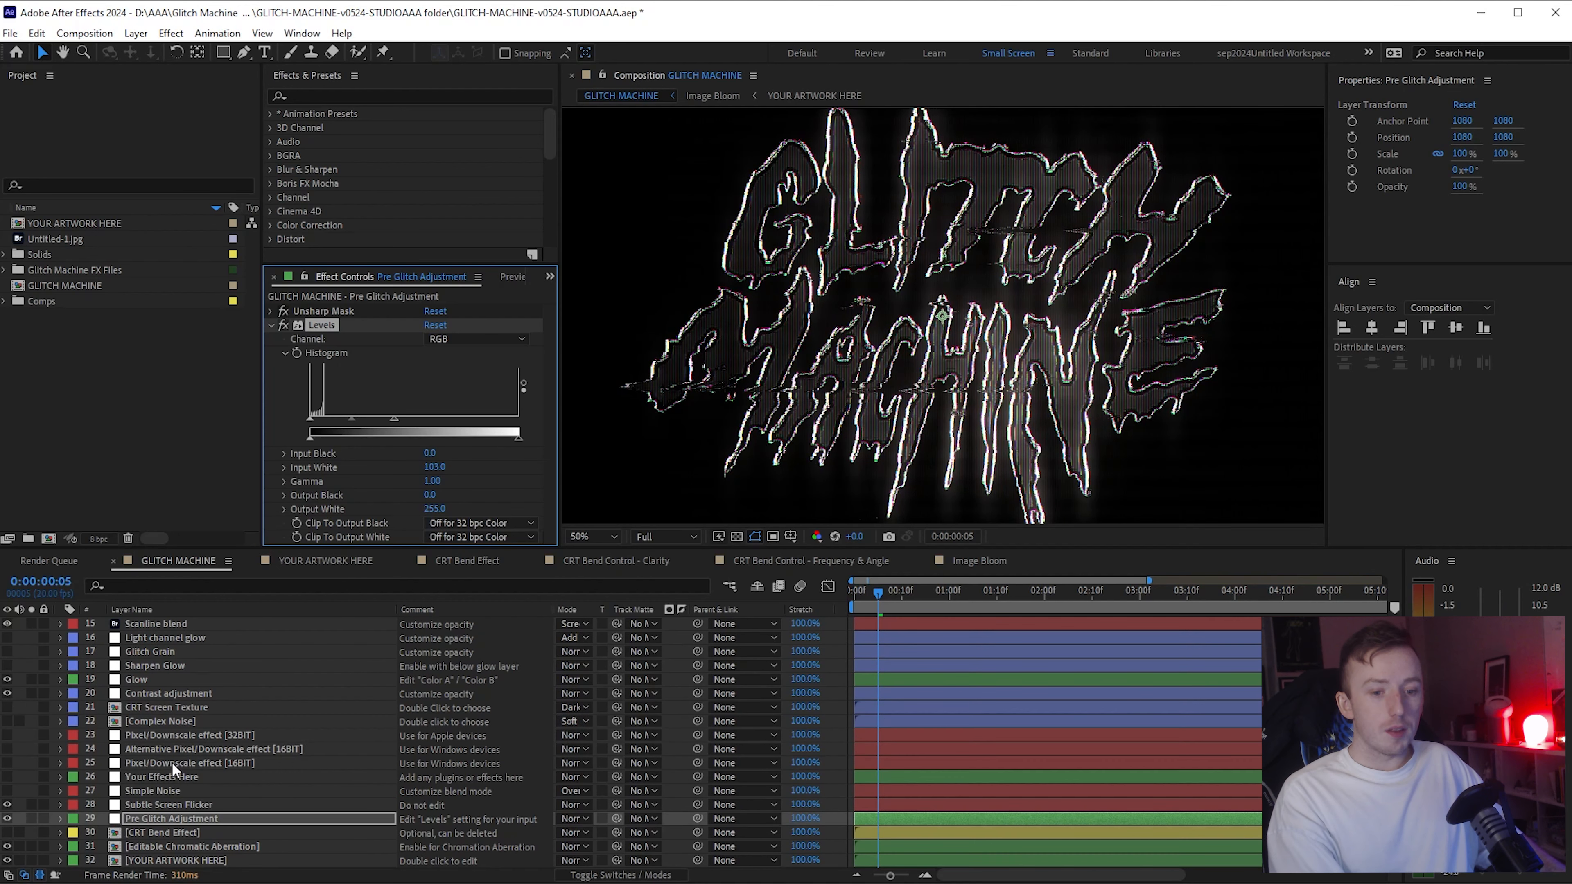
click(164, 751)
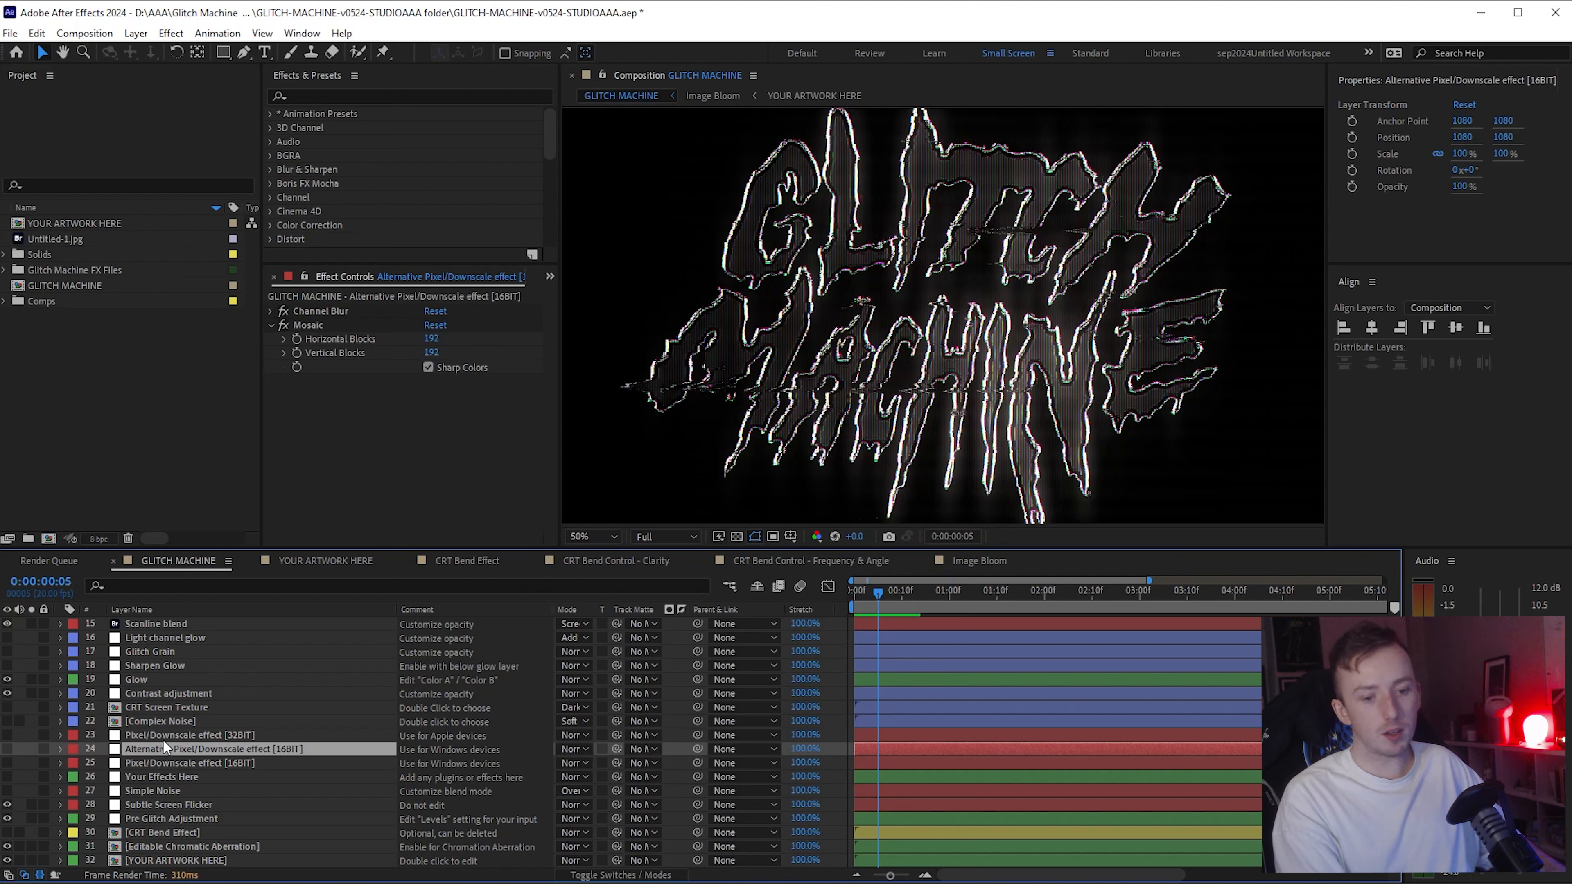
click(226, 737)
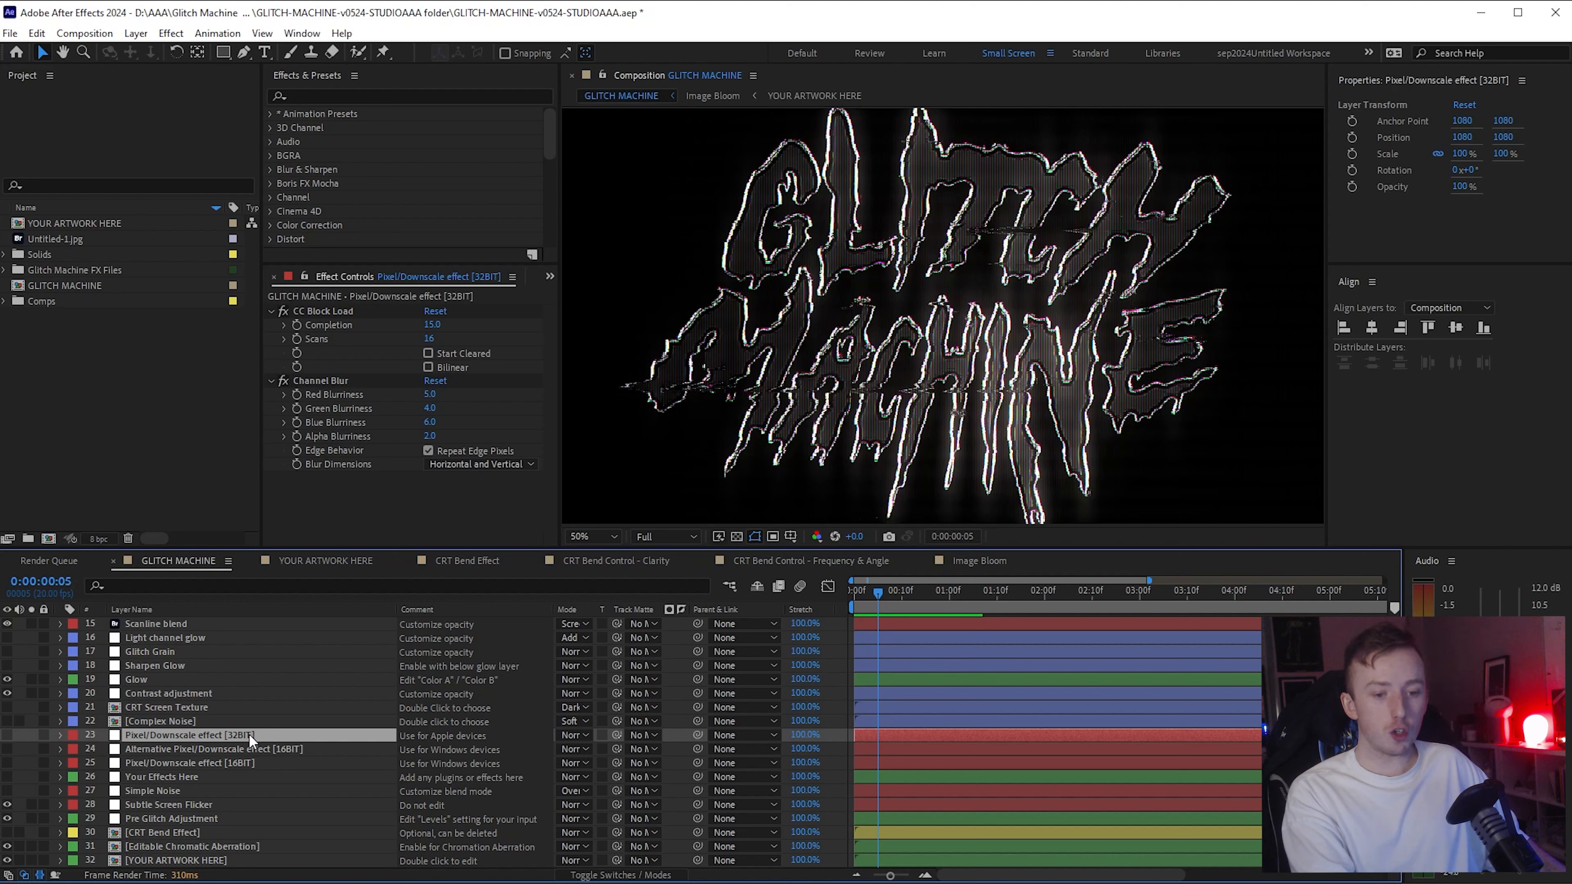
click(231, 750)
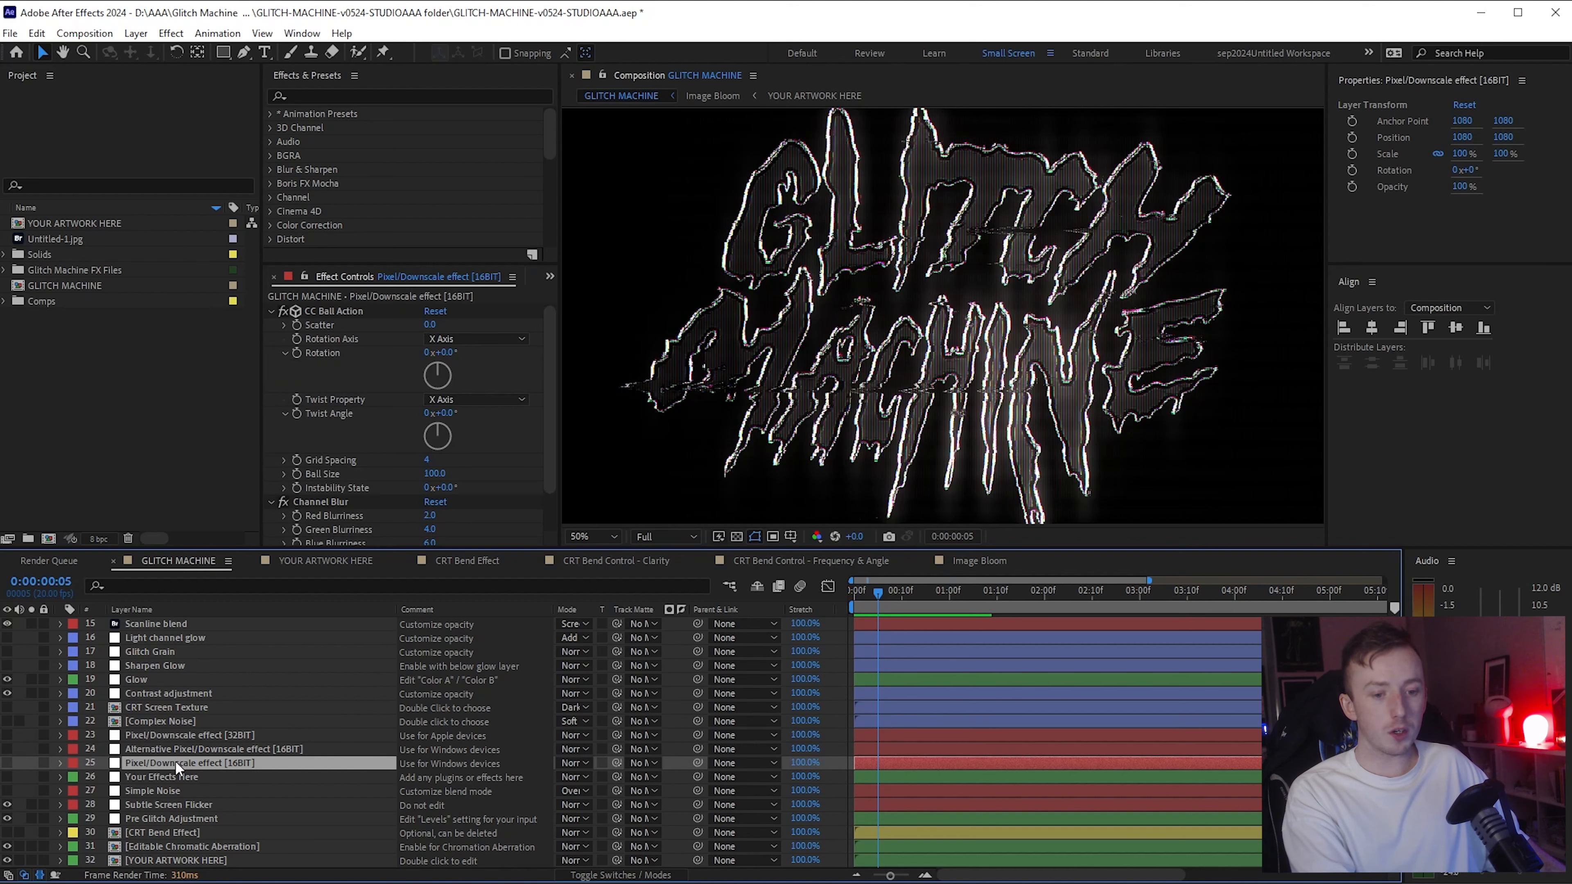
click(7, 749)
click(432, 338)
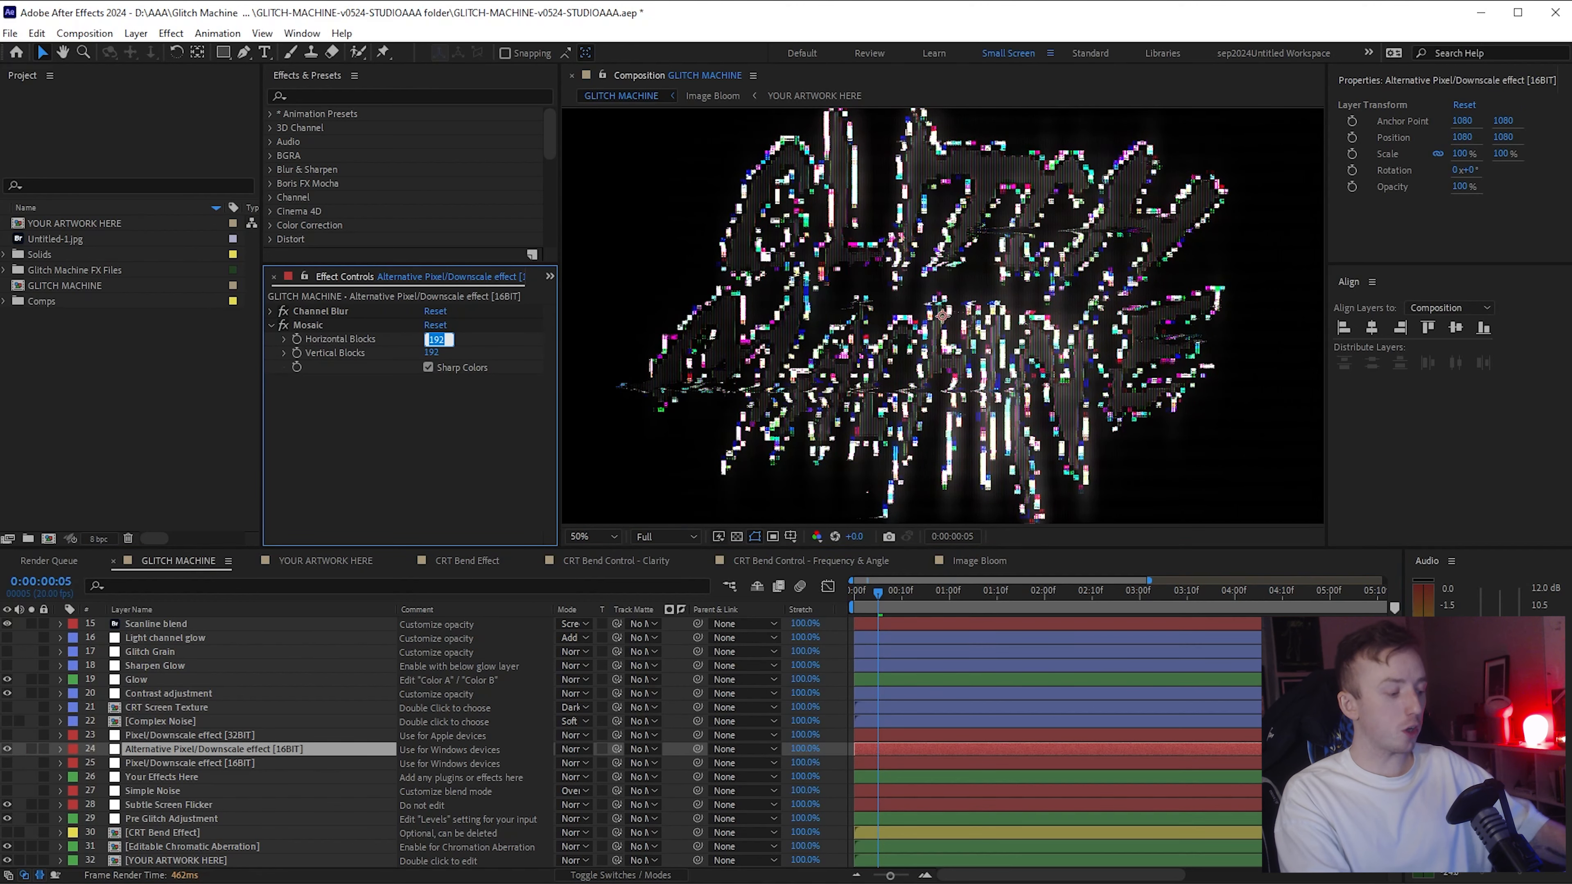
text(256)
key(Tab)
text(256)
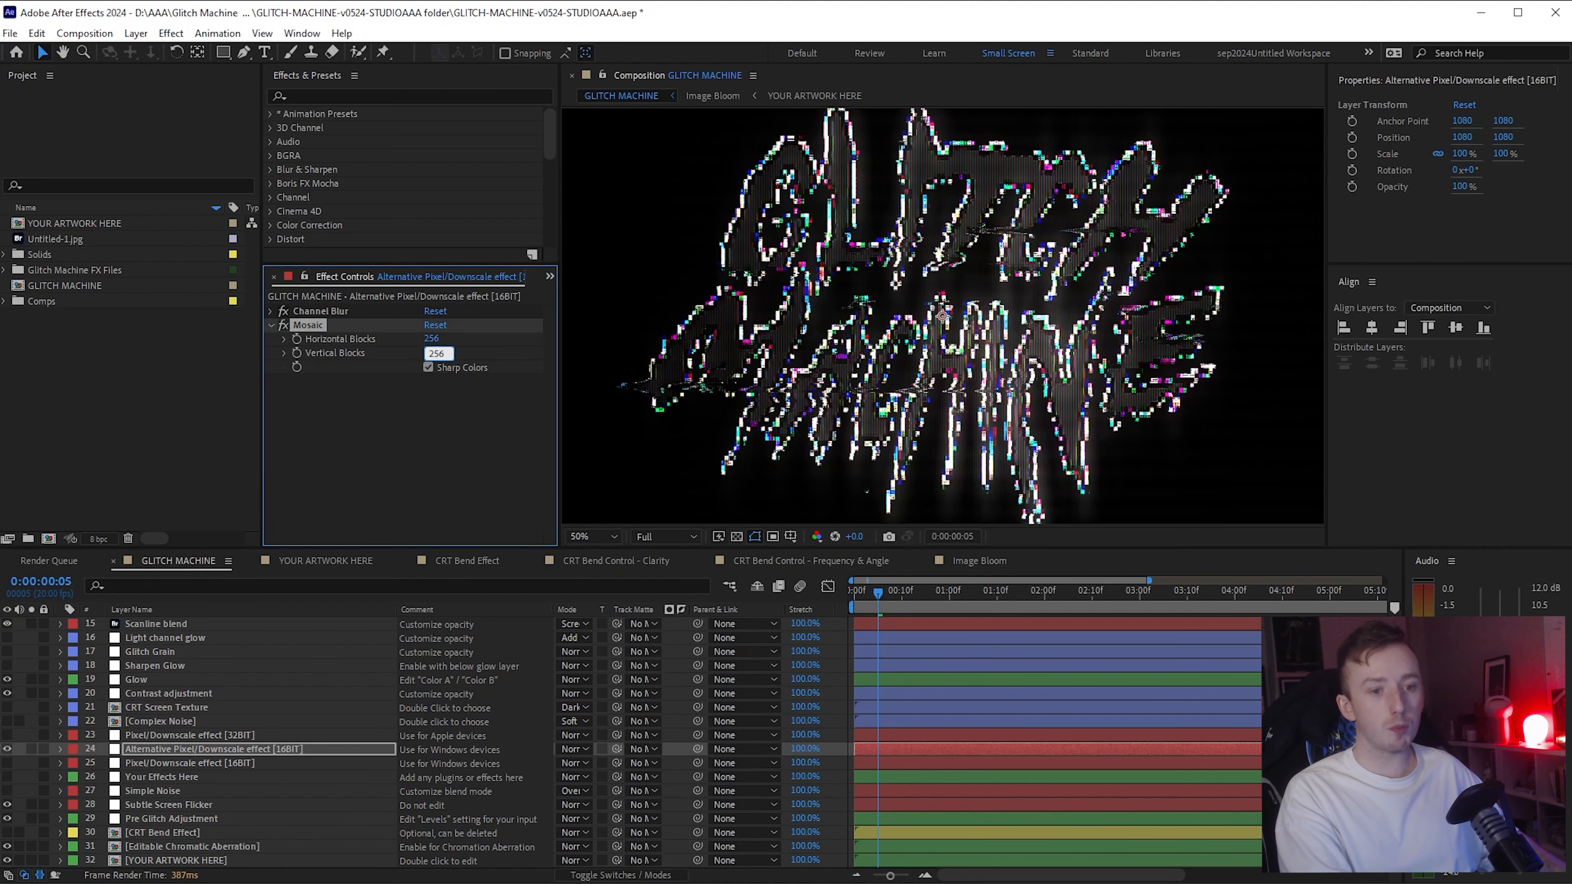
key(Tab)
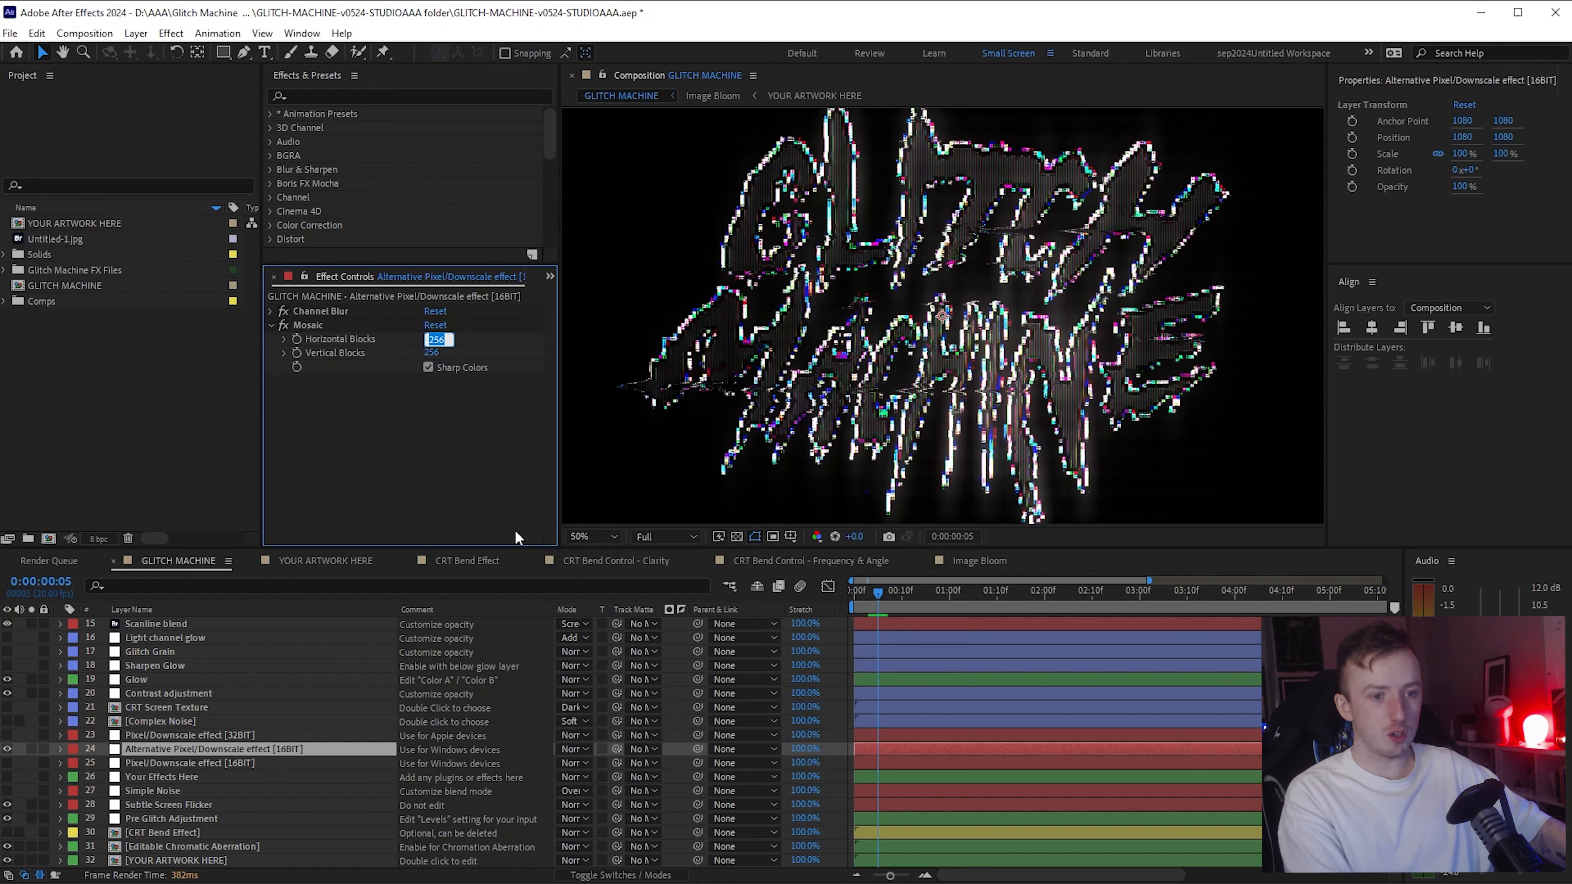
Step: Refine the Mosaic effect by setting its horizontal blocks to 450 and increasing its vertical blocks as well
text(512)
key(Tab)
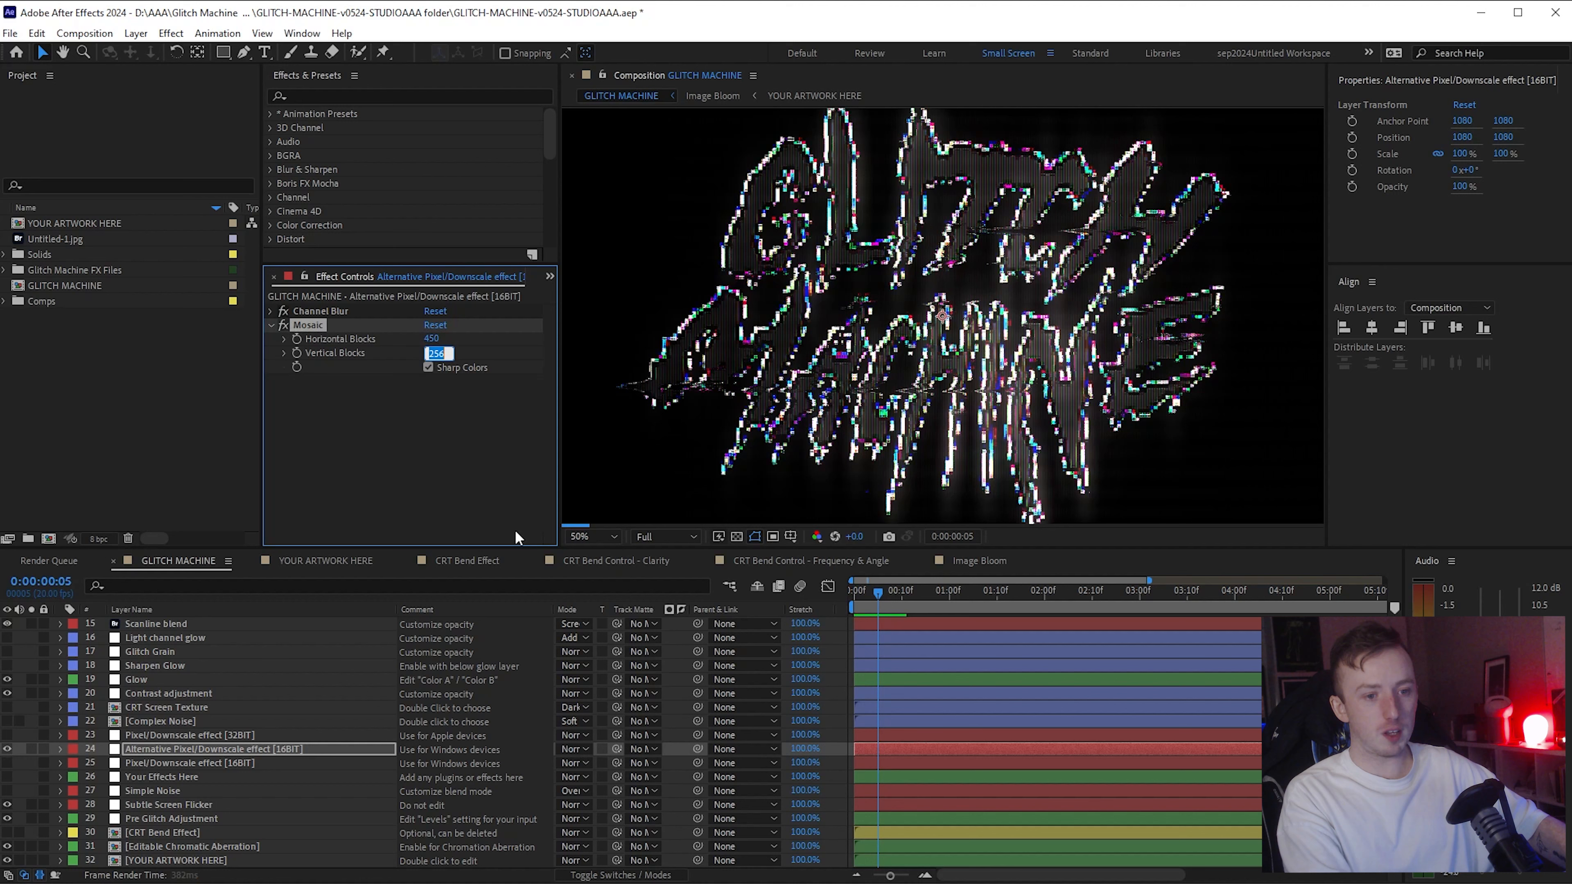
text(512)
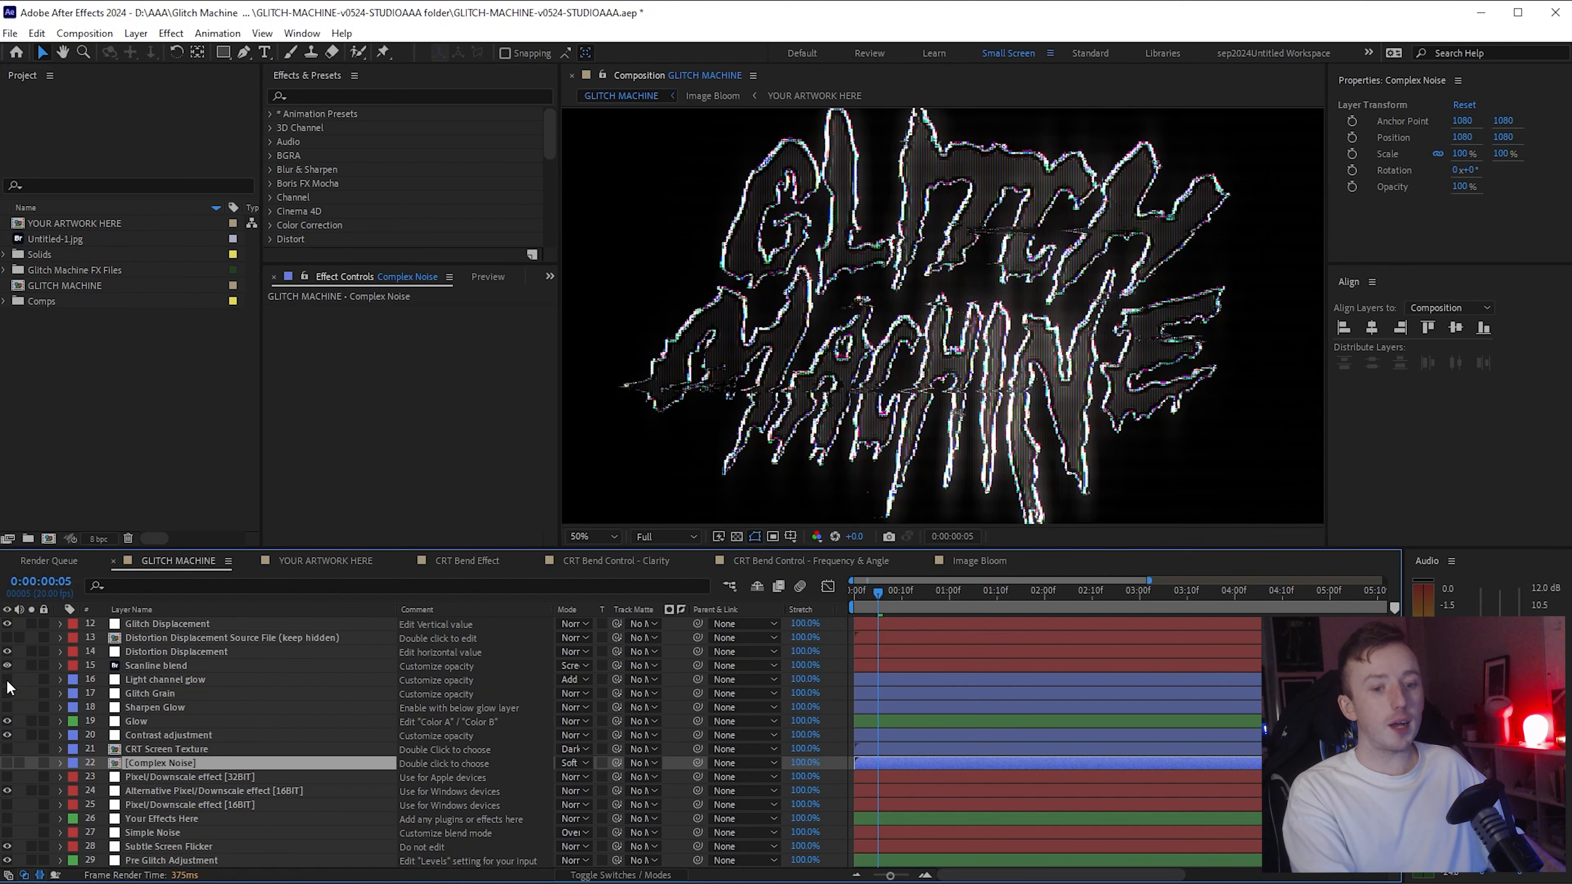
Step: Enable the Light channel glow layer and bring up its Channel Blur settings
click(7, 681)
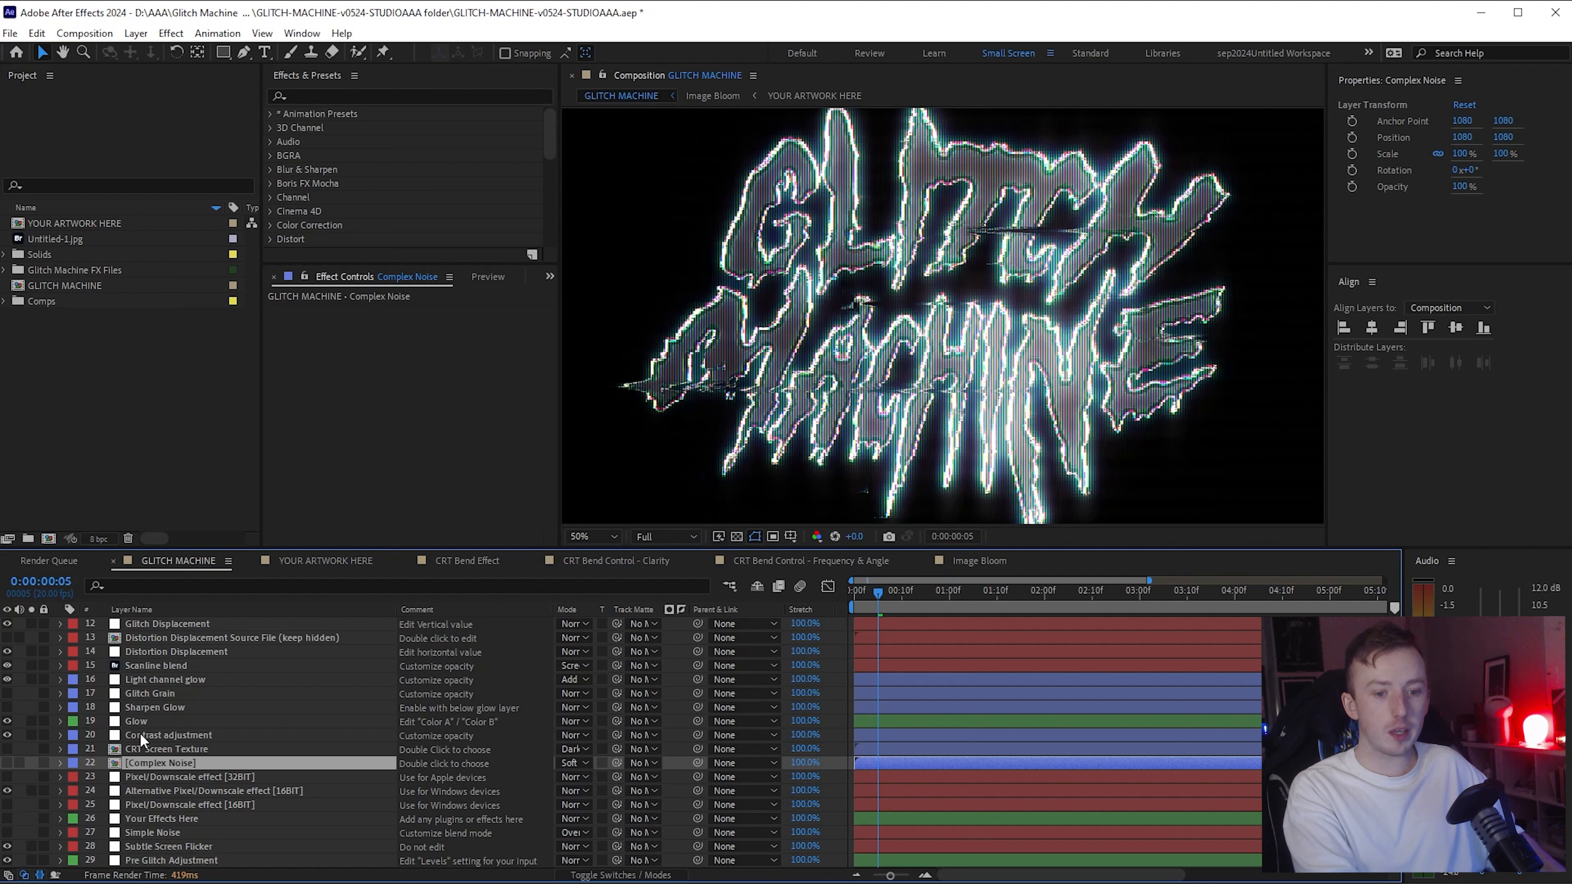
click(157, 680)
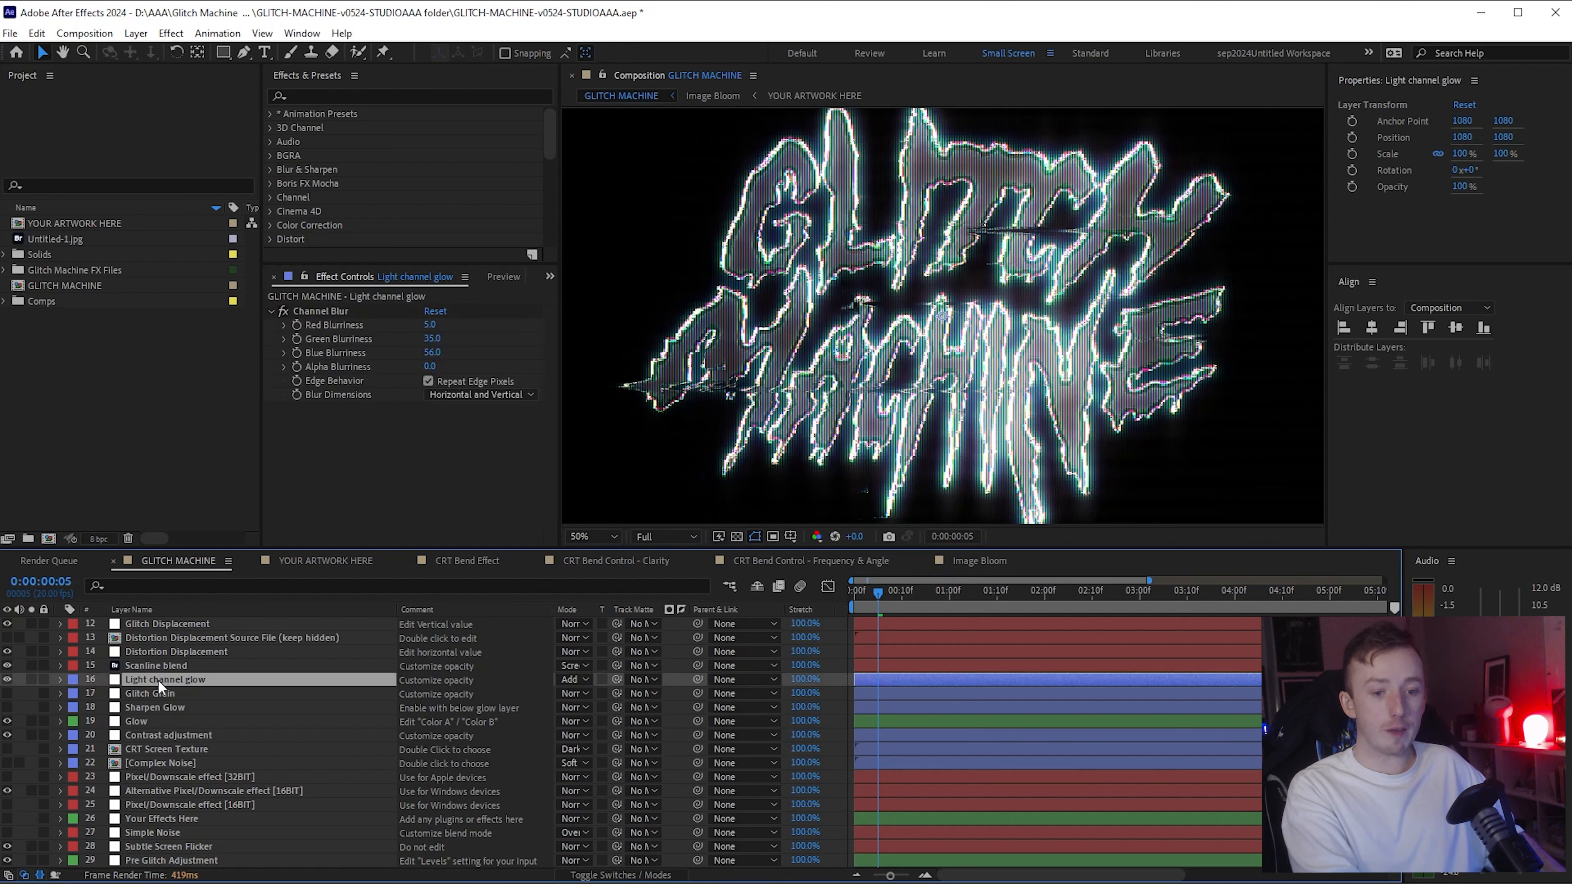
Step: On the Glow layer above Contrast adjustment, keep Glow Colors on A & B Colors and set Color A to a saturated green
click(139, 720)
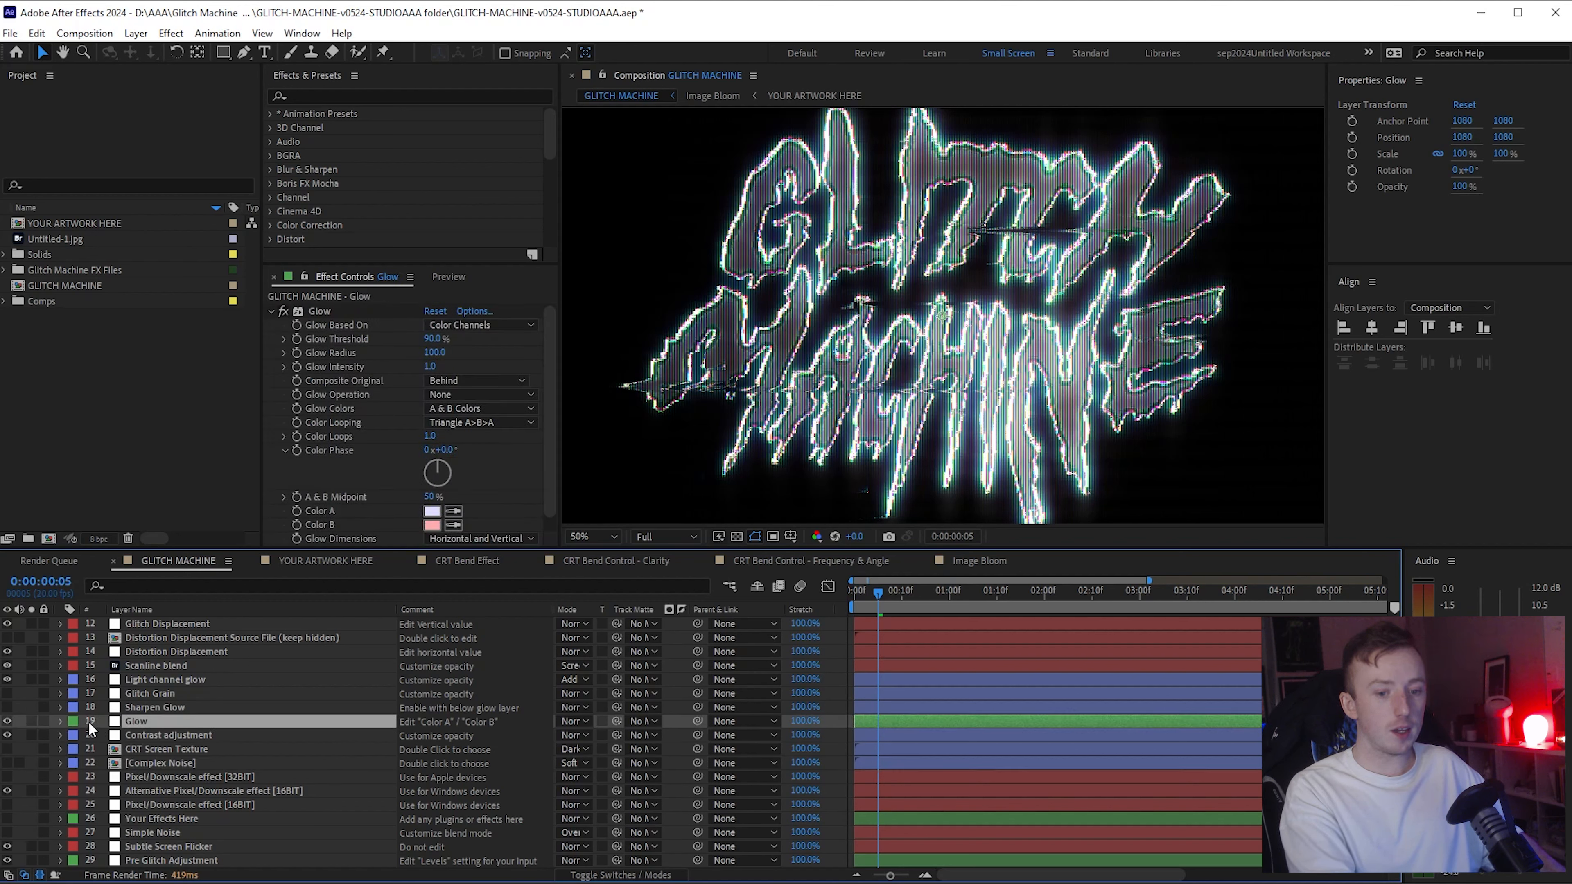
click(473, 410)
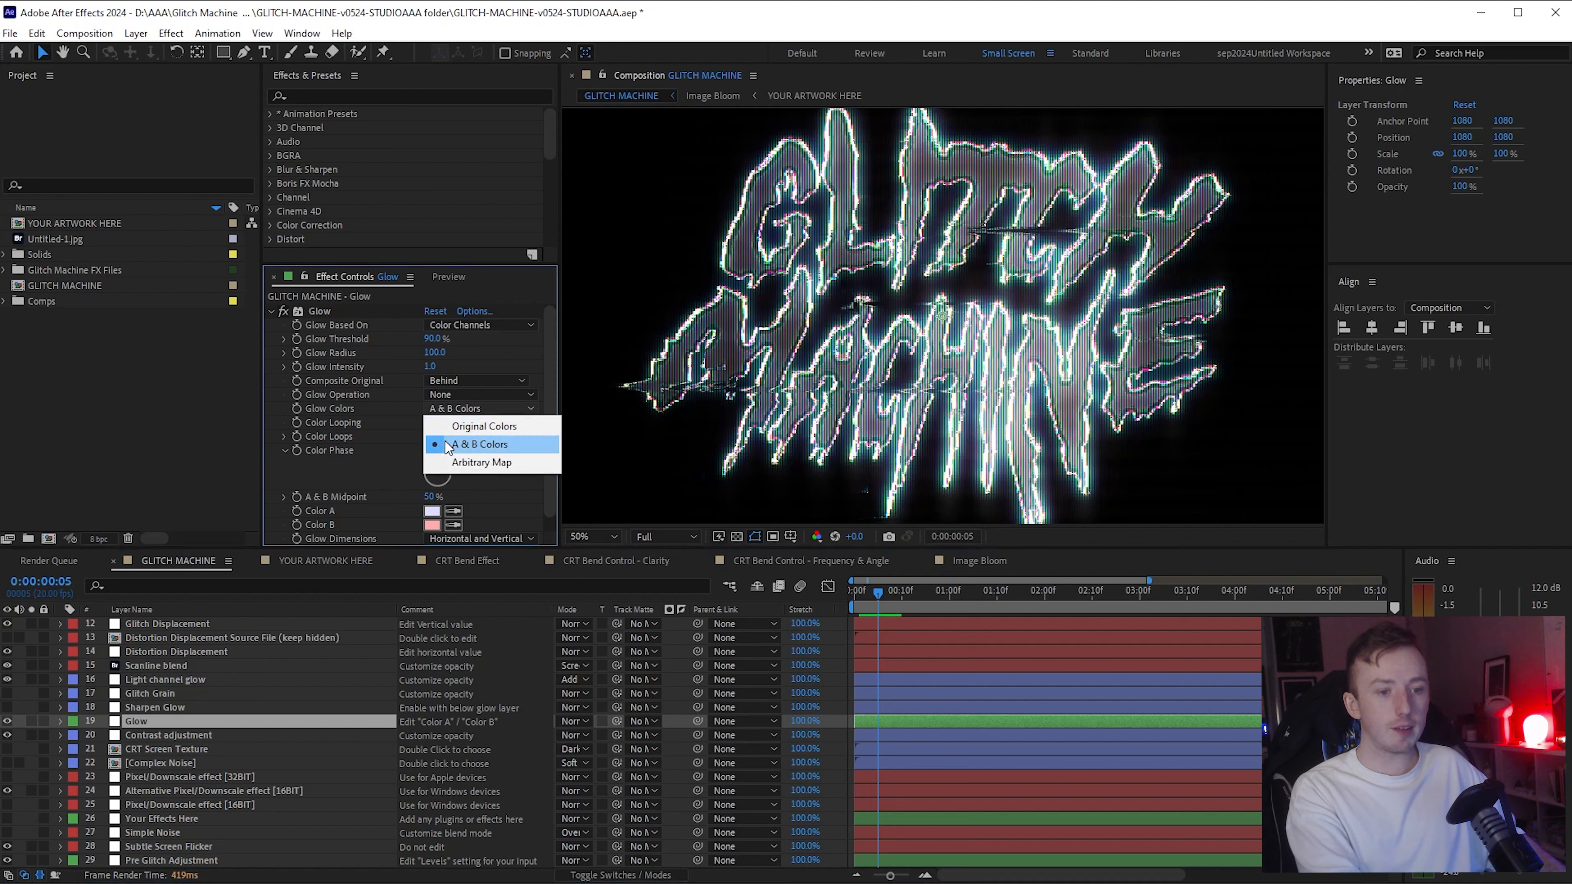
click(474, 443)
click(434, 513)
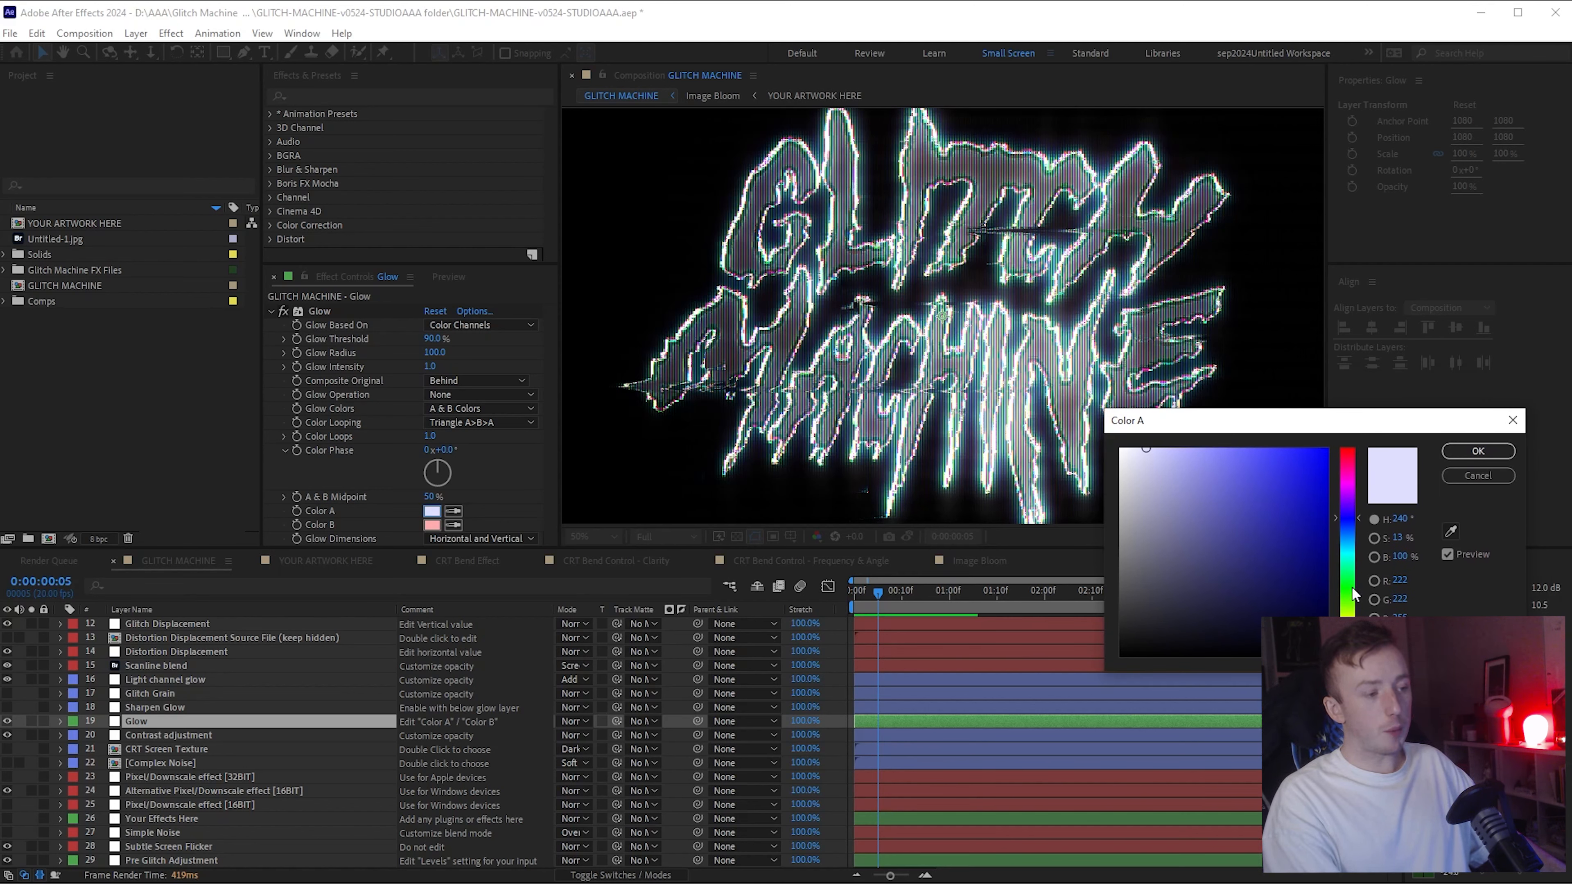
drag(1348, 613, 1348, 598)
click(1327, 449)
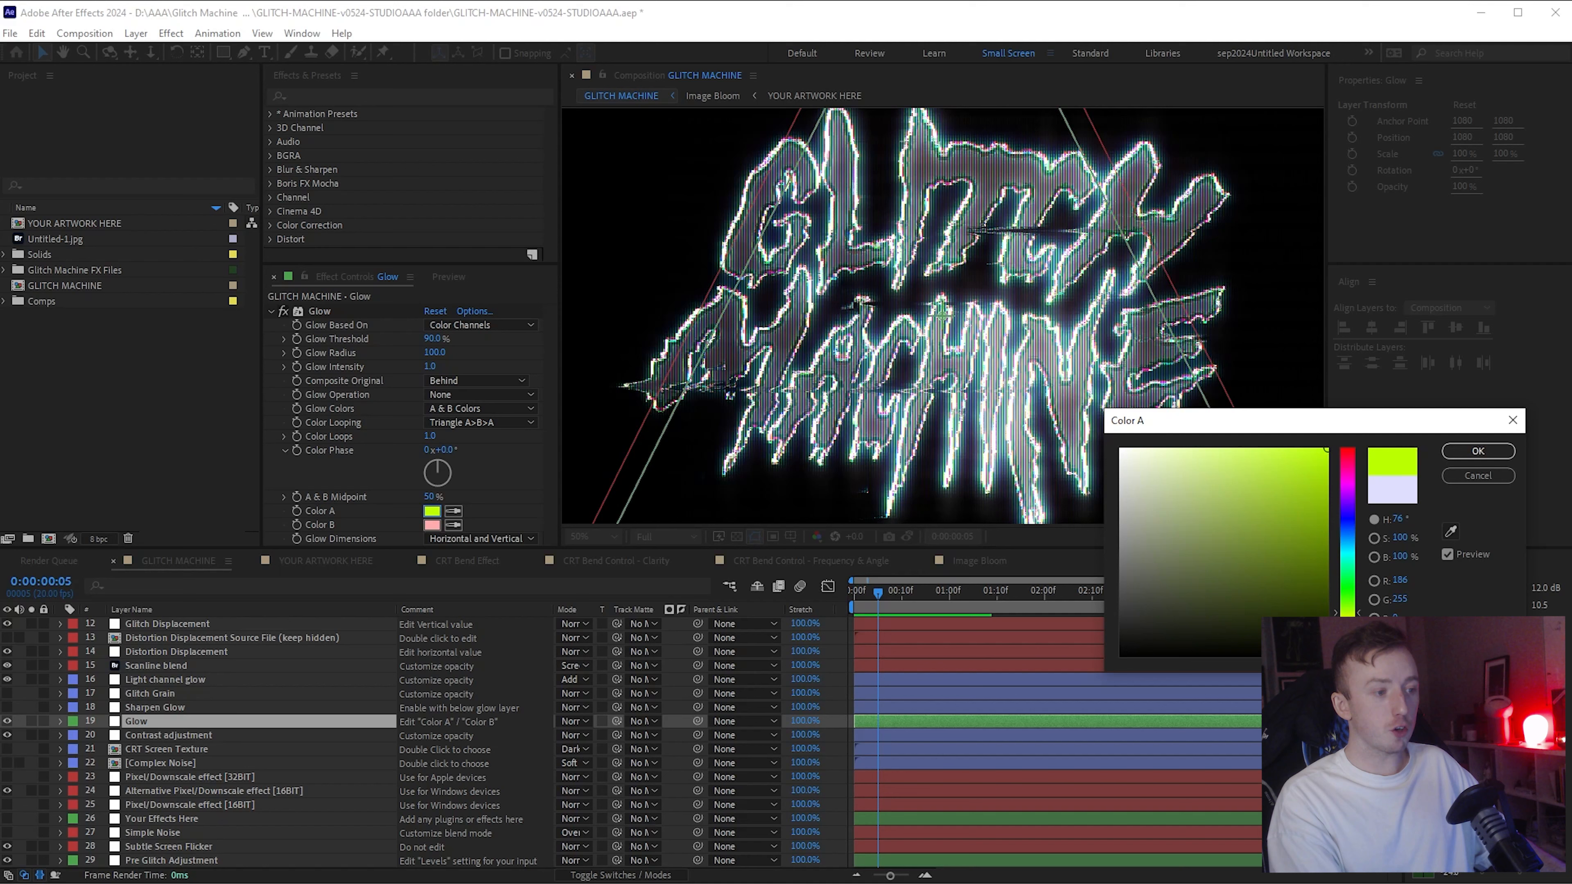
click(1478, 451)
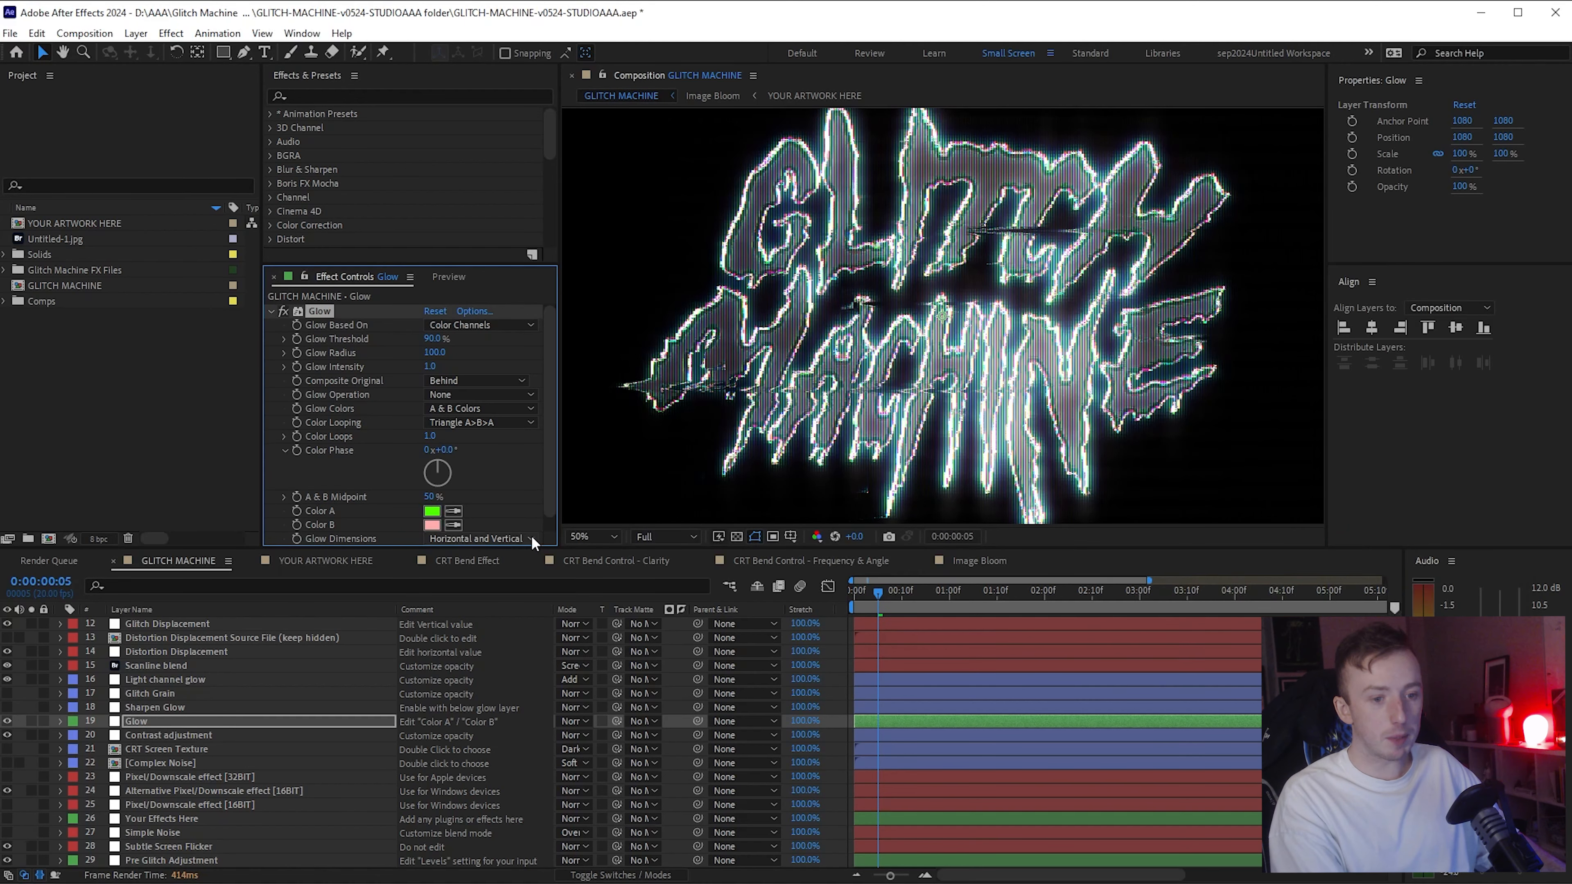
Step: Set the Glow effect's Color B to a light green with hue 88°, saturation 64% and brightness 100%
click(433, 526)
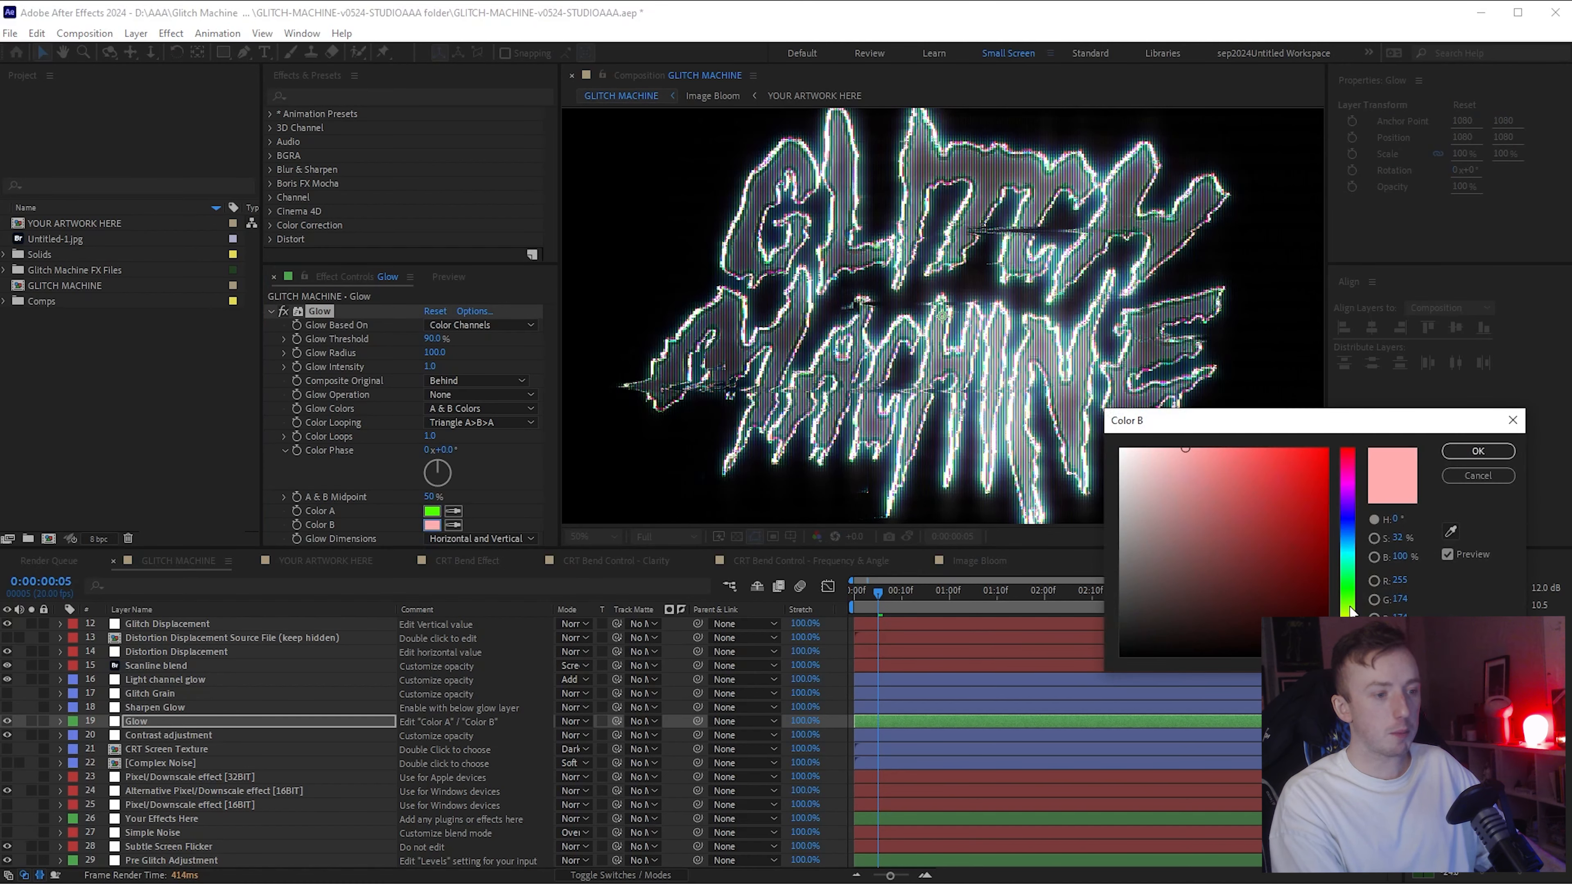
drag(1351, 613, 1350, 606)
click(1327, 449)
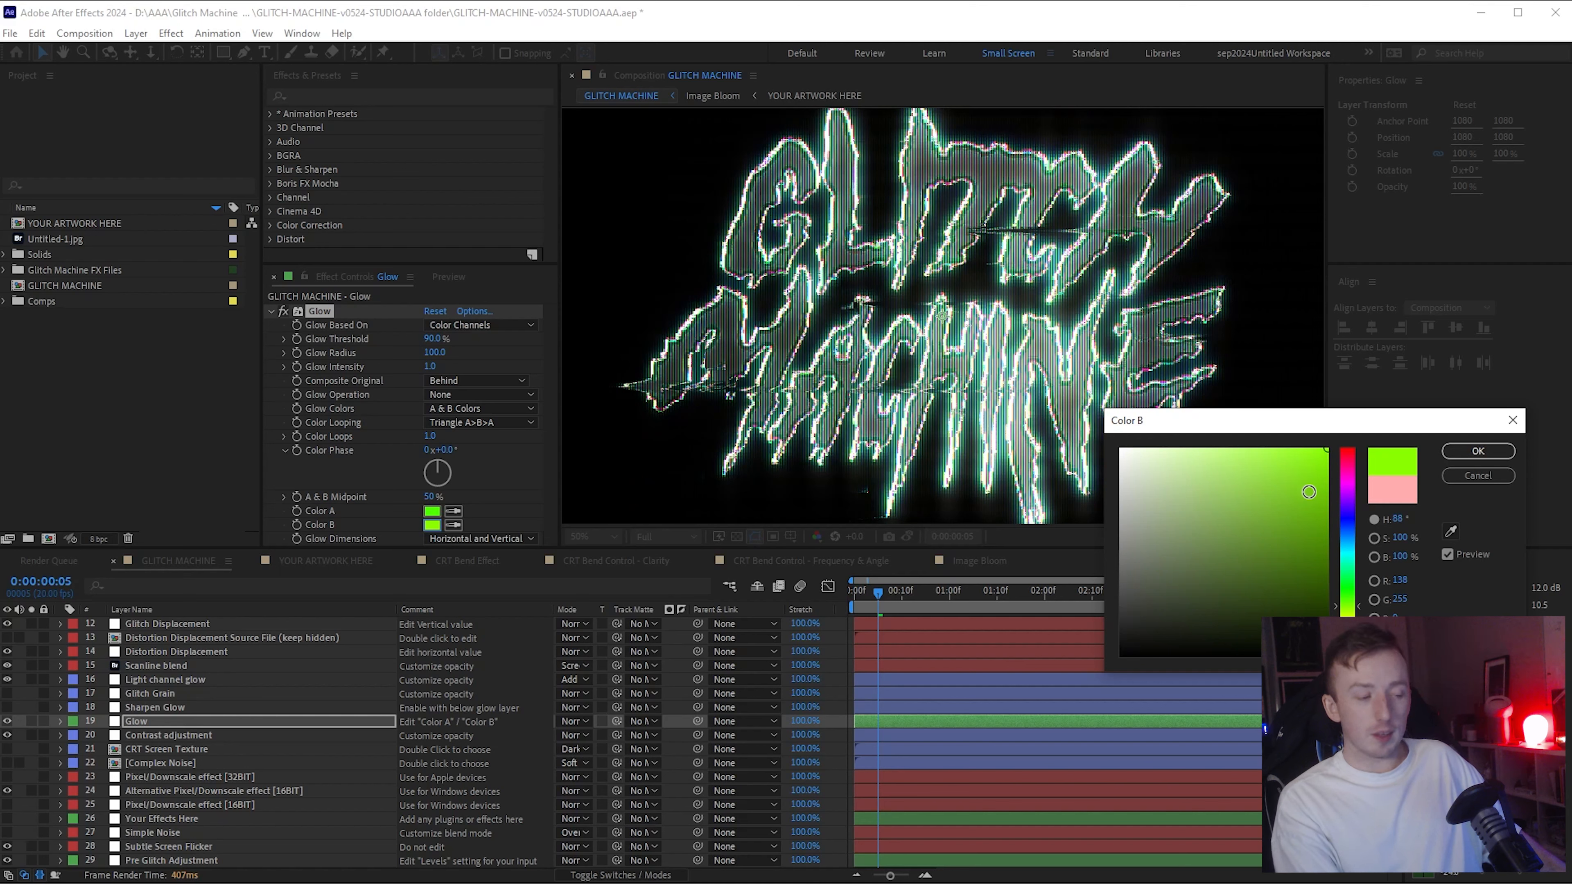
mouse_move(1309, 492)
mouse_down()
mouse_move(1290, 457)
mouse_move(1253, 448)
mouse_up()
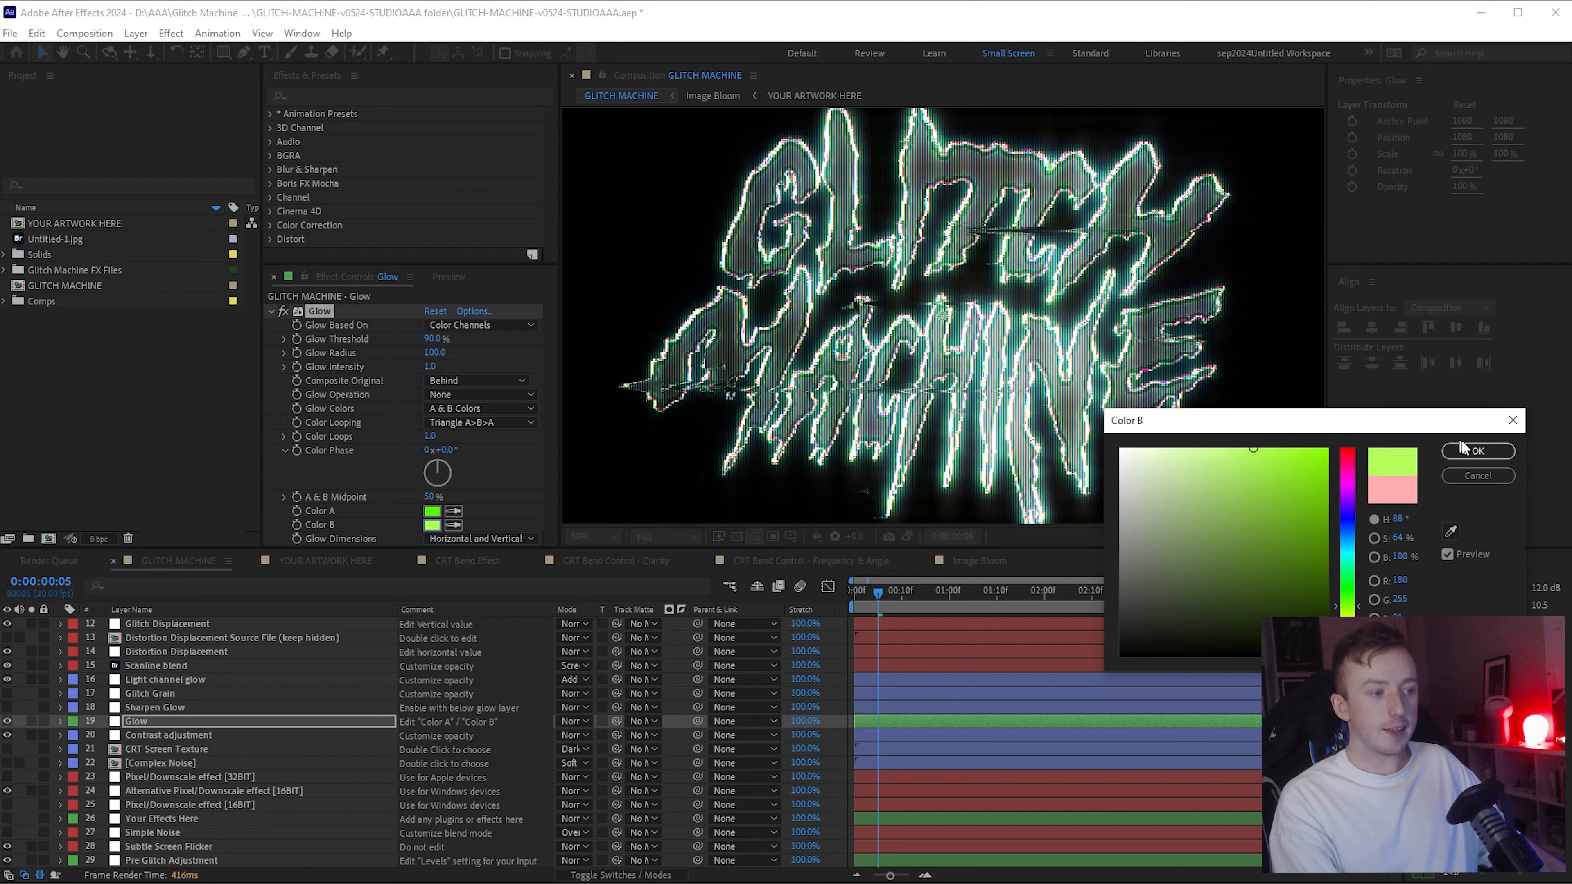
click(1472, 453)
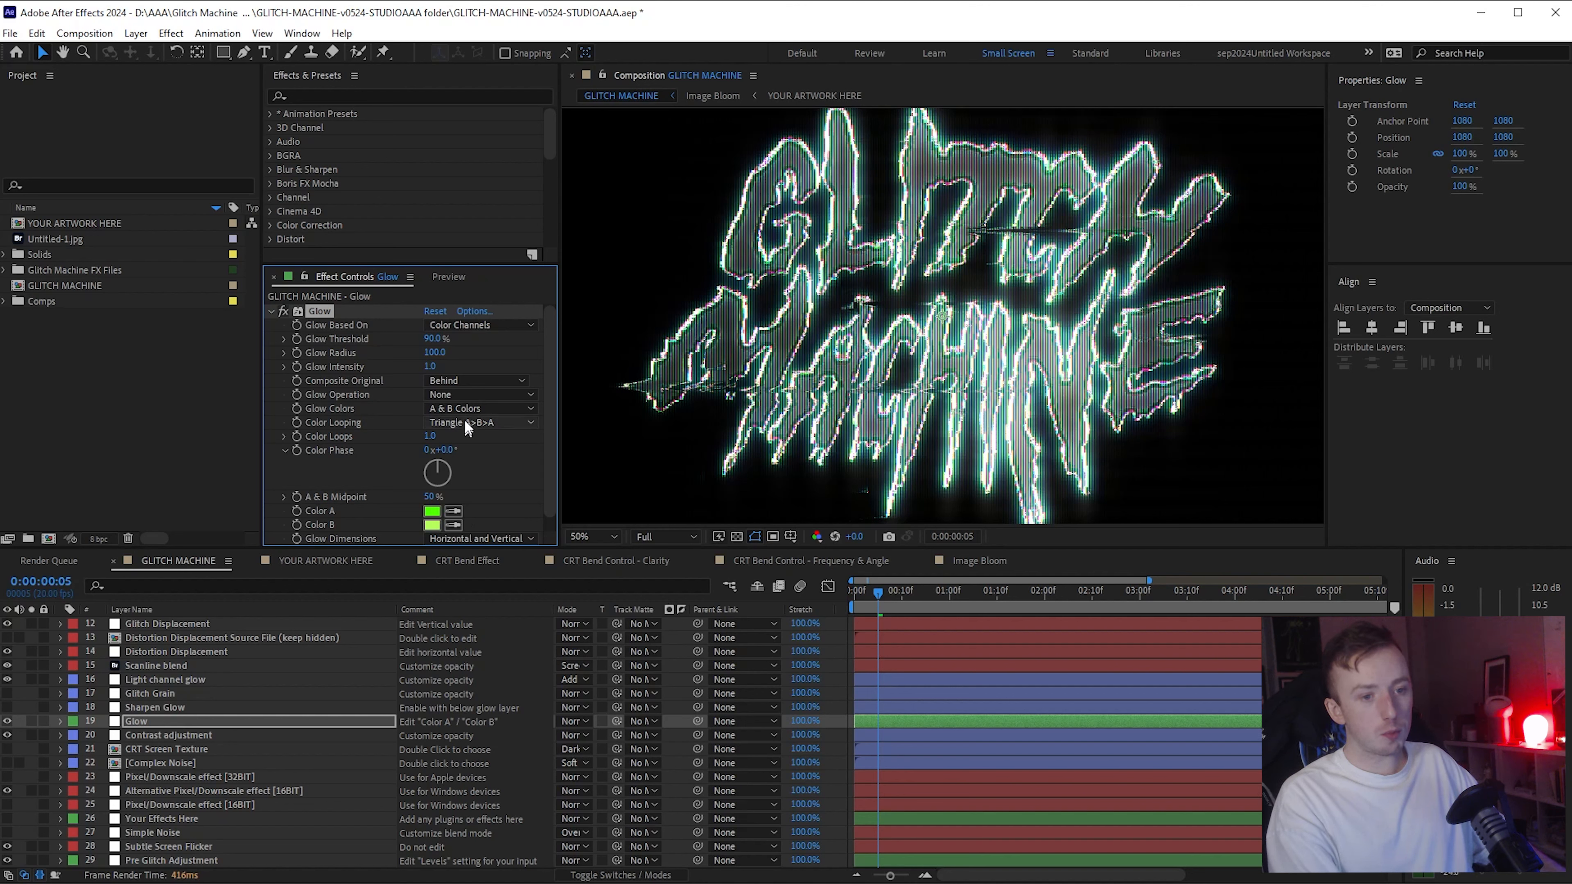
Step: Lower the Glow Threshold to 84.6% and reduce the Glow Radius strongly
click(285, 339)
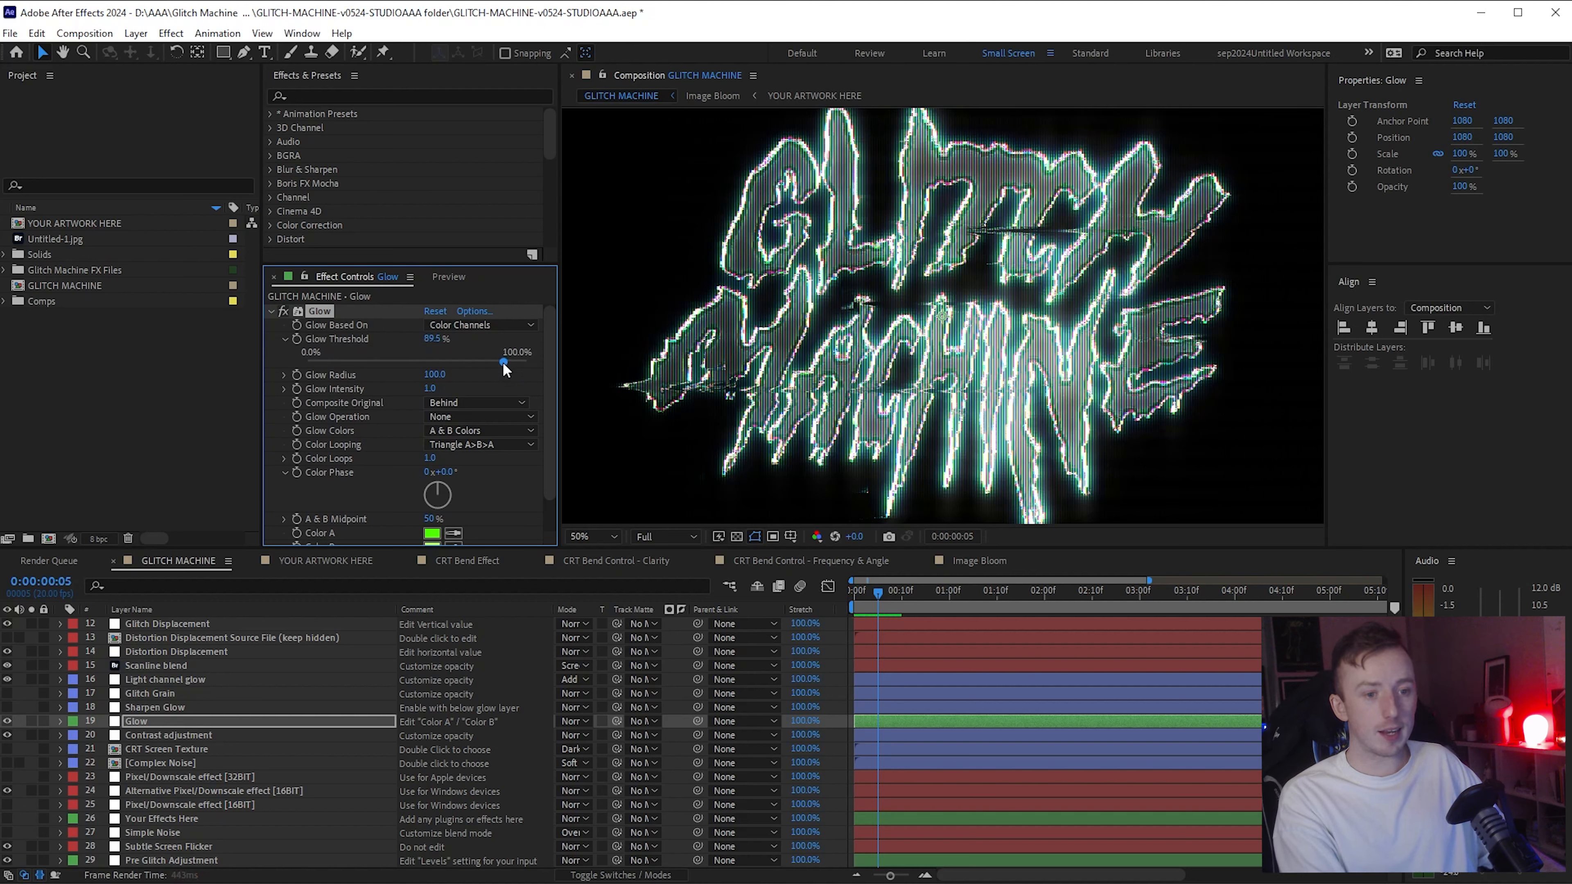
mouse_move(505, 363)
mouse_down()
mouse_move(384, 365)
mouse_move(495, 366)
mouse_up()
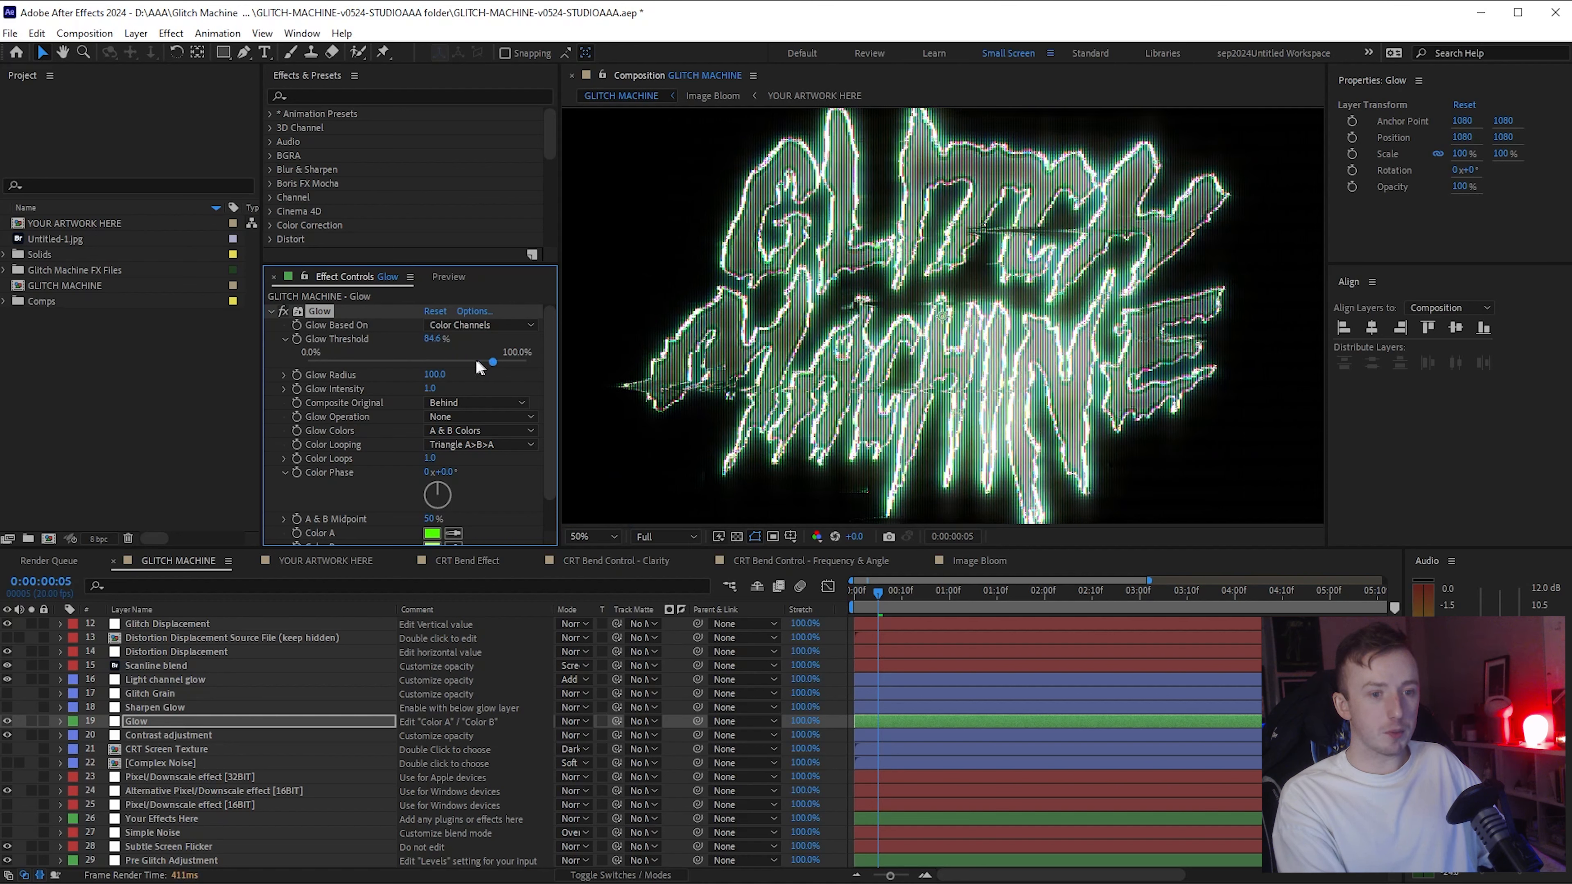
click(284, 375)
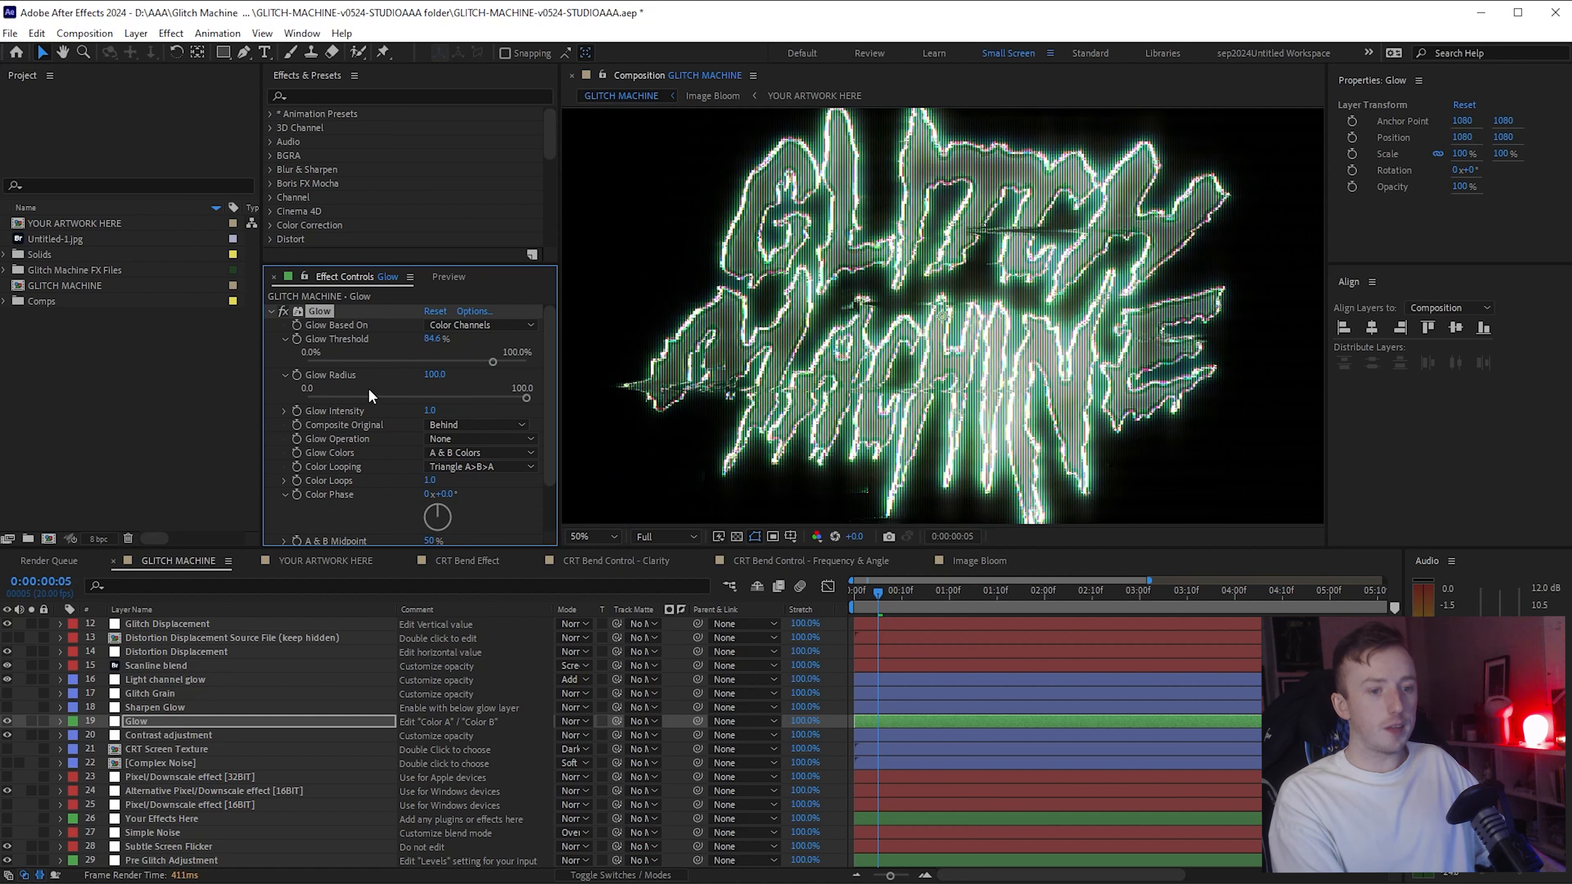
drag(379, 398, 317, 400)
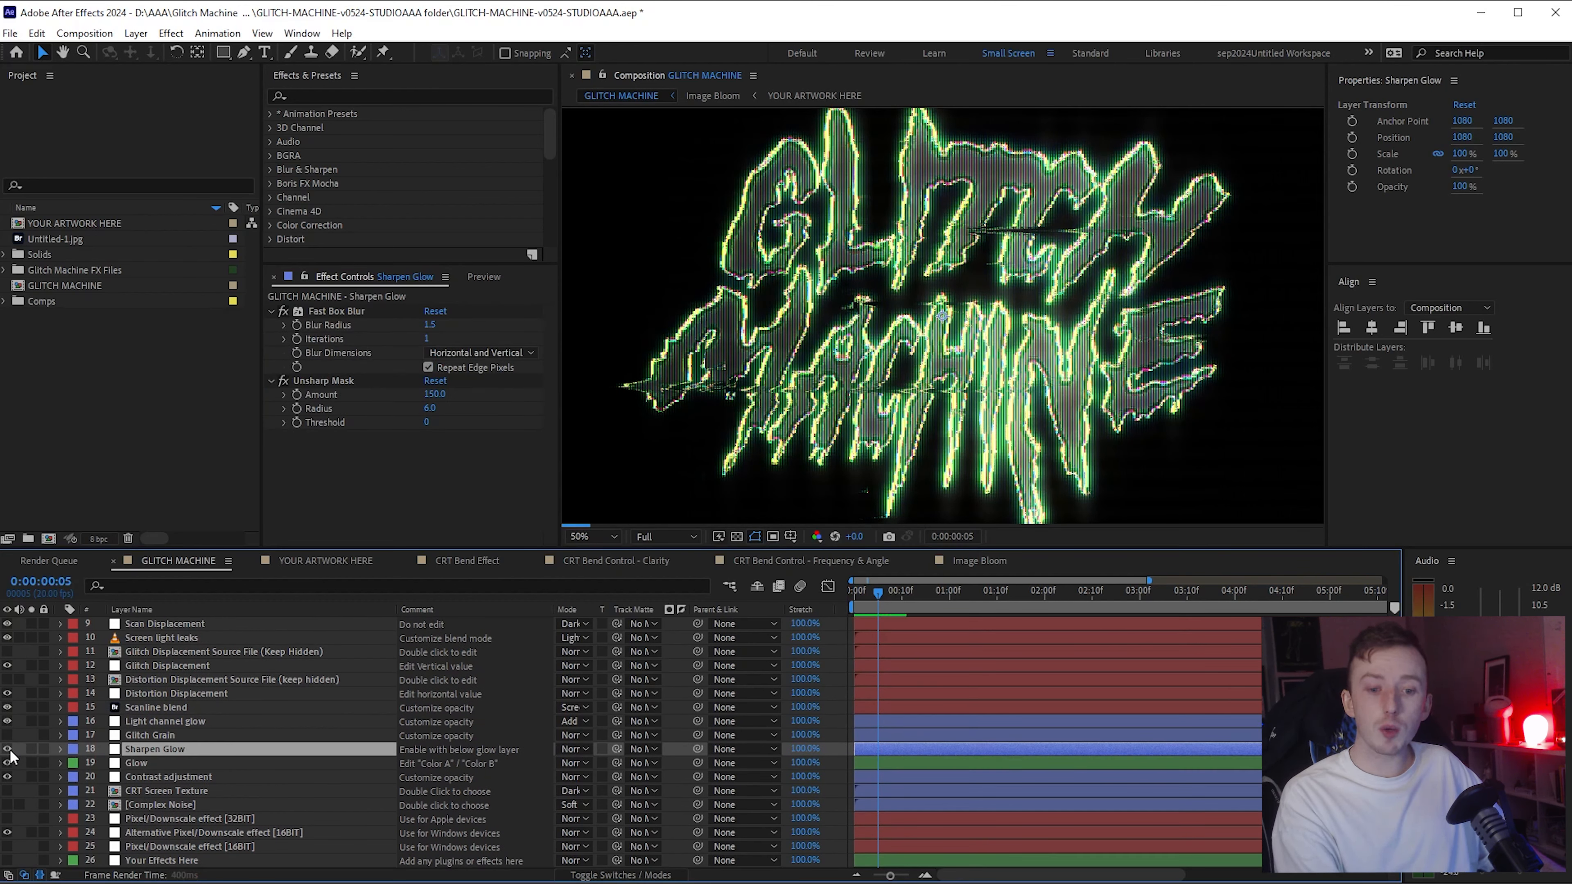
Step: Enable the Sharpen Glow and Glitch Grain layers
click(8, 749)
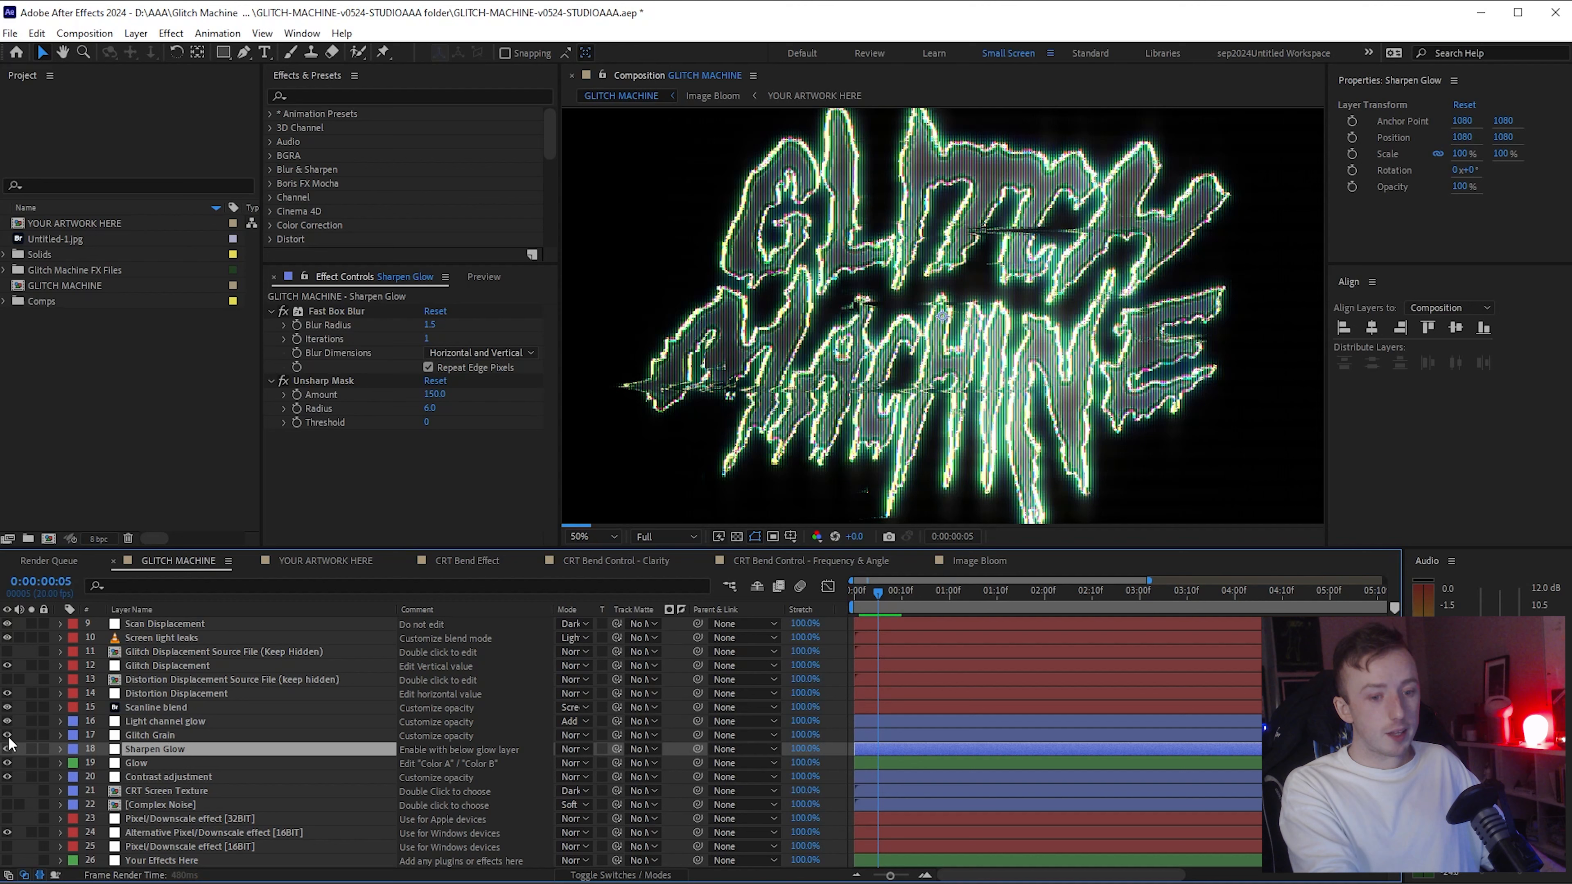
click(7, 736)
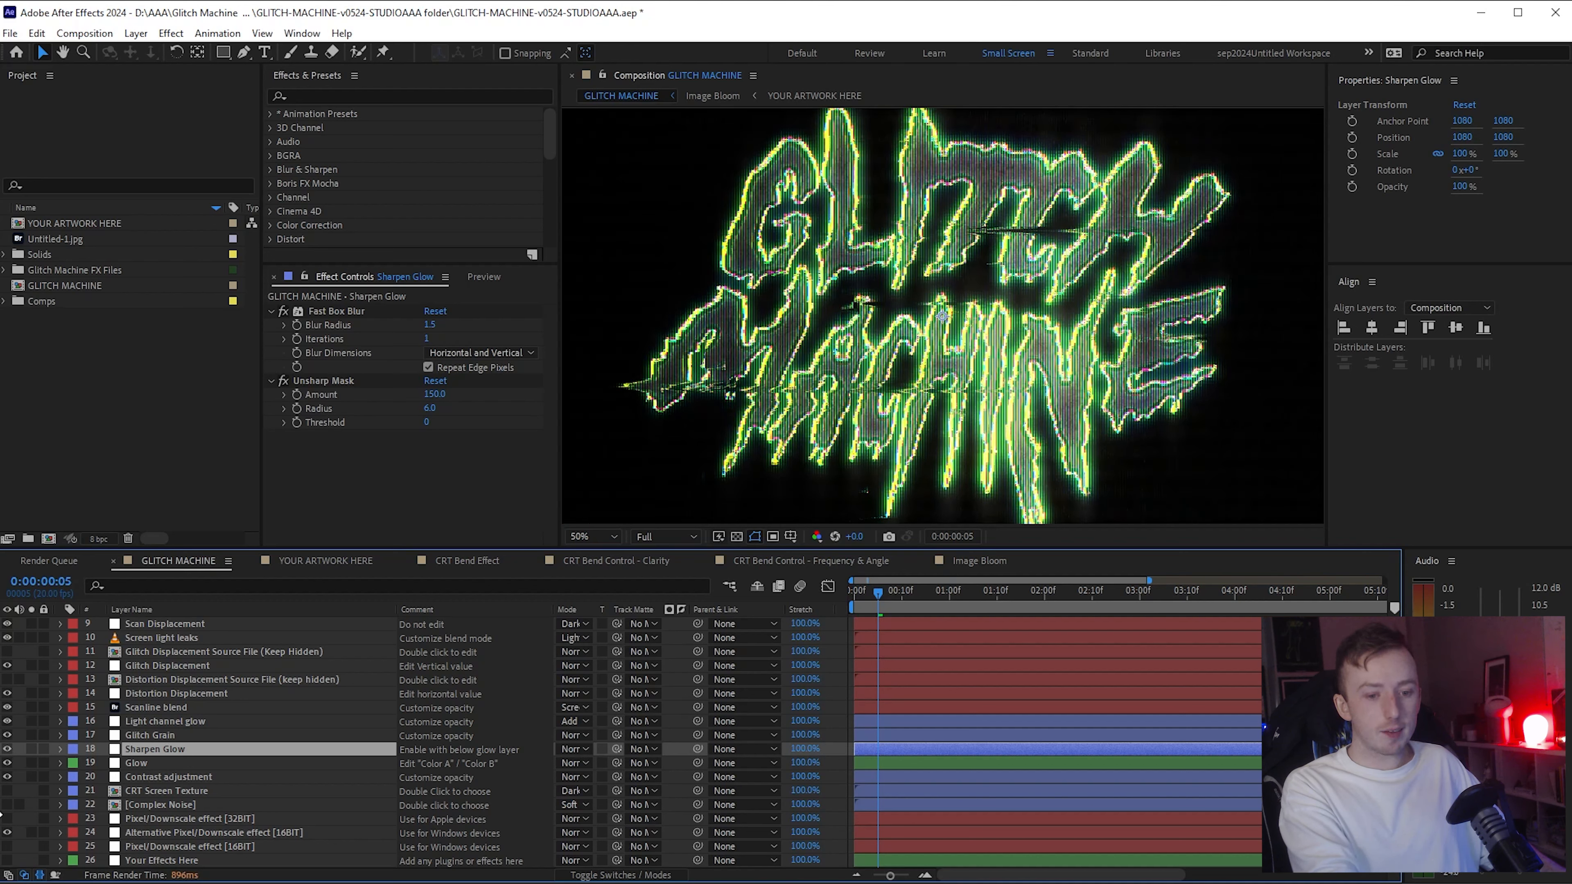
Step: Try the Complex Noise layer on the lettering and hide it again
click(171, 802)
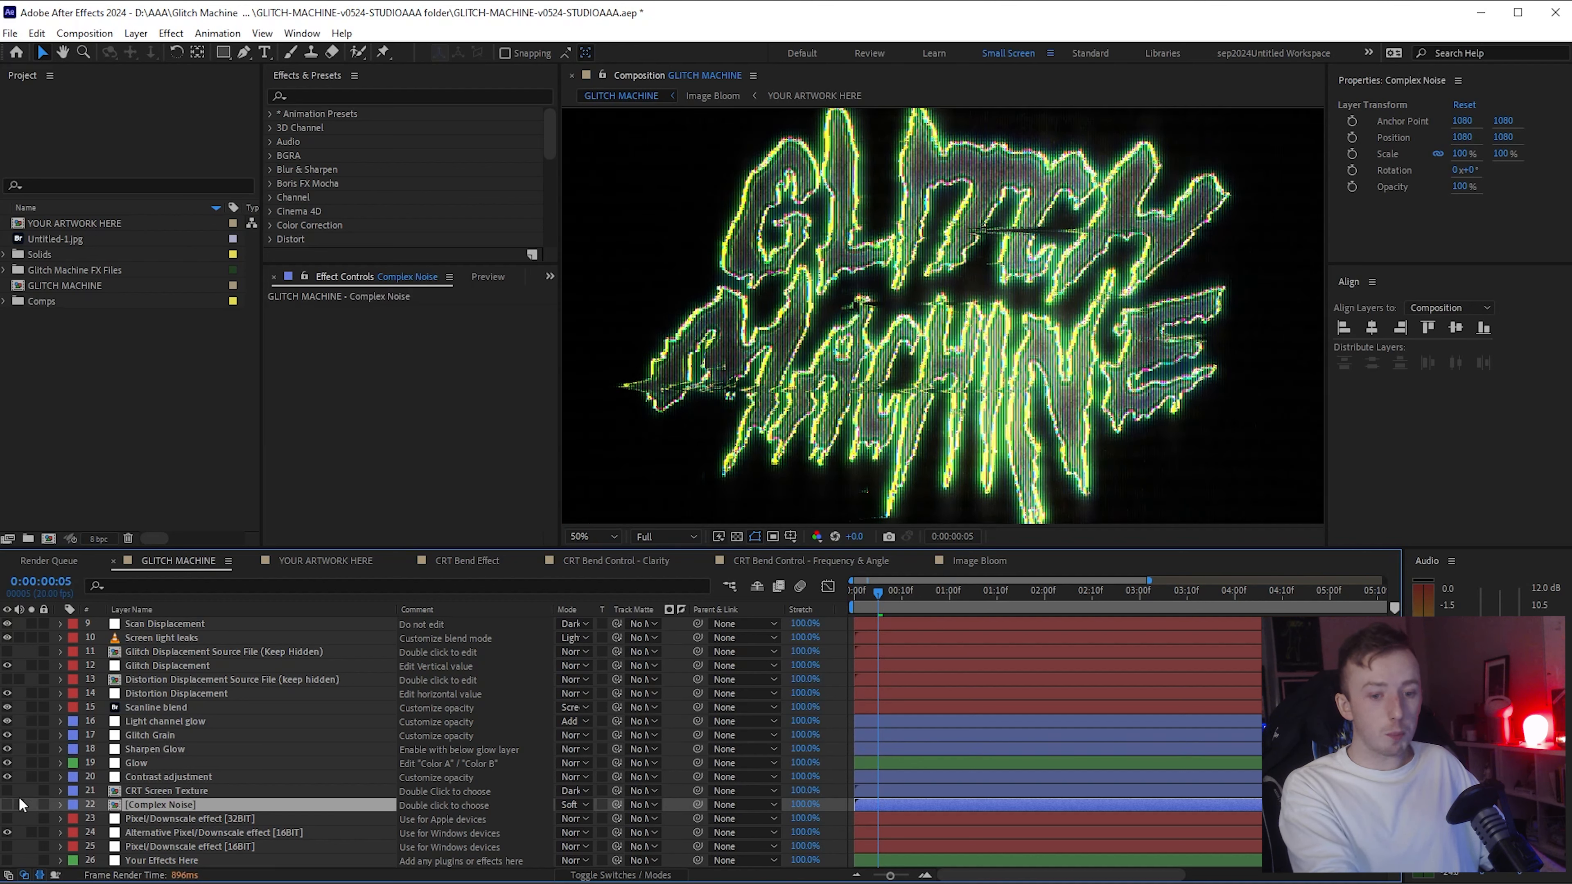
click(7, 805)
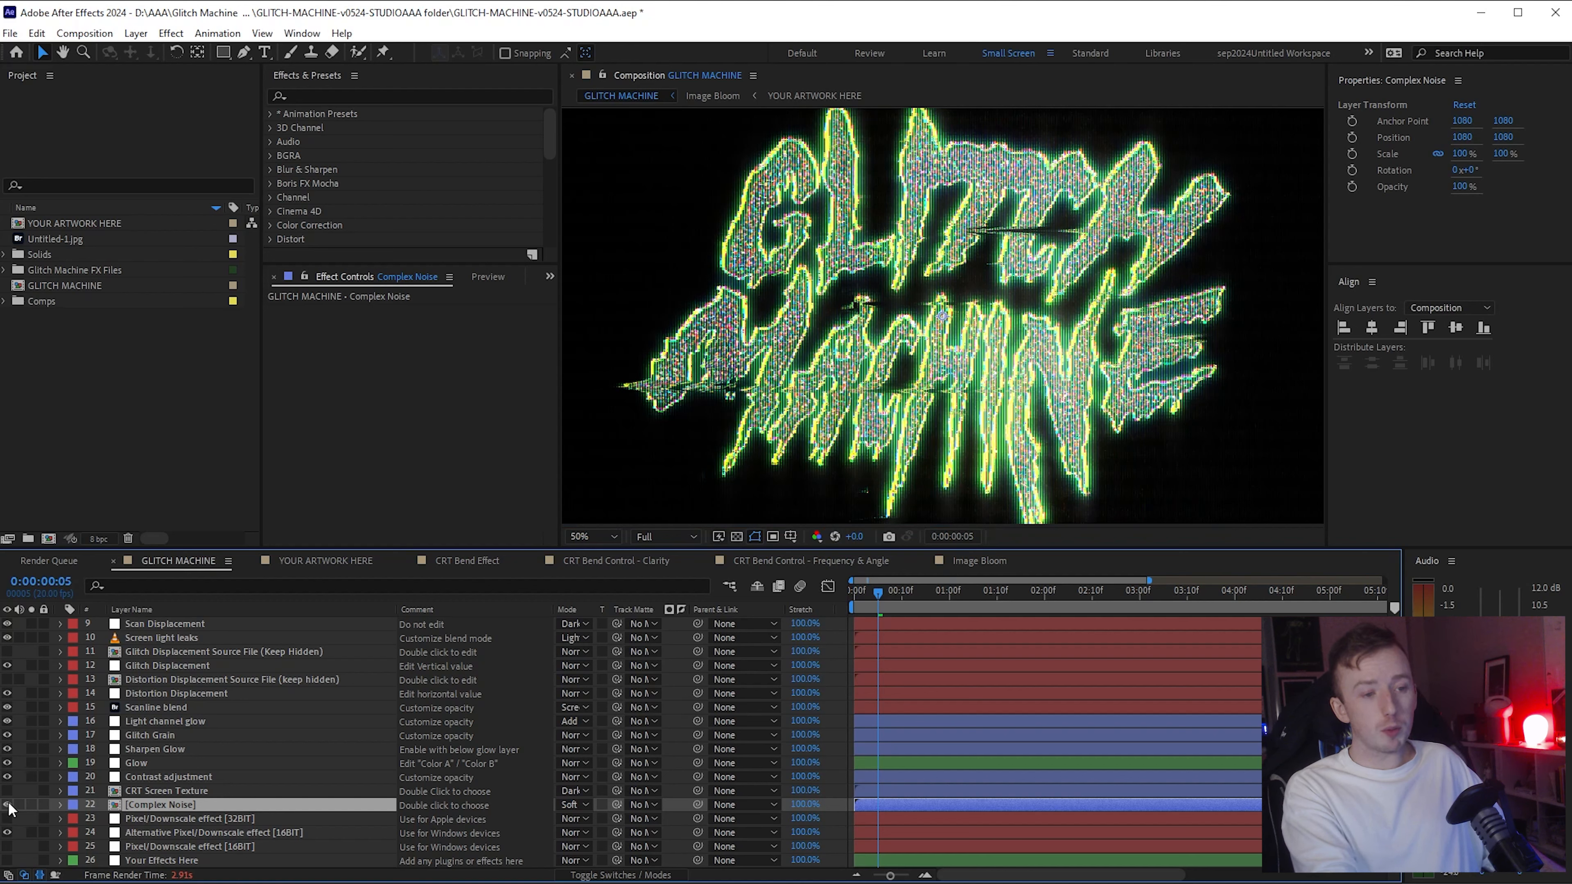
click(7, 805)
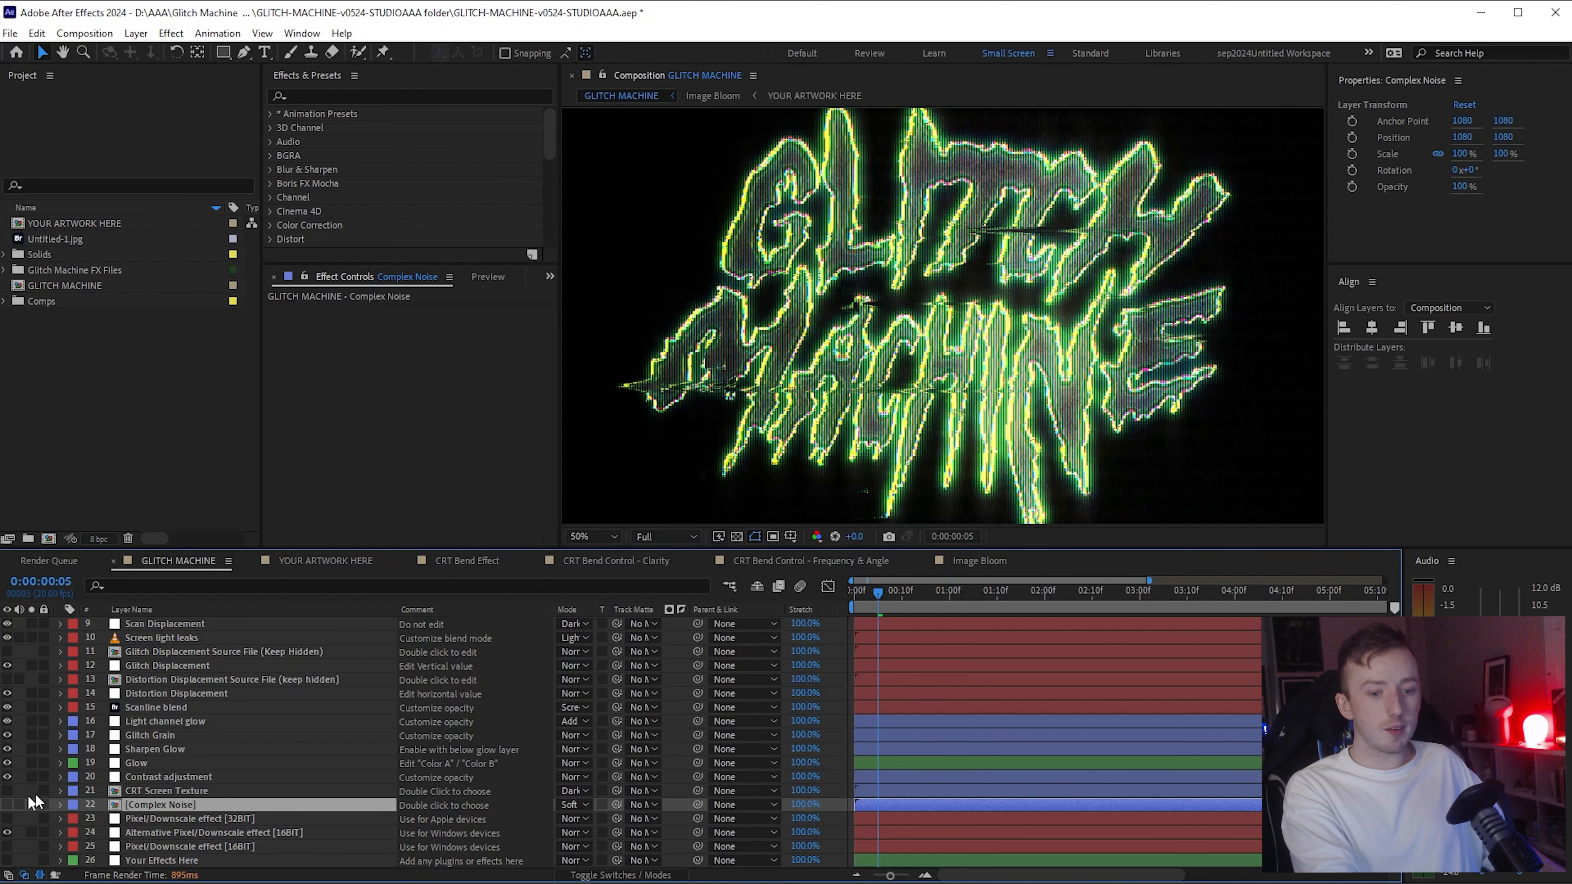
Step: Enable the CRT Screen Texture layer and, inside its composition, show RGB-INDEXED-CRT-LINES-02 instead of RGB-INDEXED-CRT-LINES-01, returning to the GLITCH MACHINE composition
click(162, 791)
click(7, 791)
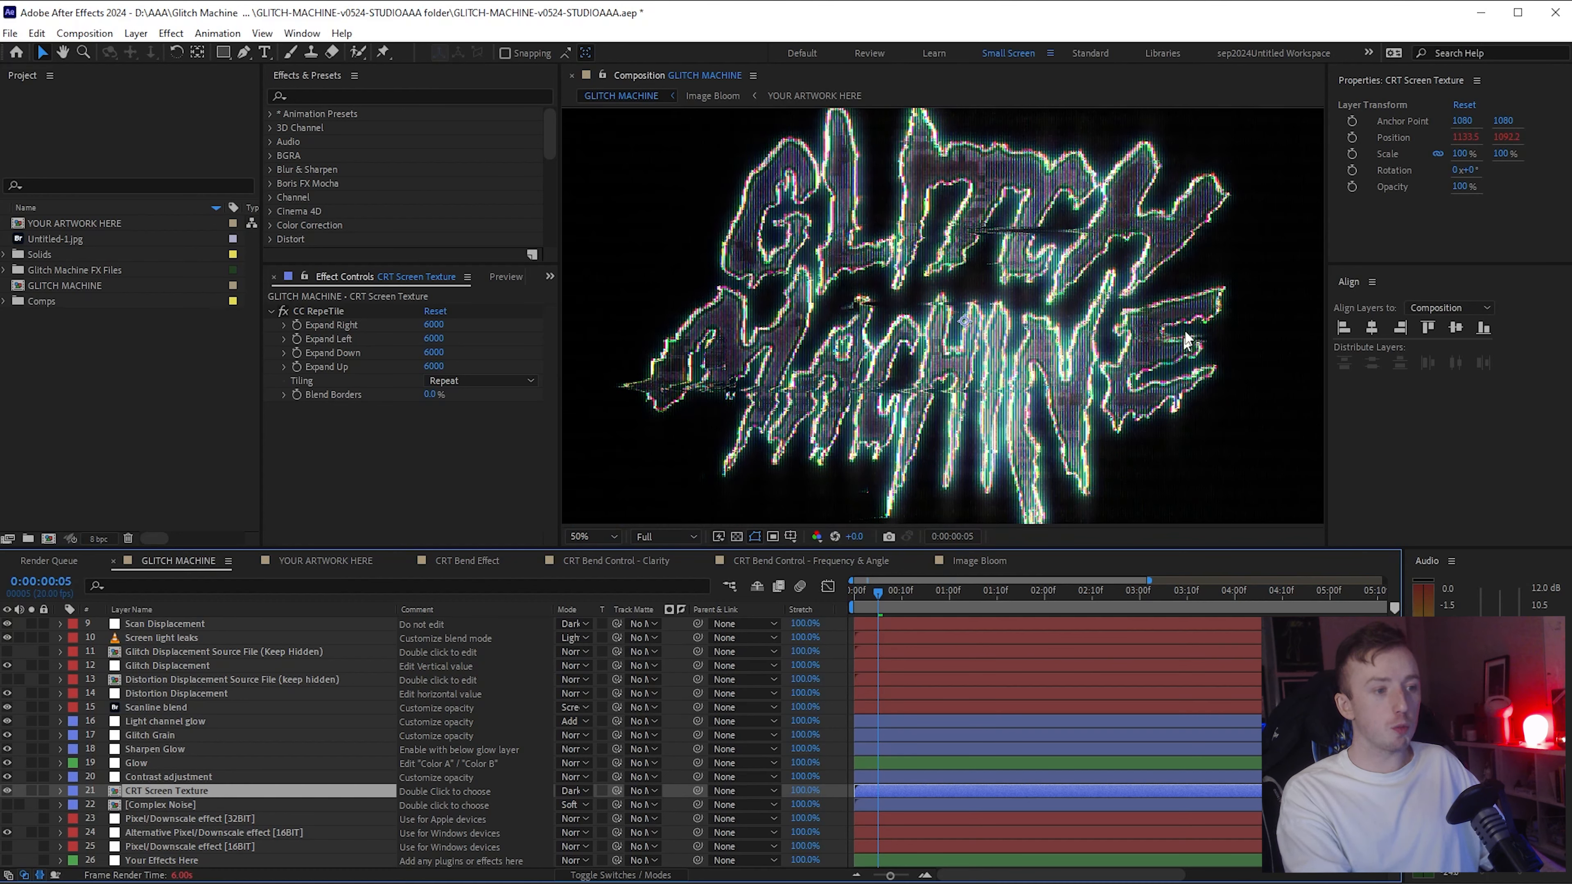
double_click(112, 791)
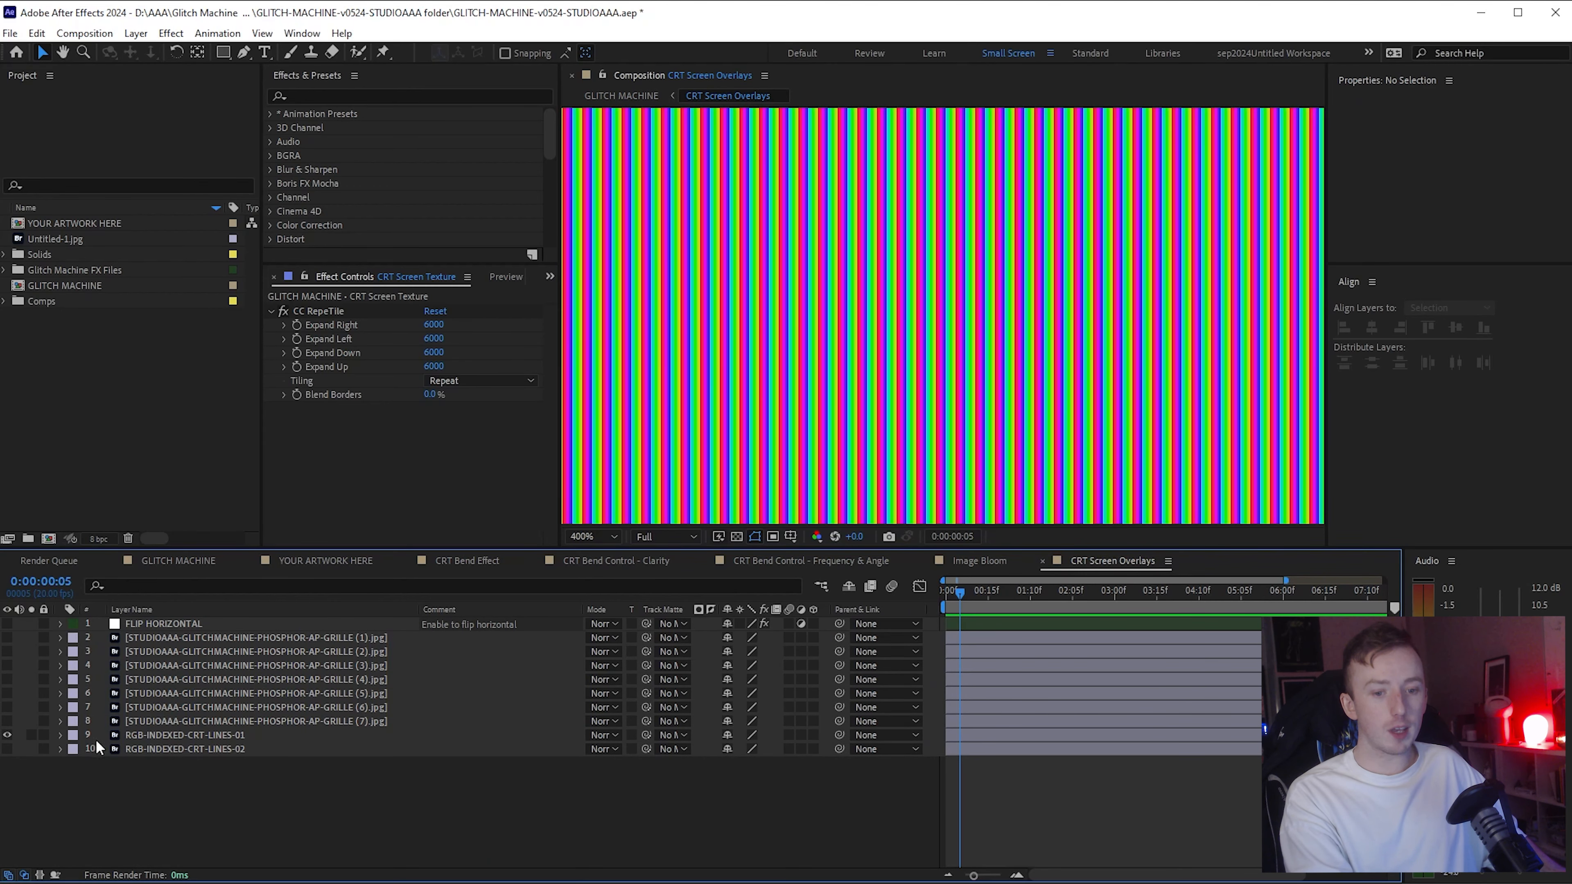
click(7, 749)
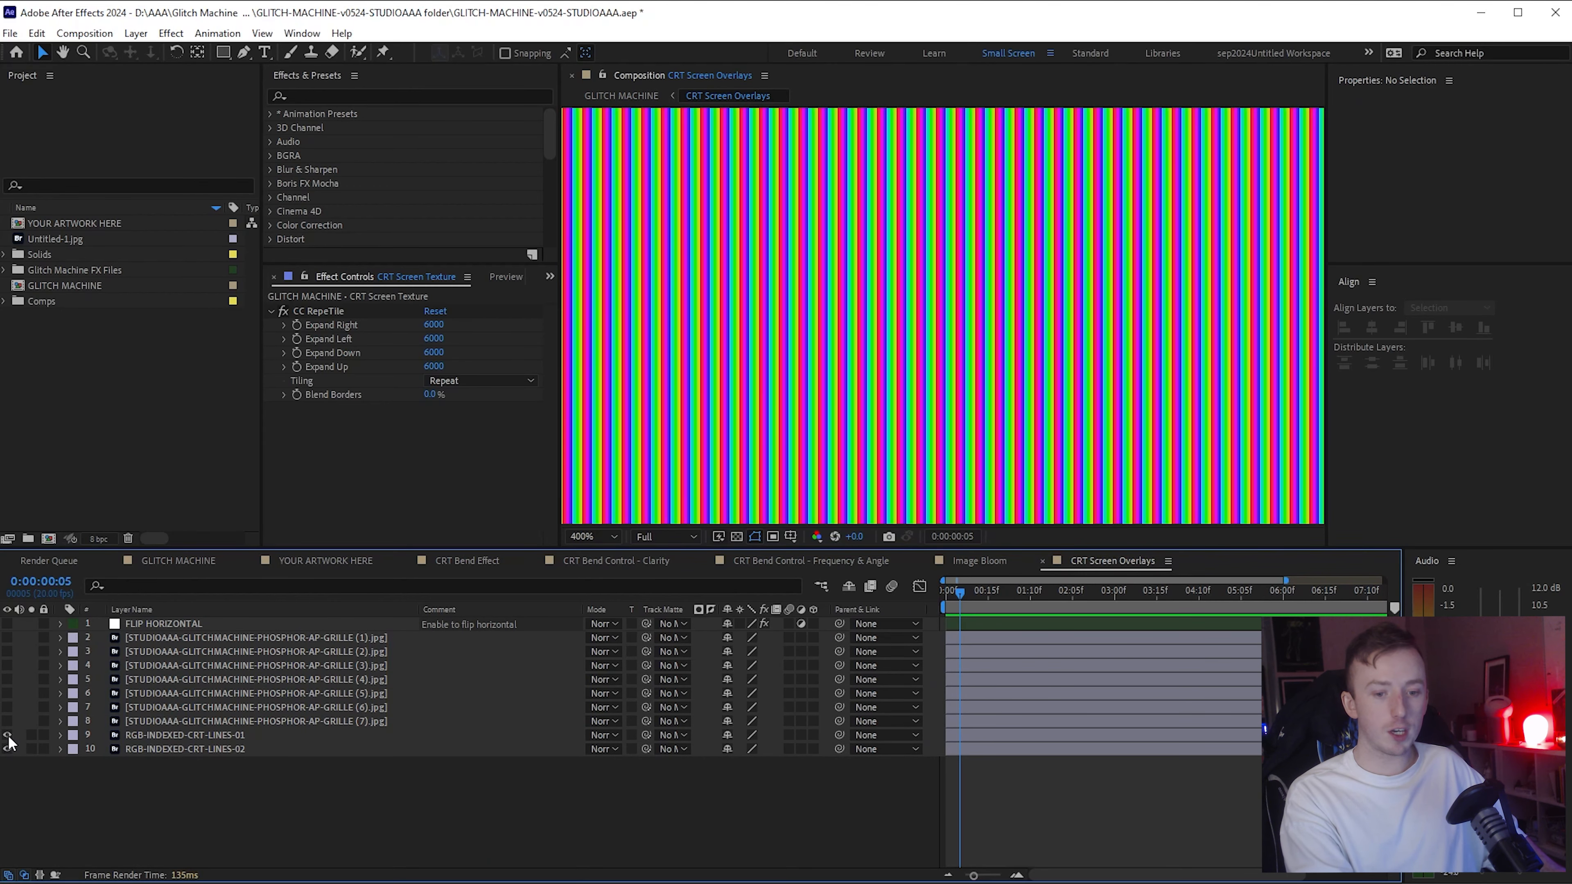
click(7, 735)
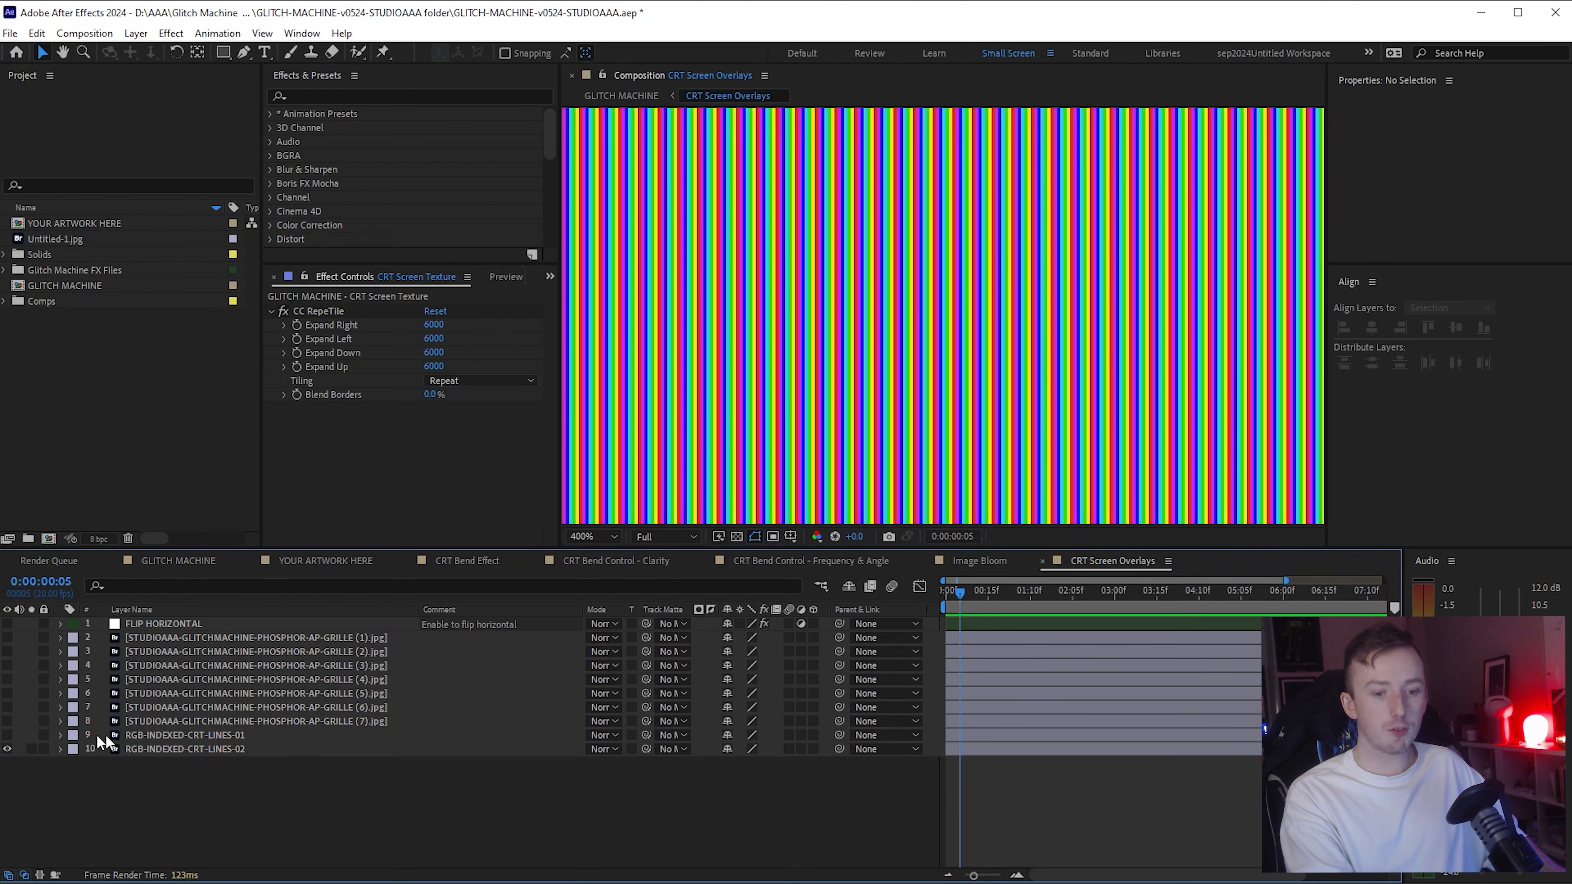
click(176, 561)
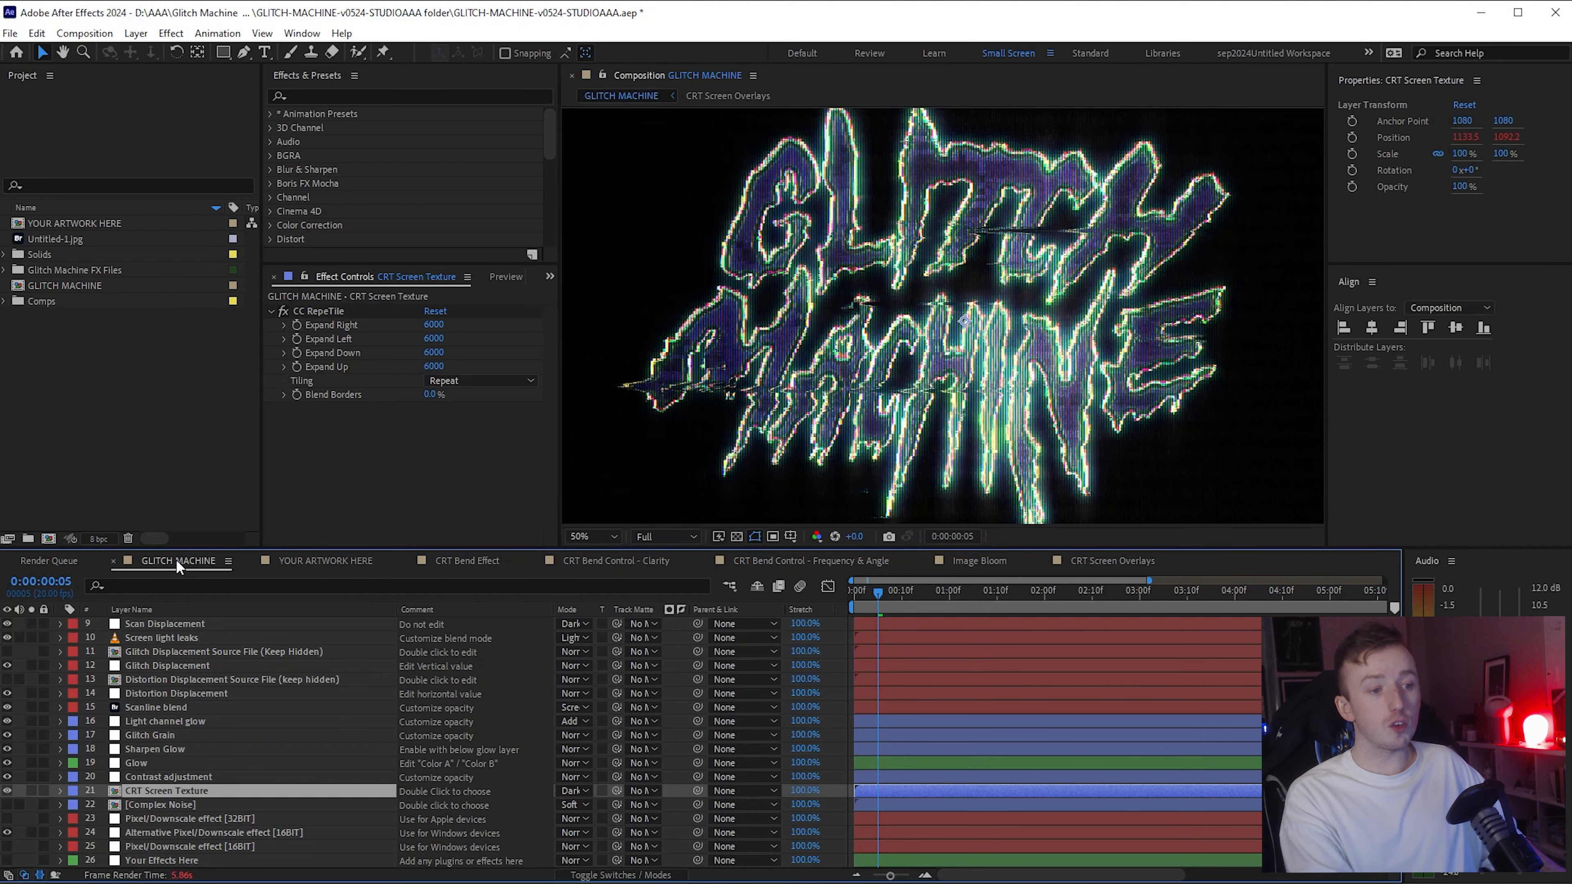
scroll(186, 650, up, 3)
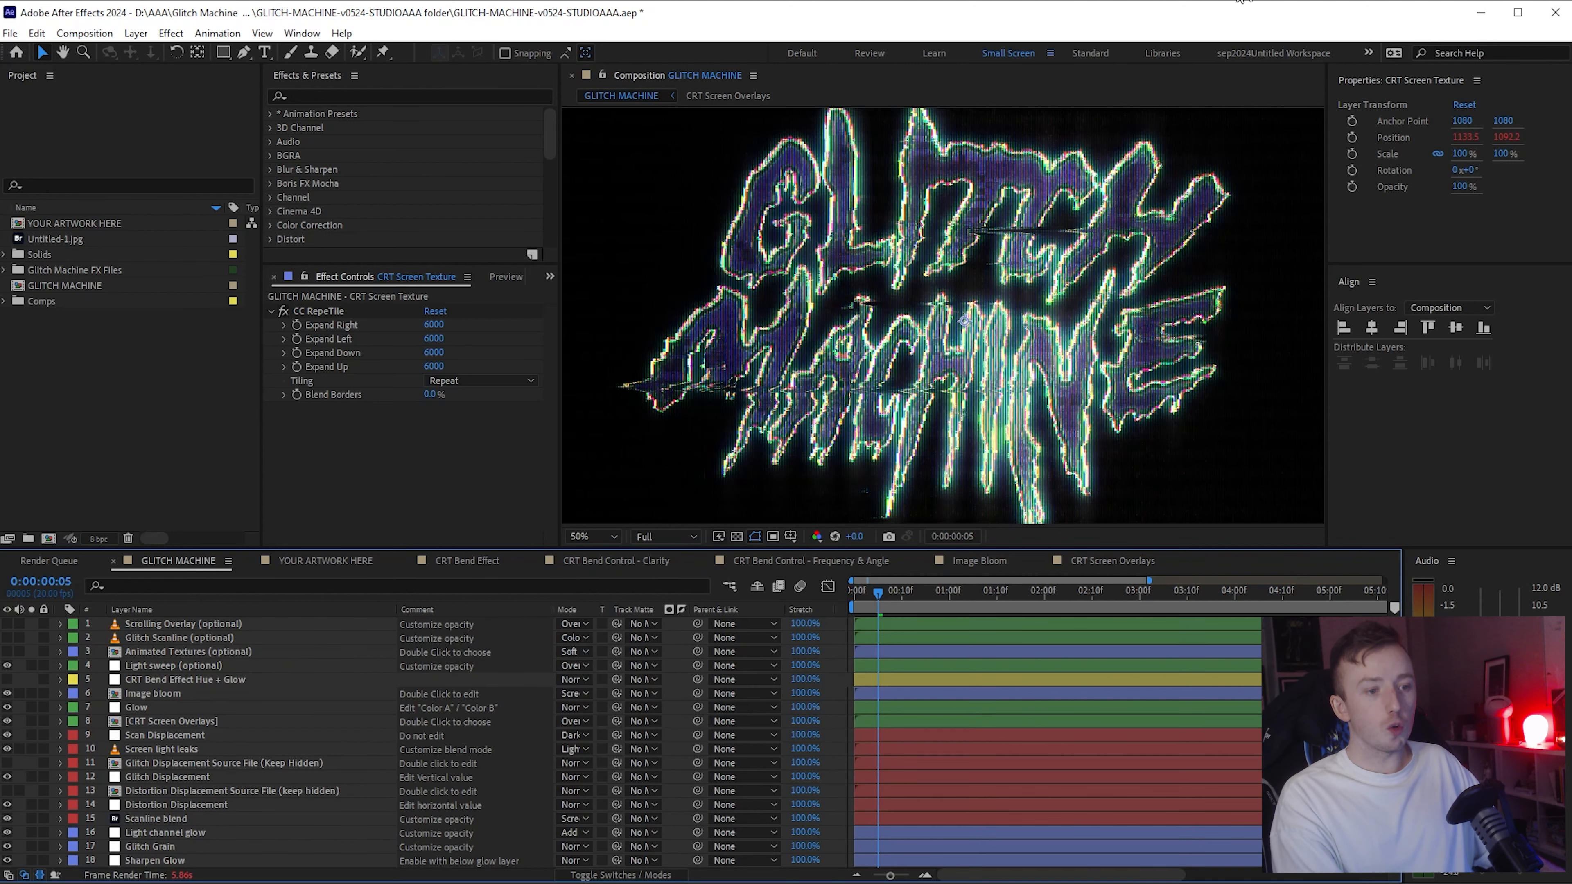
Step: Apply the Hue/Saturation effect to Untitled-1.jpg in the YOUR ARTWORK HERE composition and turn on Colorize
click(324, 559)
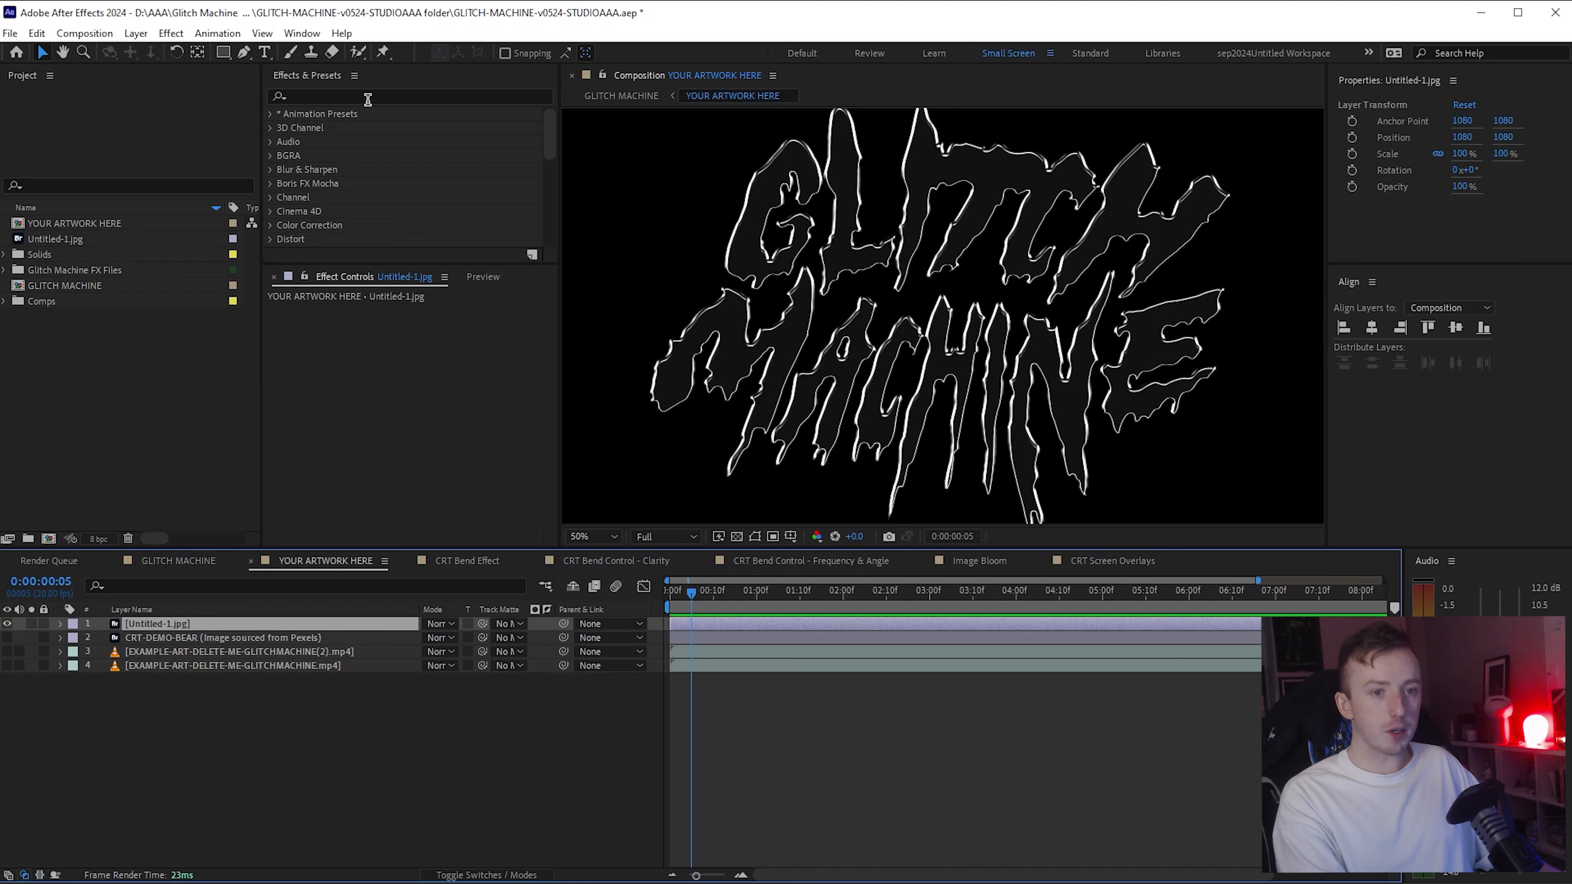
click(367, 99)
text(hue)
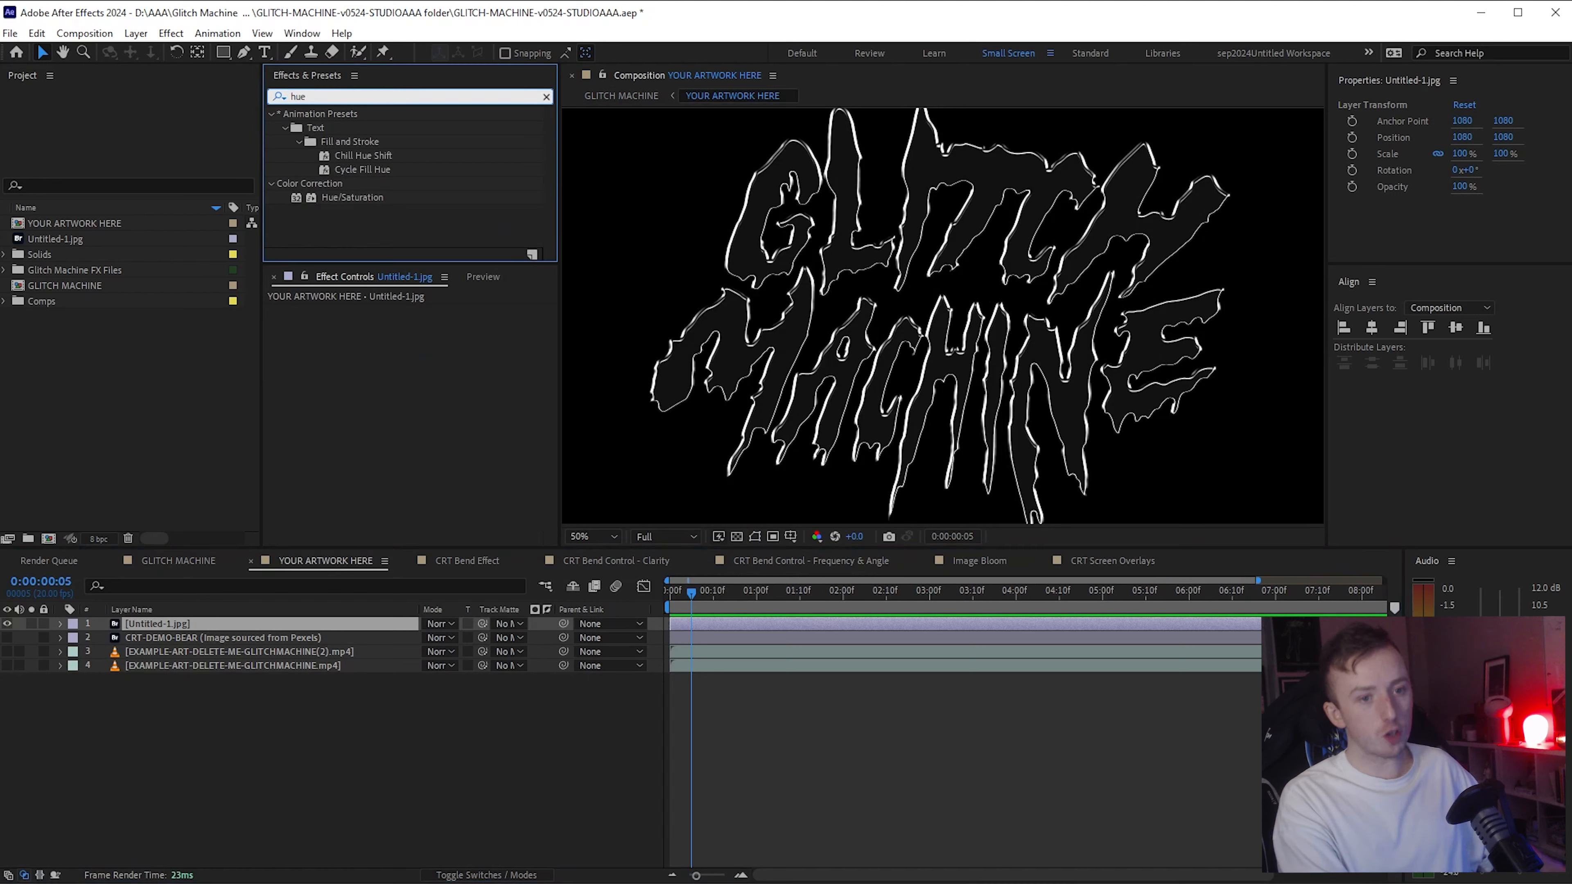
drag(356, 199, 183, 626)
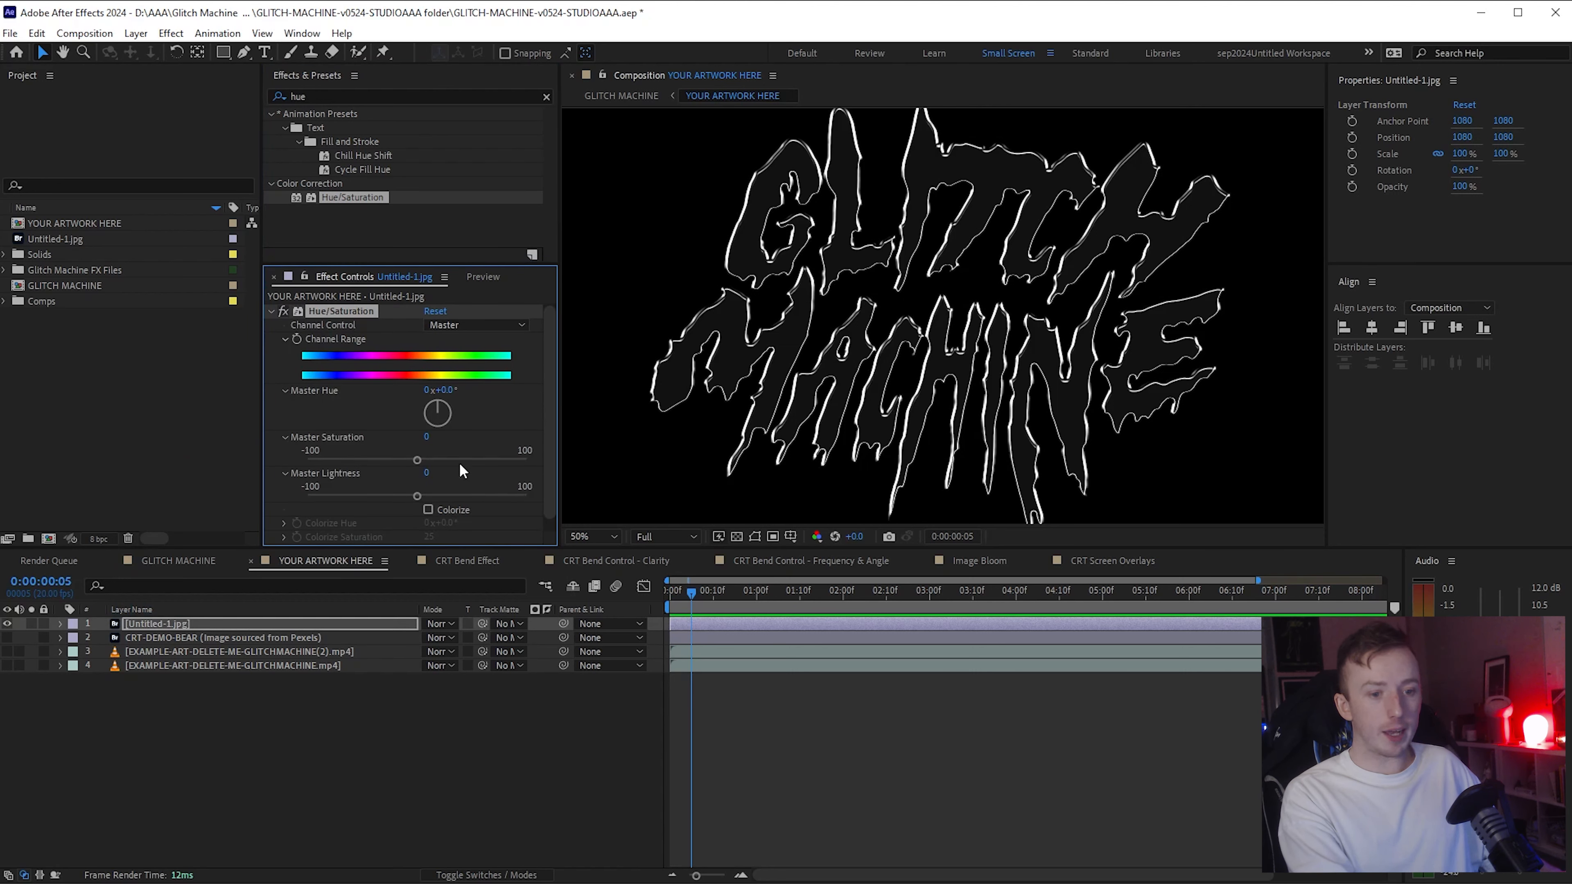
click(427, 512)
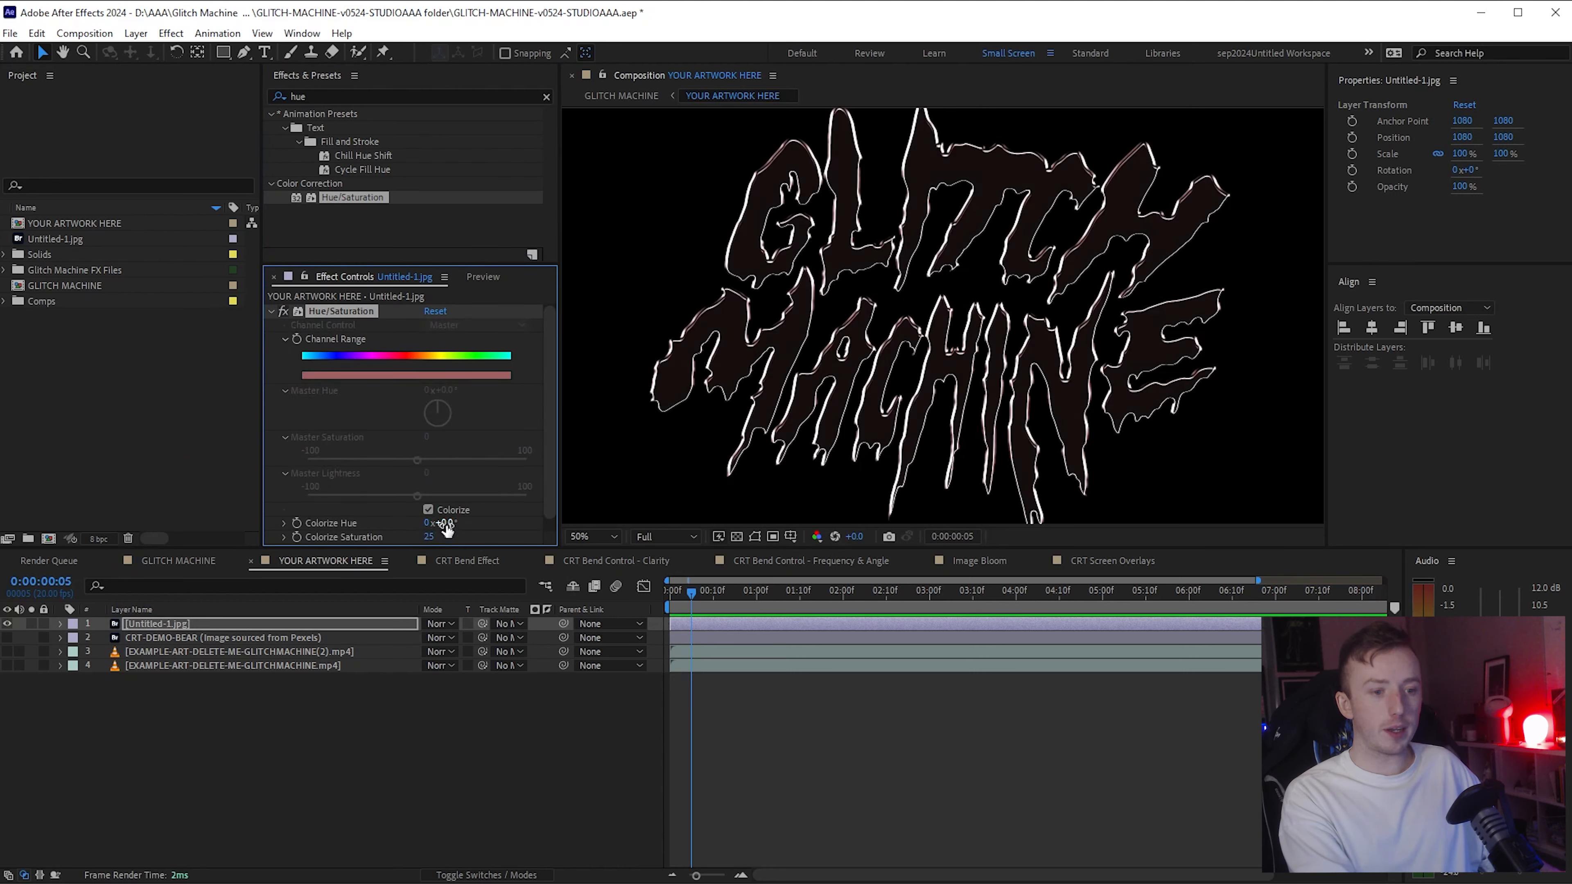
Step: Set Colorize Hue to 1x+102° and Colorize Saturation to about 49, and return to the GLITCH MACHINE composition
drag(444, 523, 648, 530)
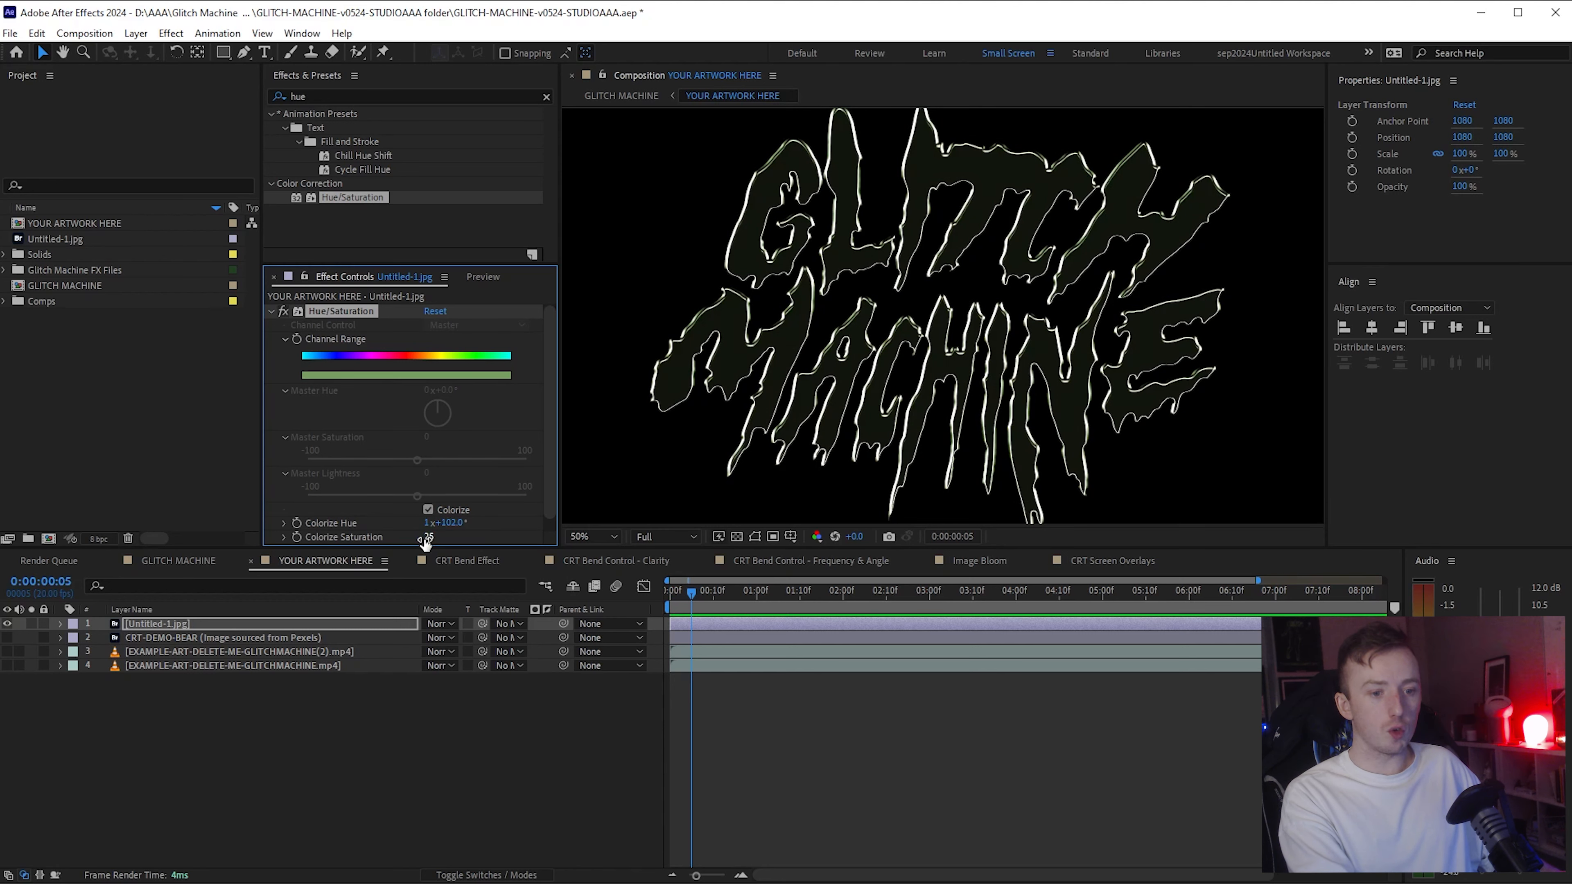
mouse_move(425, 540)
mouse_down()
mouse_move(447, 540)
mouse_move(416, 540)
mouse_up()
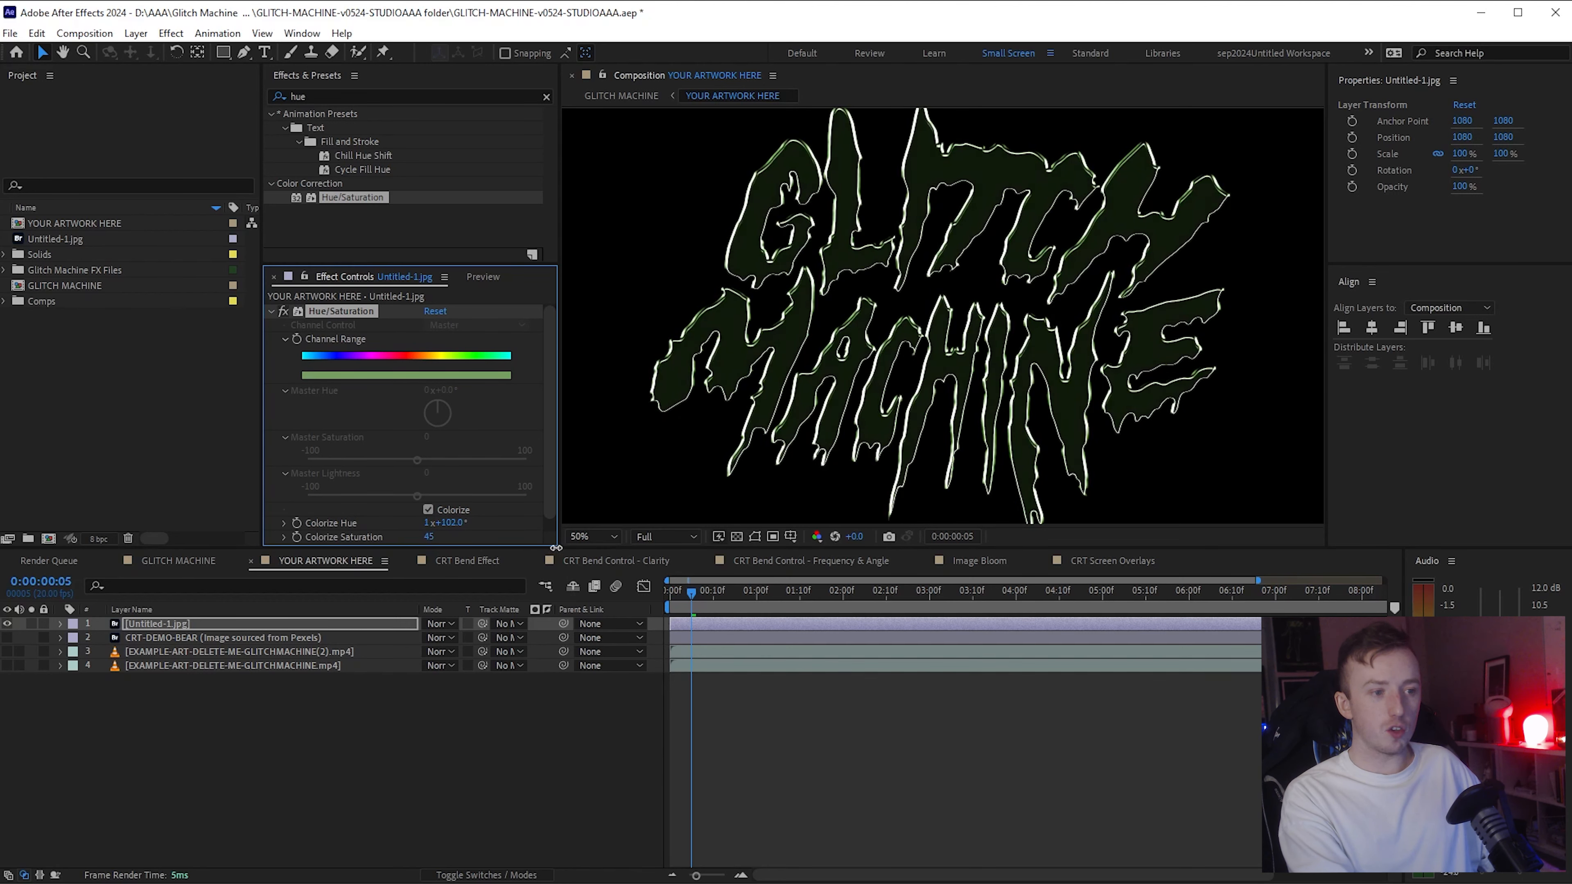
drag(543, 549, 792, 538)
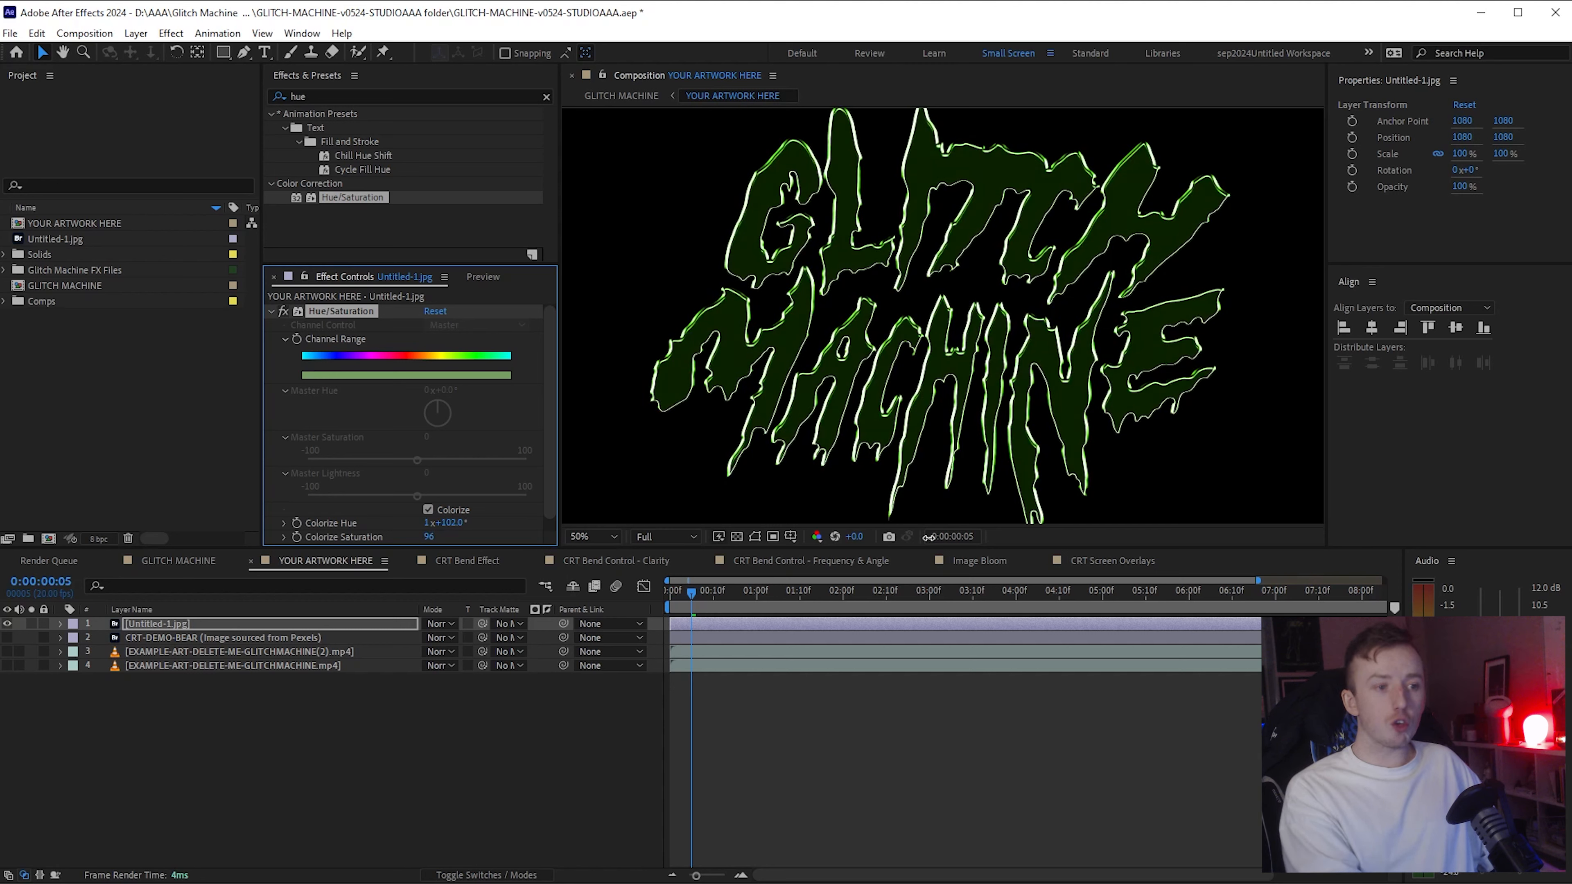
drag(903, 545, 837, 562)
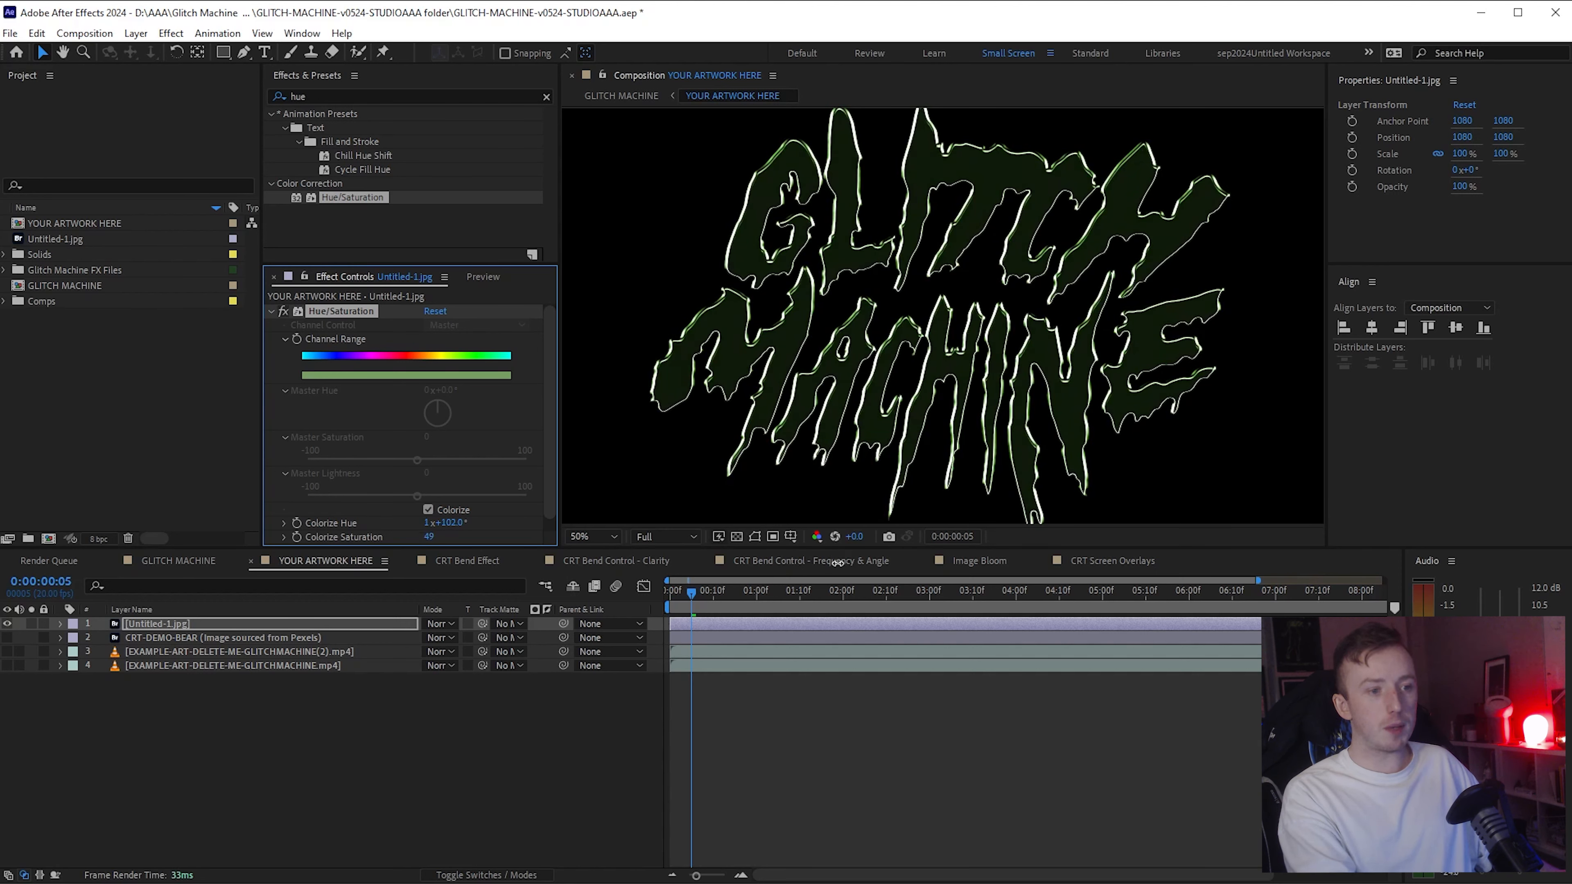
click(187, 559)
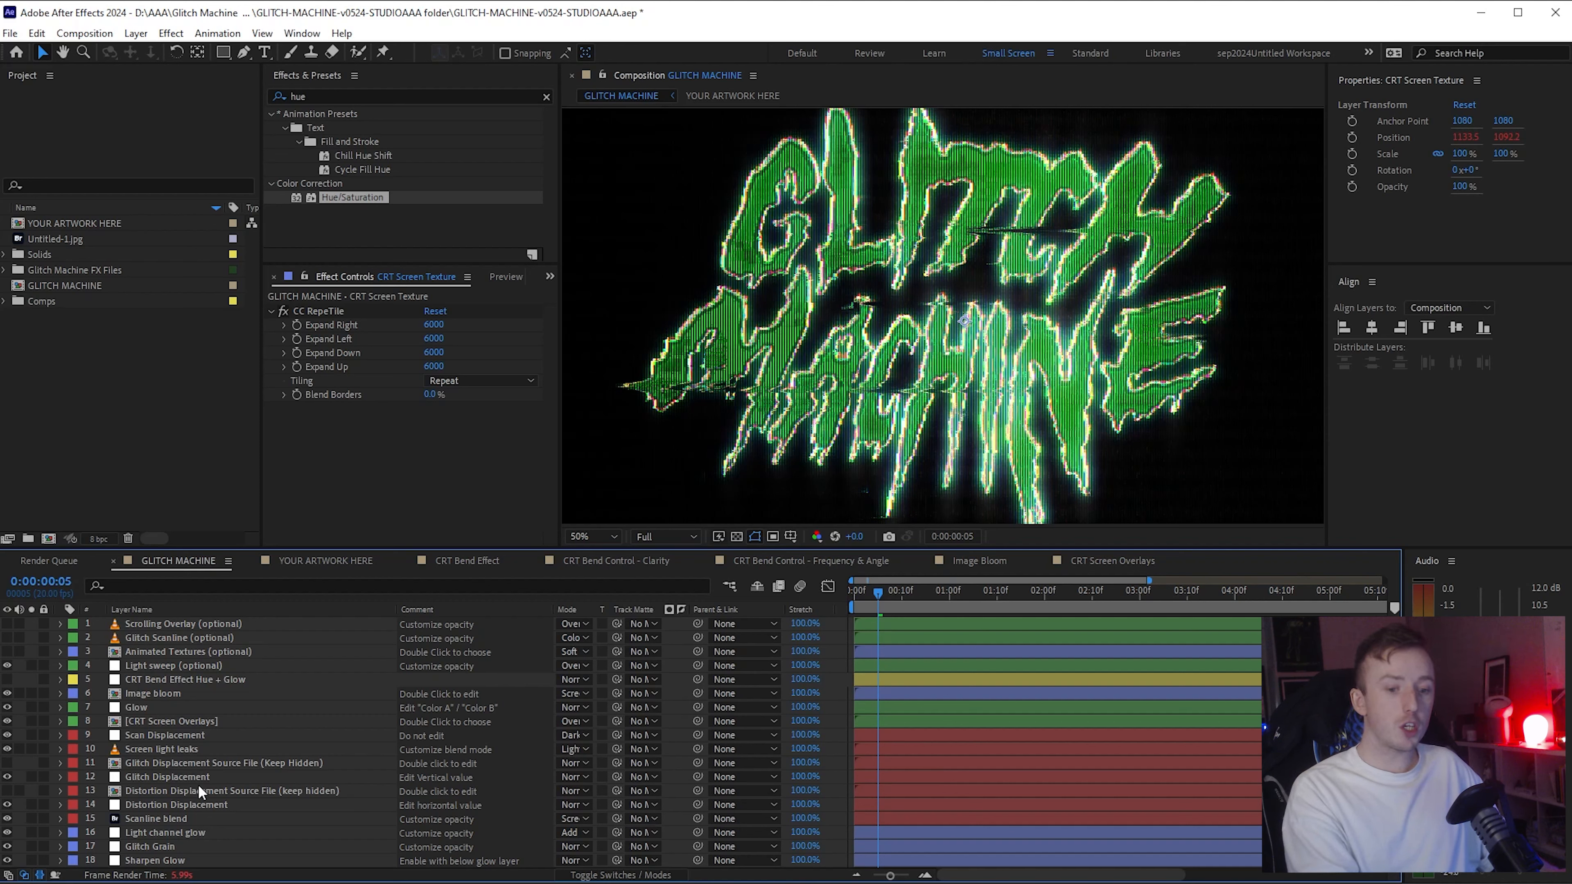
Step: Raise Levels Input White on the Pre Glitch Adjustment layer to about 188 and fine-tune it slightly lower
scroll(197, 784, down, 5)
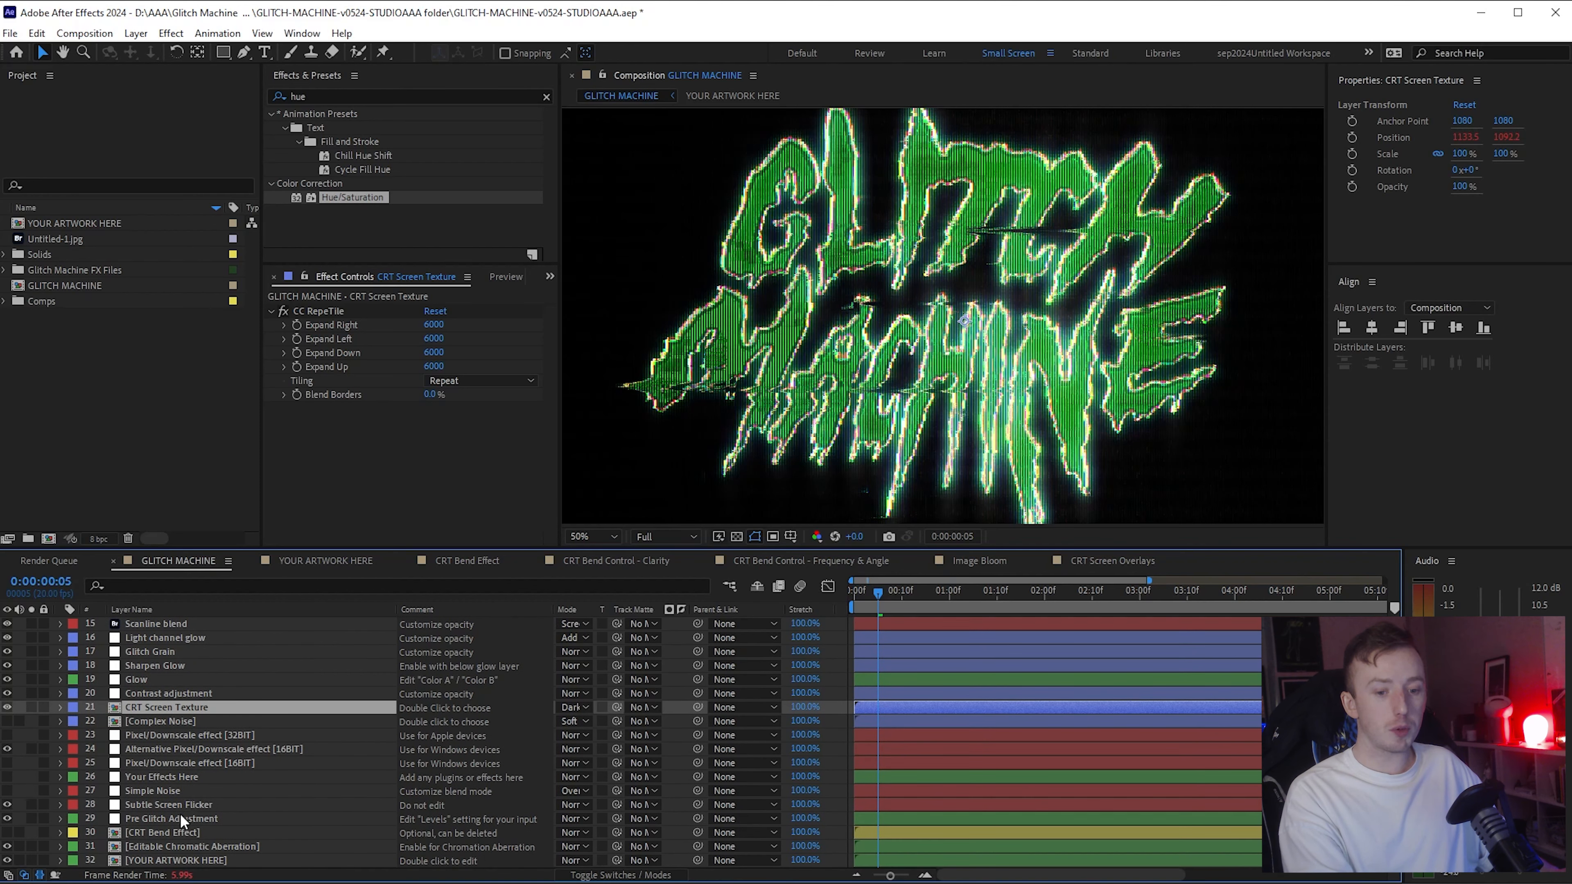
click(180, 816)
drag(395, 418, 463, 419)
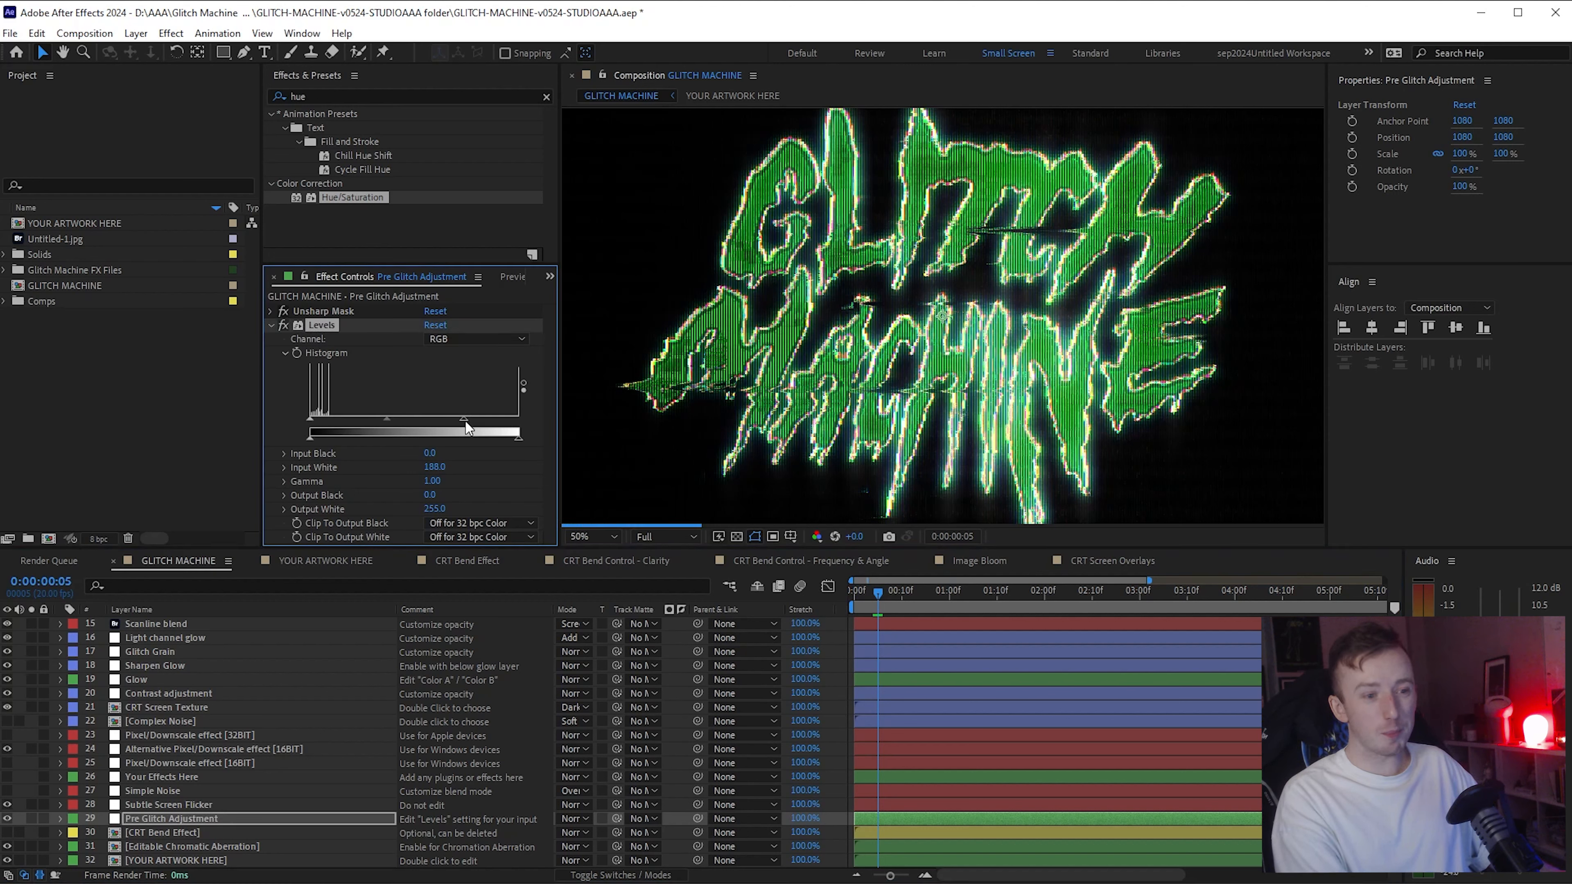
drag(466, 422, 457, 420)
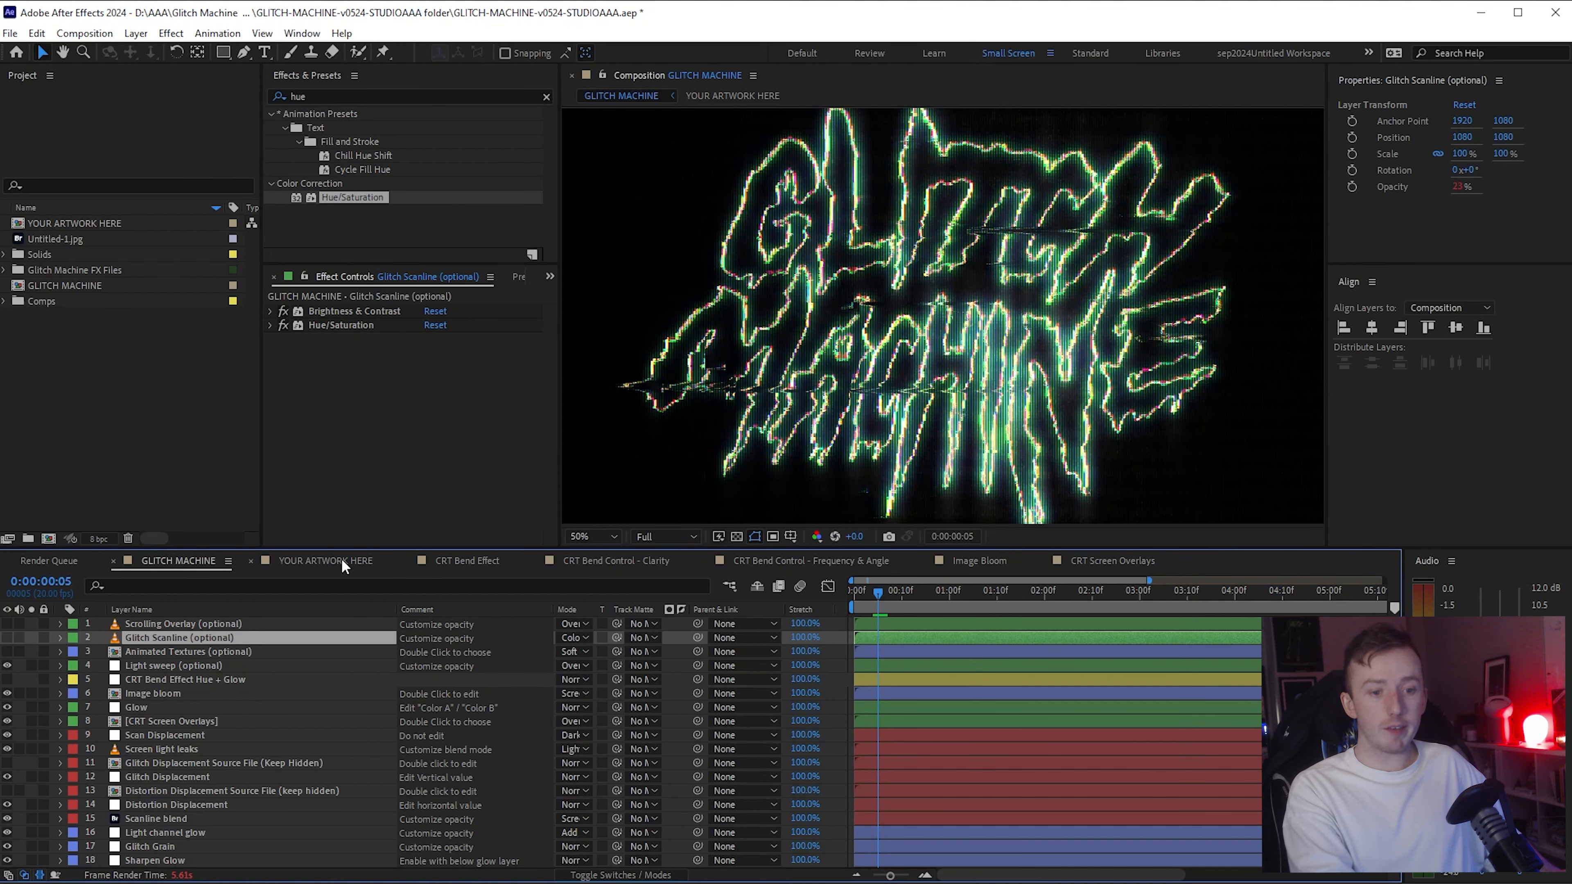
Step: Add a new adjustment layer above Untitled-1.jpg in the YOUR ARTWORK HERE composition
click(342, 559)
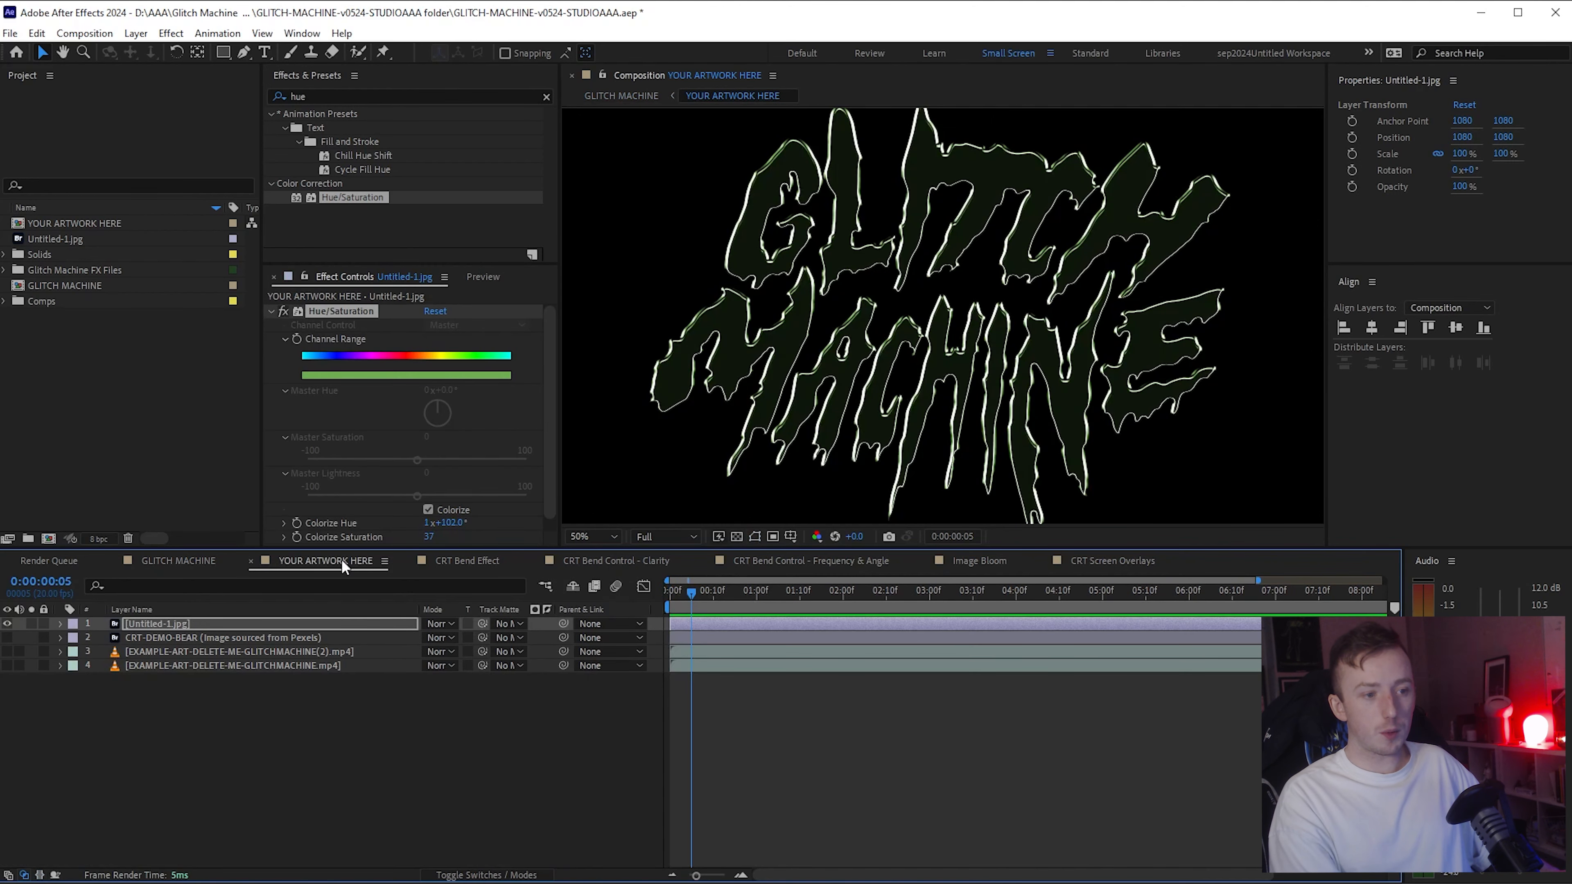
click(311, 711)
right_click(186, 745)
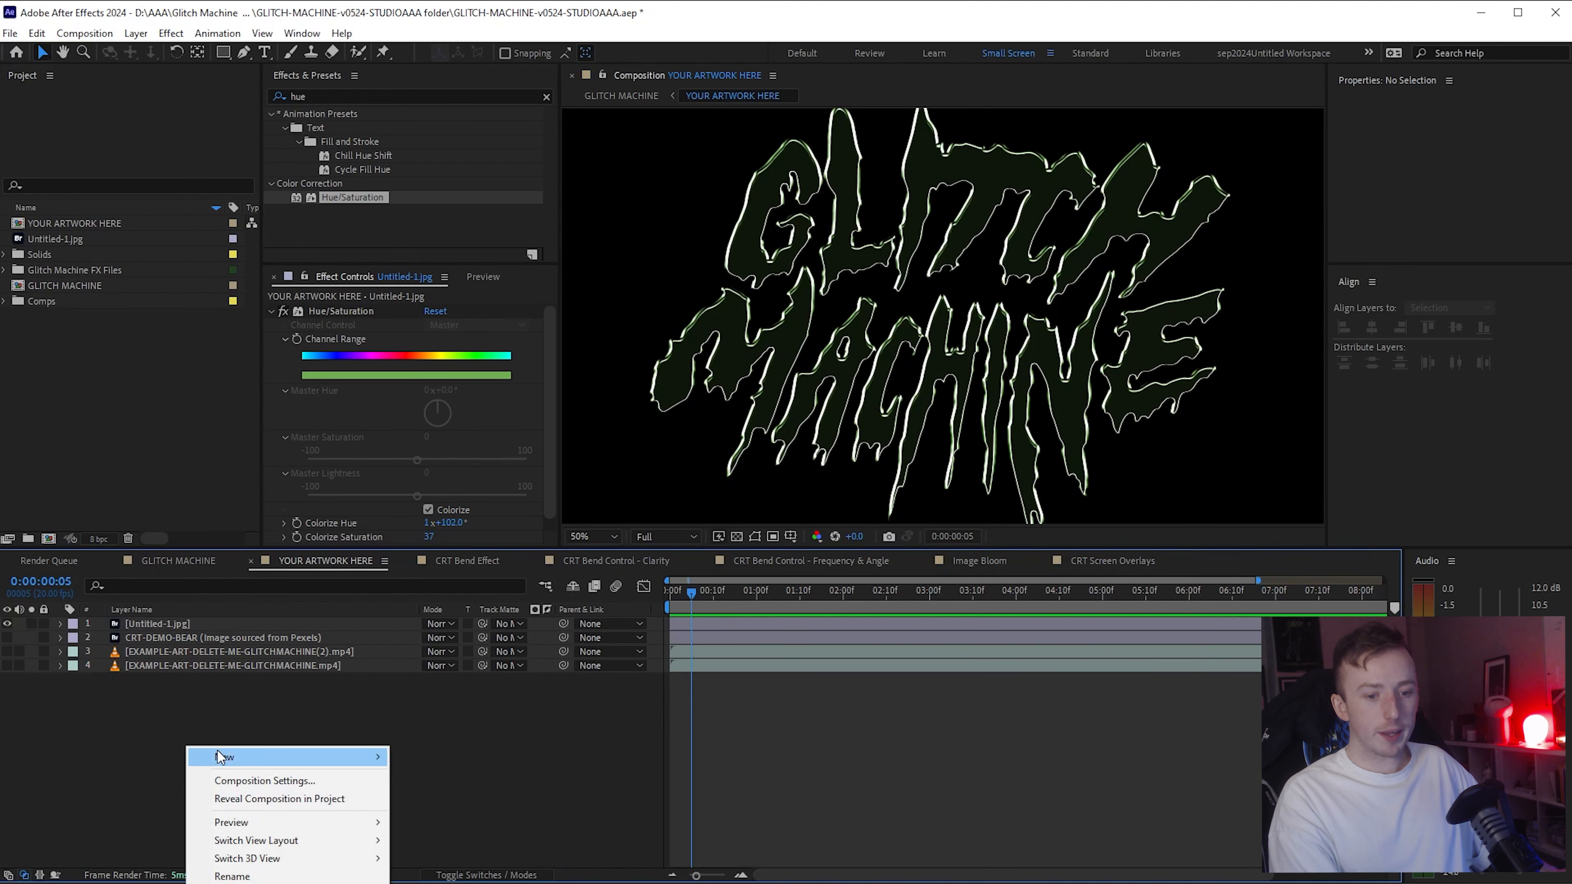
mouse_move(225, 756)
click(433, 882)
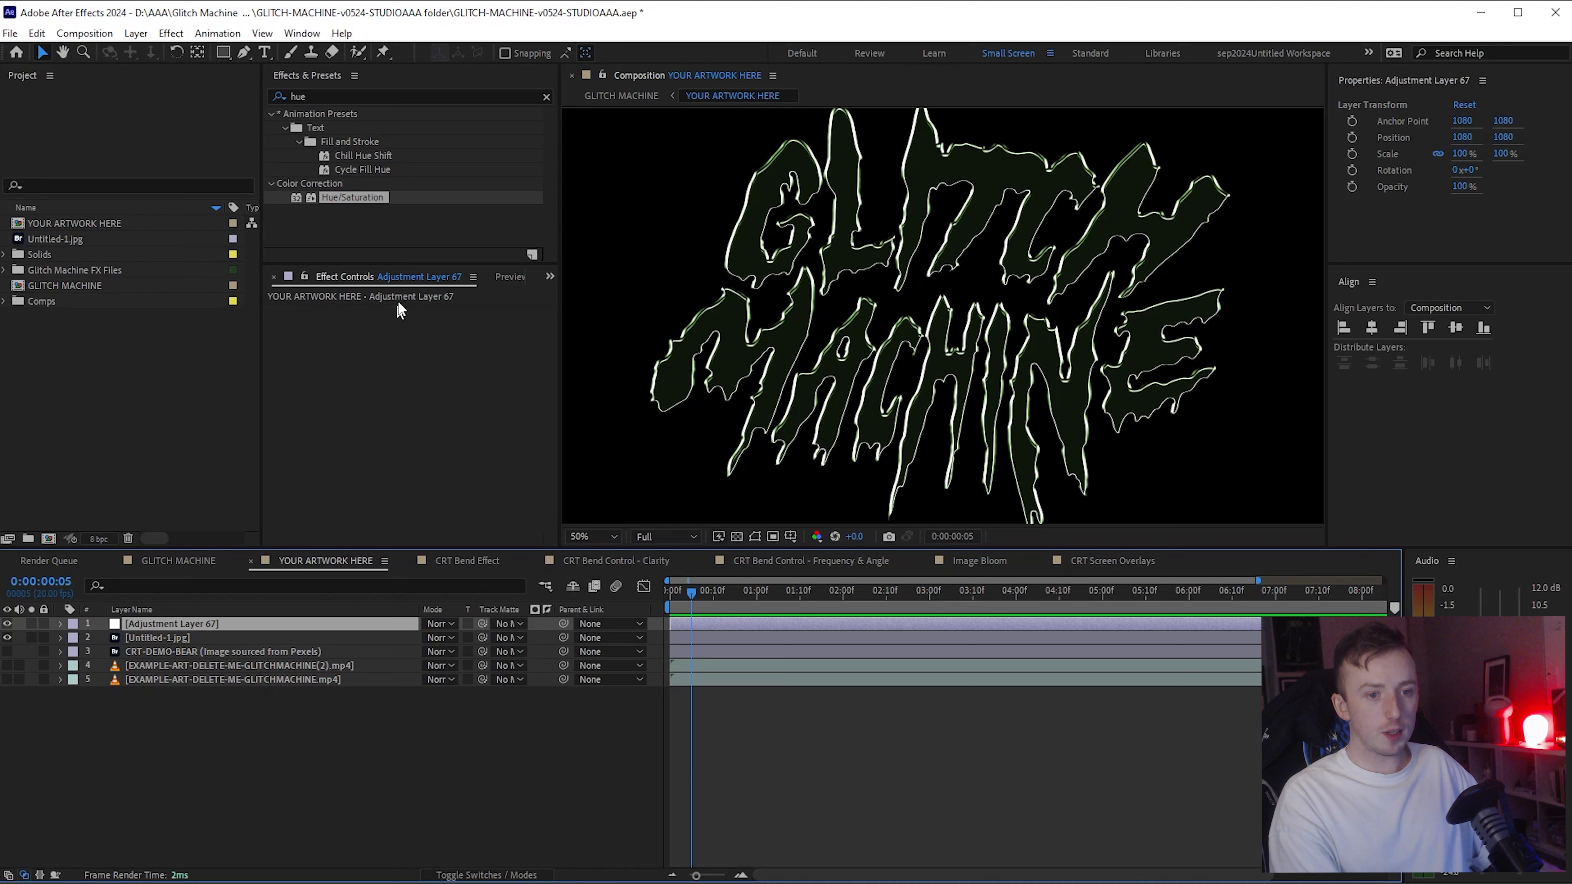
Step: Find the Advanced Lightning effect and apply it to the new adjustment layer
click(365, 94)
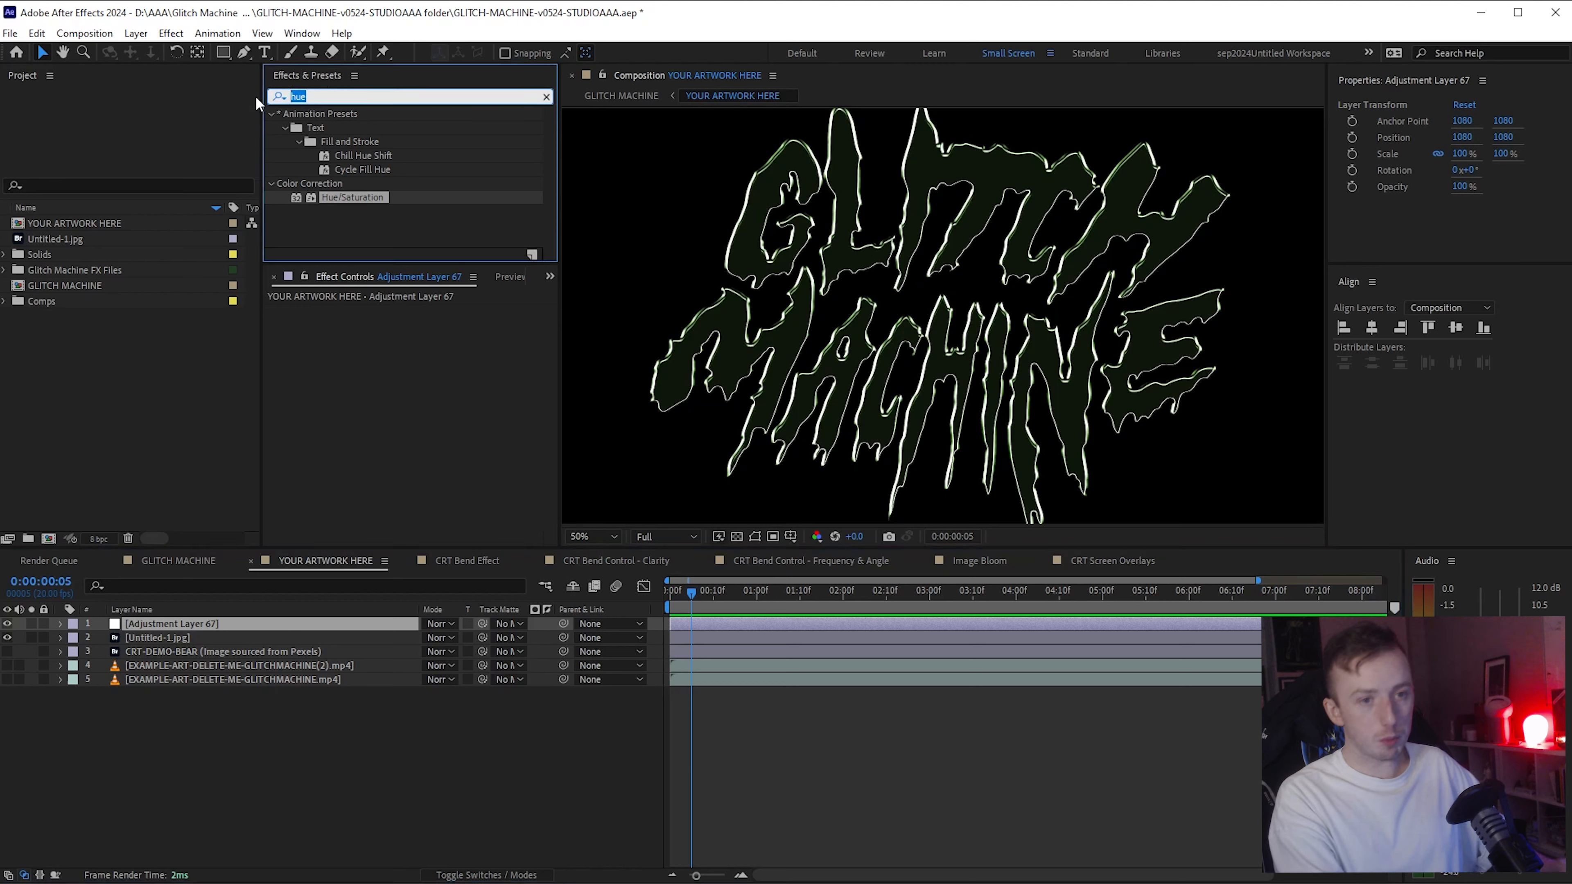
click(308, 37)
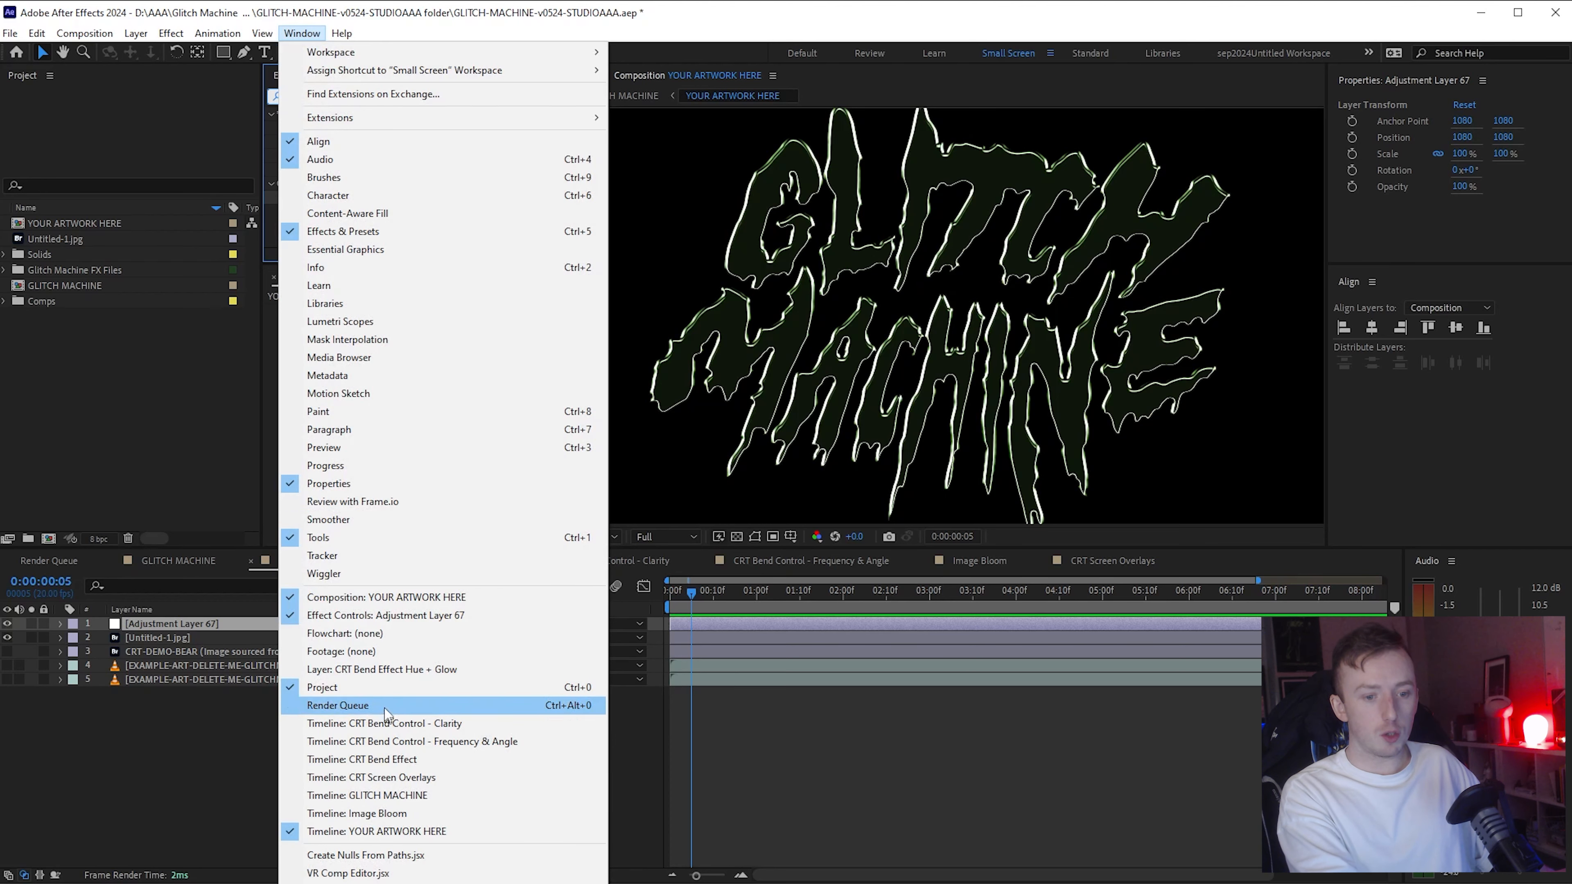
click(370, 230)
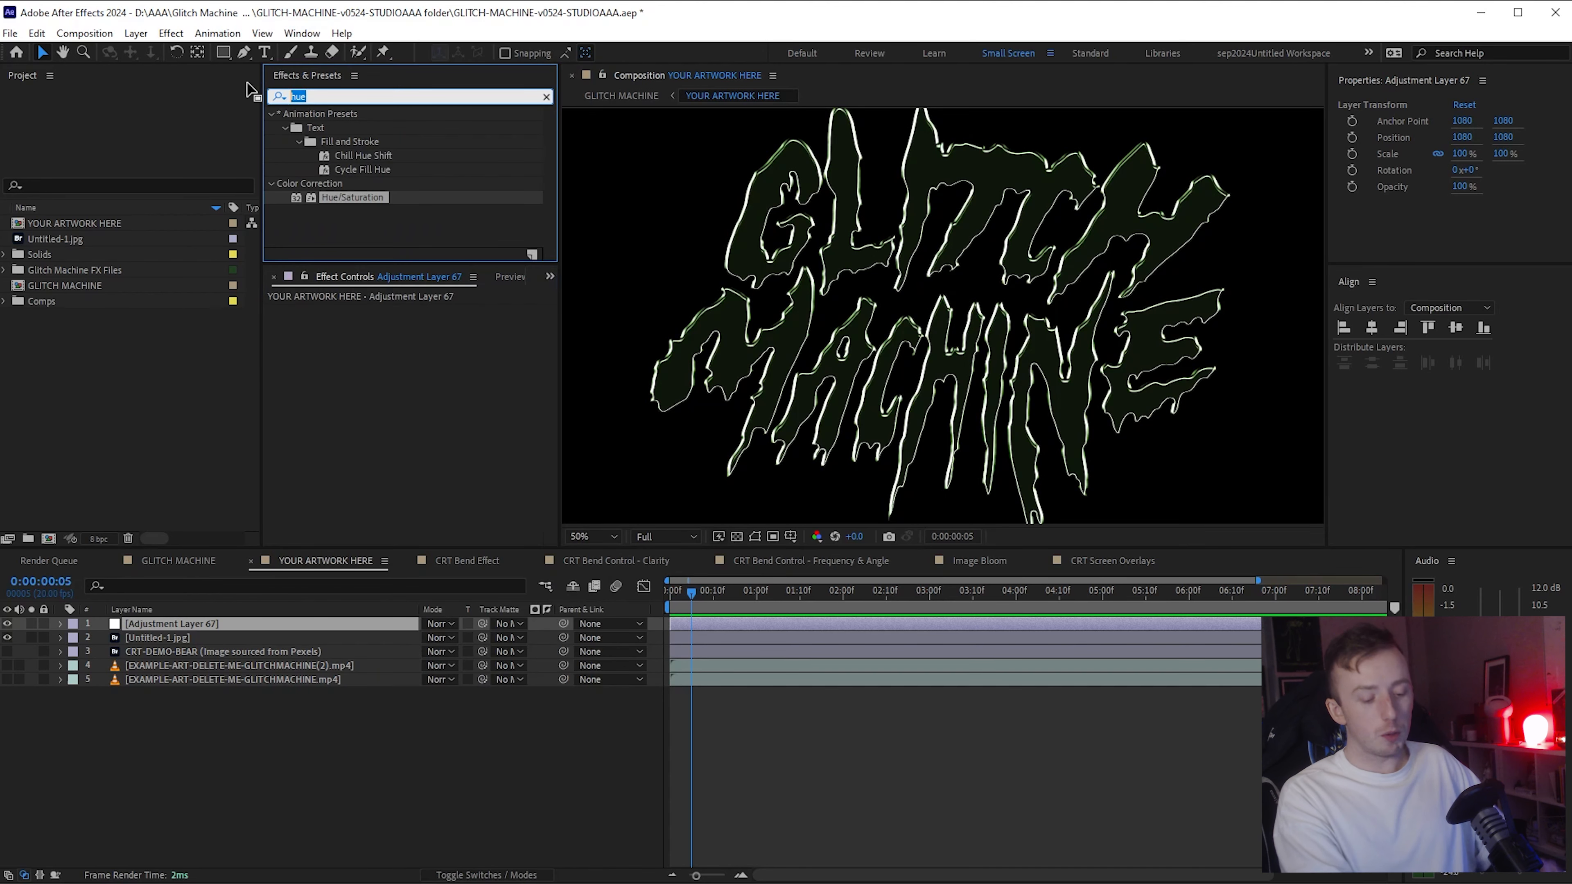
text(adva)
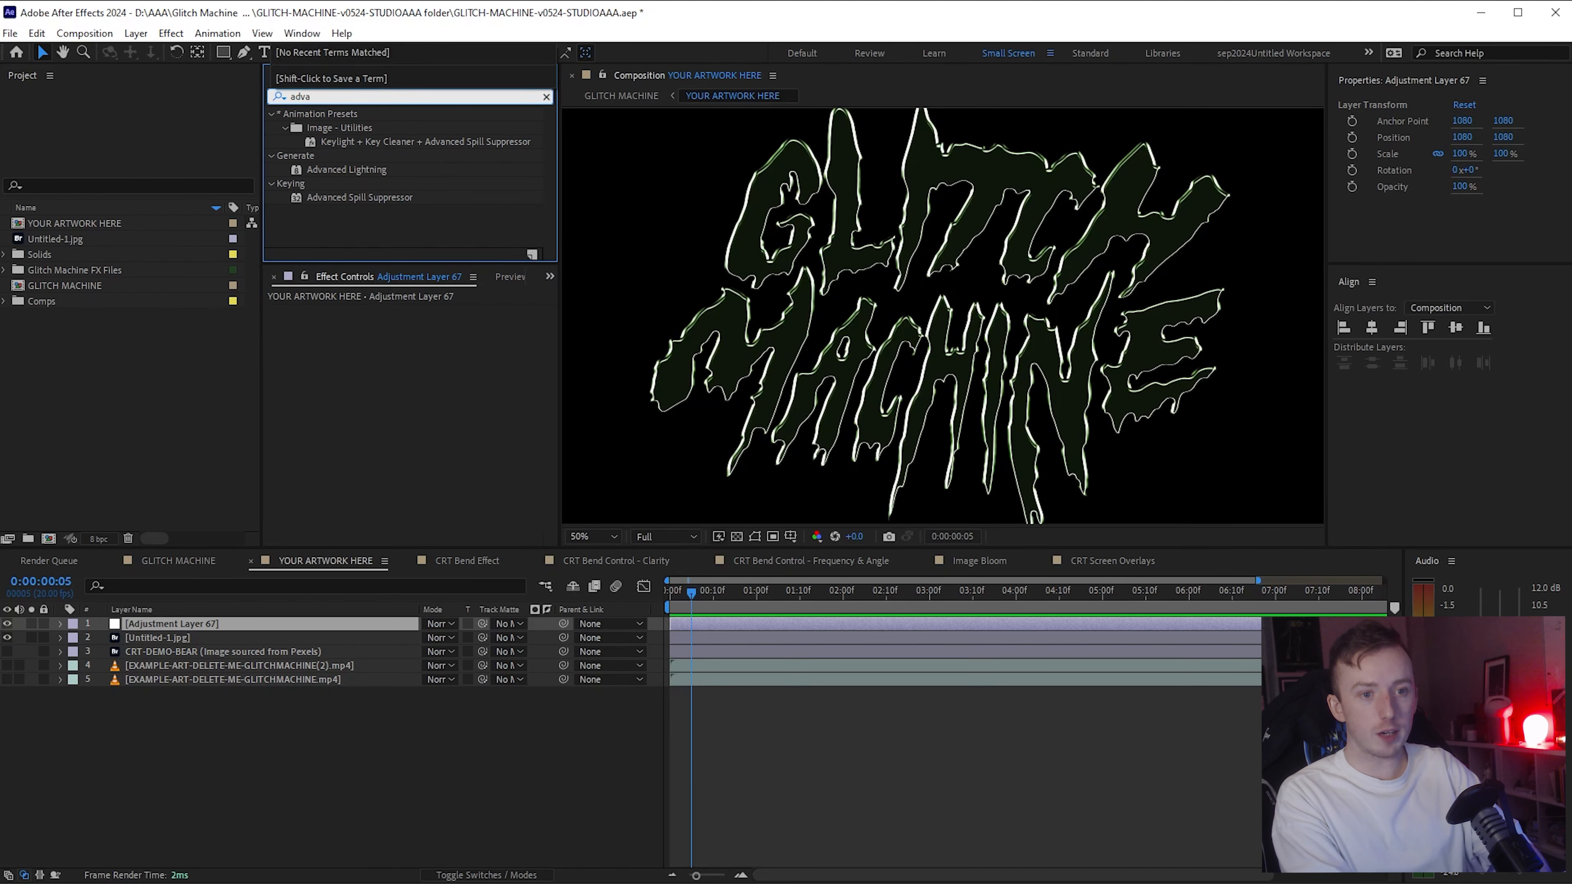
click(299, 171)
drag(322, 169, 385, 383)
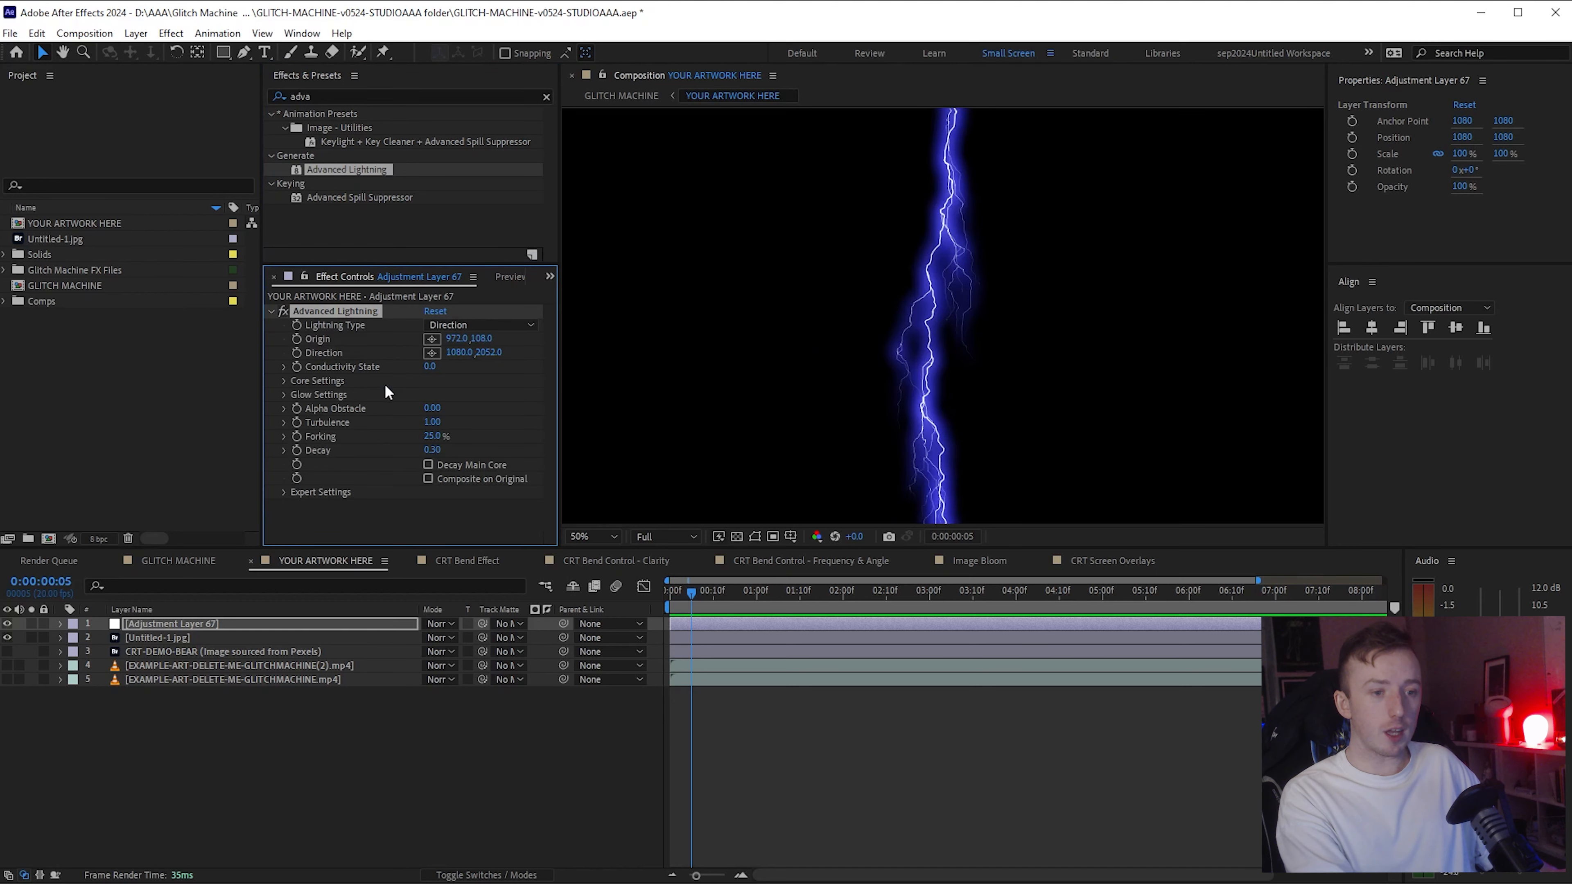
Step: Set the Advanced Lightning type to Anywhere and its Decay to about 0.02
key(comma)
click(476, 325)
click(481, 435)
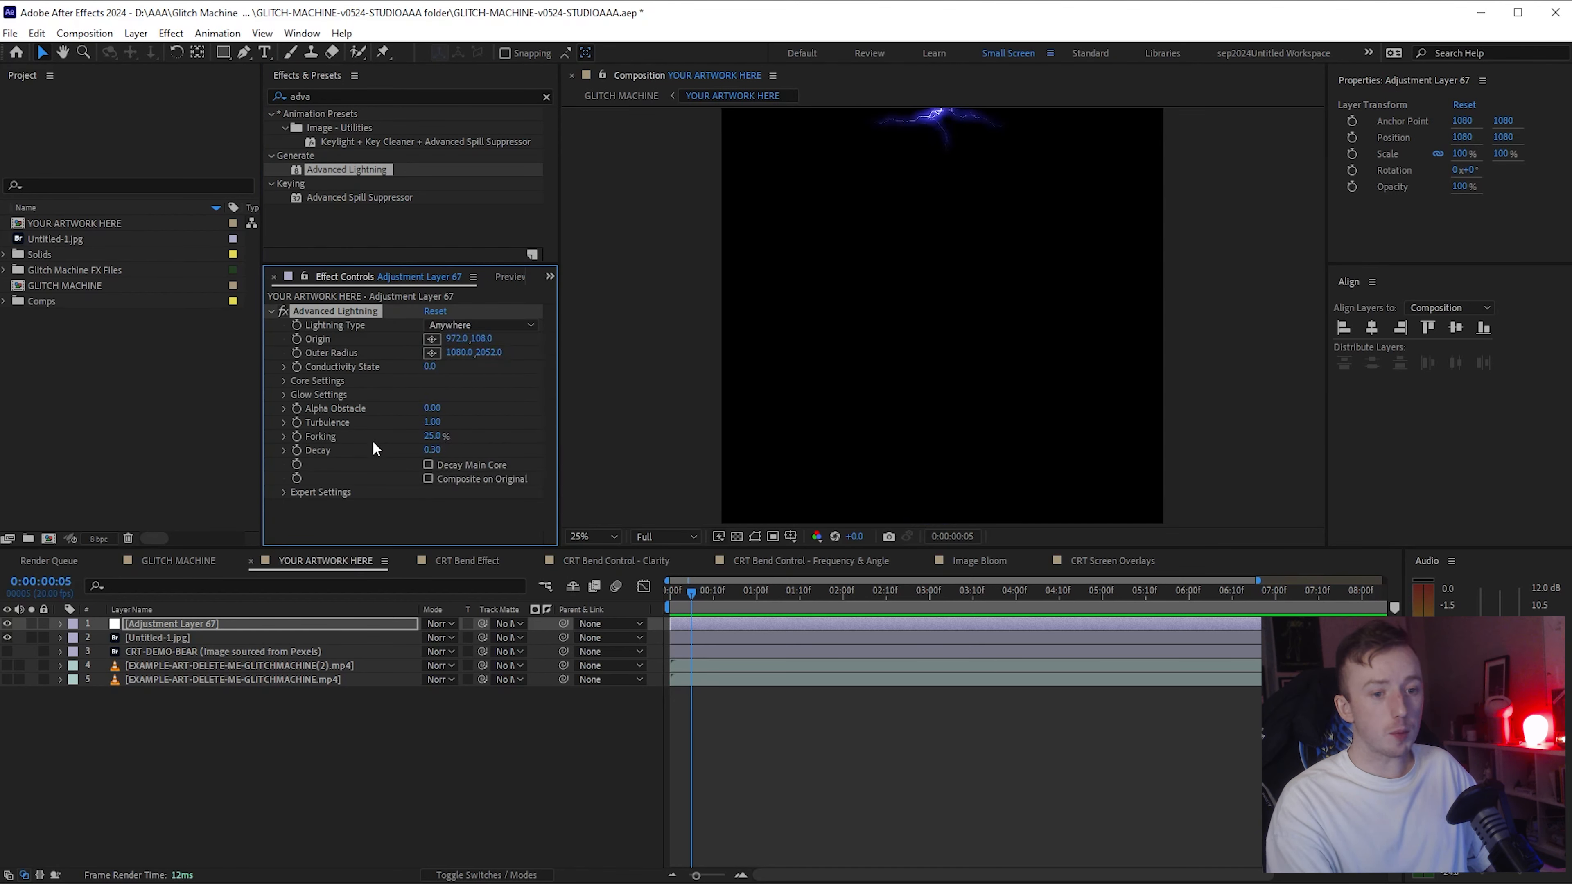
click(283, 452)
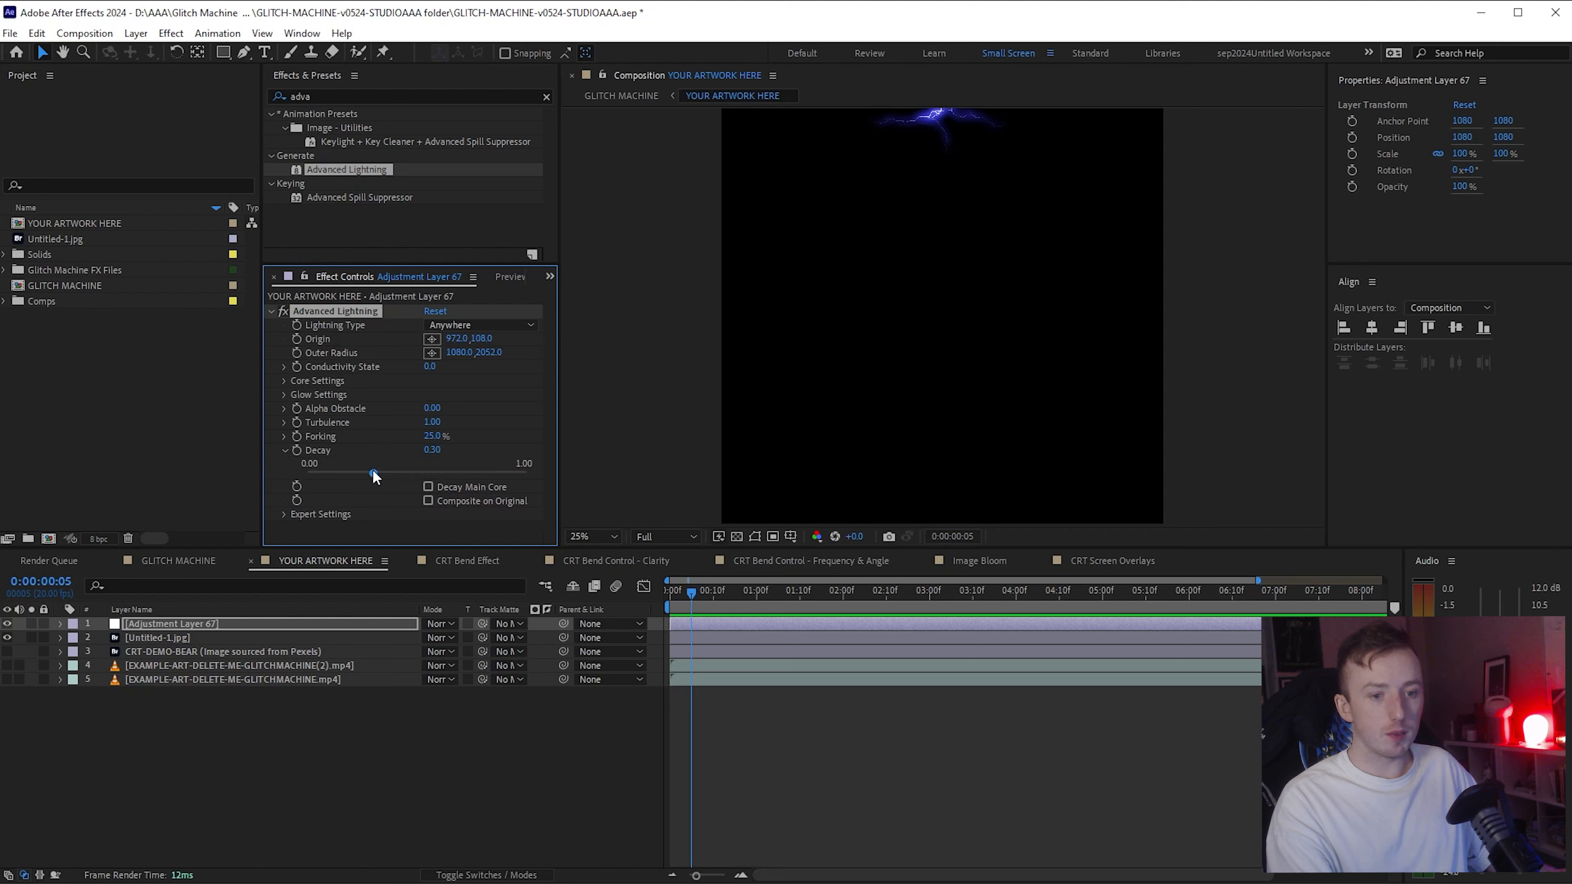
drag(375, 477, 316, 478)
Step: Place the lightning Origin near the composition centre at about 1096, 1020 and the Outer Radius beyond the frame at about 2536, 2656
drag(482, 339, 526, 346)
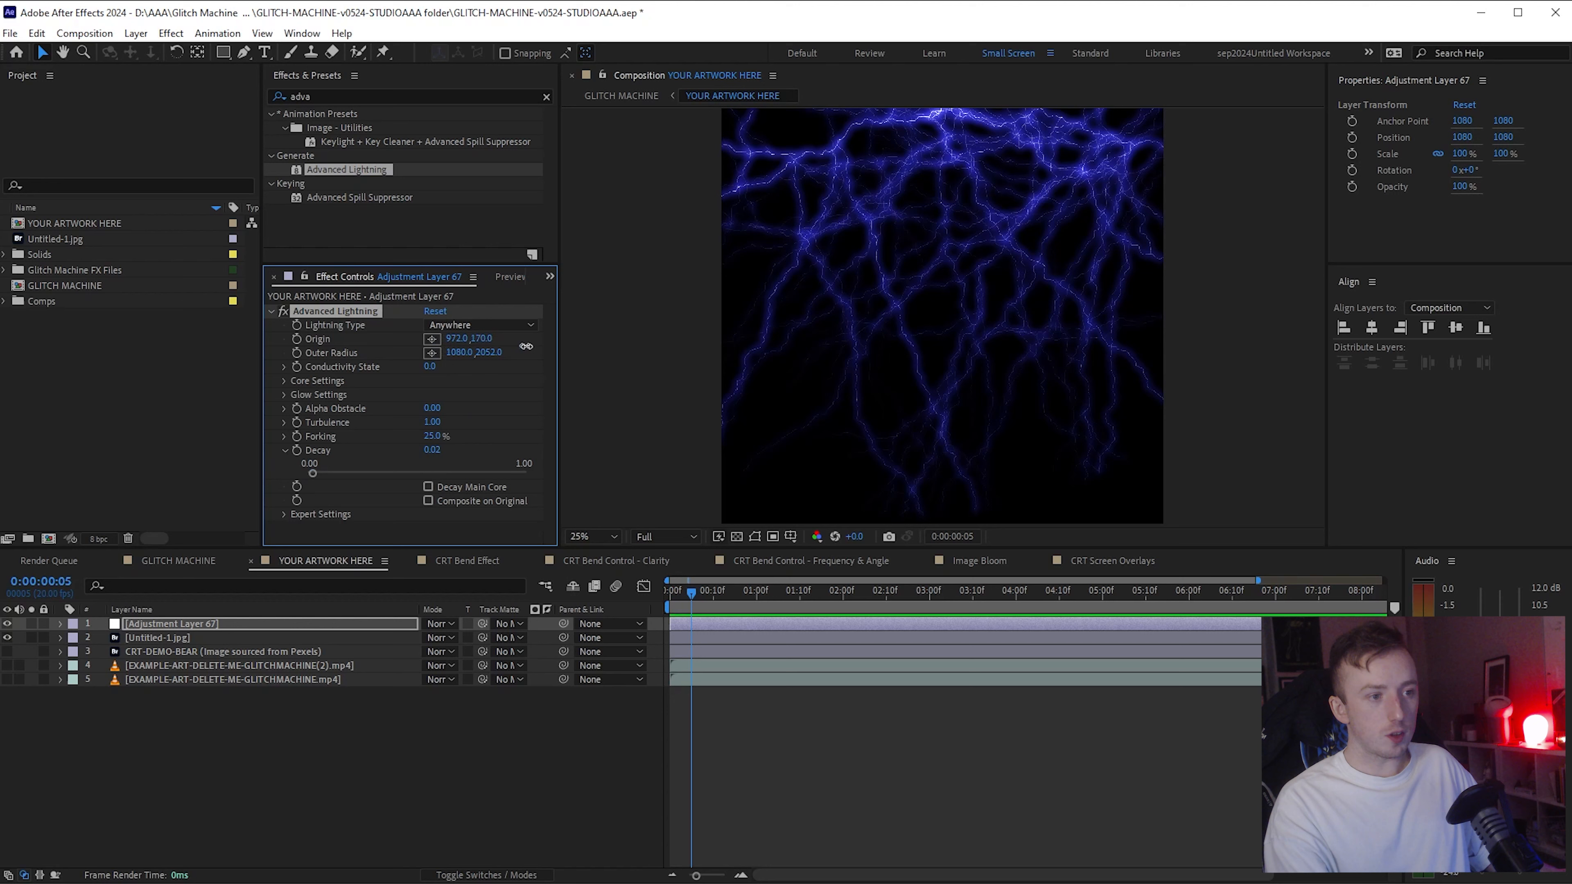
click(431, 339)
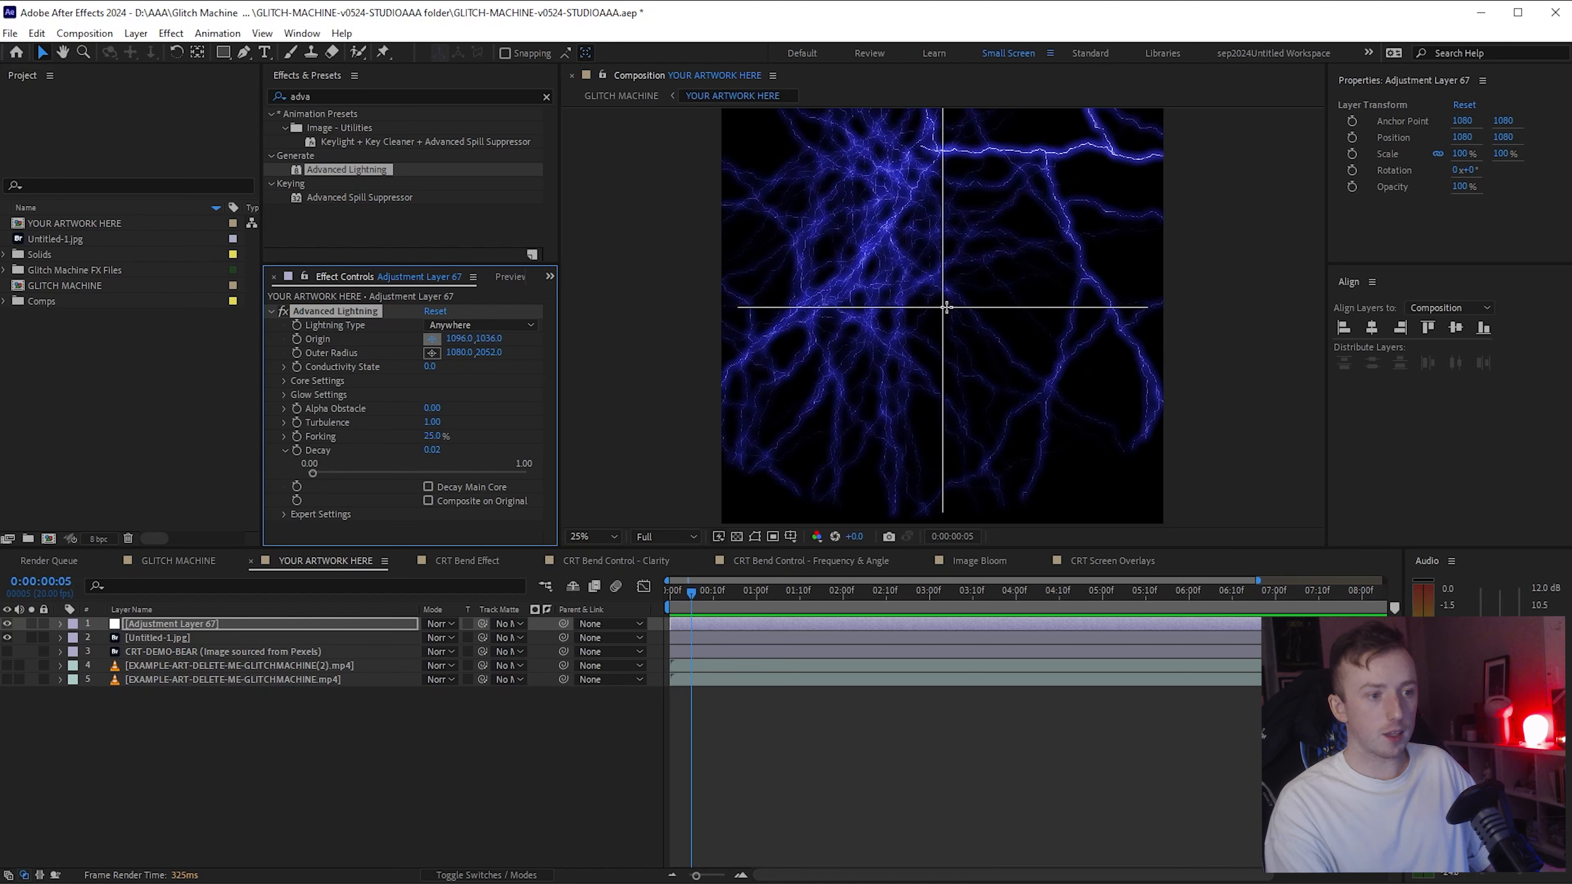
click(946, 304)
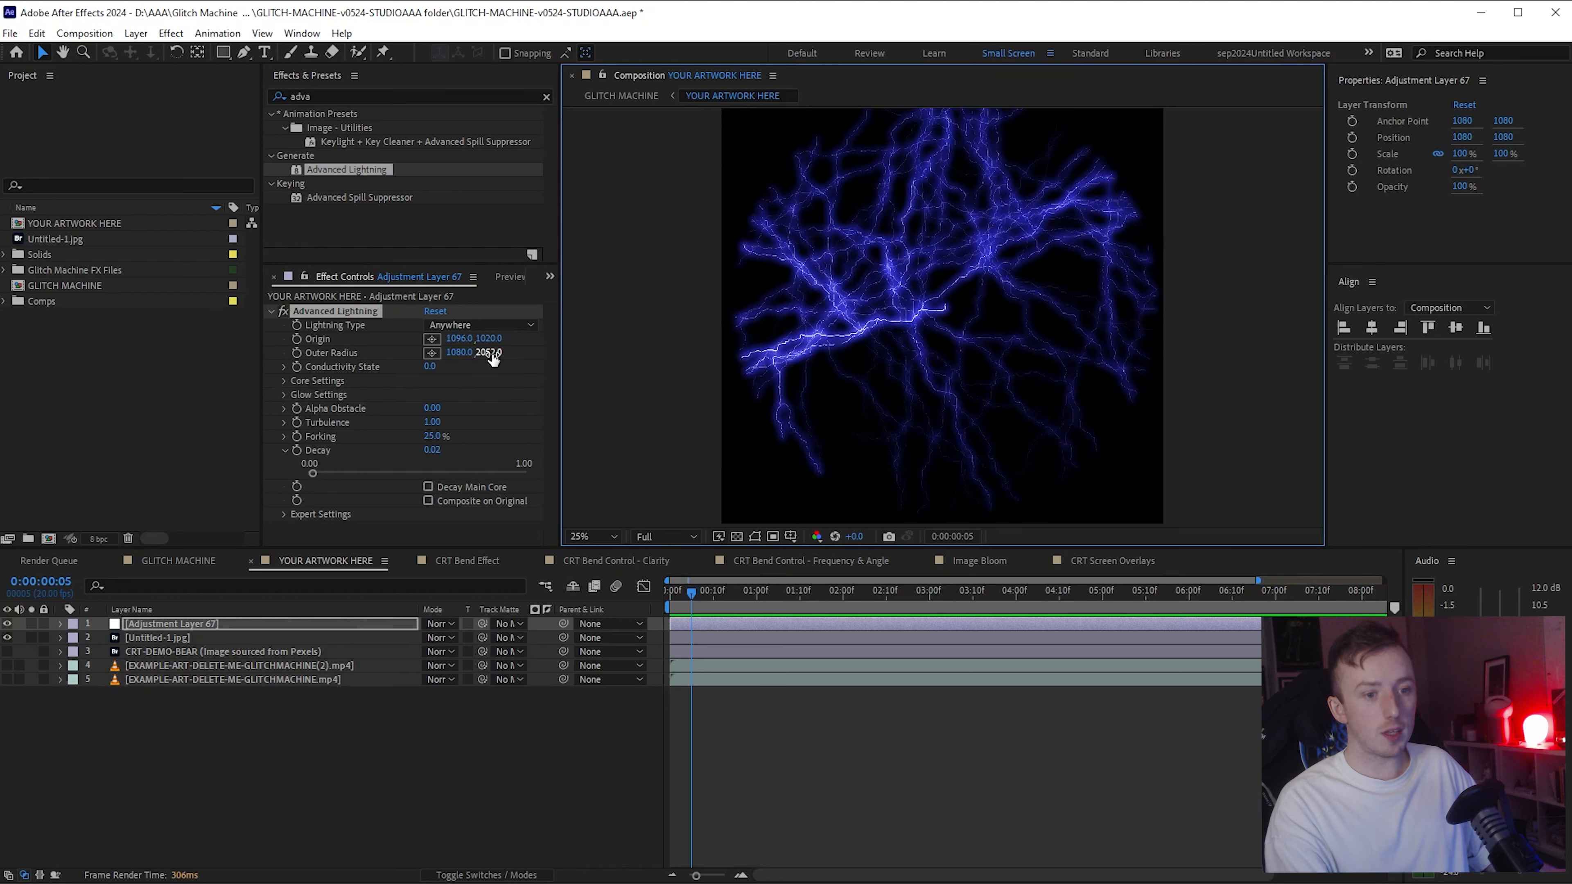
scroll(691, 348, down, 1)
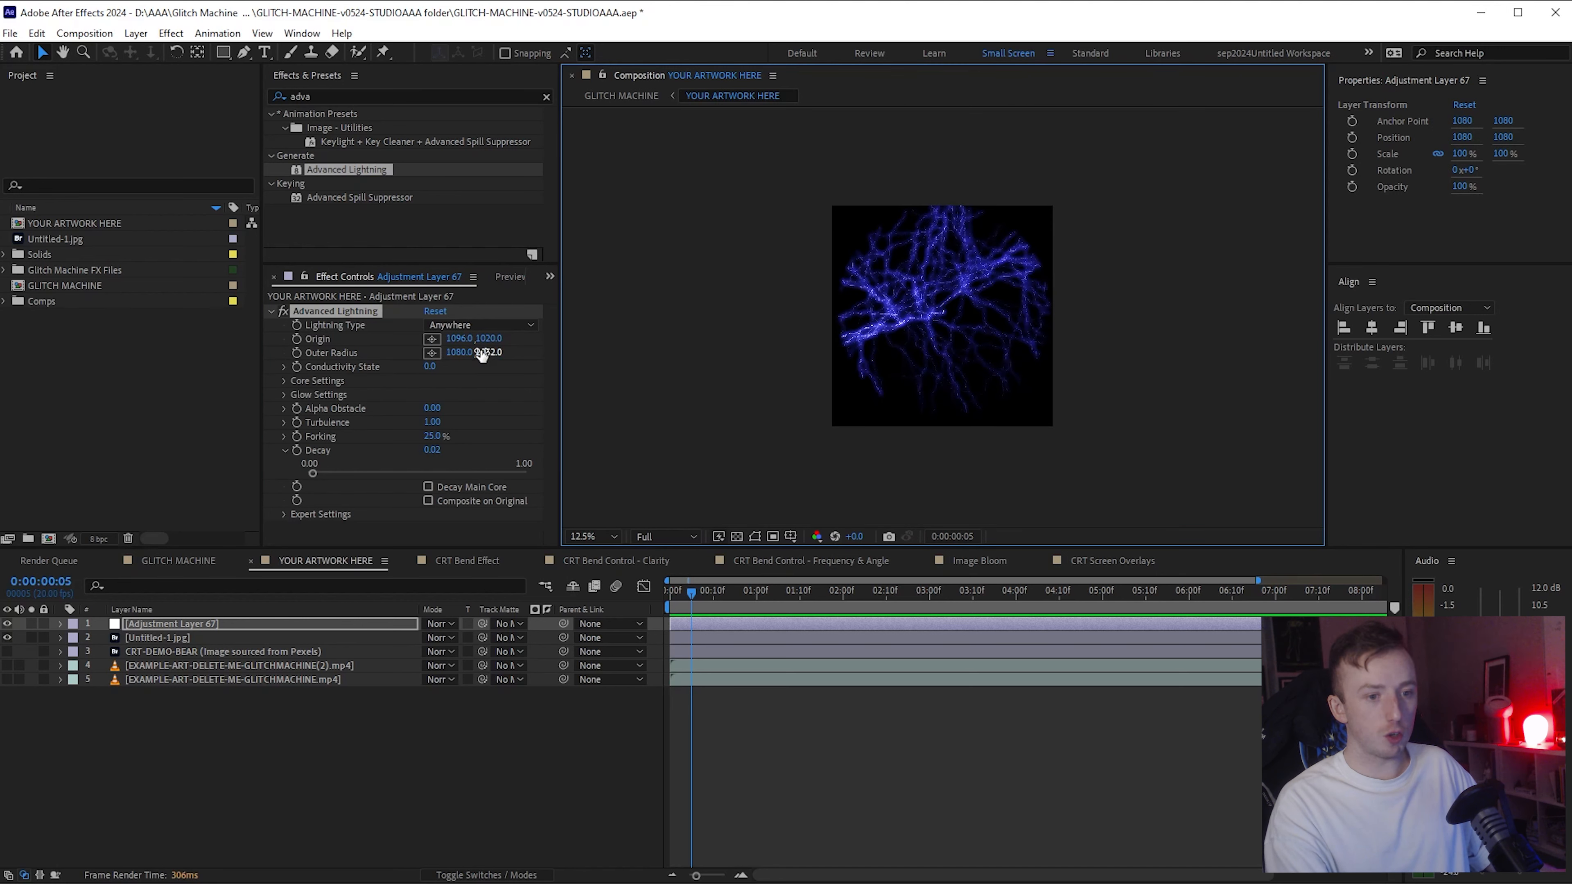
click(432, 352)
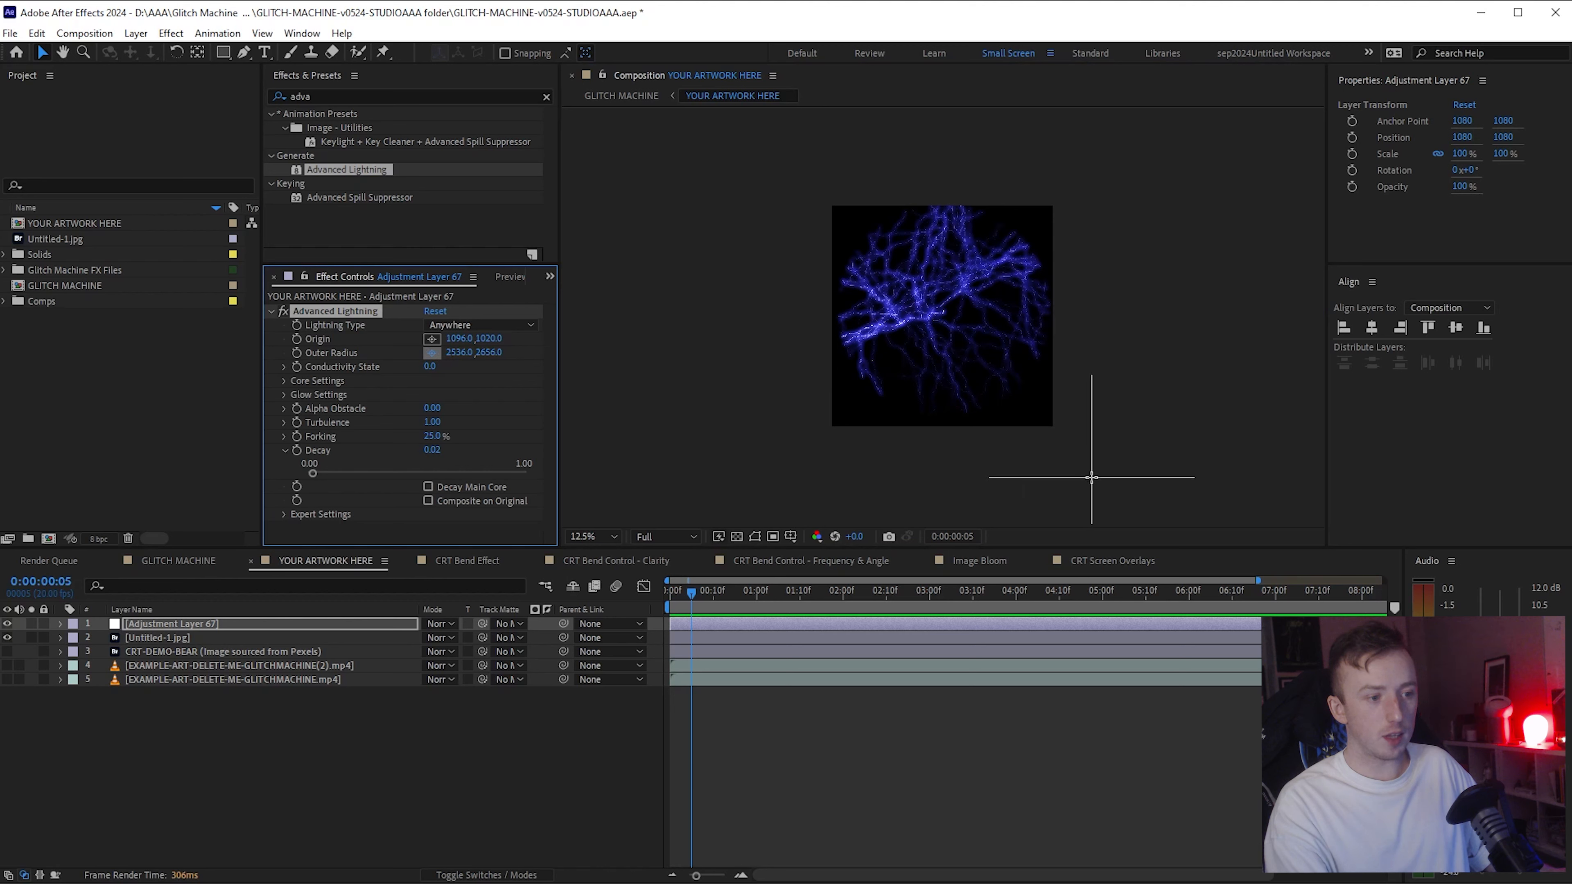
click(1091, 476)
scroll(980, 347, up, 1)
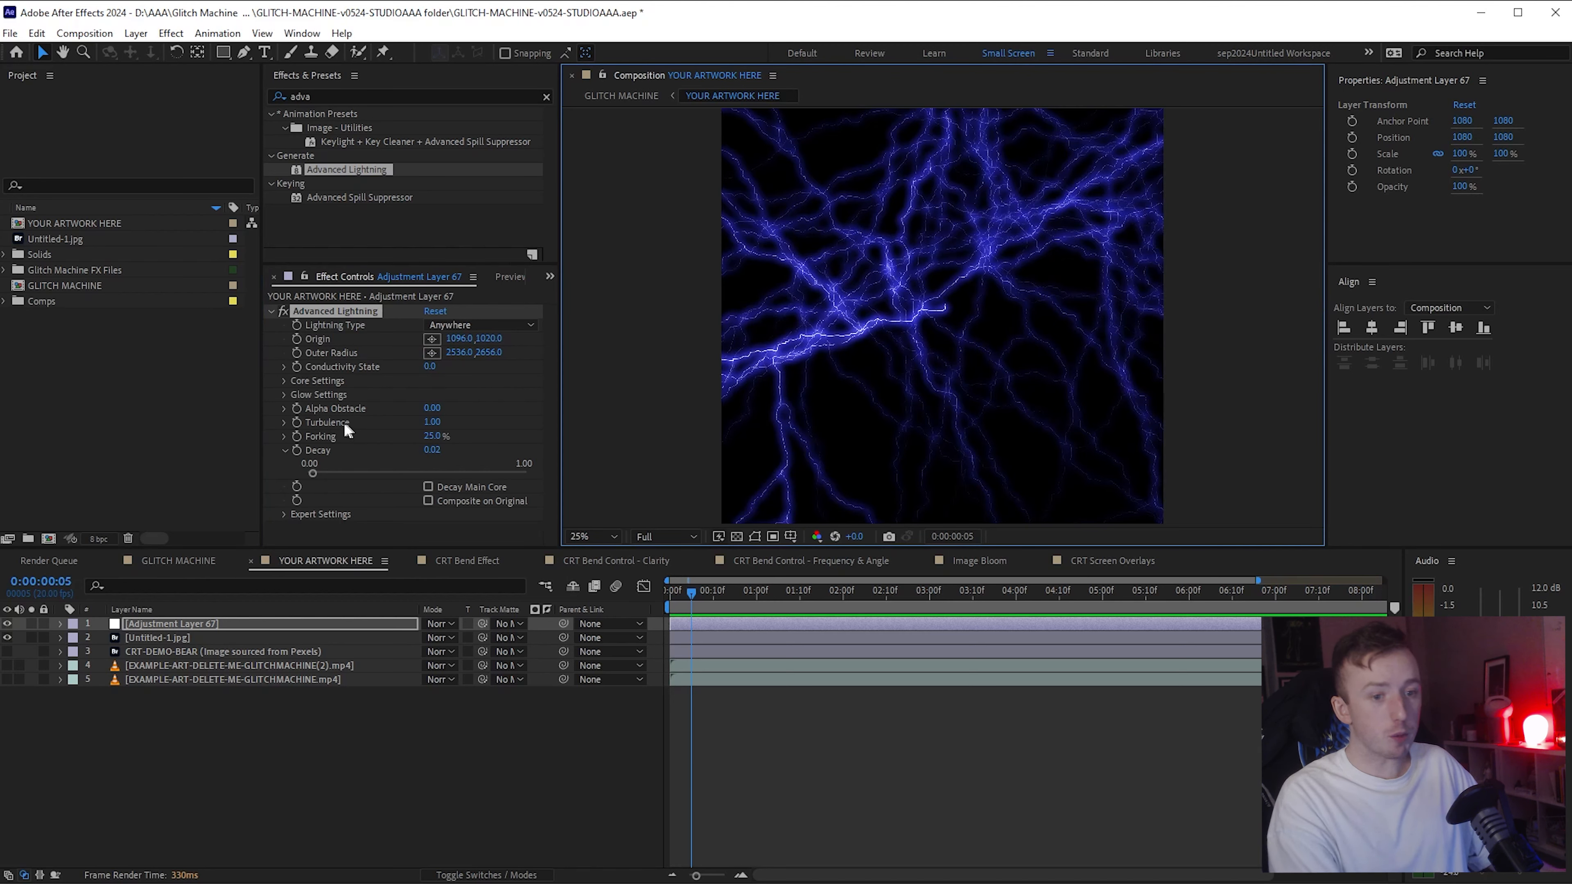
Step: Change the lightning's Glow Color to a dark neutral grey with 0% saturation and about 21% brightness
click(283, 394)
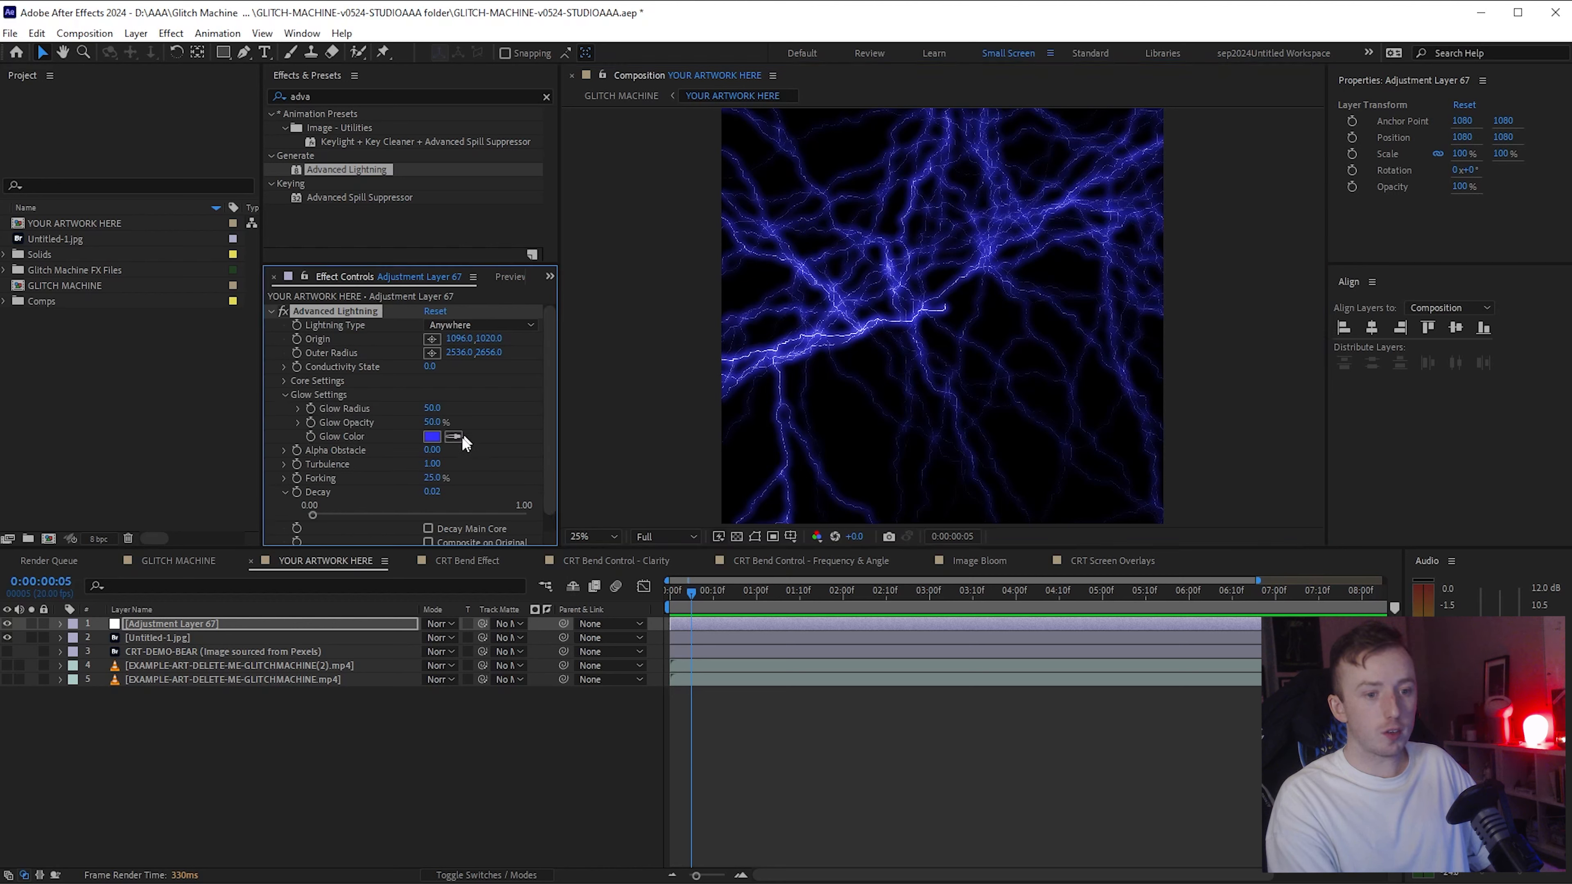
click(432, 436)
drag(1206, 461, 1130, 433)
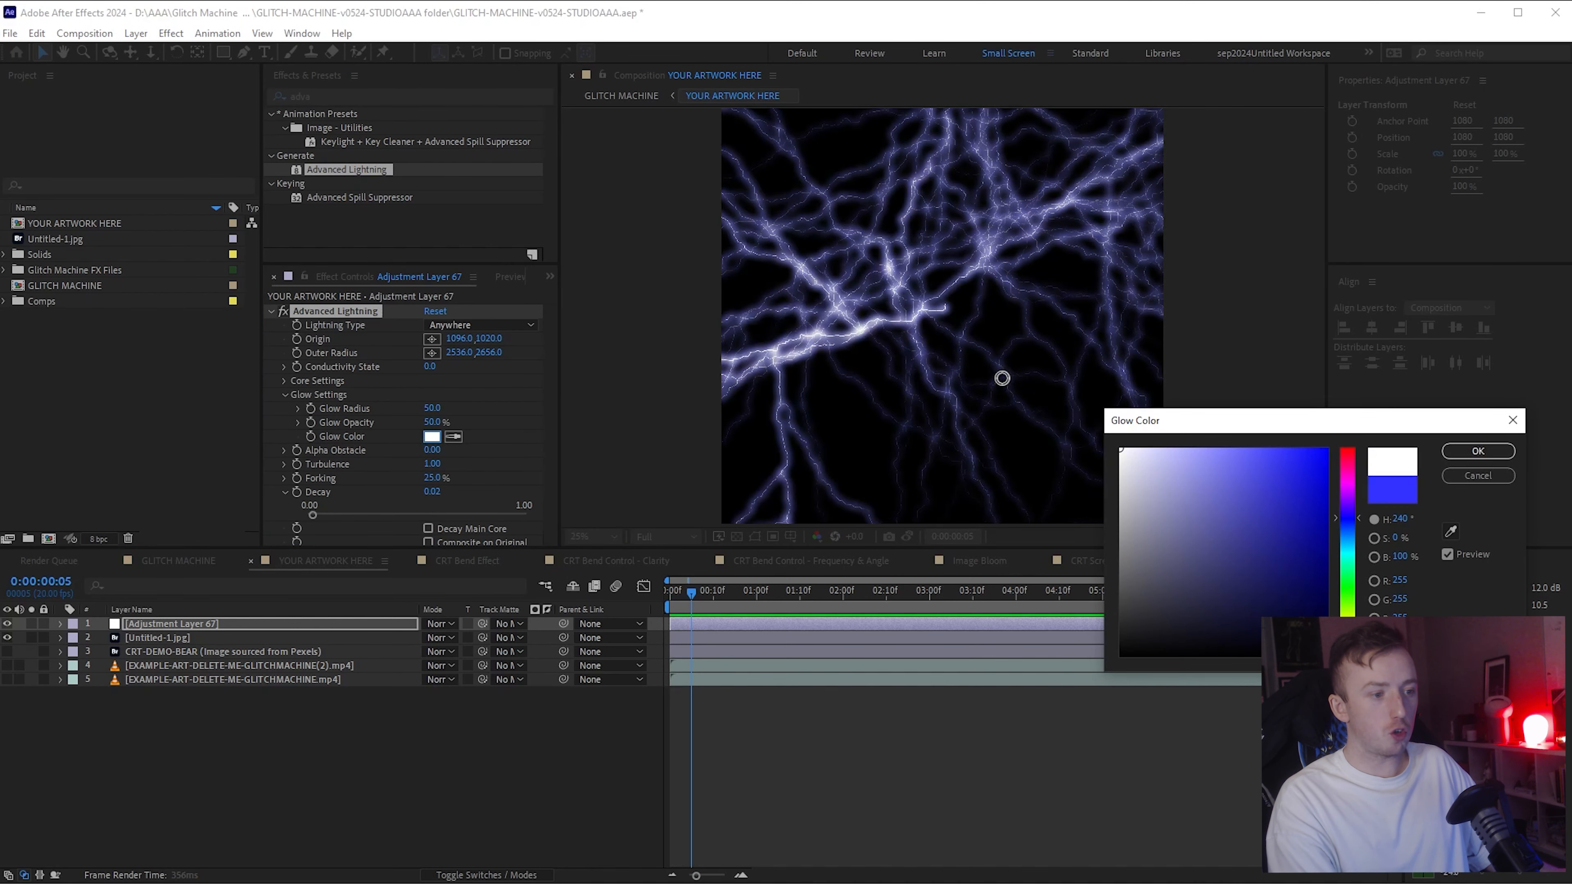
mouse_move(1126, 495)
mouse_down()
mouse_move(1131, 512)
mouse_move(1073, 525)
mouse_move(1088, 606)
mouse_up()
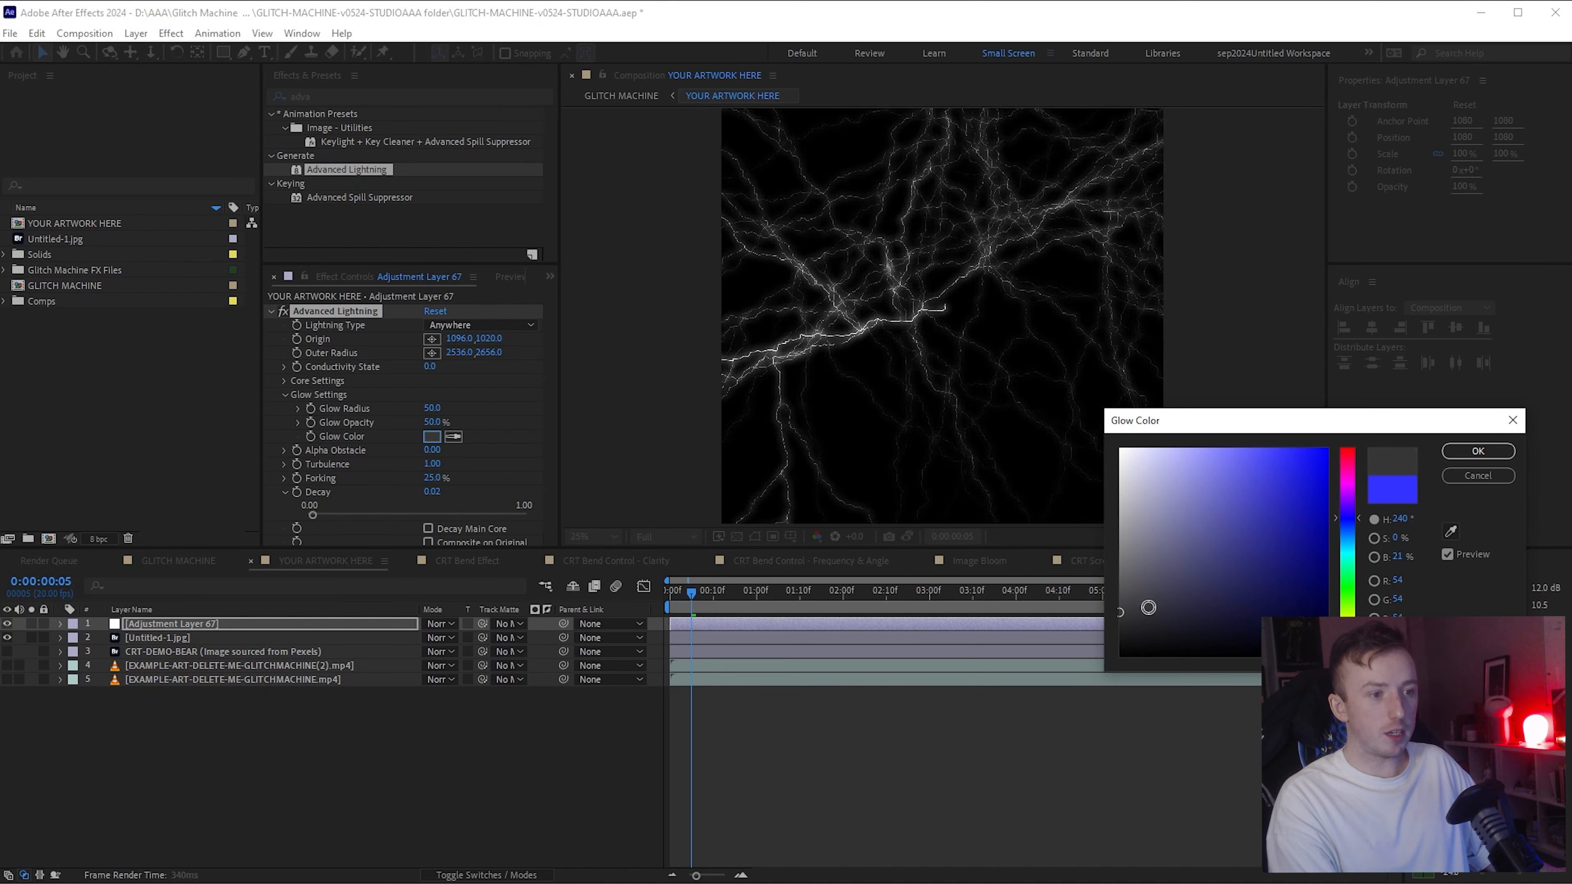
click(1489, 452)
Step: Try the Screen blending mode on the lightning adjustment layer and undo it
click(448, 623)
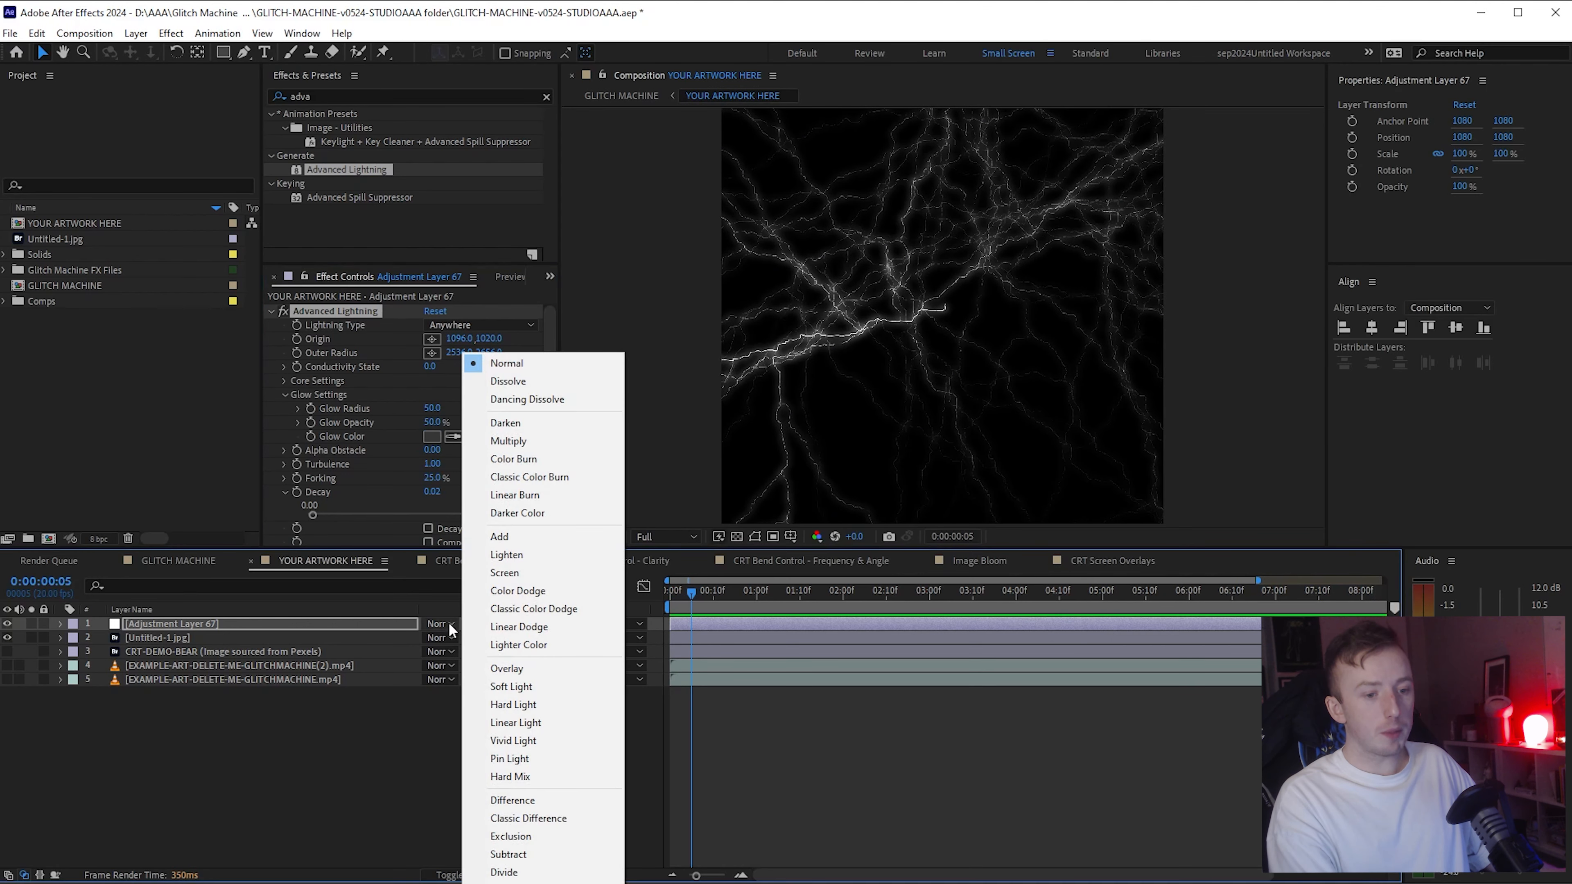
click(509, 574)
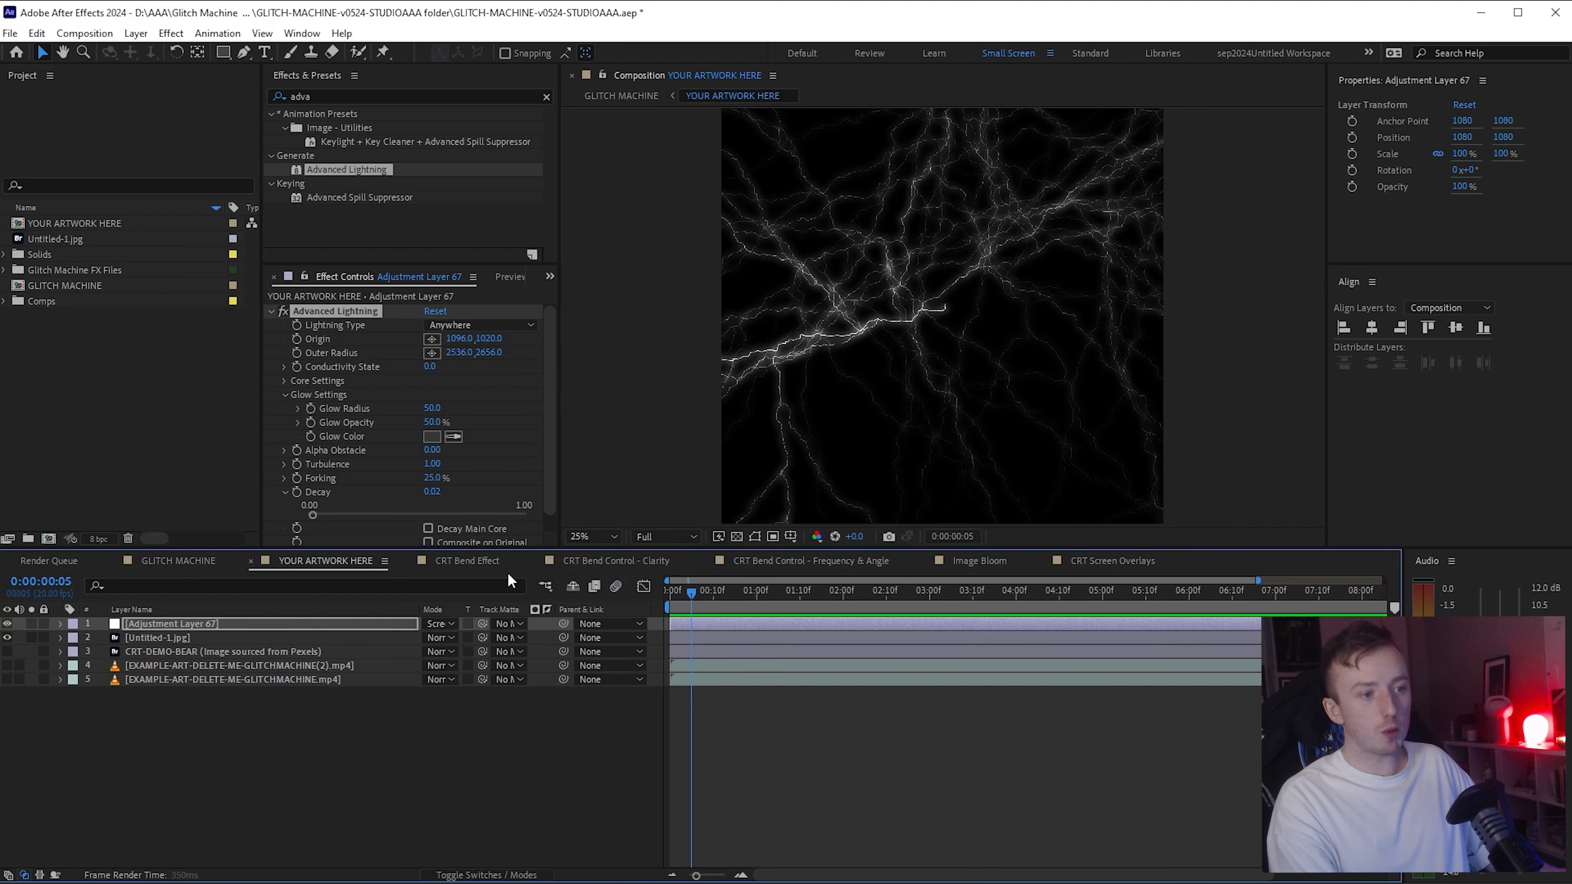
key(ctrl+z)
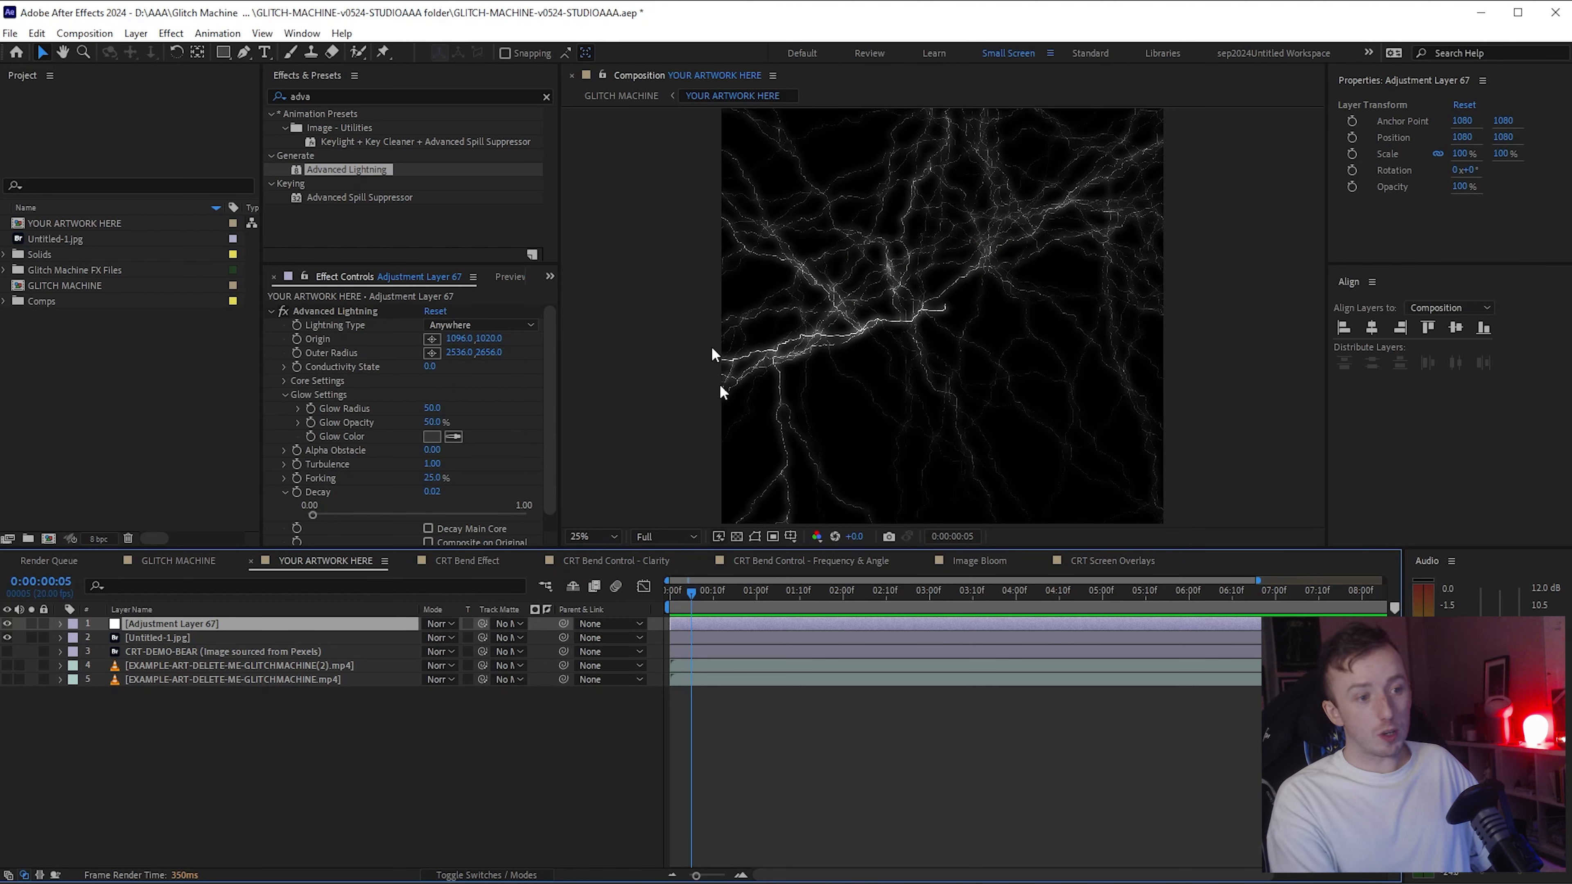
Step: Set the lightning's Conductivity State to about 5.2
click(284, 366)
drag(322, 385, 330, 385)
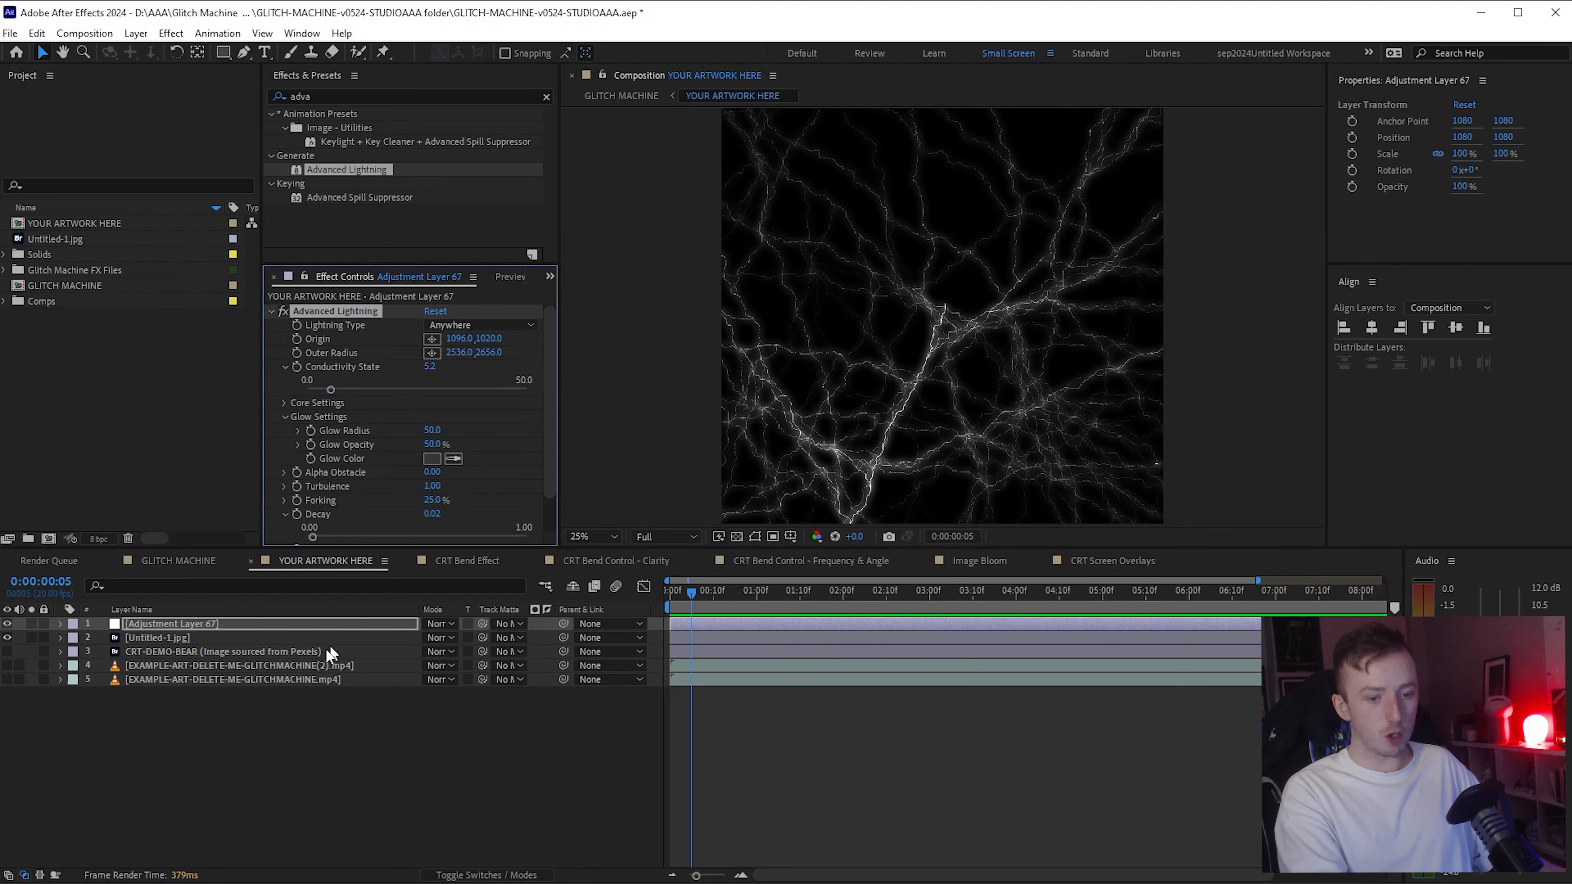
Step: Move the lightning adjustment layer below Untitled-1.jpg and set Untitled-1.jpg's blending mode to Screen
mouse_move(171, 622)
mouse_down()
mouse_move(174, 644)
mouse_move(170, 627)
mouse_up()
click(170, 626)
click(450, 623)
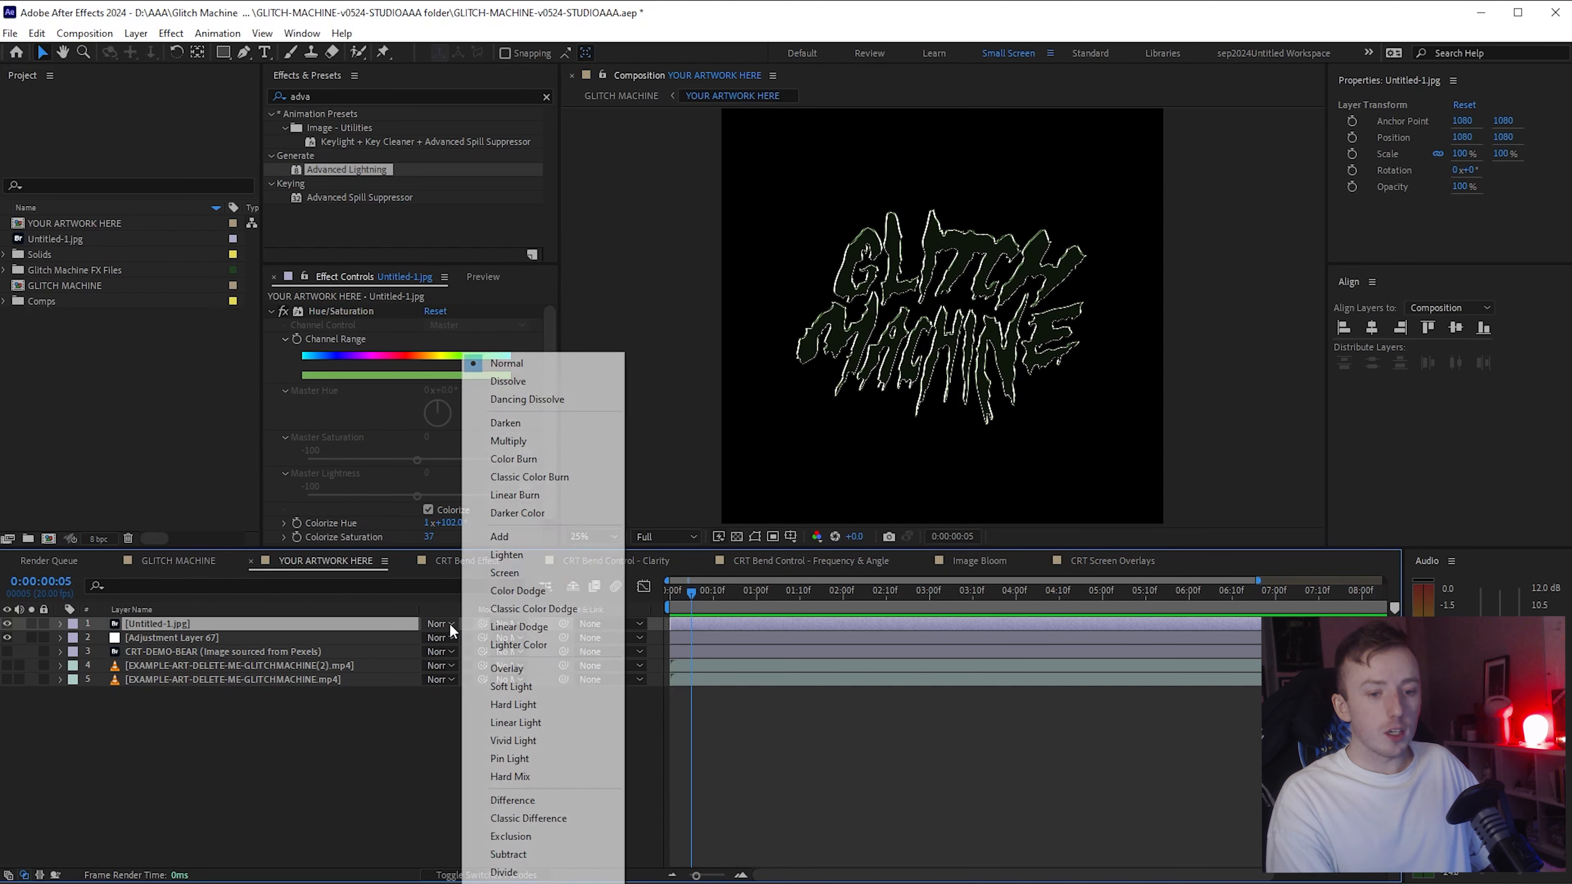
click(506, 573)
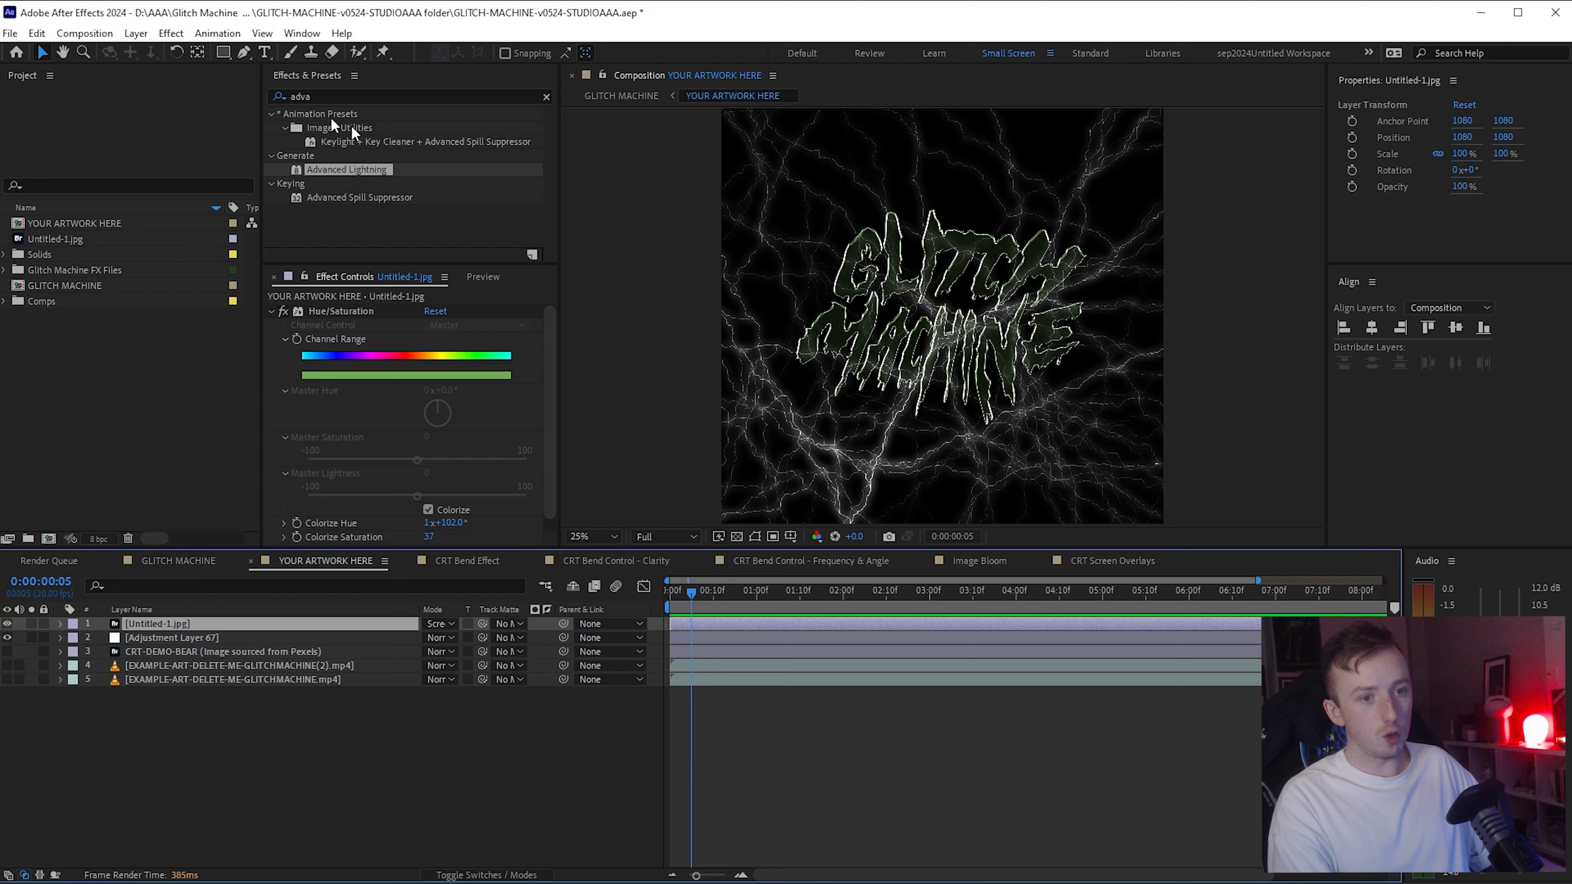
Step: Create a black solid layer and place it between Untitled-1.jpg and the lightning adjustment layer
right_click(317, 754)
mouse_move(351, 761)
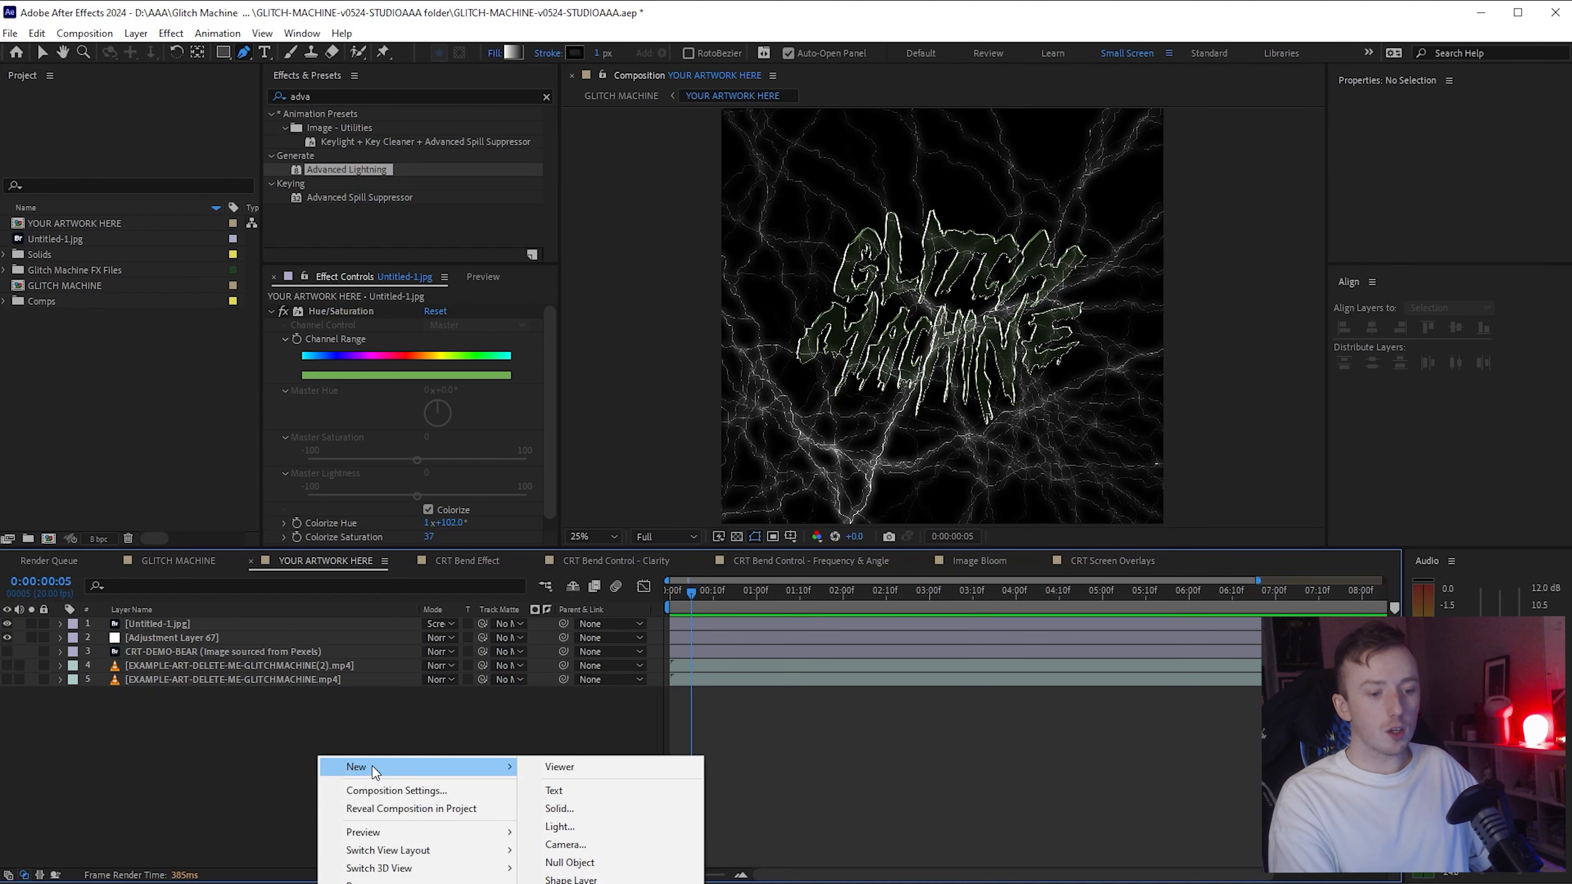
click(616, 825)
key(Return)
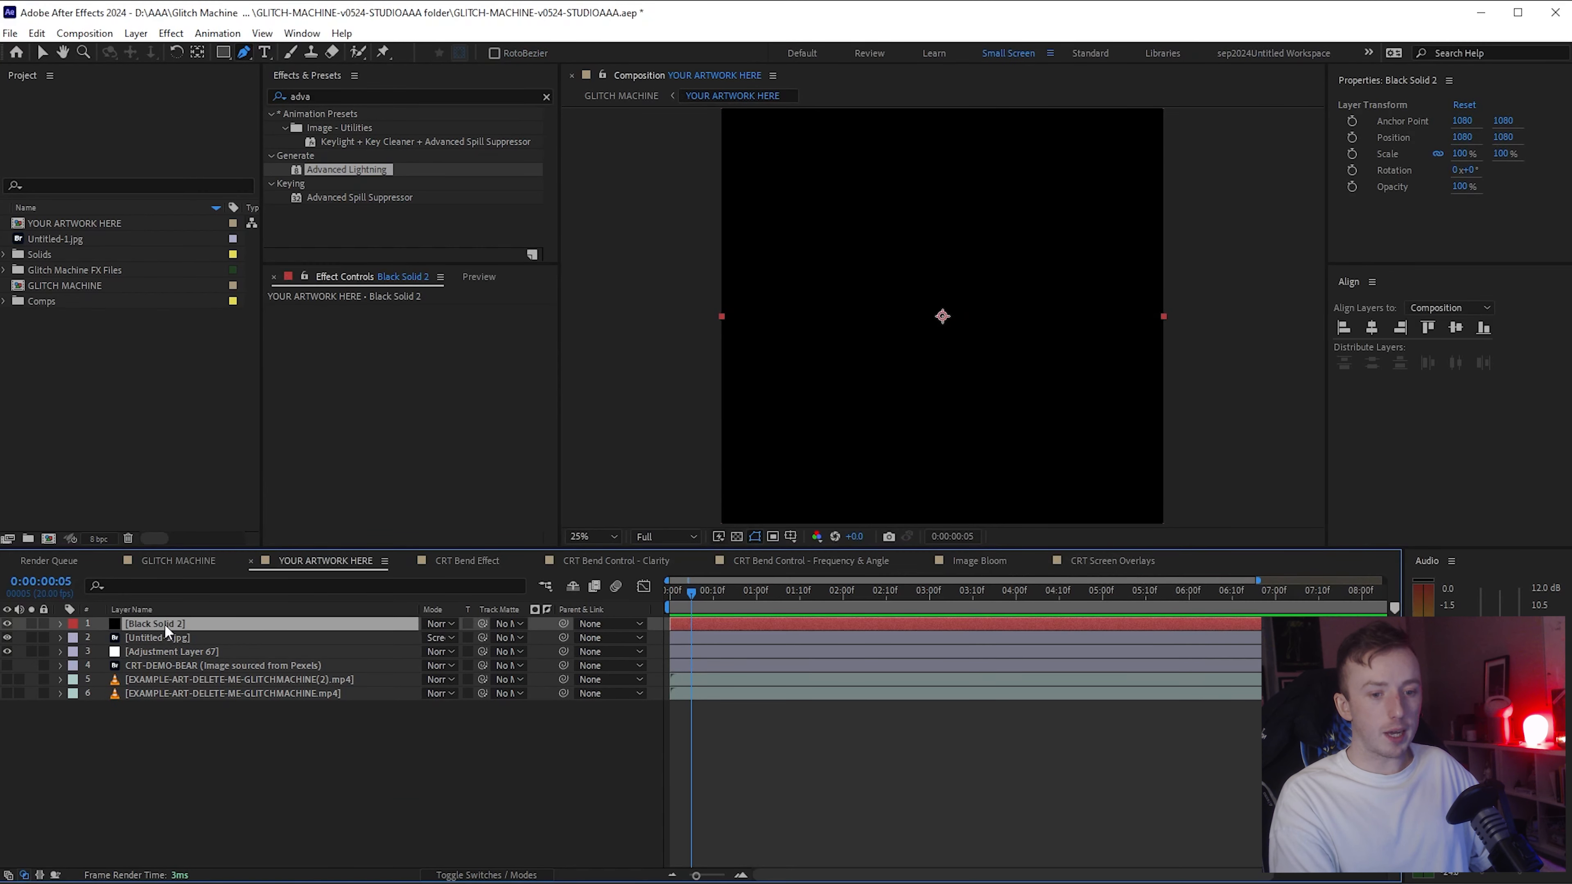
drag(164, 625, 165, 644)
Step: Draw a closed Pen mask on the Black Solid 2 layer, following the outer contour of the GLITCH MACHINE lettering
click(167, 623)
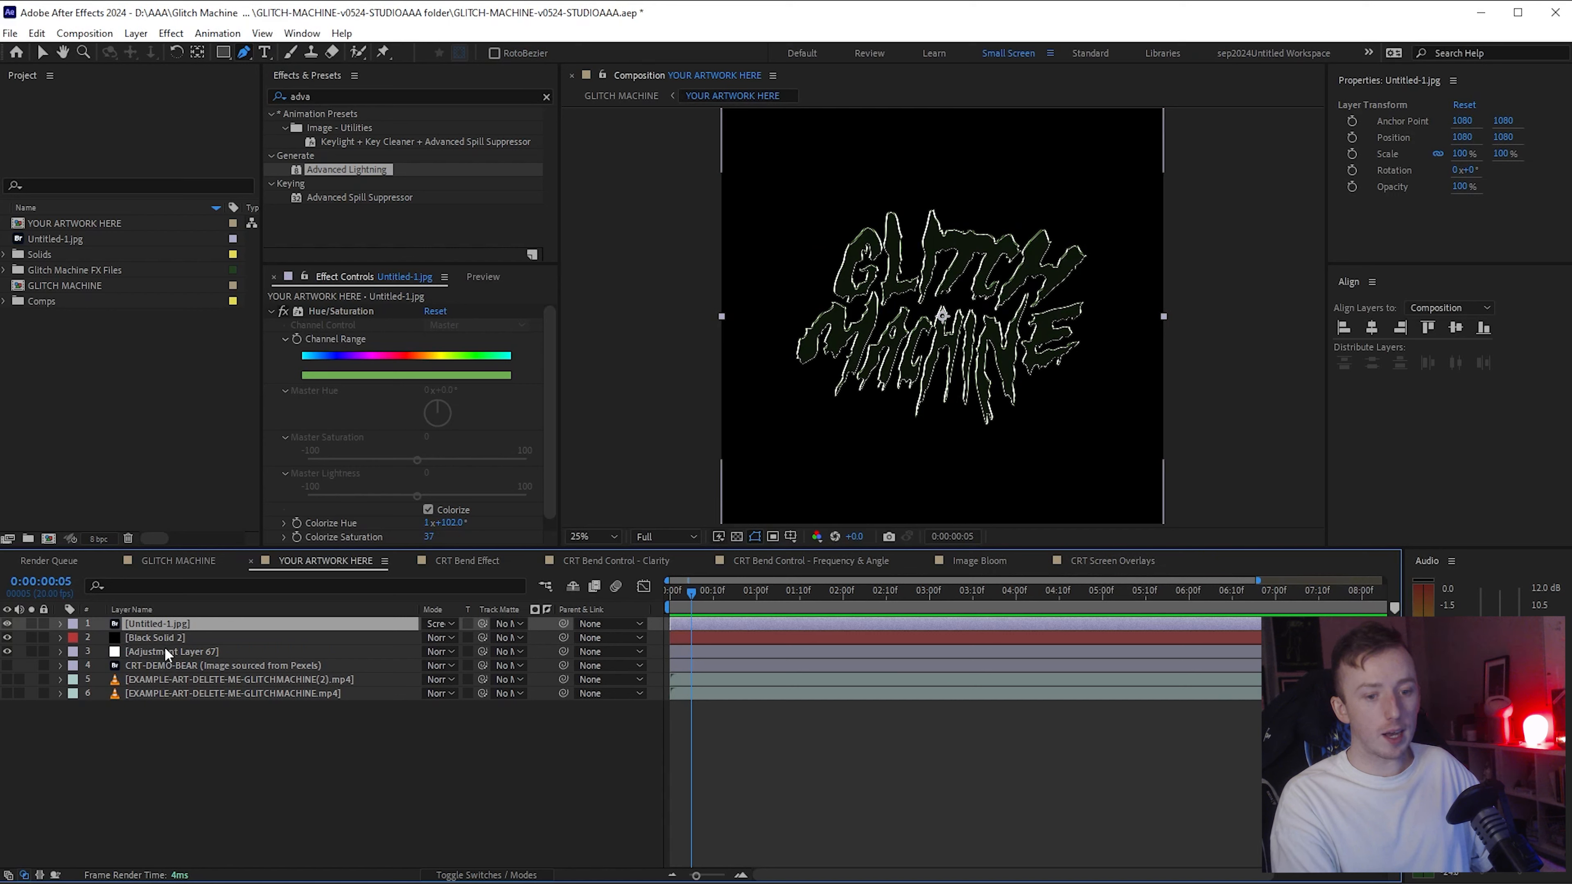
click(163, 651)
click(164, 635)
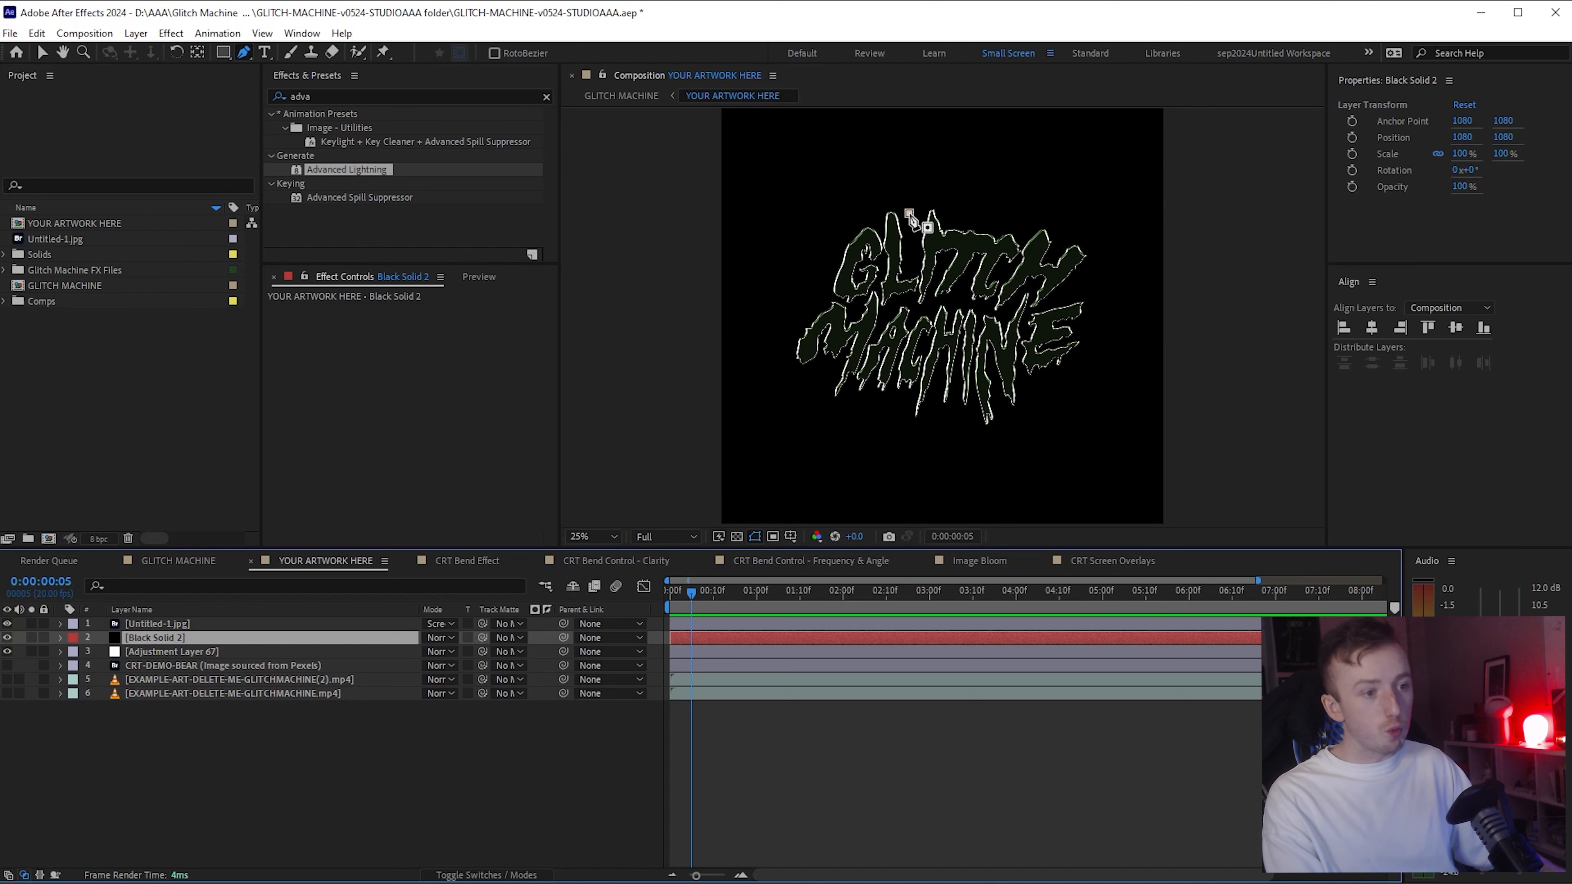
click(893, 202)
click(866, 217)
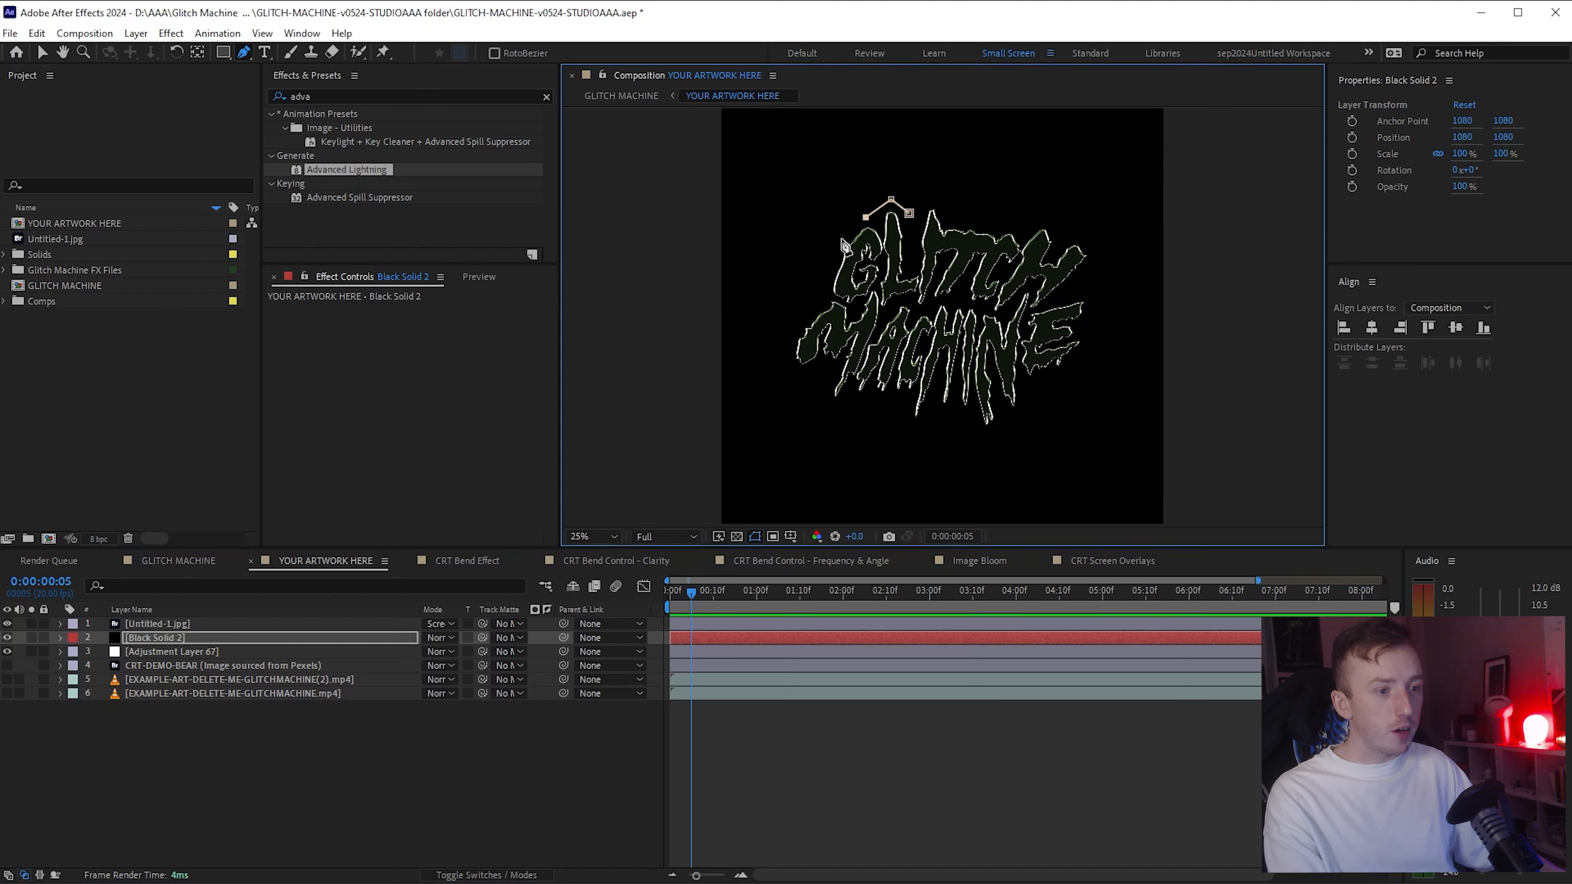
click(841, 238)
click(830, 262)
click(797, 319)
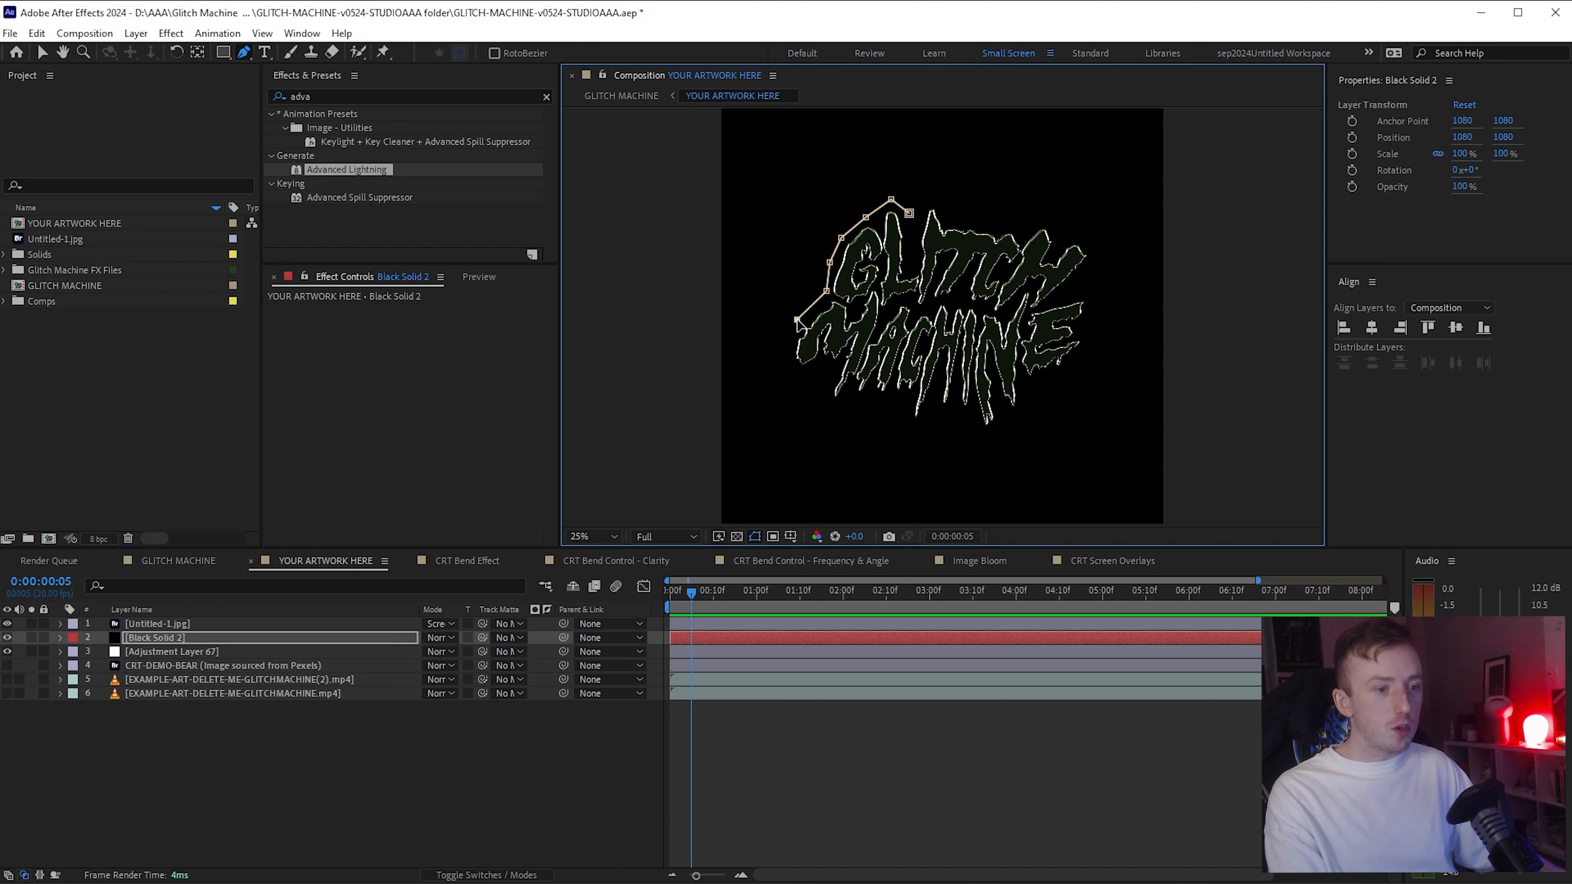
click(785, 349)
click(826, 370)
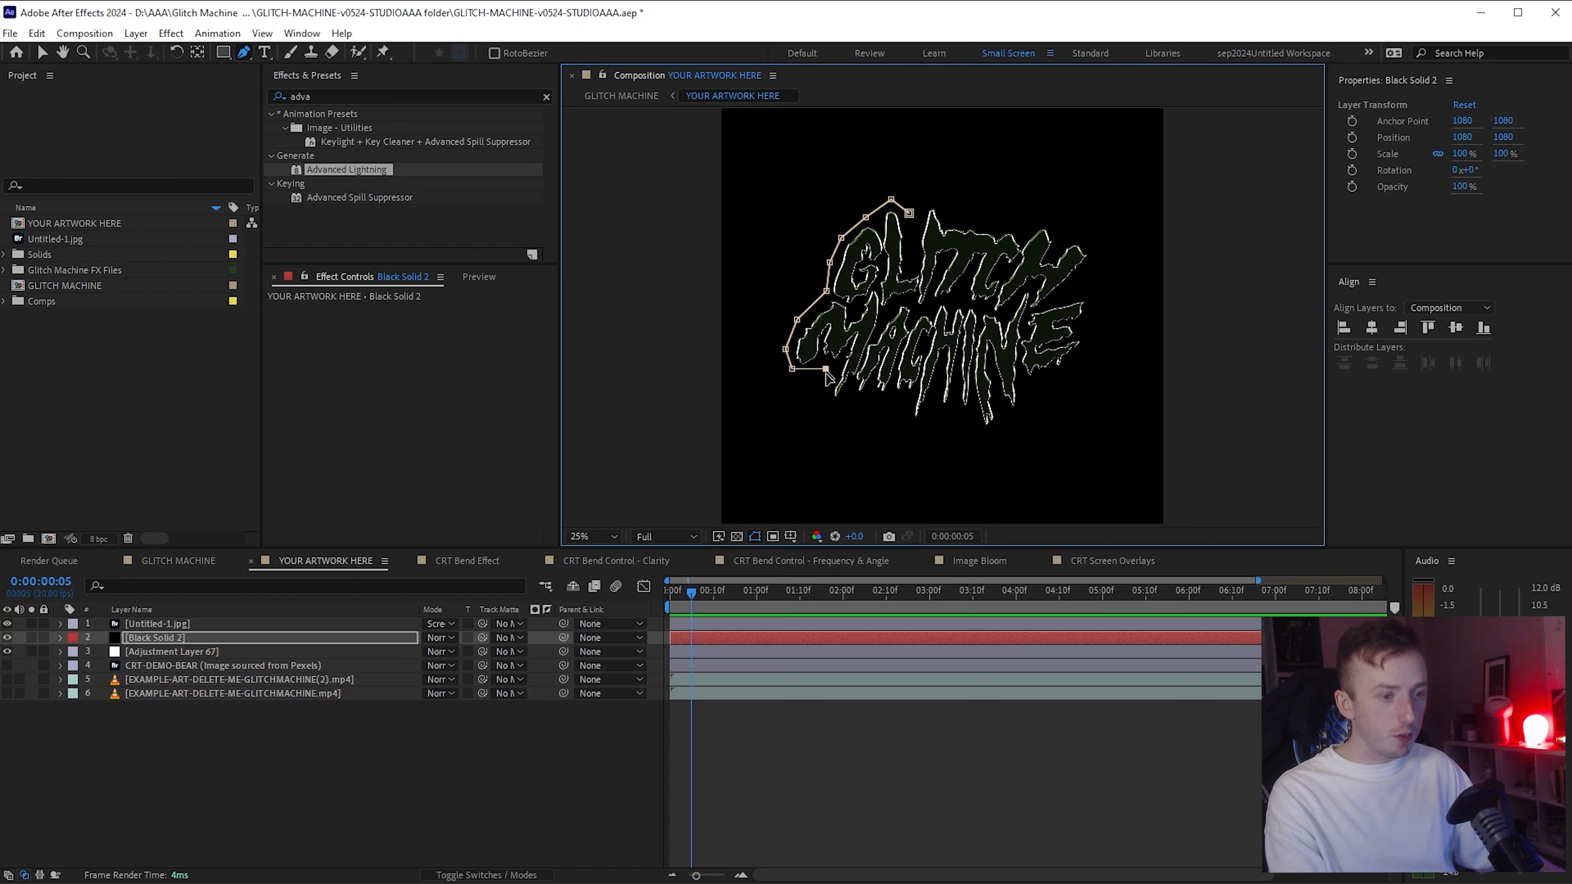
click(829, 407)
click(850, 394)
click(900, 399)
click(916, 428)
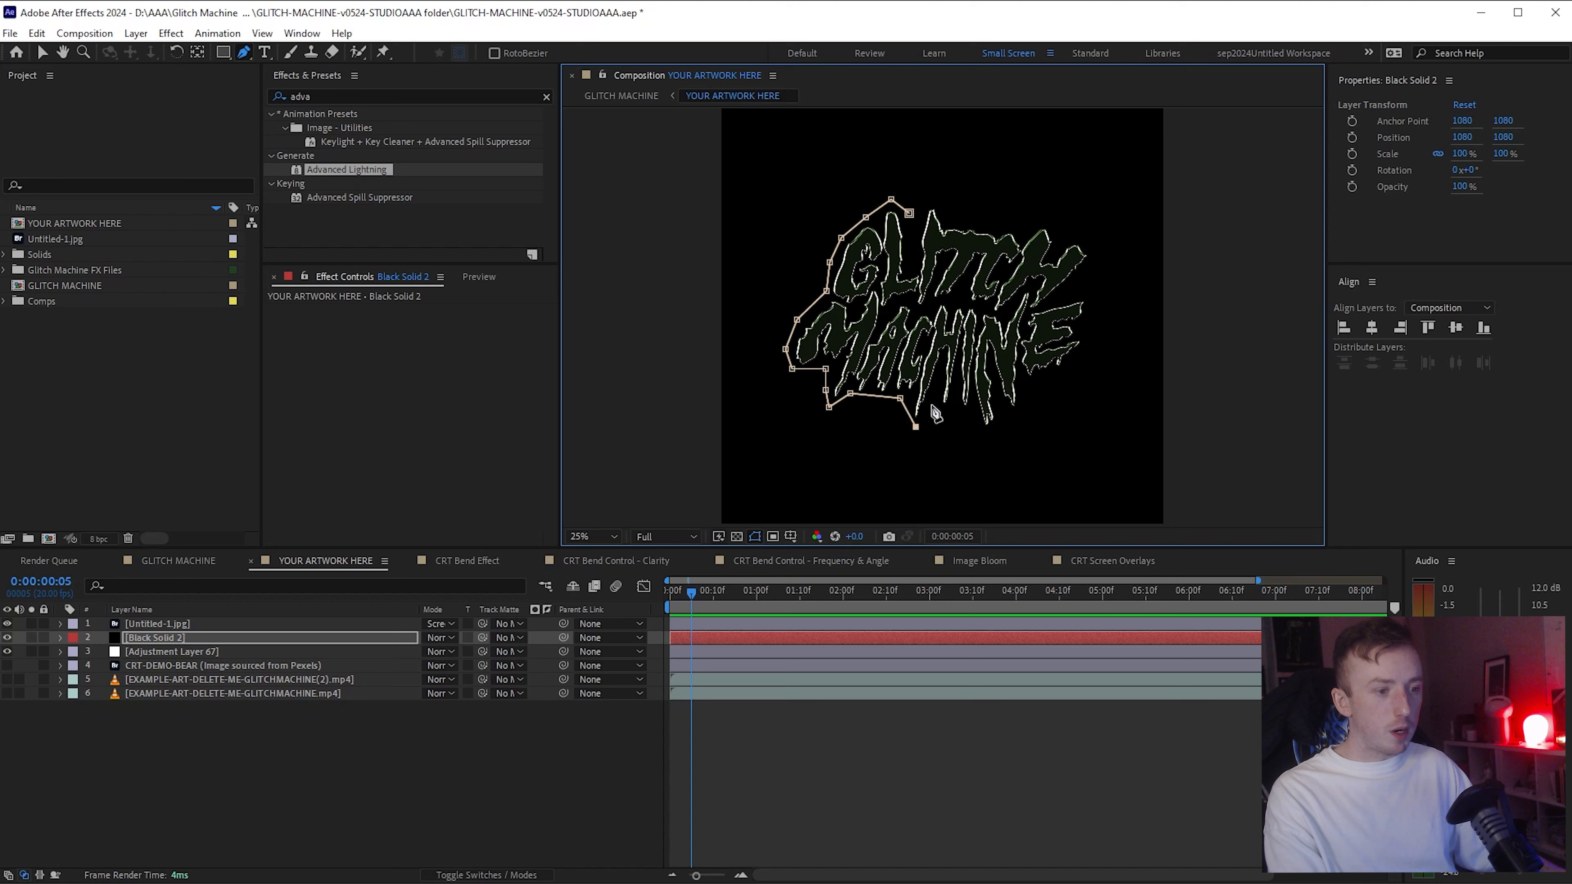
click(969, 411)
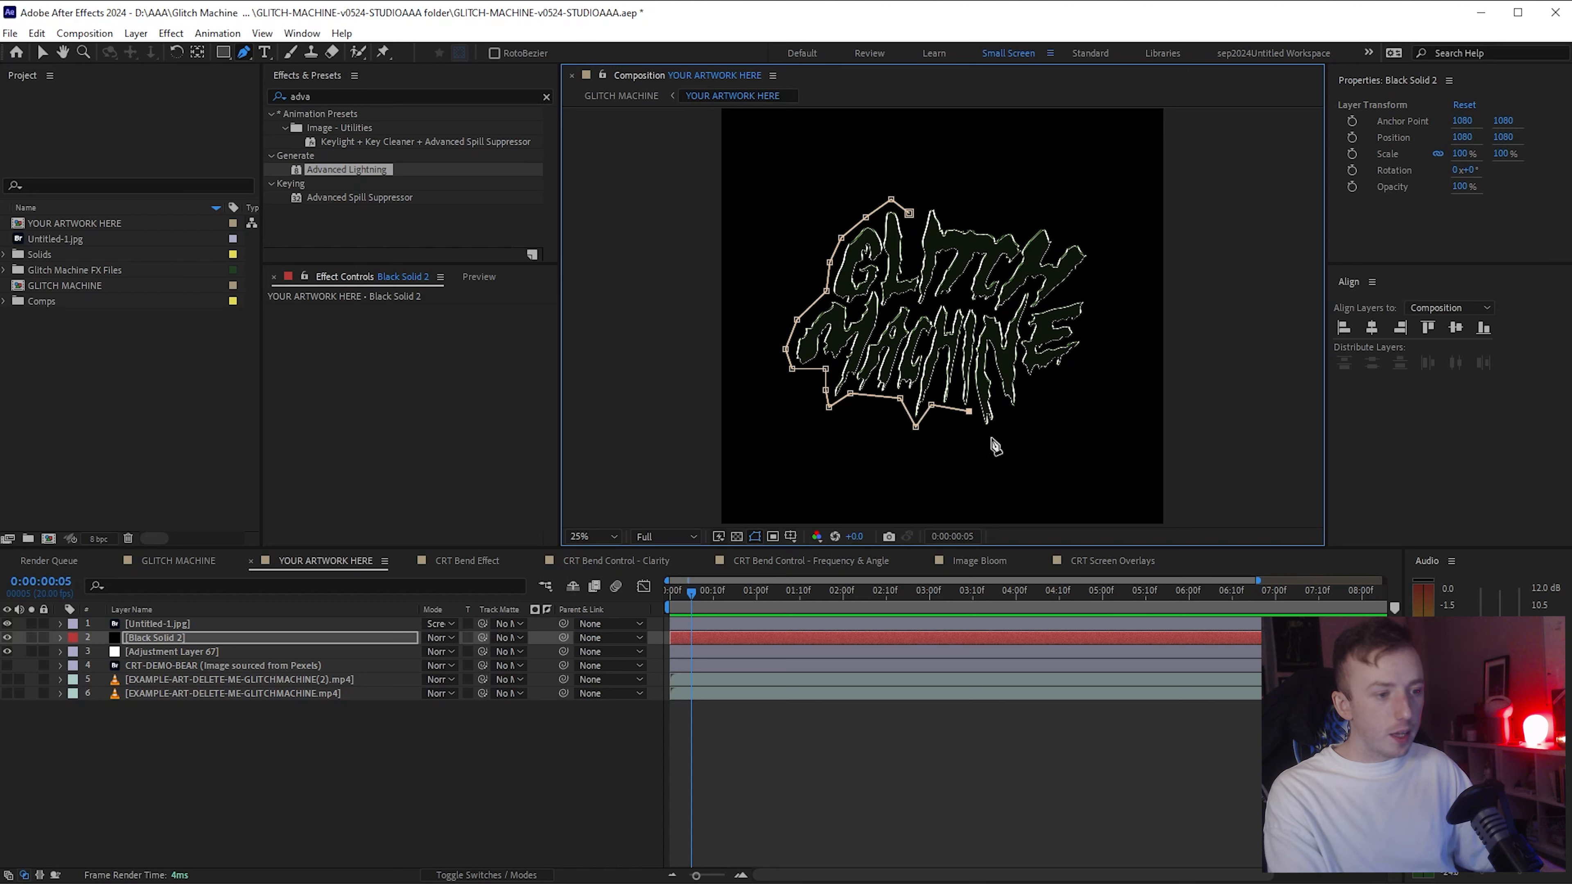
click(1001, 436)
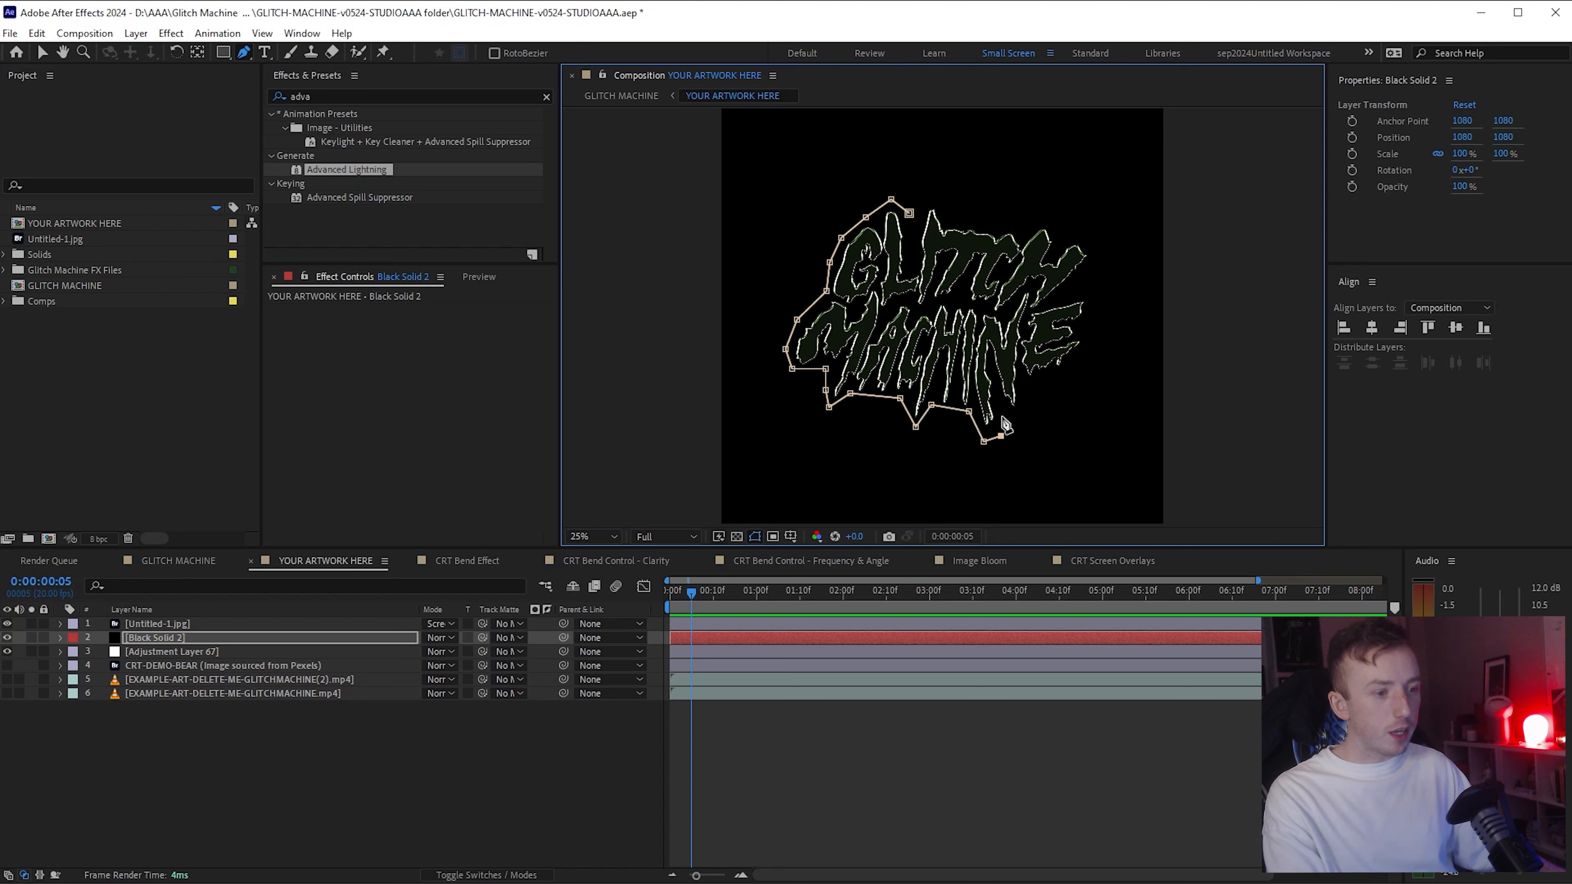
click(1061, 378)
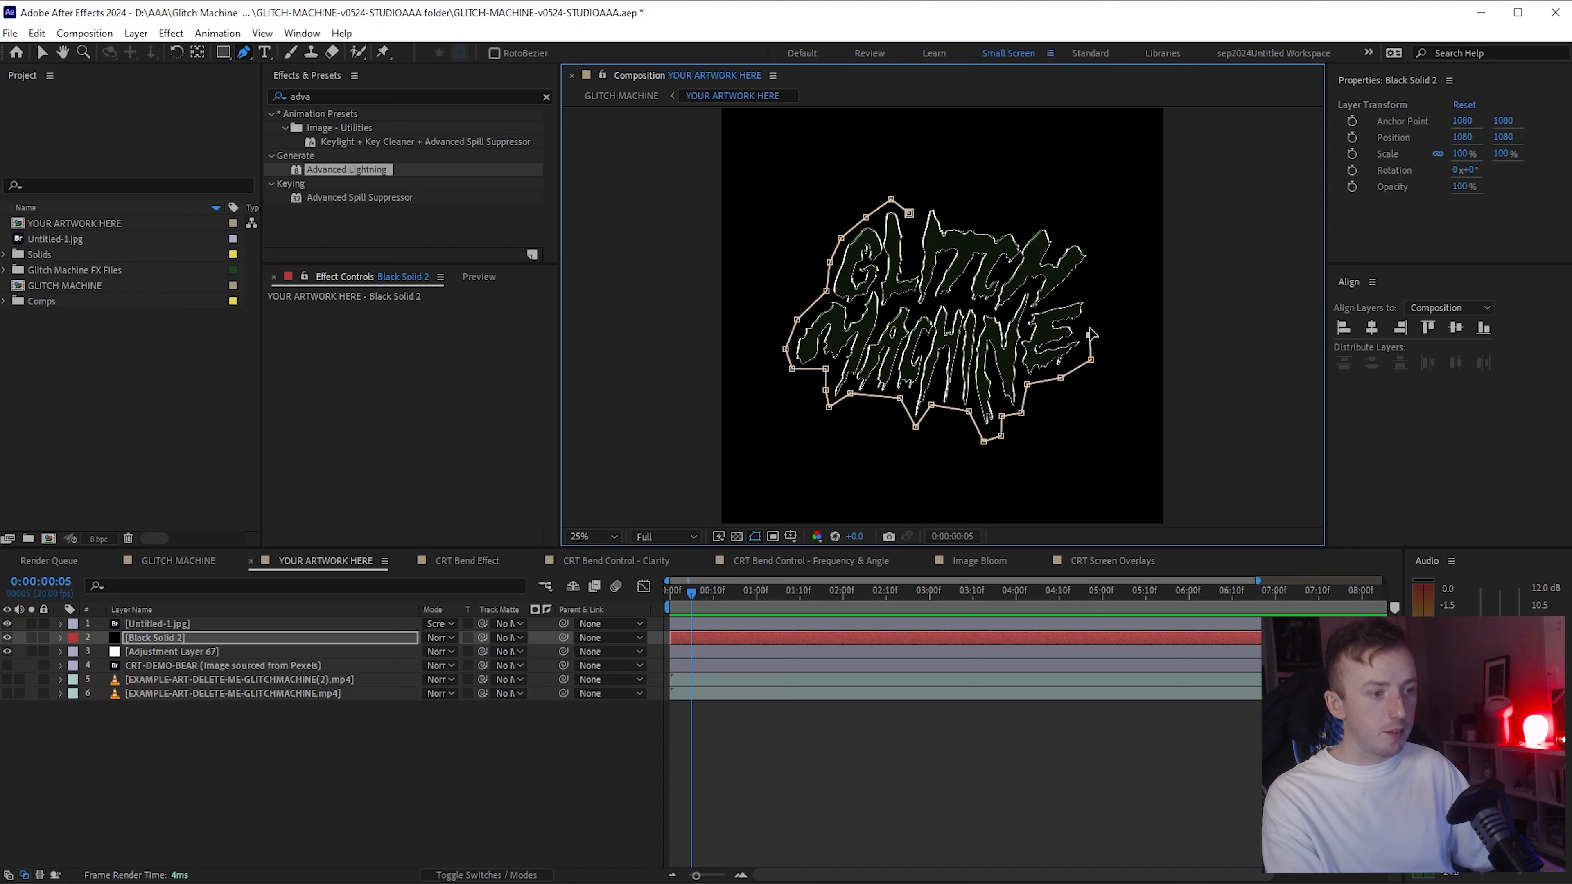
click(891, 199)
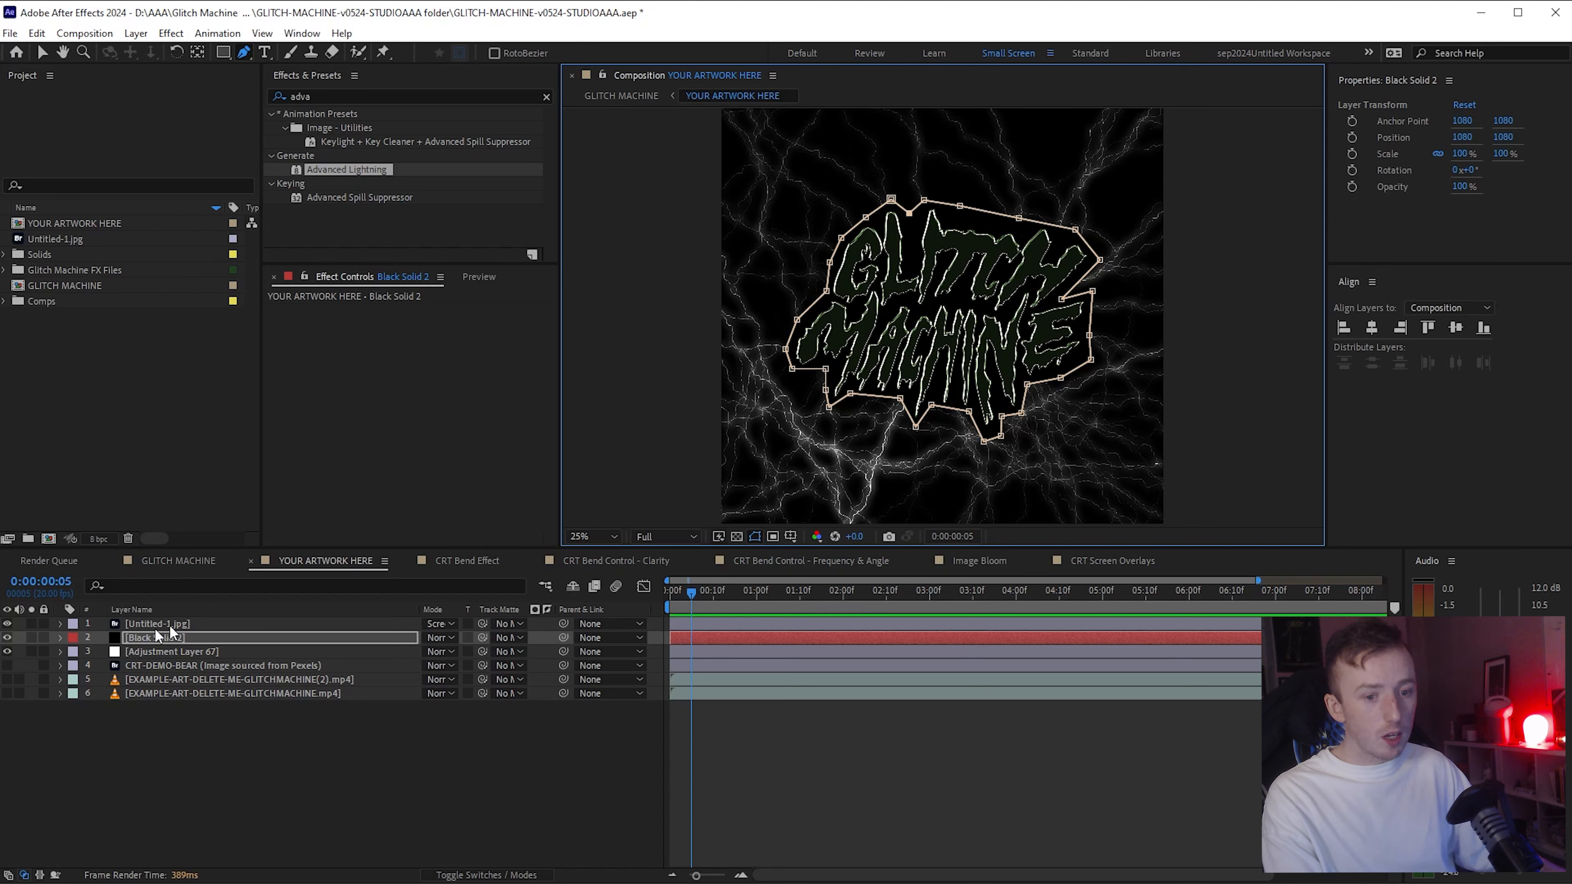
Step: Set the Mask Feather of Black Solid 2's mask to about 386 pixels
click(132, 638)
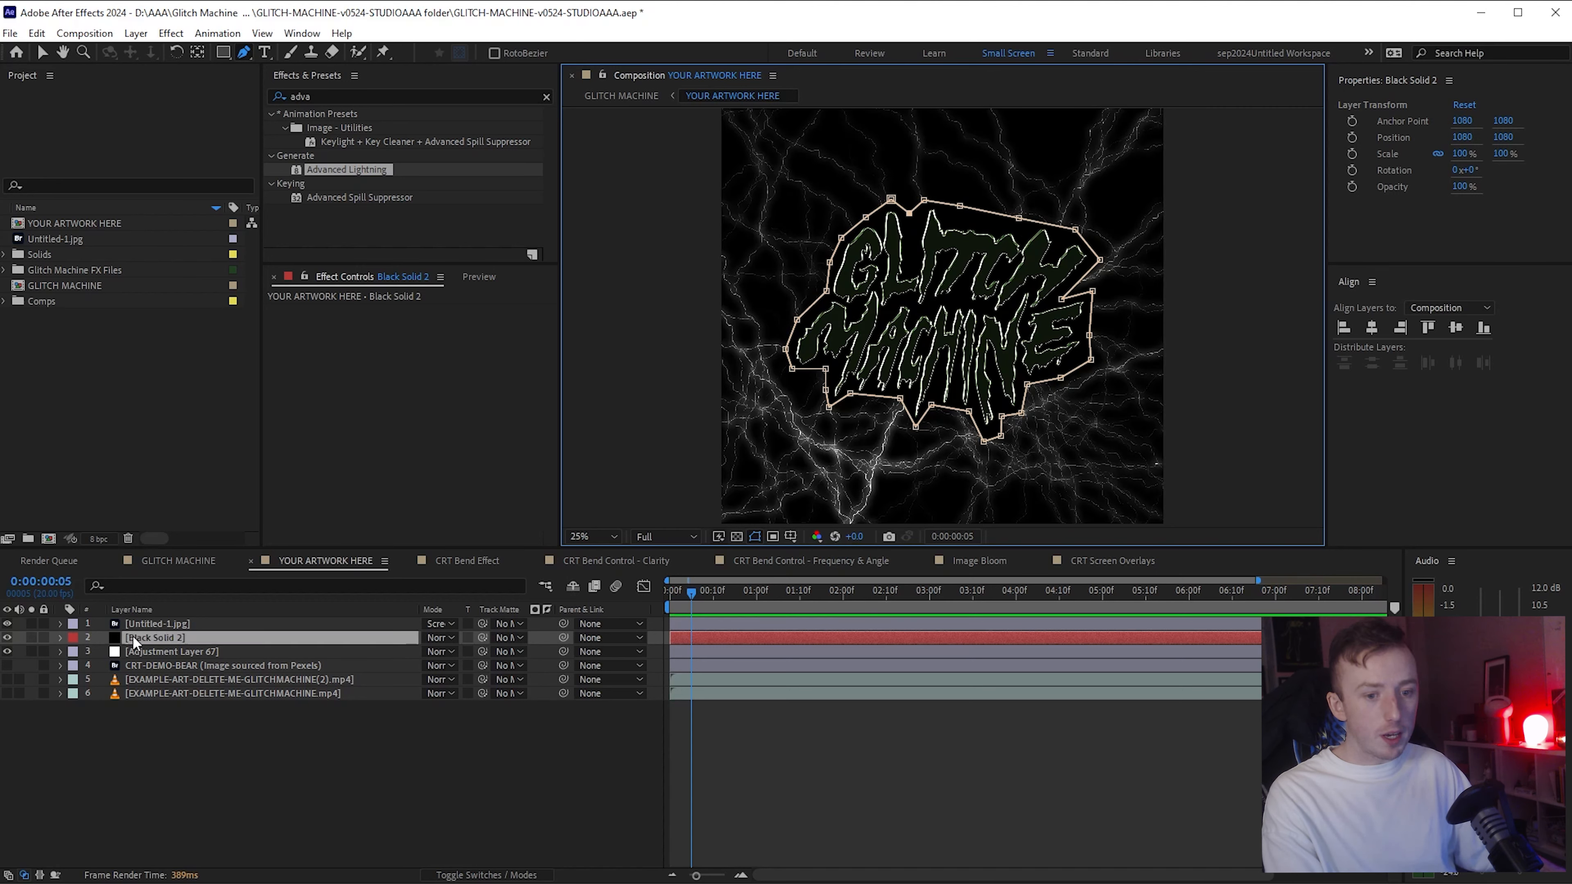
click(59, 637)
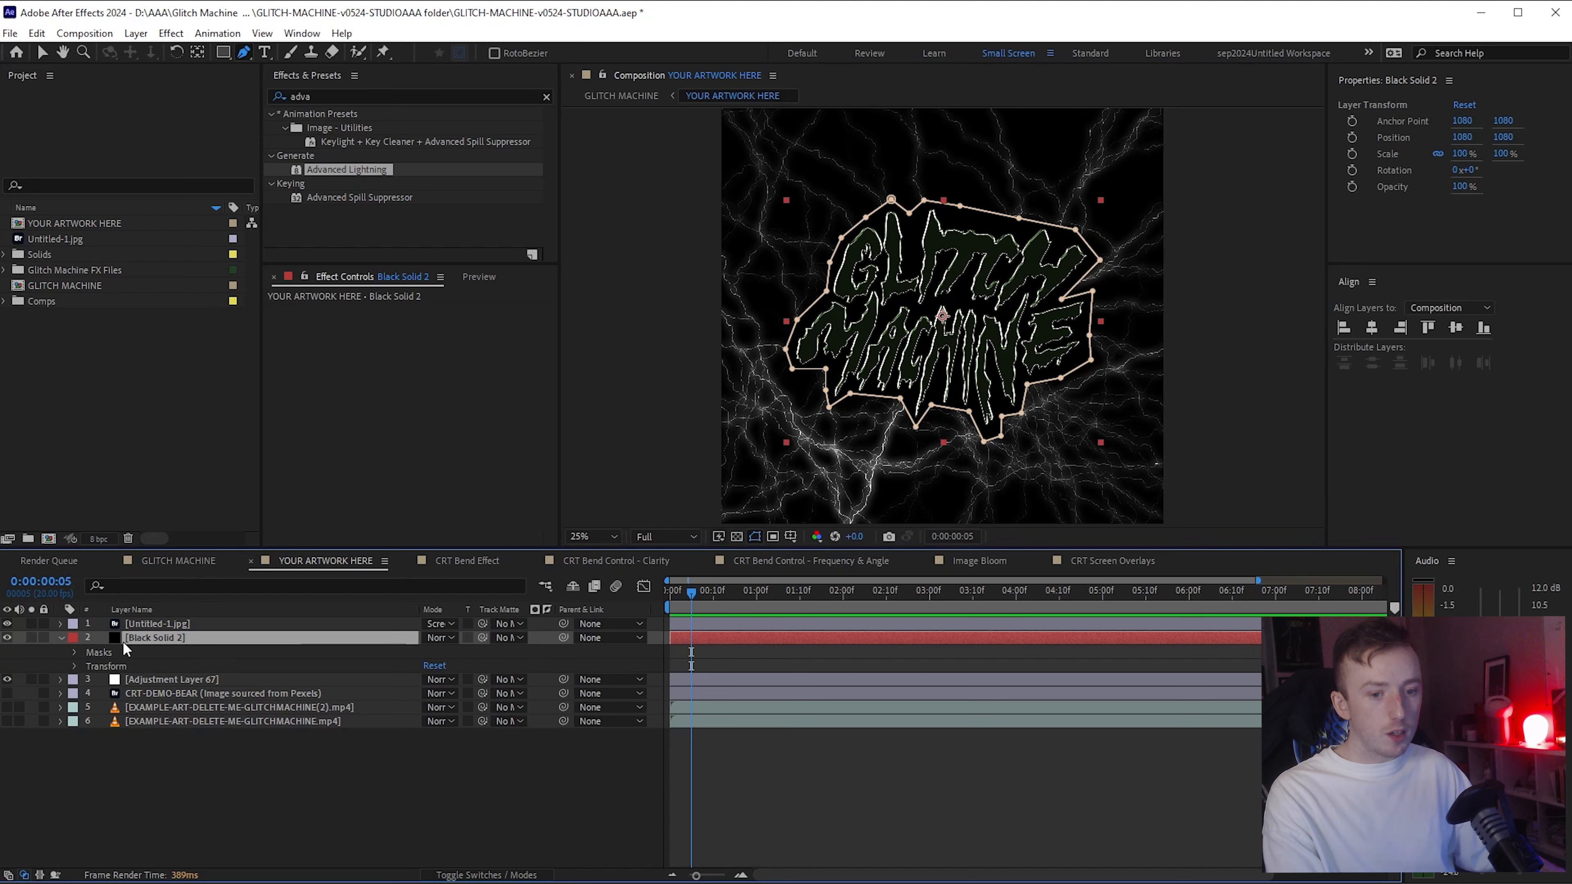
click(73, 653)
click(141, 665)
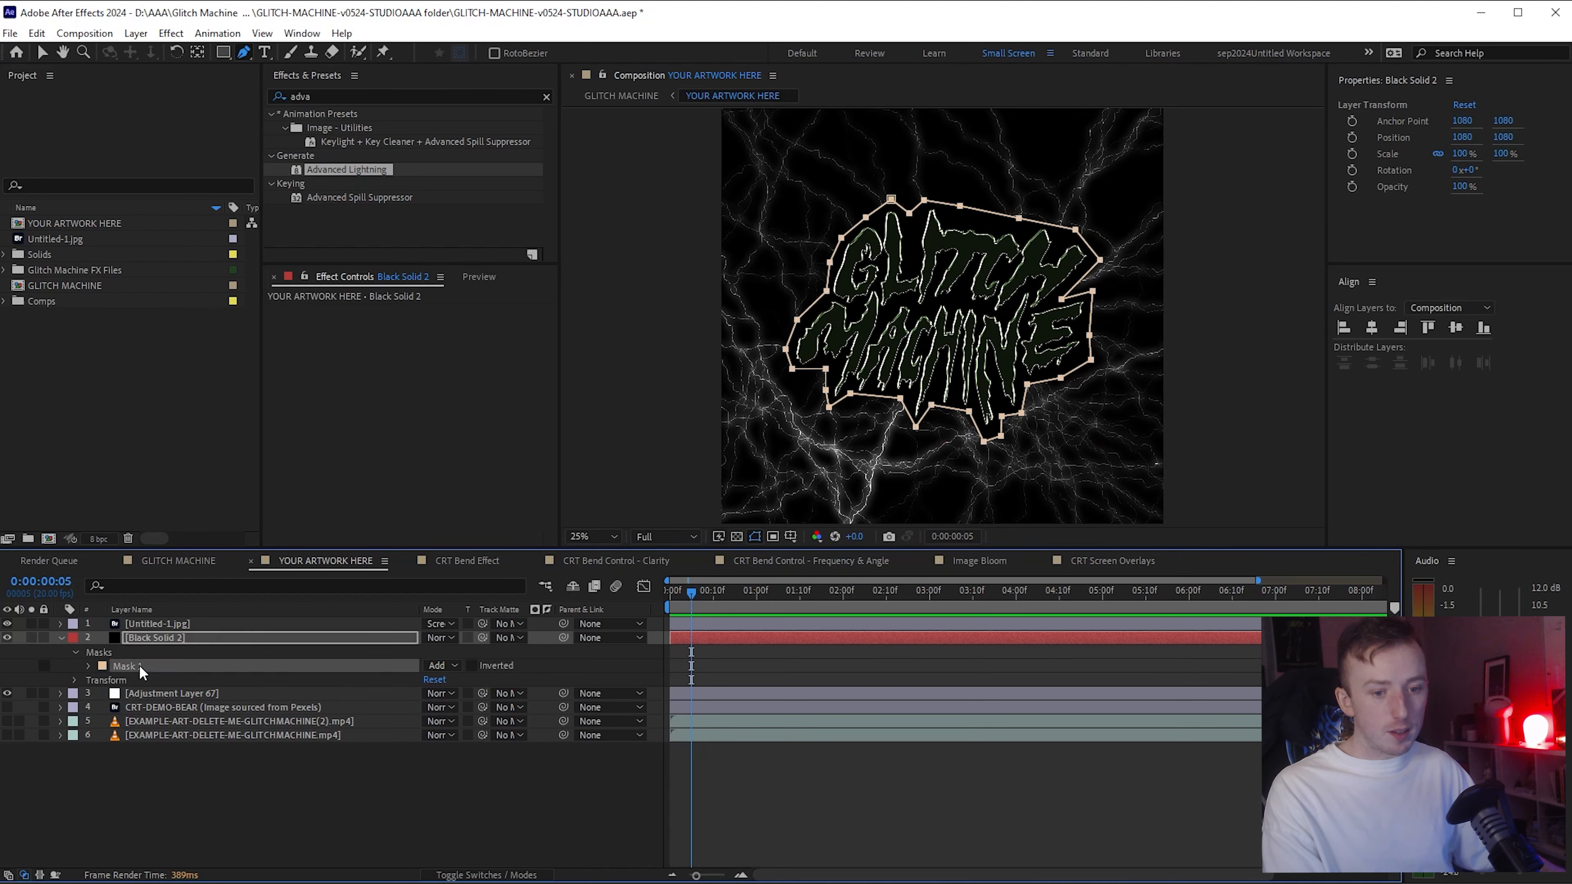
click(89, 667)
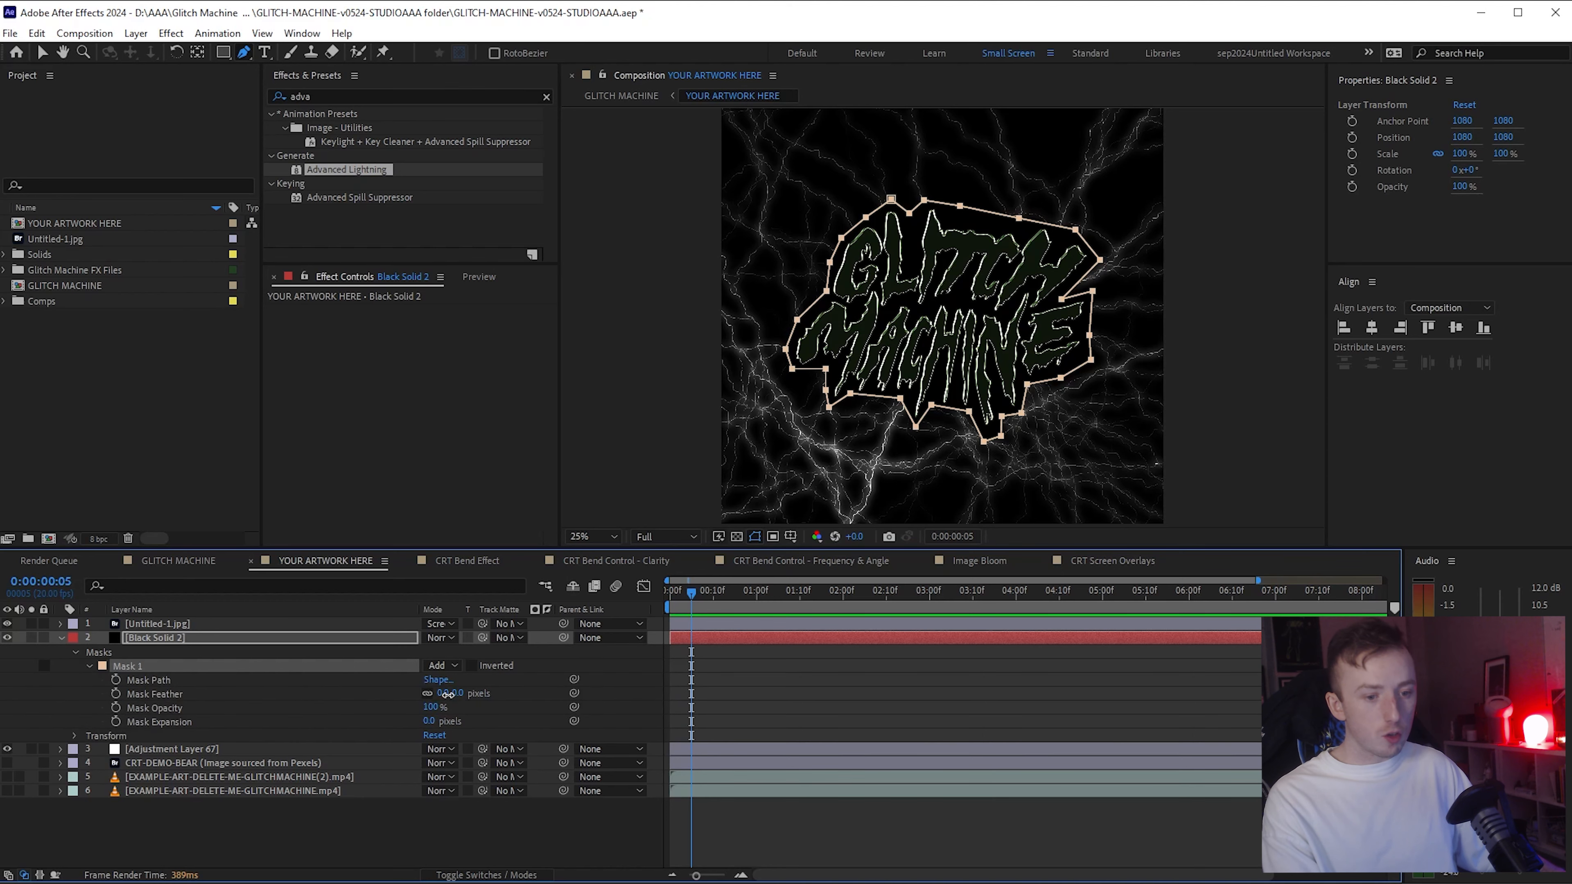
drag(448, 695, 539, 693)
drag(714, 690, 741, 690)
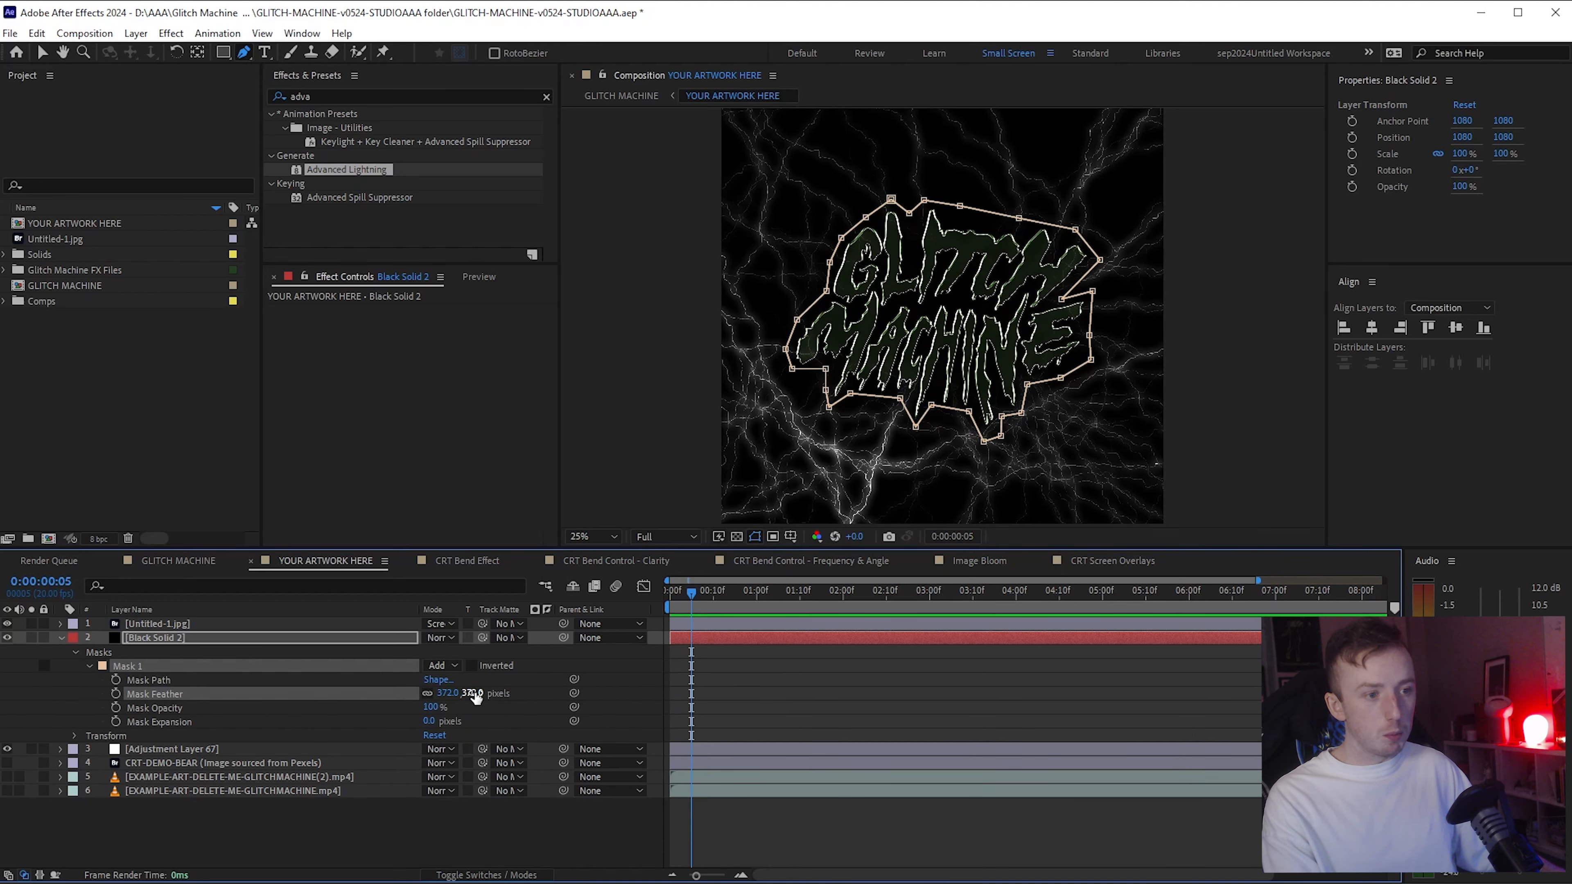
Step: Inspect the full artwork with the lightning in the GLITCH MACHINE composition
click(180, 560)
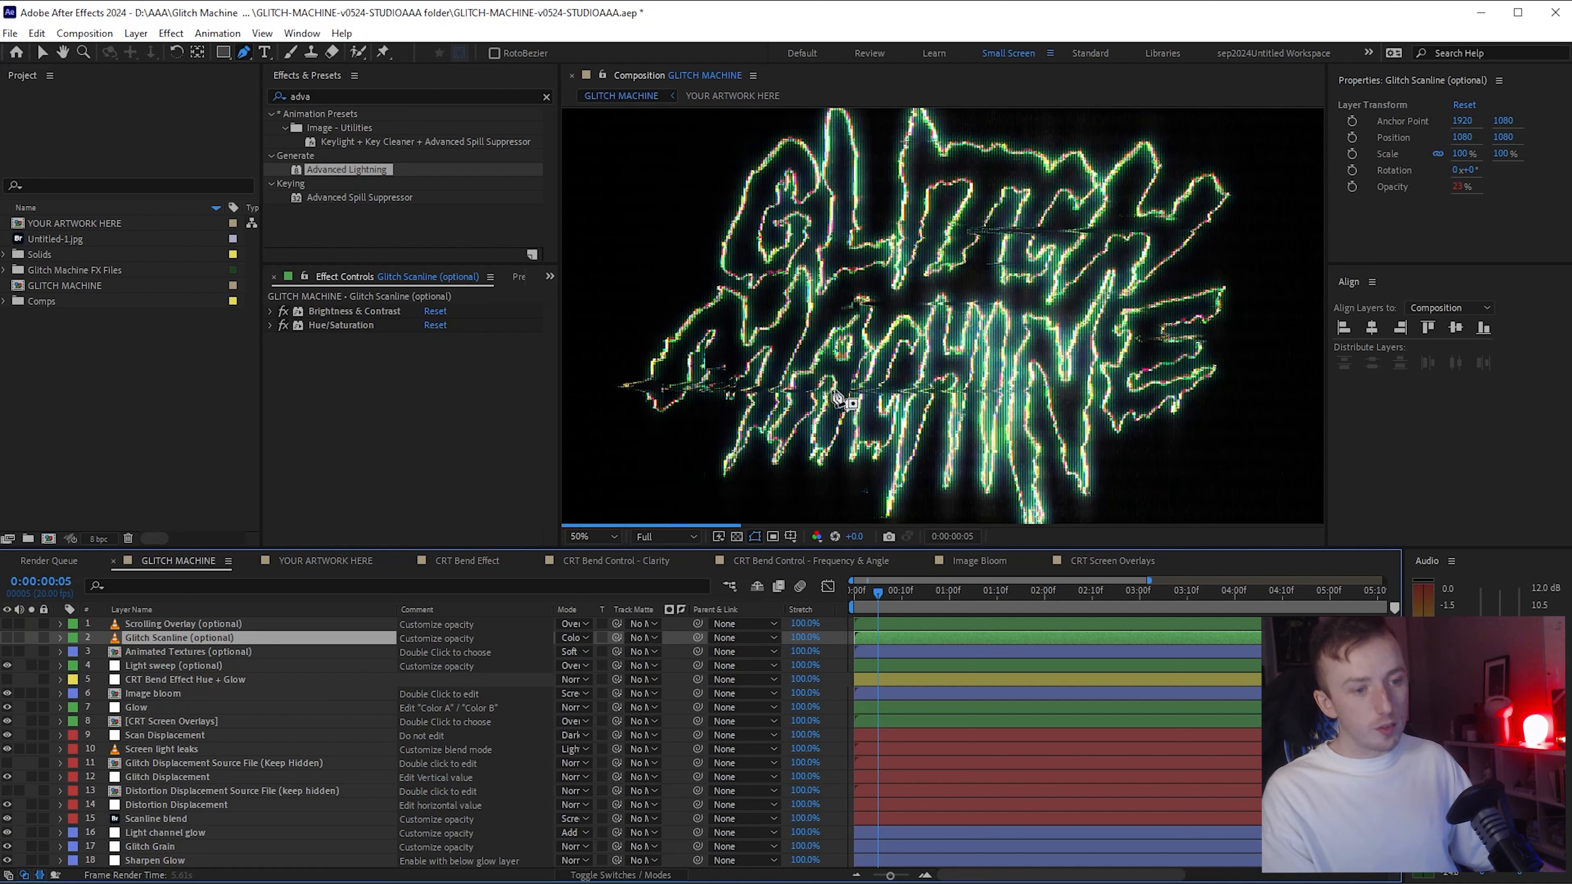
key(v)
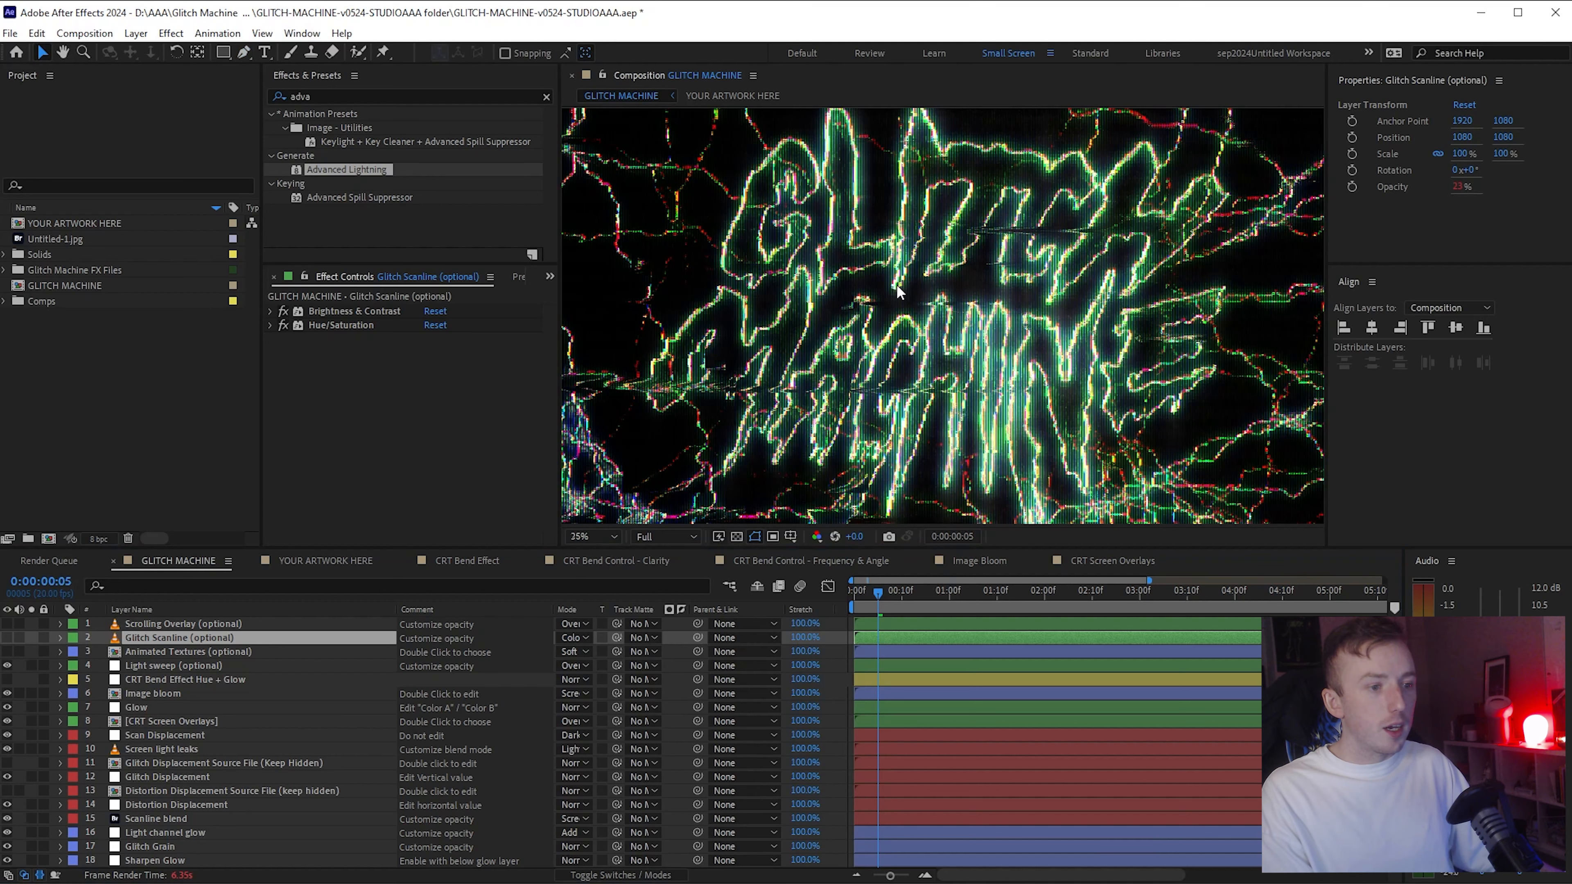
scroll(832, 309, down, 2)
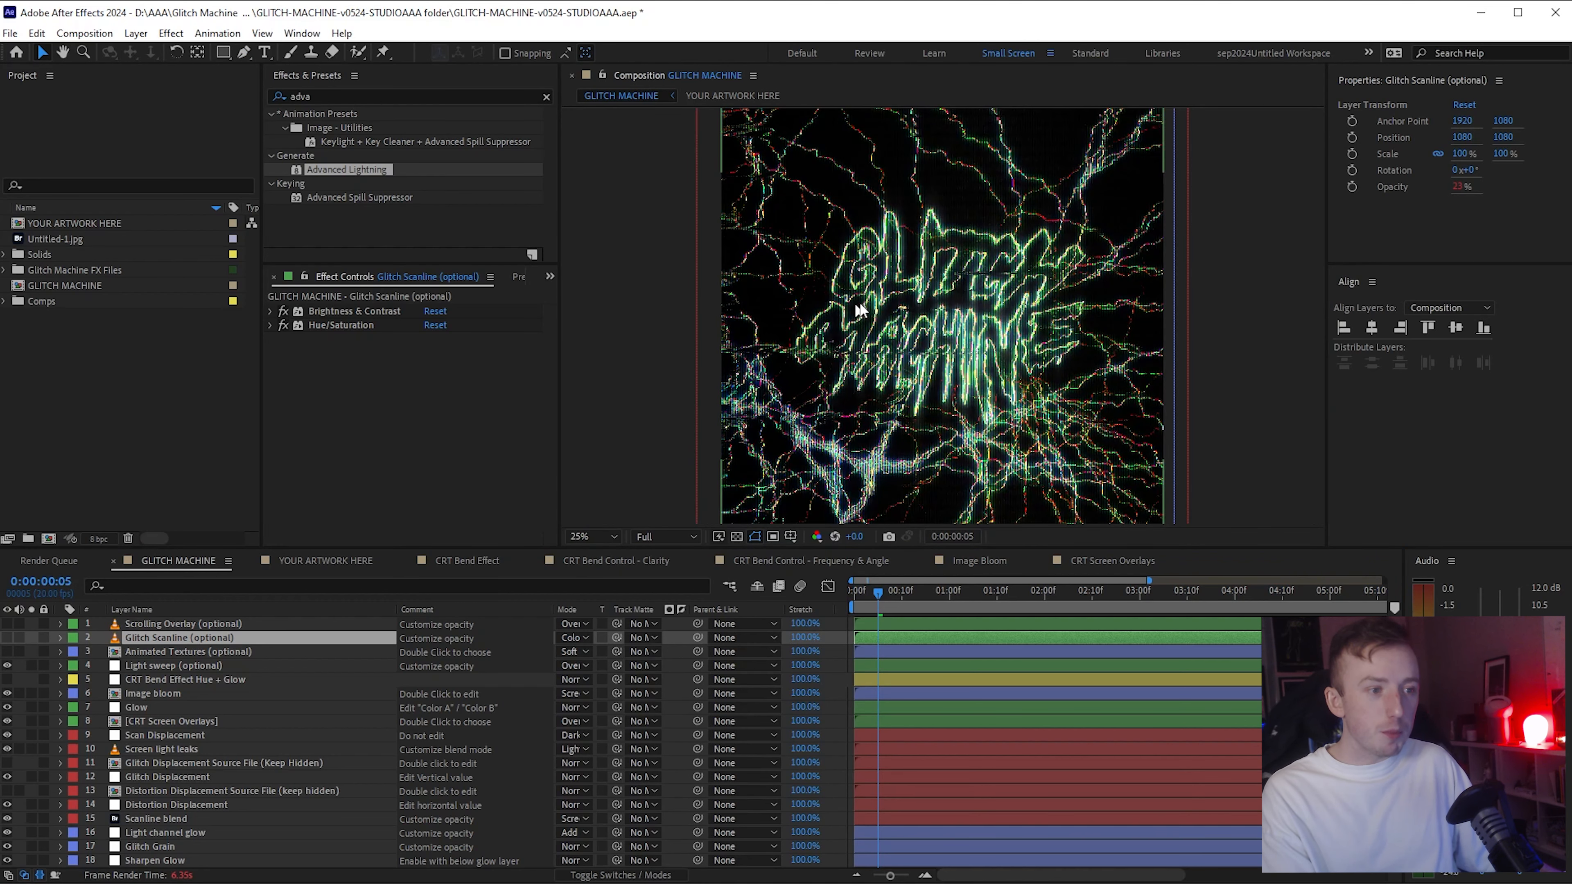
Step: Set the opacity of the lightning adjustment layer in the YOUR ARTWORK HERE composition to 70%
click(352, 557)
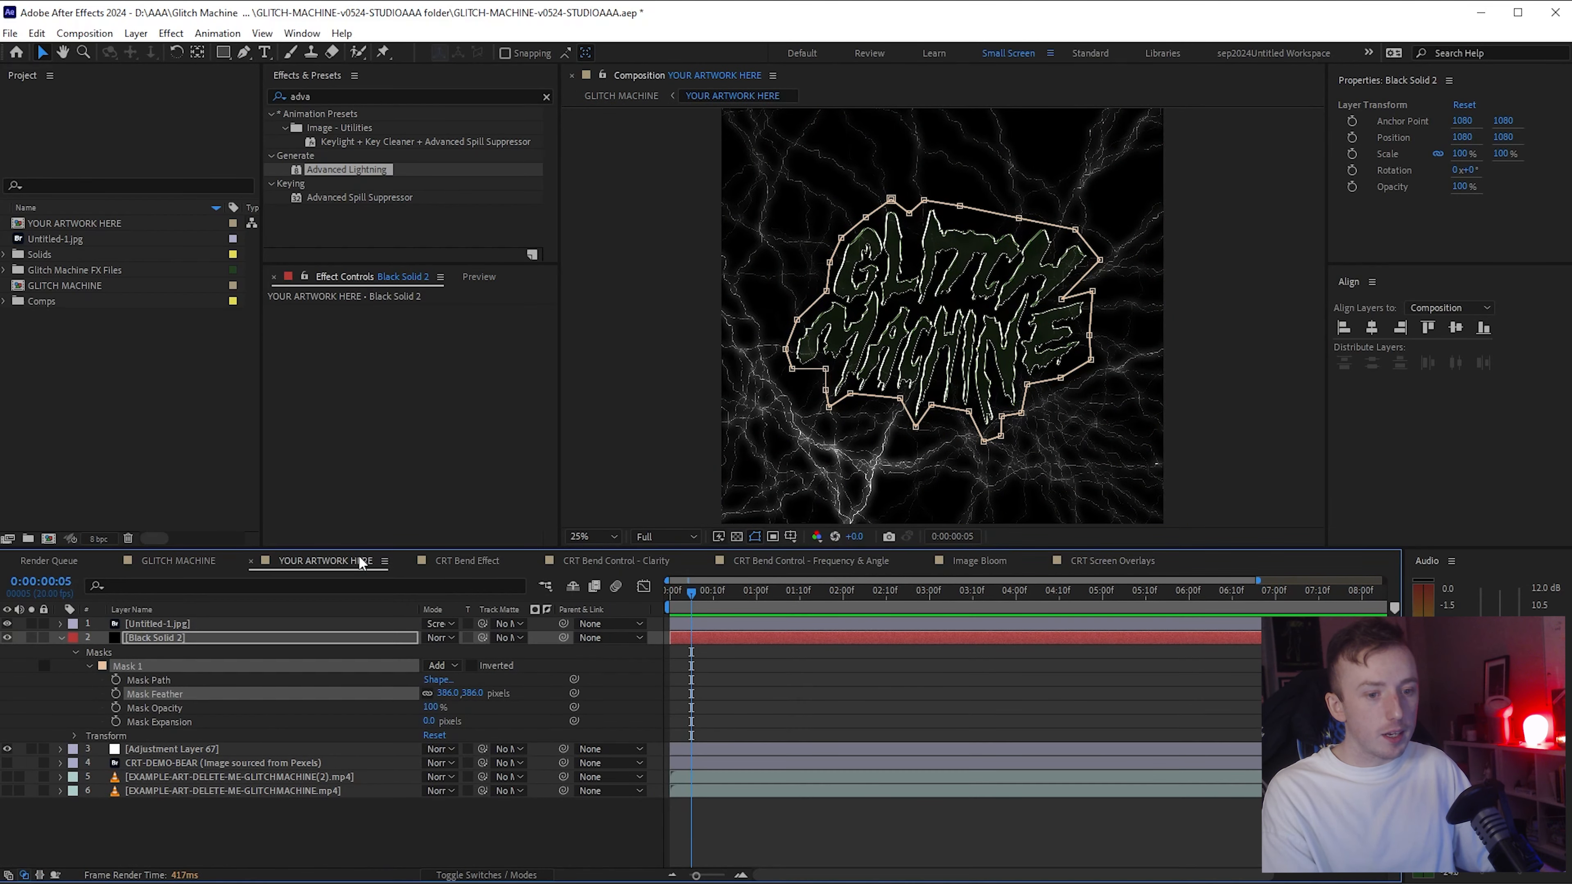
click(176, 749)
drag(1462, 186, 1424, 186)
Step: Set the lightning's Conductivity State to about 9.0 and its Glow Radius to about 30.8
click(330, 390)
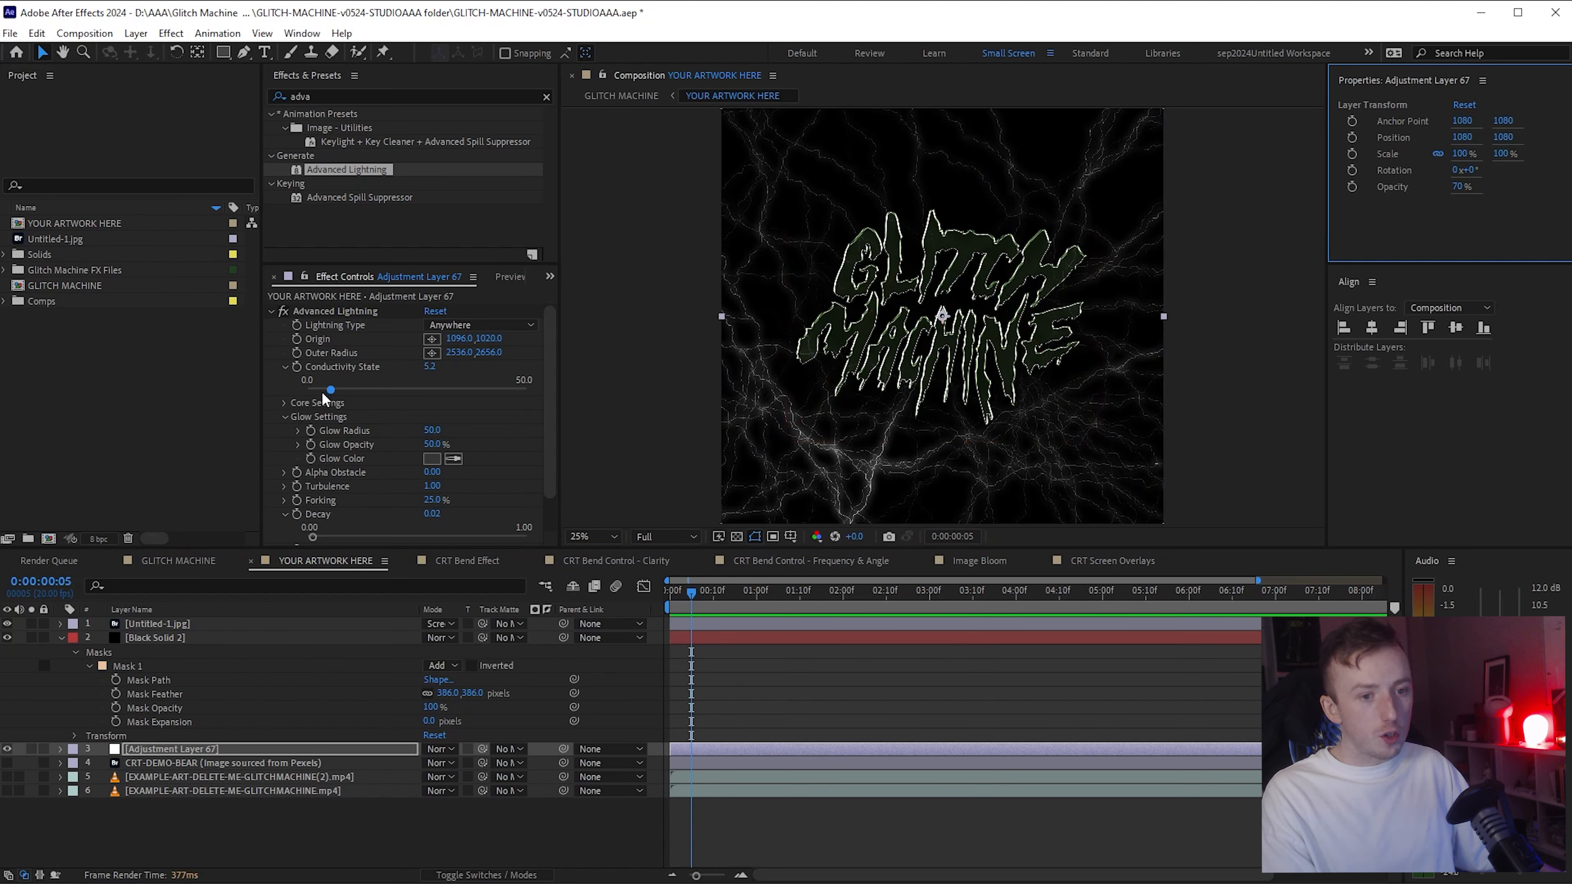
drag(323, 393, 347, 390)
drag(432, 430, 472, 430)
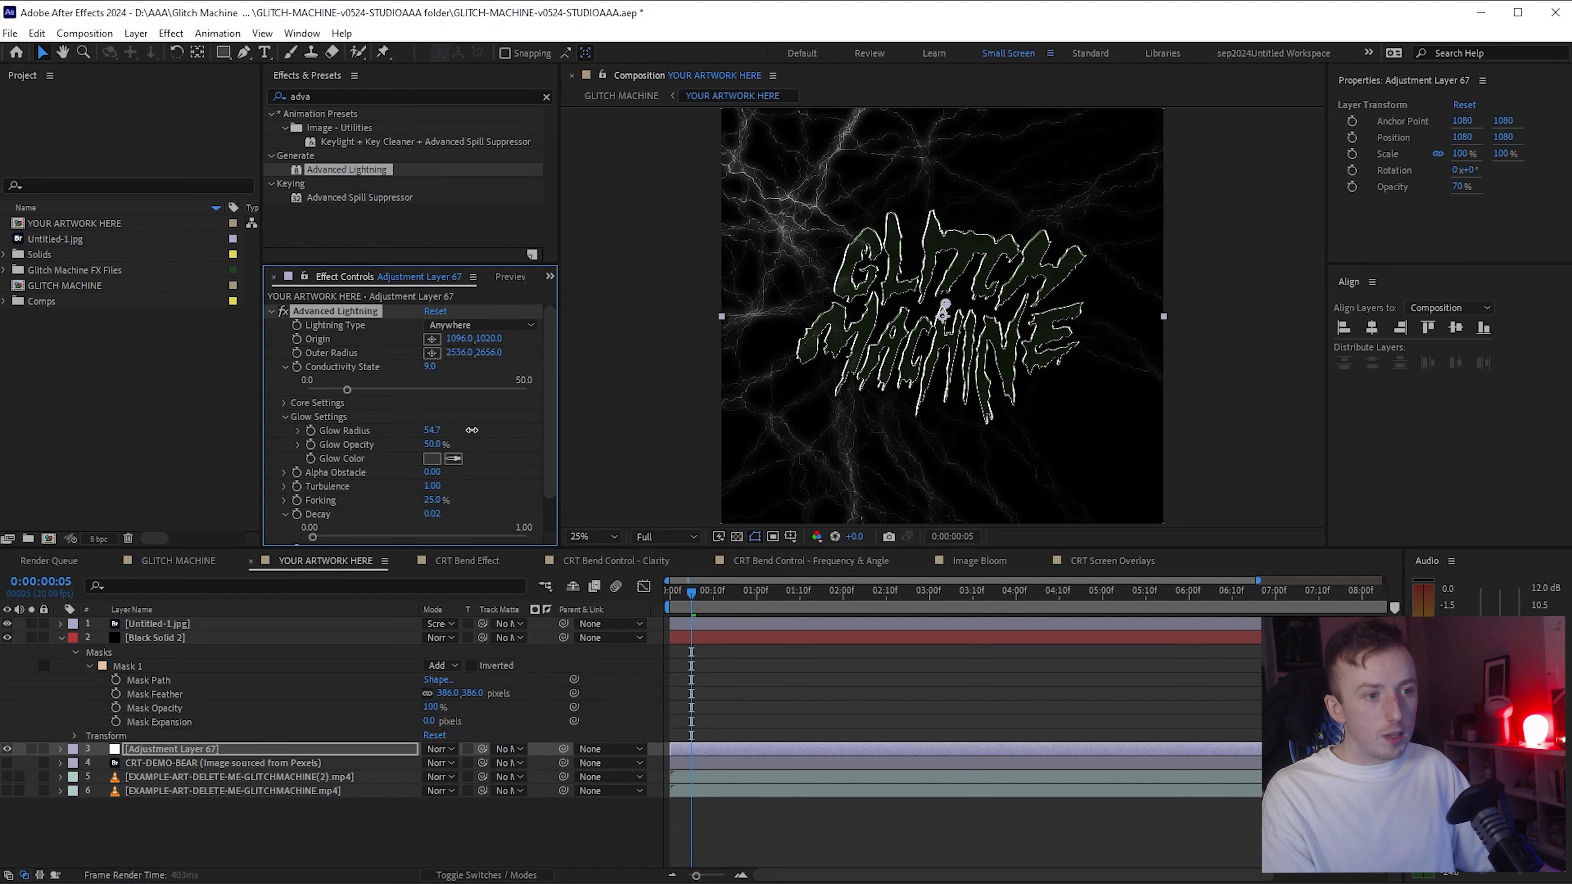
drag(600, 426, 286, 482)
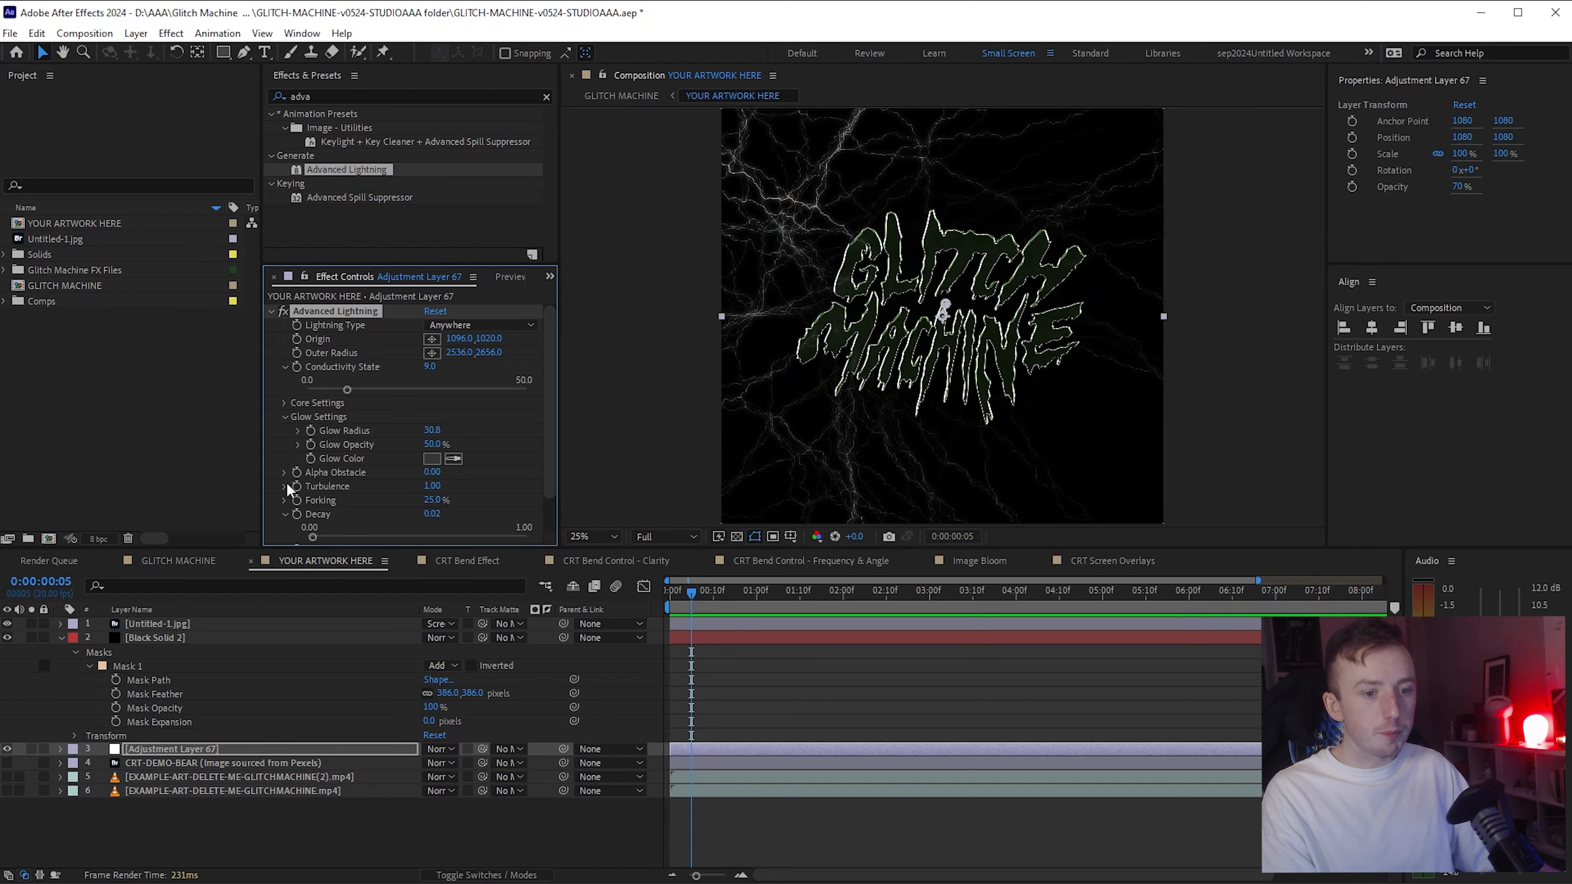
Step: Set the lightning's Forking to about 16.5% and check the result in the GLITCH MACHINE composition
click(284, 500)
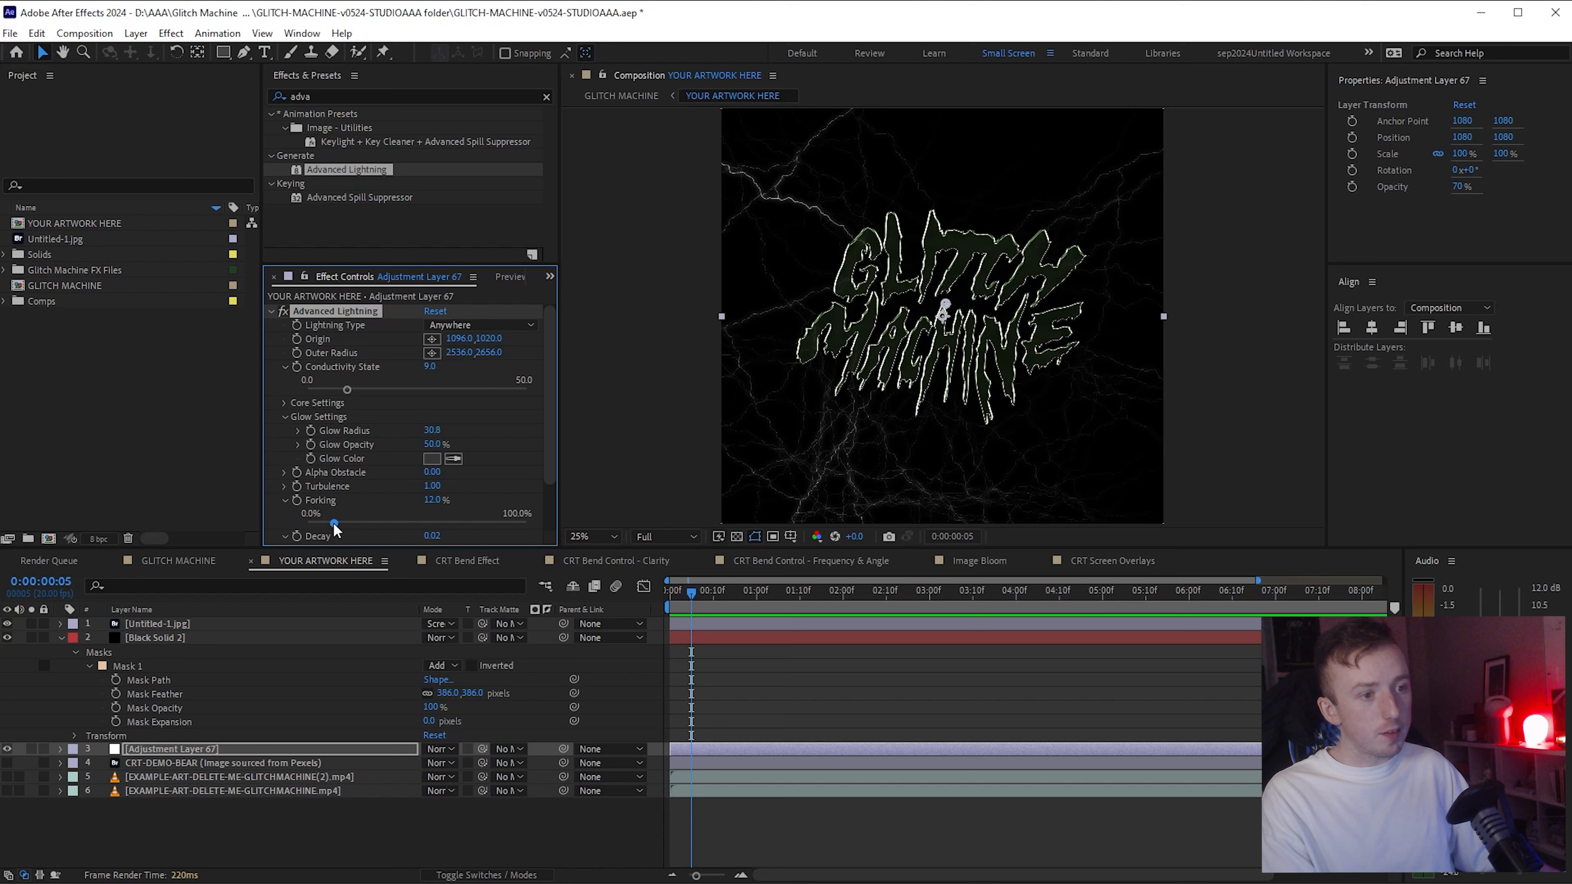
drag(362, 524, 463, 522)
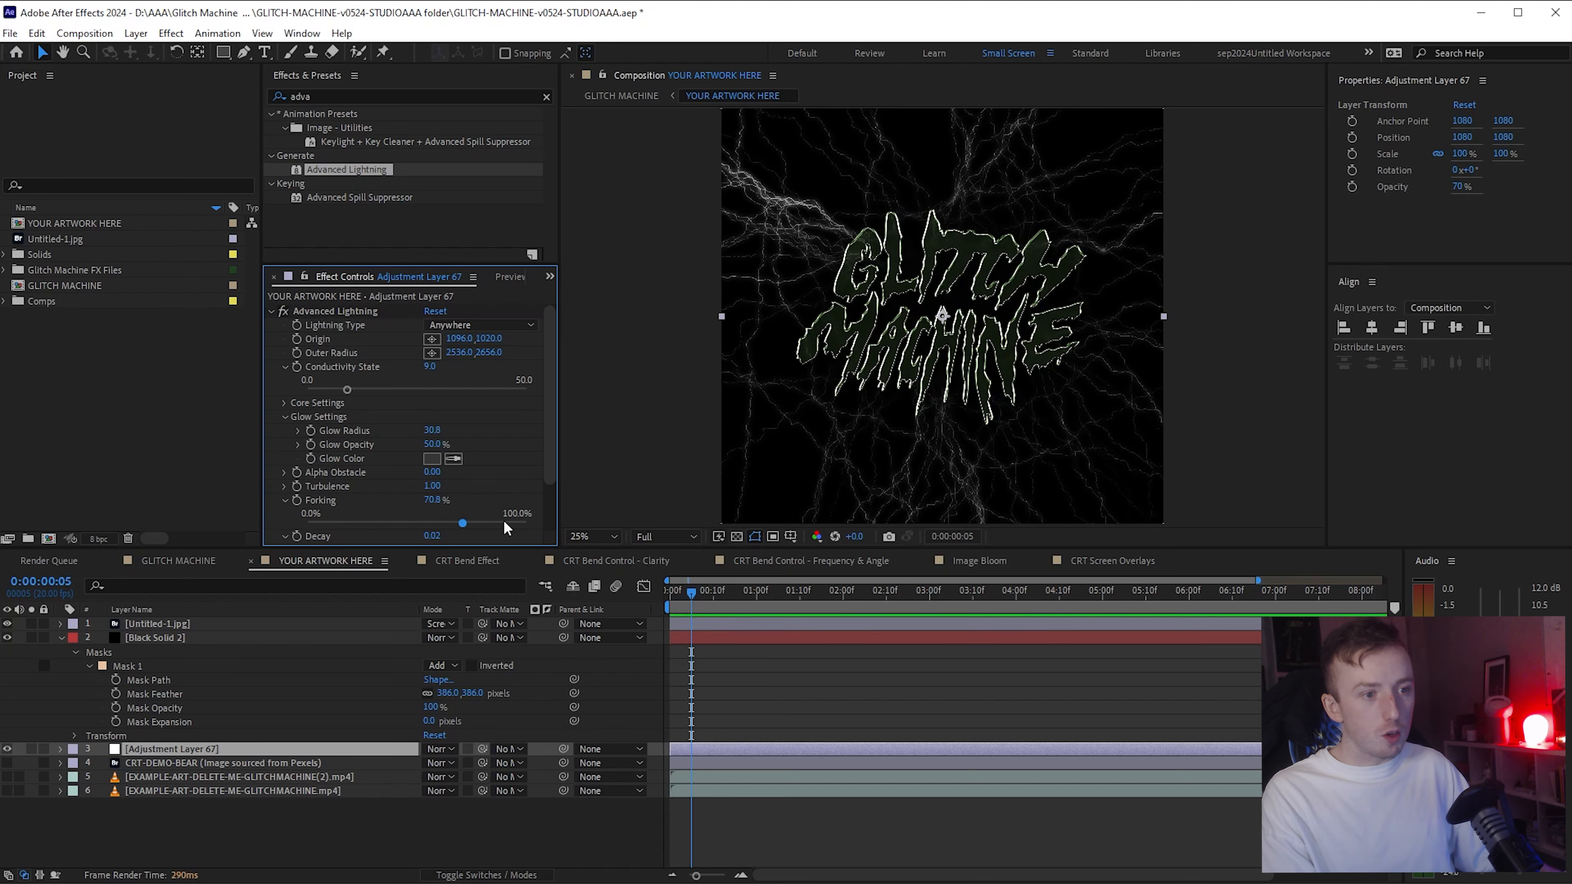
drag(464, 523, 345, 523)
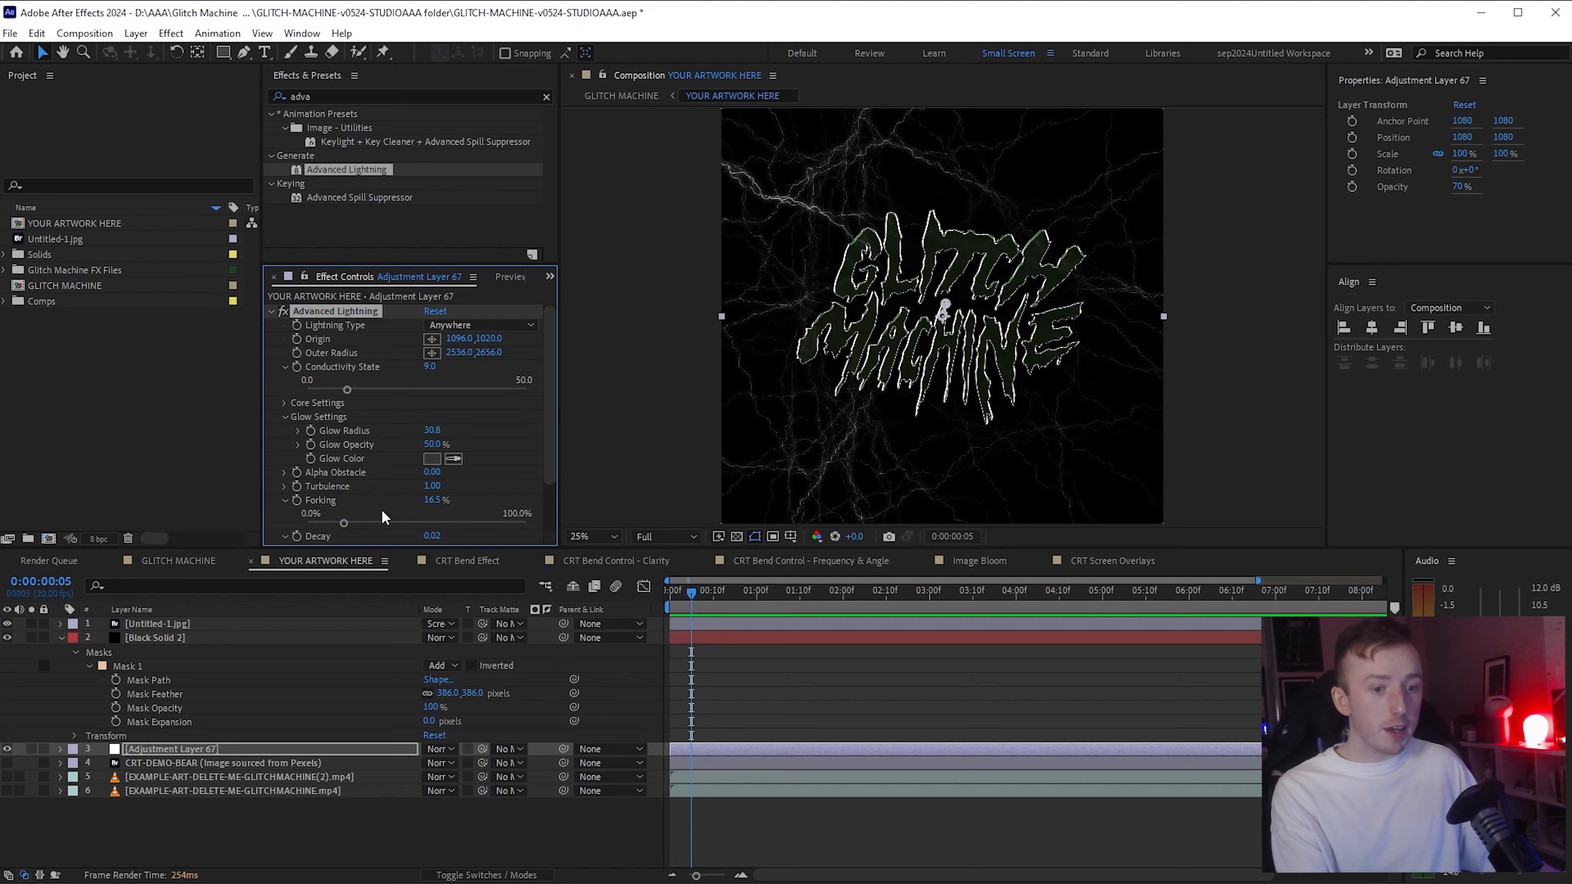
click(178, 560)
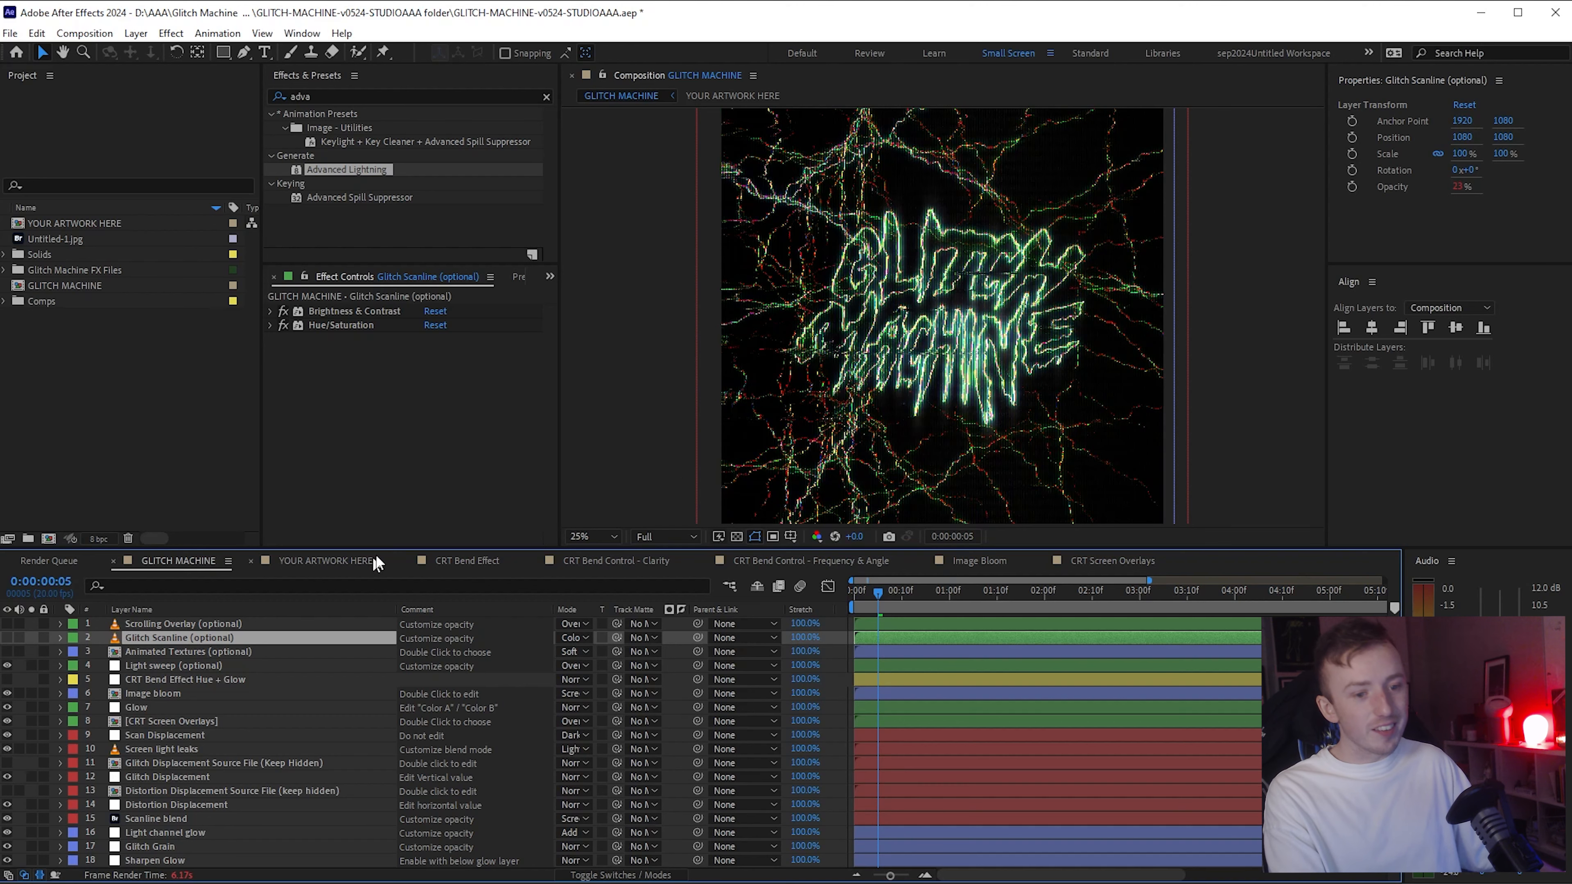
Step: Hide the Black Solid 2 layer in the YOUR ARTWORK HERE composition
click(349, 561)
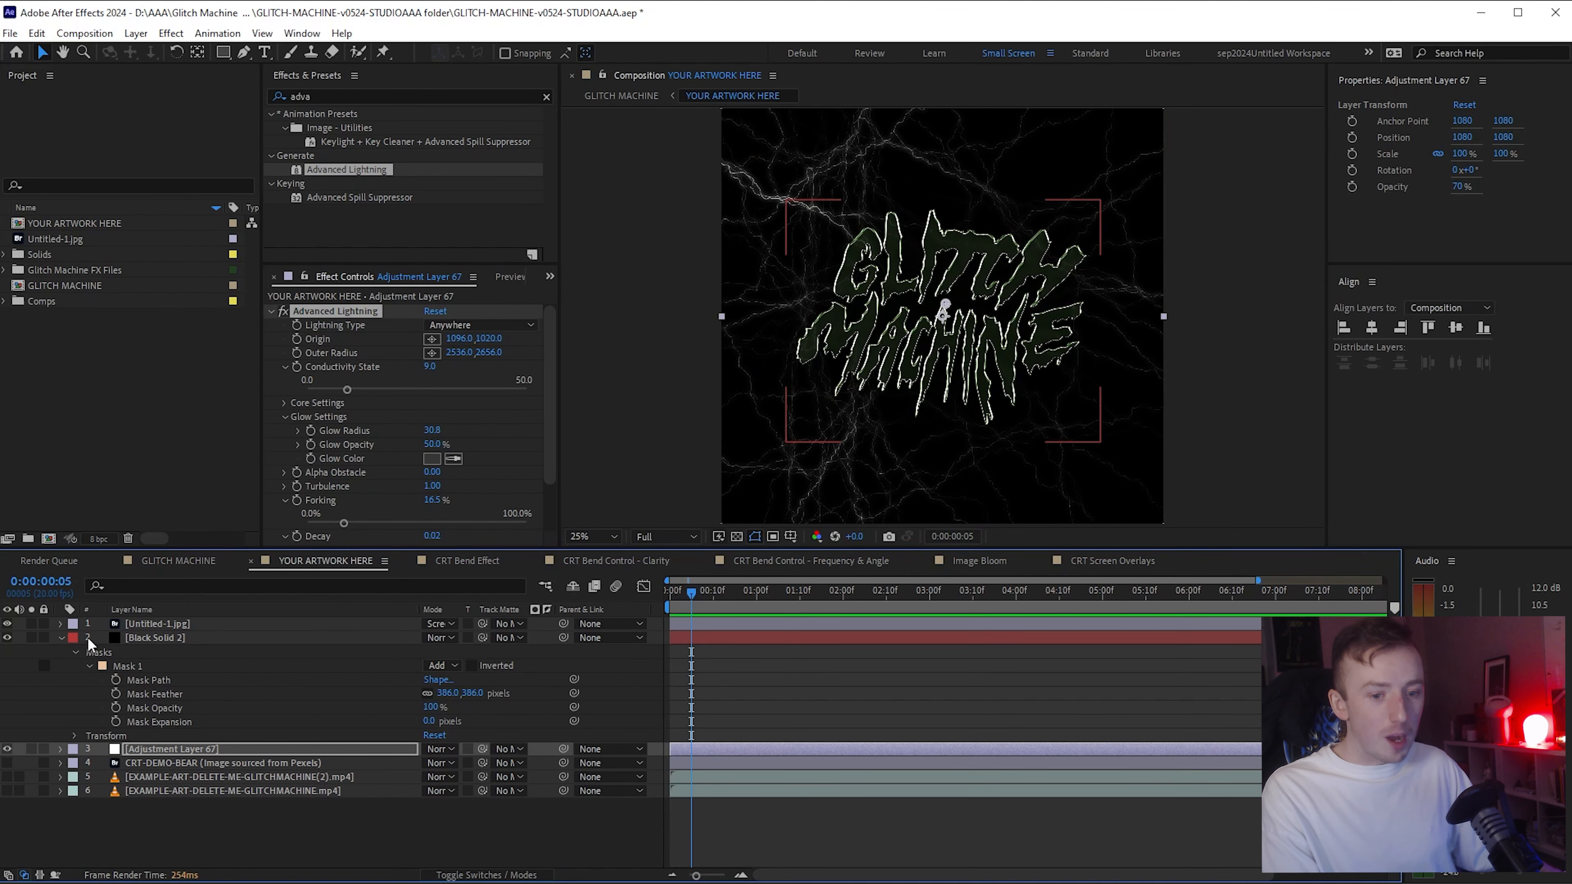
click(60, 638)
click(7, 638)
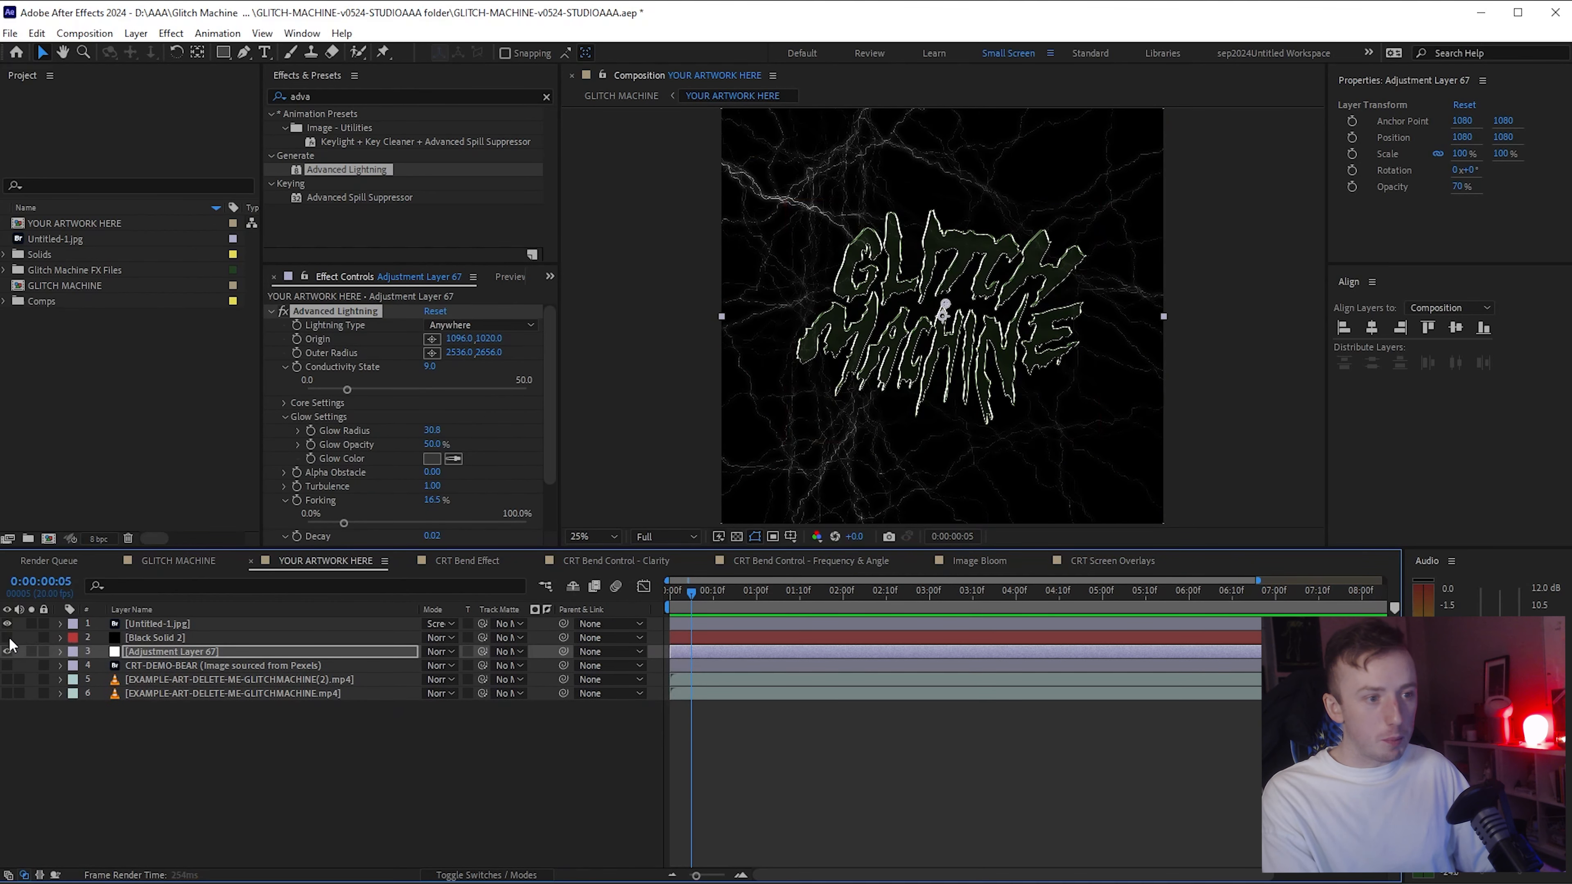
Step: Set the Glow Color of the lightning on the adjustment layer to white
click(129, 650)
click(431, 458)
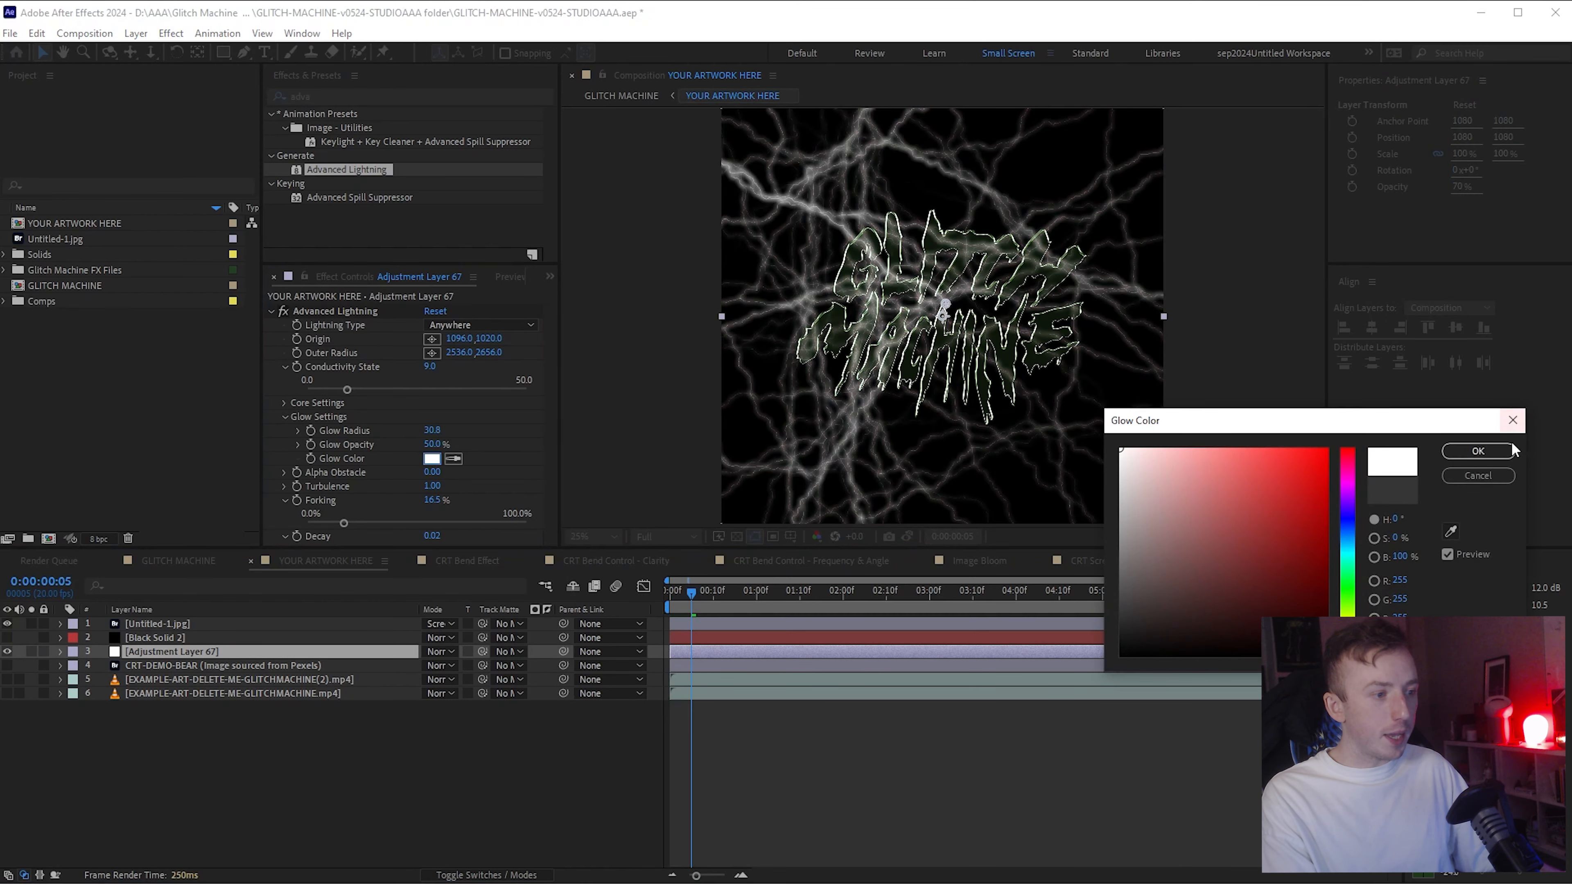
click(1478, 451)
Step: Set the lightning's Glow Opacity to 0% and the adjustment layer's opacity to 100%
click(299, 445)
drag(424, 466, 322, 466)
scroll(308, 437, down, 1)
drag(1459, 186, 1479, 186)
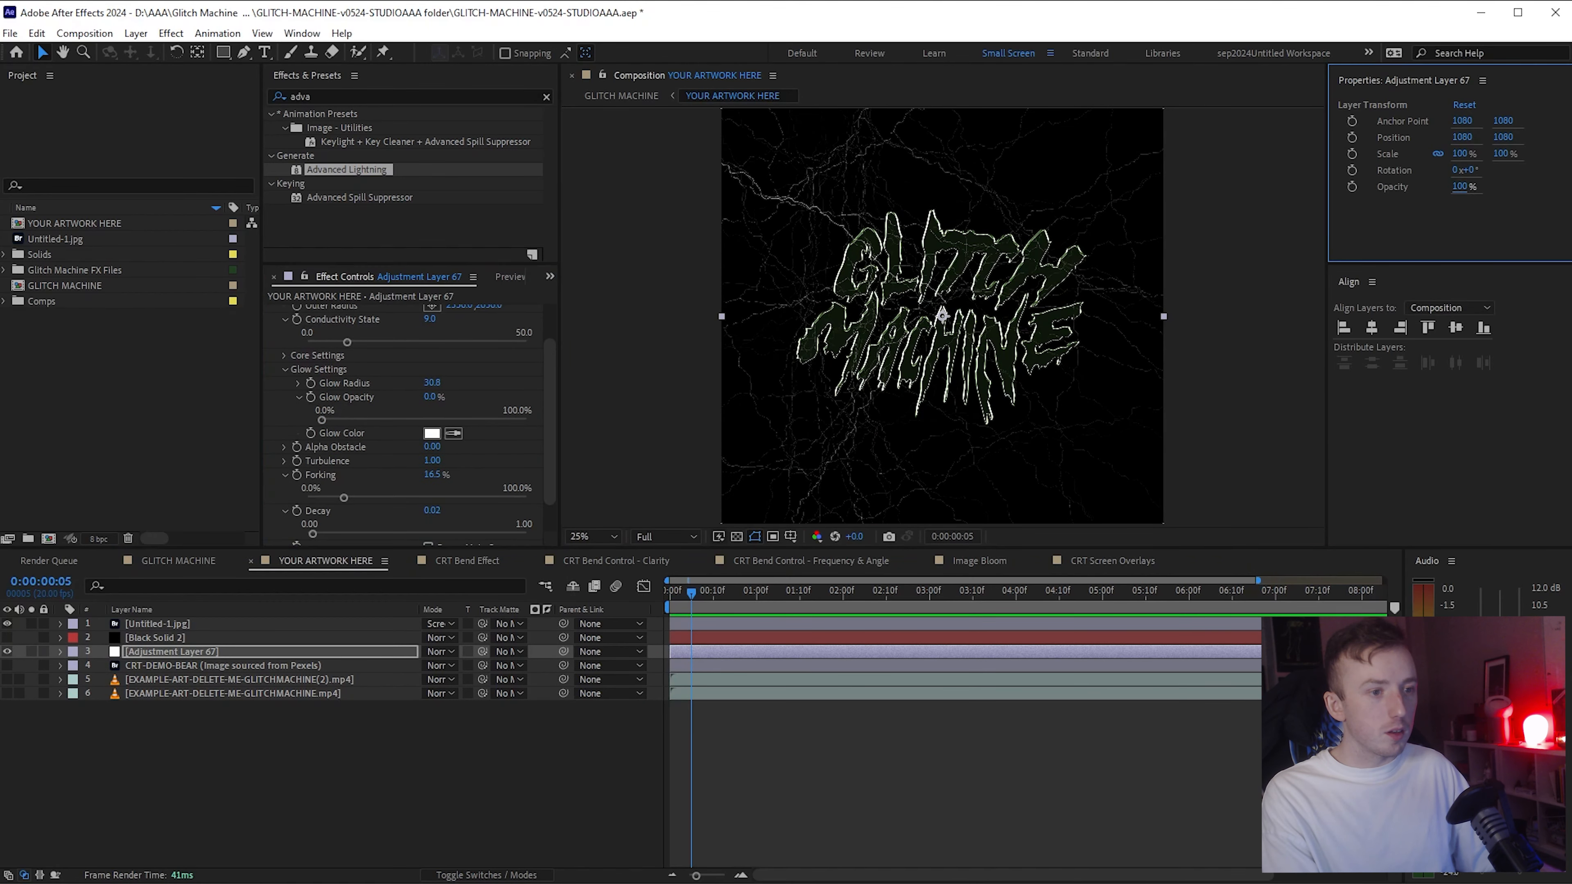
Step: Draw a circular mask spanning the whole frame on the lightning adjustment layer and invert it
drag(223, 52, 313, 87)
key(comma)
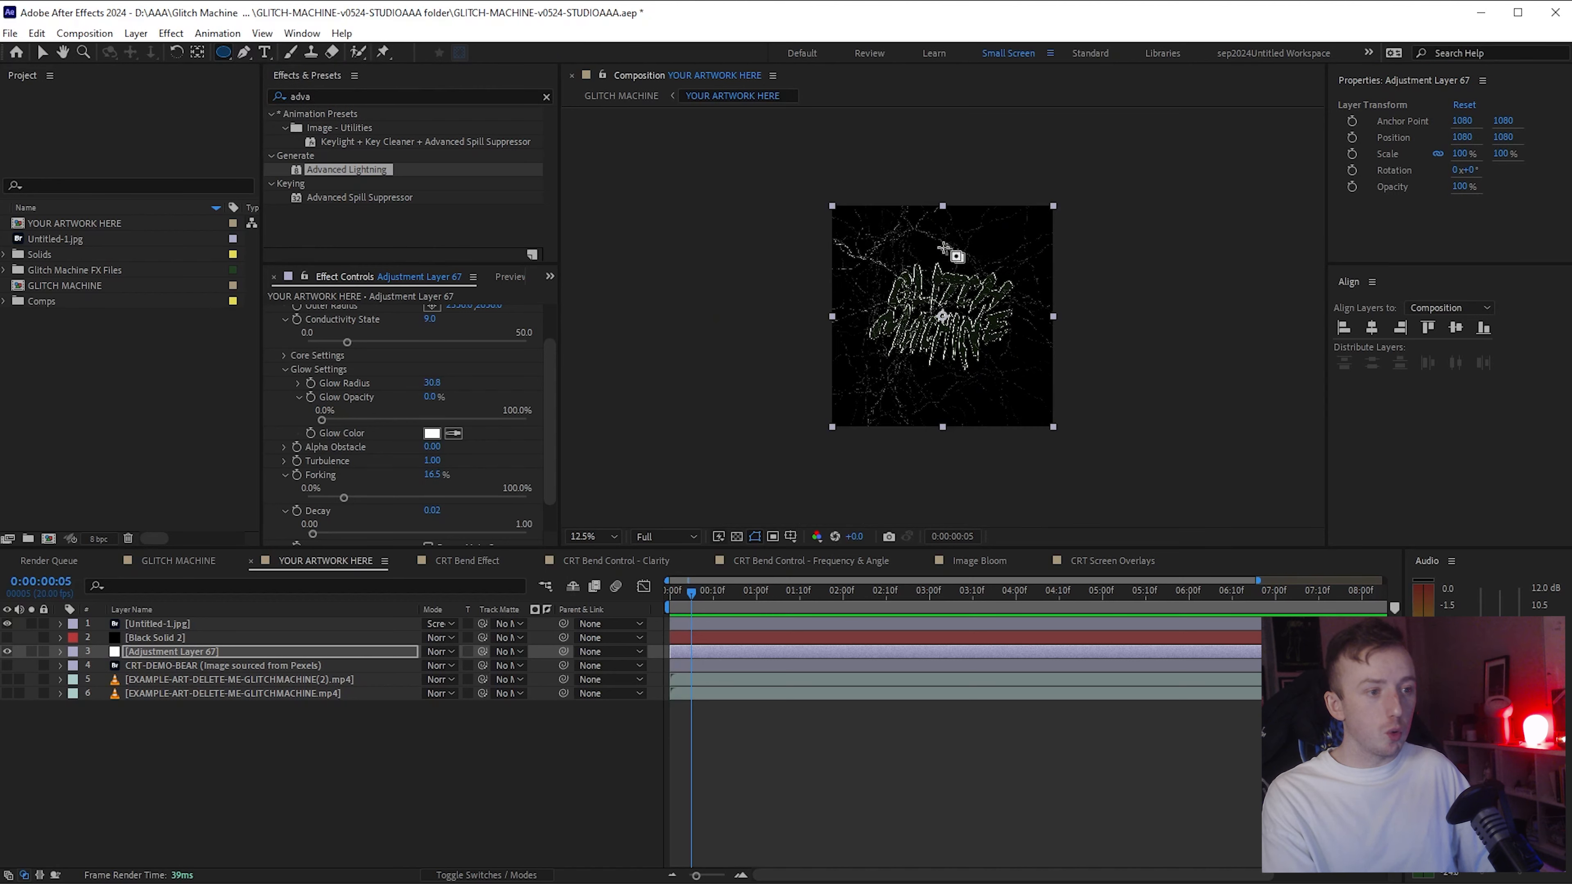
drag(829, 203, 1054, 427)
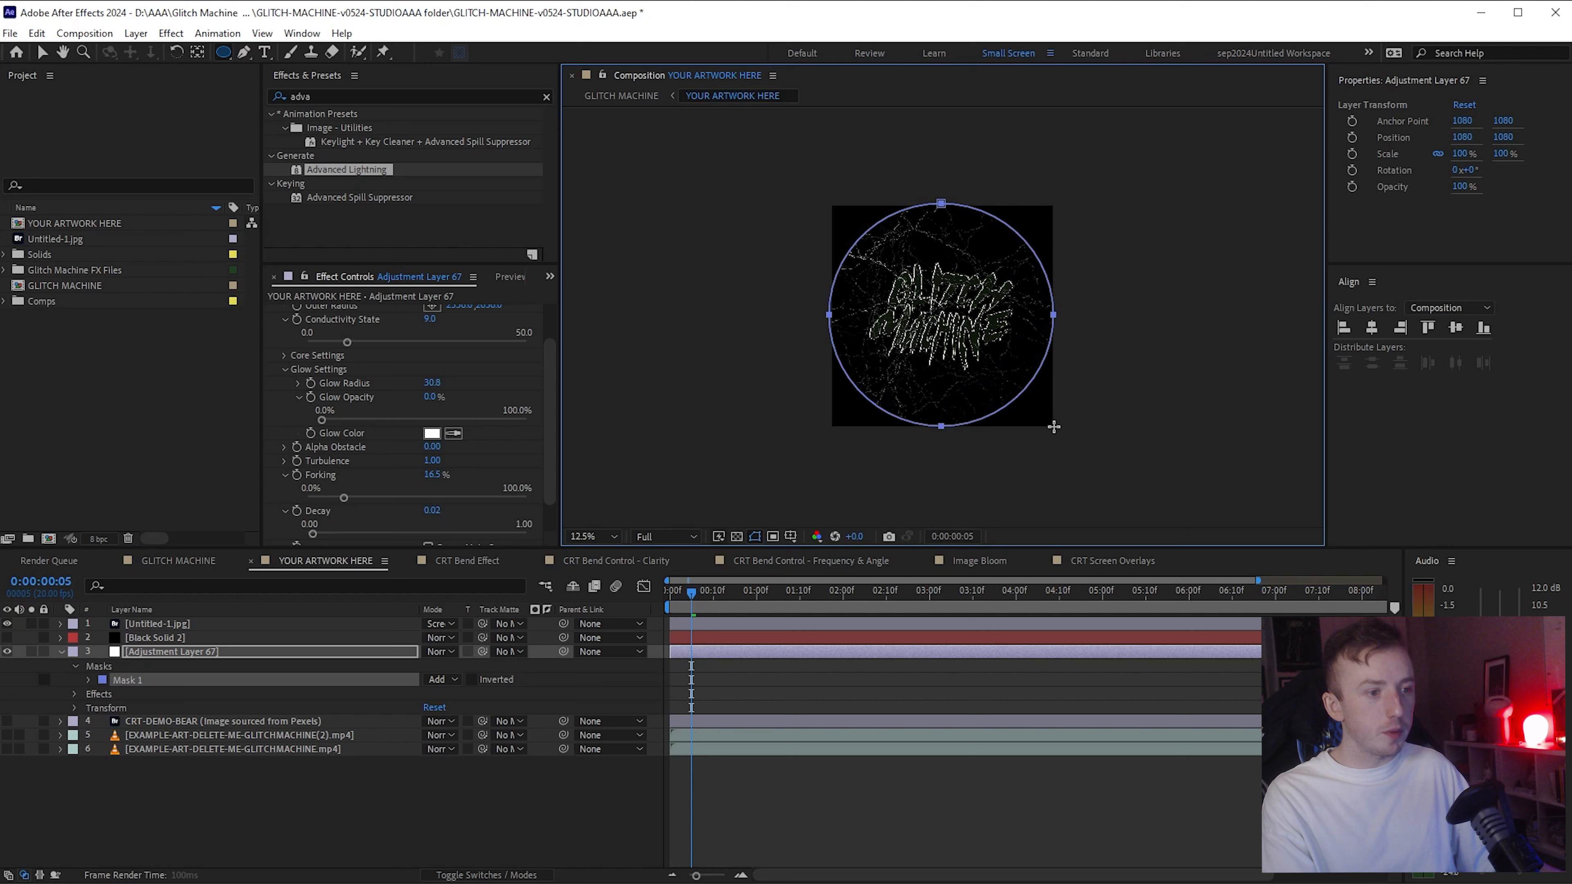
click(471, 679)
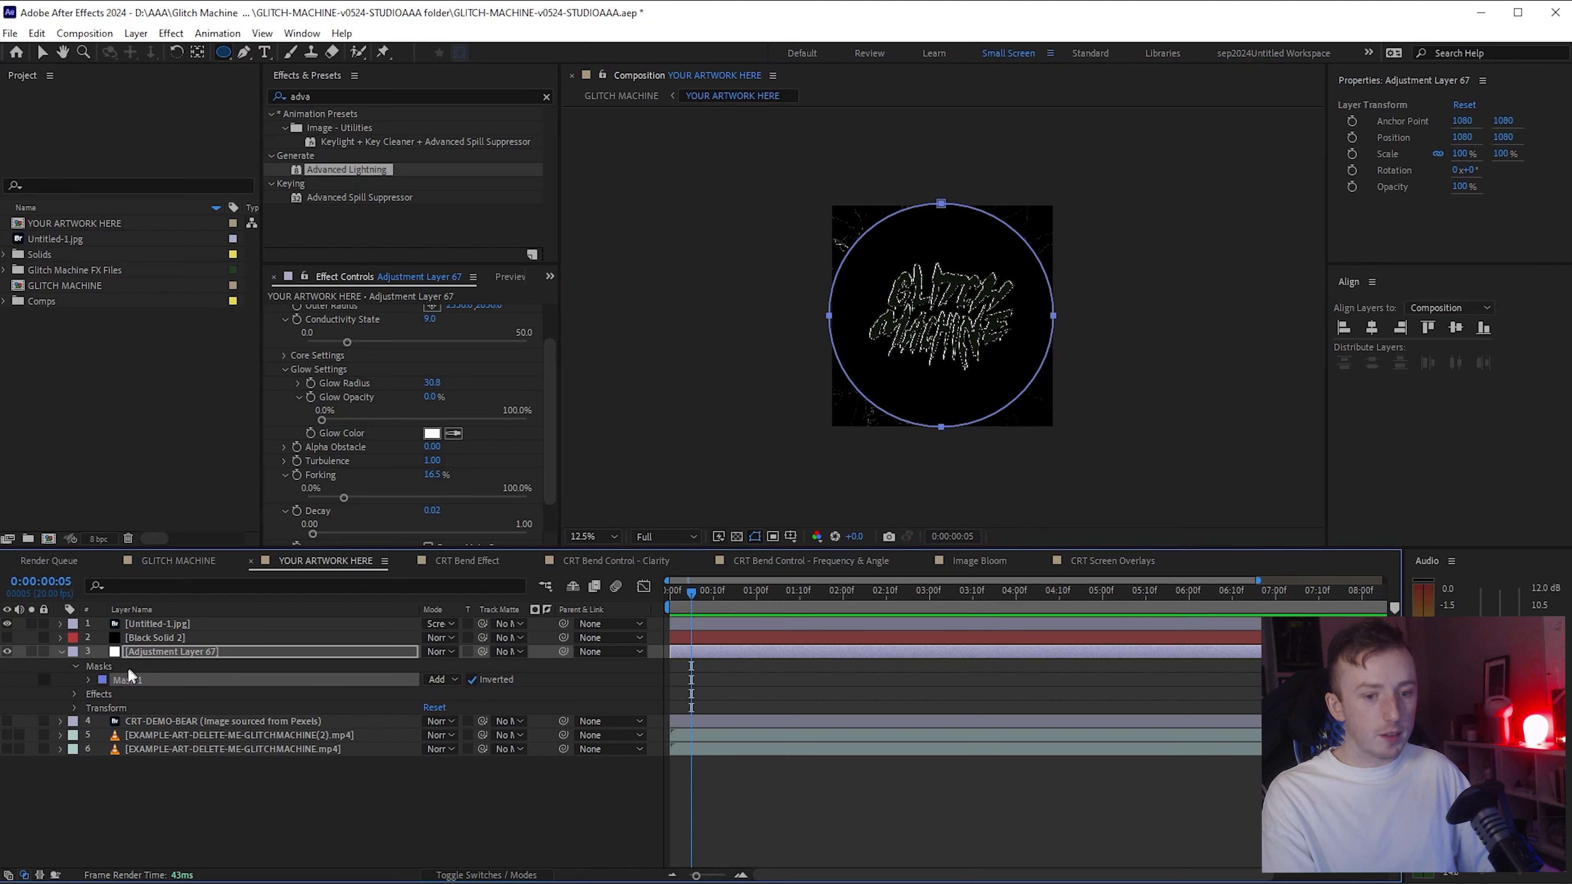
Step: Set the Mask Feather of the adjustment layer's circular mask to about 337 pixels
click(89, 679)
drag(451, 708, 521, 712)
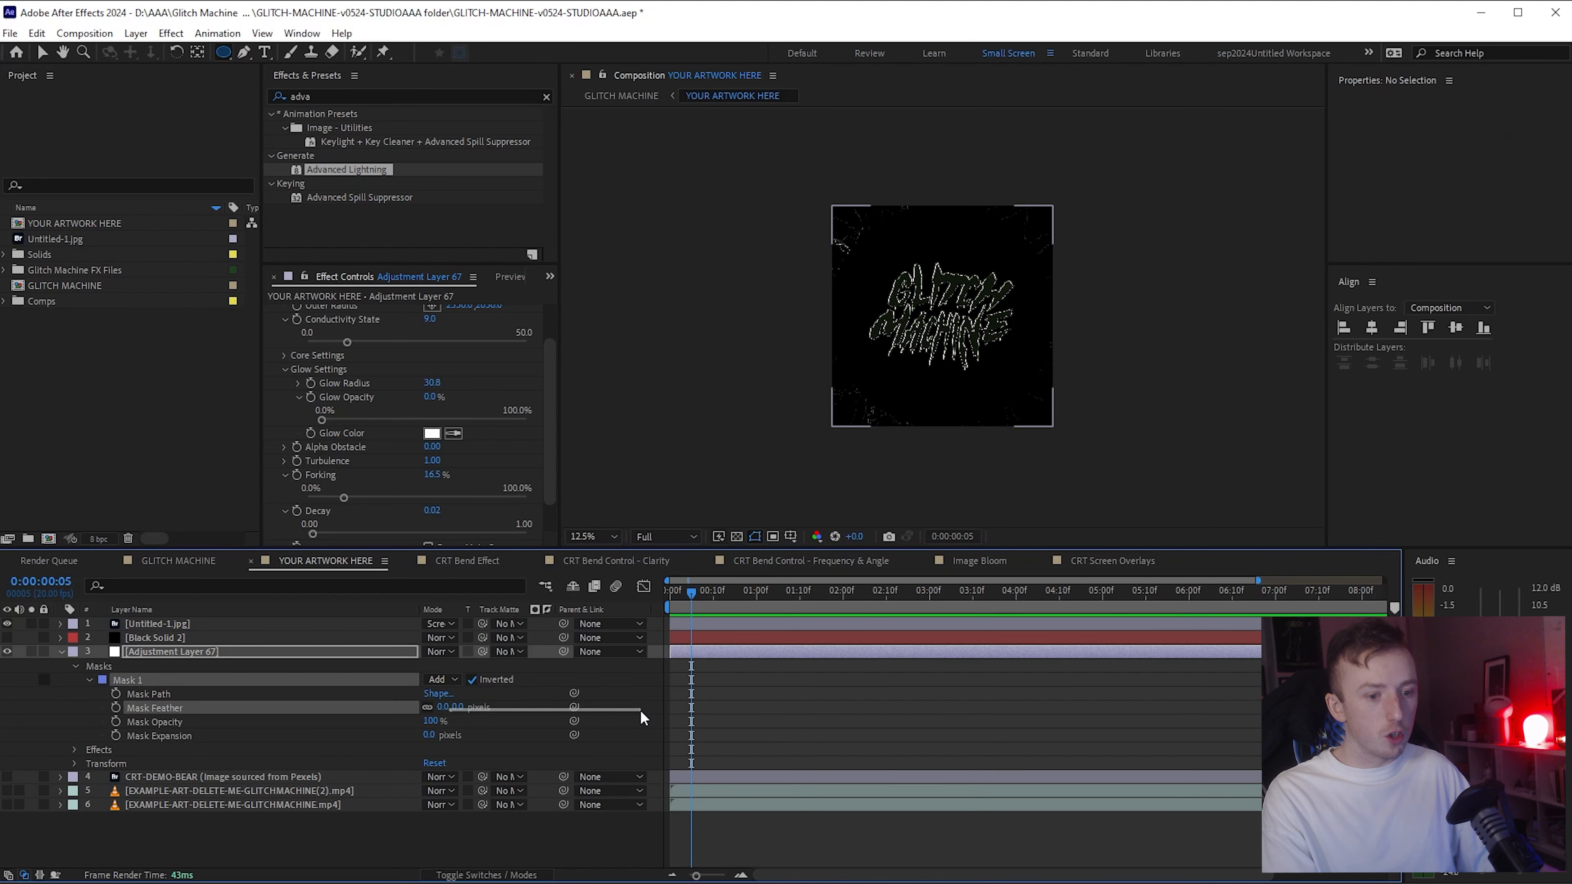
drag(441, 707, 720, 709)
key(period)
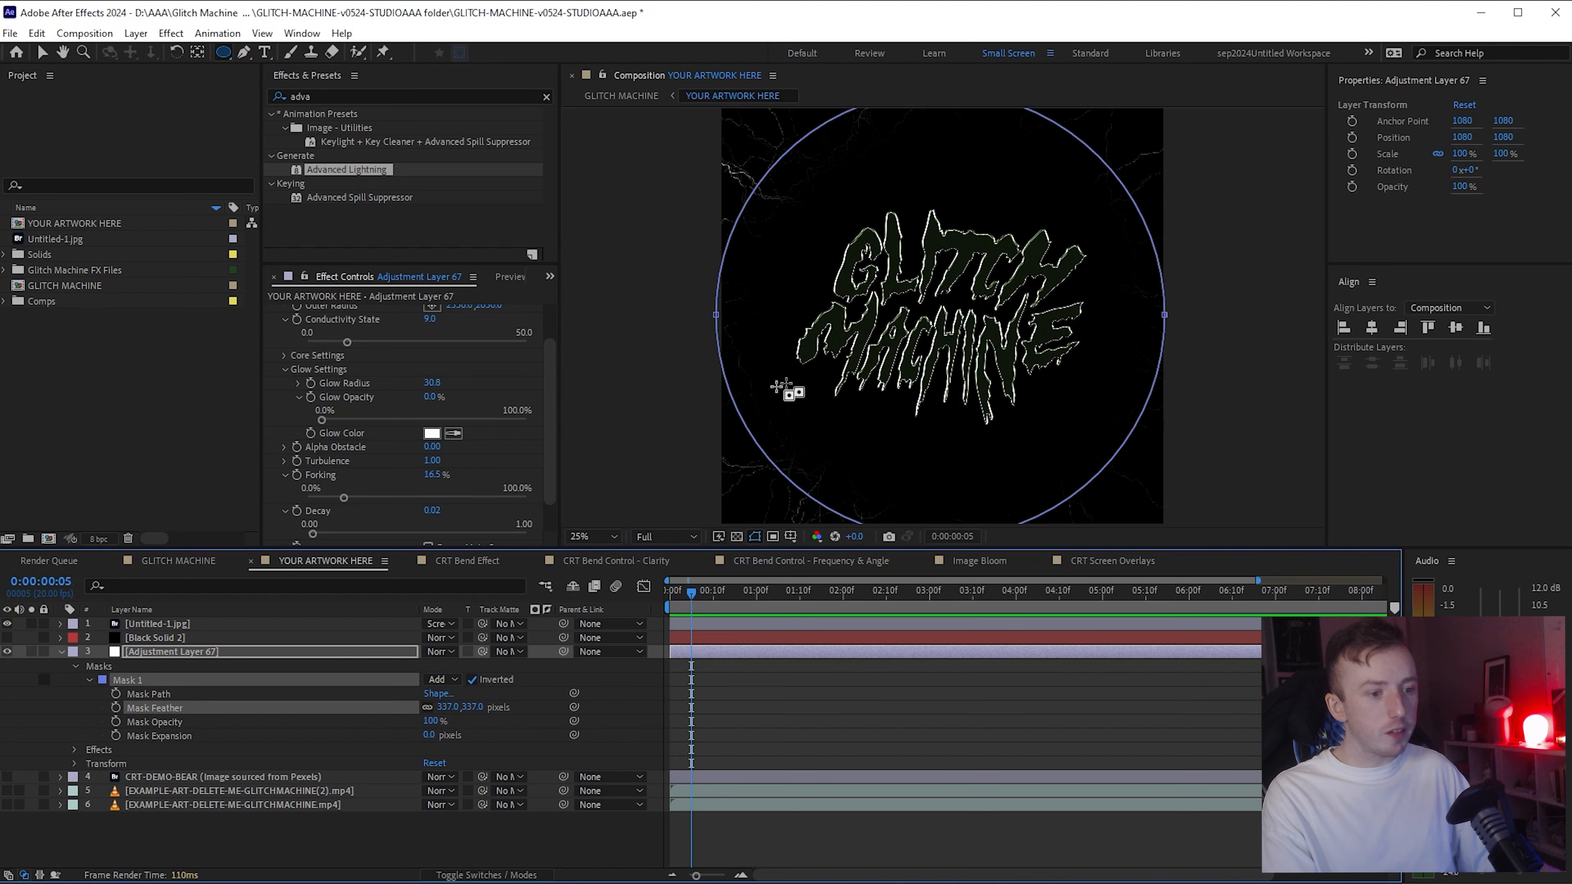
Step: Set the Mask Feather of the adjustment layer's circular mask to 380 pixels and return to the GLITCH MACHINE composition
drag(445, 707, 474, 709)
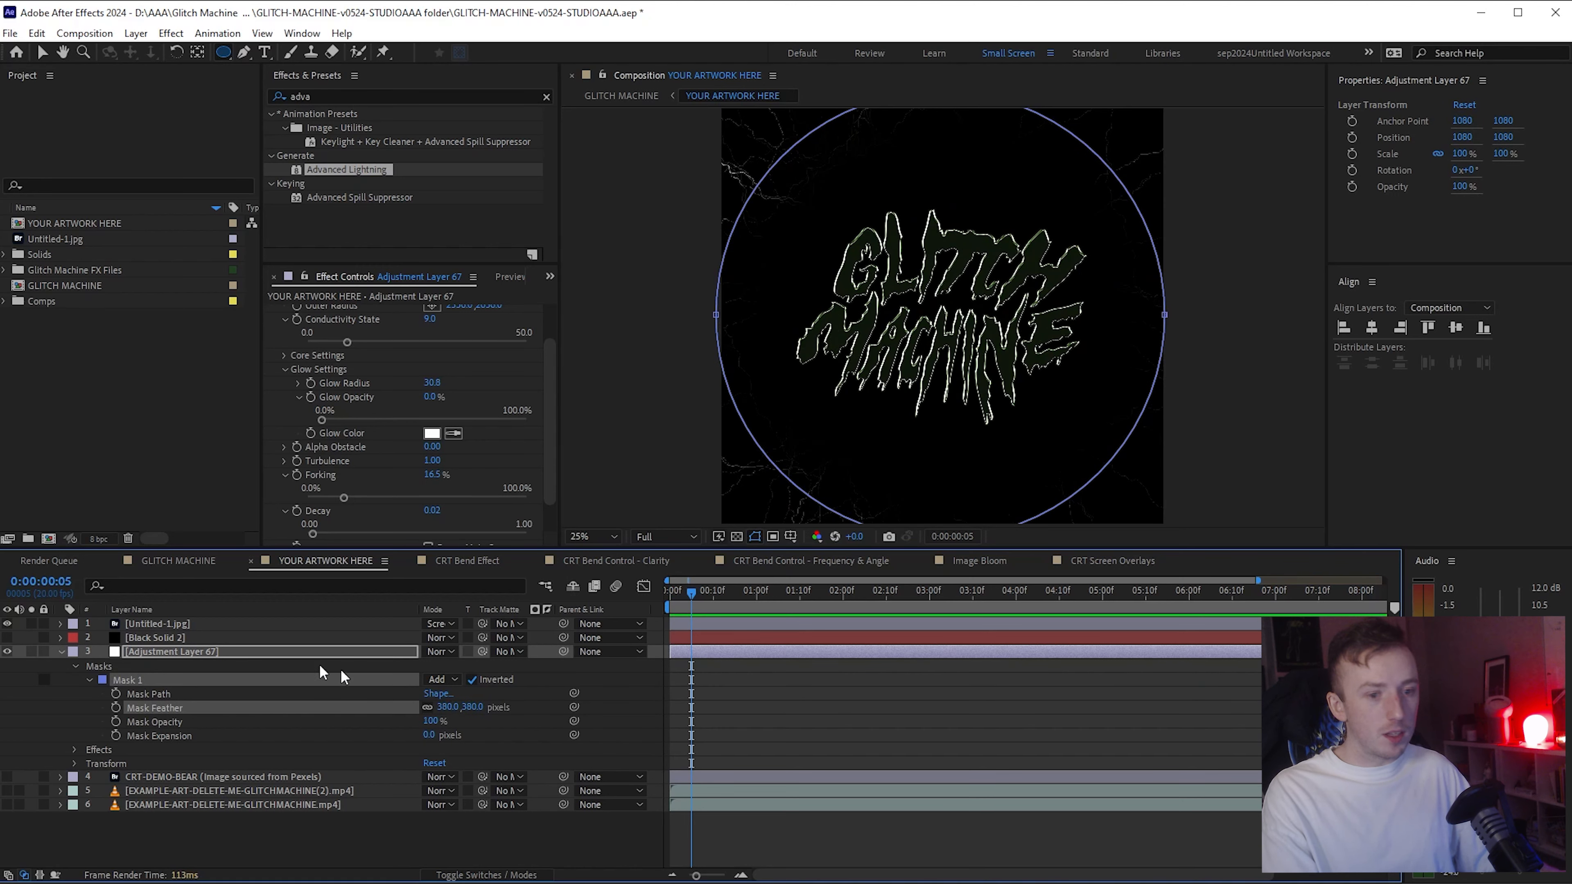
click(177, 560)
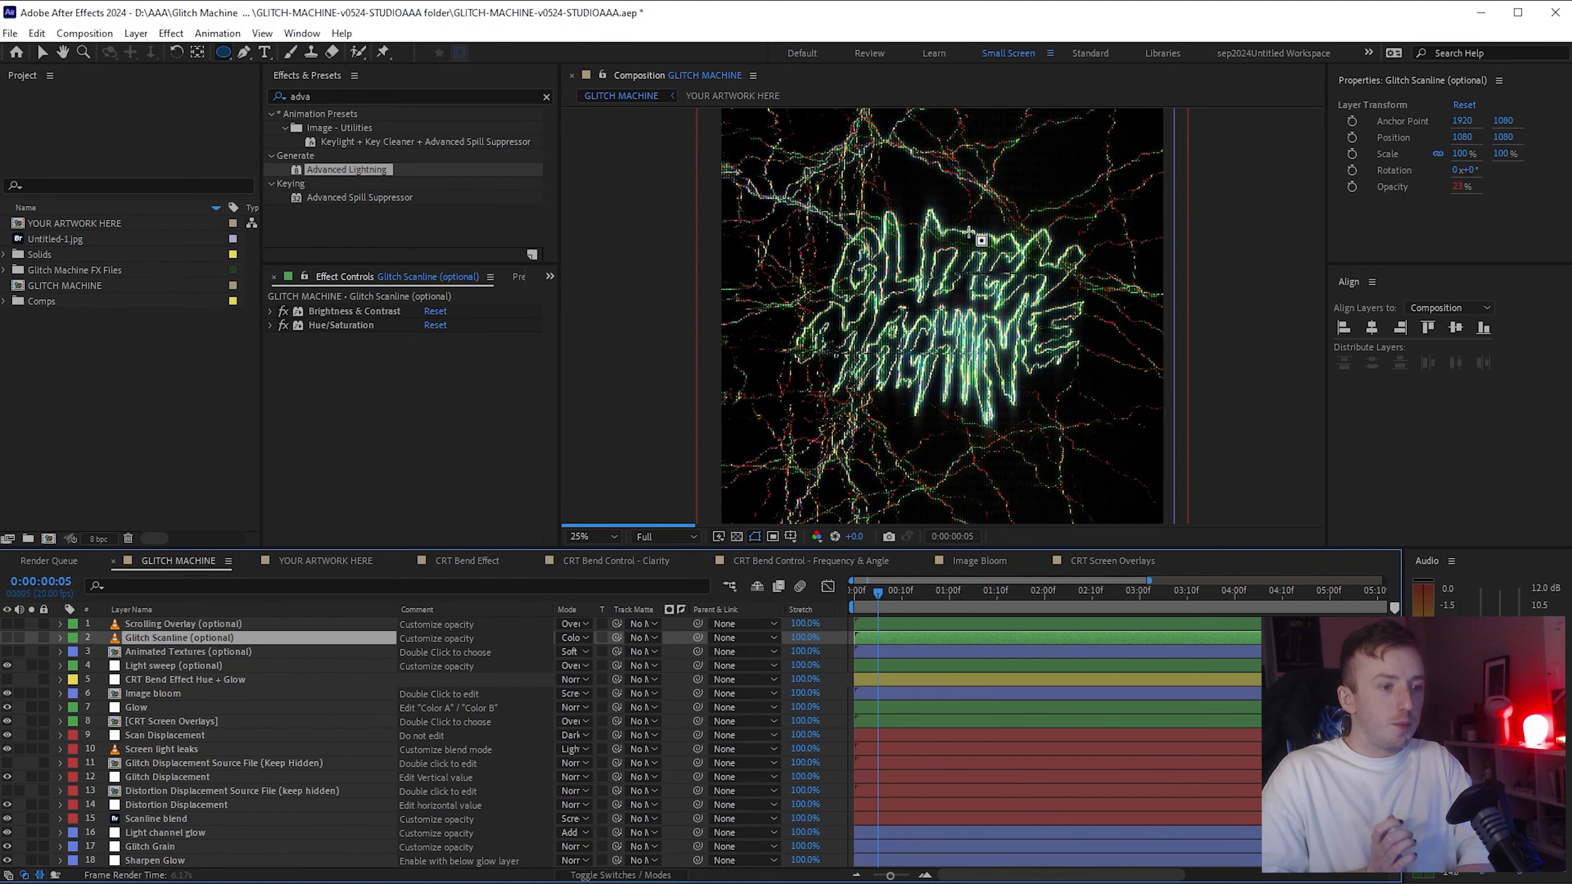
Step: Switch to the Selection tool and toggle the visibility of the Editable Chromatic Aberration layer
scroll(70, 819, down, 5)
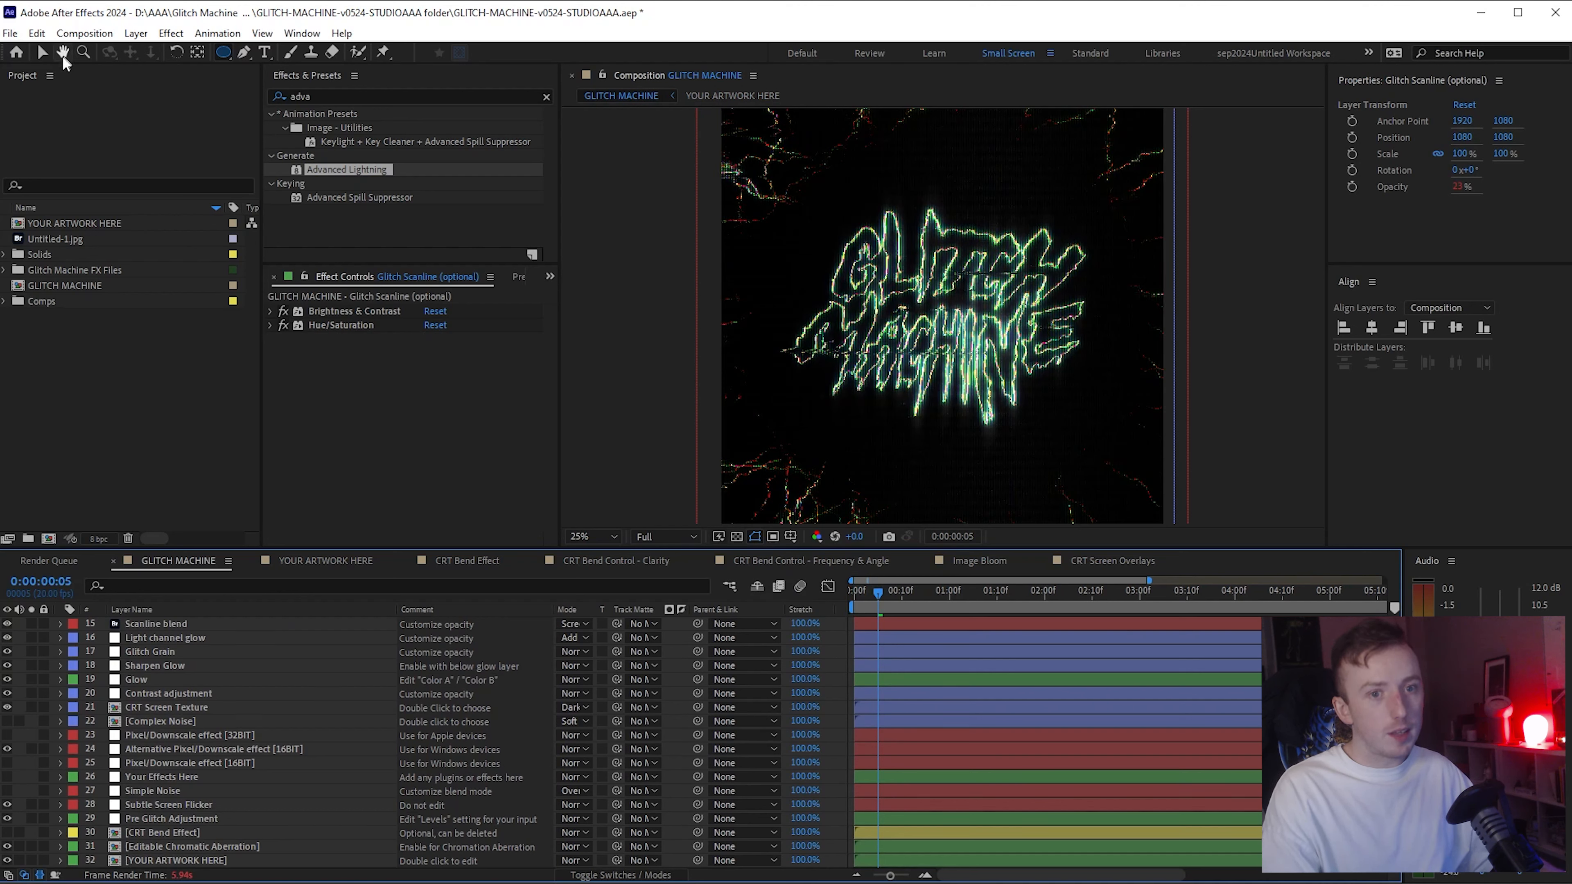
click(42, 53)
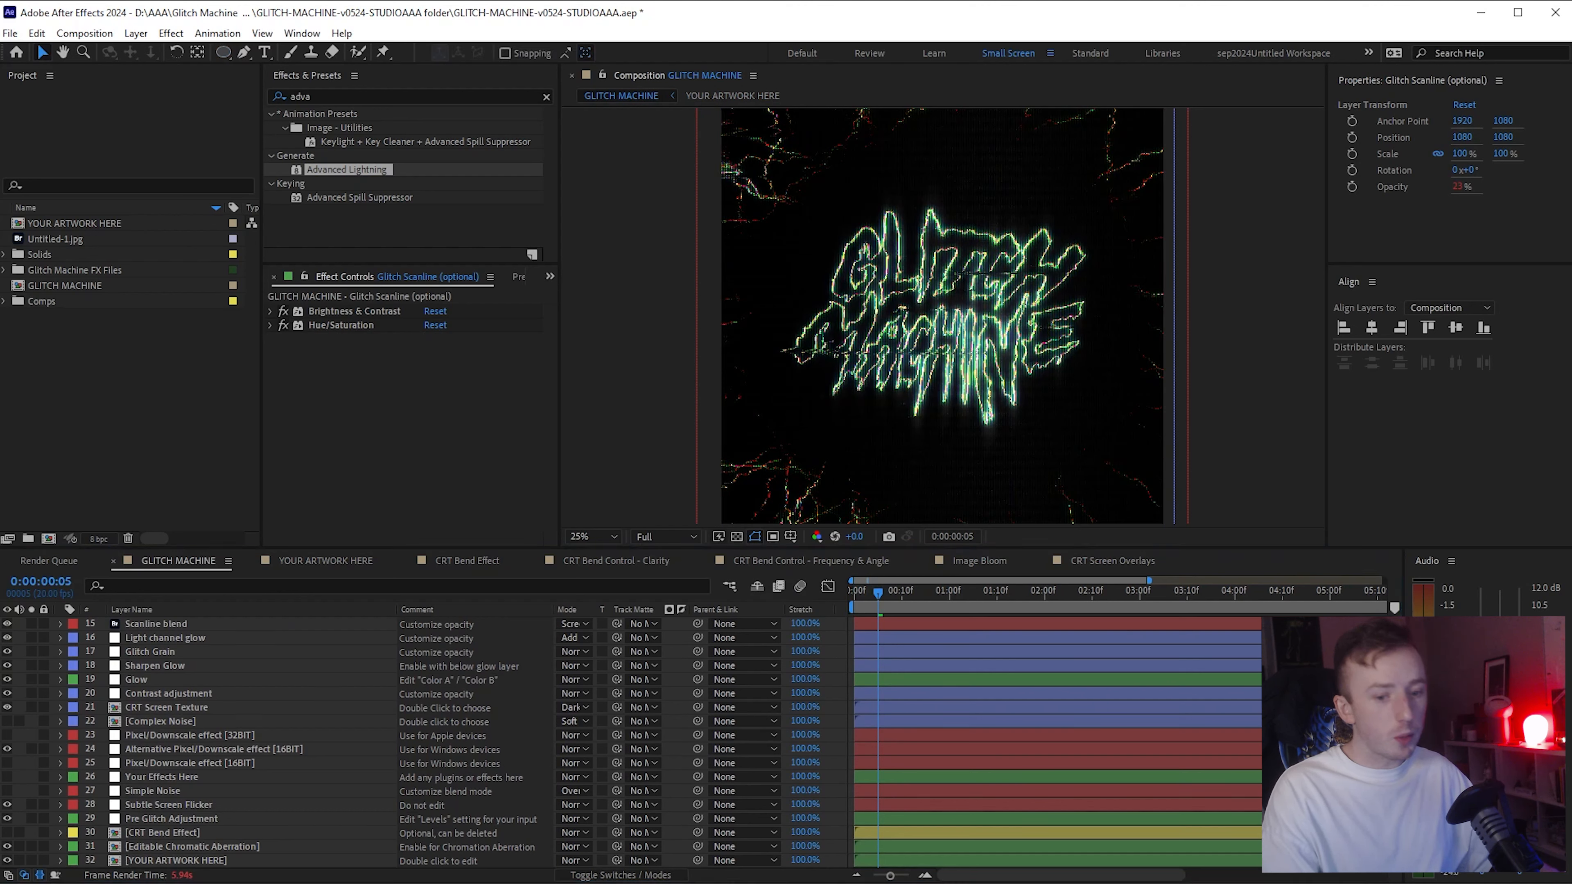
click(7, 847)
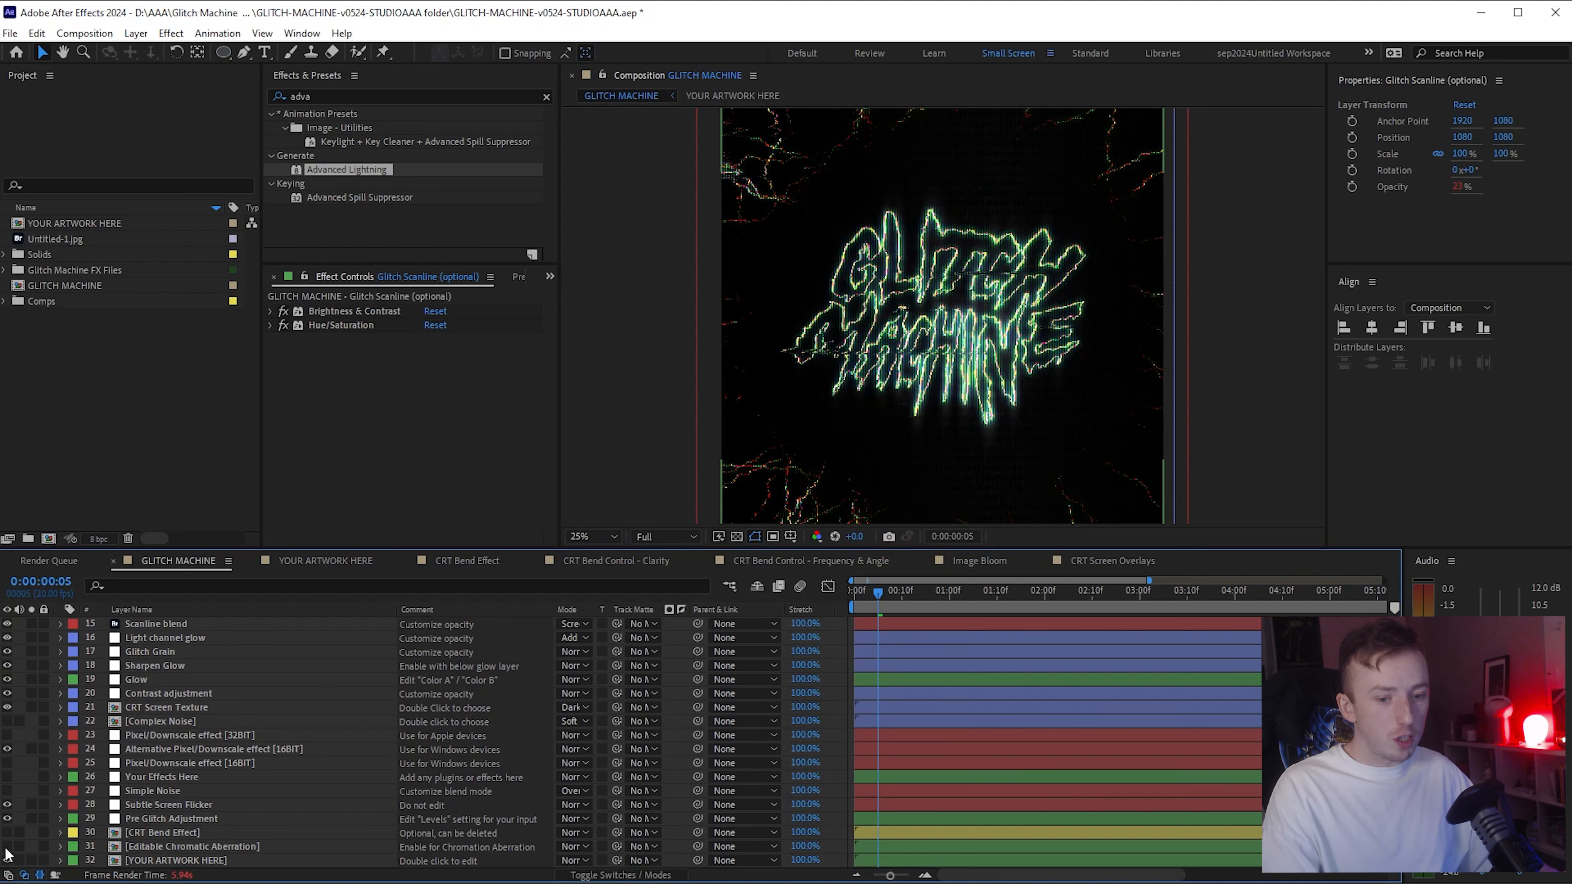
Step: Delete the Glow effect from the CRT Bend Effect Hue + Glow layer and shift its Colorize Hue to yellow-green
click(1086, 280)
drag(999, 547, 999, 569)
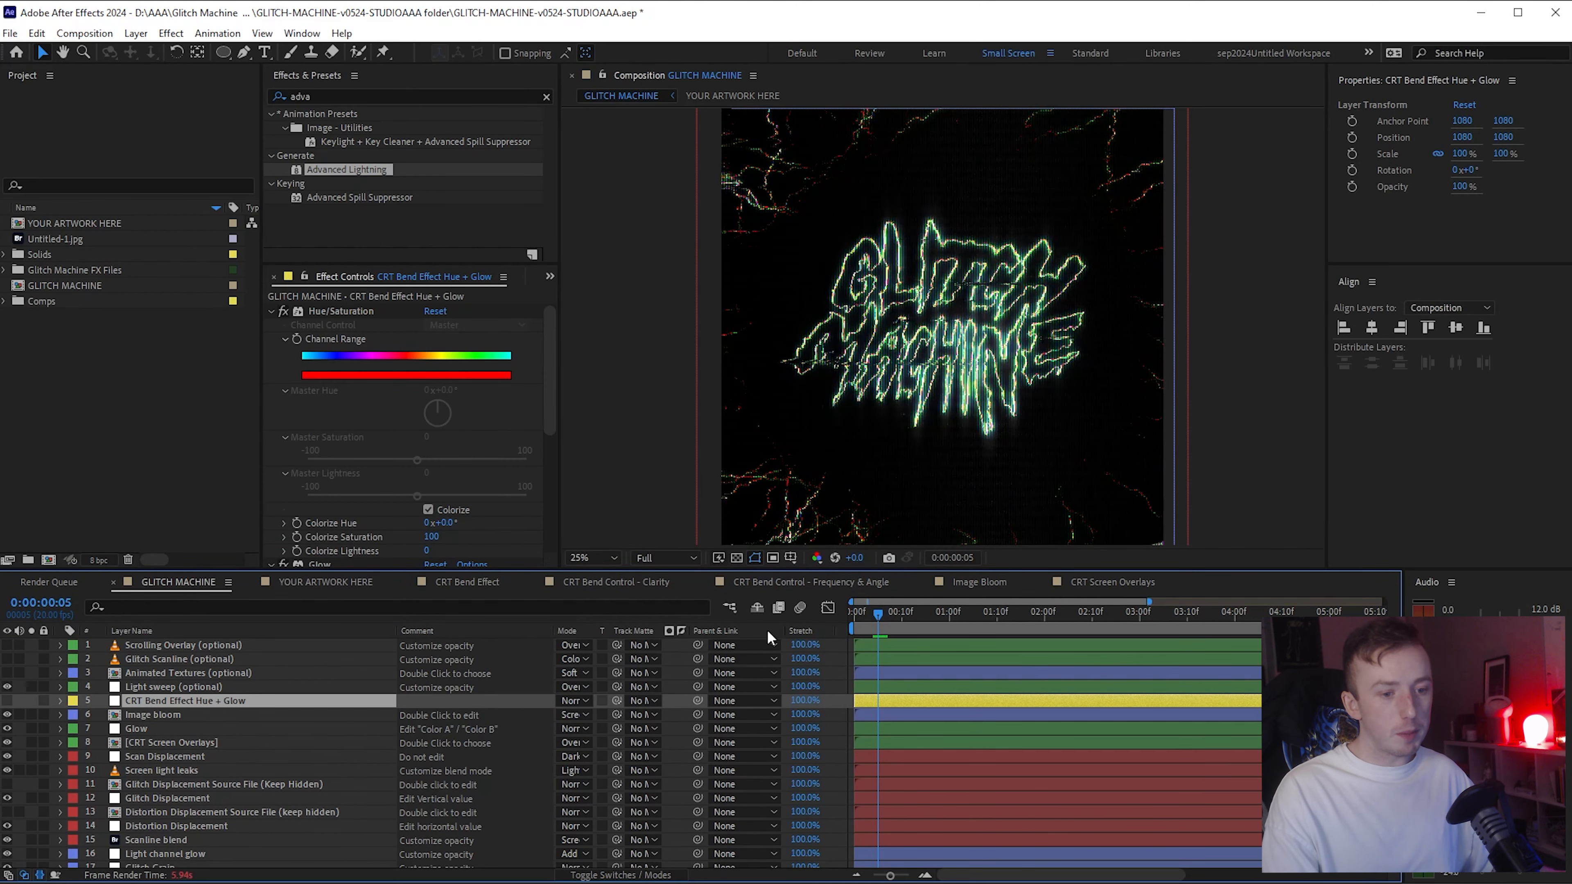
drag(1081, 569, 1132, 796)
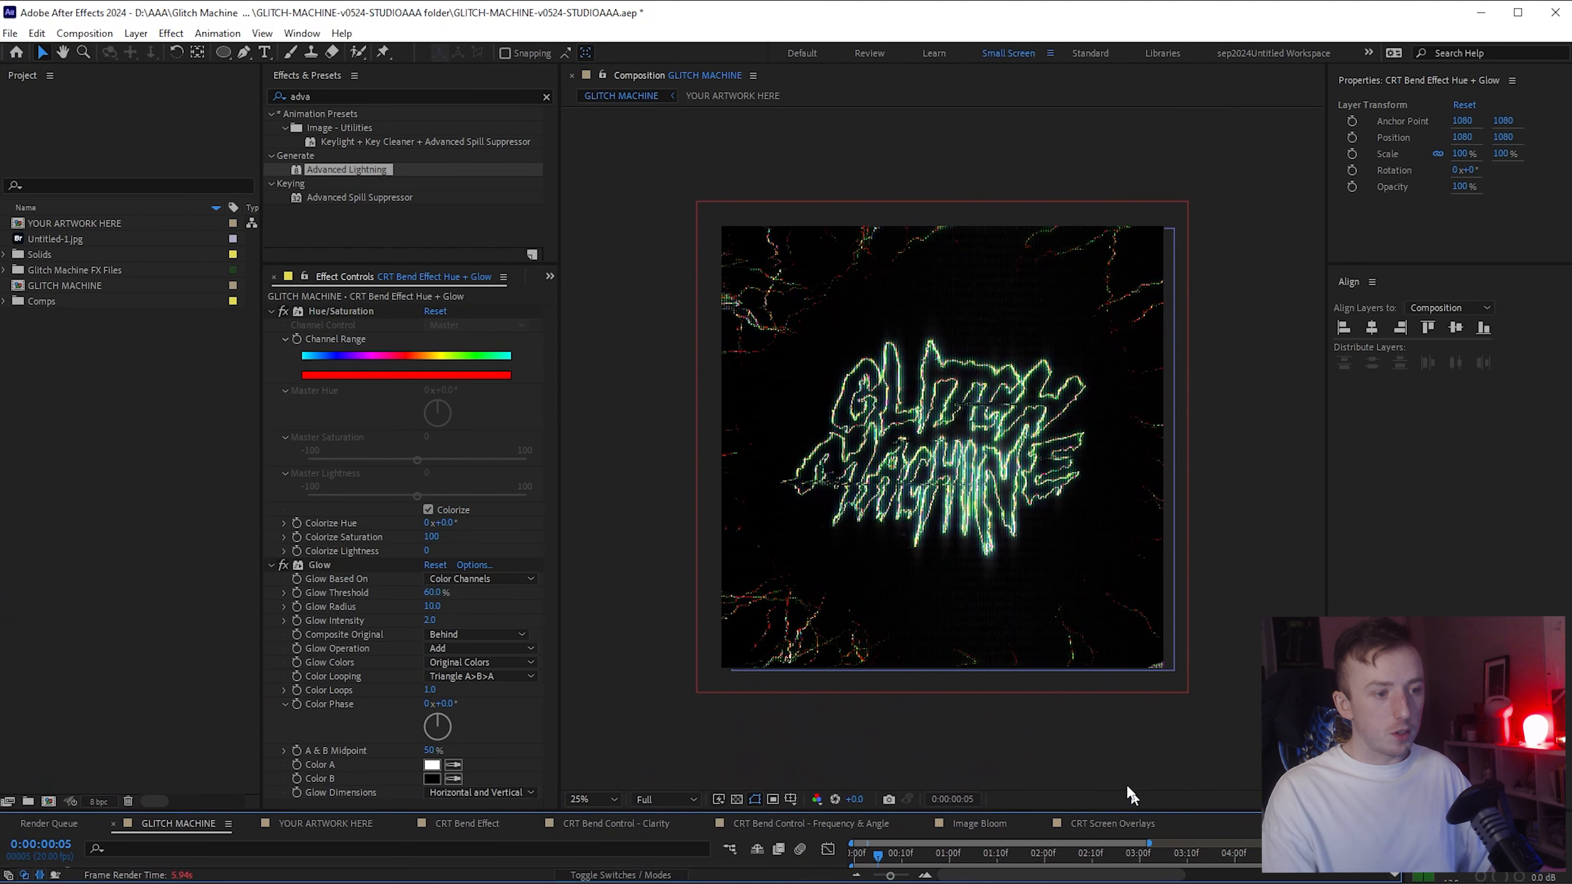
click(592, 799)
click(635, 532)
drag(606, 812, 607, 769)
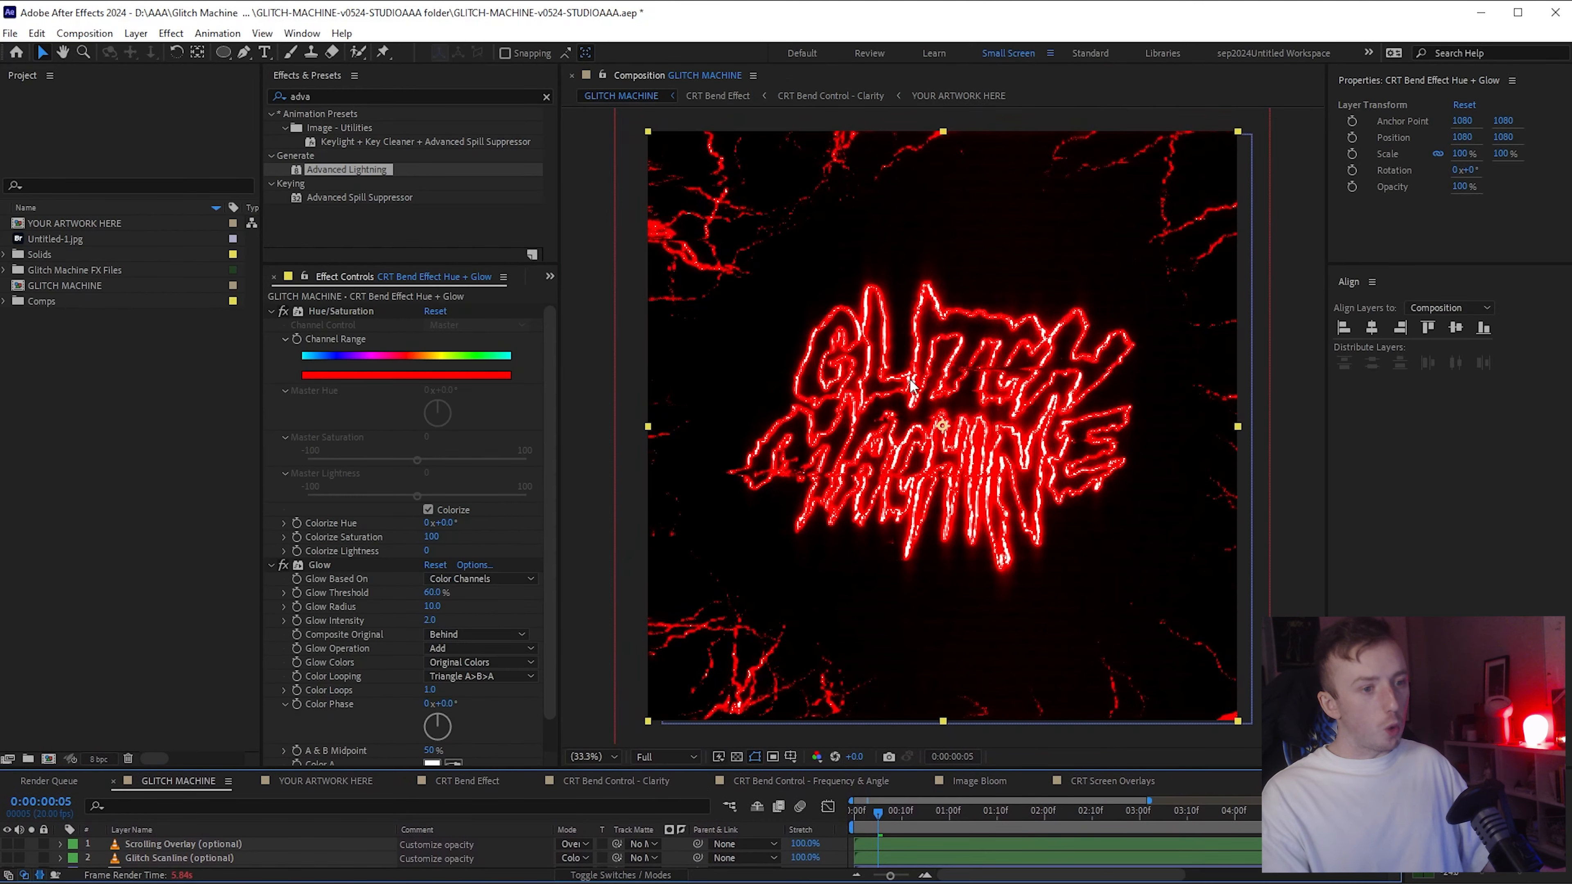
click(319, 564)
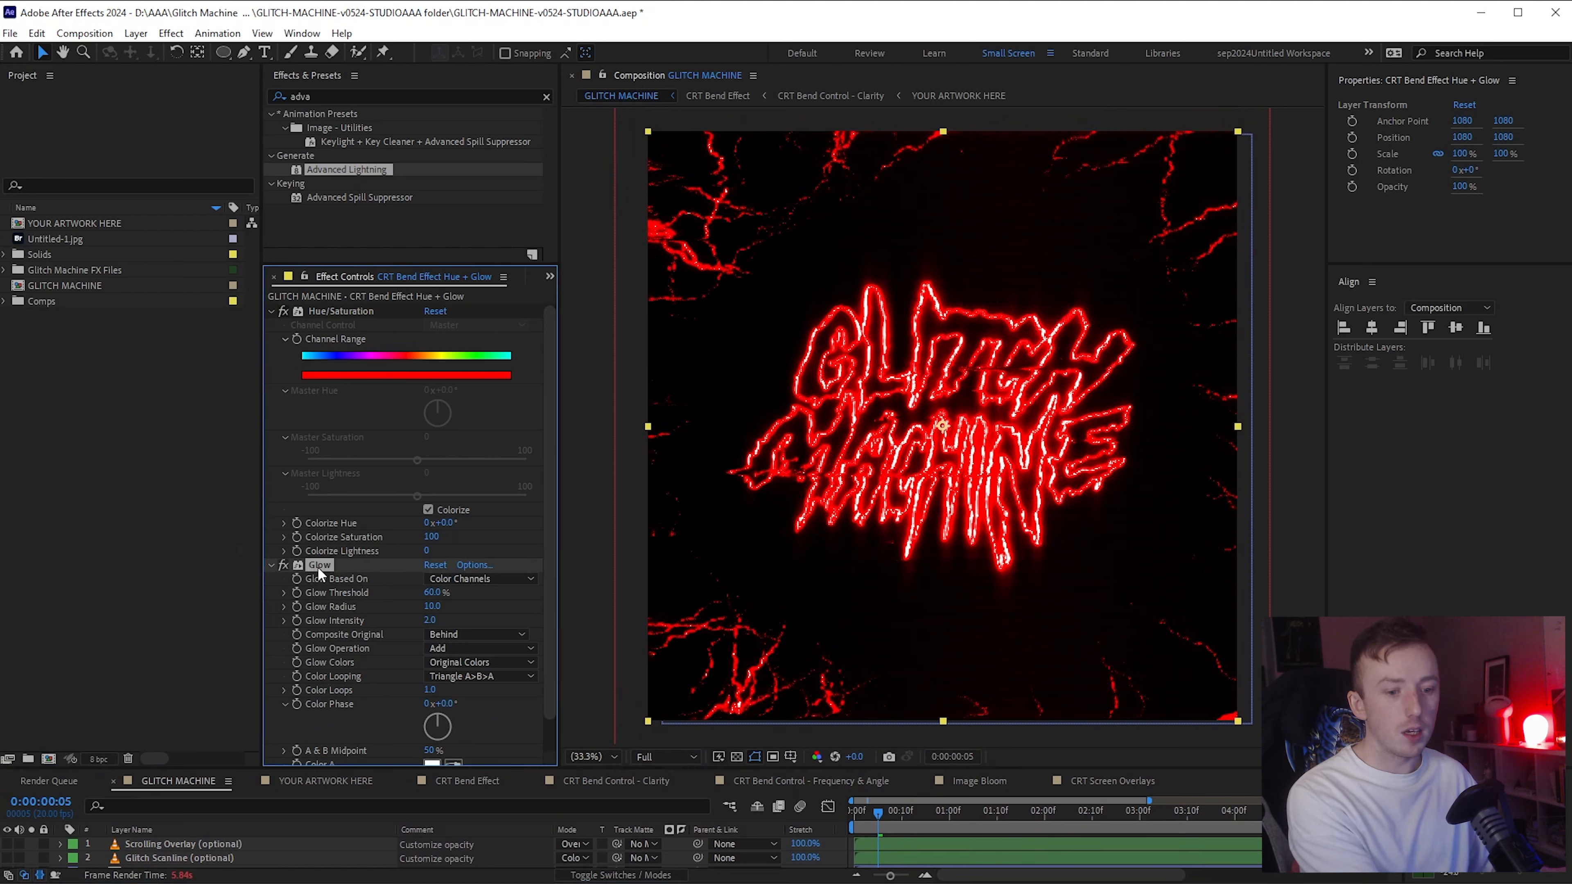
key(Delete)
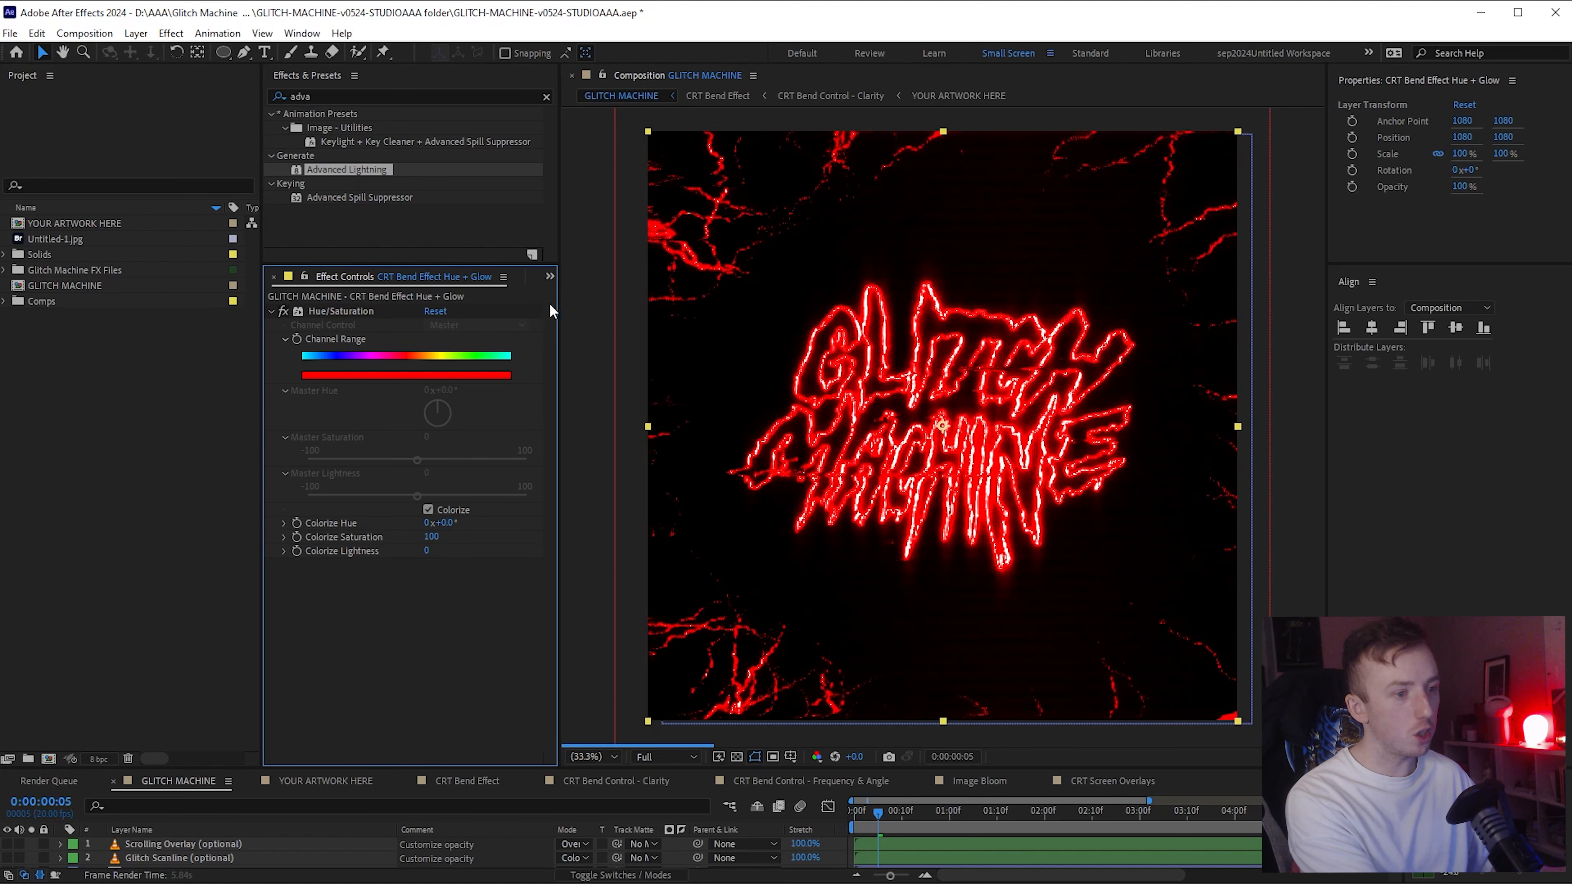
drag(441, 523, 473, 524)
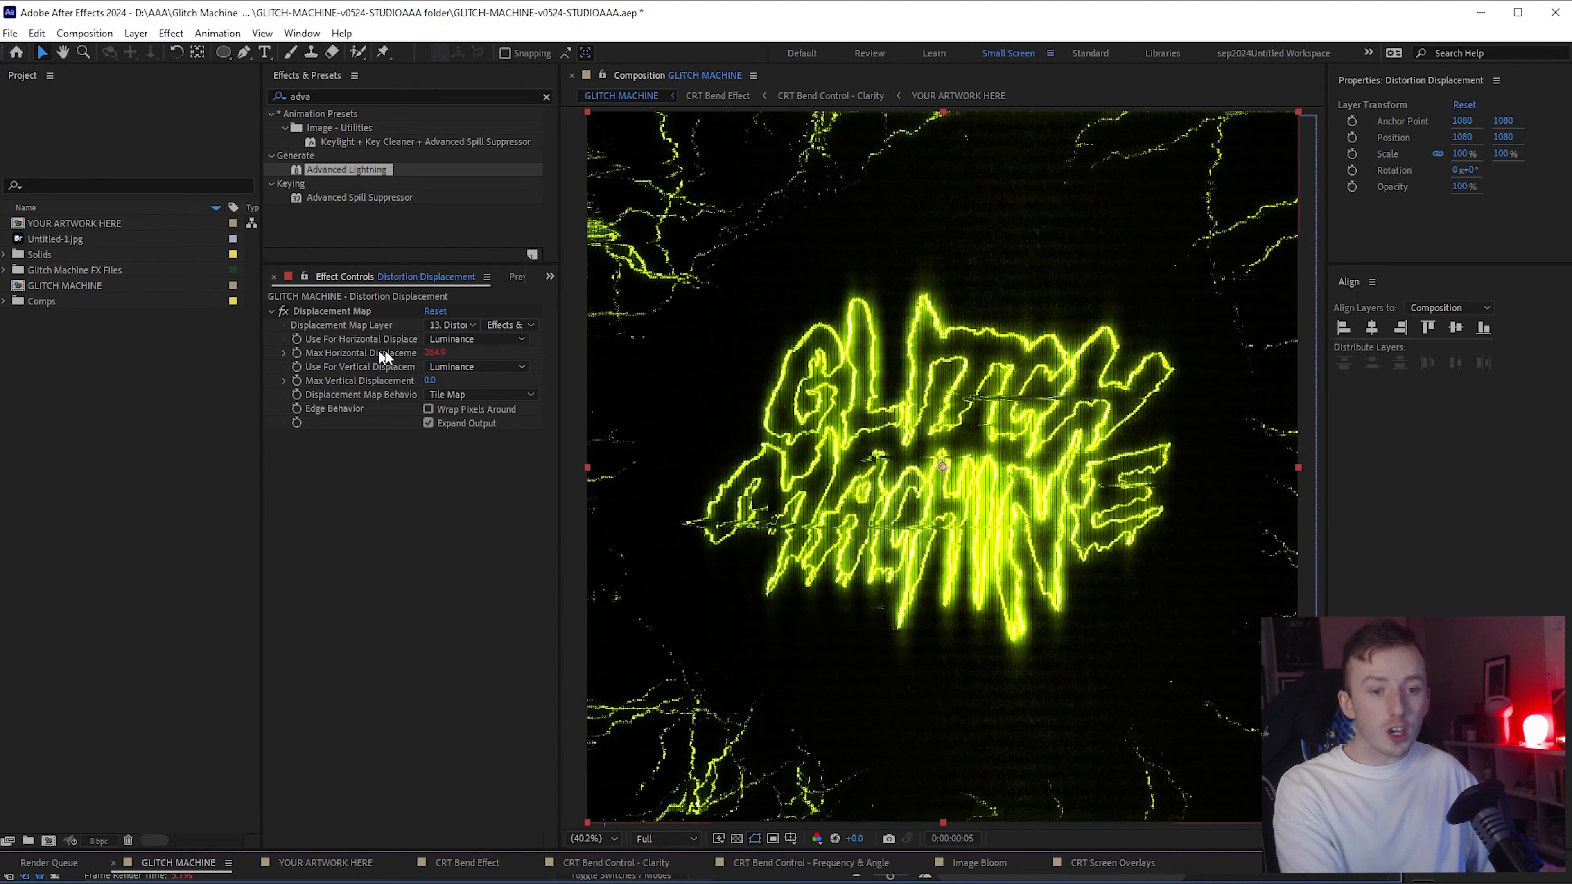
Step: Strongly increase the Max Horizontal Displacement of the Displacement Map on the Distortion Displacement layer
drag(434, 352, 774, 356)
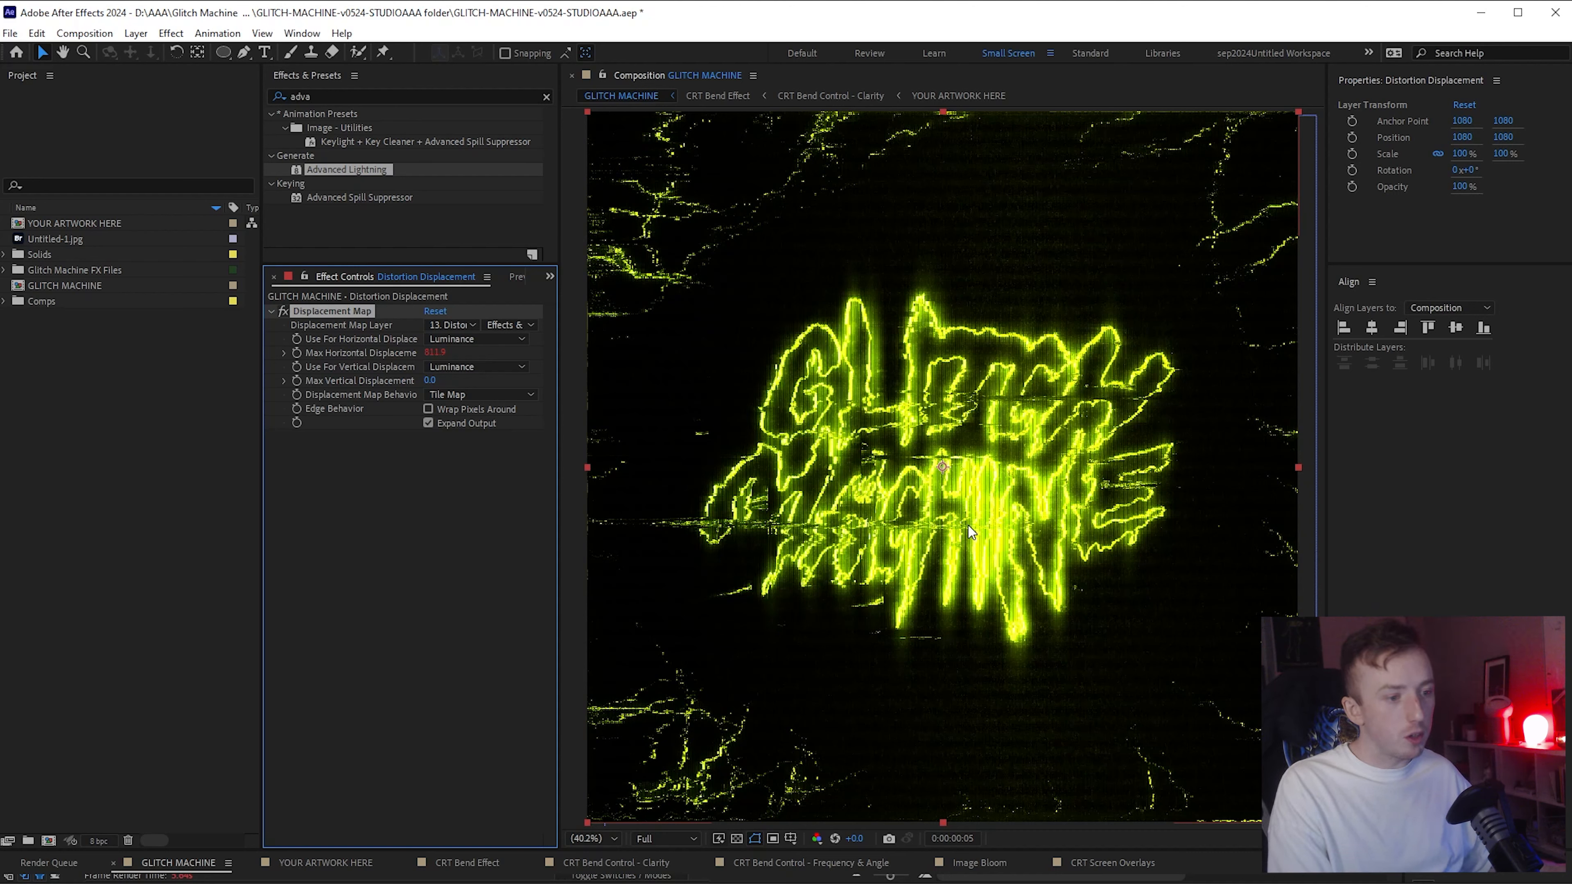
click(86, 34)
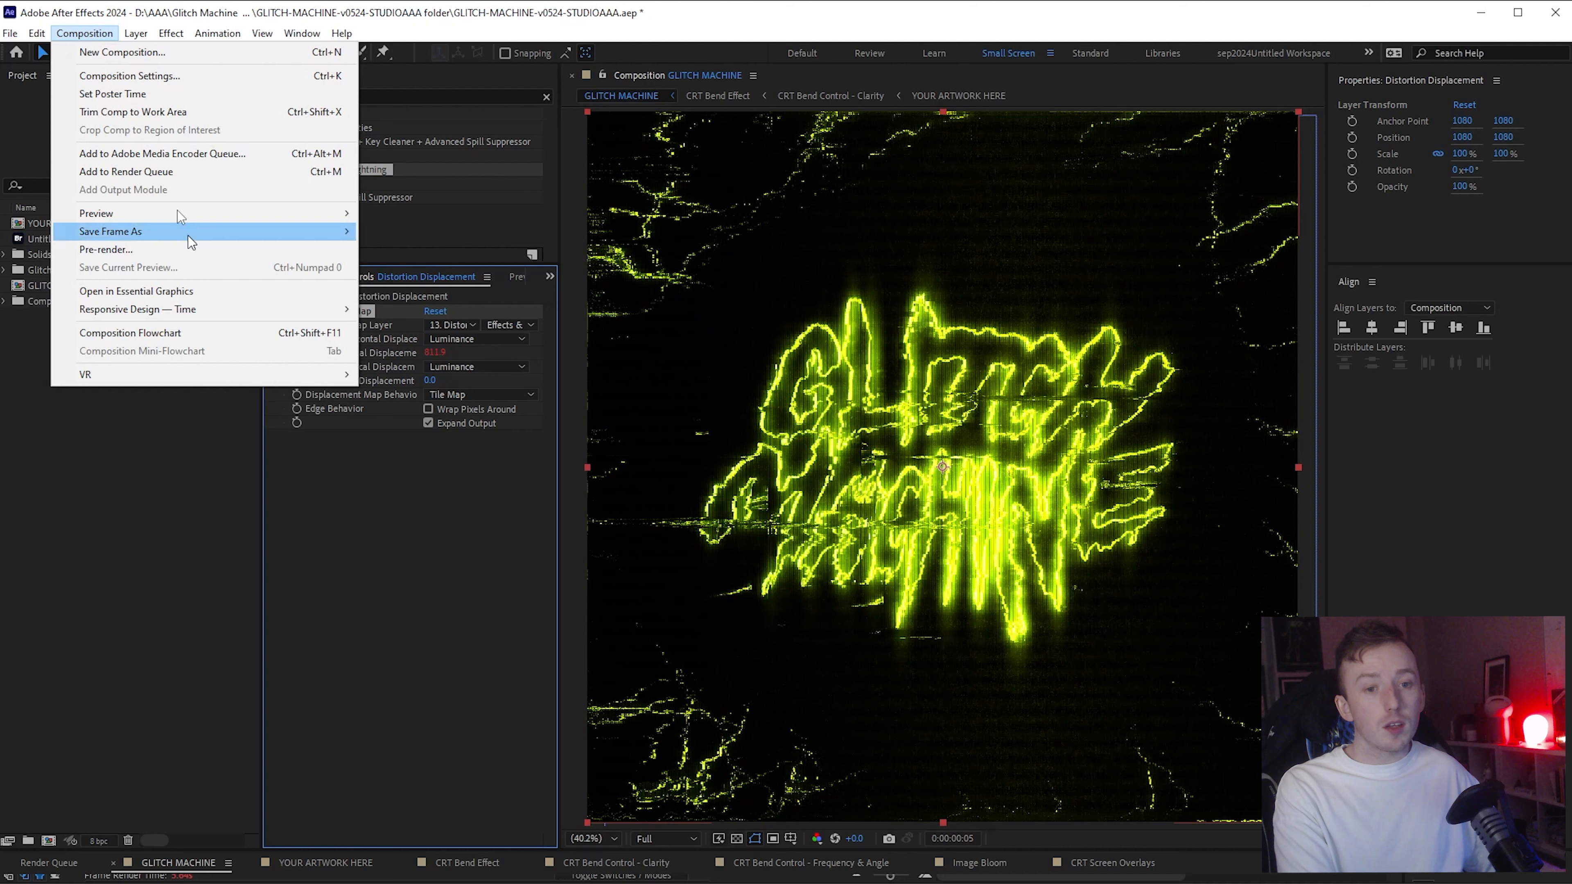
click(116, 512)
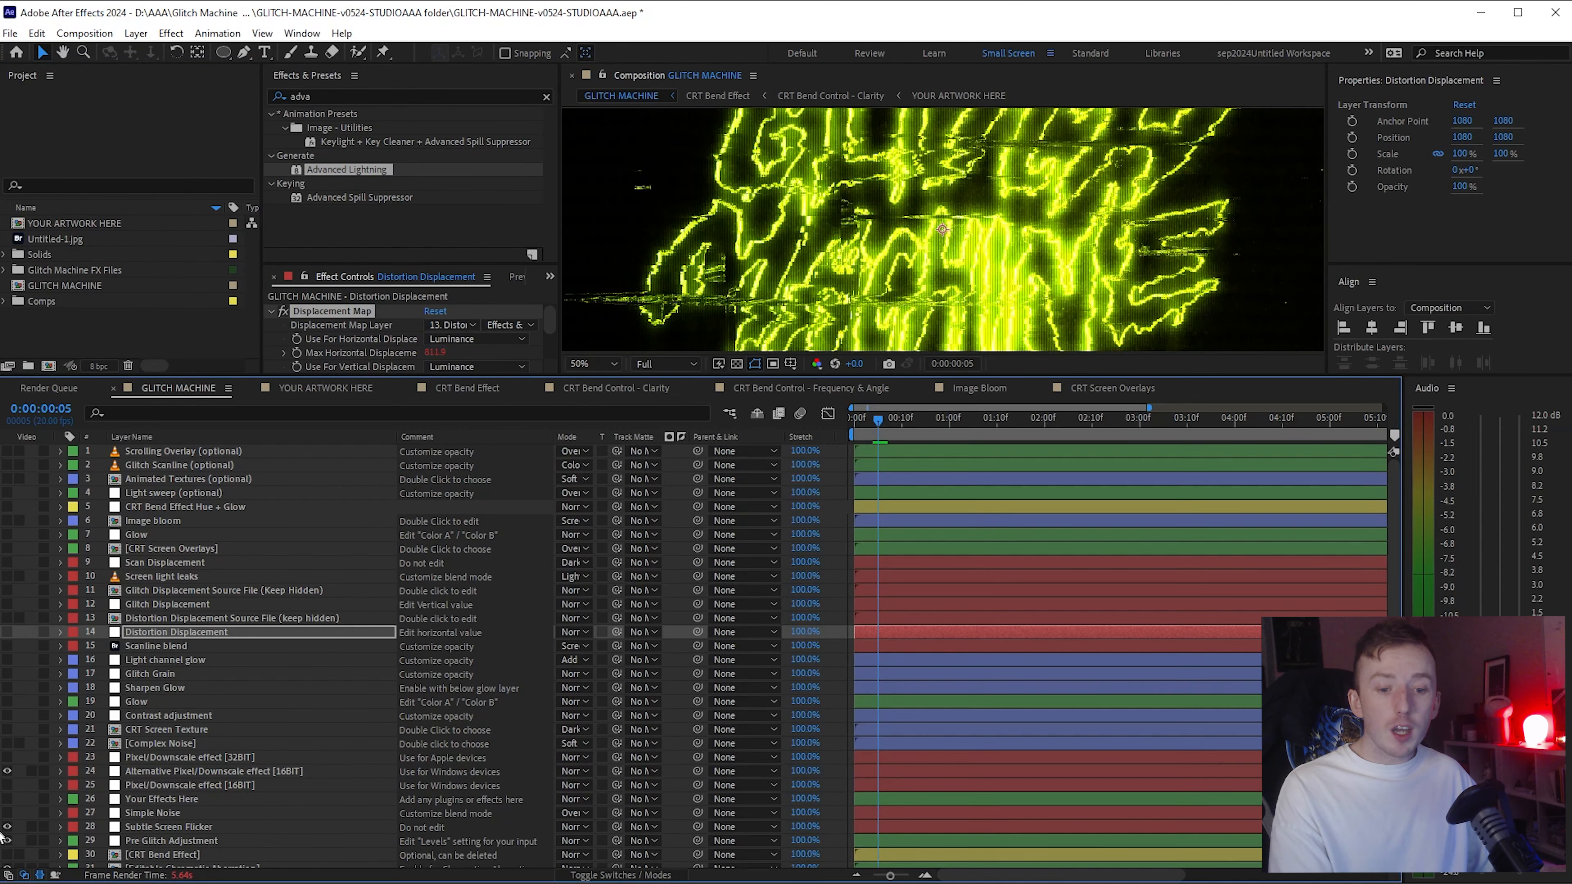
Step: Hide the effect layers above Editable Chromatic Aberration in GLITCH MACHINE and open the YOUR ARTWORK HERE composition
scroll(359, 682, down, 1)
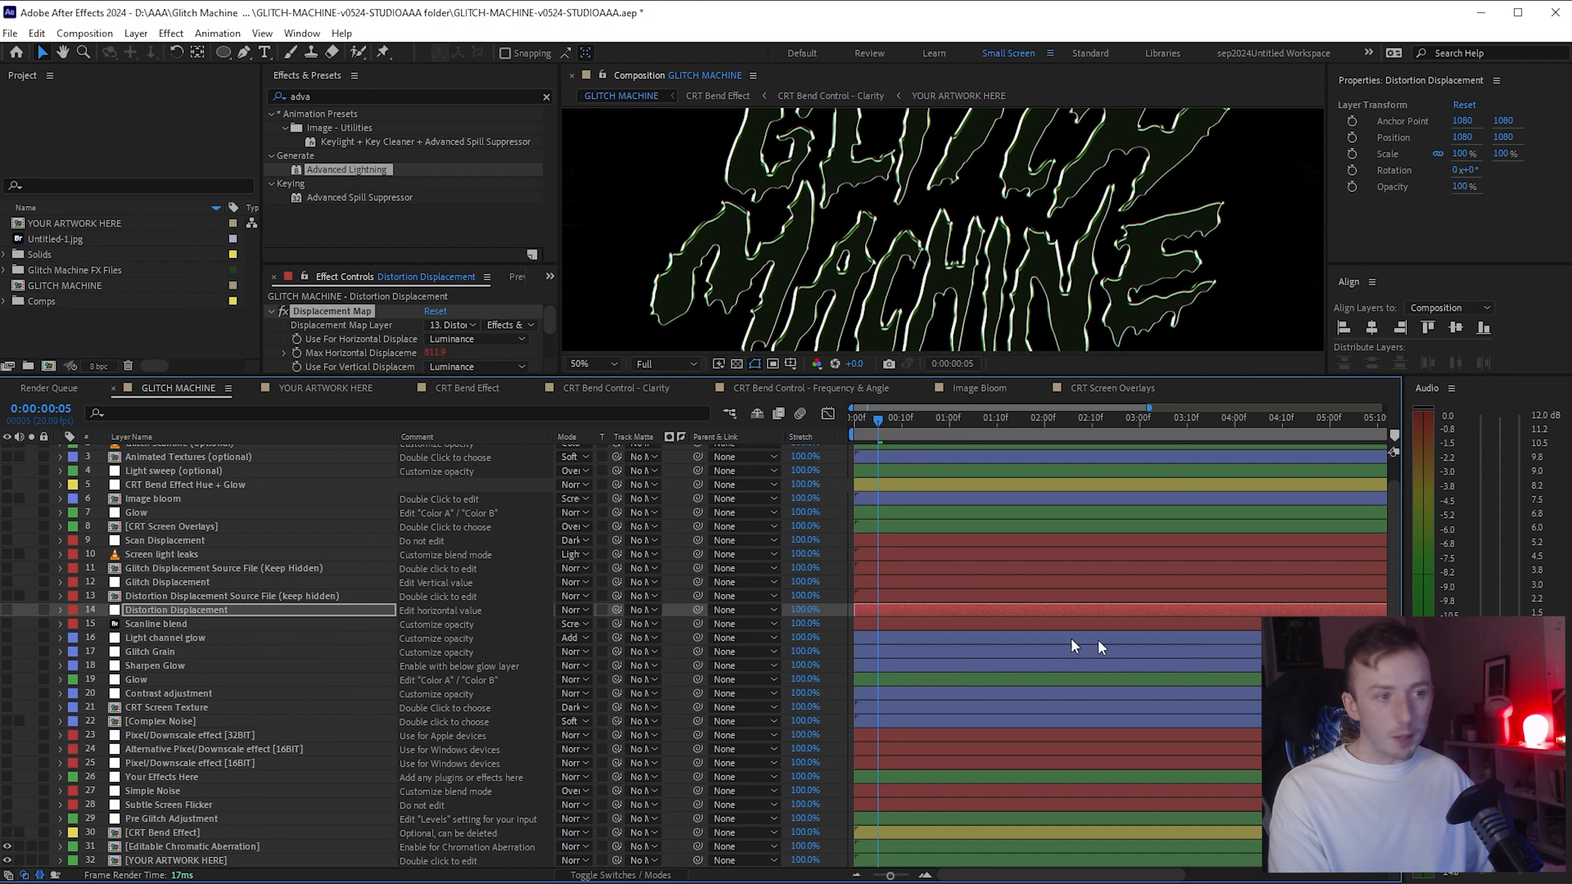
click(322, 388)
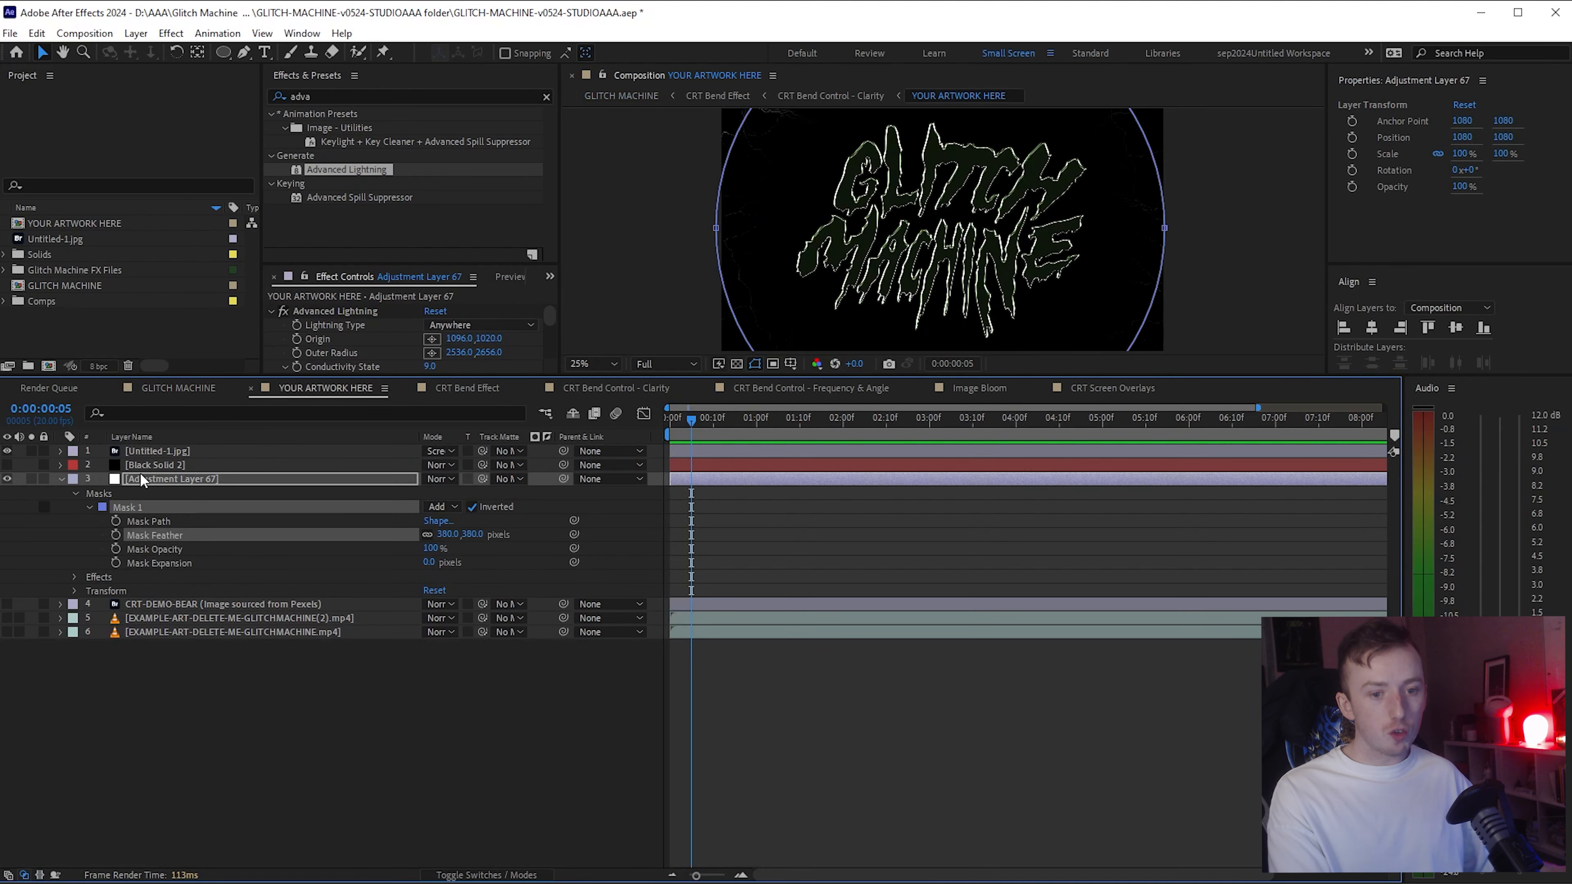
click(130, 456)
key(Delete)
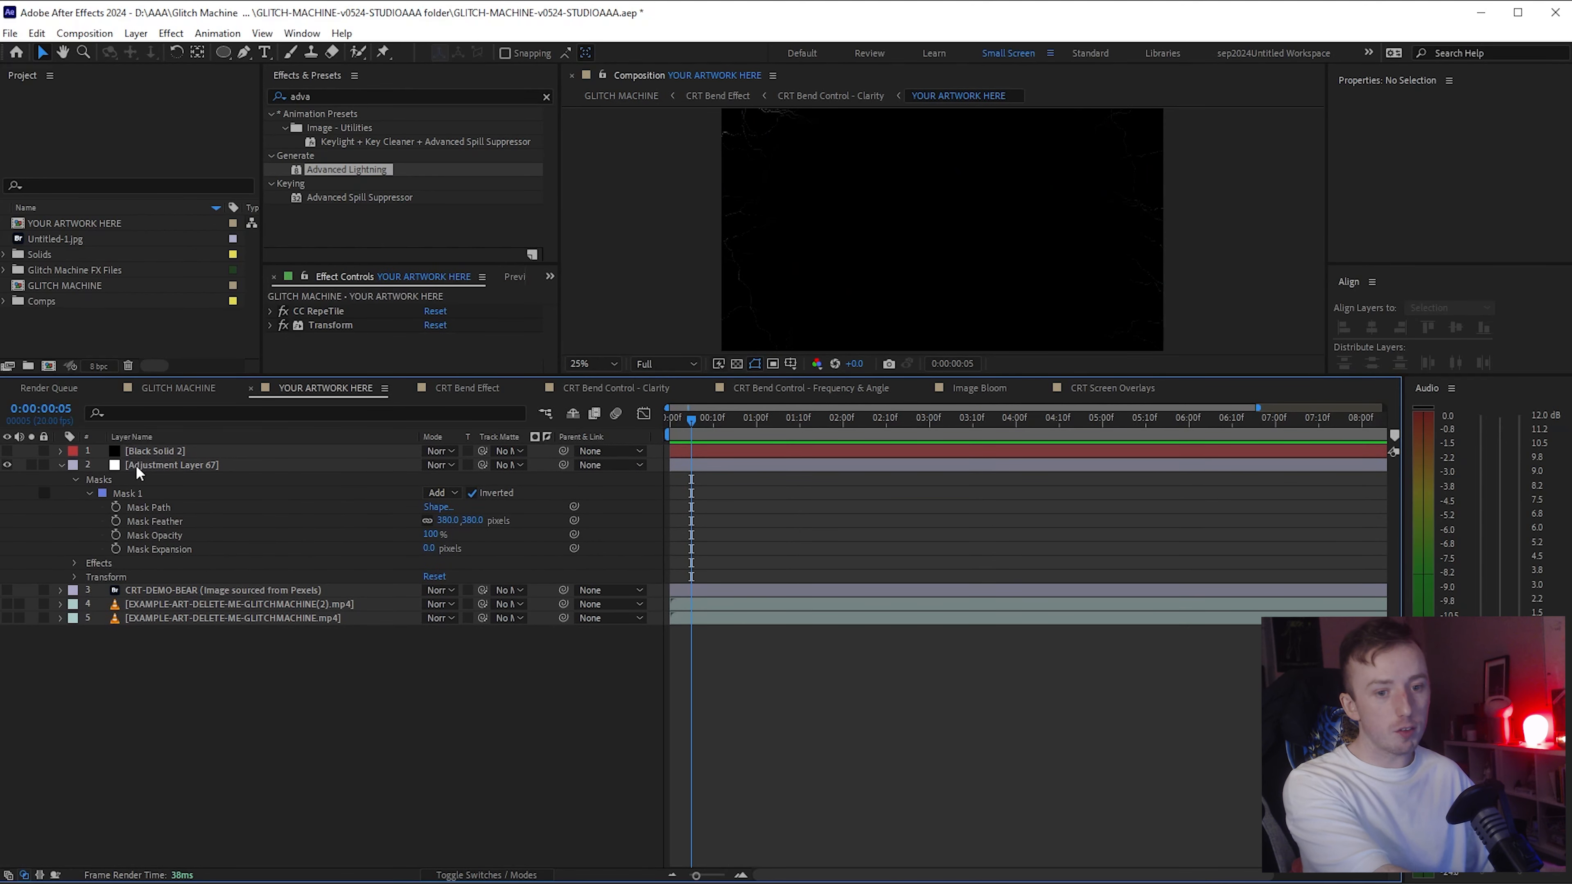
click(139, 453)
key(Delete)
key(ctrl+z)
key(ctrl+z)
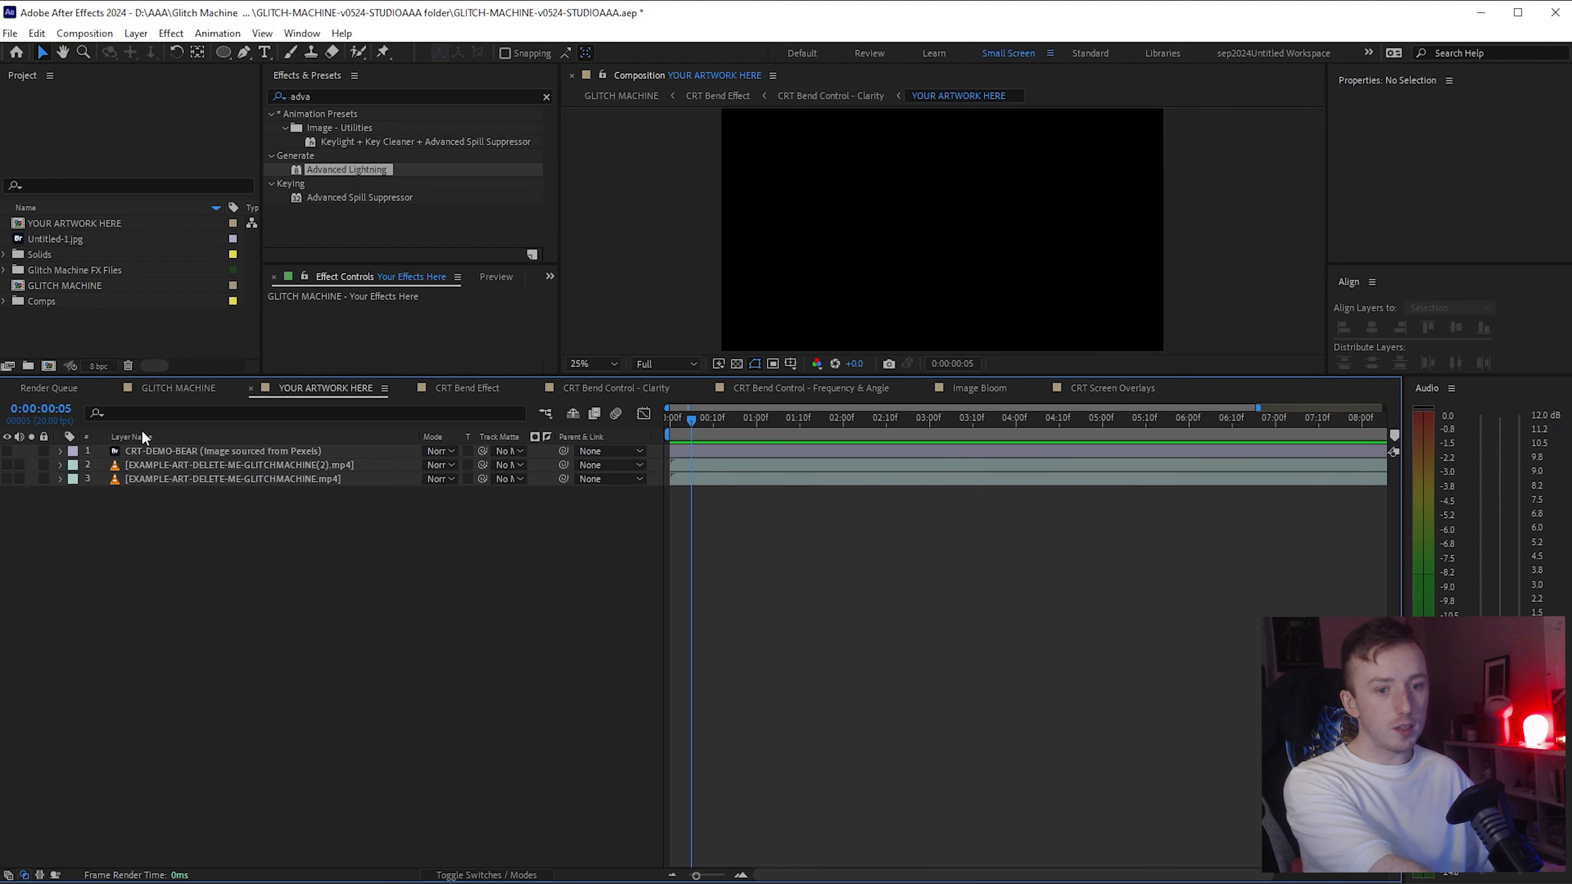
Step: Delete the effect applied to the Untitled-1.jpg artwork layer
click(325, 313)
key(Delete)
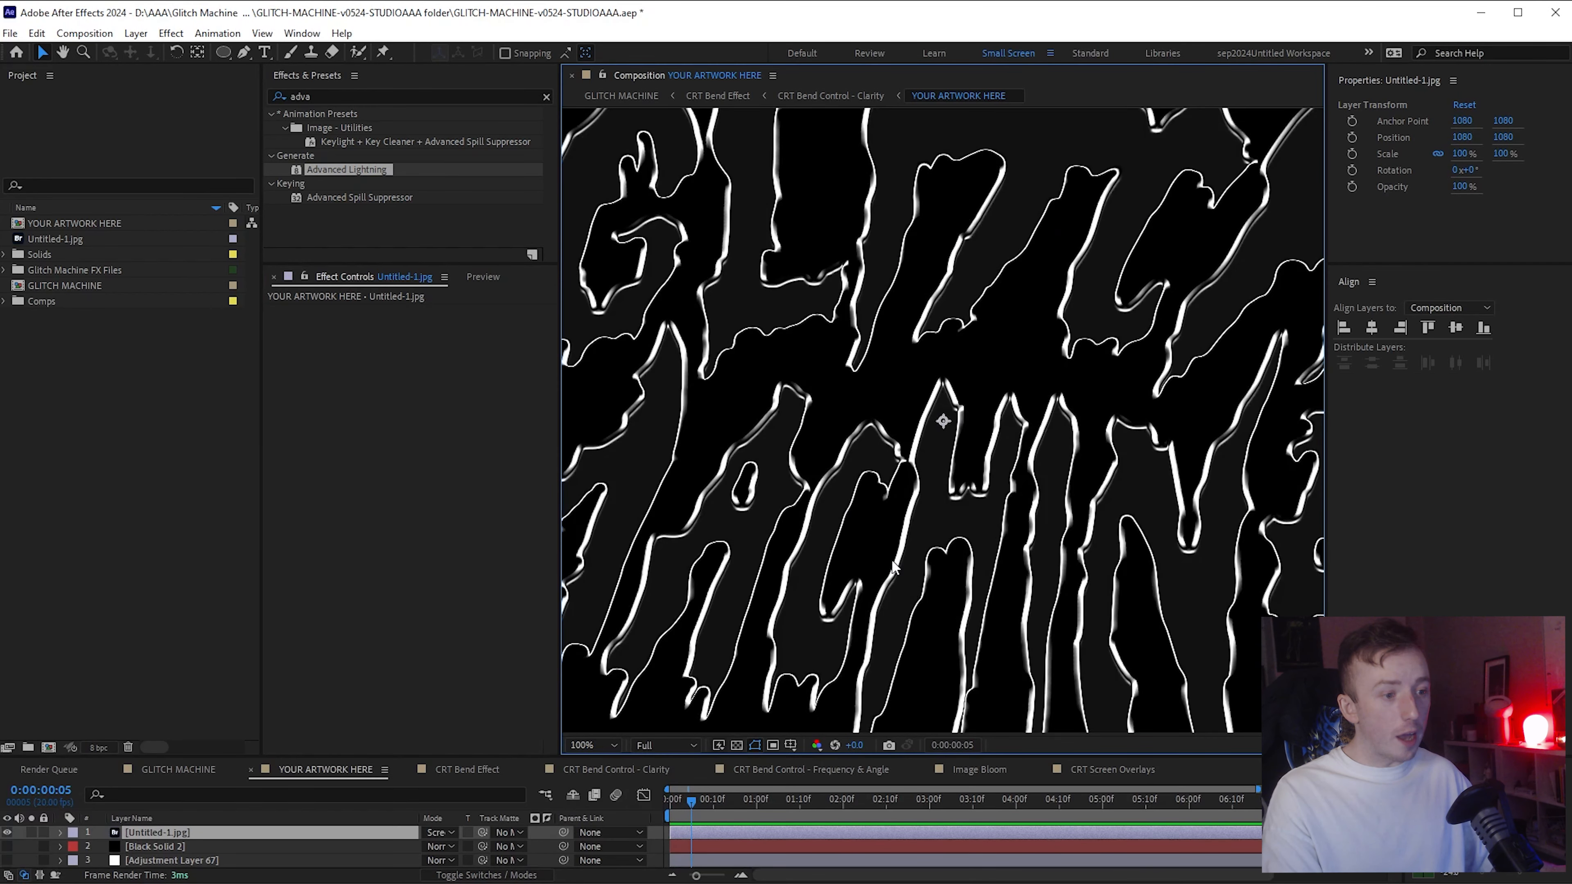
scroll(890, 548, down, 1)
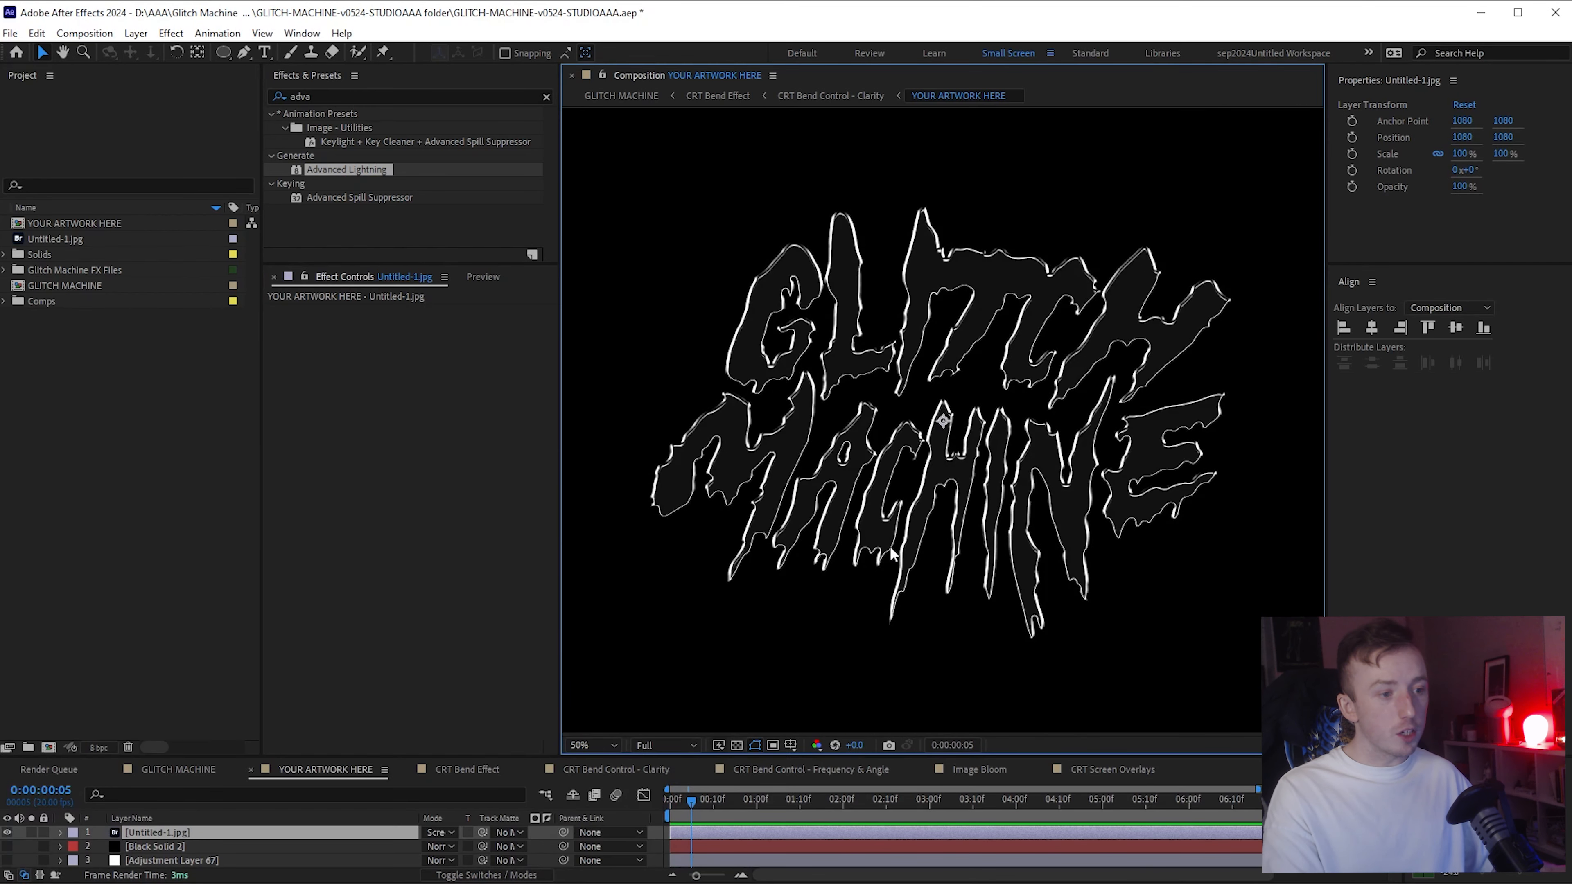
Step: Show the Alternative Pixel/Downscale effect [16BIT] and CRT Screen Texture layers in the GLITCH MACHINE composition
click(179, 769)
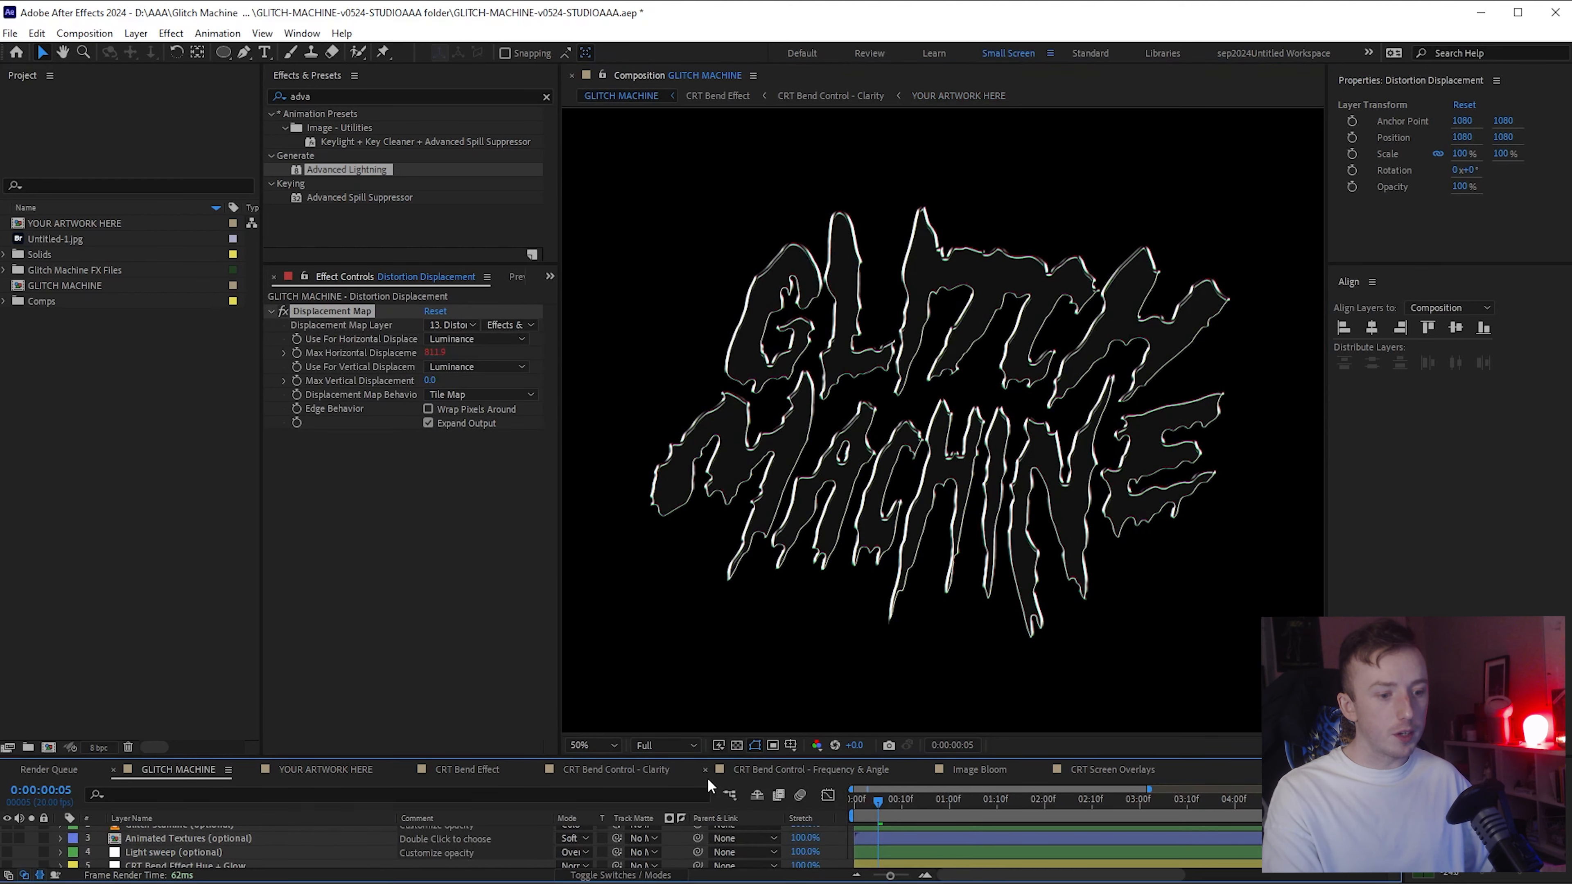
drag(710, 756, 710, 332)
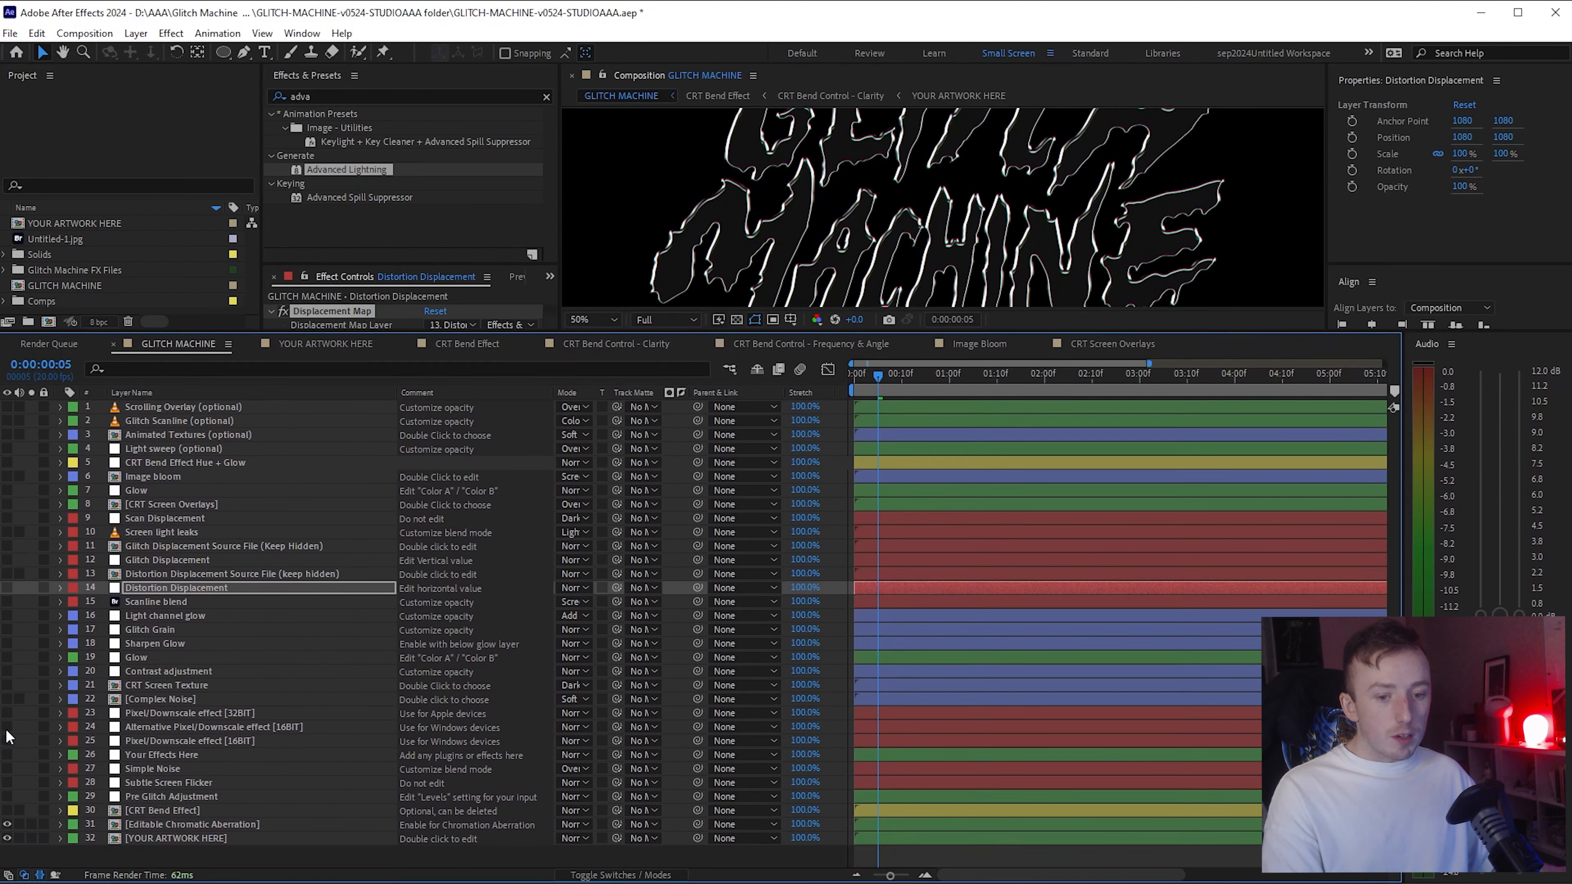
click(7, 727)
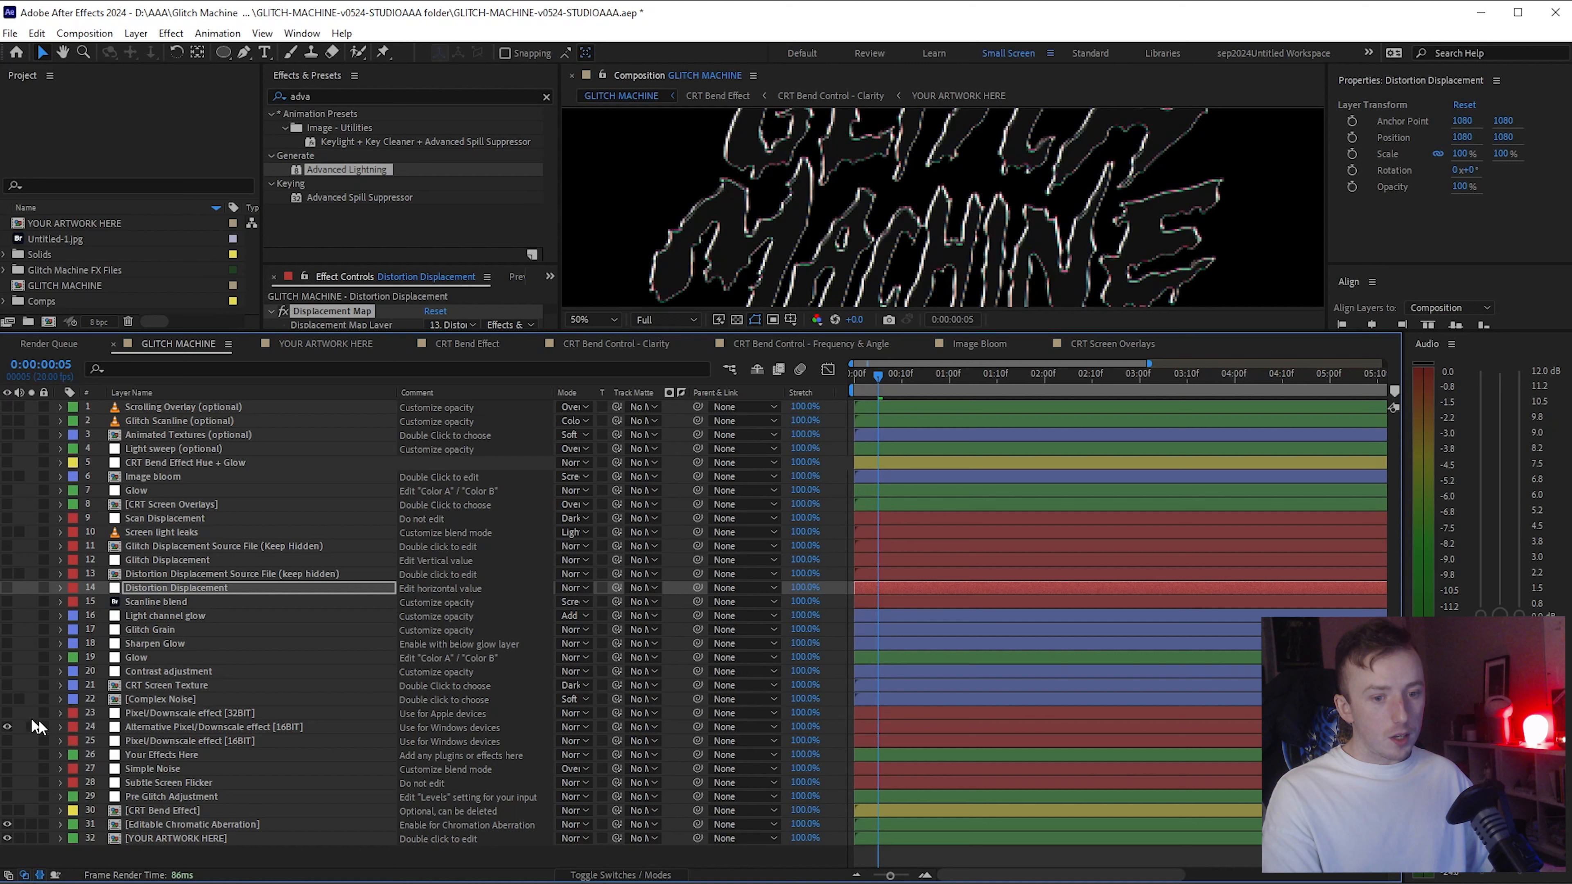
click(7, 685)
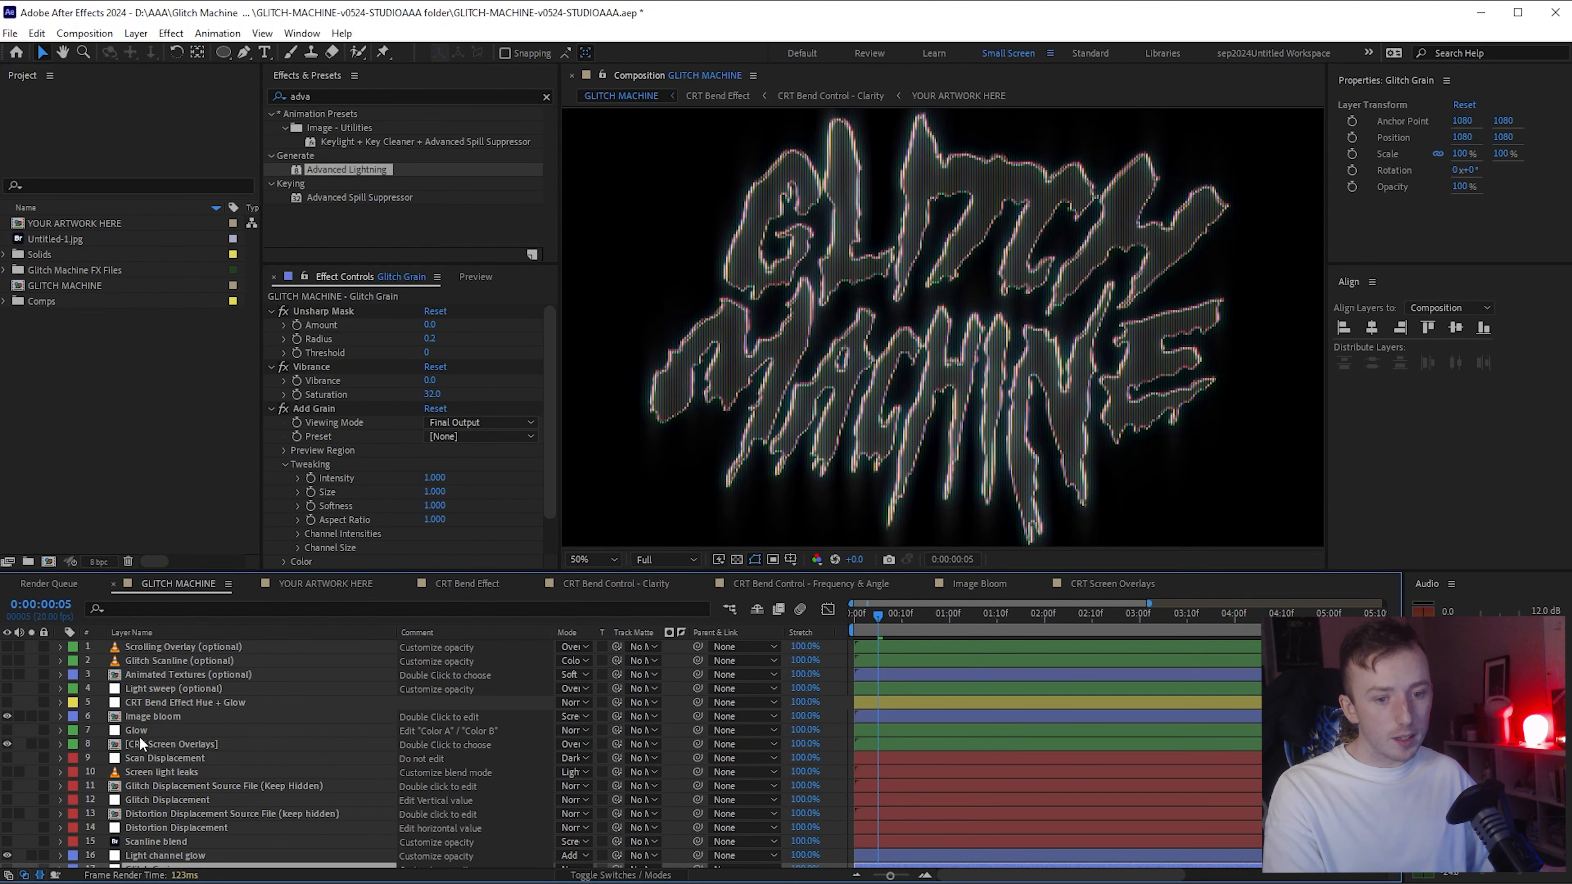
Step: In the Editable Chromatic Aberration composition, set the X Abberation slider to about 1059 for the blue channel and about 1090 for the green channel
scroll(139, 697, down, 5)
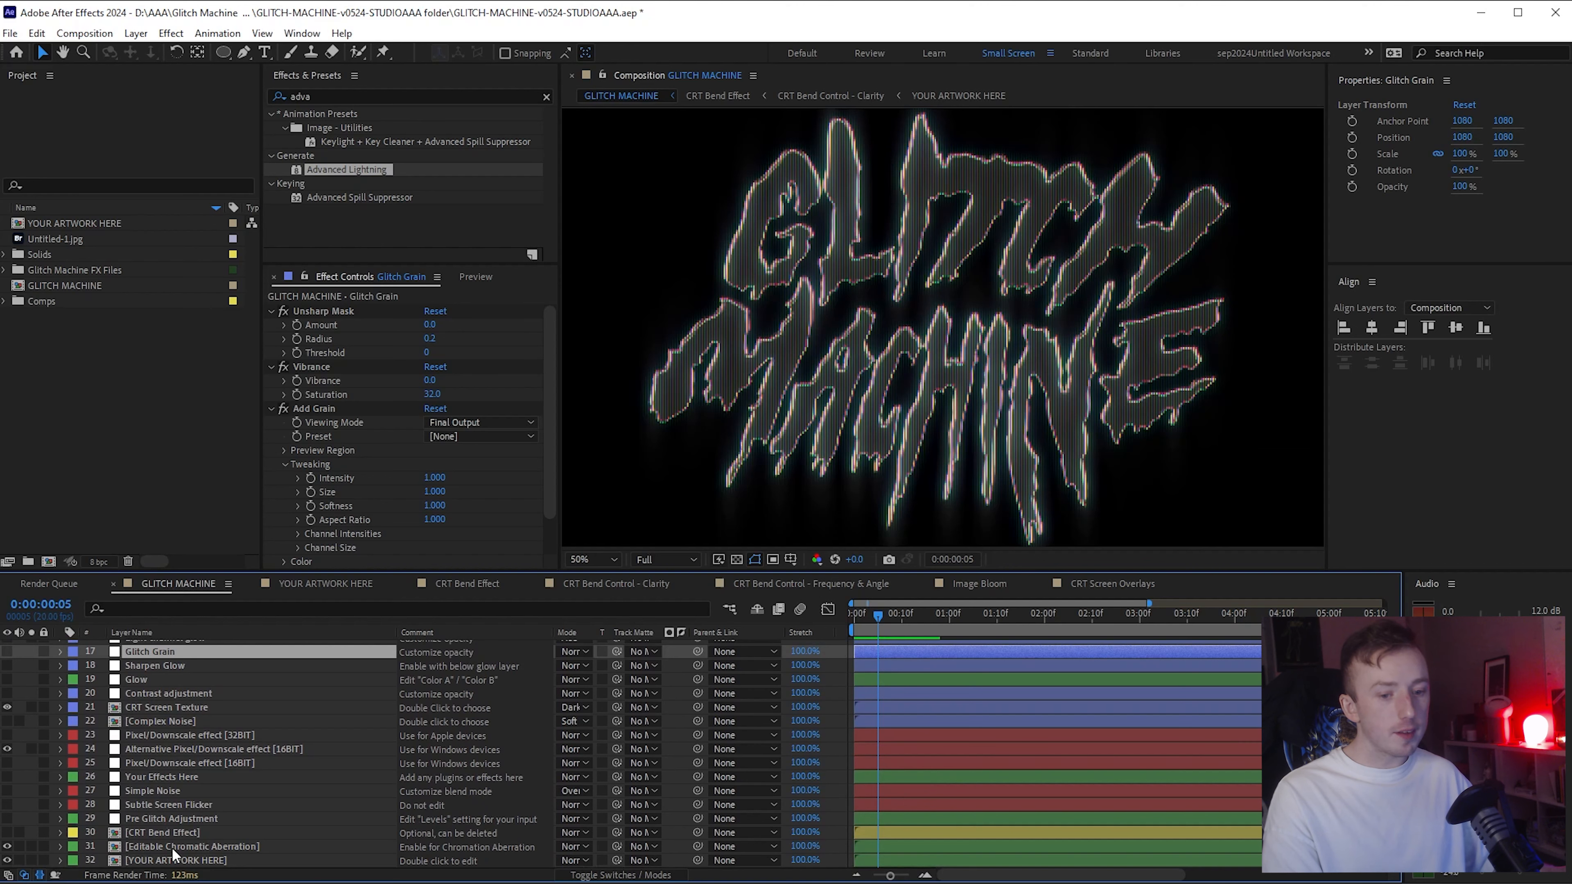
double_click(138, 850)
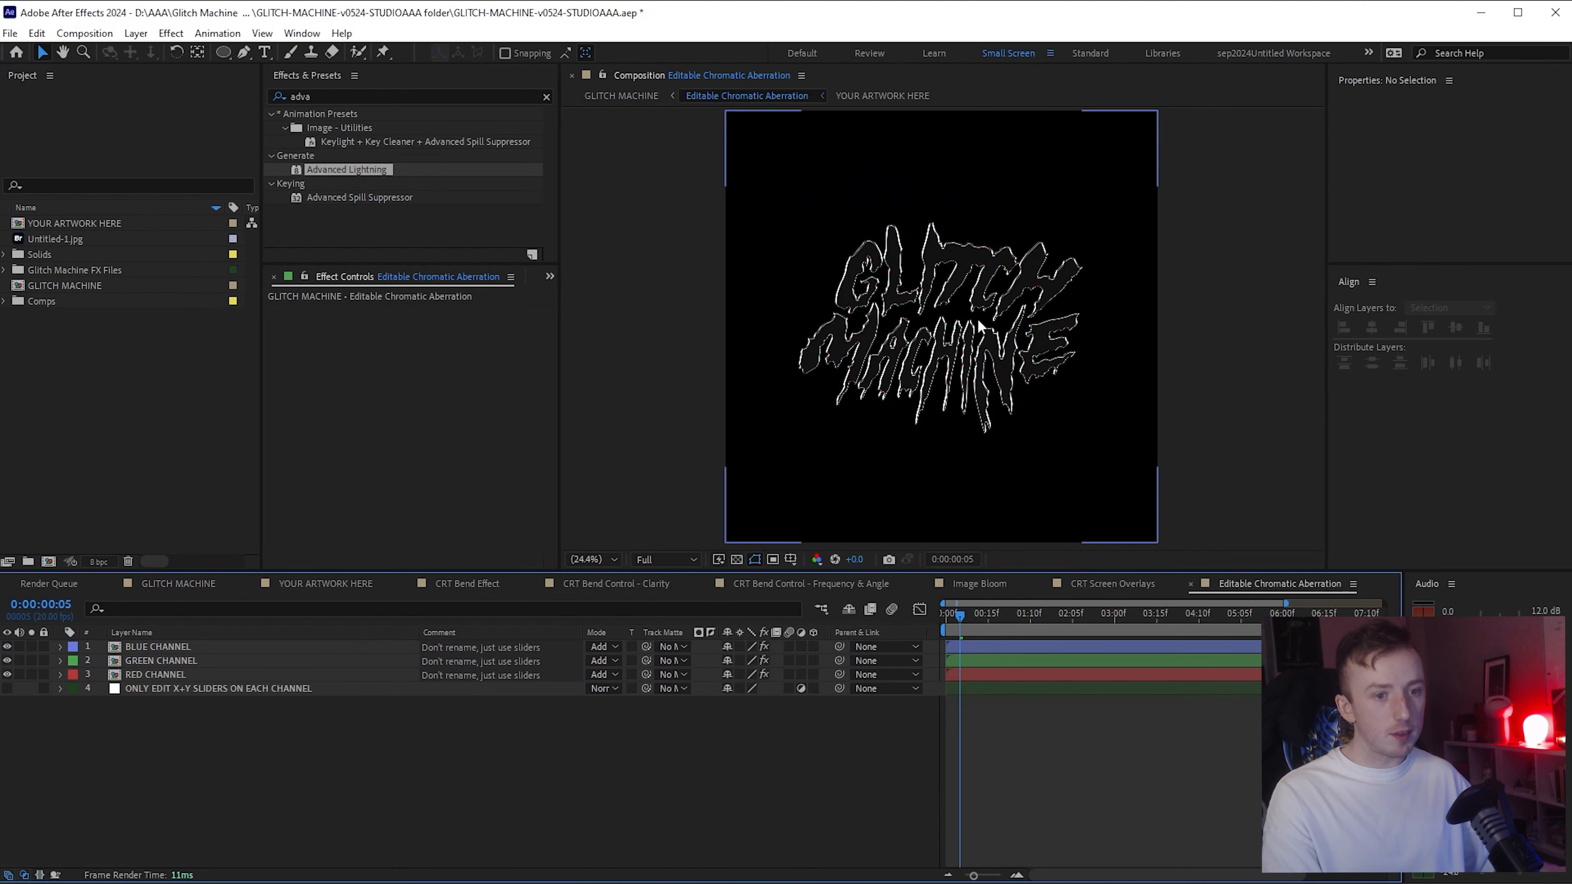
scroll(982, 328, up, 2)
click(142, 647)
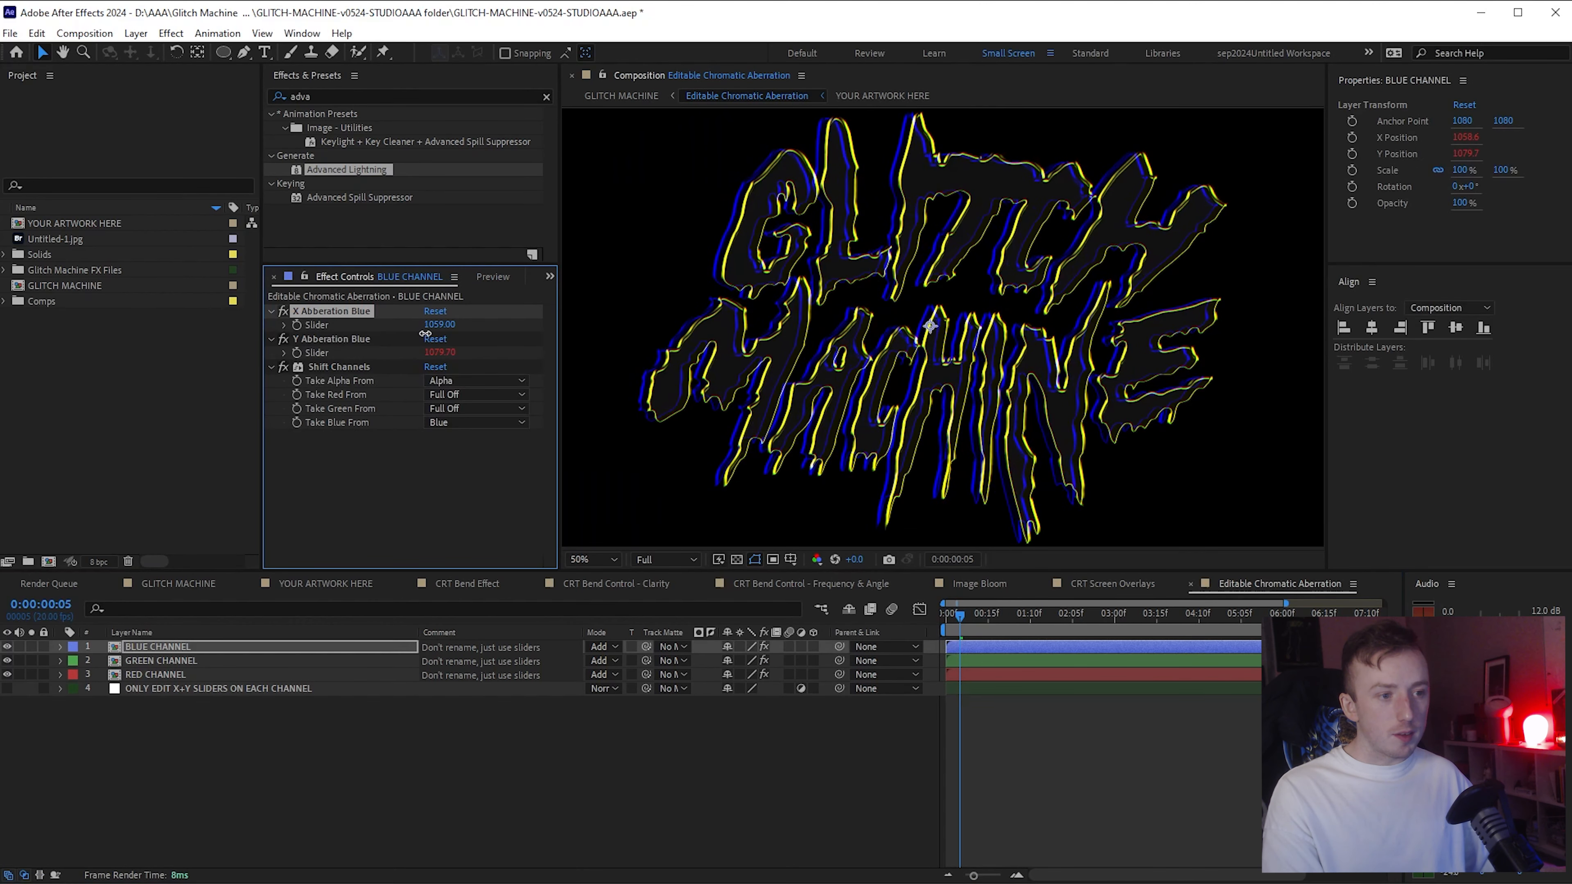
click(185, 663)
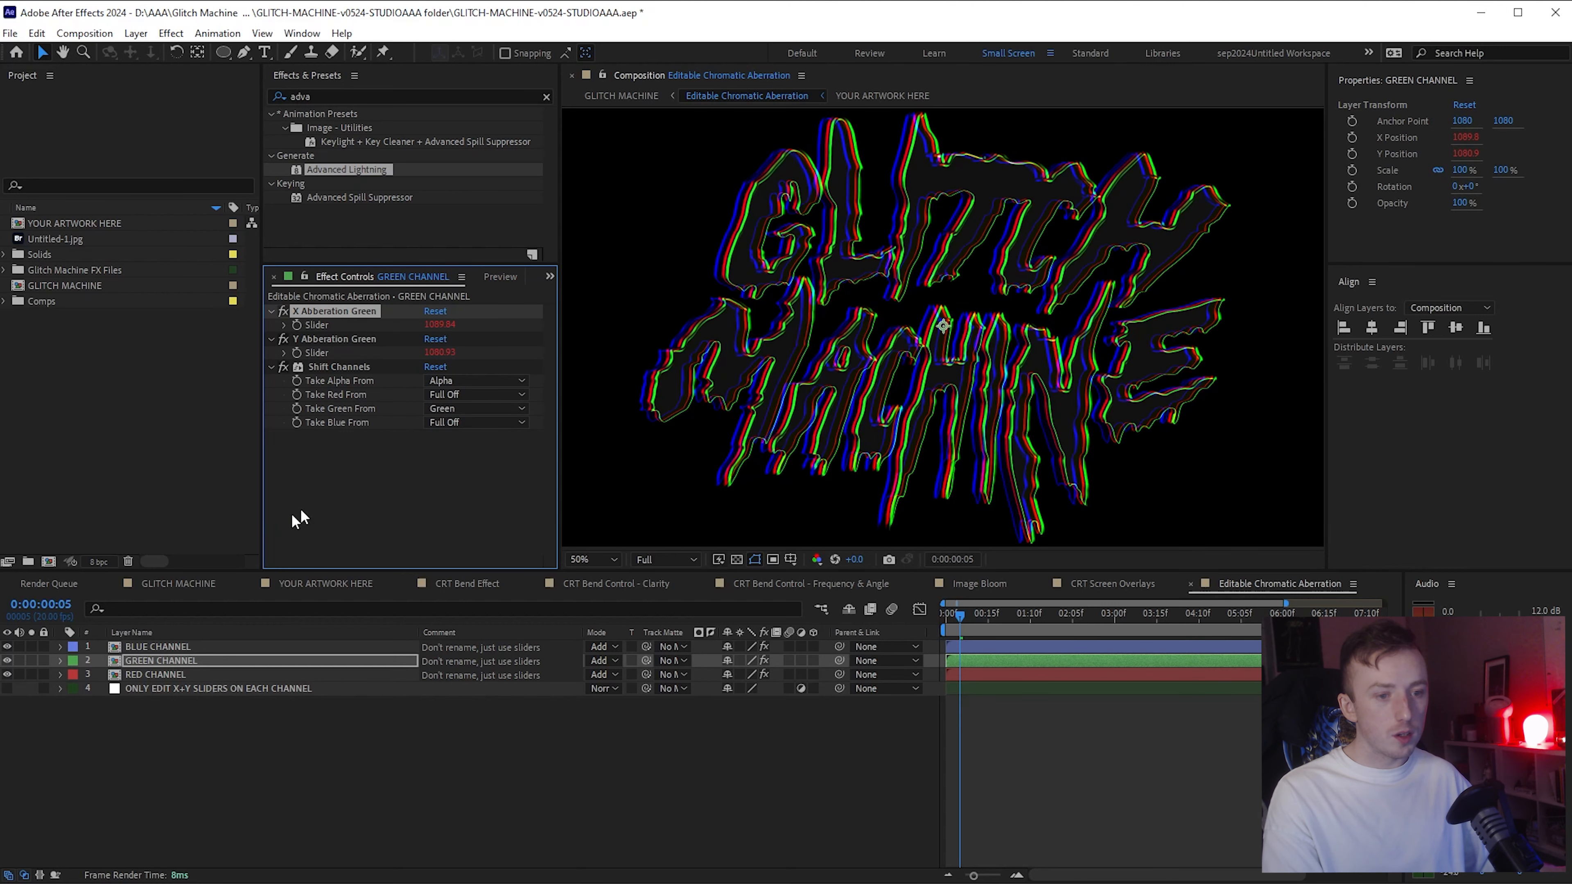
Step: Show the Light sweep (optional) layer in the GLITCH MACHINE composition and preview the animation from its first frame
click(178, 584)
scroll(147, 652, up, 5)
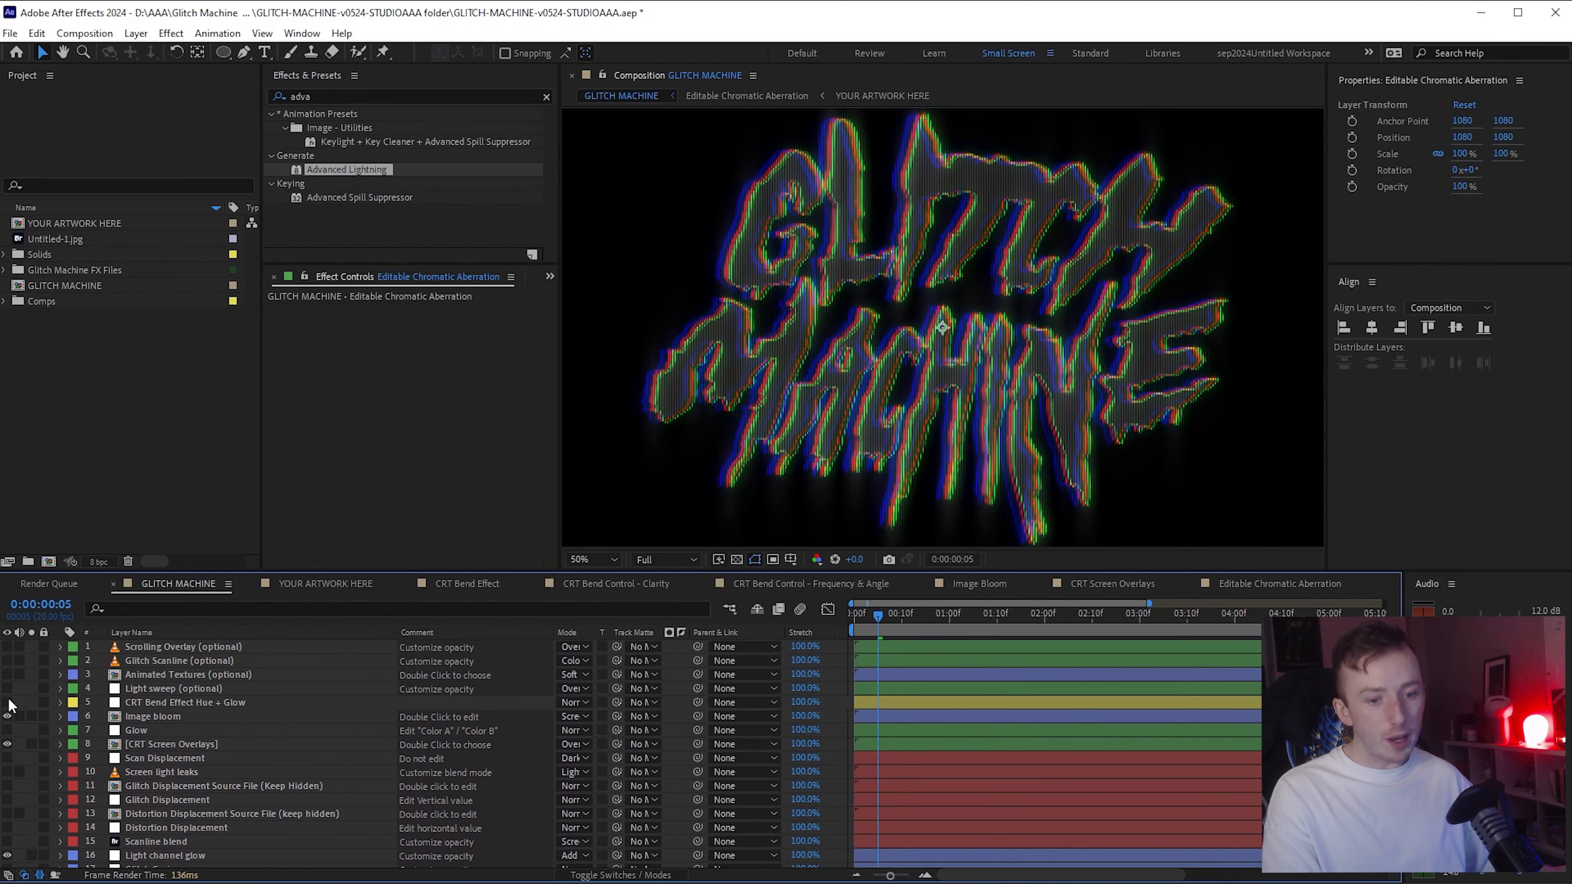
click(6, 688)
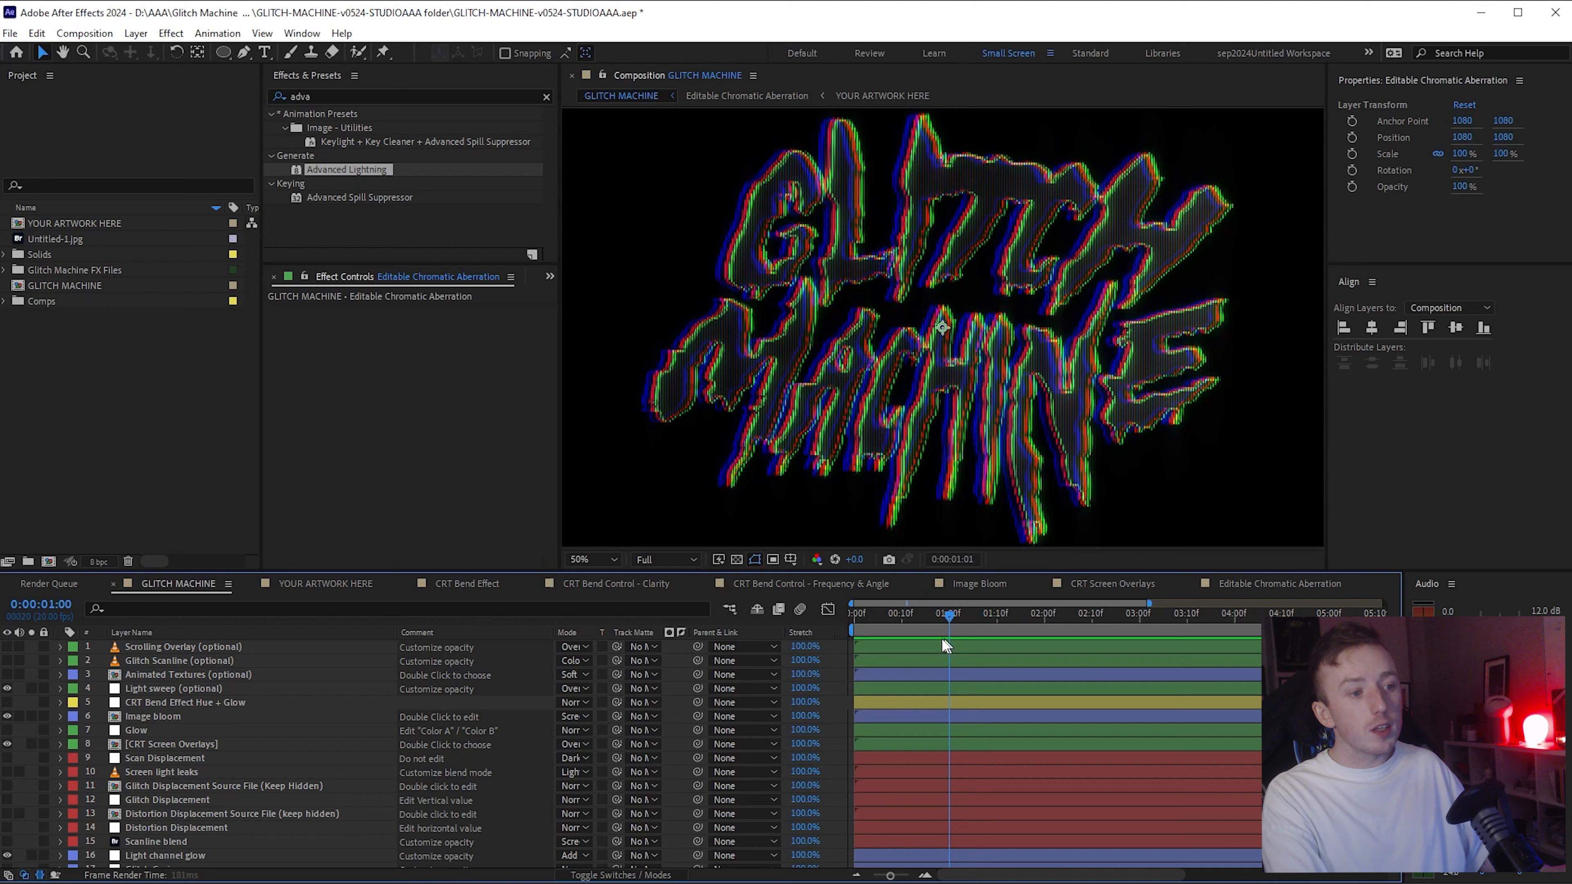
drag(948, 645, 844, 642)
key(space)
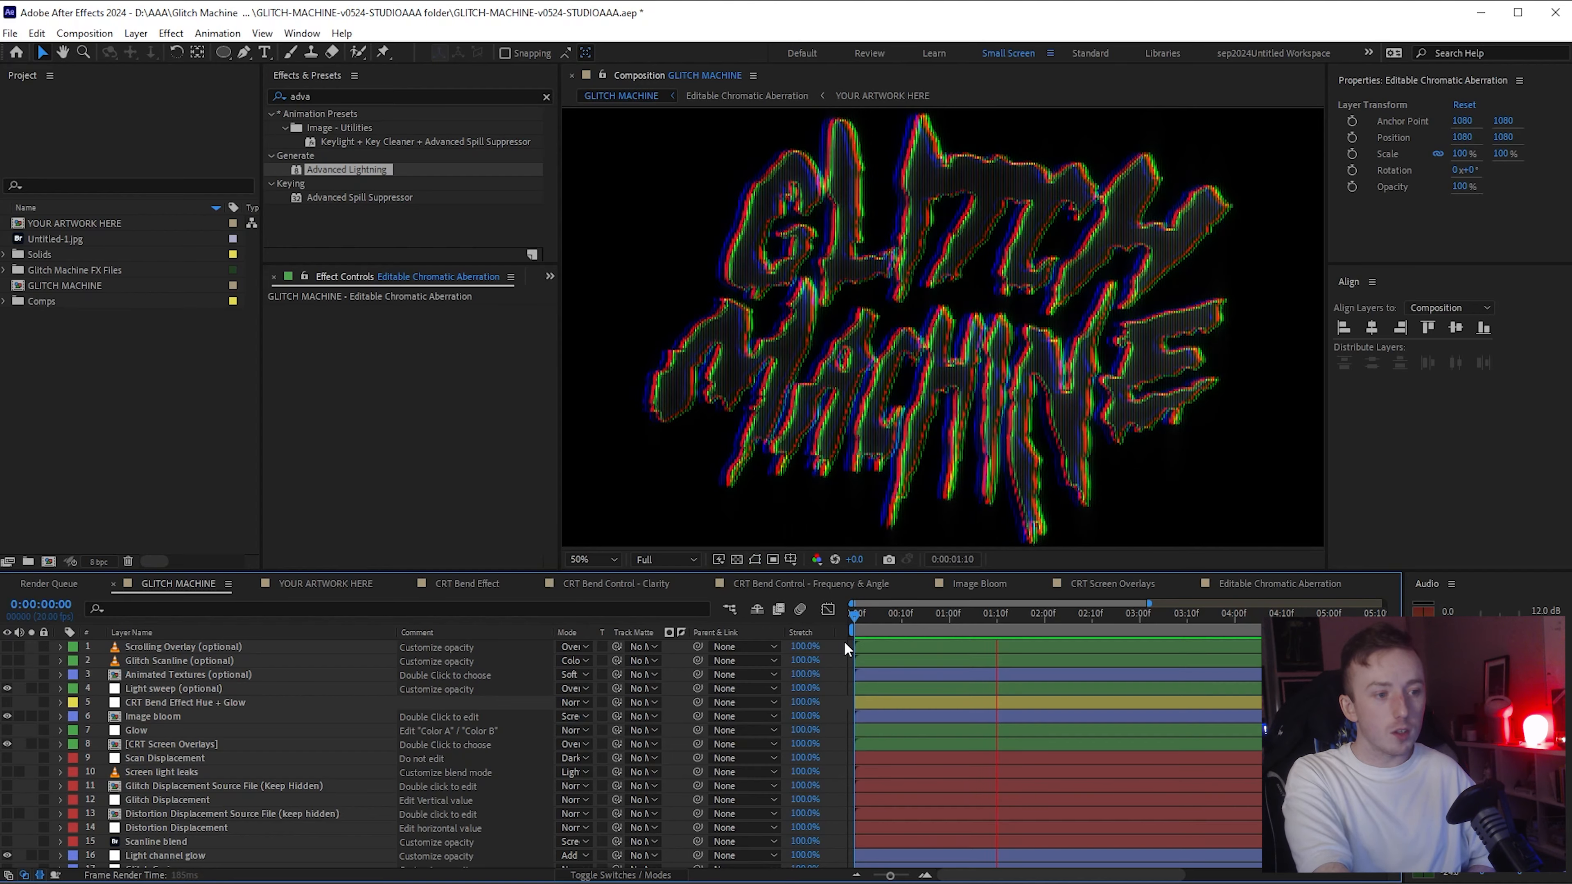